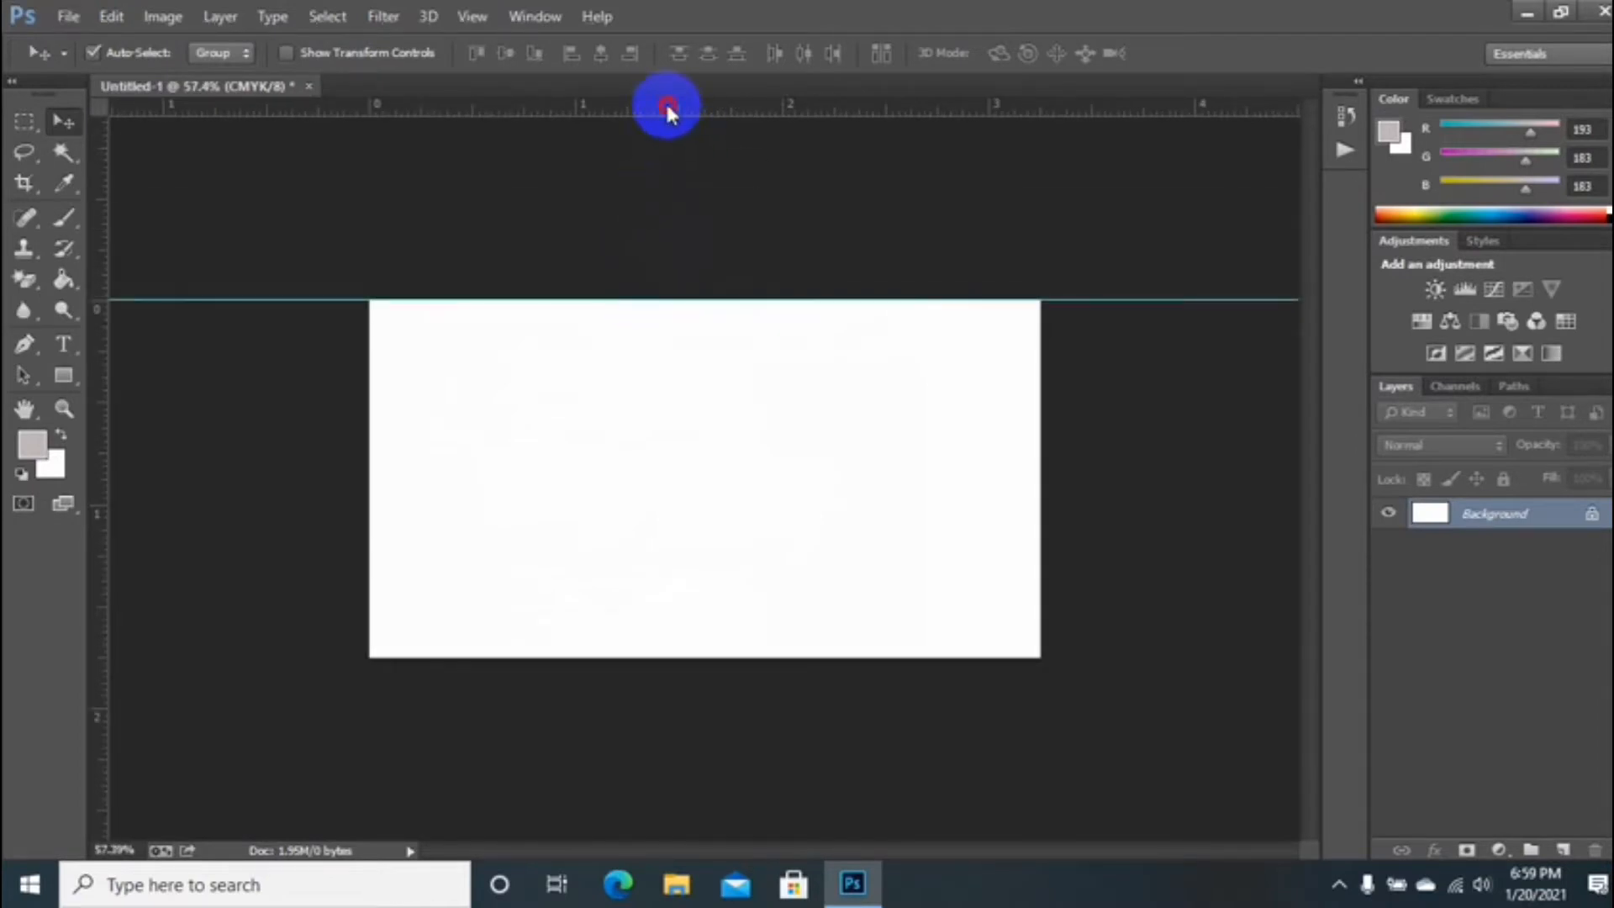
Step: Add guides at the card's left and right edges, then enlarge the canvas by 0.25 in
left_click_drag(153, 456, 368, 480)
left_click_drag(99, 454, 1040, 487)
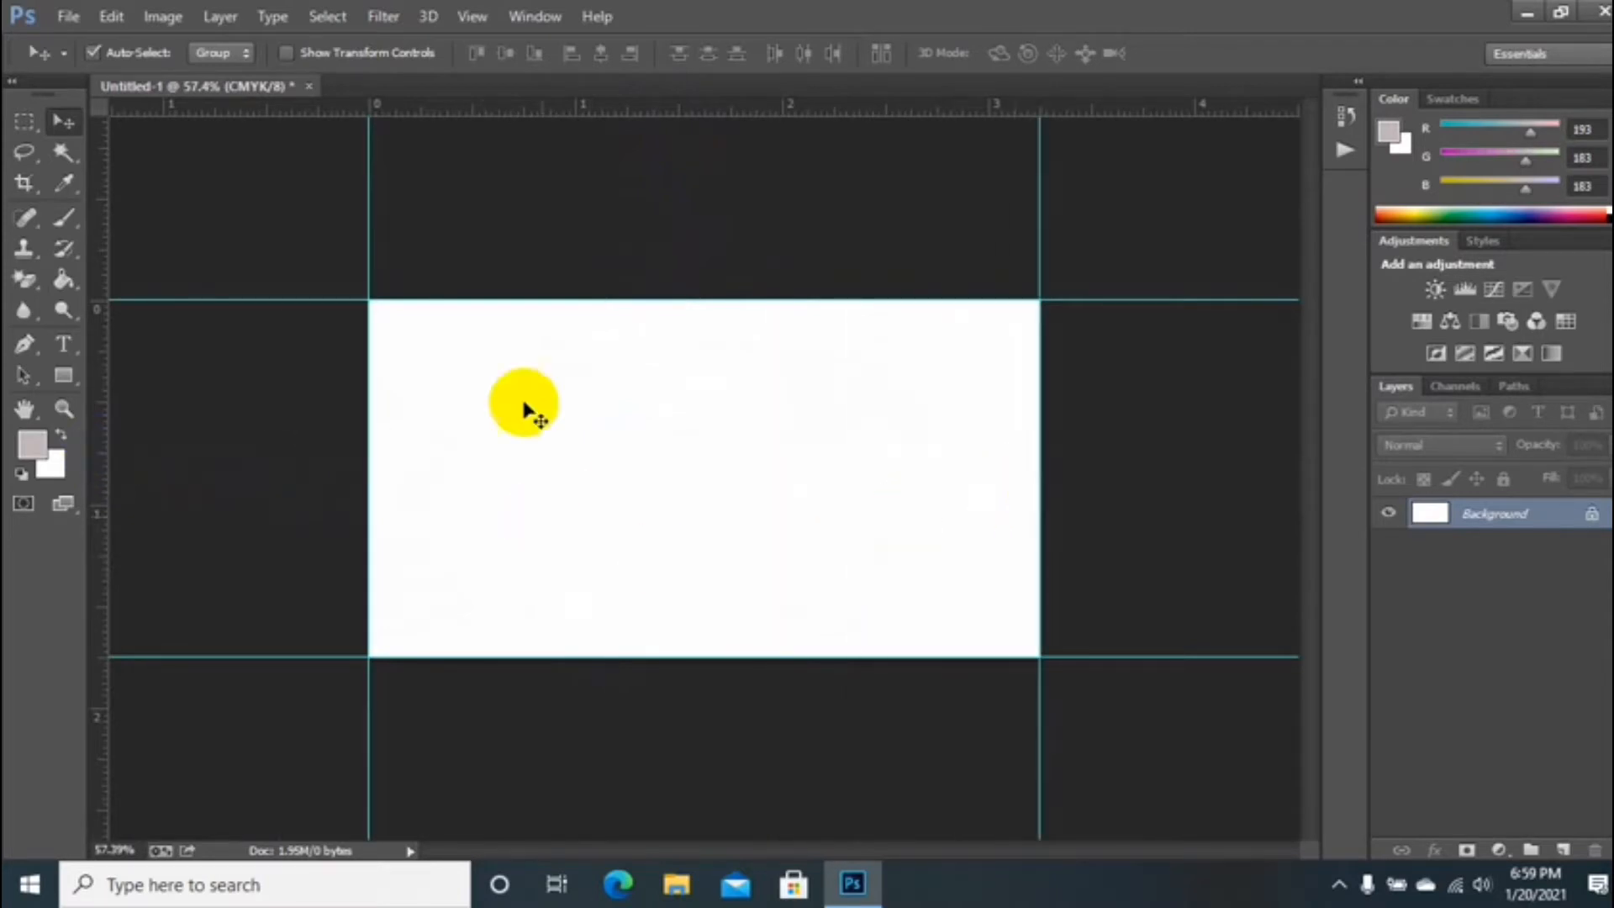
left_click(160, 16)
left_click(180, 210)
left_click(768, 315)
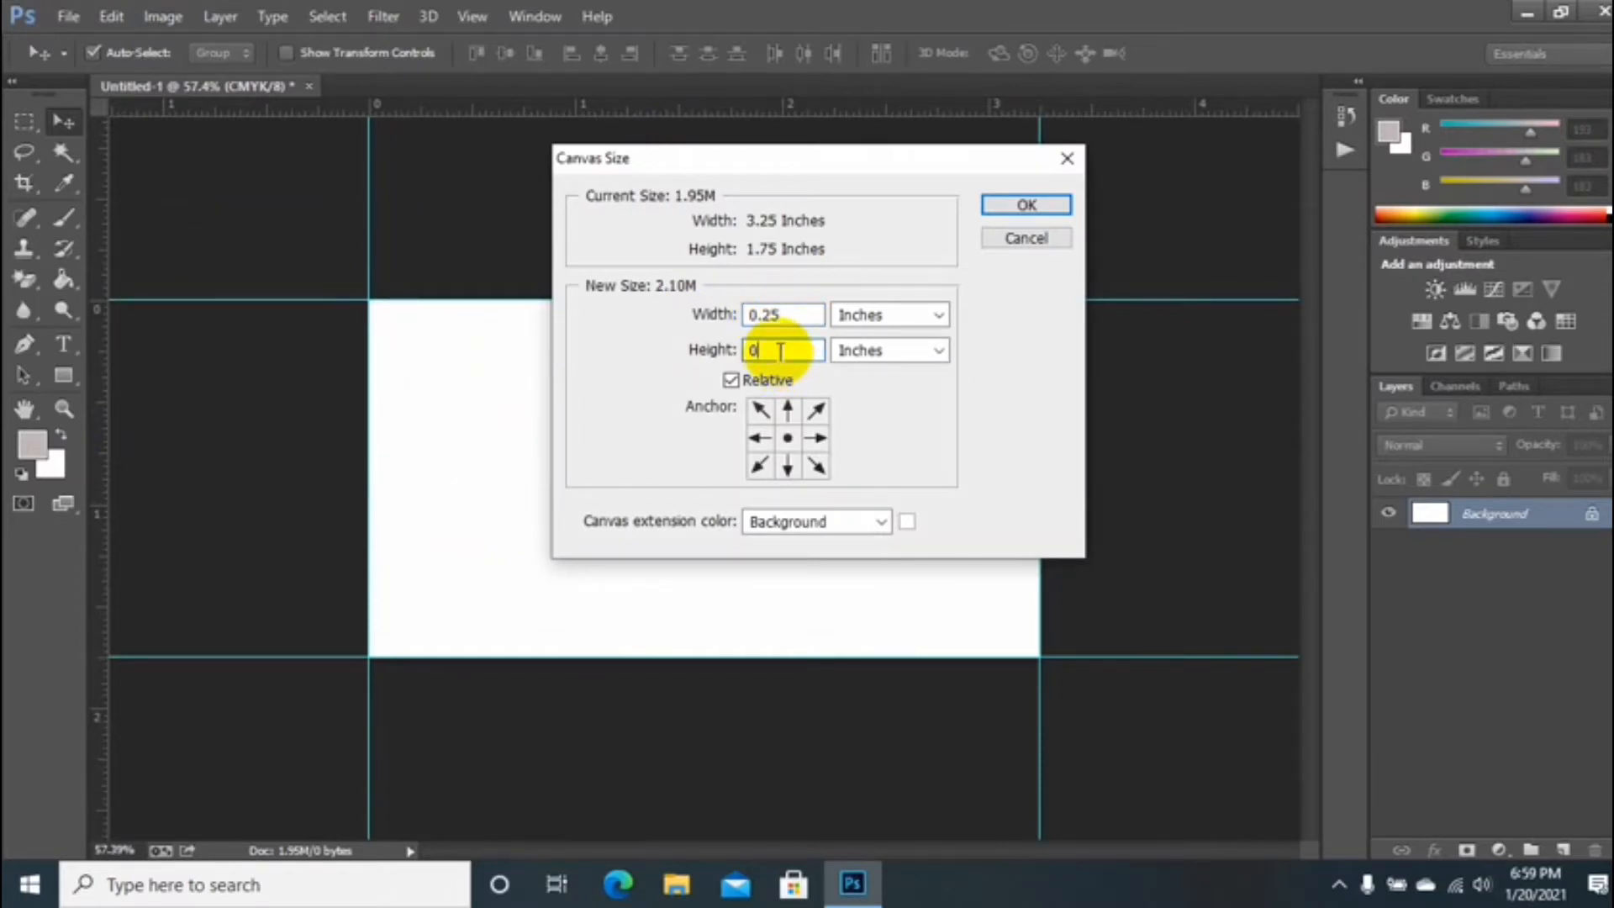
left_click(840, 317)
left_click(840, 375)
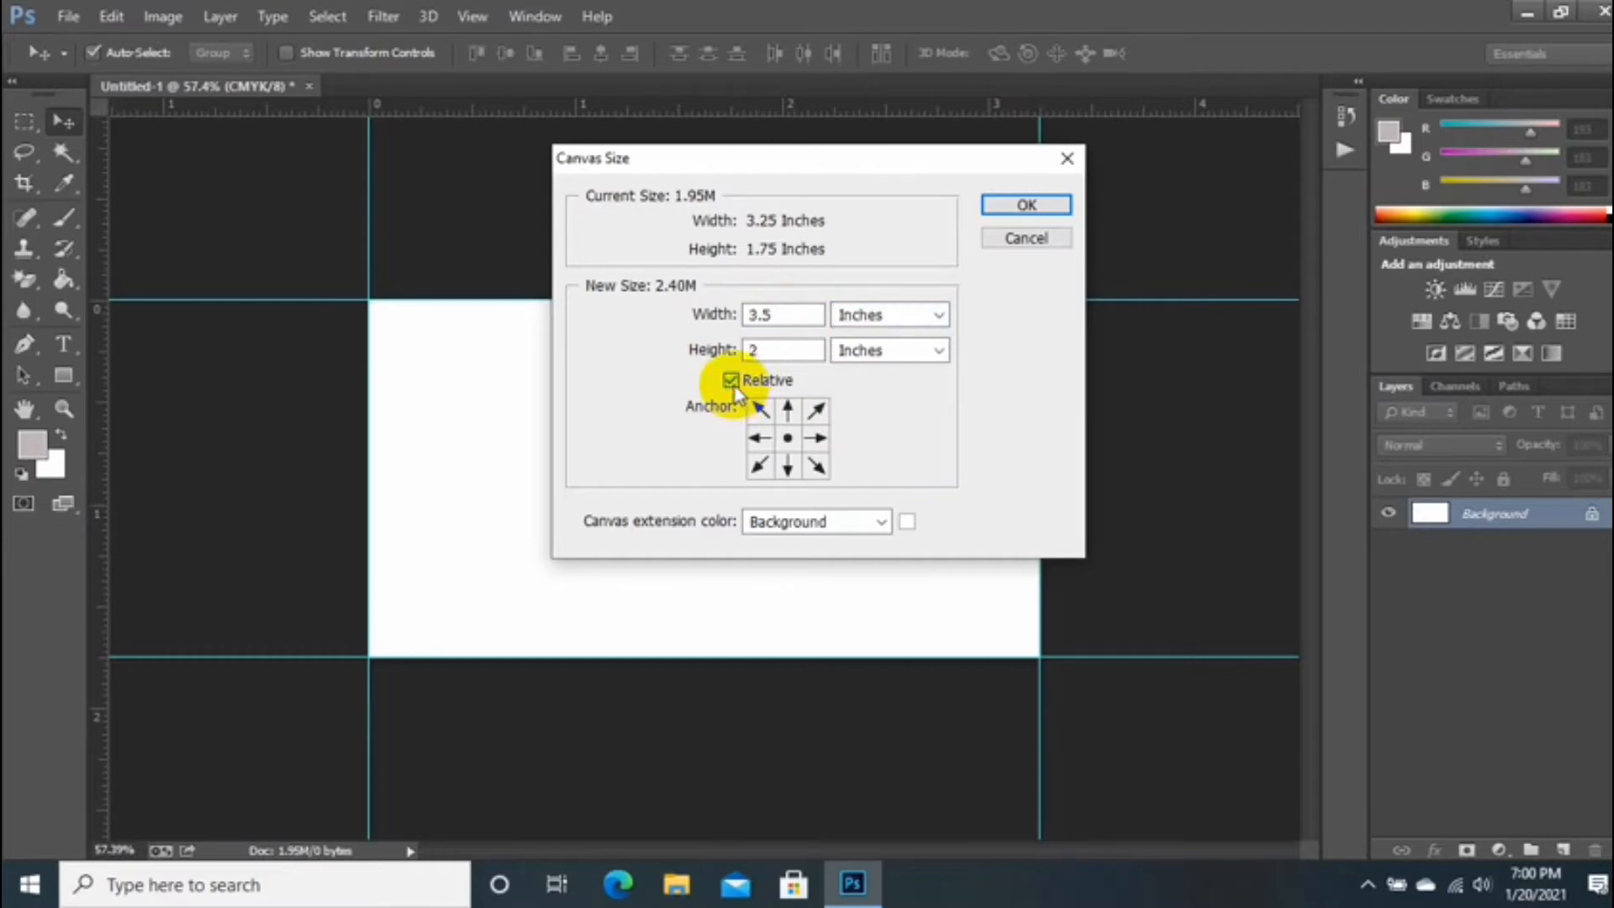
left_click(1009, 206)
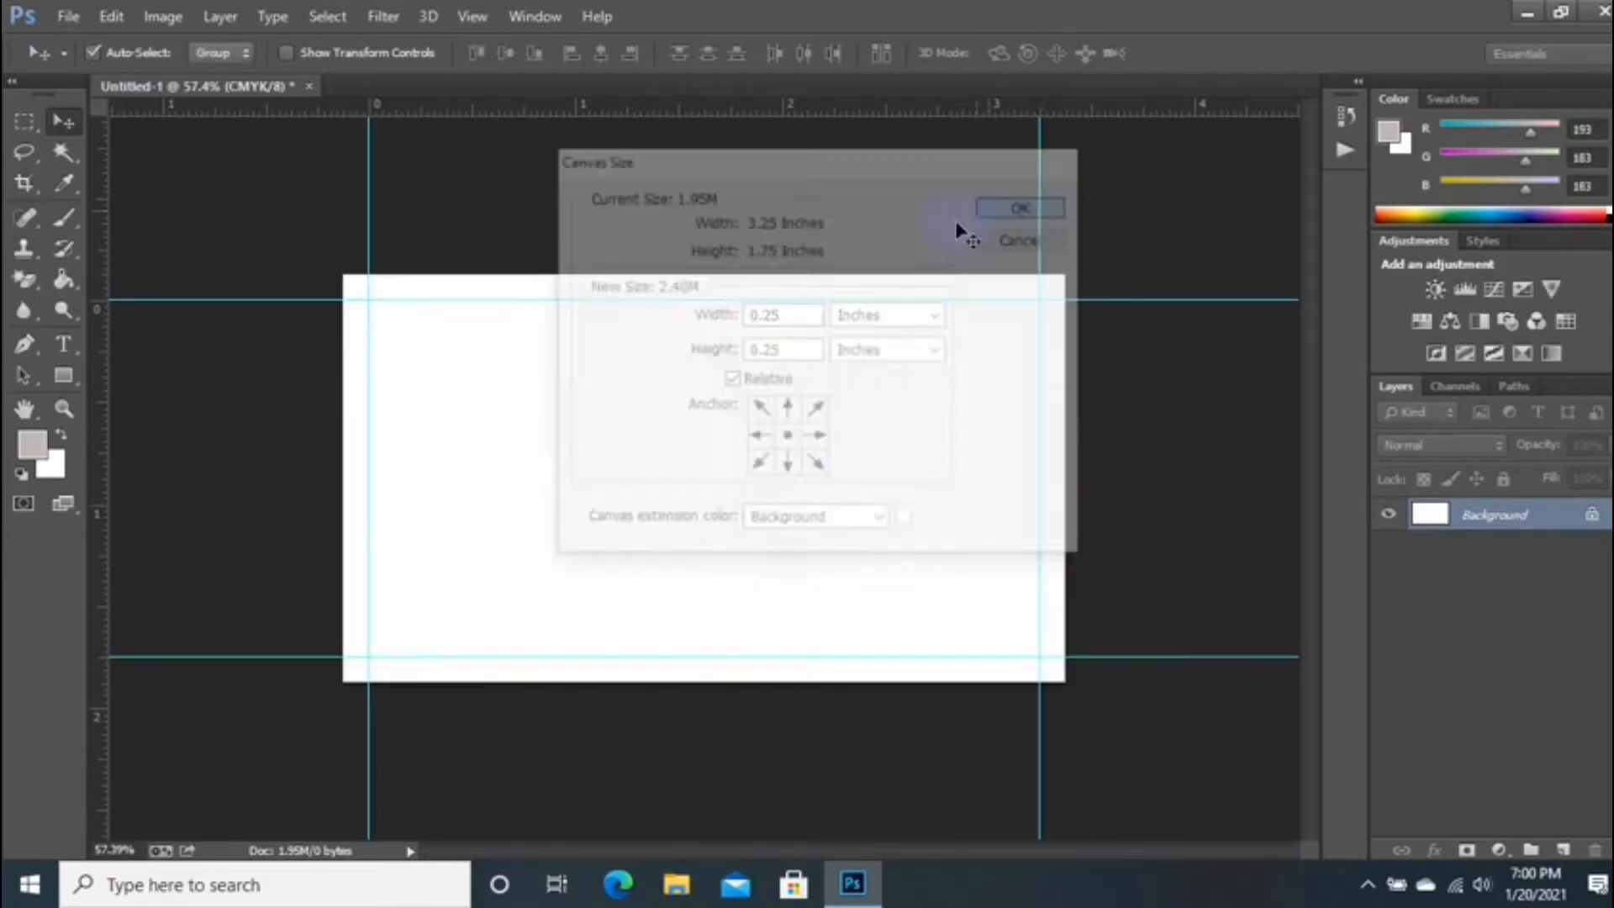
Step: Add guides along the new top, left and right canvas edges
left_click_drag(731, 108, 676, 681)
left_click_drag(106, 407, 342, 468)
left_click_drag(112, 429, 1065, 497)
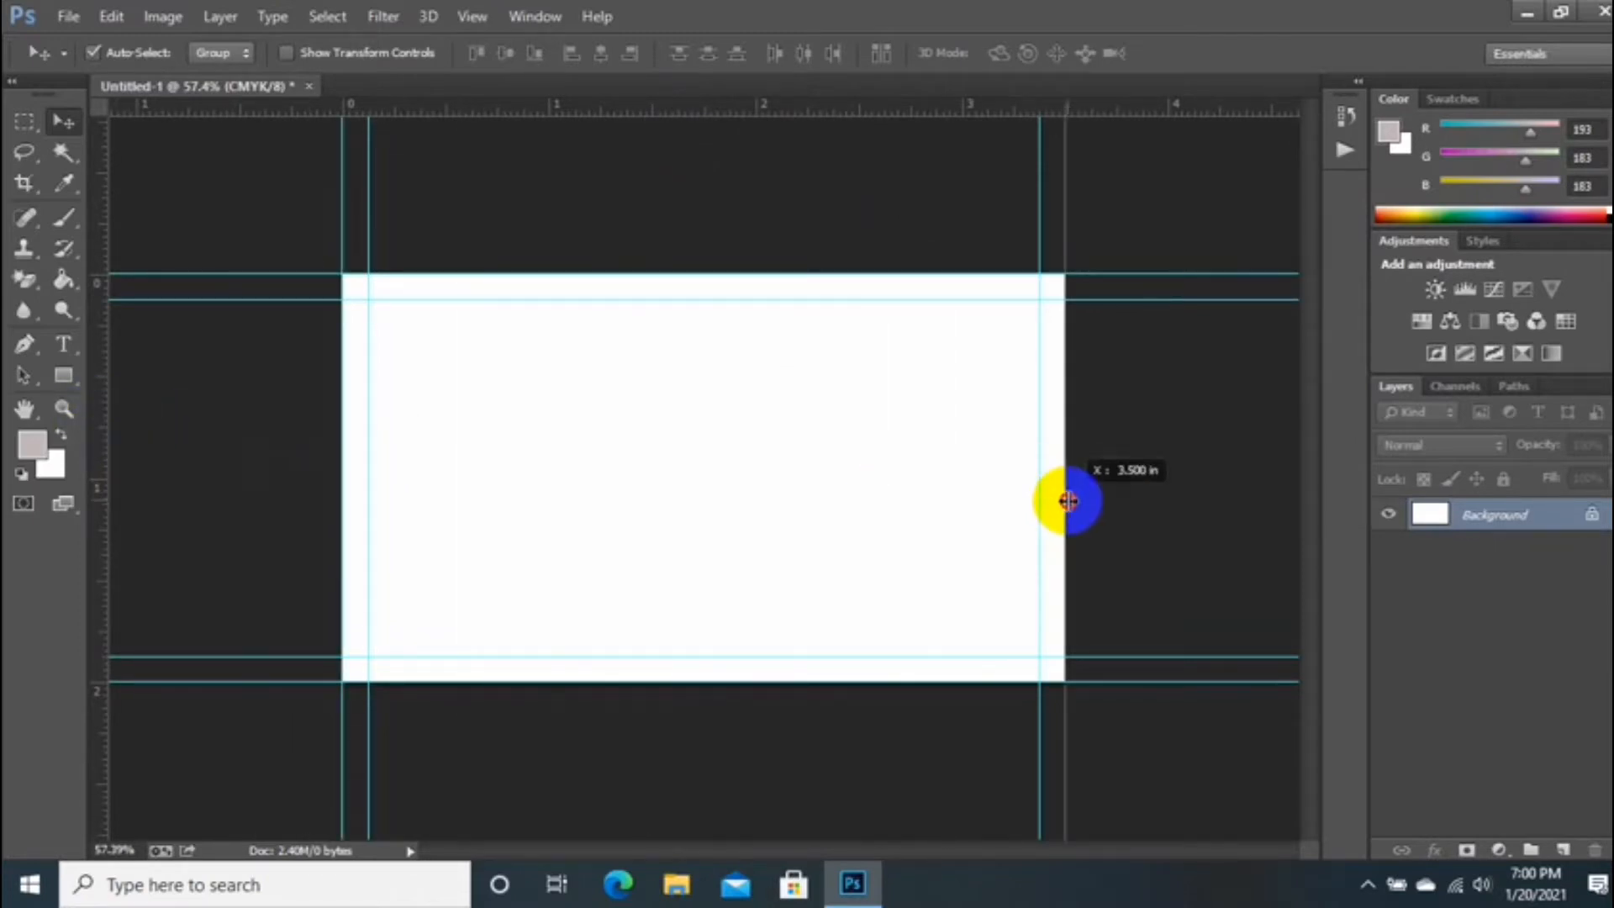
Step: Enlarge the canvas again by a relative 0.25 in width and height
left_click(147, 18)
left_click(216, 208)
left_click(779, 316)
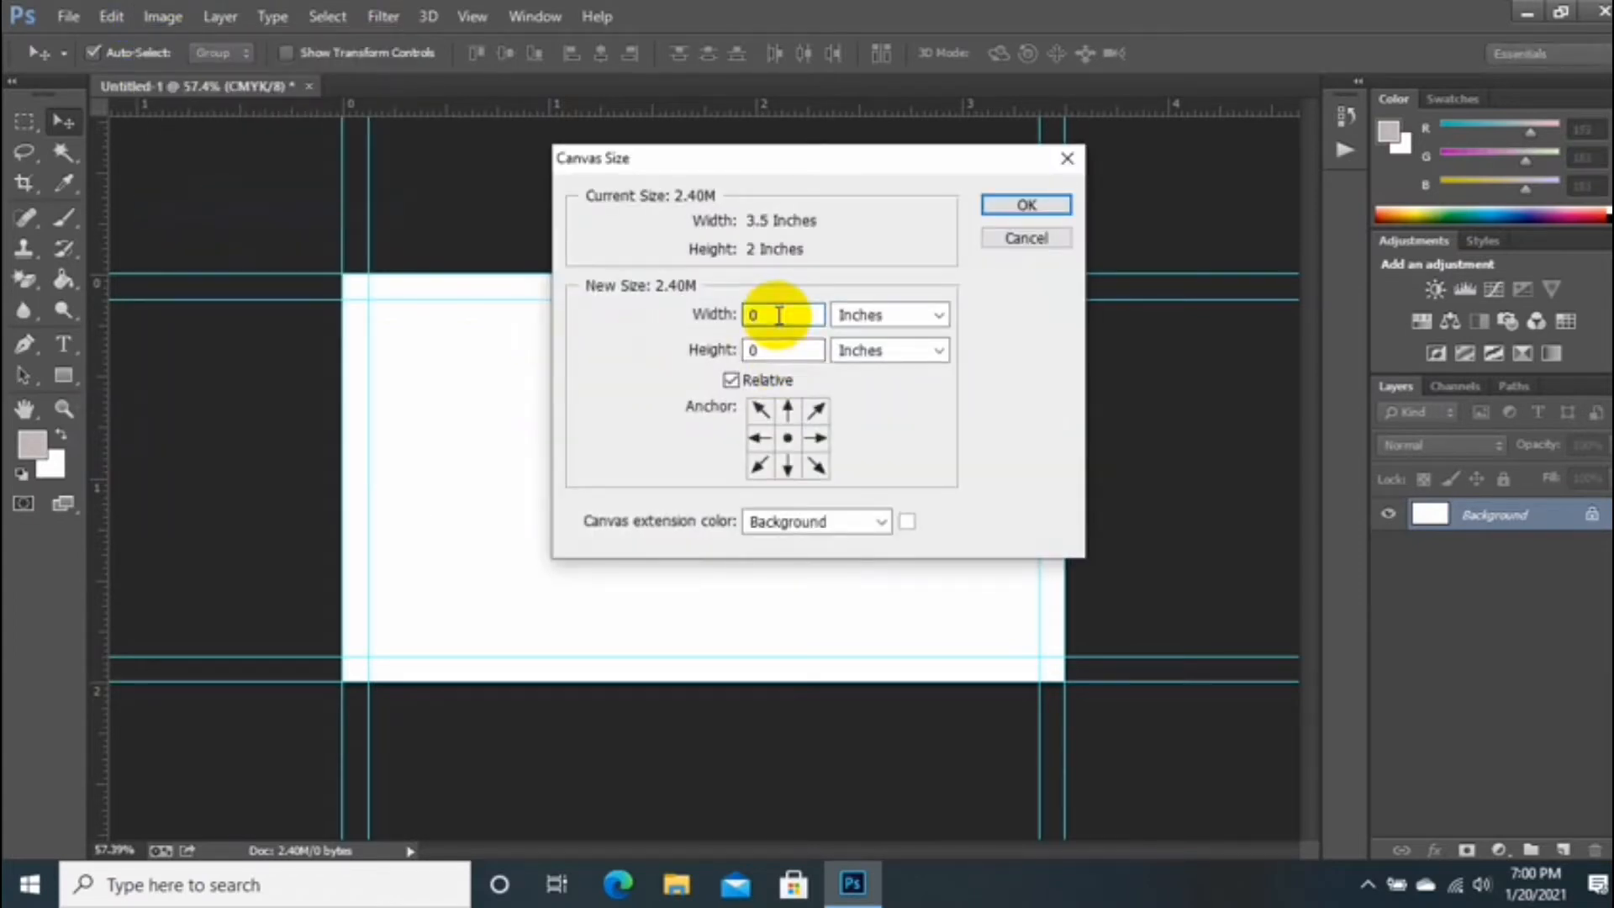
type(".25")
left_click(772, 346)
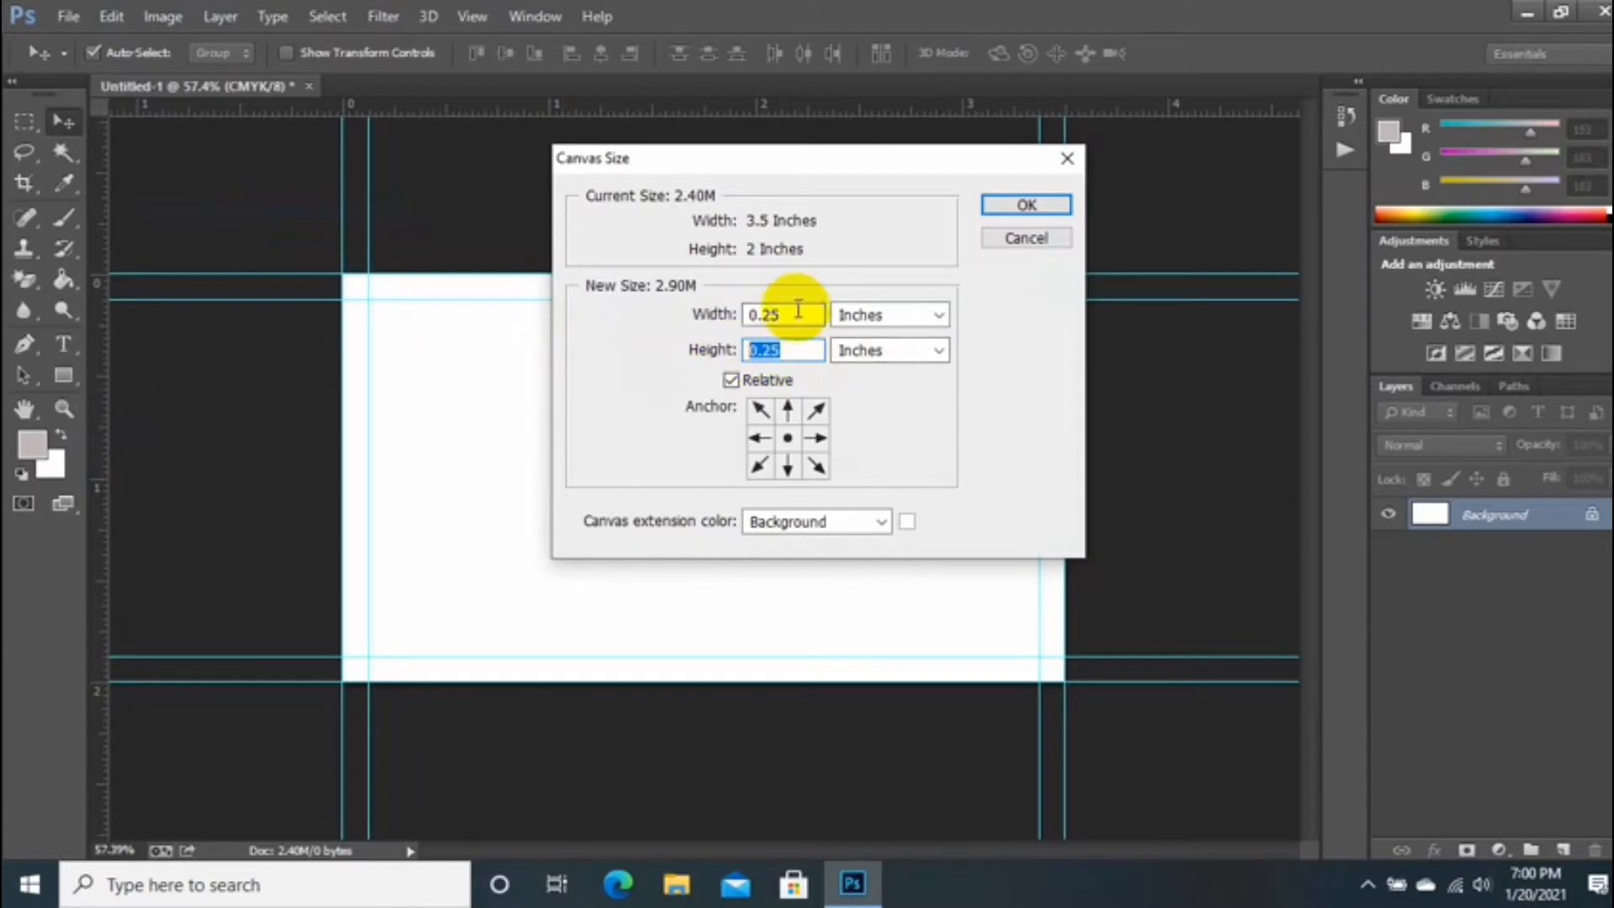
left_click(798, 313)
left_click(730, 380)
left_click(874, 315)
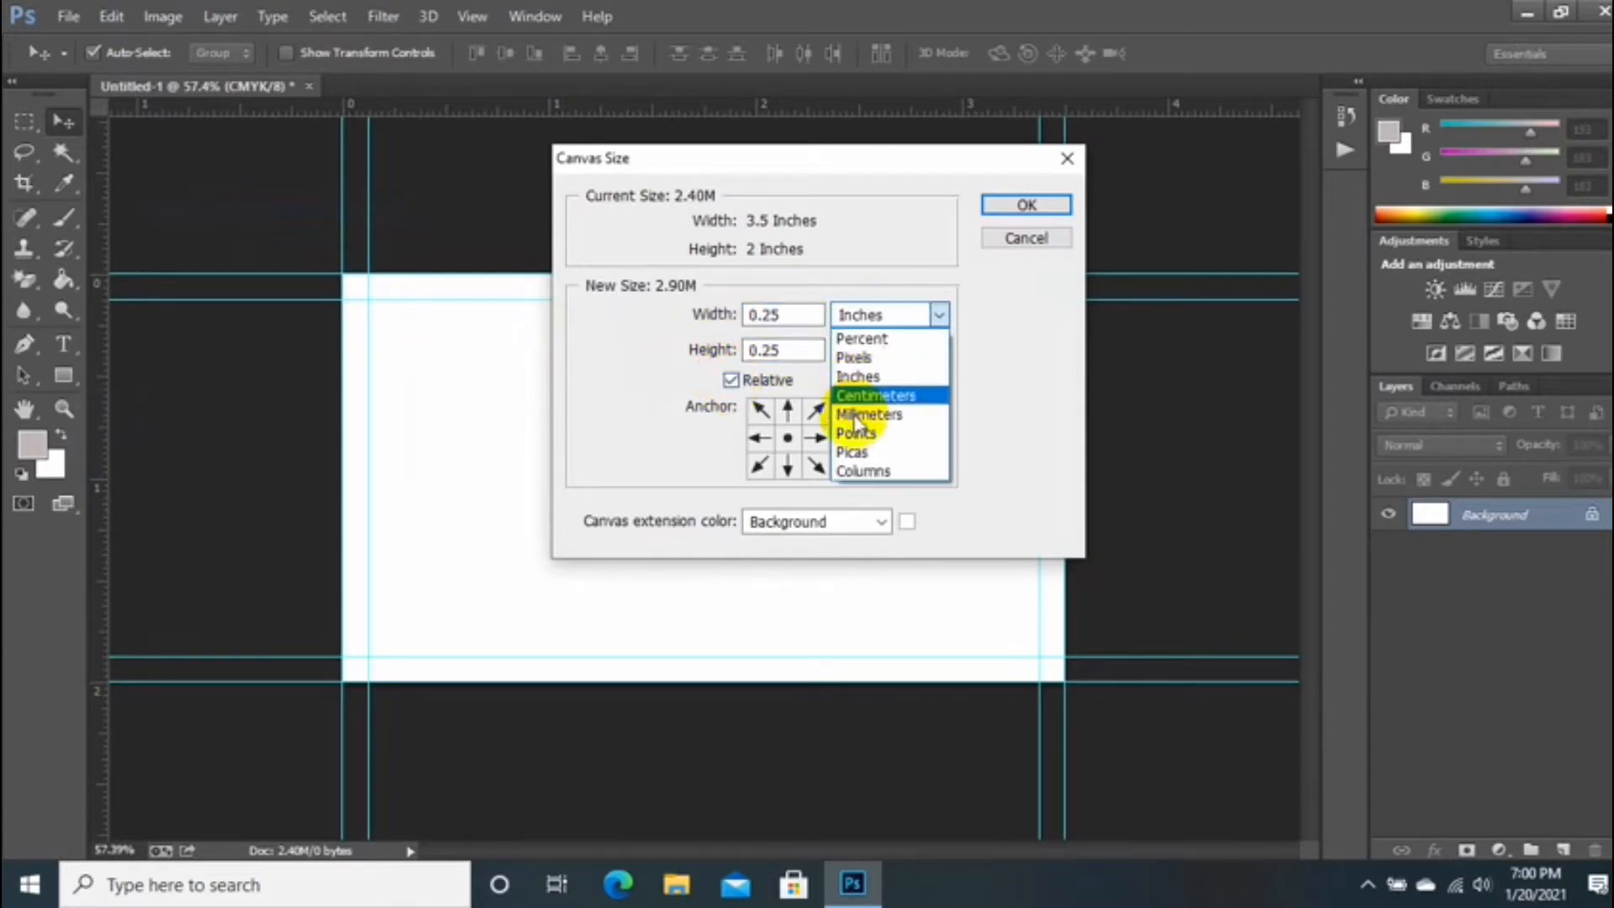
left_click(845, 376)
left_click(995, 205)
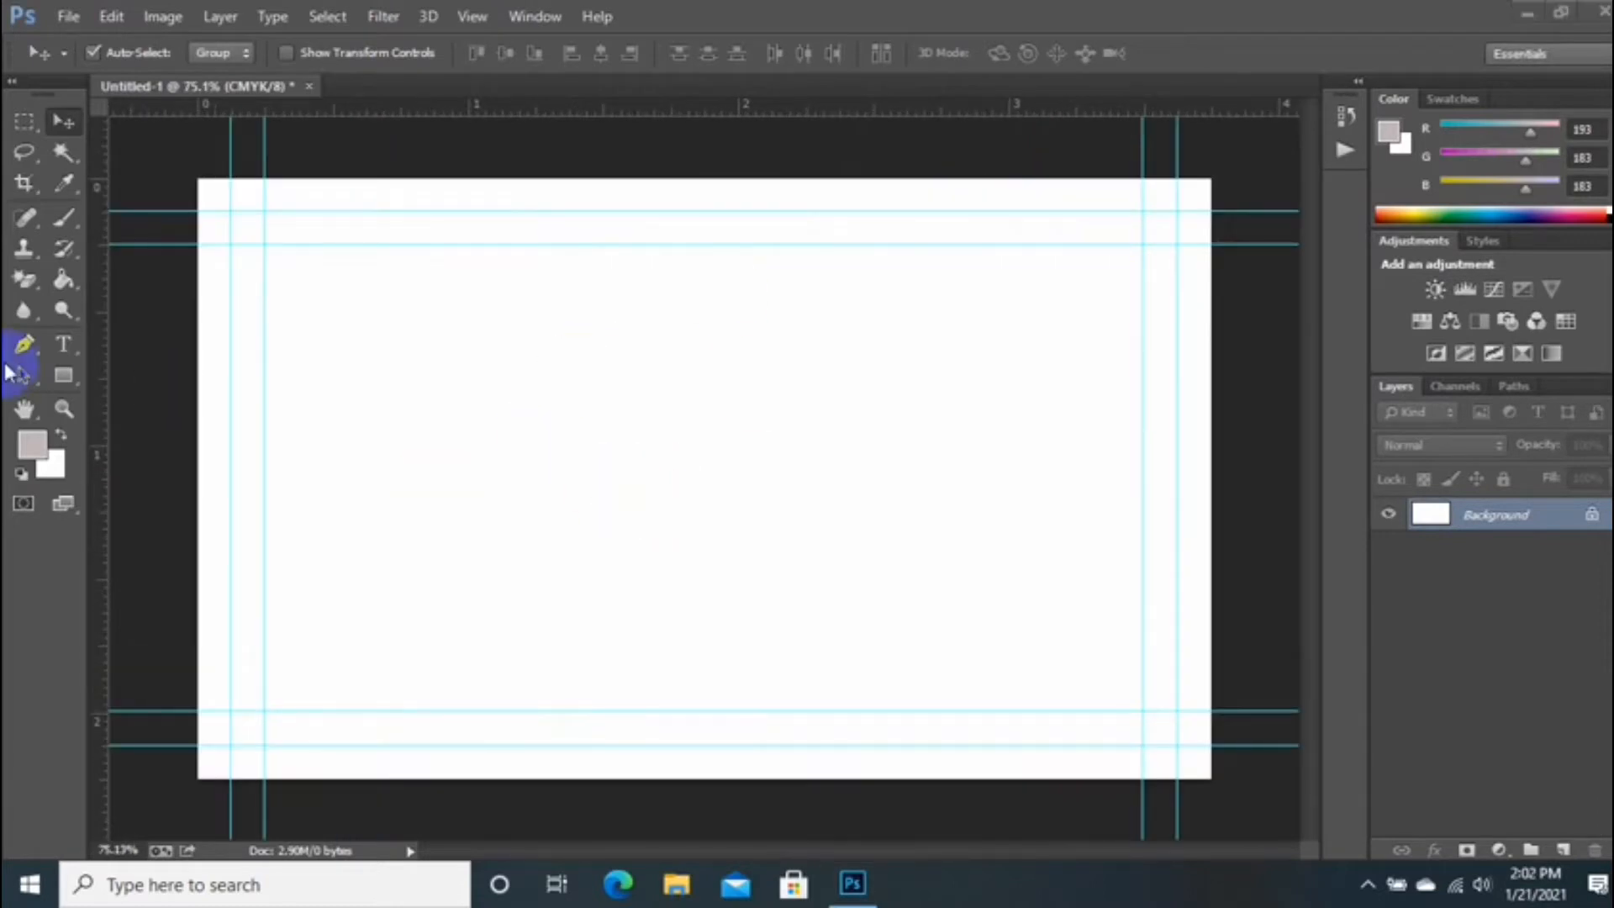
Step: Draw a black rectangle covering the top of the card
left_click(66, 378)
left_click_drag(183, 160, 1241, 474)
left_click(473, 370)
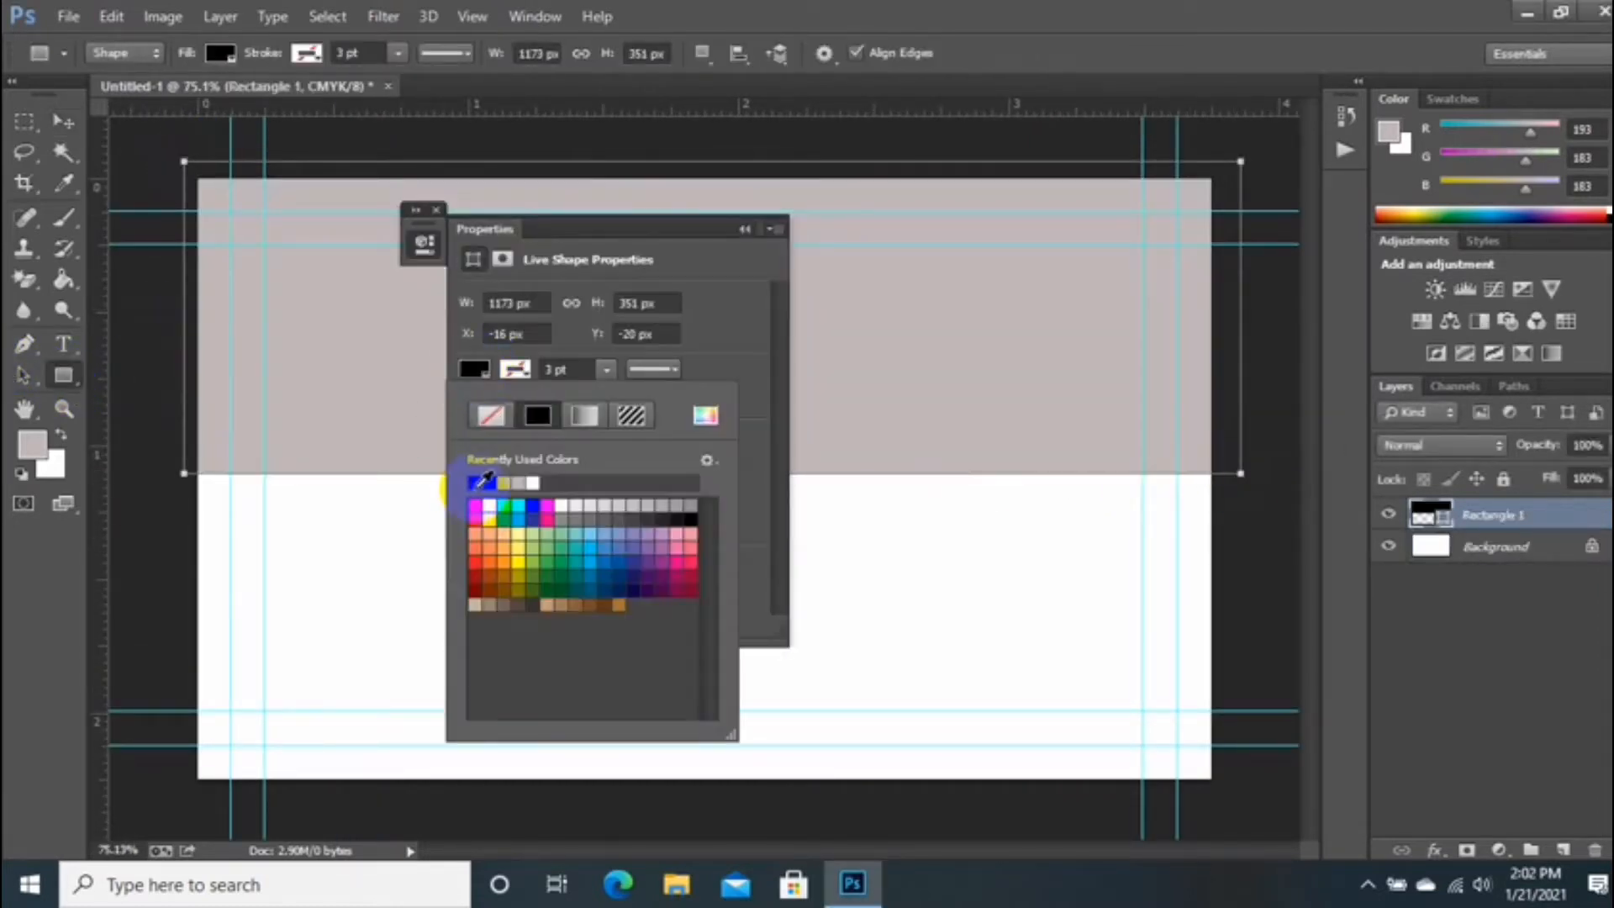
left_click(484, 481)
left_click(743, 228)
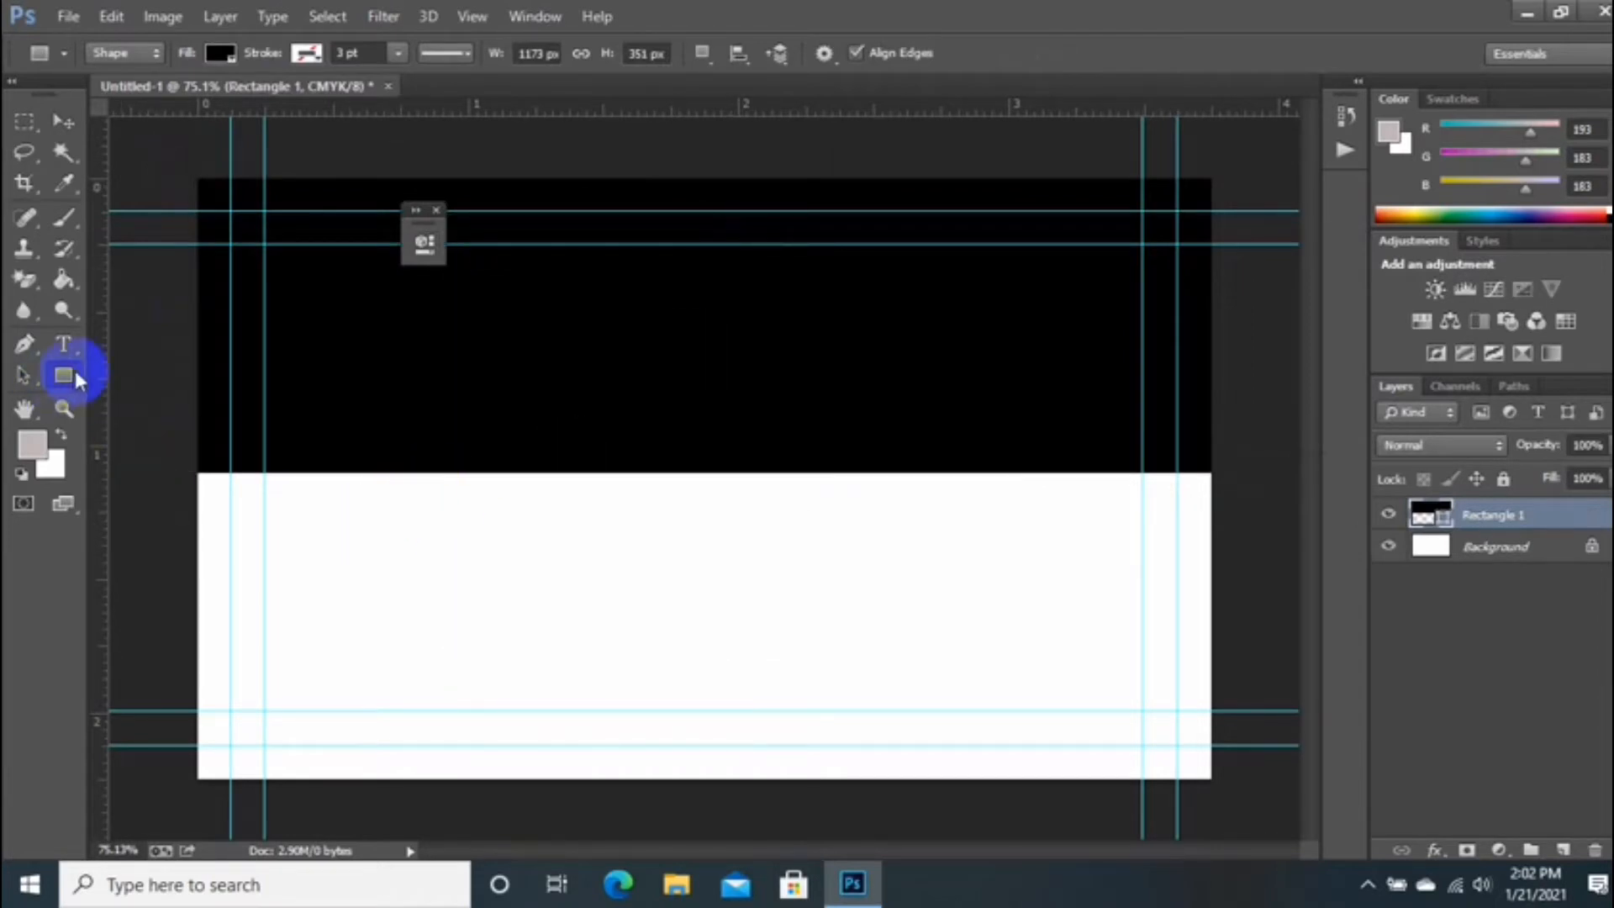
Step: Draw a rounded bar on the card's right side and duplicate it below
right_click(73, 378)
left_click(143, 389)
left_click_drag(760, 502, 1254, 558)
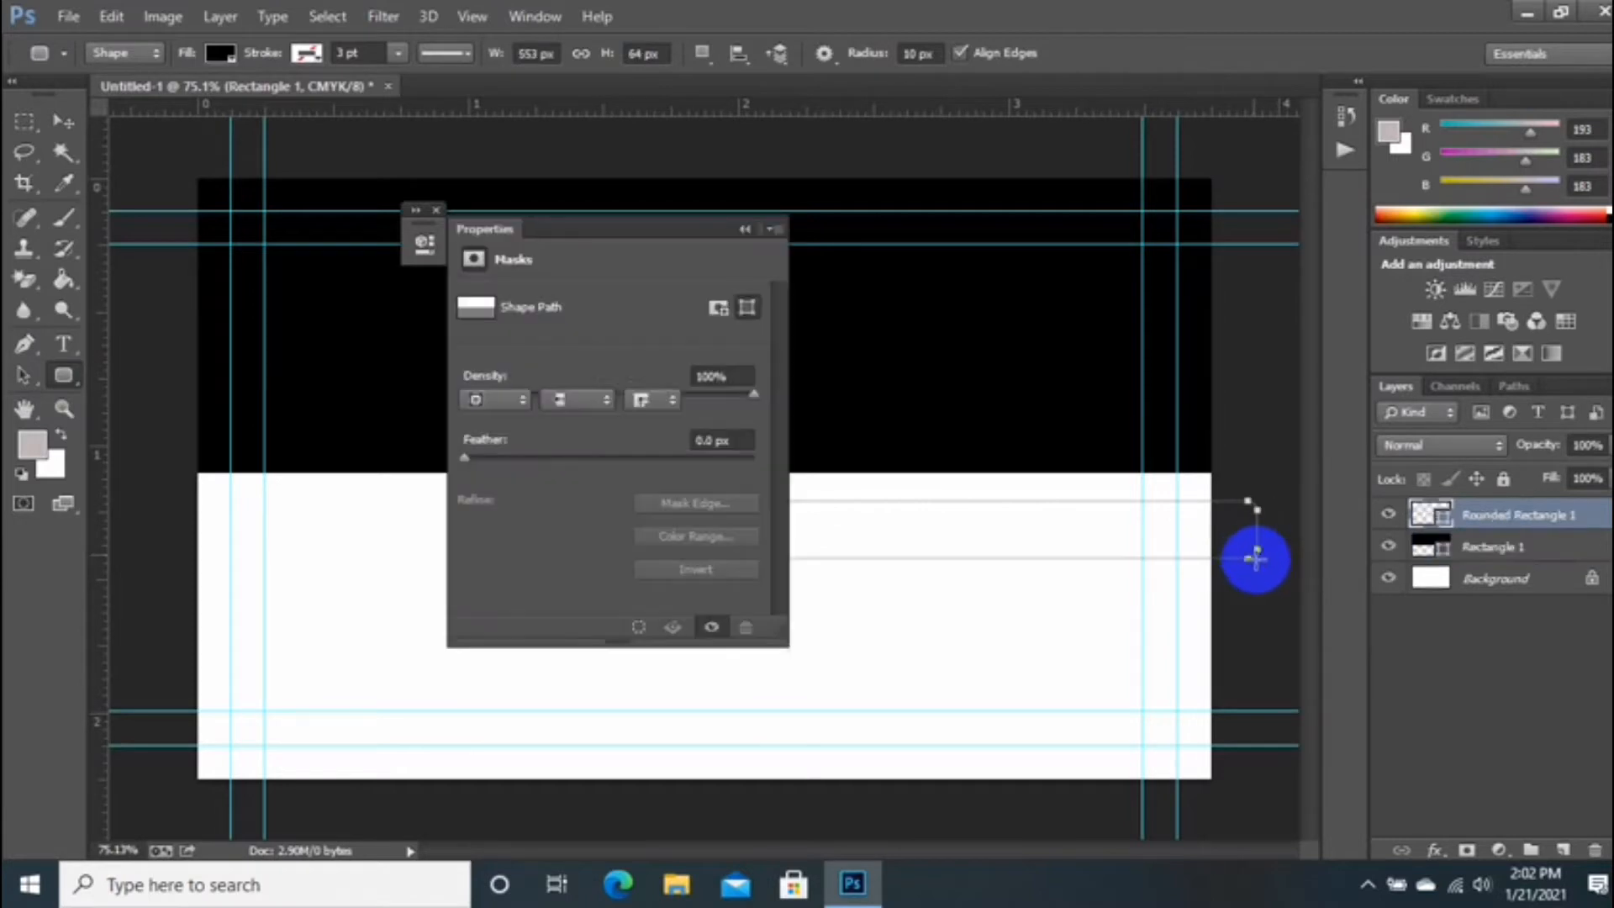
left_click(744, 227)
key("v")
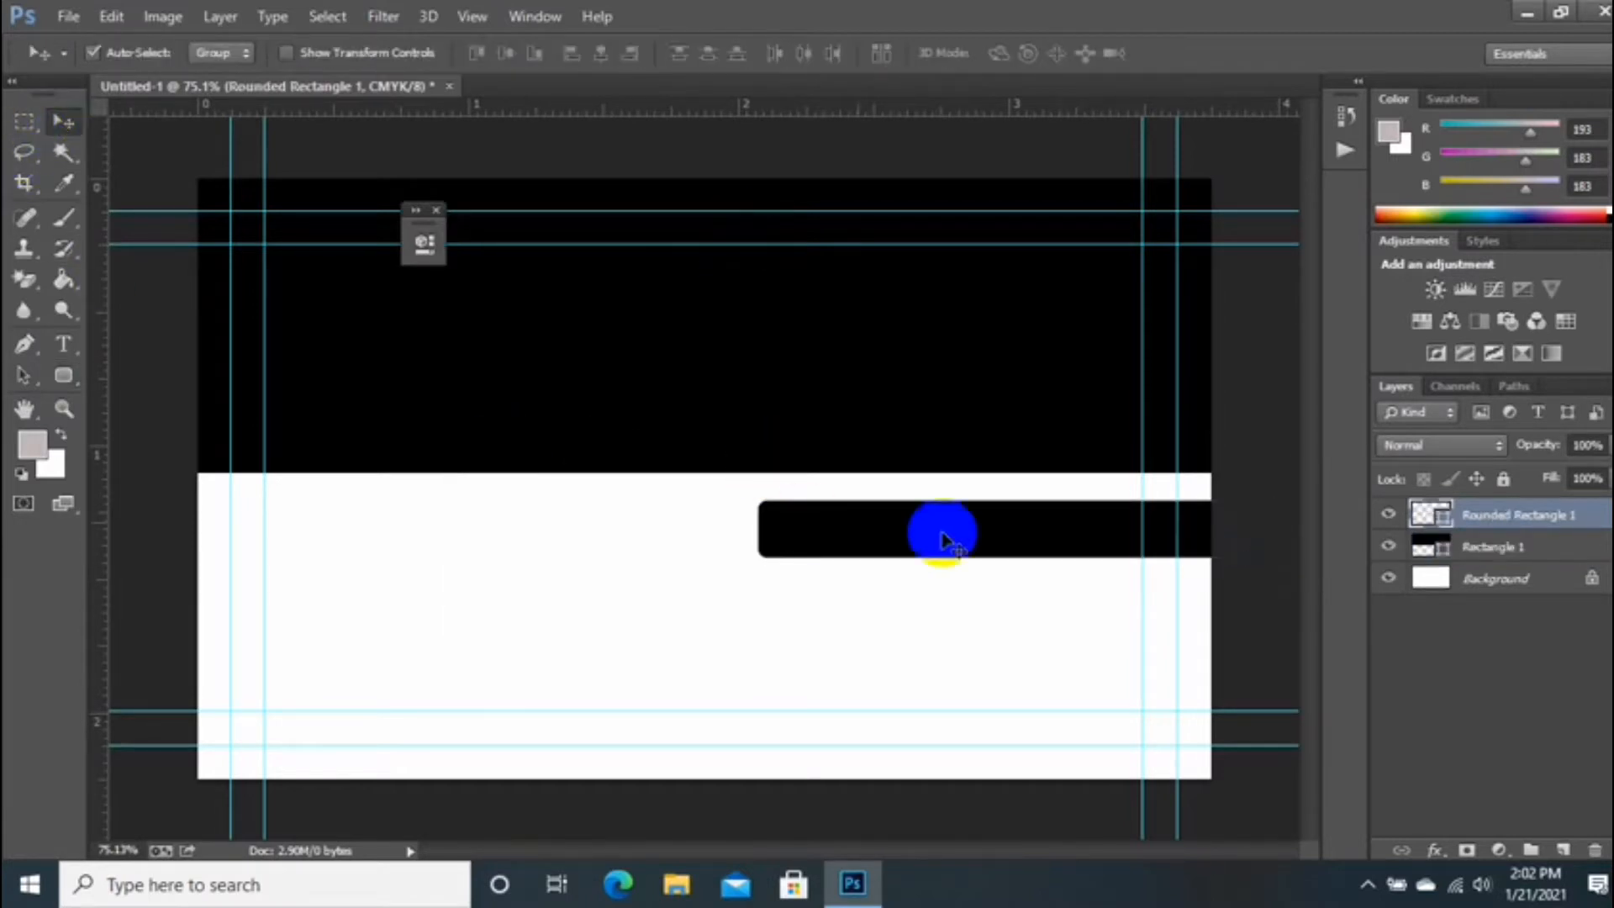
left_click_drag(943, 533, 992, 668)
left_click(975, 624)
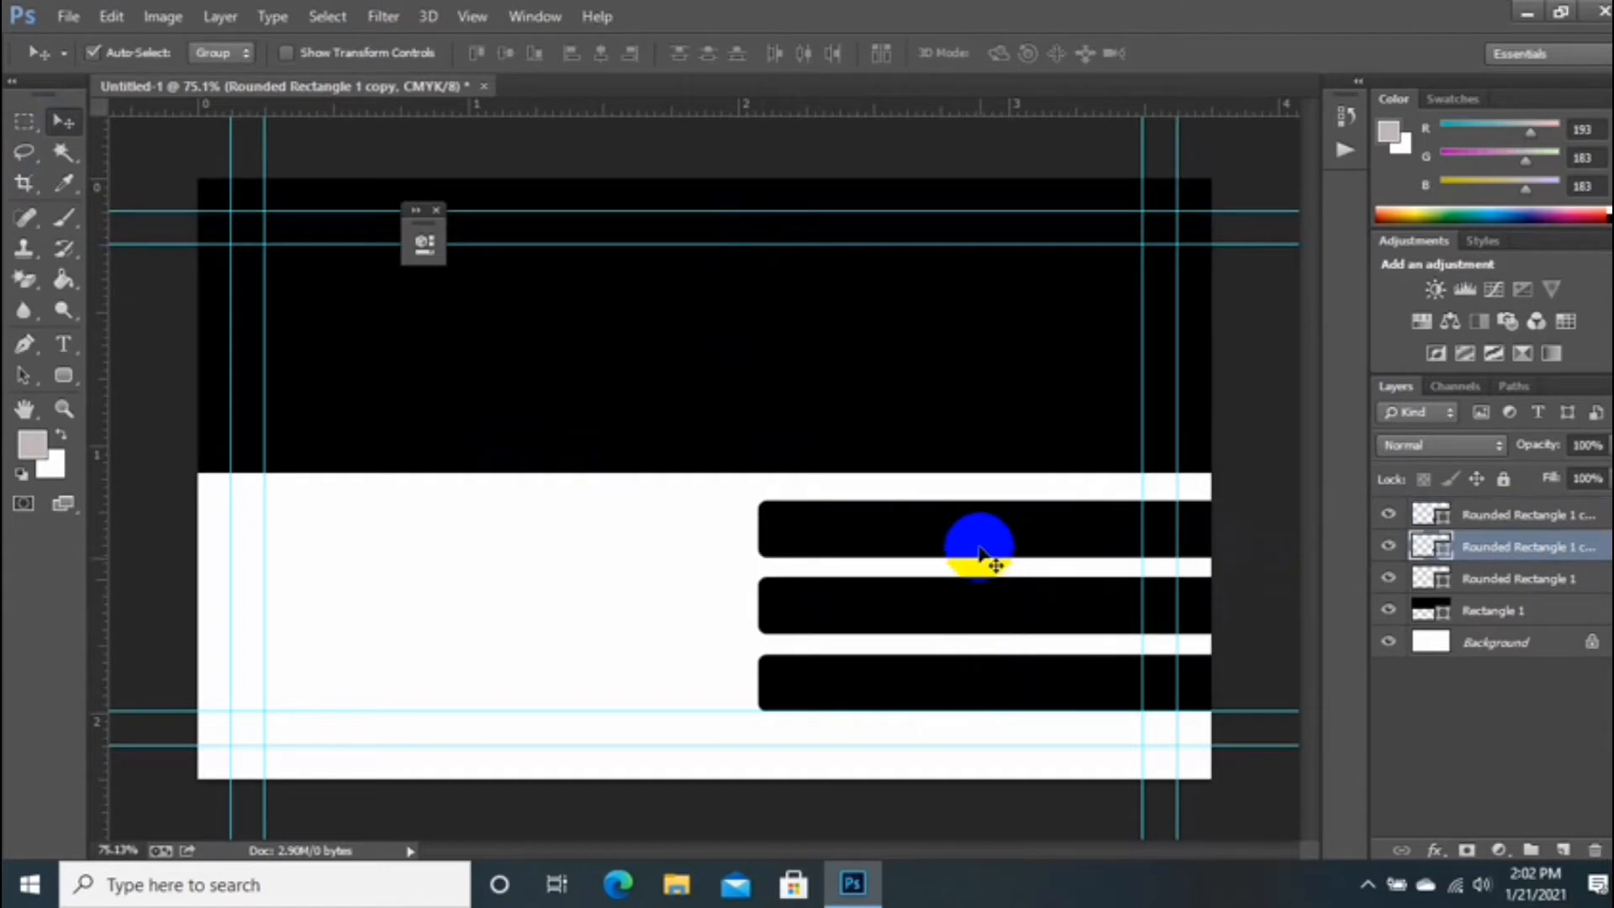
Step: Draw a small rounded square to the left of the top bar
left_click(63, 375)
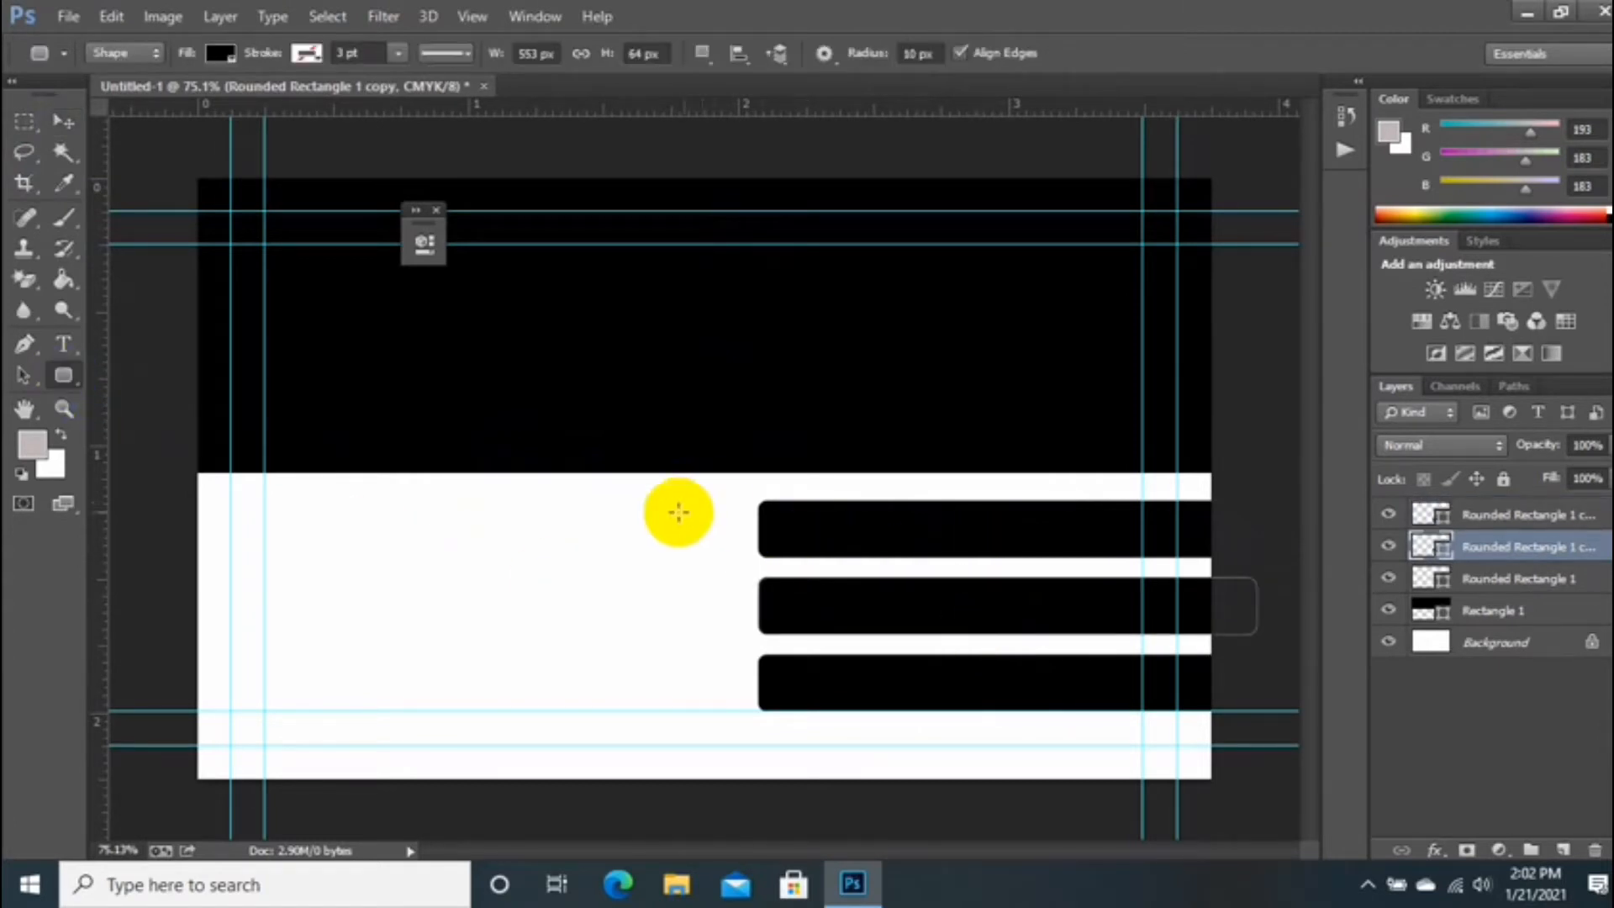
left_click_drag(661, 510, 719, 568)
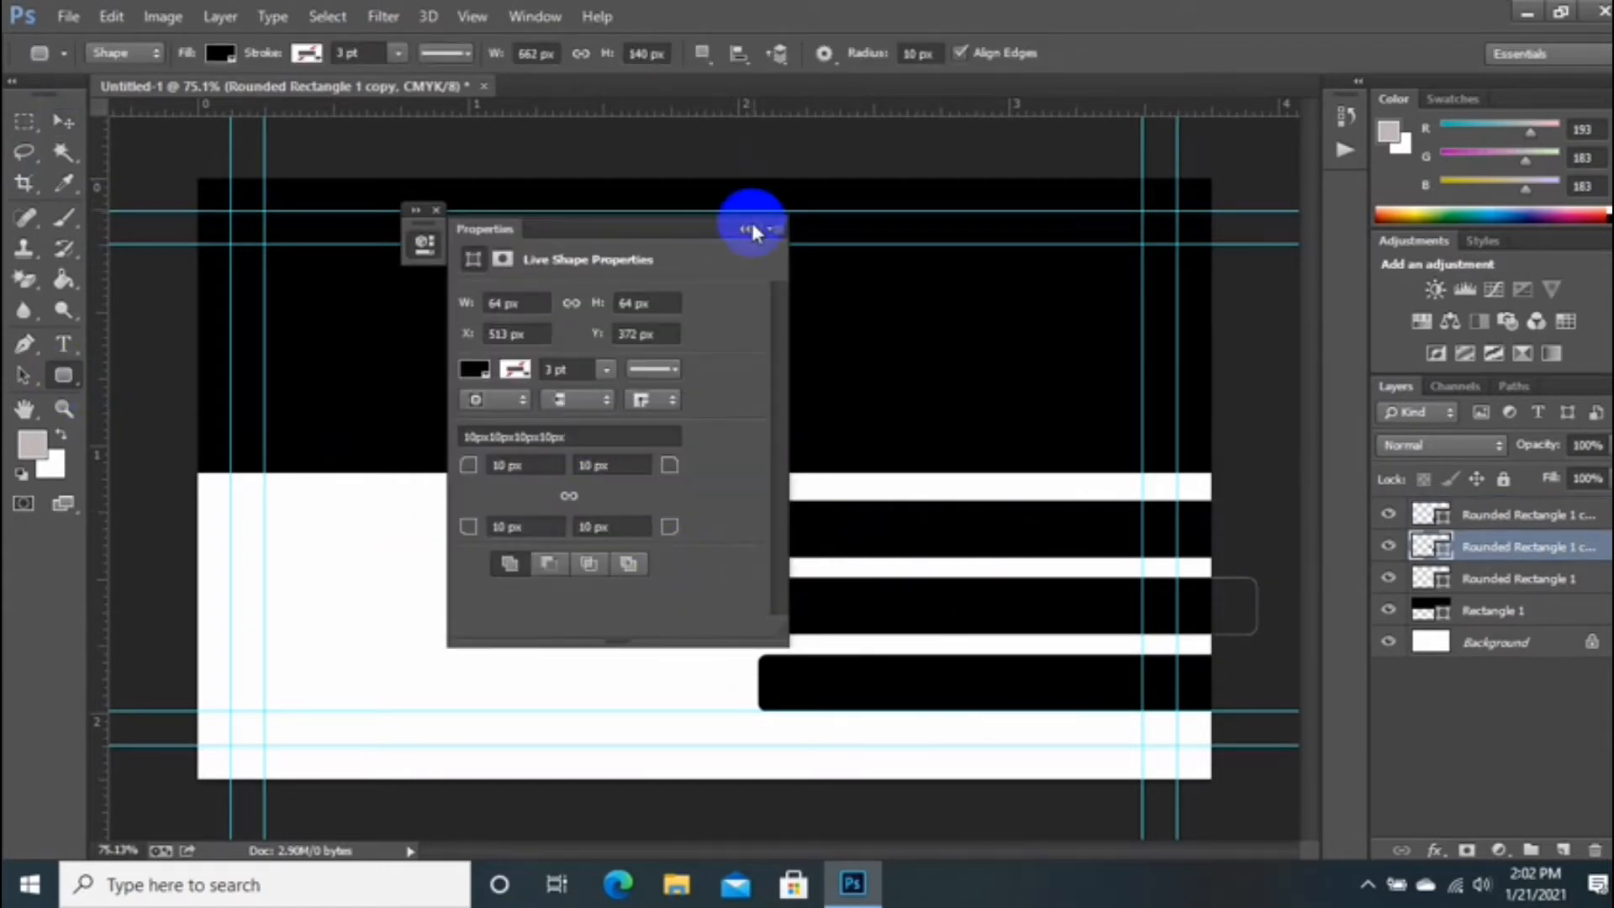
left_click(742, 232)
key("ctrl+z")
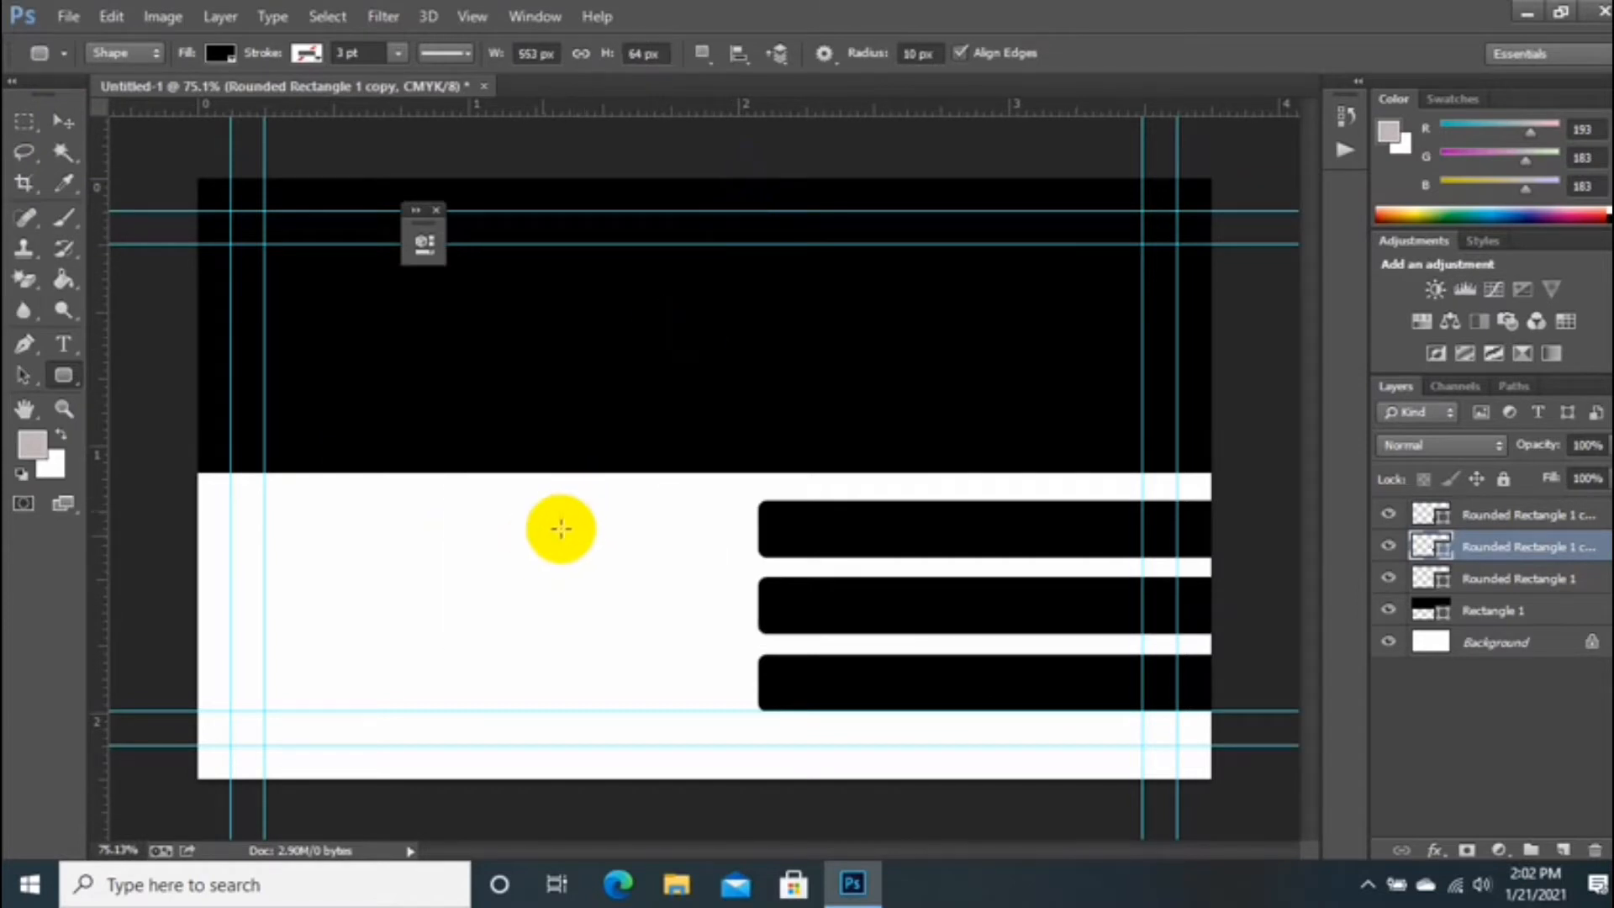
left_click_drag(659, 501, 722, 580)
left_click(746, 227)
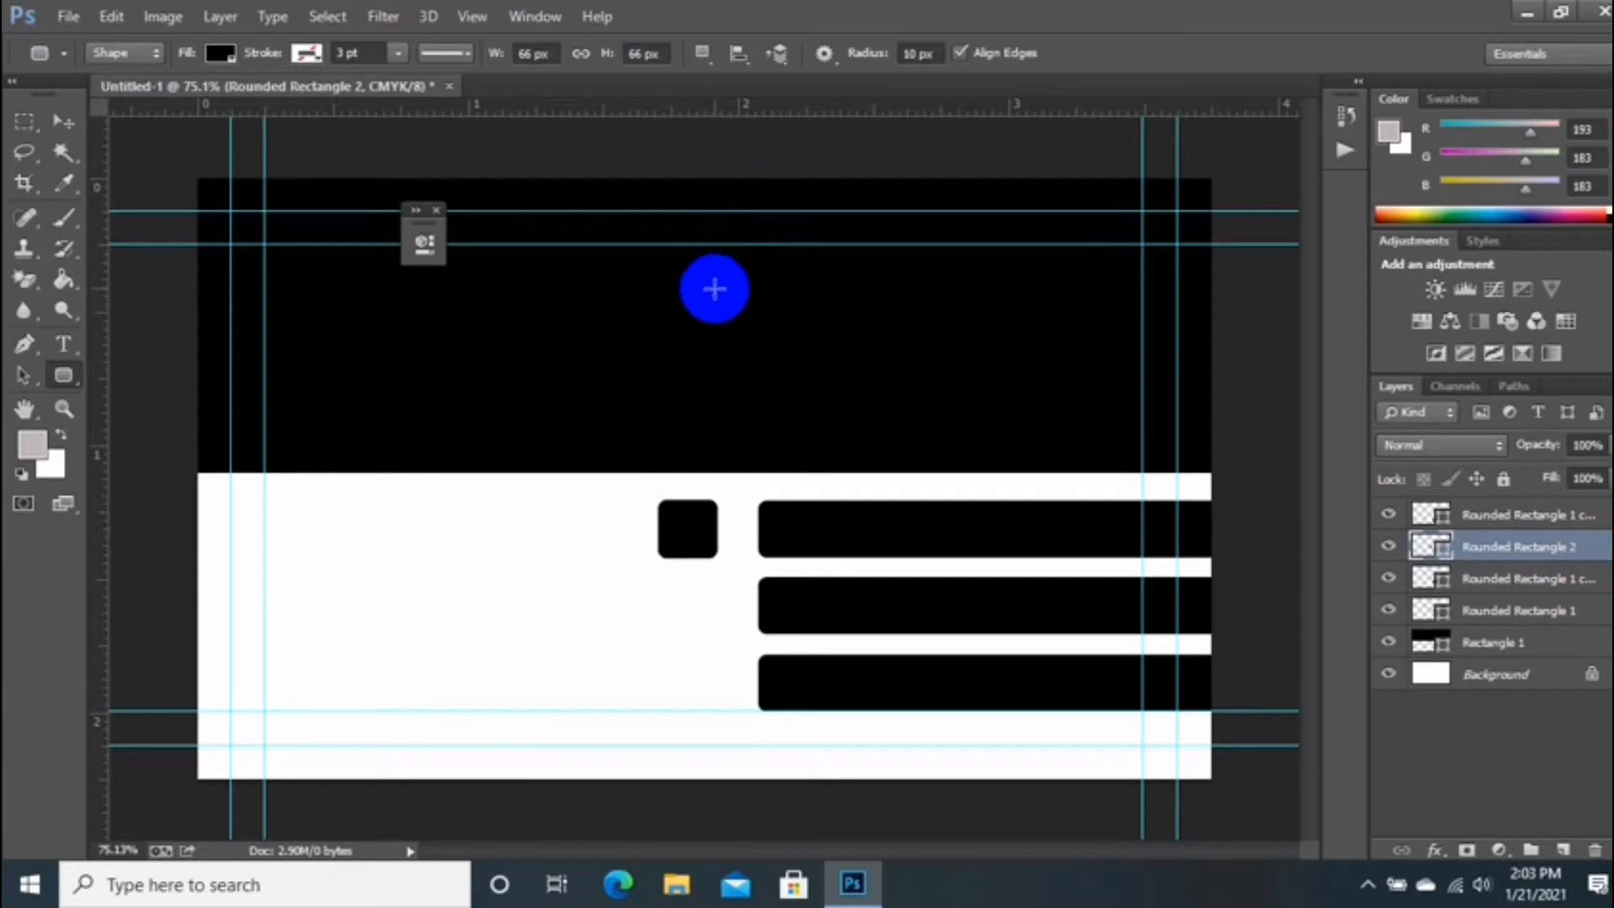
Step: Duplicate the small square beside the middle bar, using guides for alignment
left_click_drag(566, 114, 602, 500)
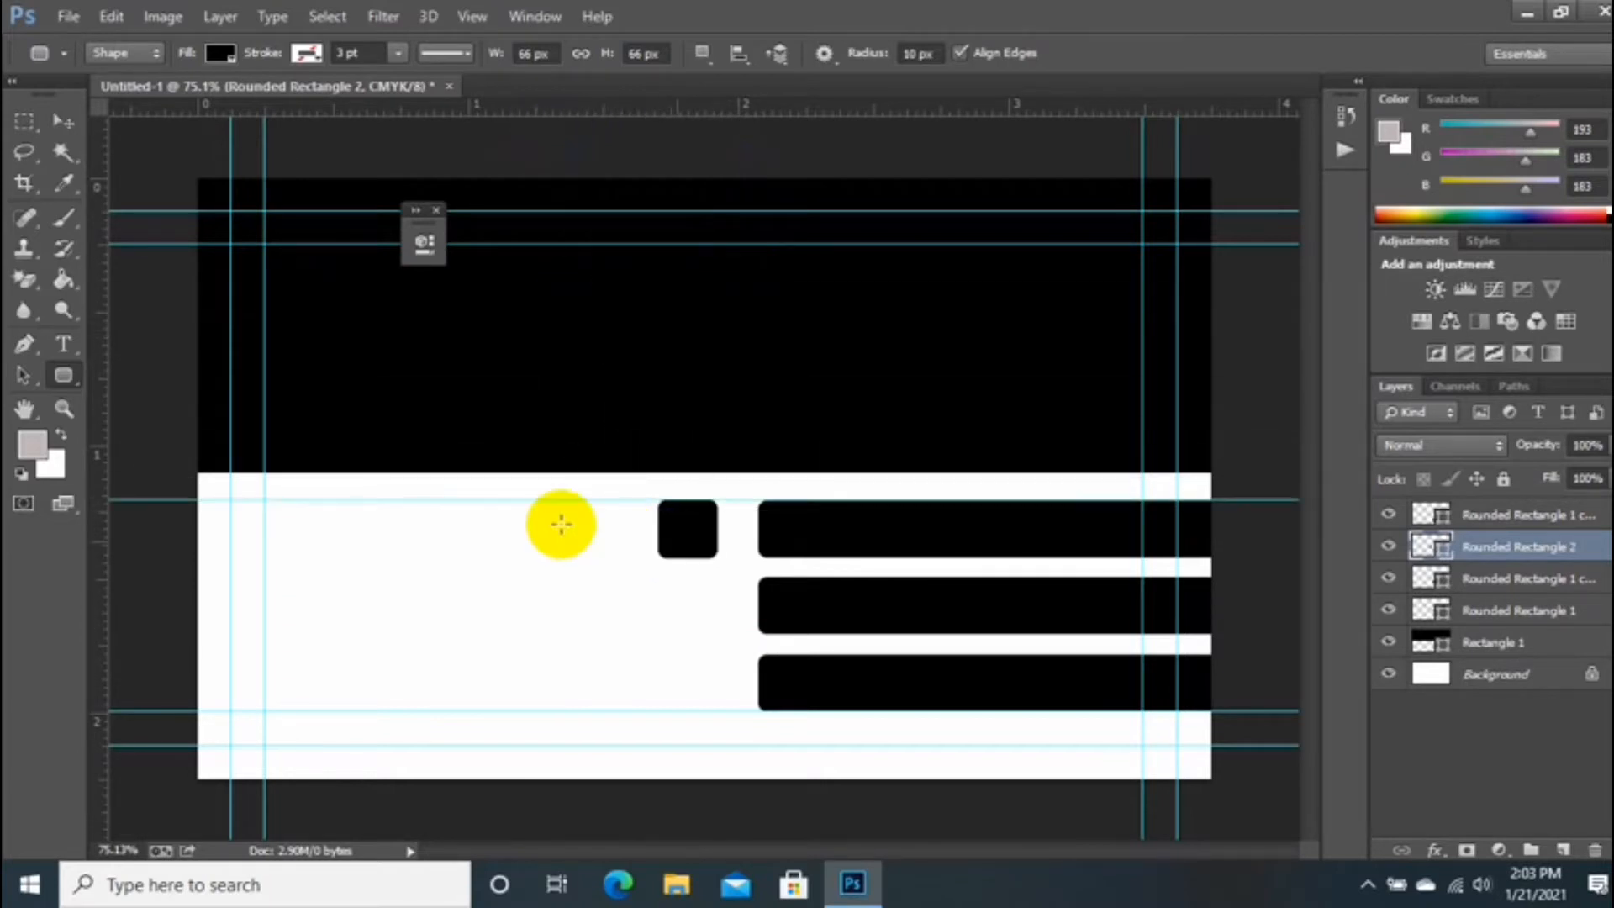
key("v")
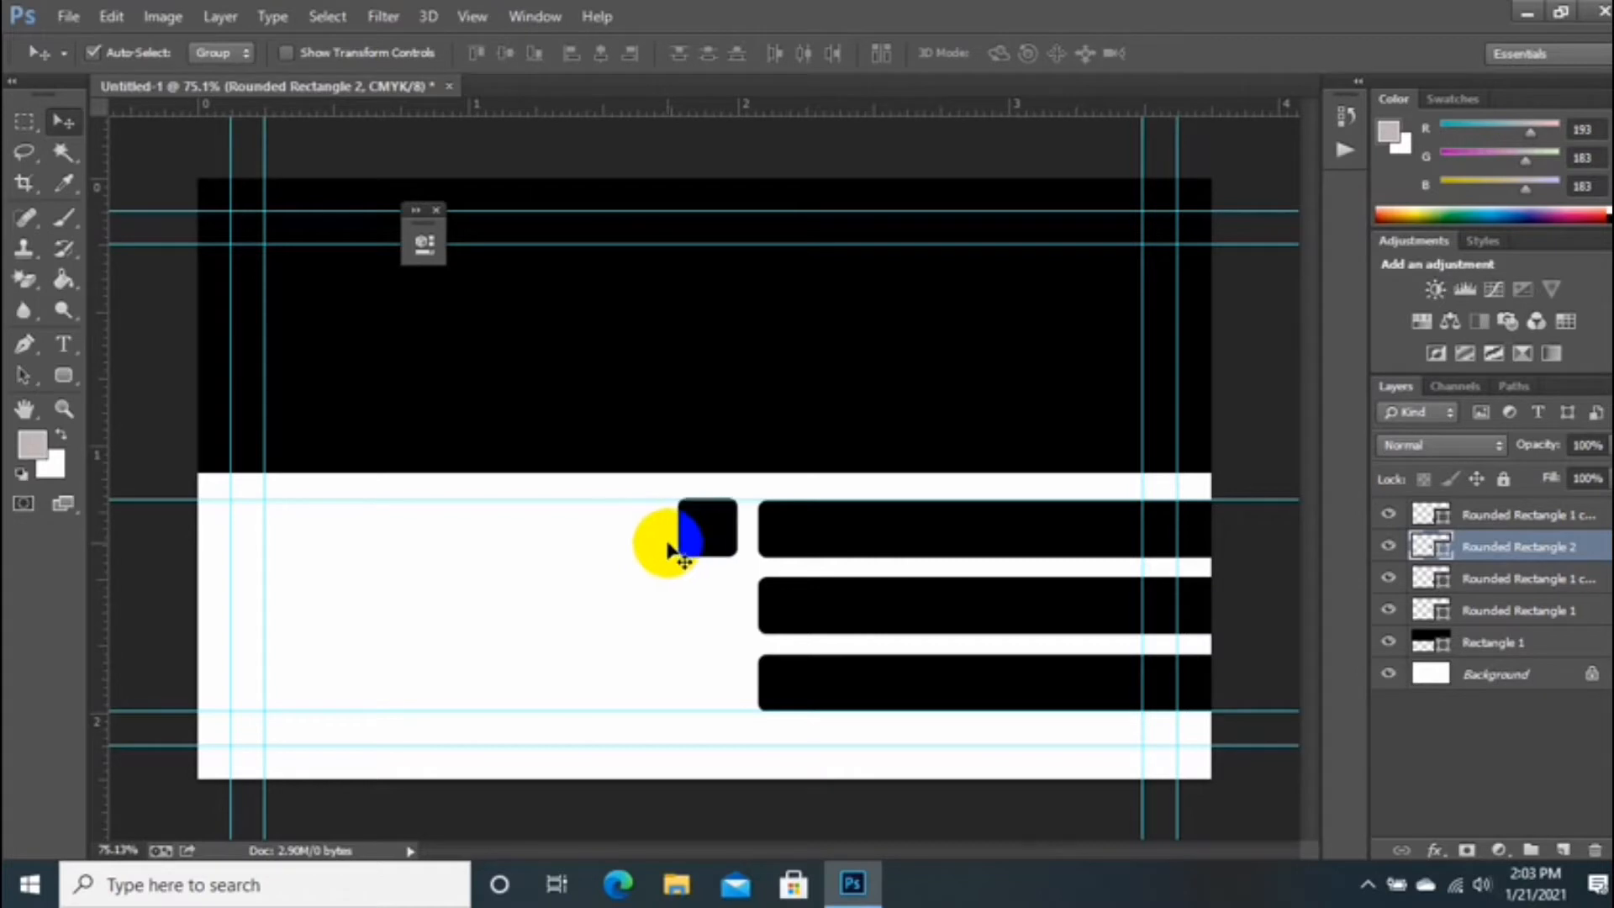
left_click_drag(670, 548, 721, 681)
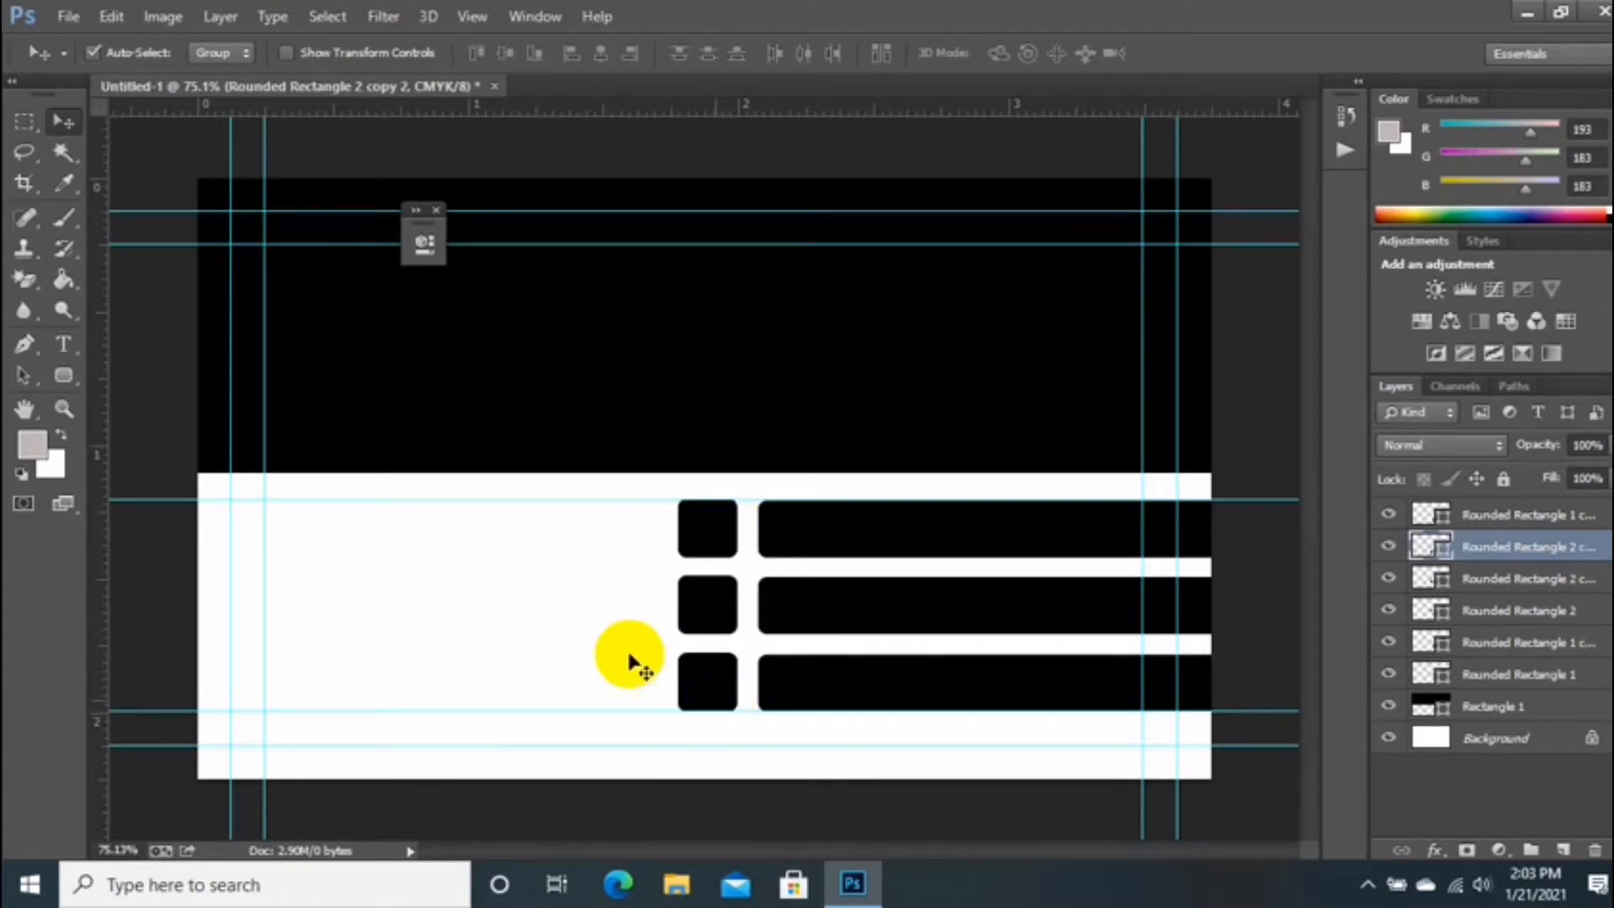
left_click_drag(664, 502, 645, 106)
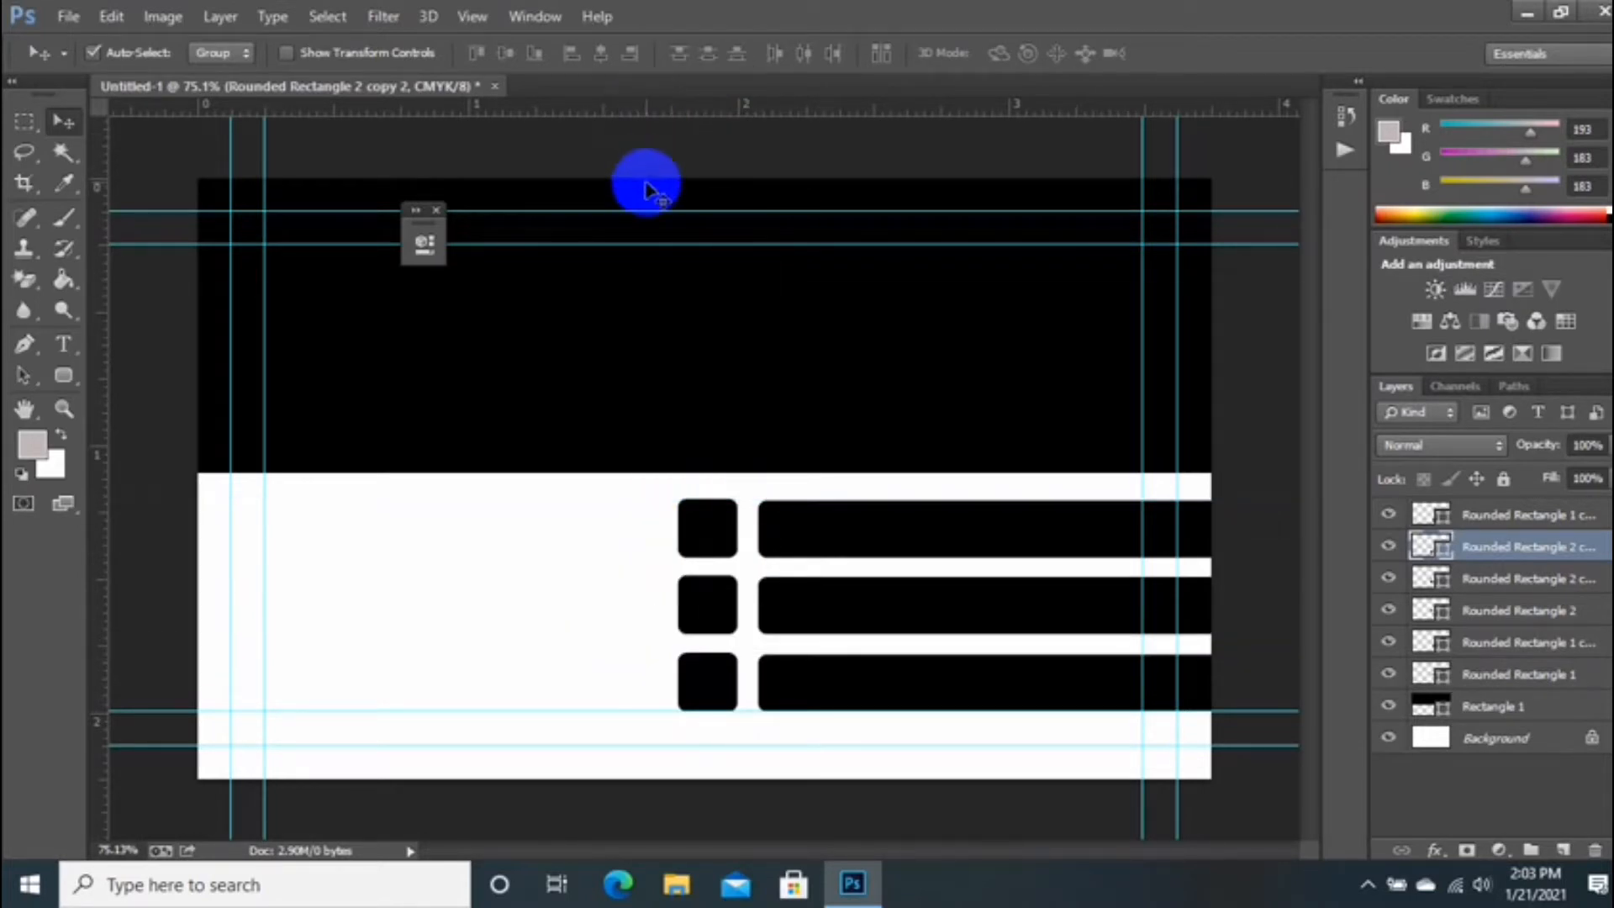
Step: Copy the small rounded squares to the card's left edge, aligned with a horizontal guide
scroll(575, 471, "down", 1)
scroll(575, 470, "up", 1)
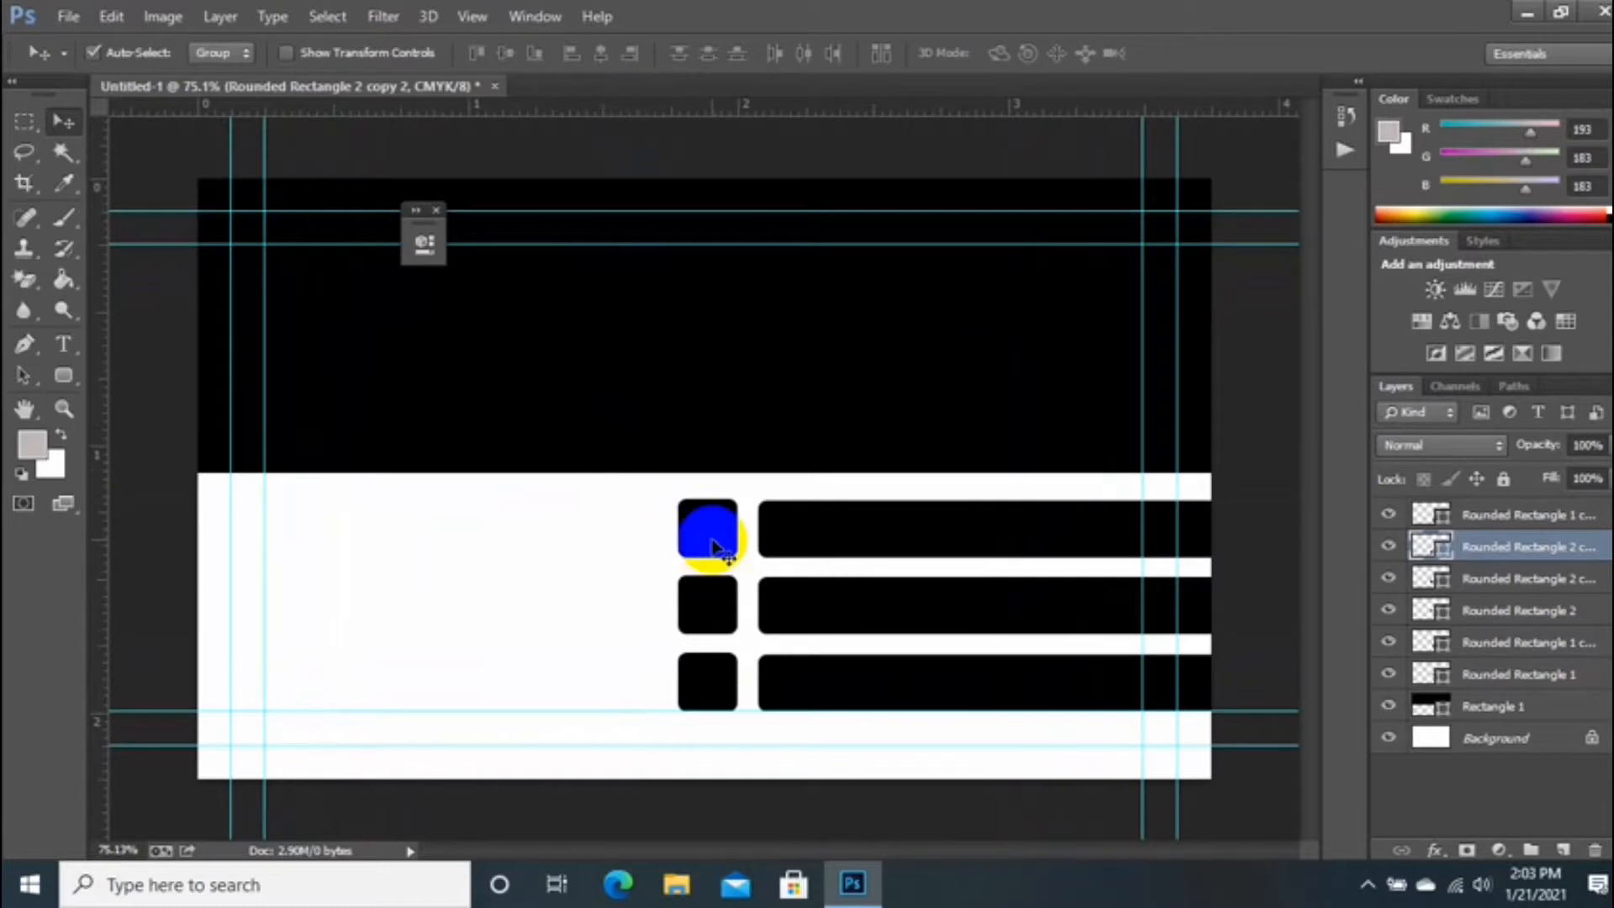
left_click_drag(713, 546, 218, 690)
left_click_drag(211, 614, 212, 614)
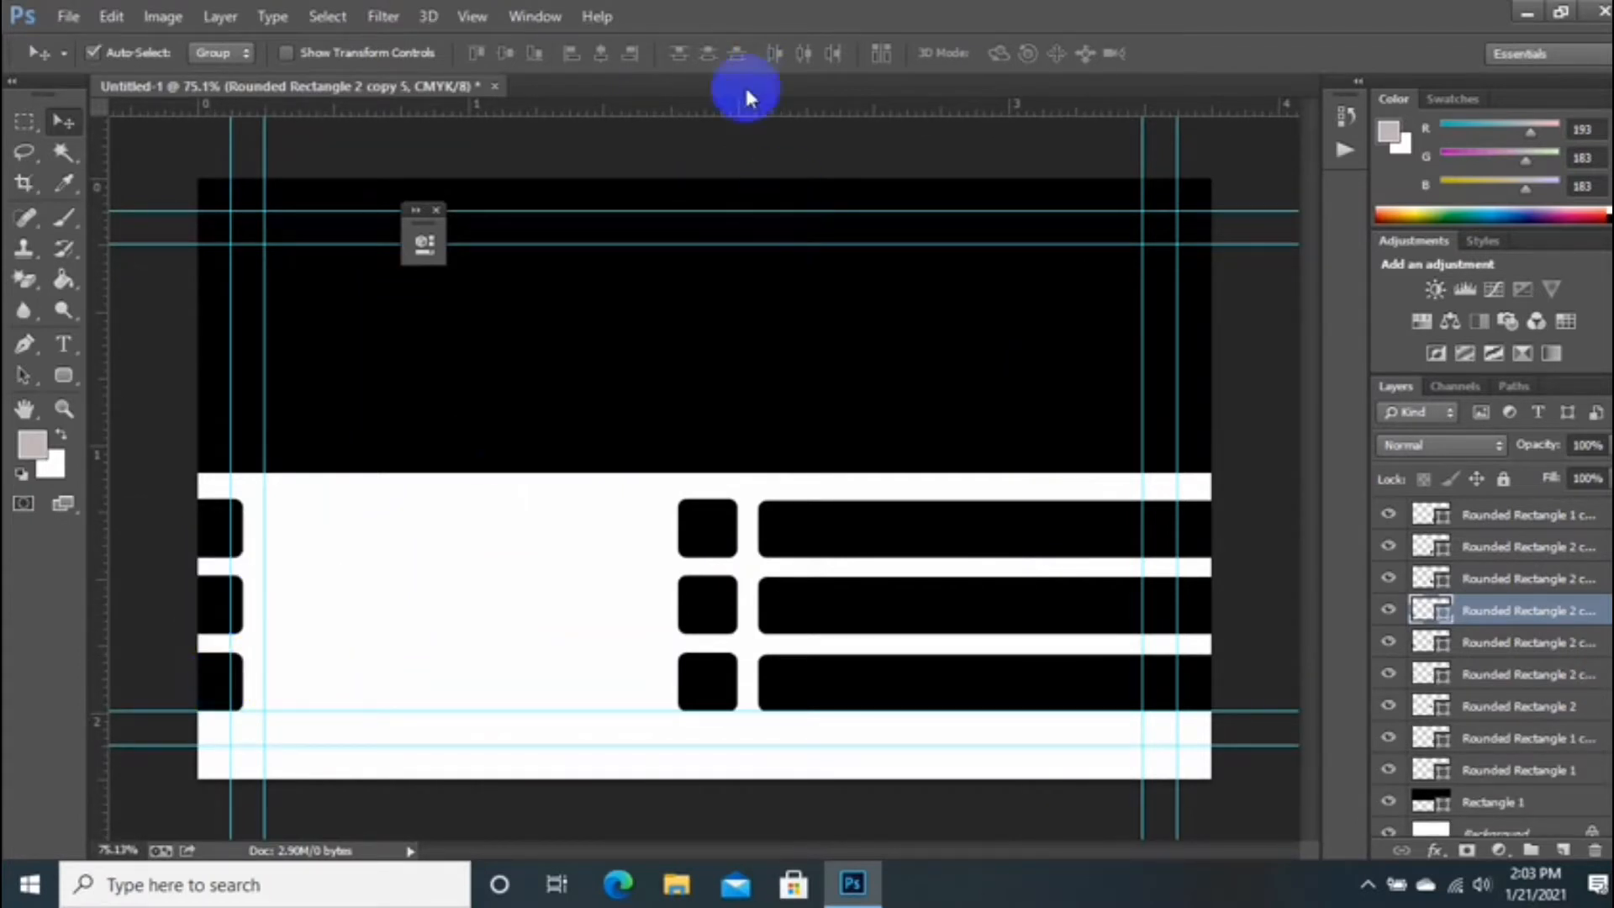
left_click_drag(747, 99, 684, 110)
scroll(627, 257, "down", 3)
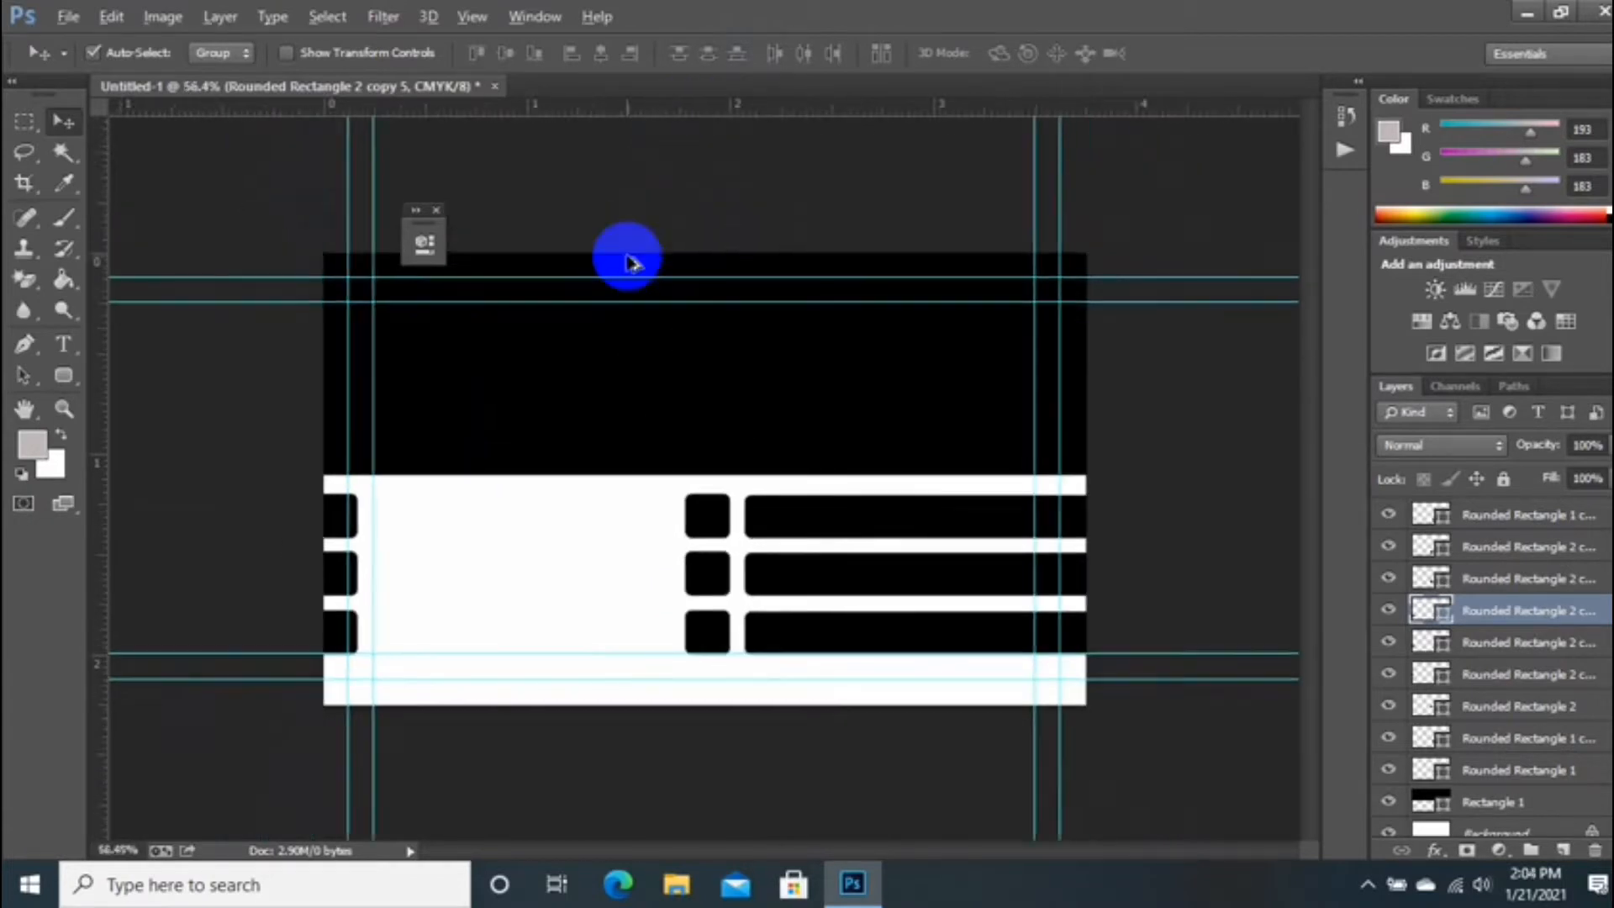
scroll(705, 496, "up", 2)
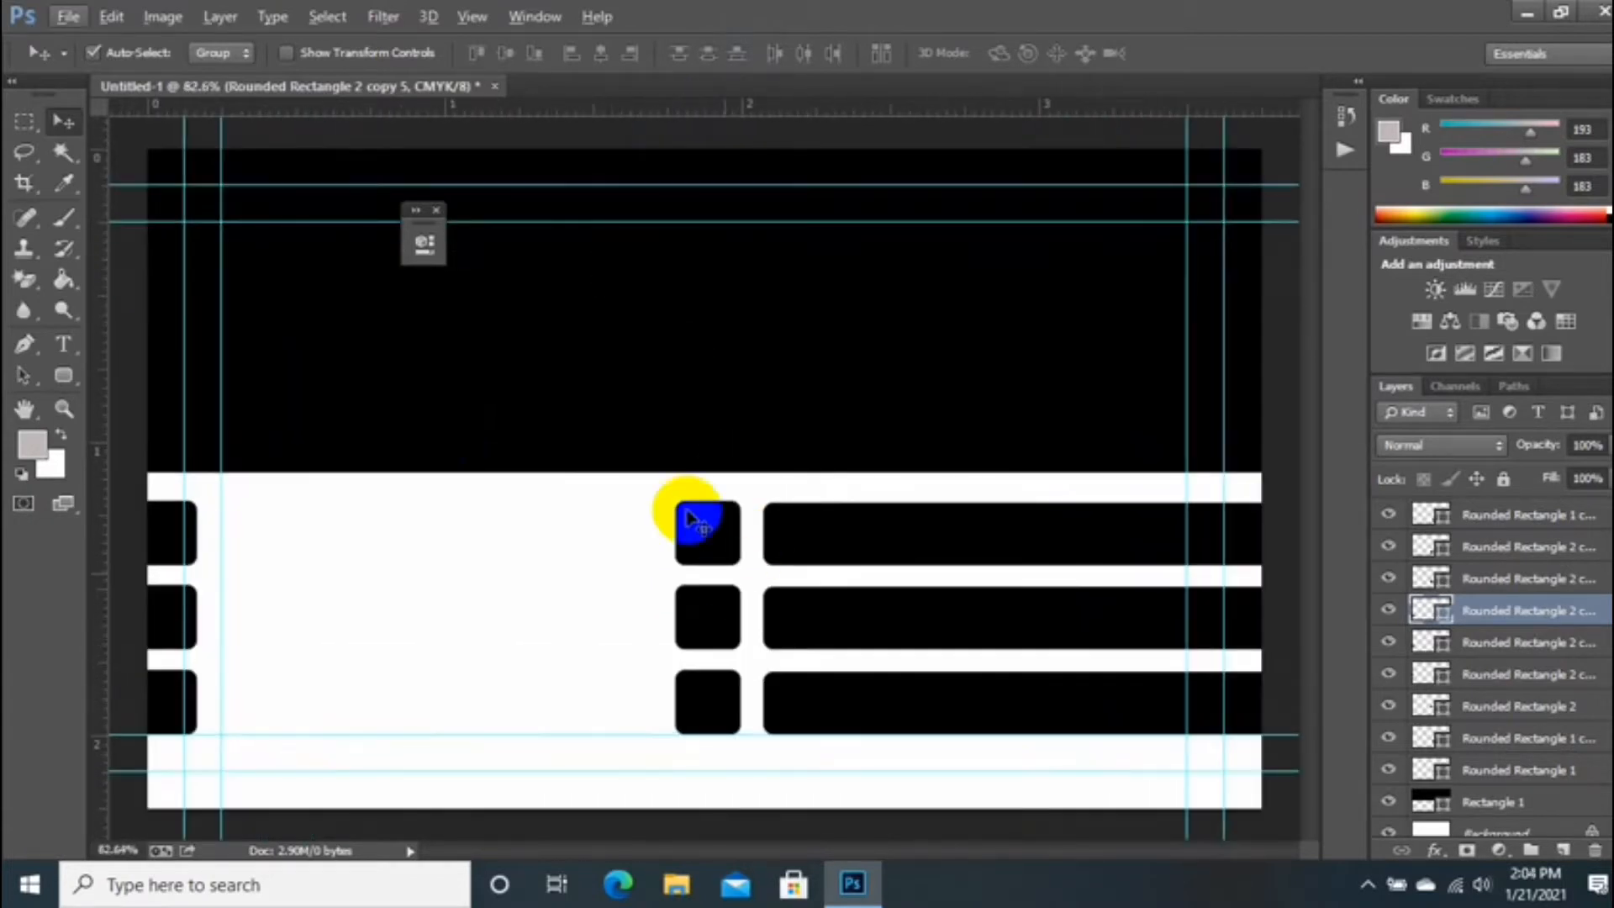
left_click(437, 210)
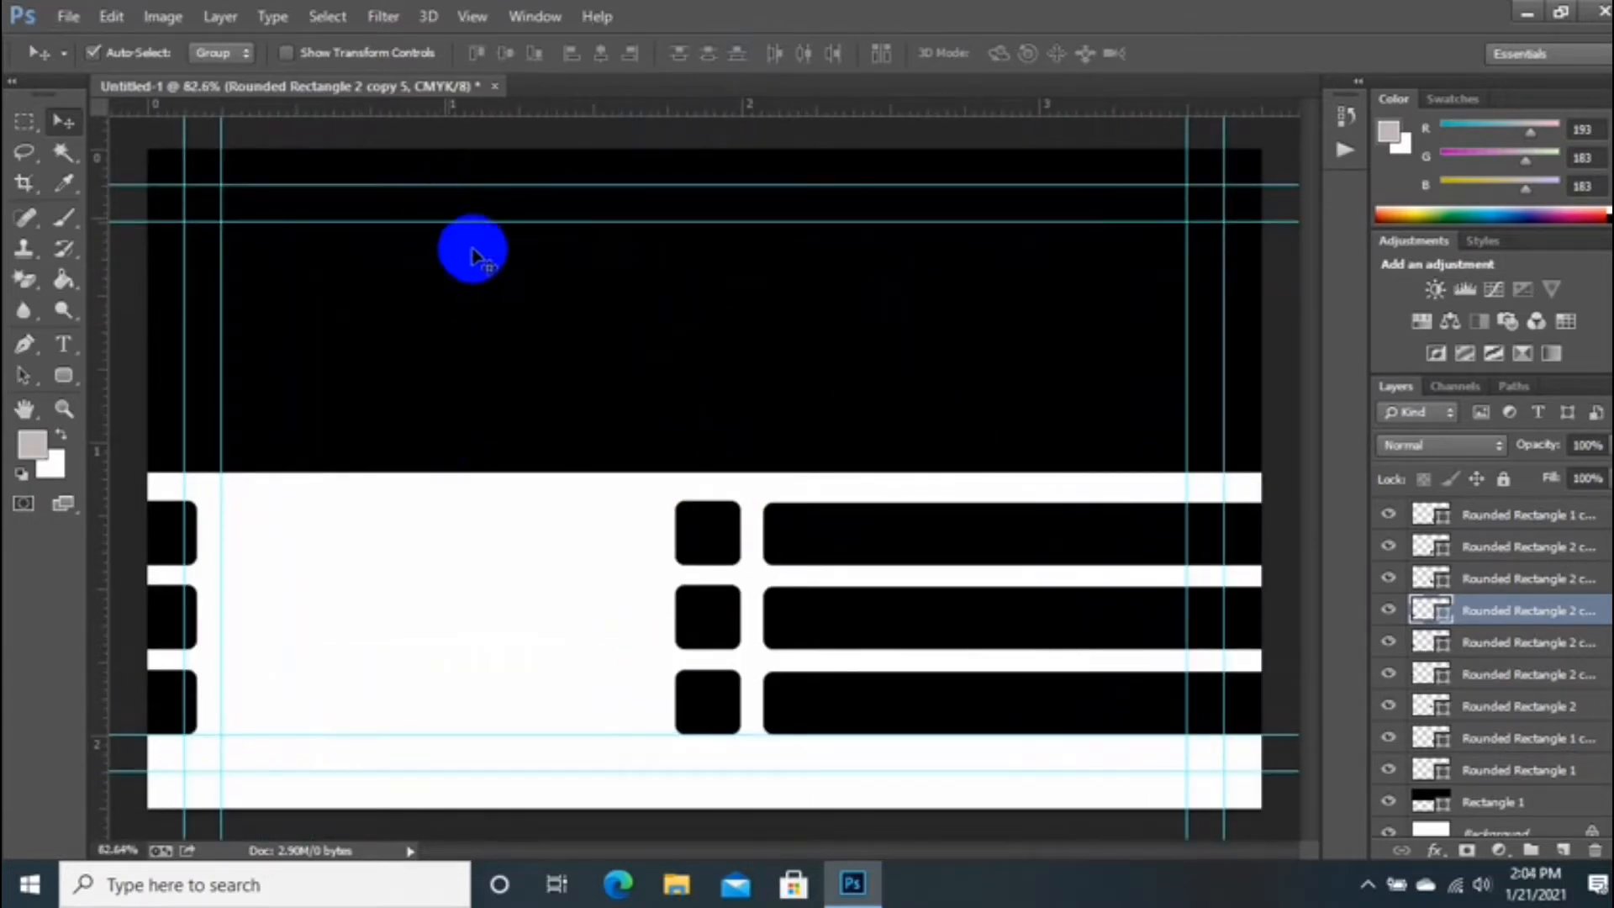
Step: Drag call-512 (1) from Pictures > Camera Roll into the card and shrink it to 2.44%
left_click(671, 887)
double_click(1076, 195)
double_click(294, 240)
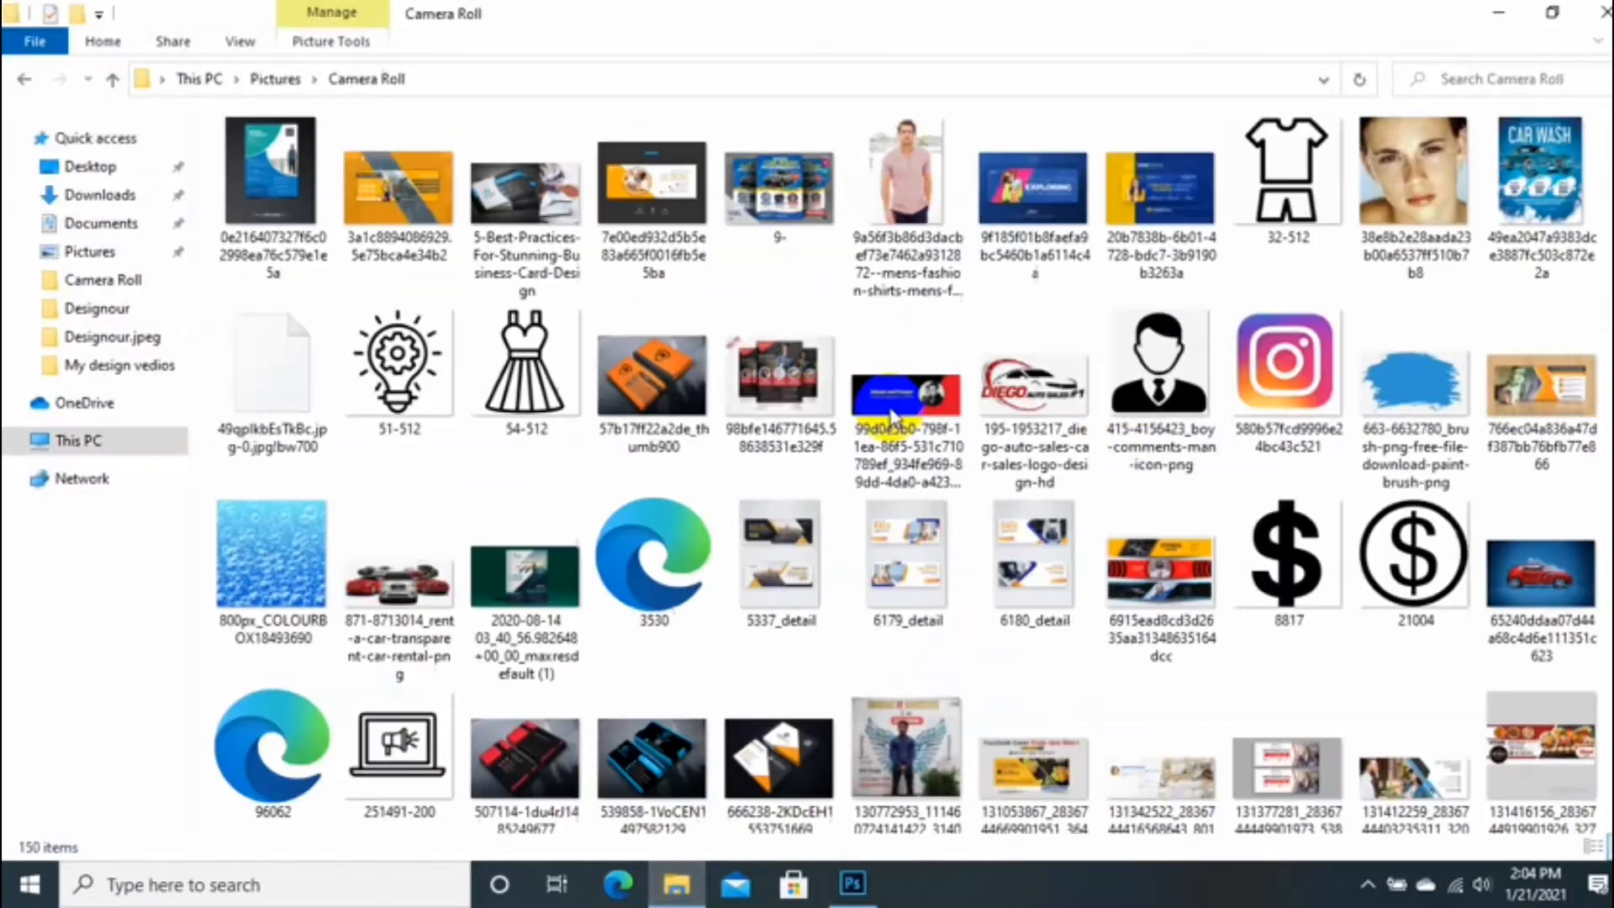
scroll(1128, 432, "down", 7)
left_click_drag(1034, 513, 613, 648)
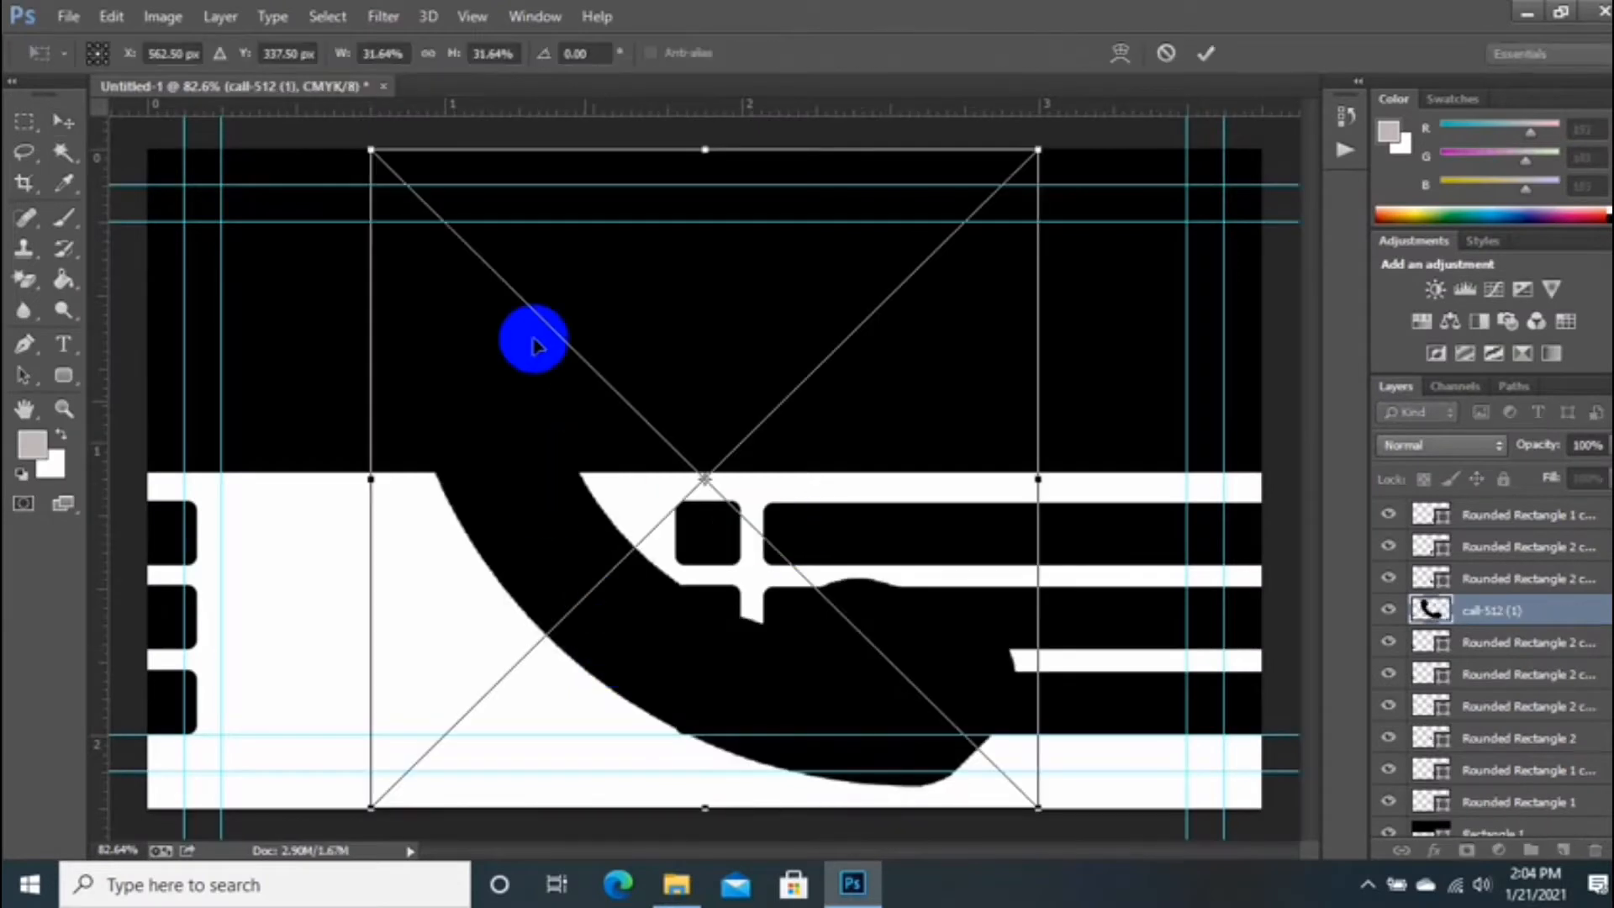
left_click_drag(371, 149, 705, 546)
key("Return")
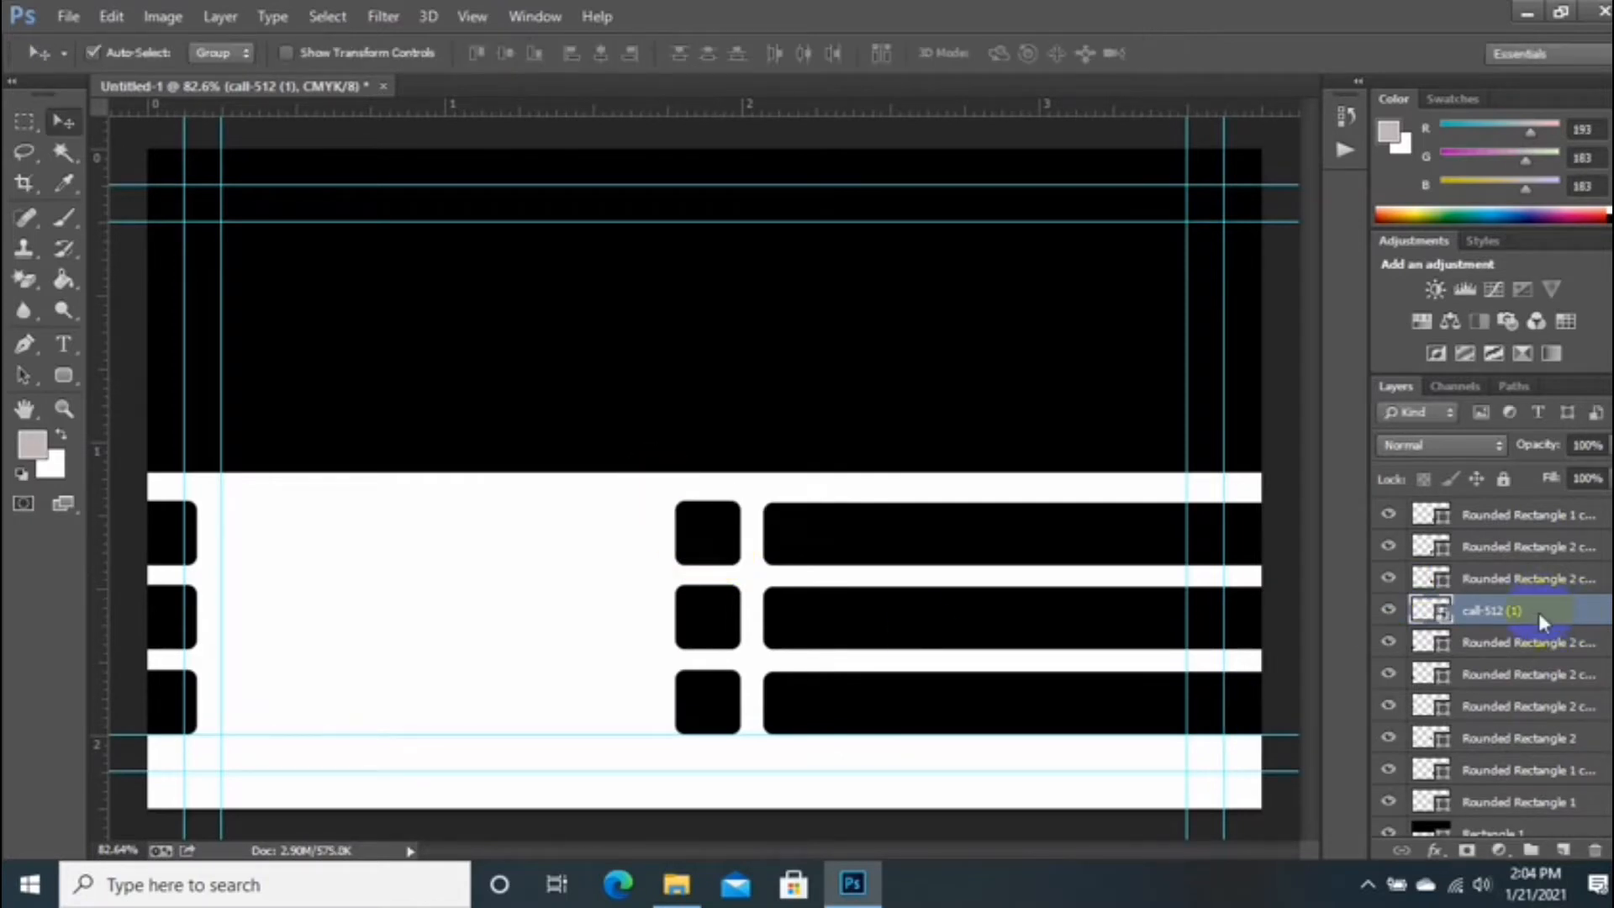
Step: Give the phone icon layer a white Color Overlay
right_click(1539, 612)
left_click(1071, 120)
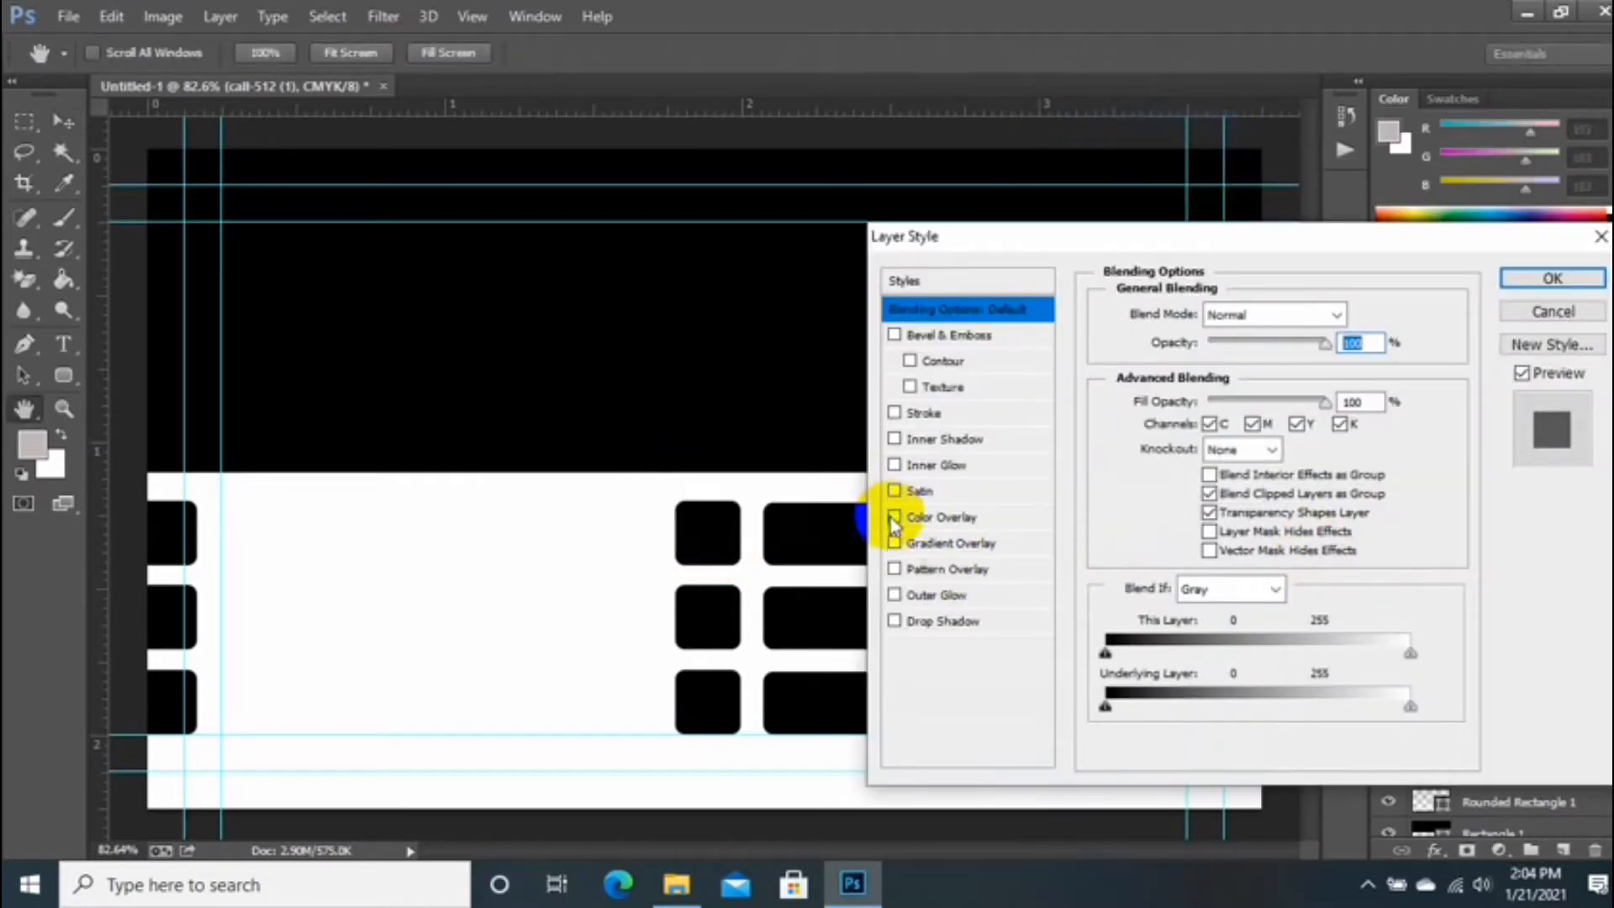
left_click(894, 516)
left_click(925, 517)
left_click(1326, 314)
left_click(468, 641)
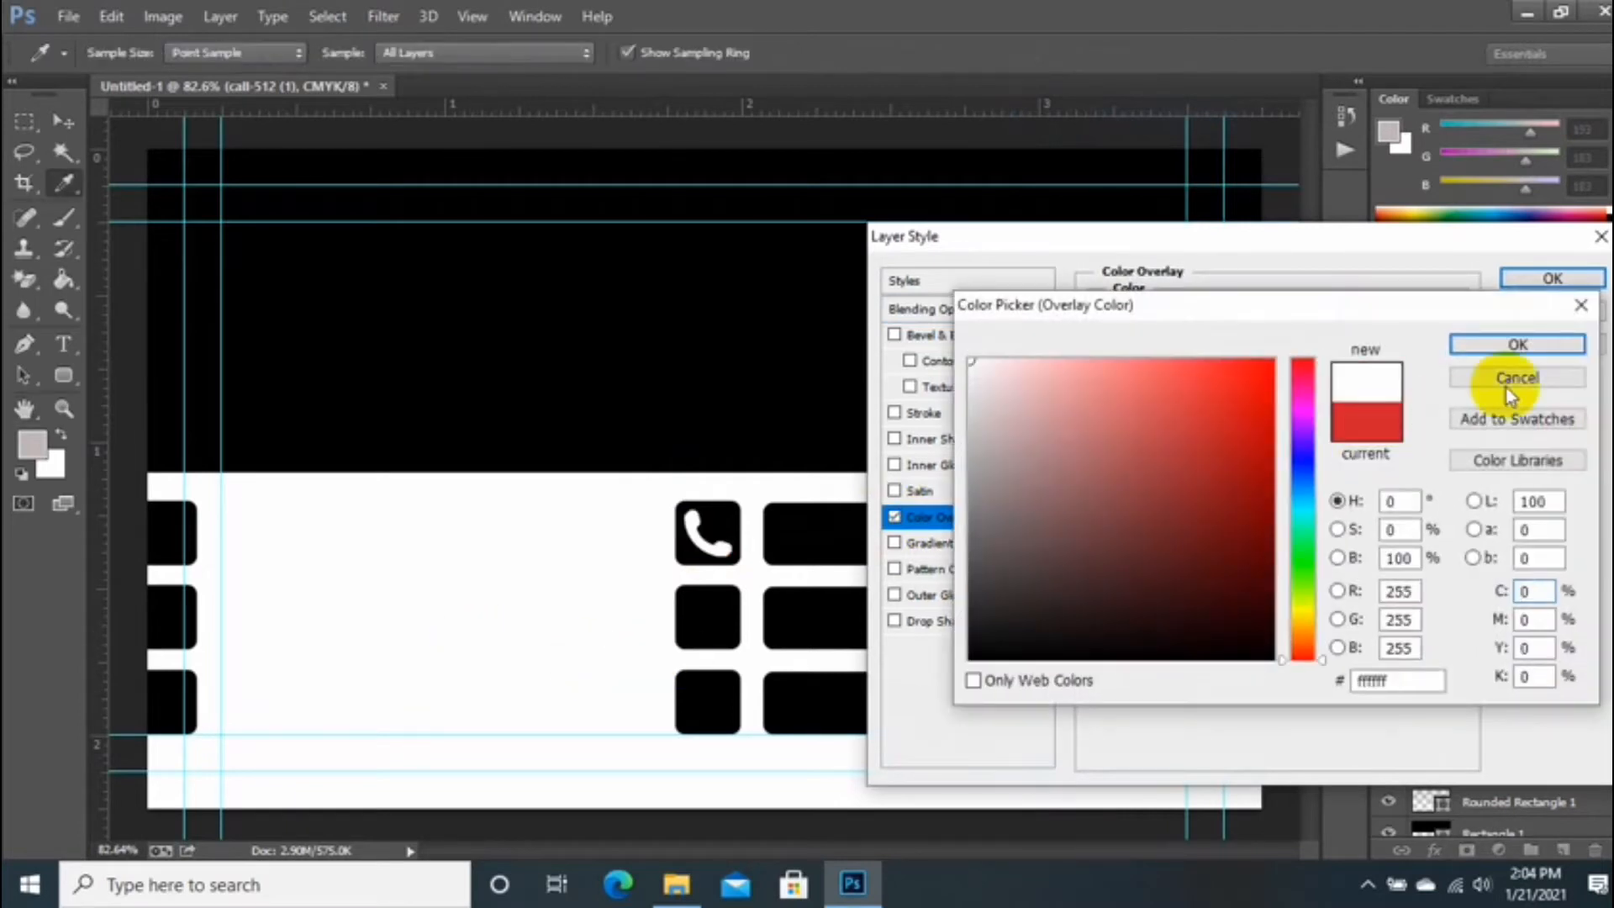
left_click(1518, 343)
left_click(1550, 278)
Step: Scale the phone icon to 1.92% inside the top square and select both layers
key("ctrl+t")
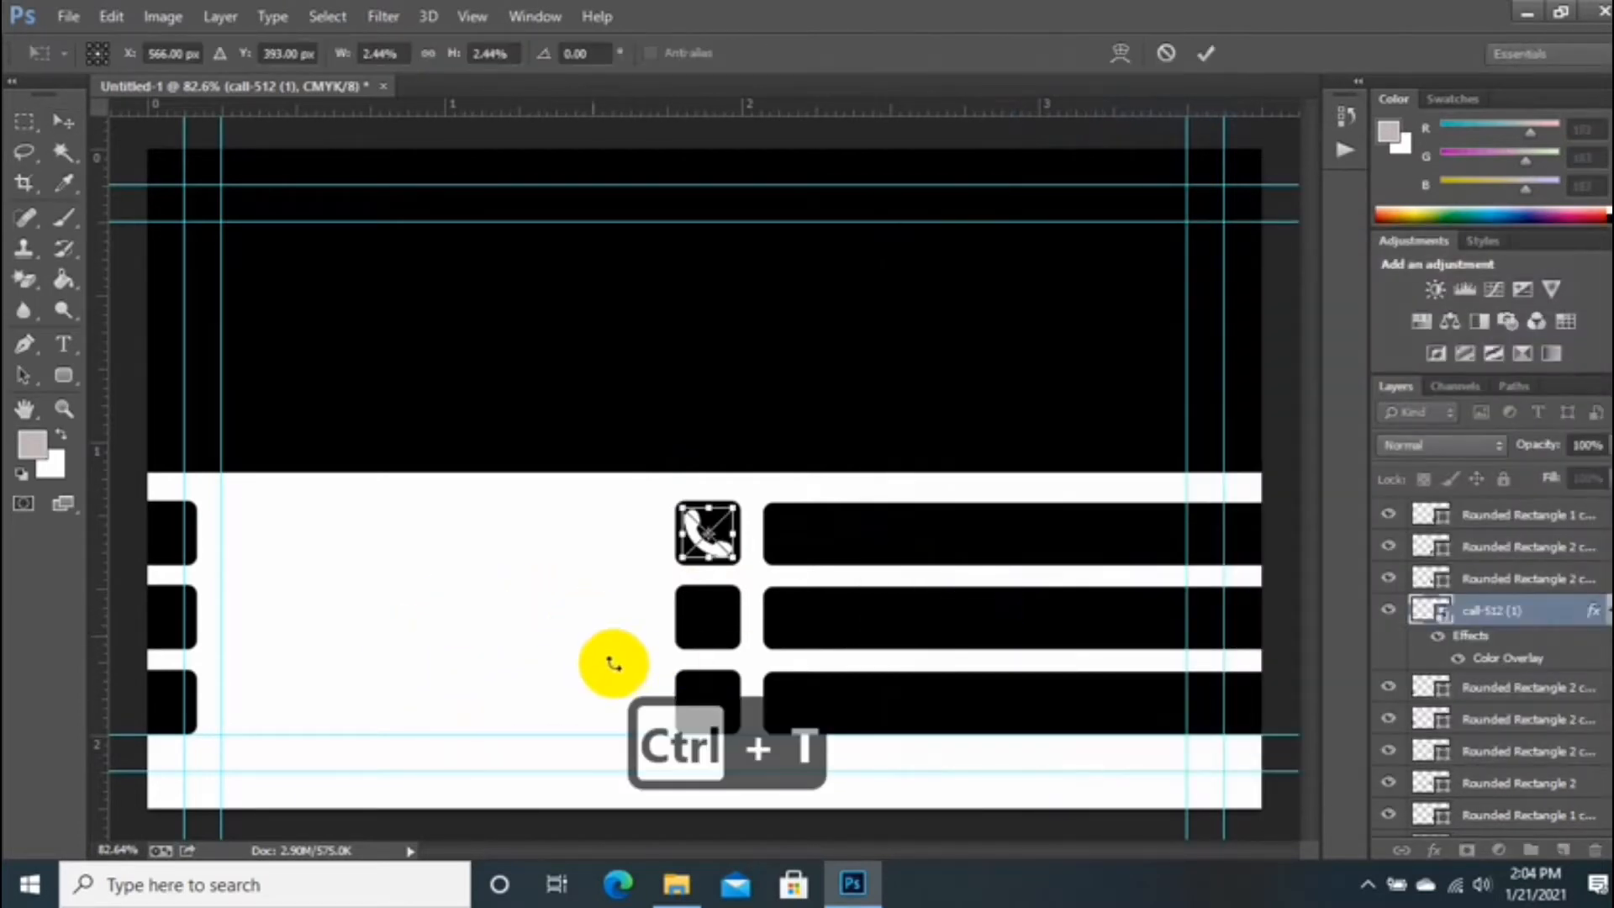
left_click_drag(735, 562, 736, 561)
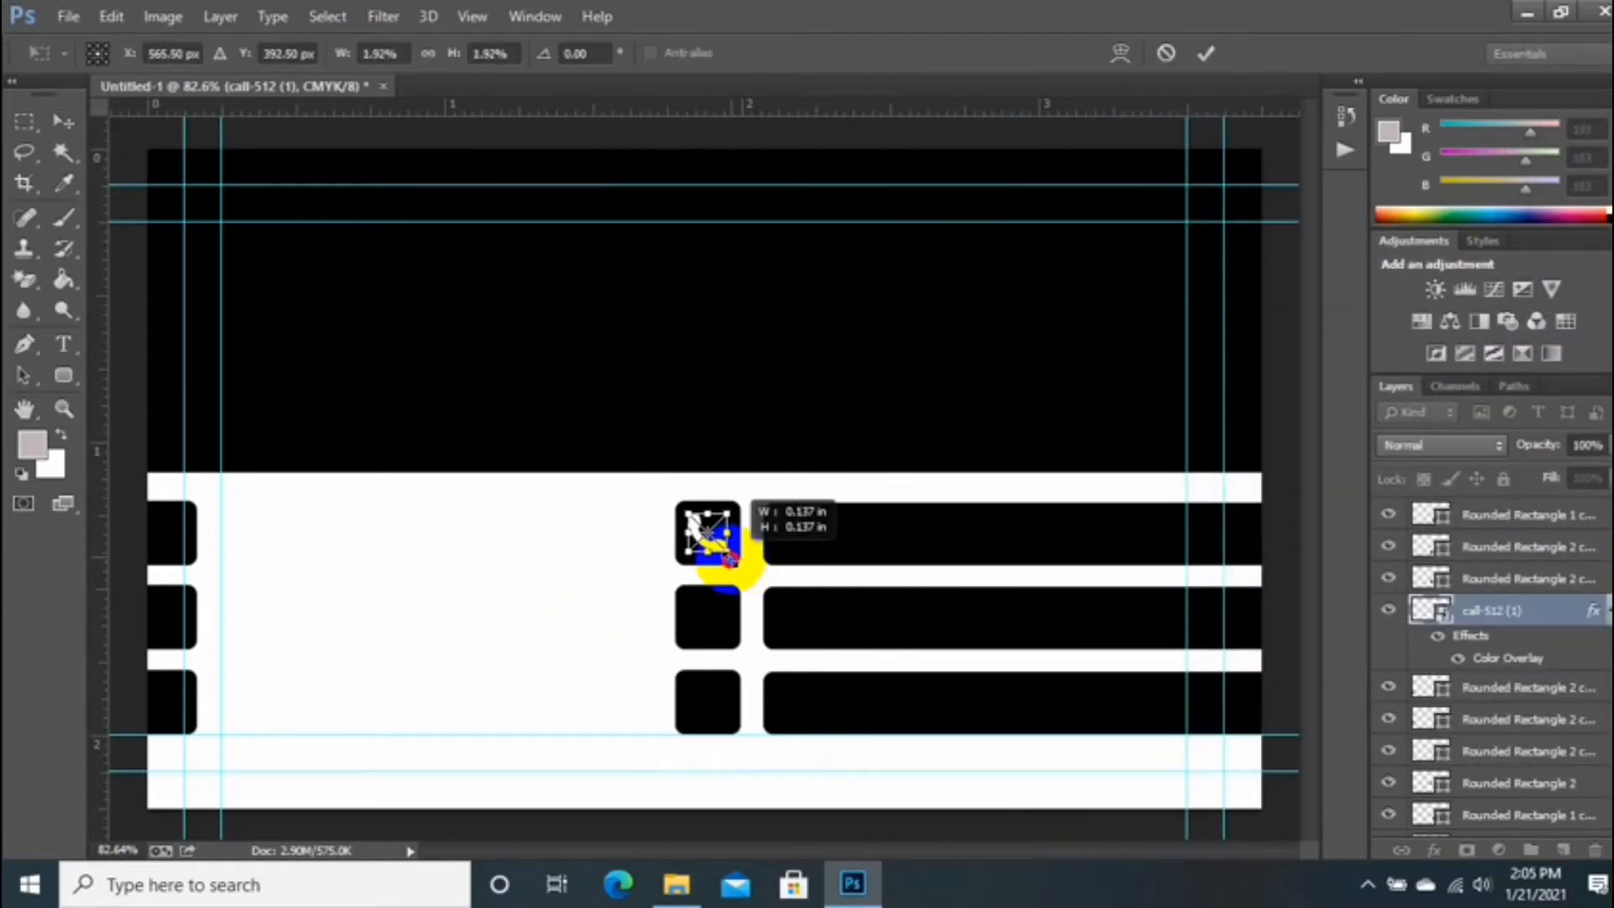
key("Return")
left_click(695, 563)
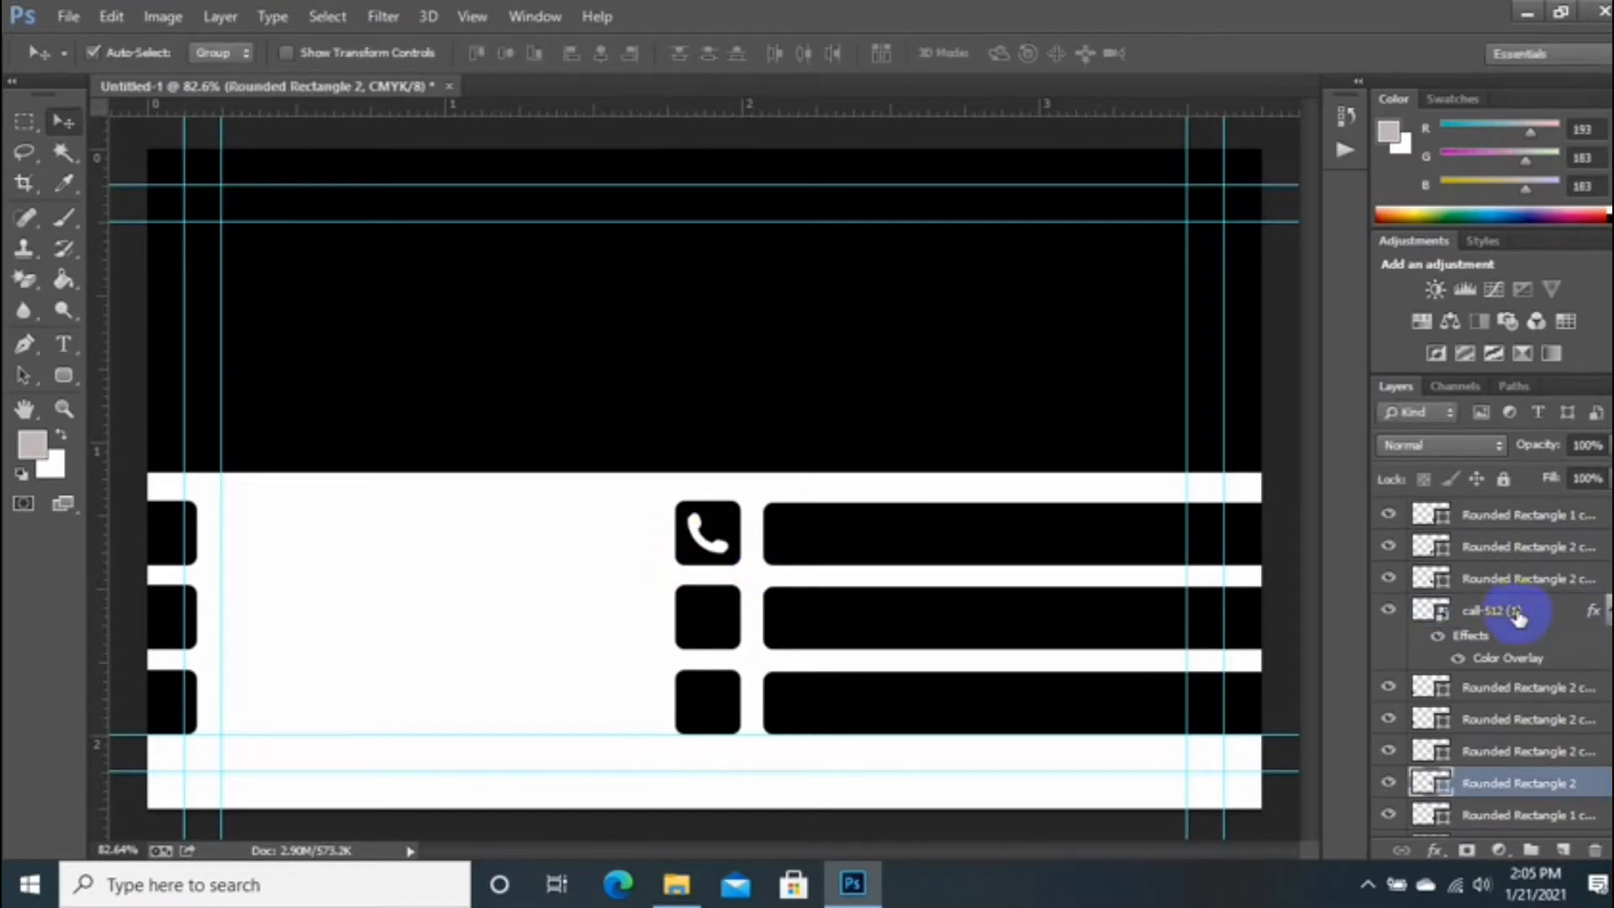
left_click(1518, 612, "ctrl")
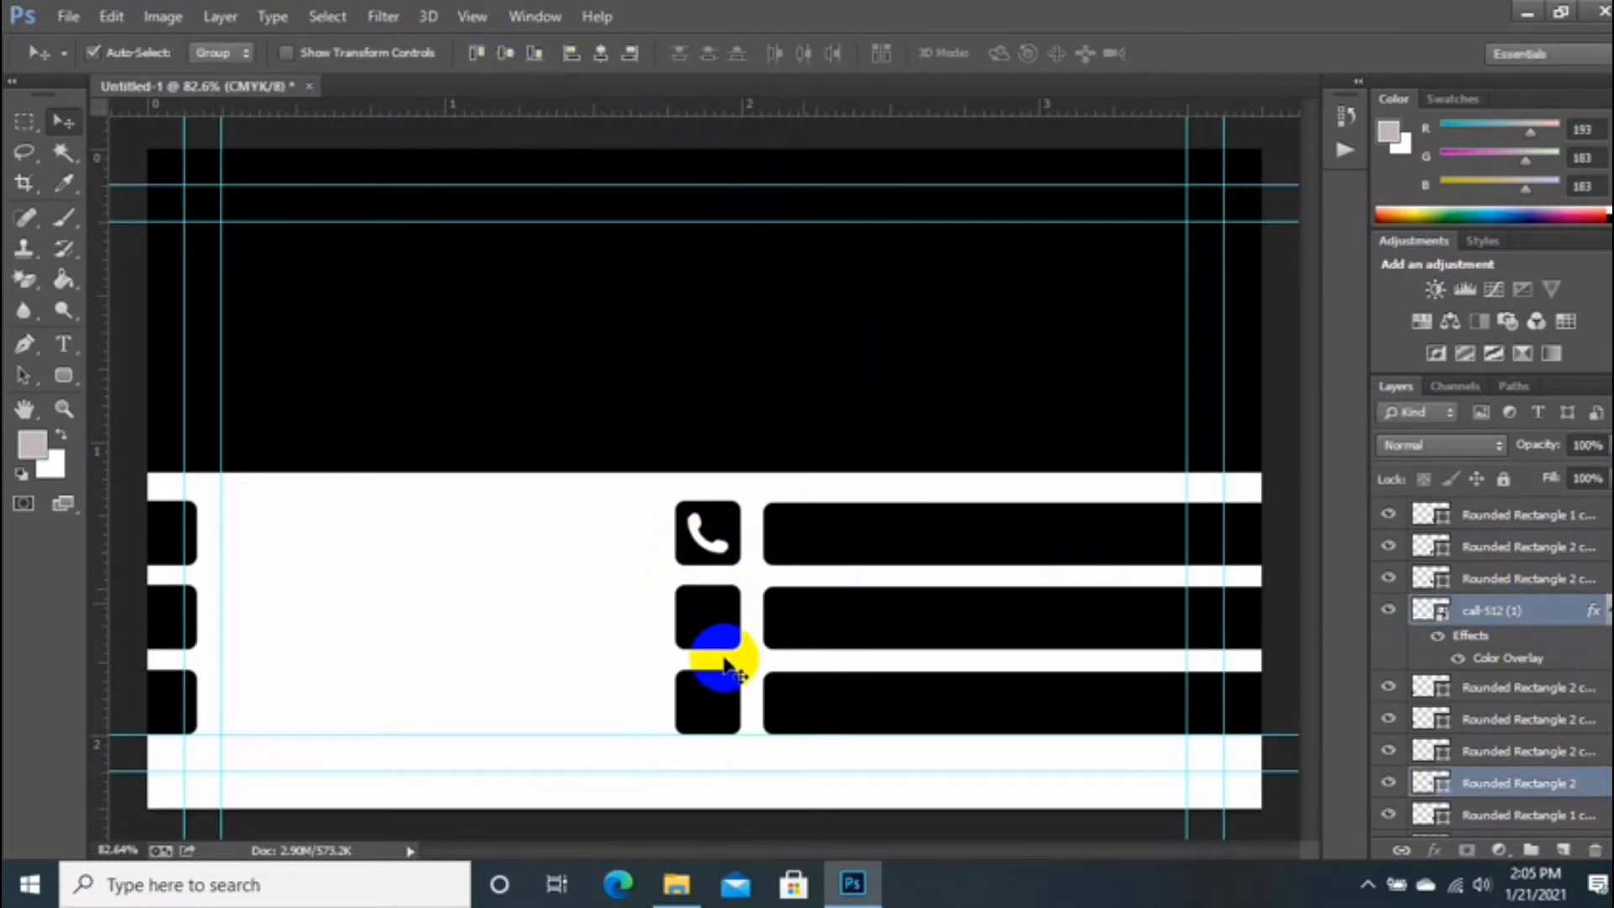
Step: Drag the EMAIL ICN image from File Explorer into the card
left_click(676, 886)
scroll(744, 513, "down", 2)
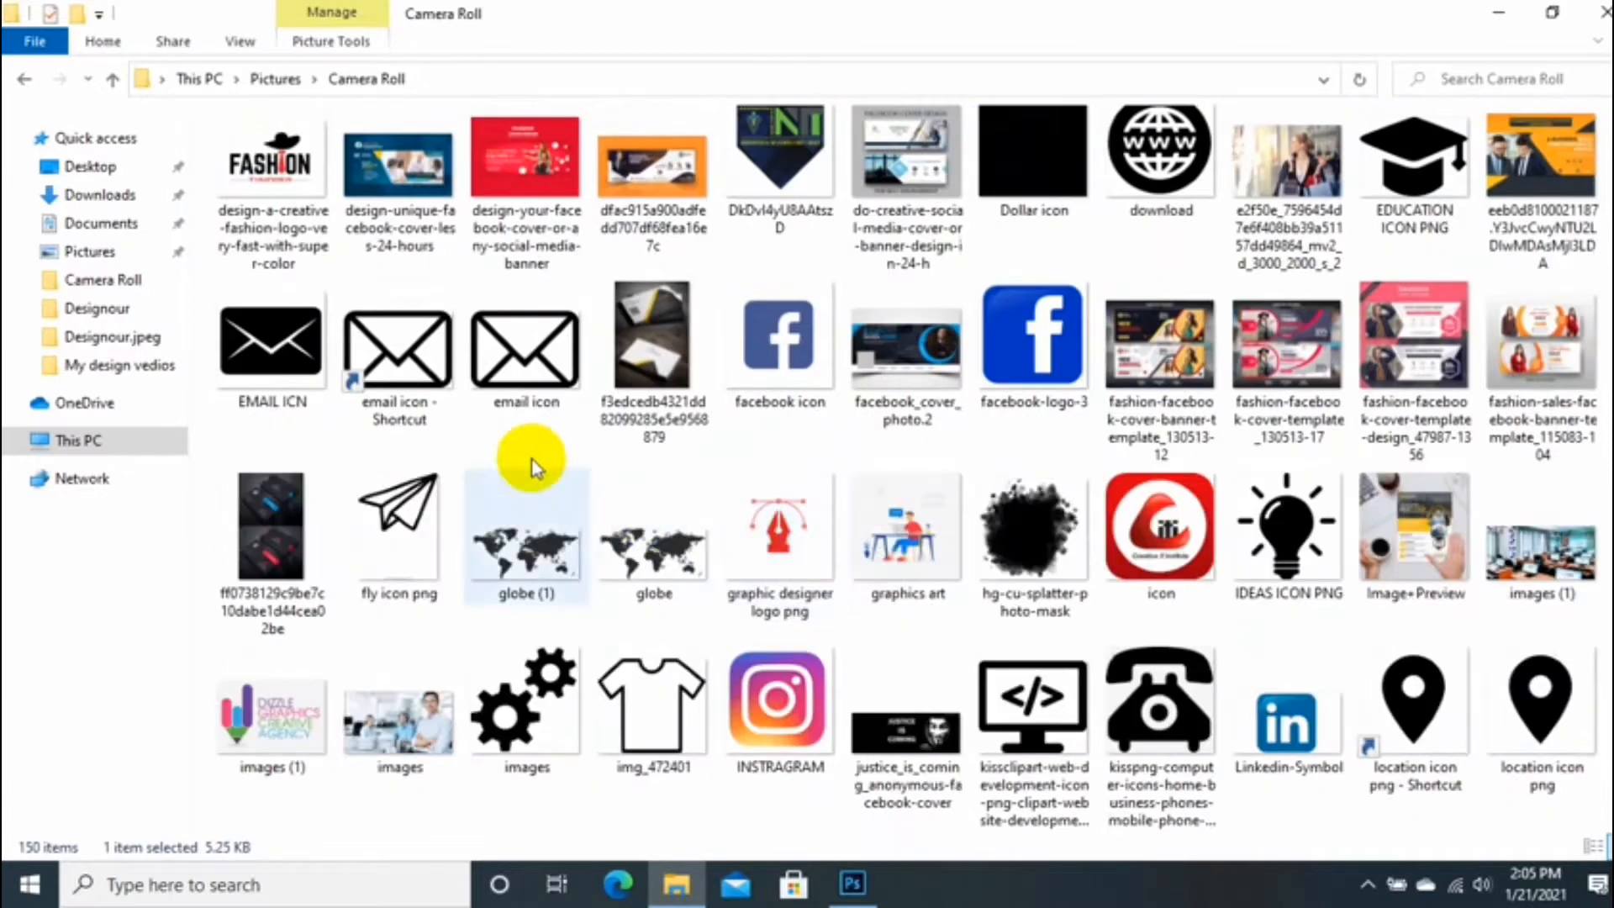
scroll(719, 437, "up", 1)
left_click_drag(253, 551, 540, 638)
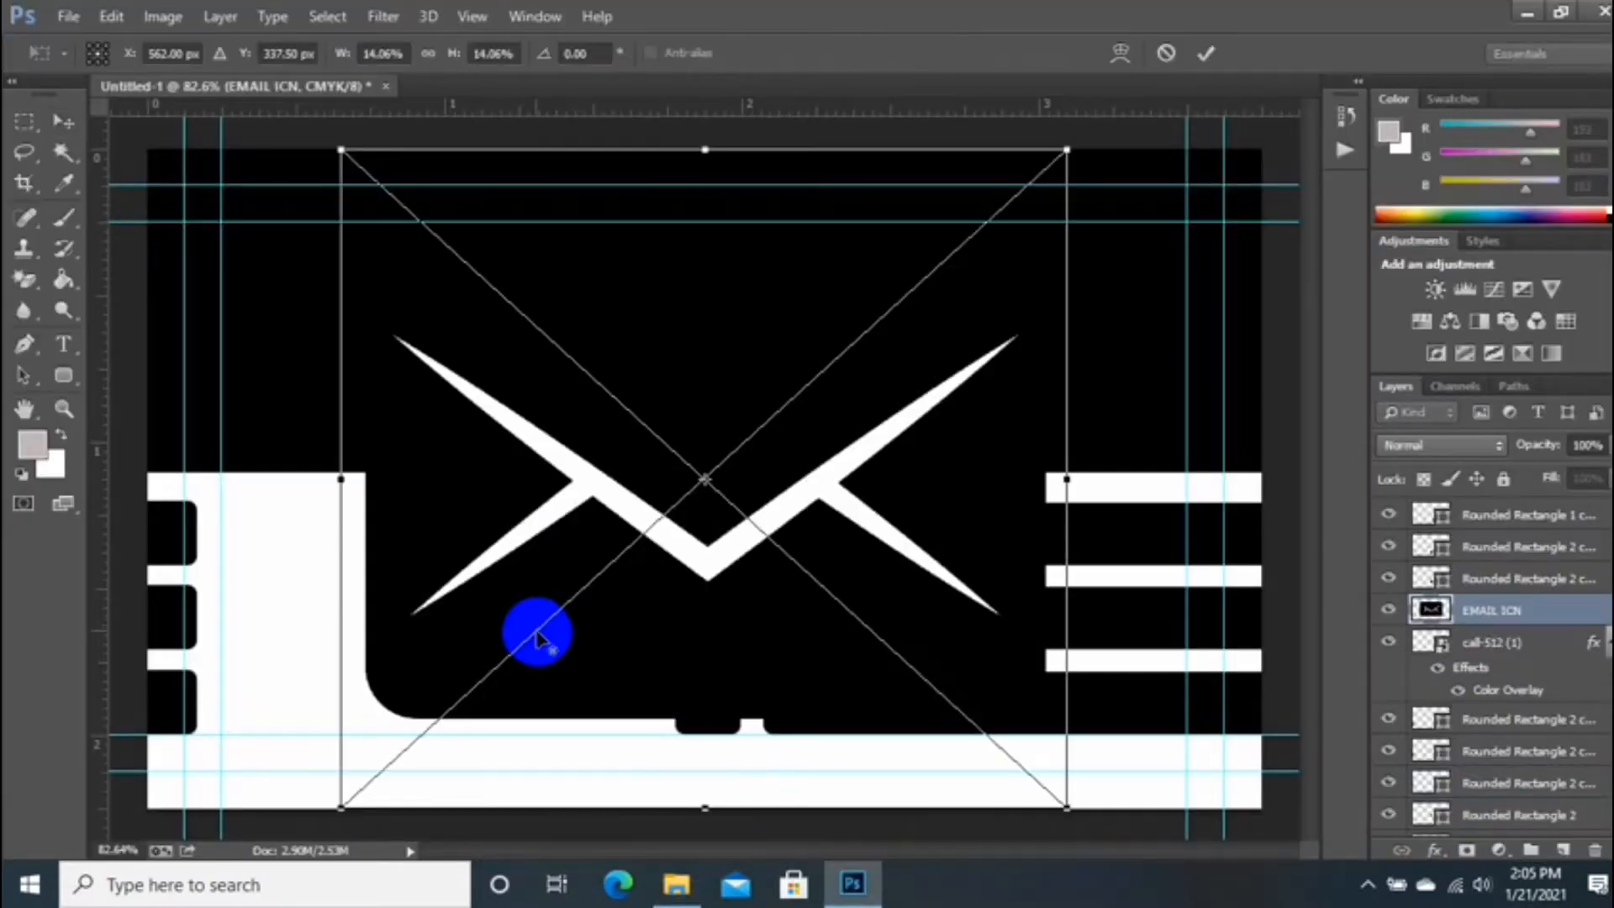
left_click_drag(343, 162, 707, 705)
scroll(715, 505, "up", 3)
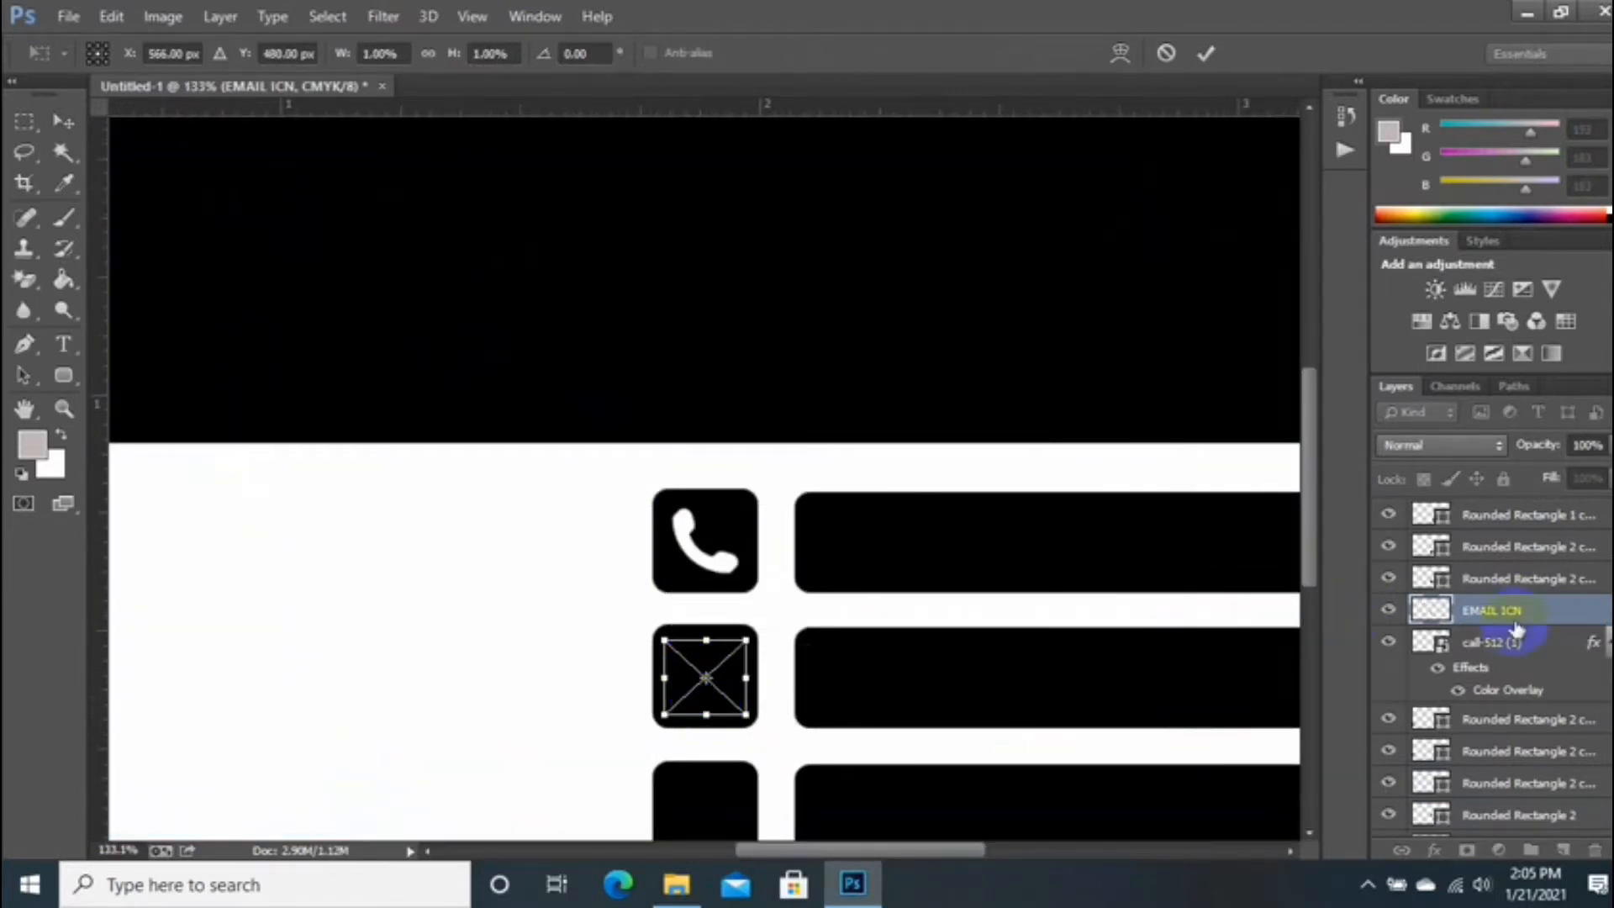
Step: Give EMAIL ICN a white Color Overlay and move its layer to the top
right_click(1517, 629)
left_click(1045, 115)
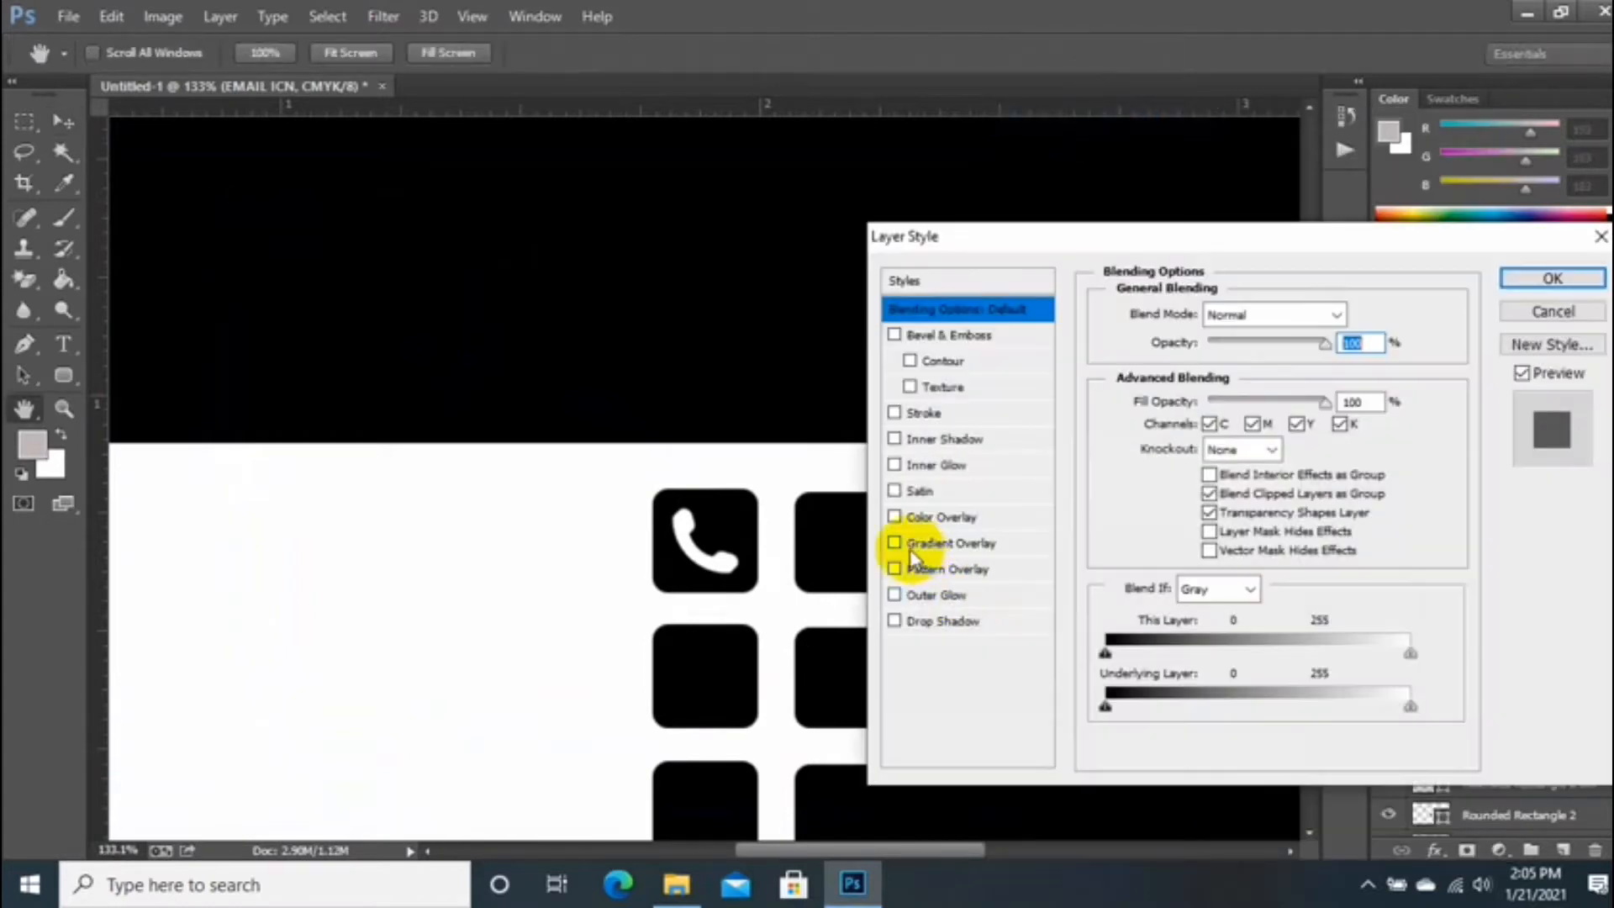
left_click(894, 522)
left_click(1353, 315)
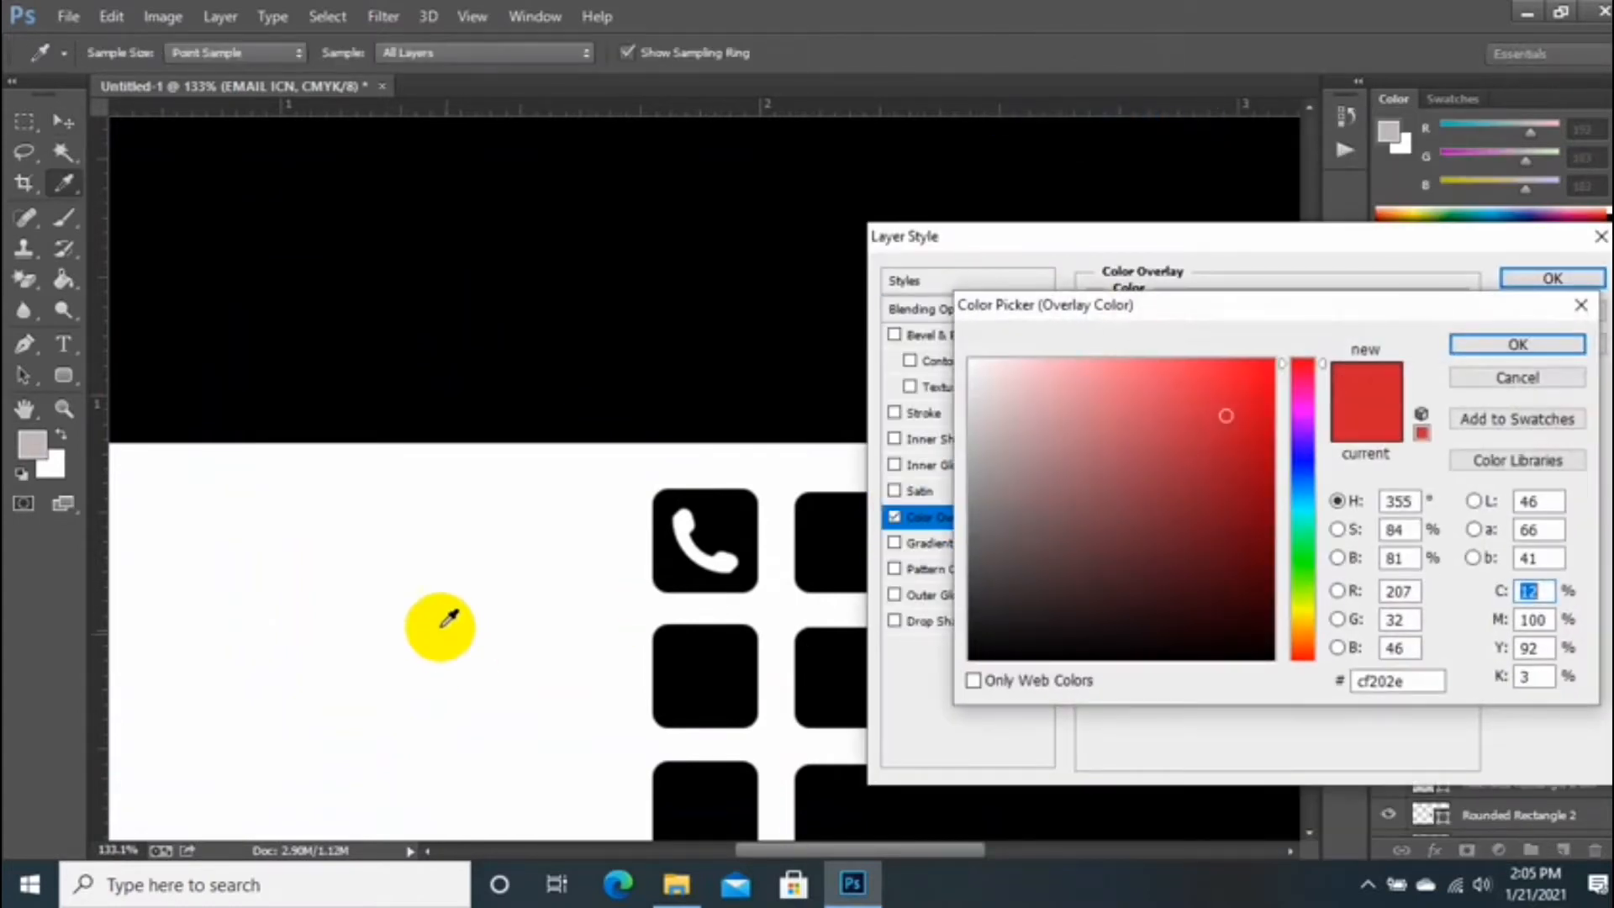
left_click(1517, 344)
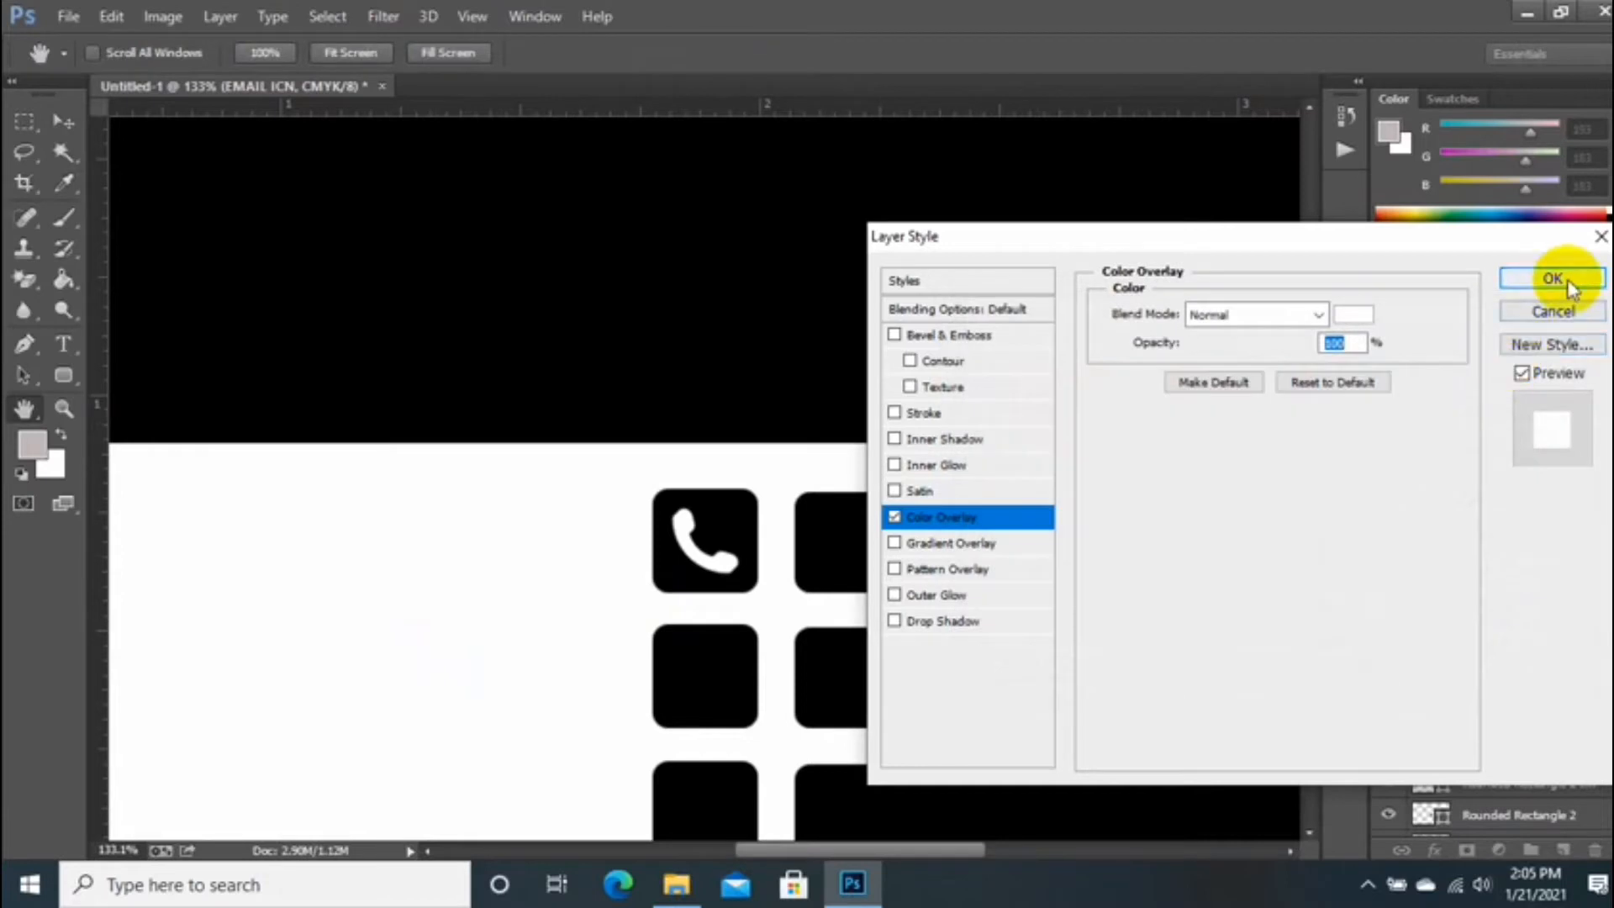
left_click(1552, 279)
left_click_drag(1534, 604, 1507, 505)
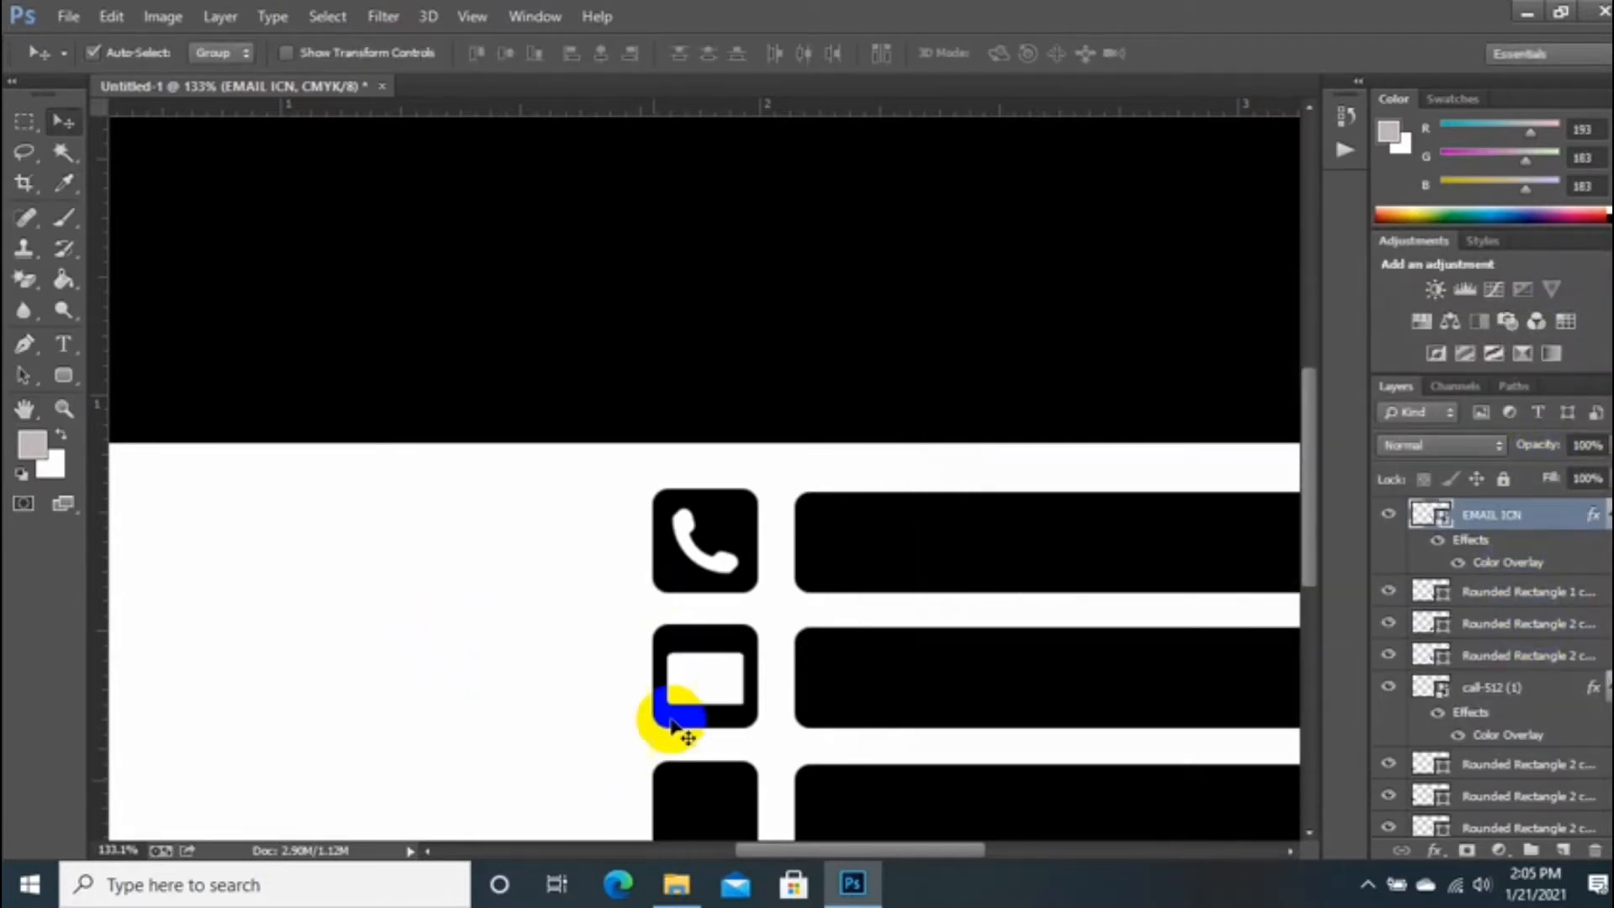
left_click(701, 691)
Step: Place the email icon image into the card and shrink it down
left_click(677, 883)
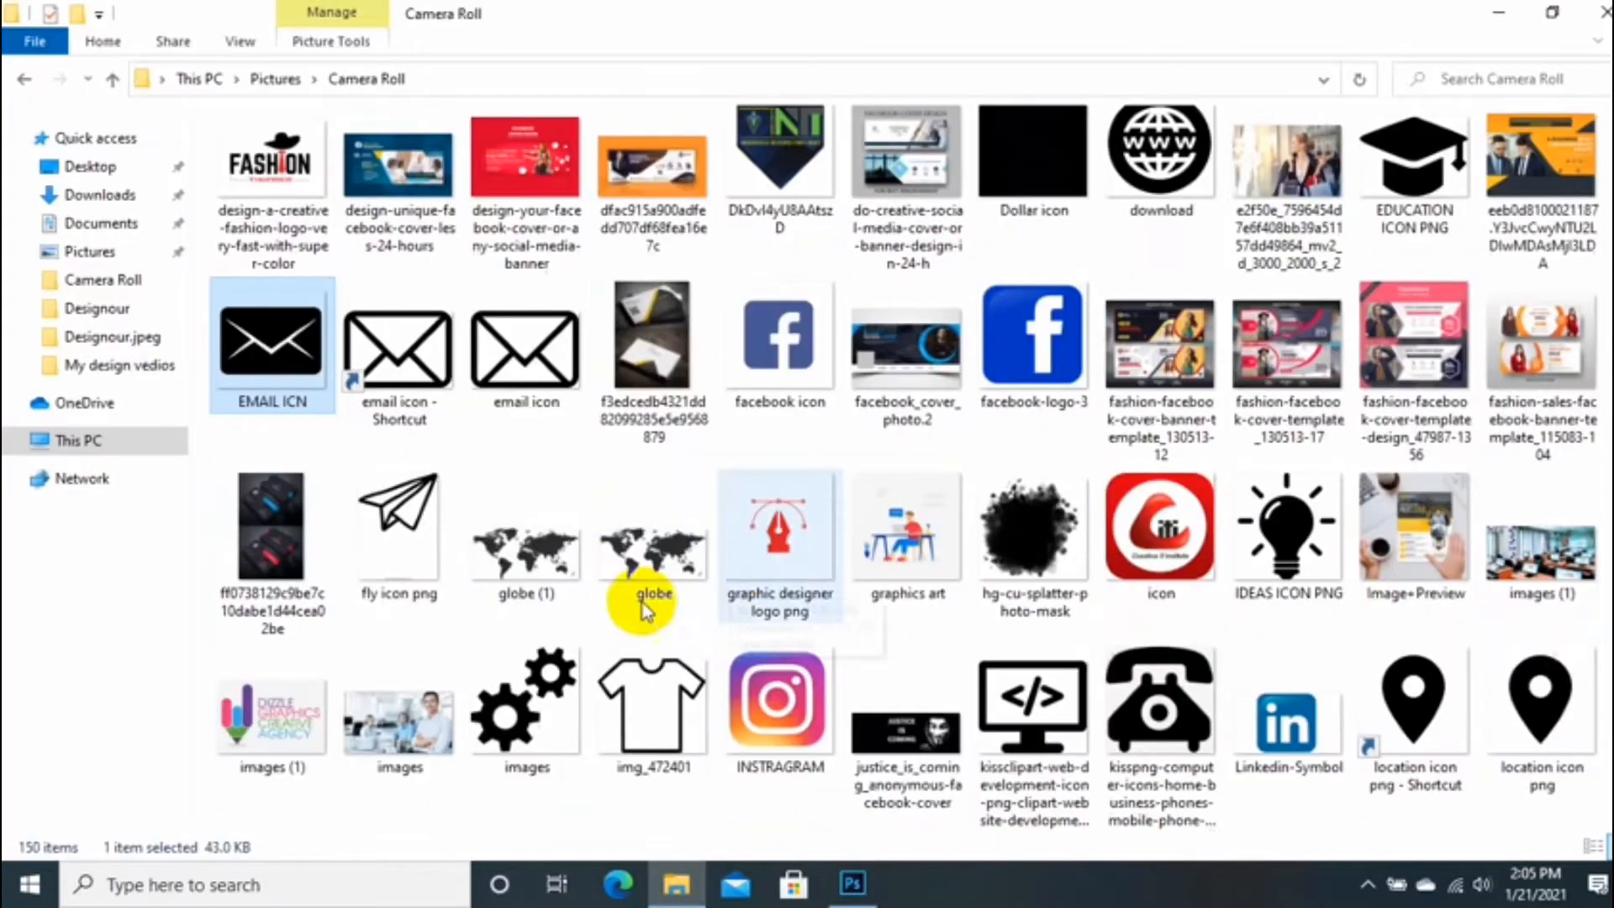
left_click(852, 883)
scroll(417, 681, "down", 7)
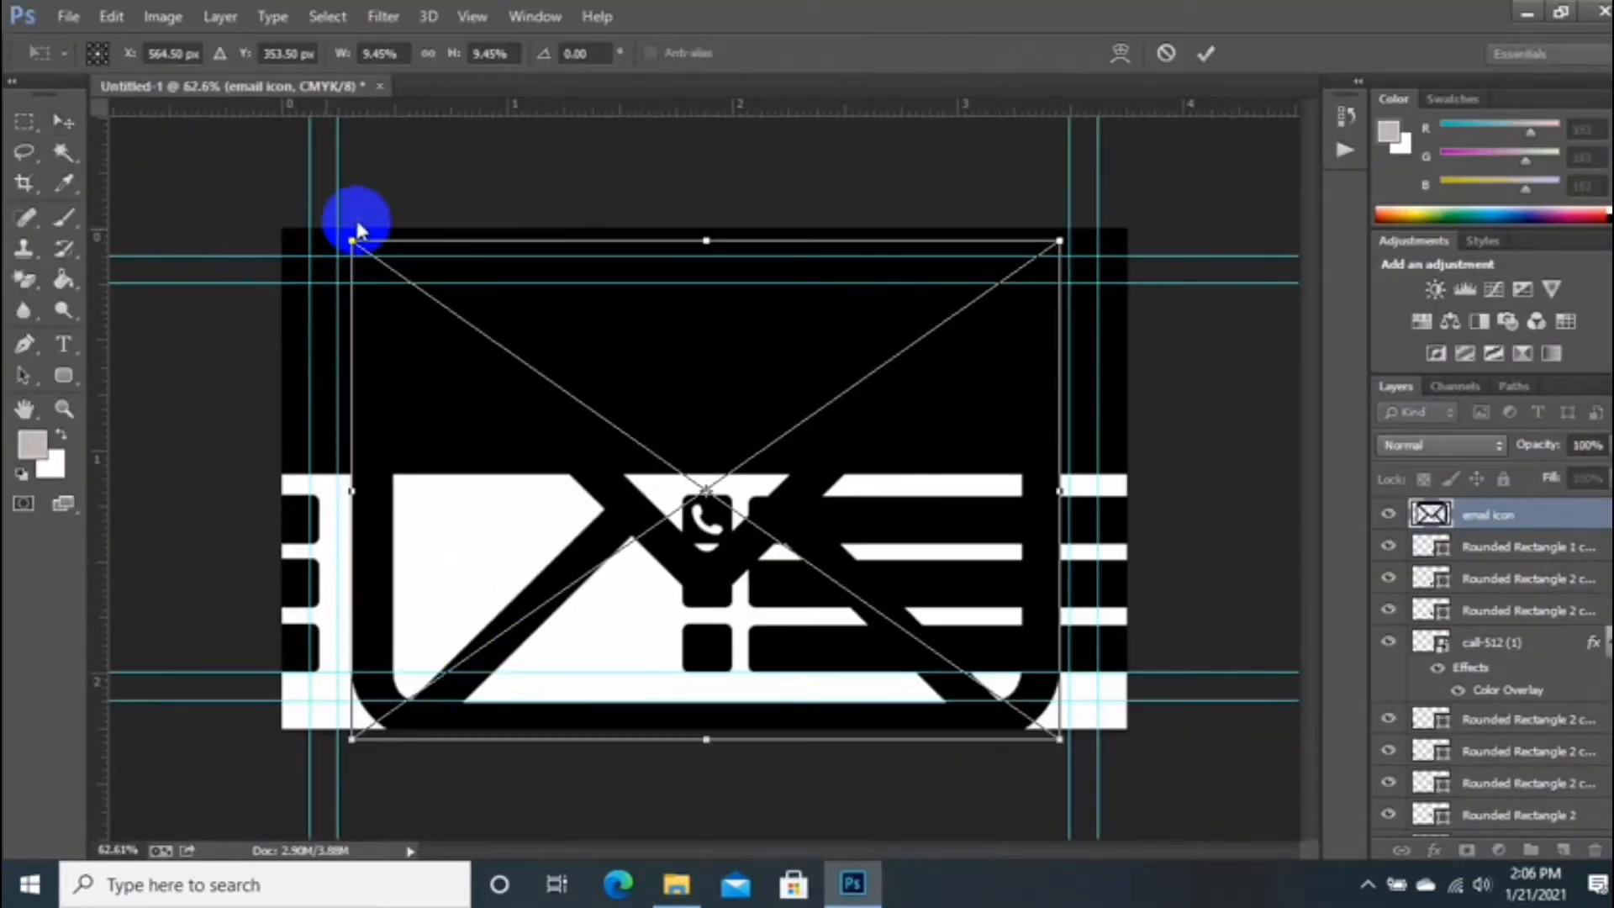
left_click_drag(352, 244, 715, 615)
scroll(698, 523, "up", 2)
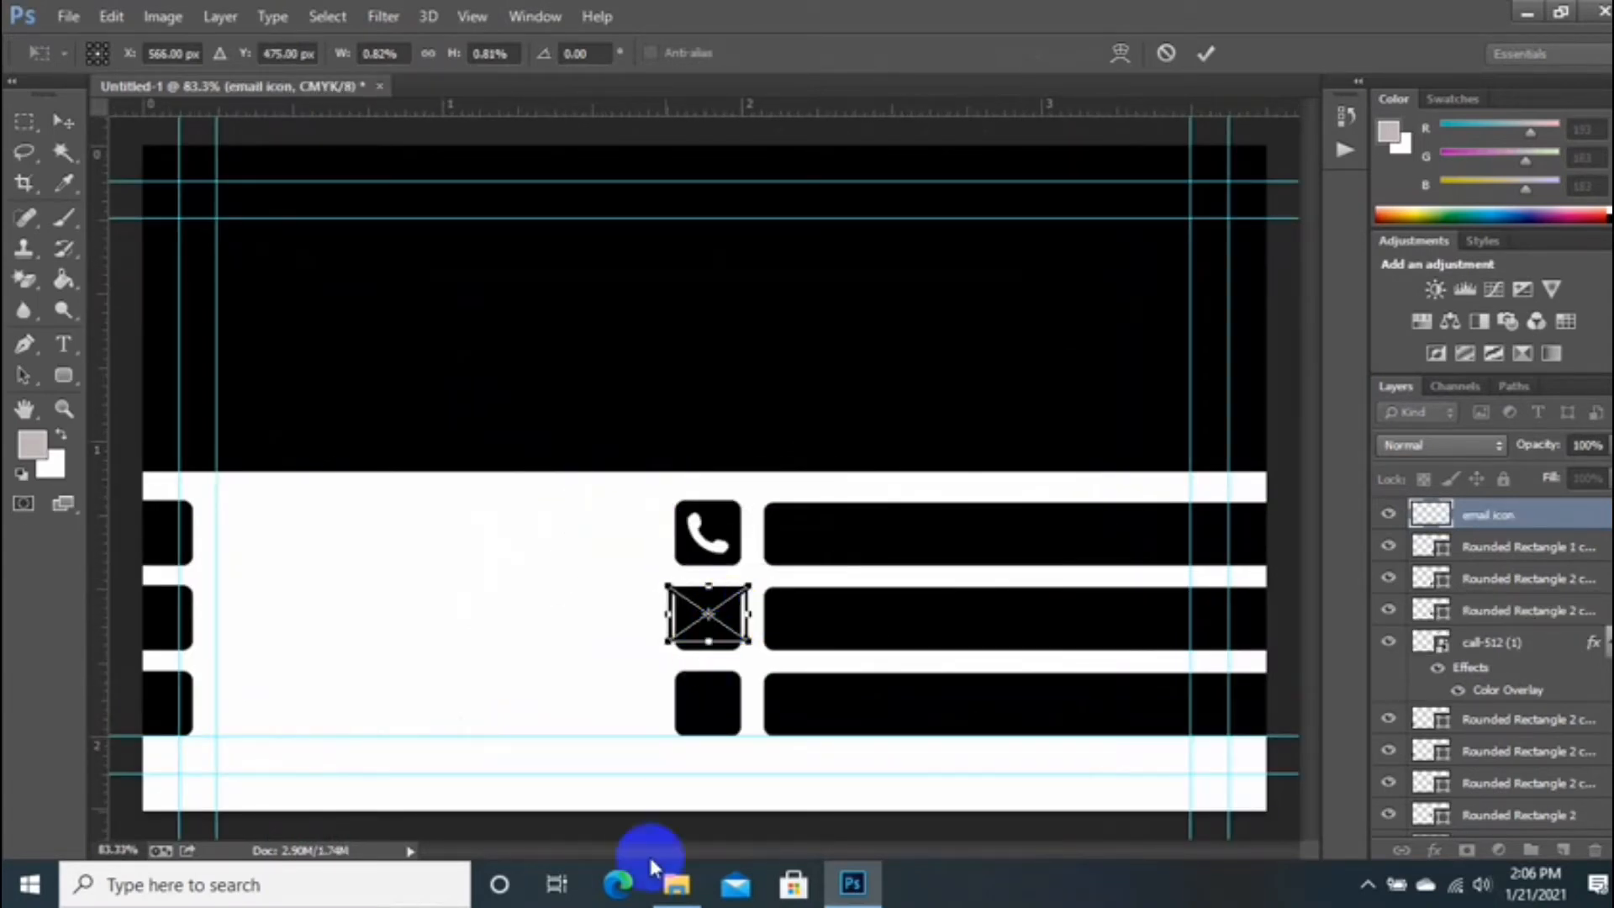
key("Return")
Step: Apply a white Color Overlay to the envelope icon
right_click(1492, 514)
left_click(1045, 119)
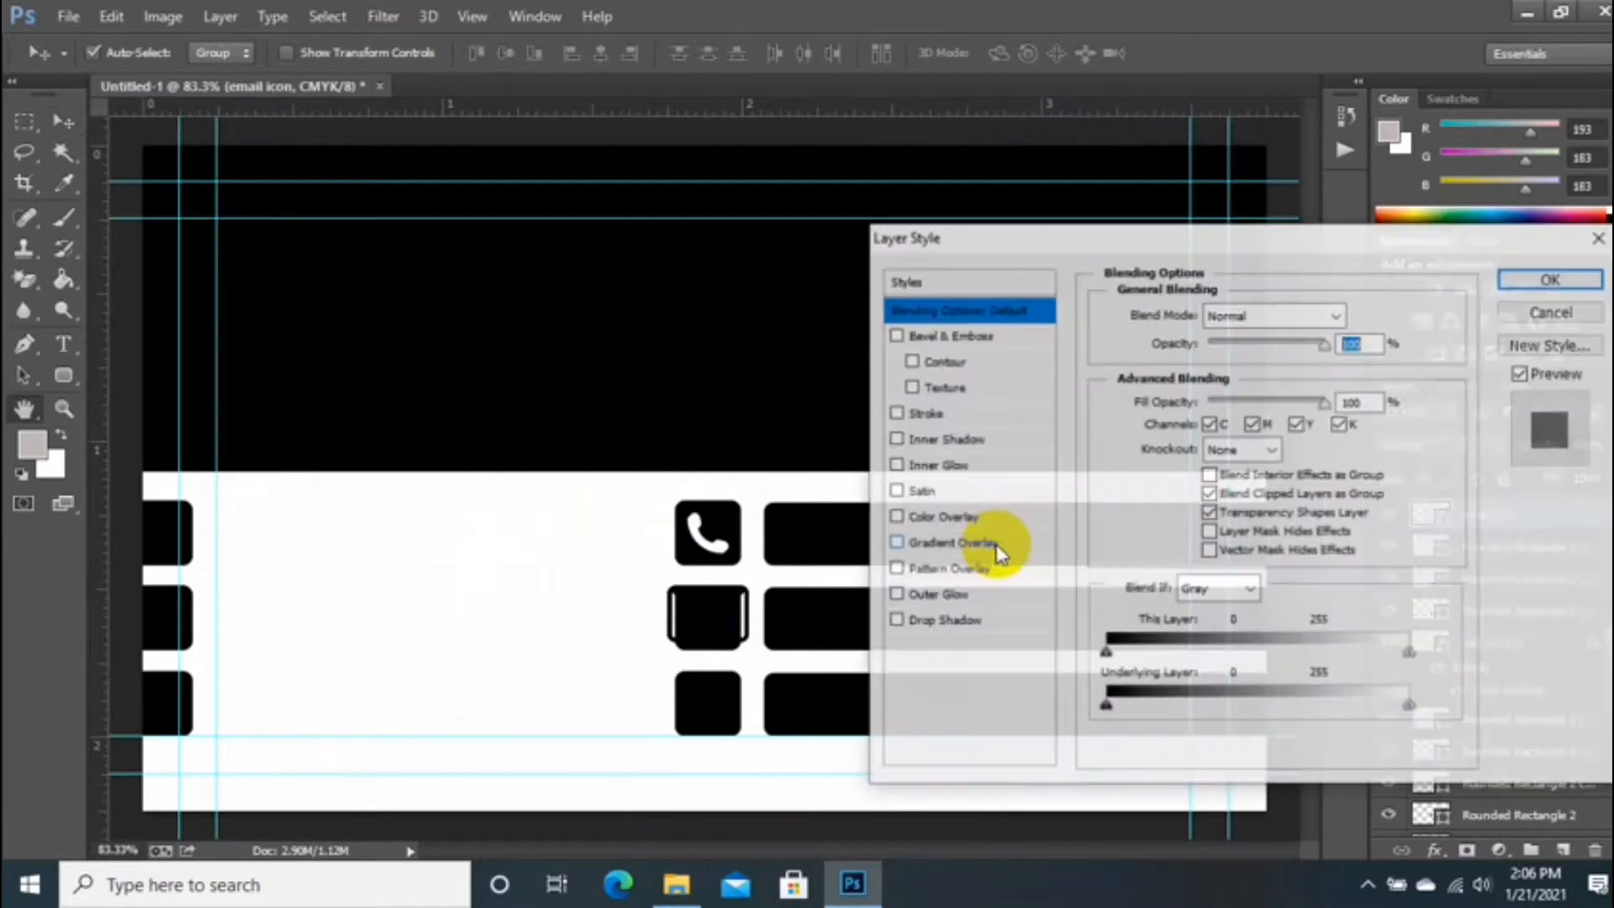
left_click(892, 522)
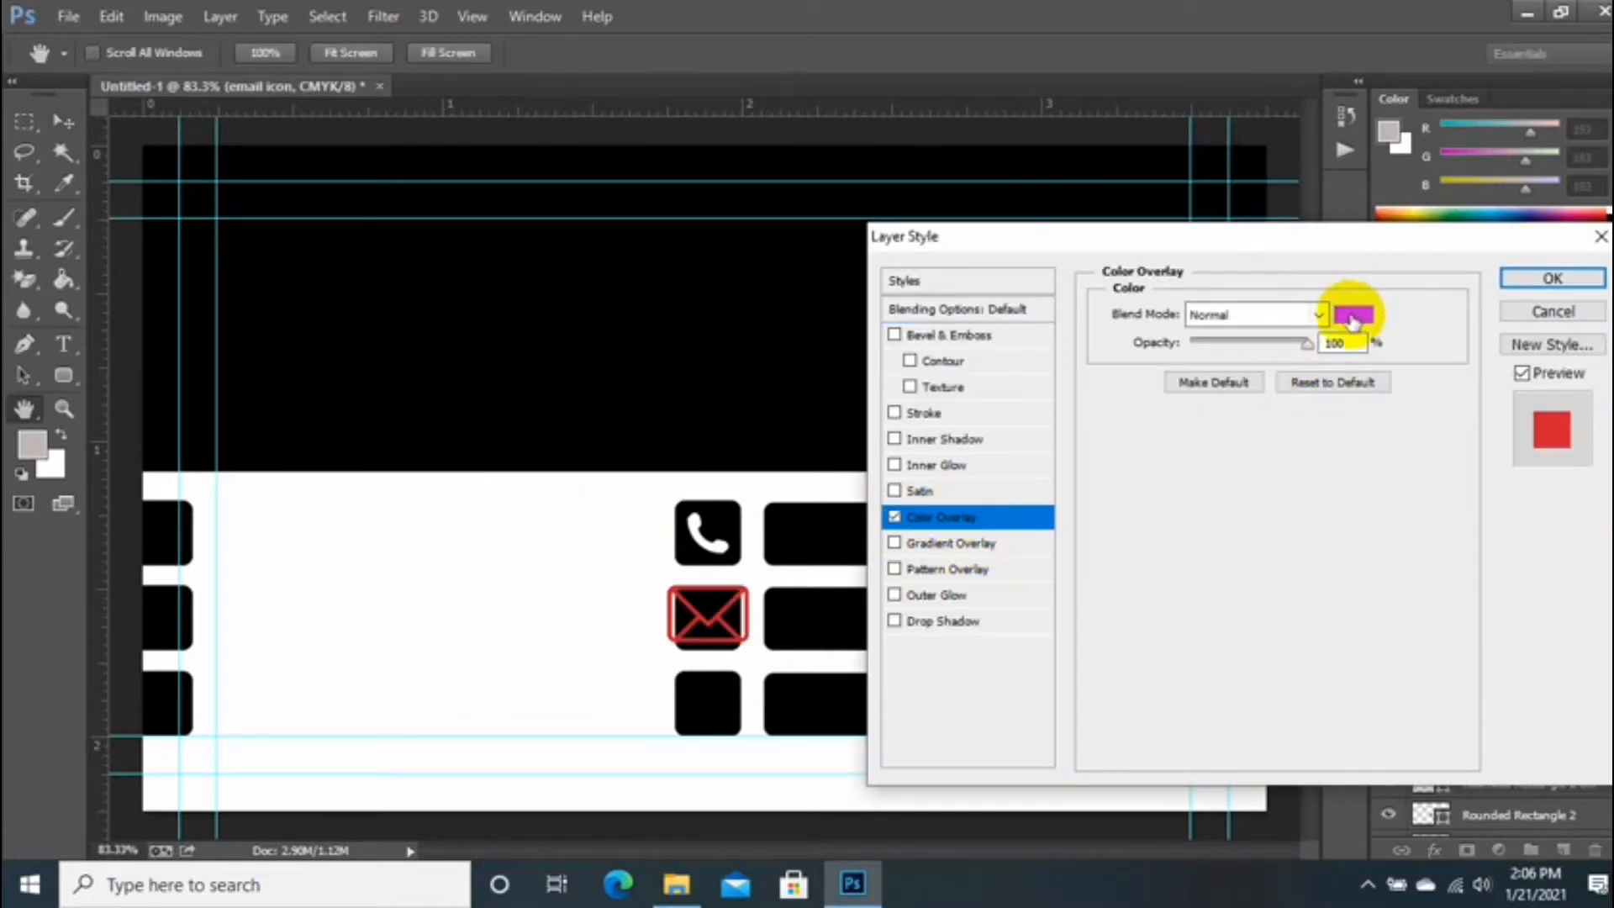
left_click(1351, 316)
left_click(388, 652)
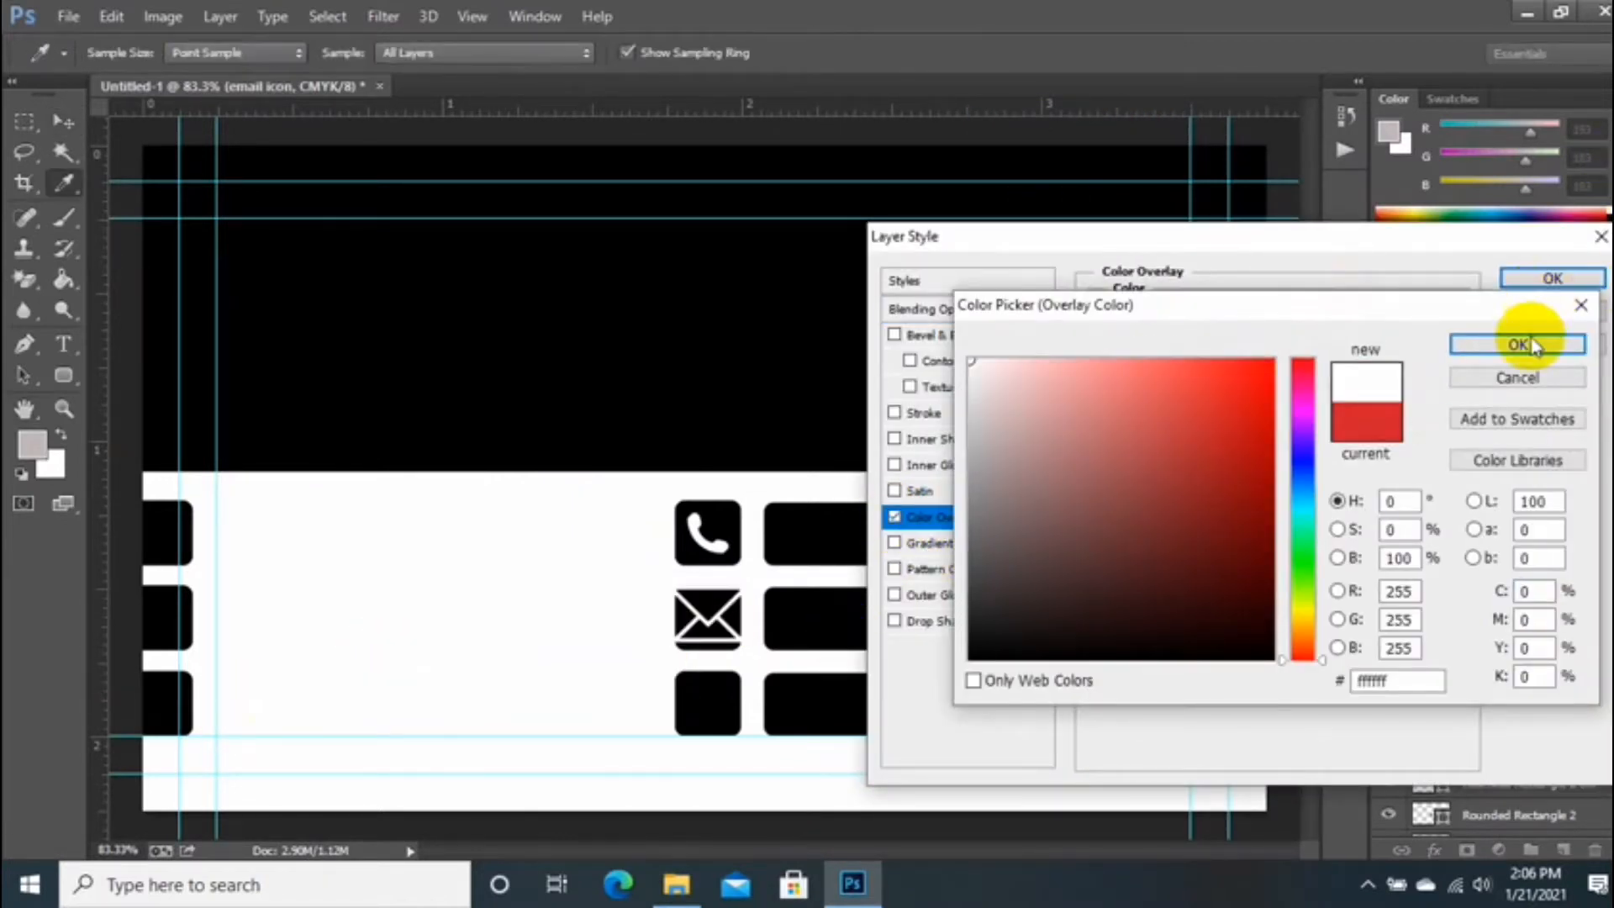
left_click(1534, 345)
left_click(1551, 278)
Step: Shrink the envelope to fit the second square and select it with the square
key("ctrl+t")
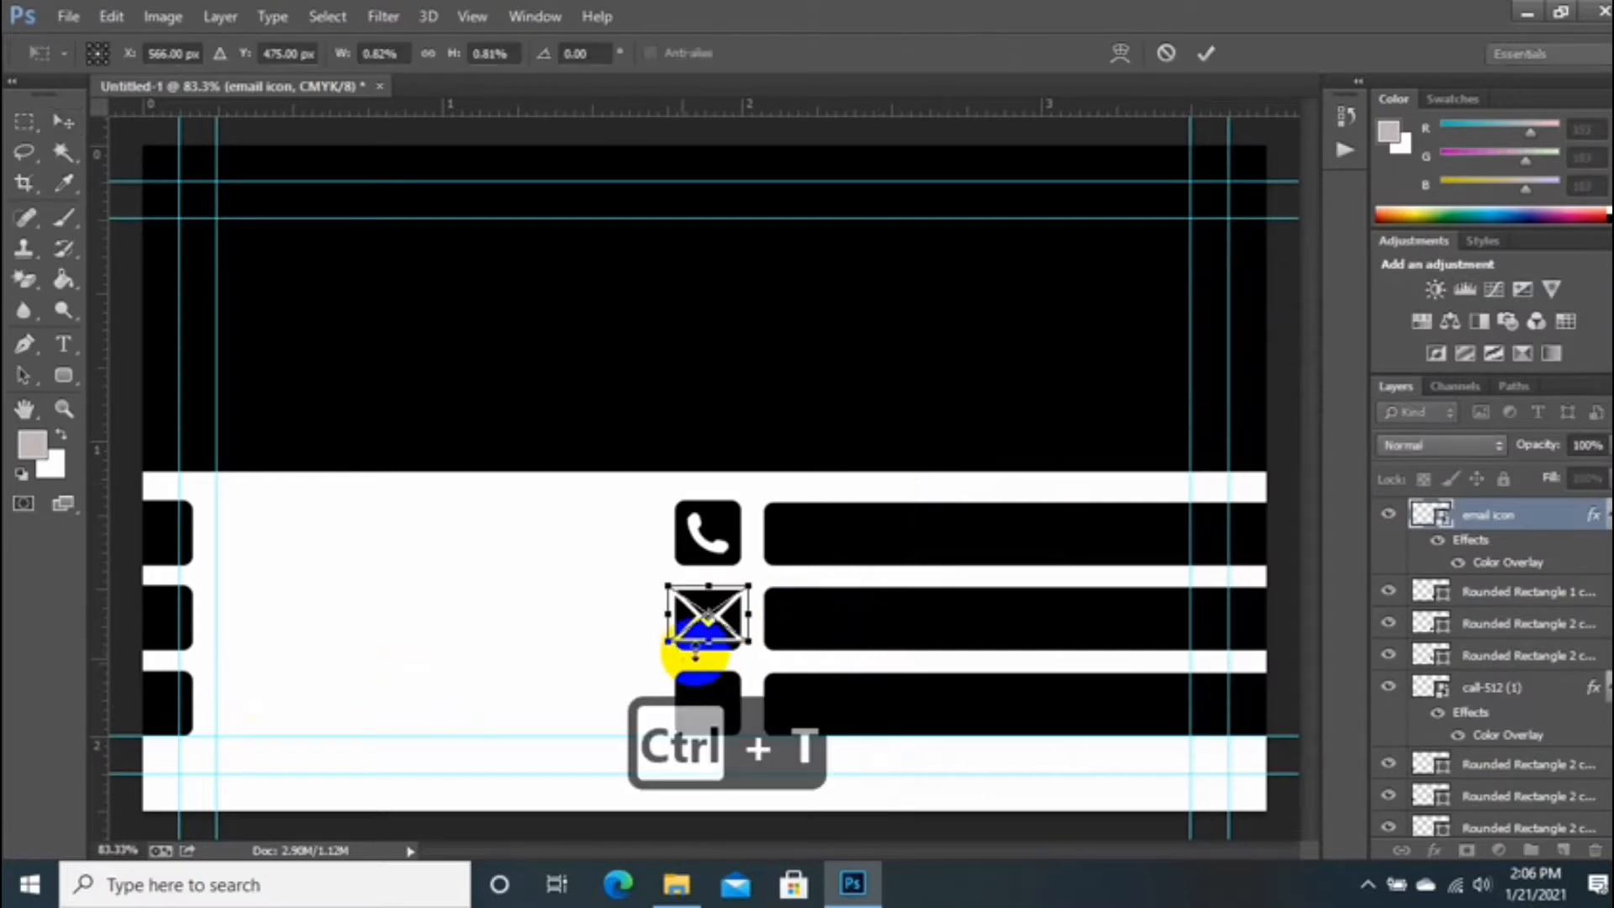
left_click_drag(746, 644, 705, 628)
double_click(728, 658)
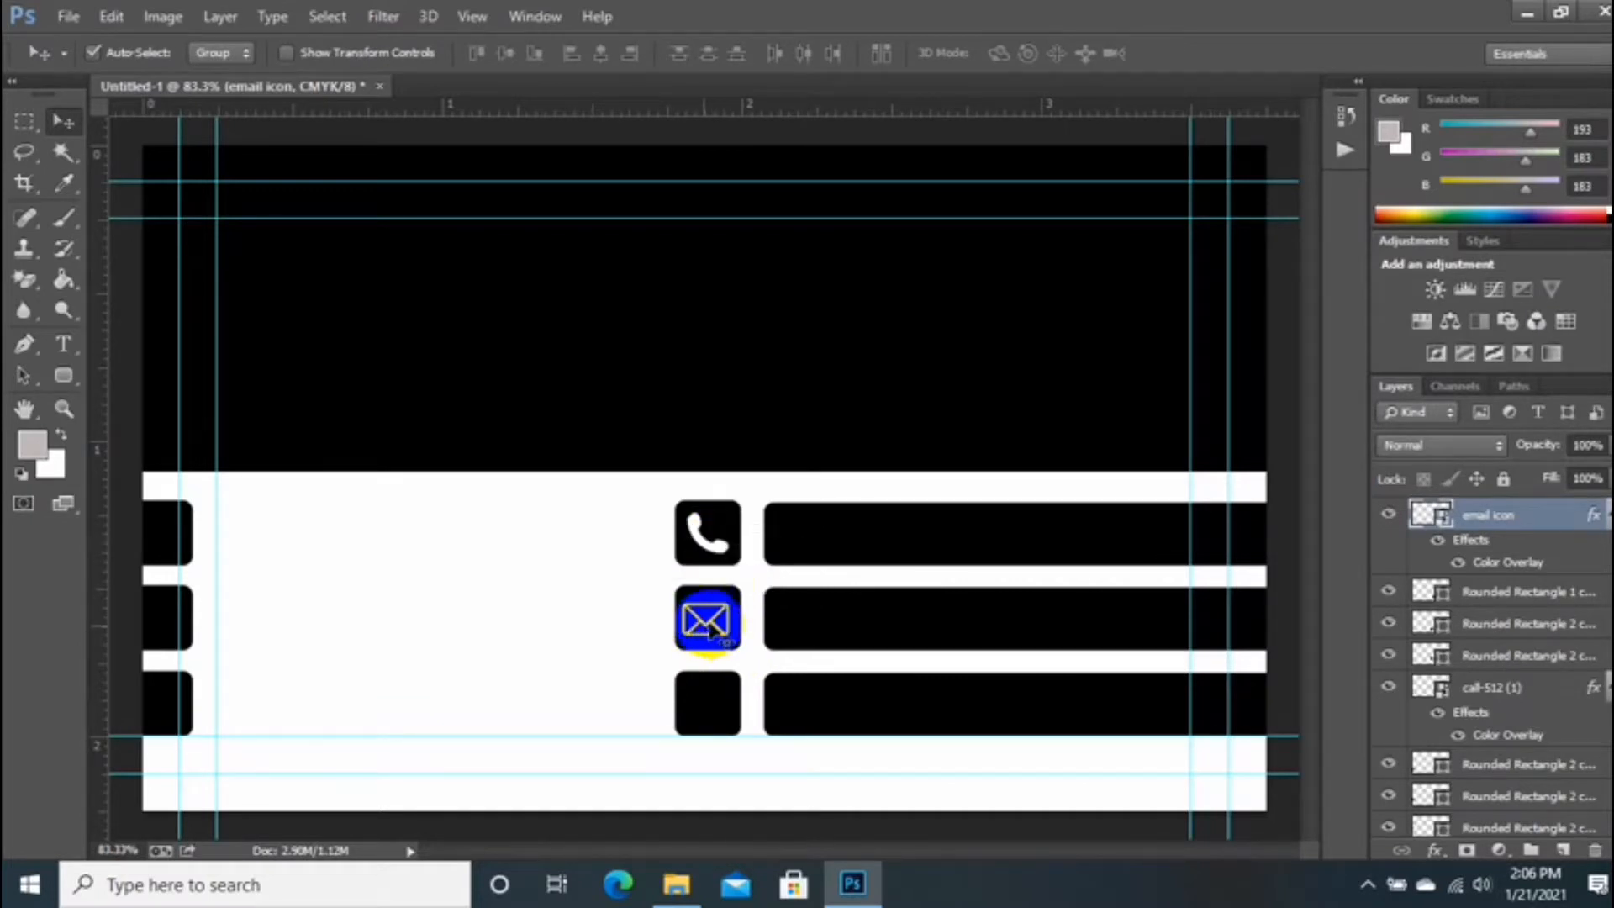
left_click(717, 593)
left_click(1513, 512, "ctrl")
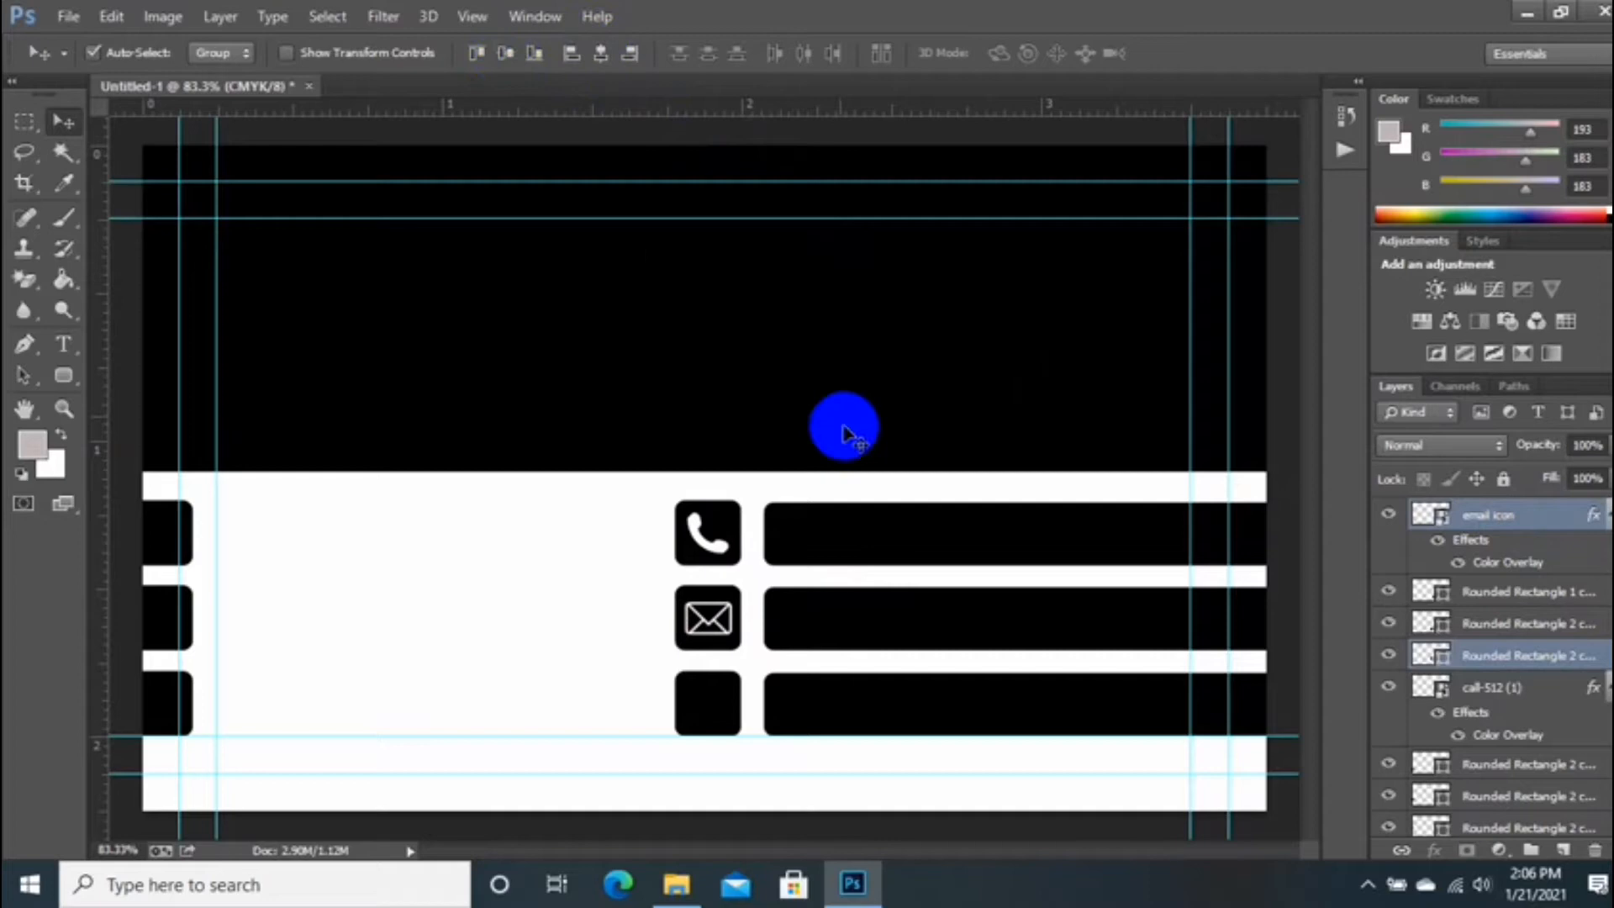
Step: Bring the location icon png into the card and shrink it into the third square
left_click(676, 883)
scroll(757, 555, "down", 3)
left_click_drag(1541, 344, 739, 721)
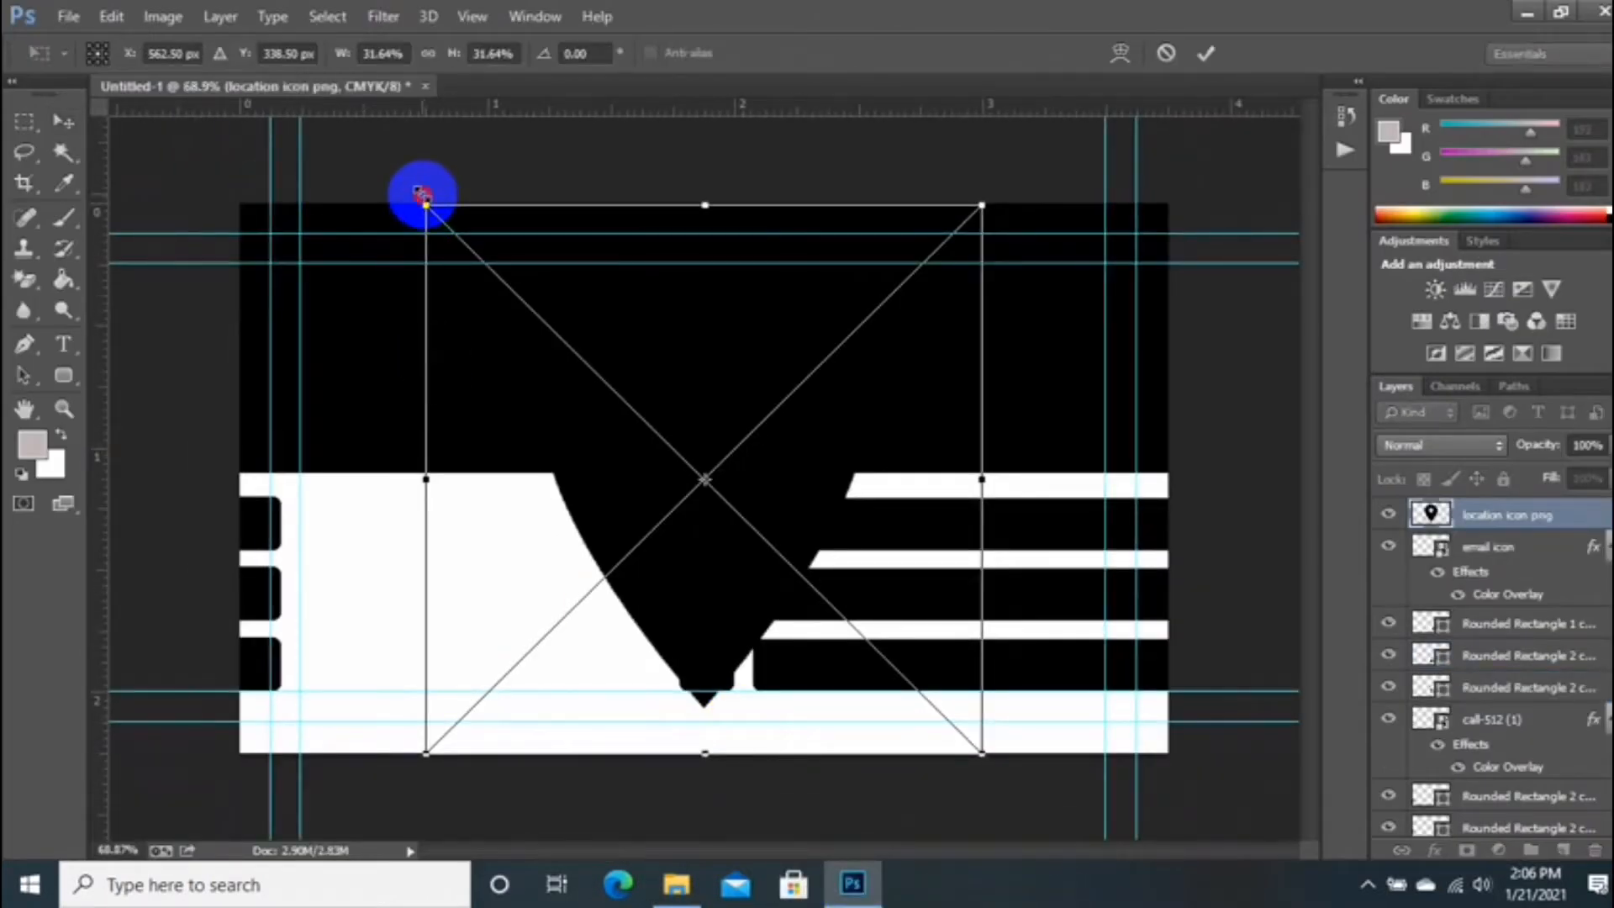
left_click_drag(423, 195, 606, 412)
left_click_drag(684, 474, 534, 592)
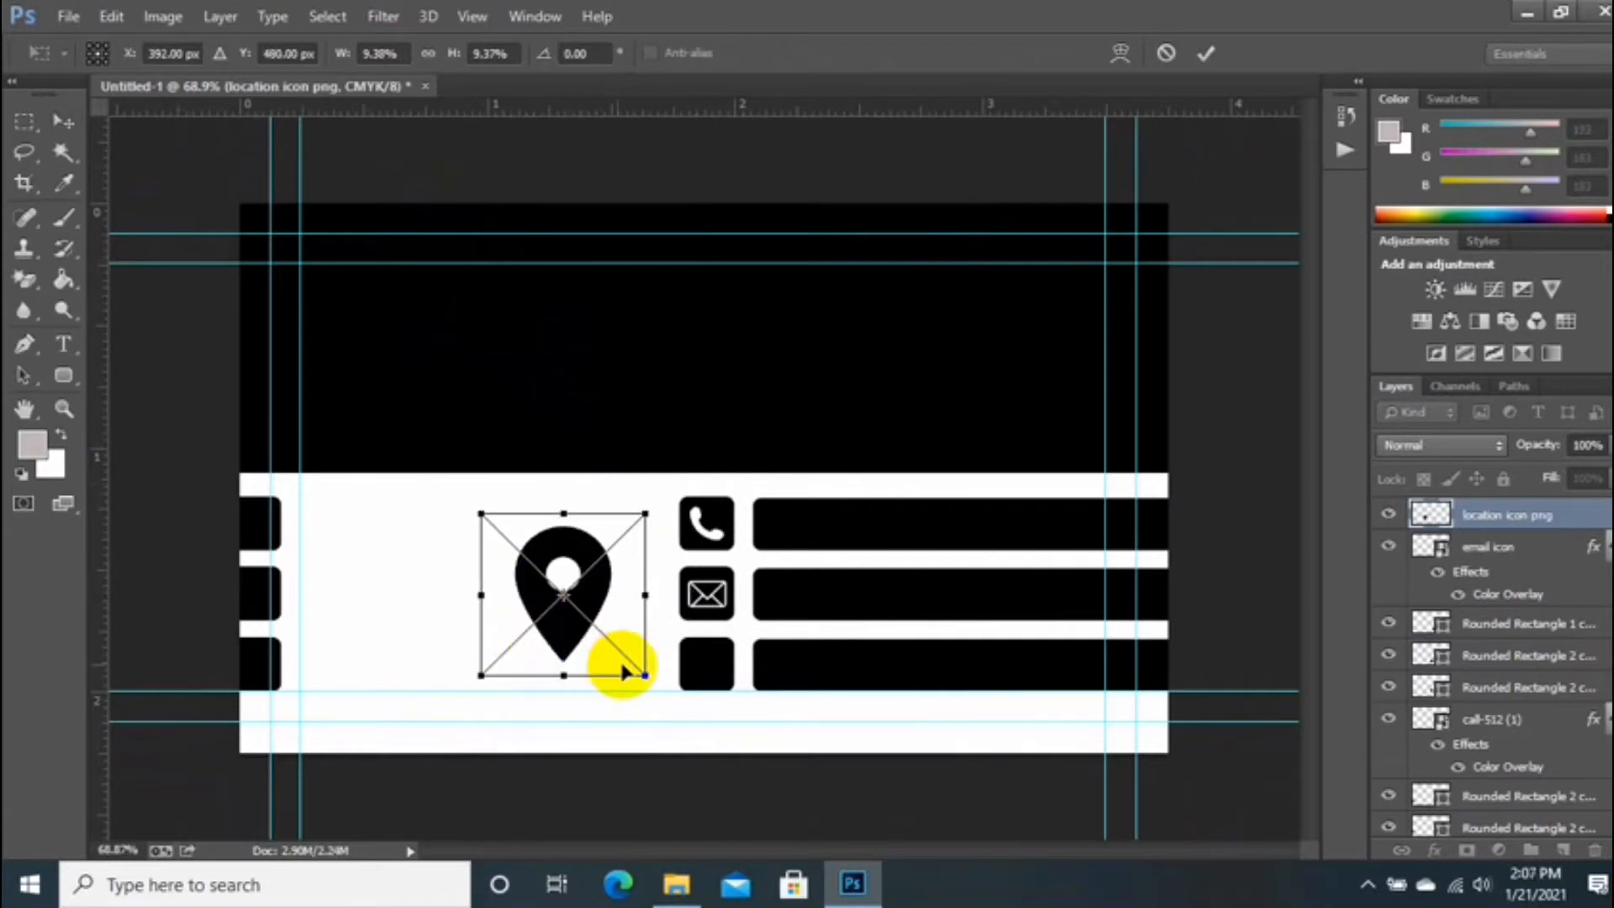
left_click_drag(641, 672, 714, 686)
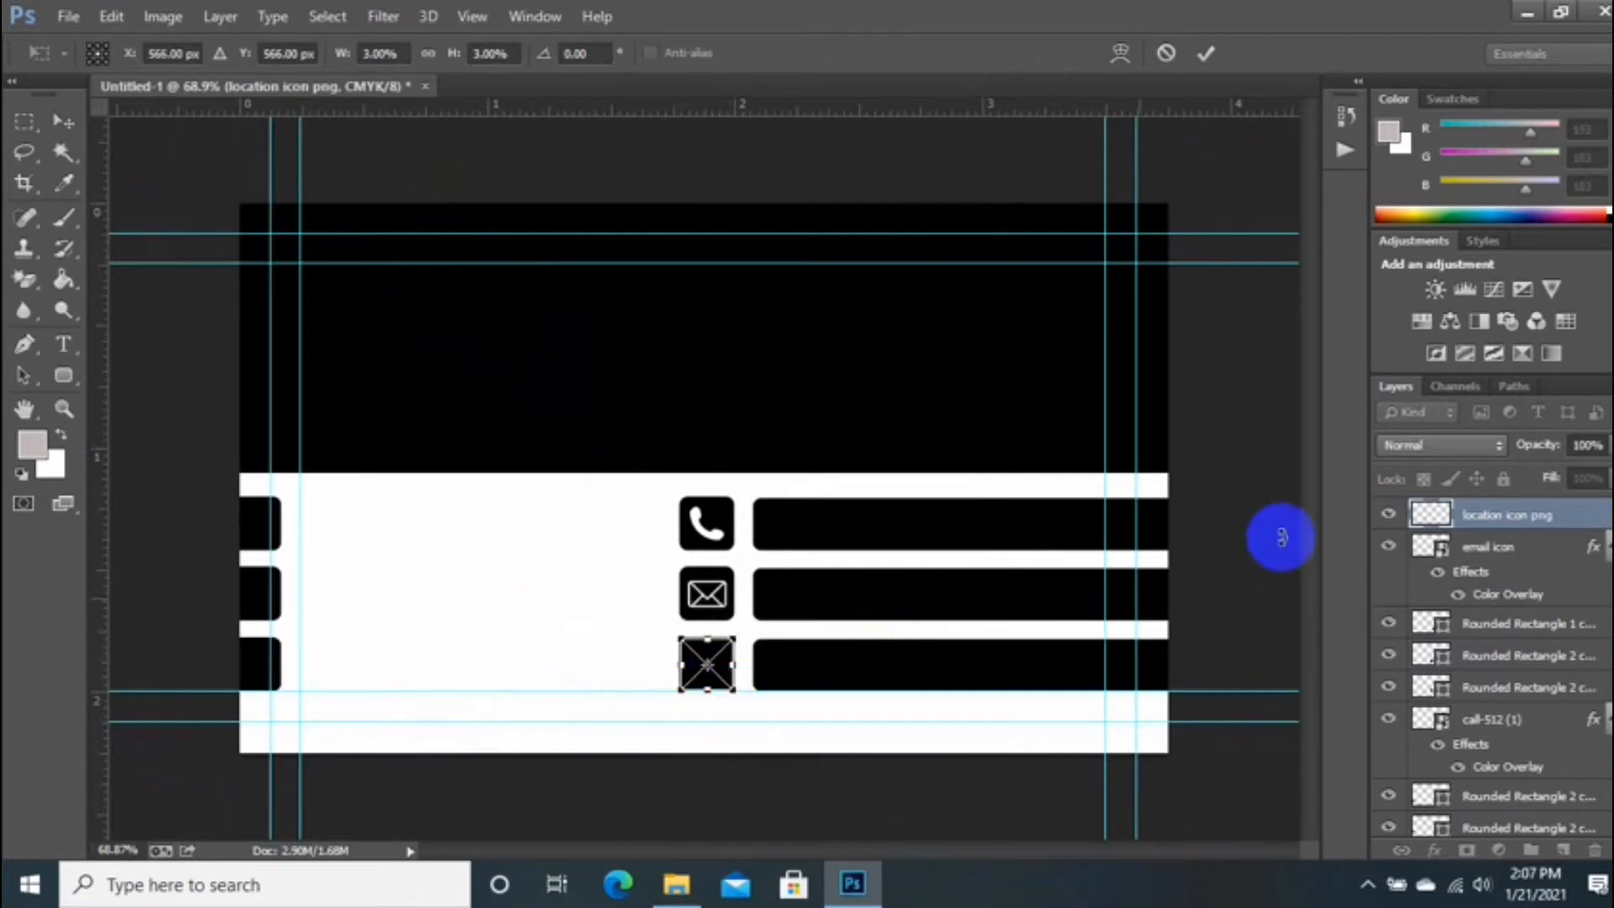
key("Return")
Step: Apply a white Color Overlay to the location pin
right_click(1421, 517)
left_click(1117, 115)
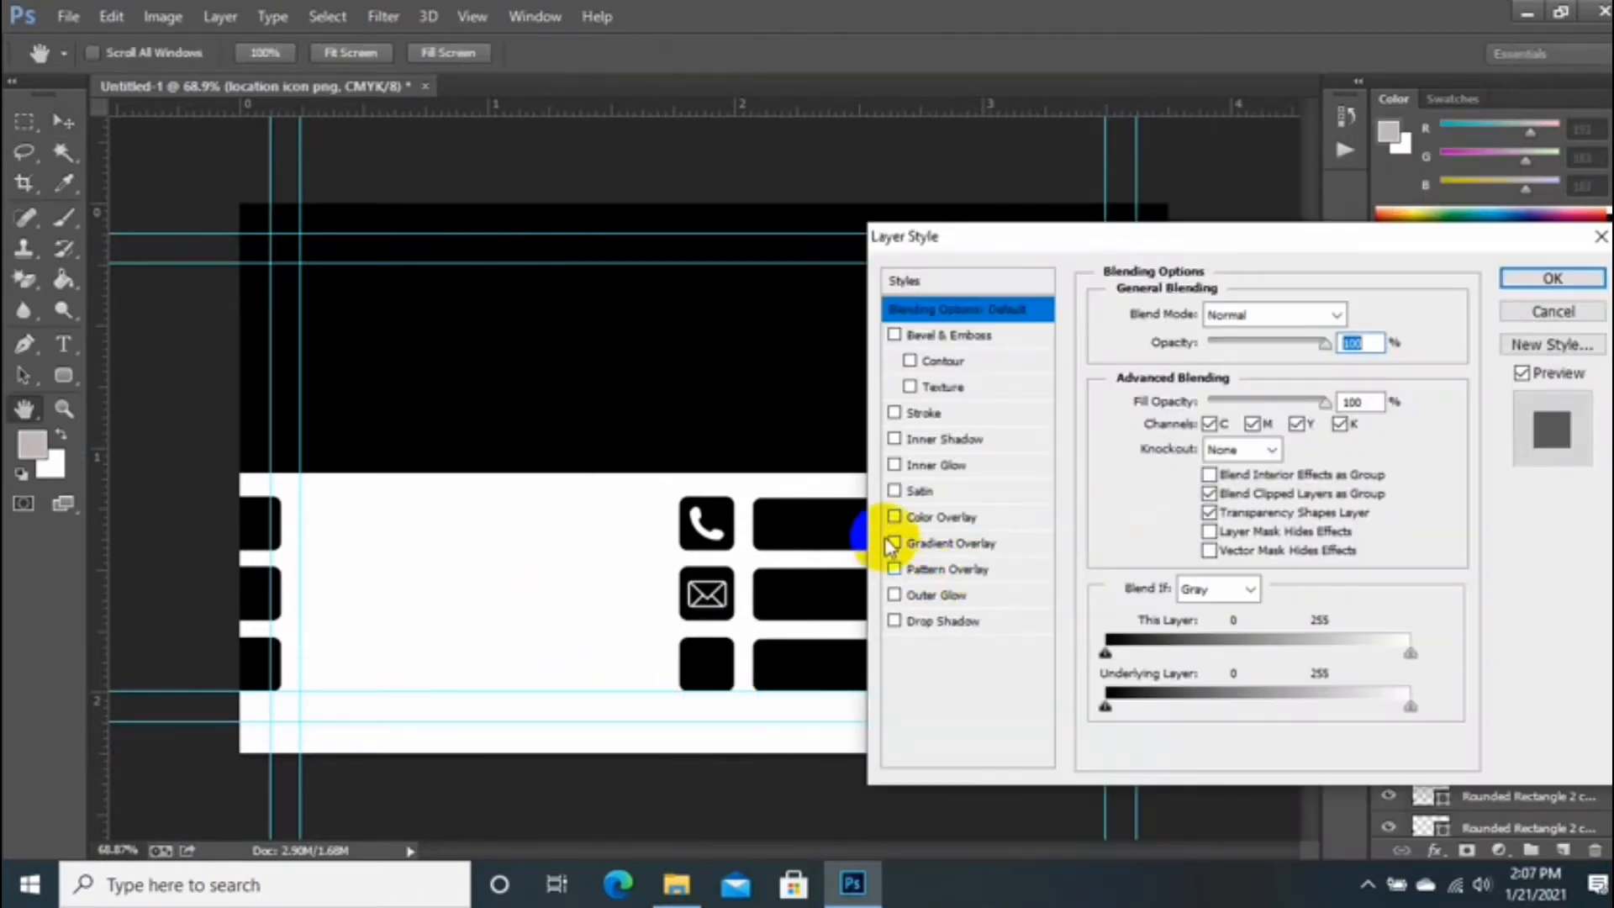
left_click(894, 516)
left_click(933, 517)
left_click(1368, 314)
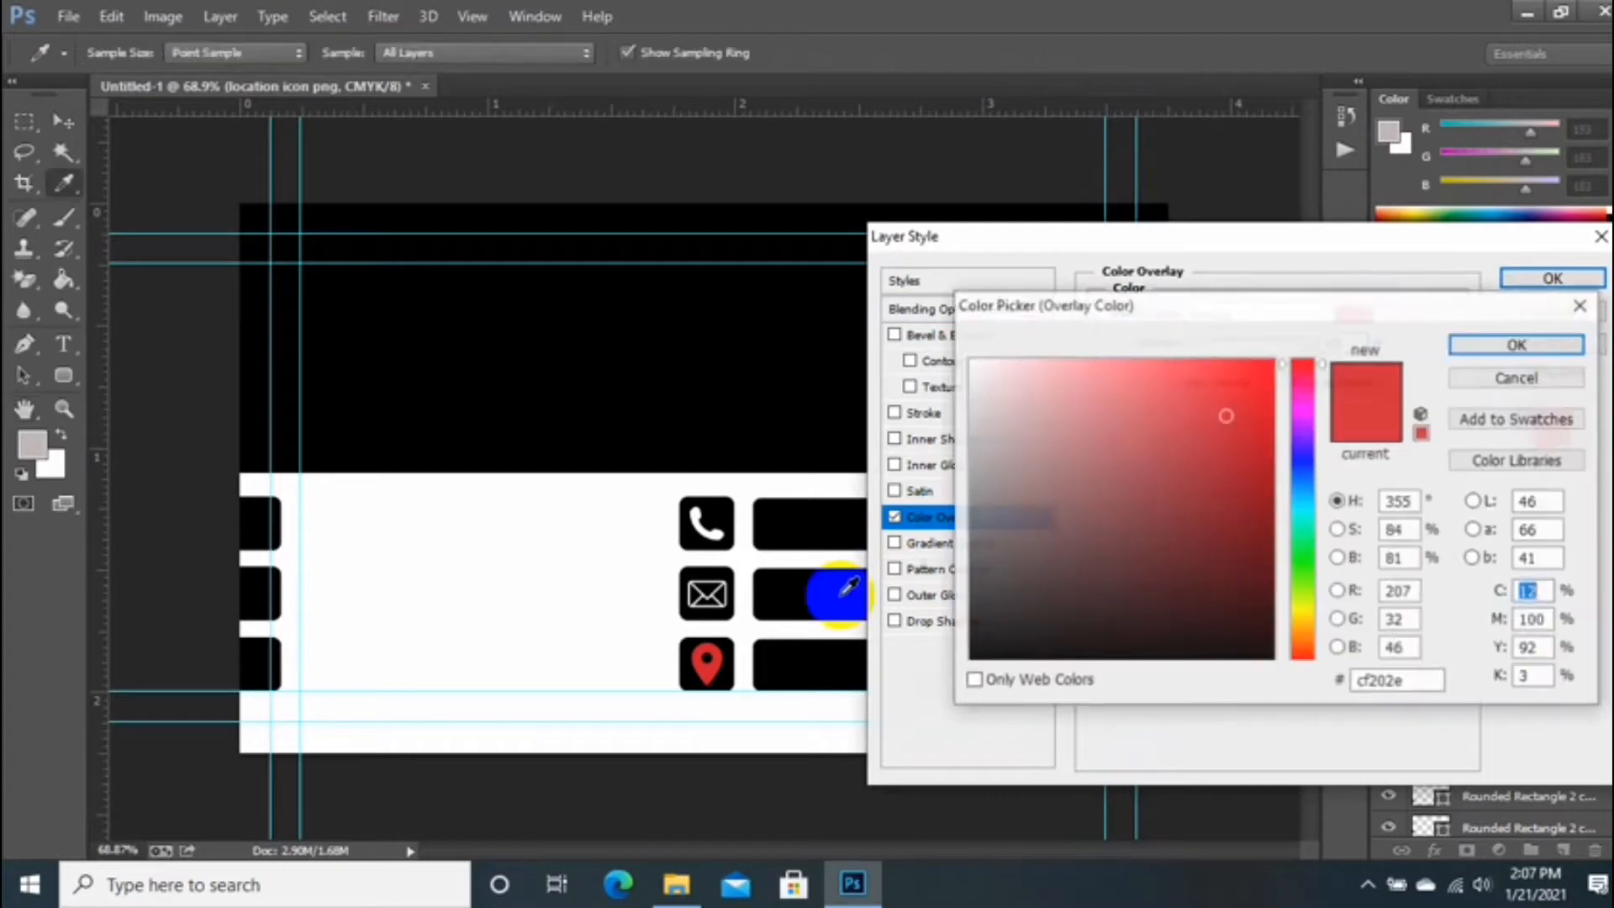
left_click_drag(1225, 414, 969, 360)
left_click(1549, 347)
left_click(1553, 277)
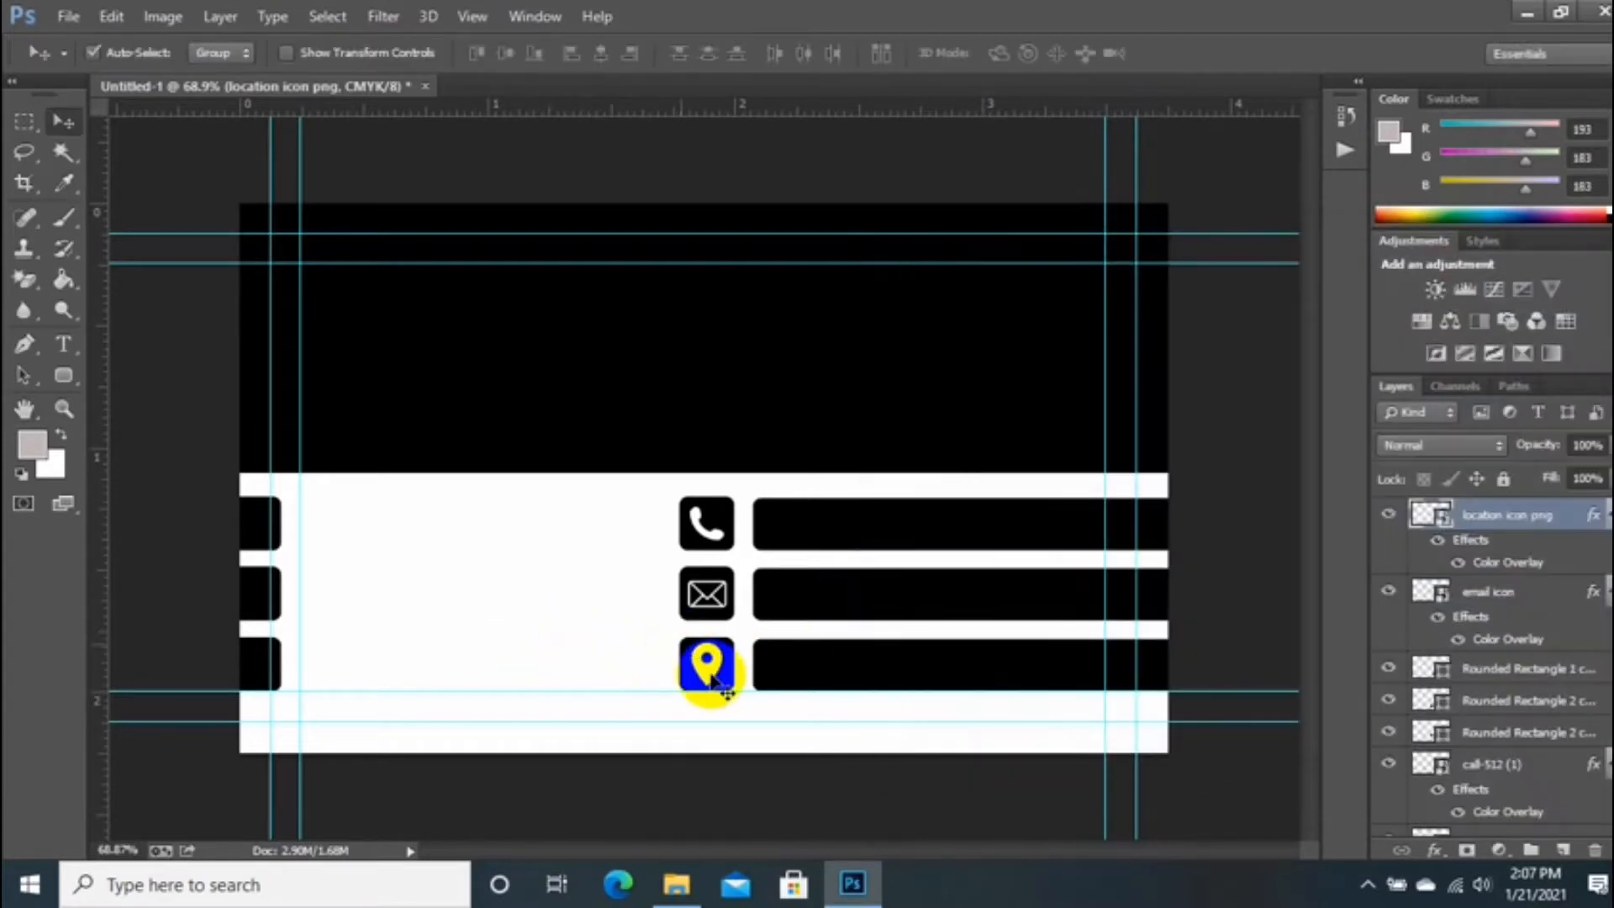
Step: Enlarge the pin slightly so it fills the third square
key("ctrl+t")
left_click(733, 682)
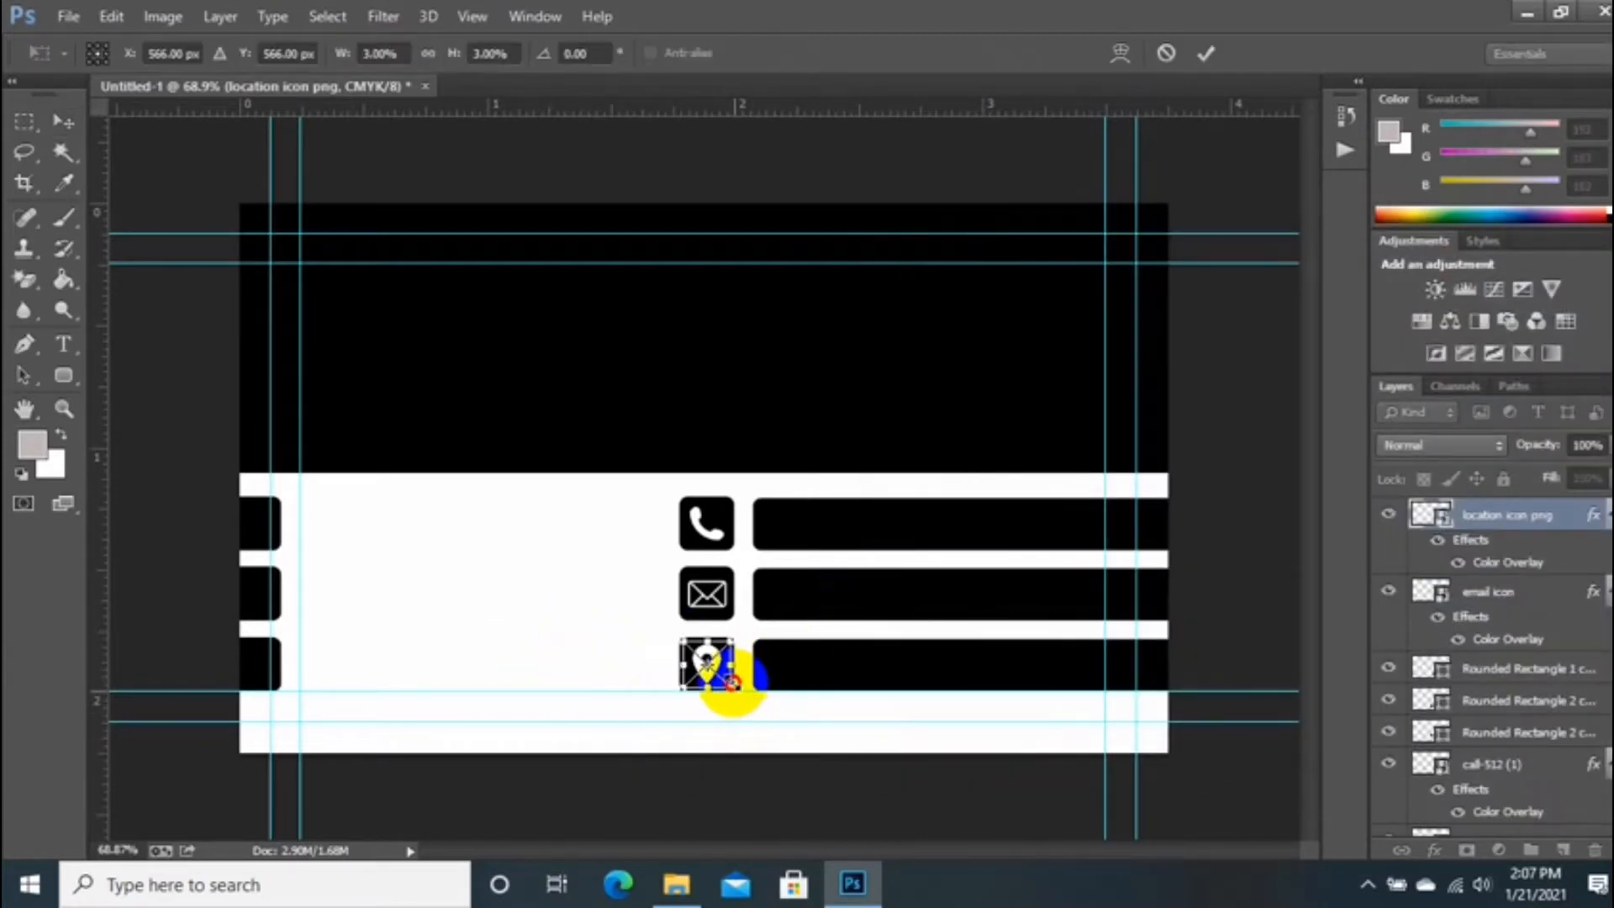
left_click_drag(733, 683, 747, 684)
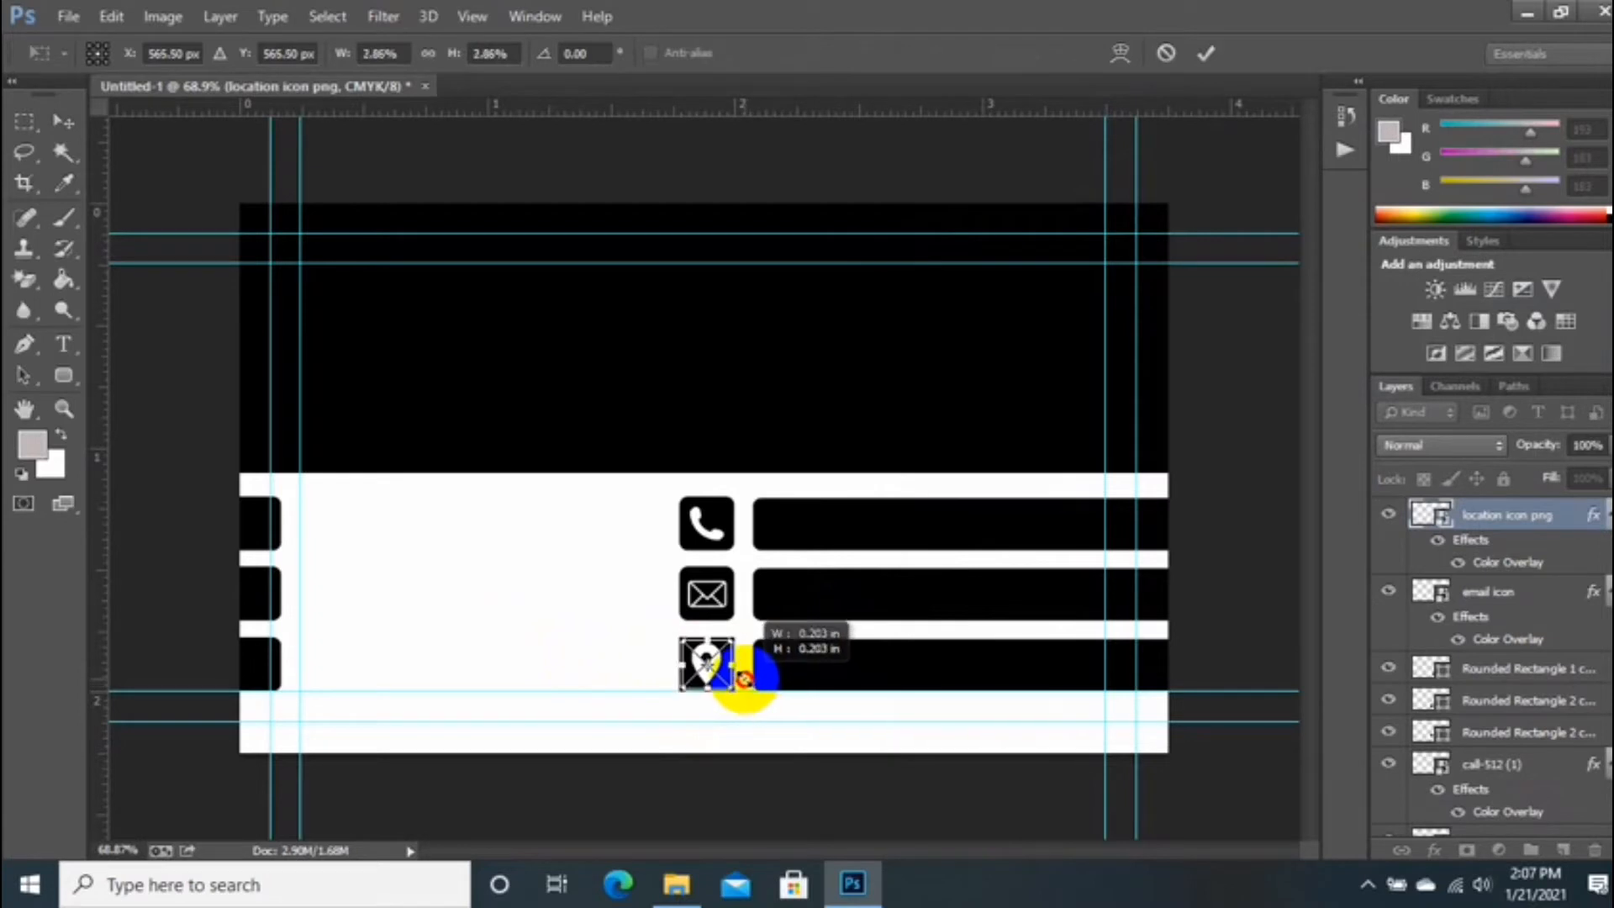
key("Return")
Step: Align the location pin with the third black square
scroll(764, 692, "up", 1)
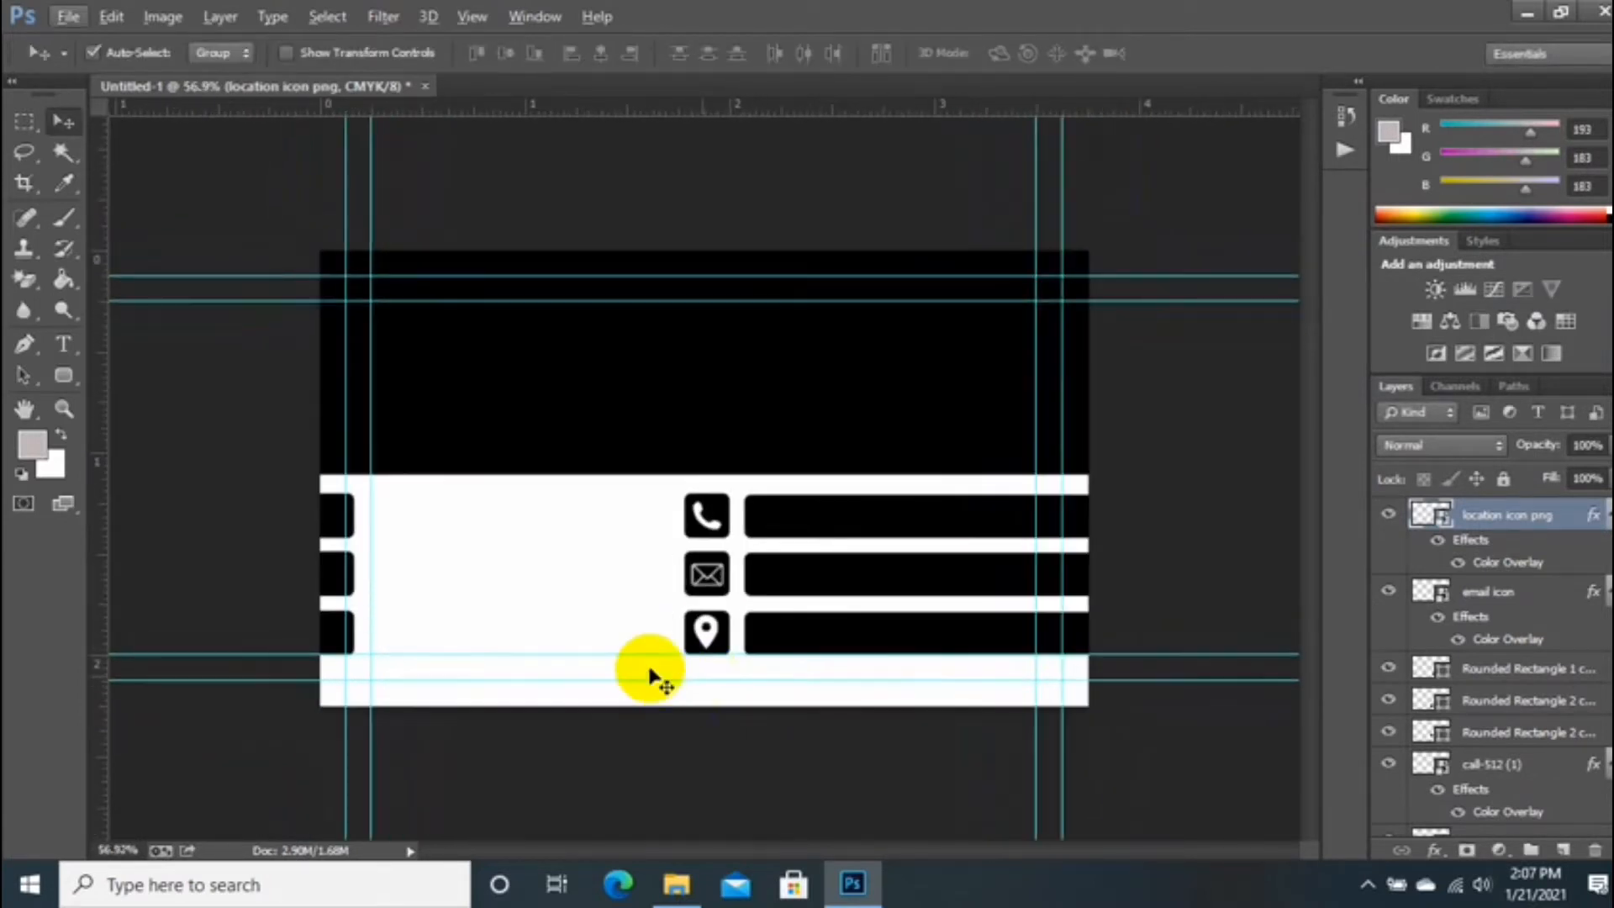
left_click(702, 643)
left_click(1481, 527, "ctrl")
left_click(590, 59)
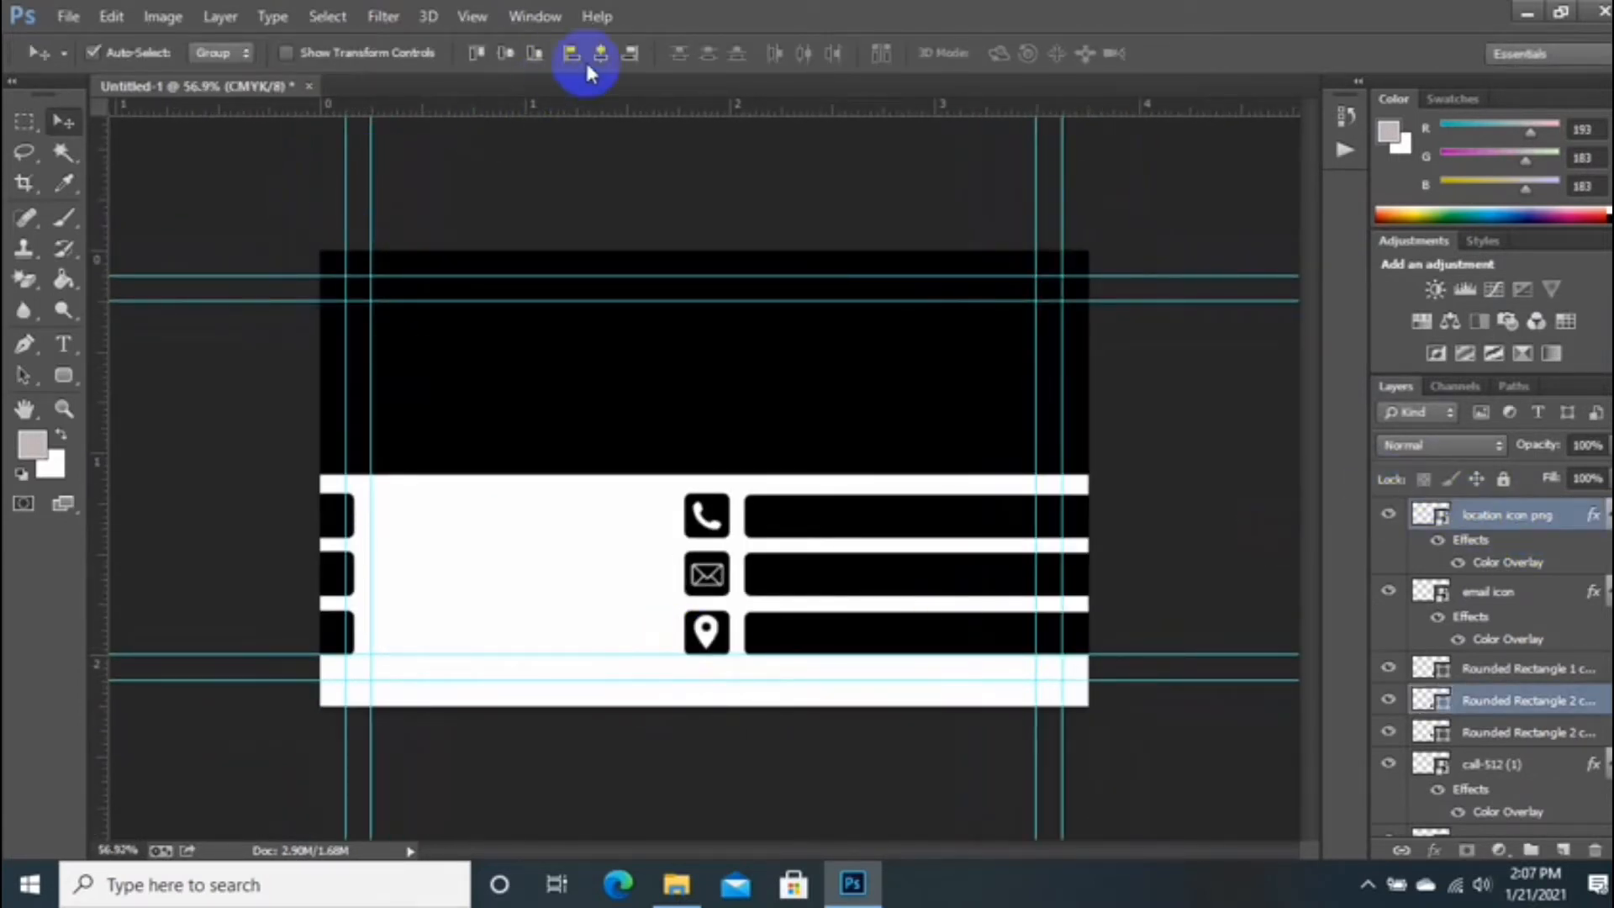
scroll(517, 303, "down", 1)
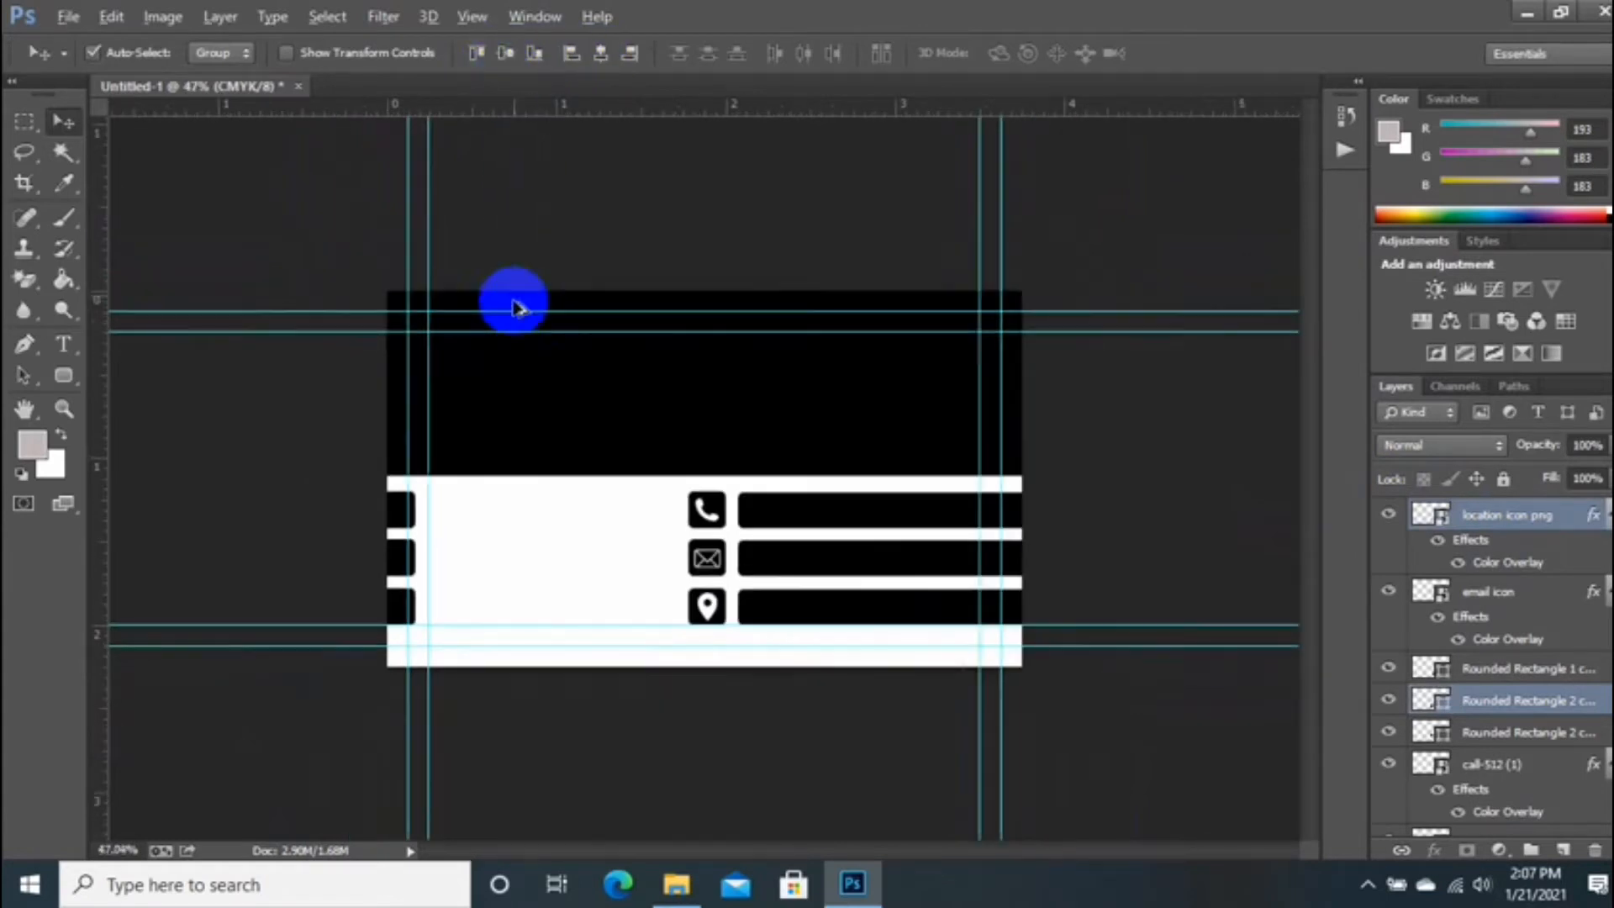
scroll(516, 320, "up", 2)
scroll(521, 347, "down", 1)
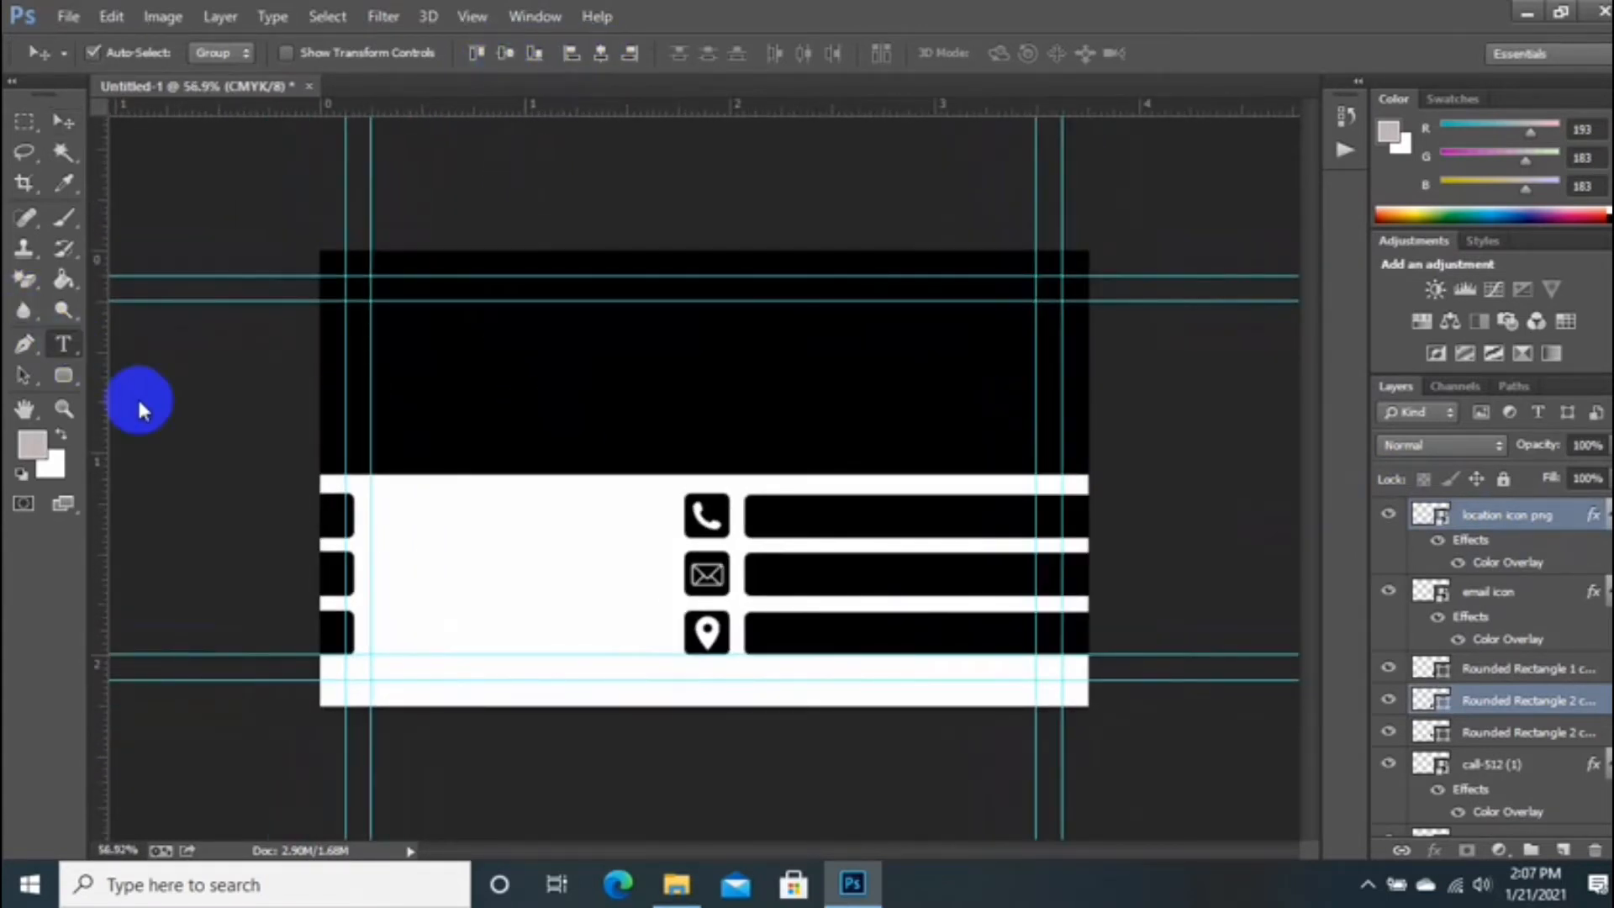
Step: Type the phone number in white text inside the top contact bar
key("t")
scroll(782, 541, "up", 1)
scroll(782, 559, "up", 1)
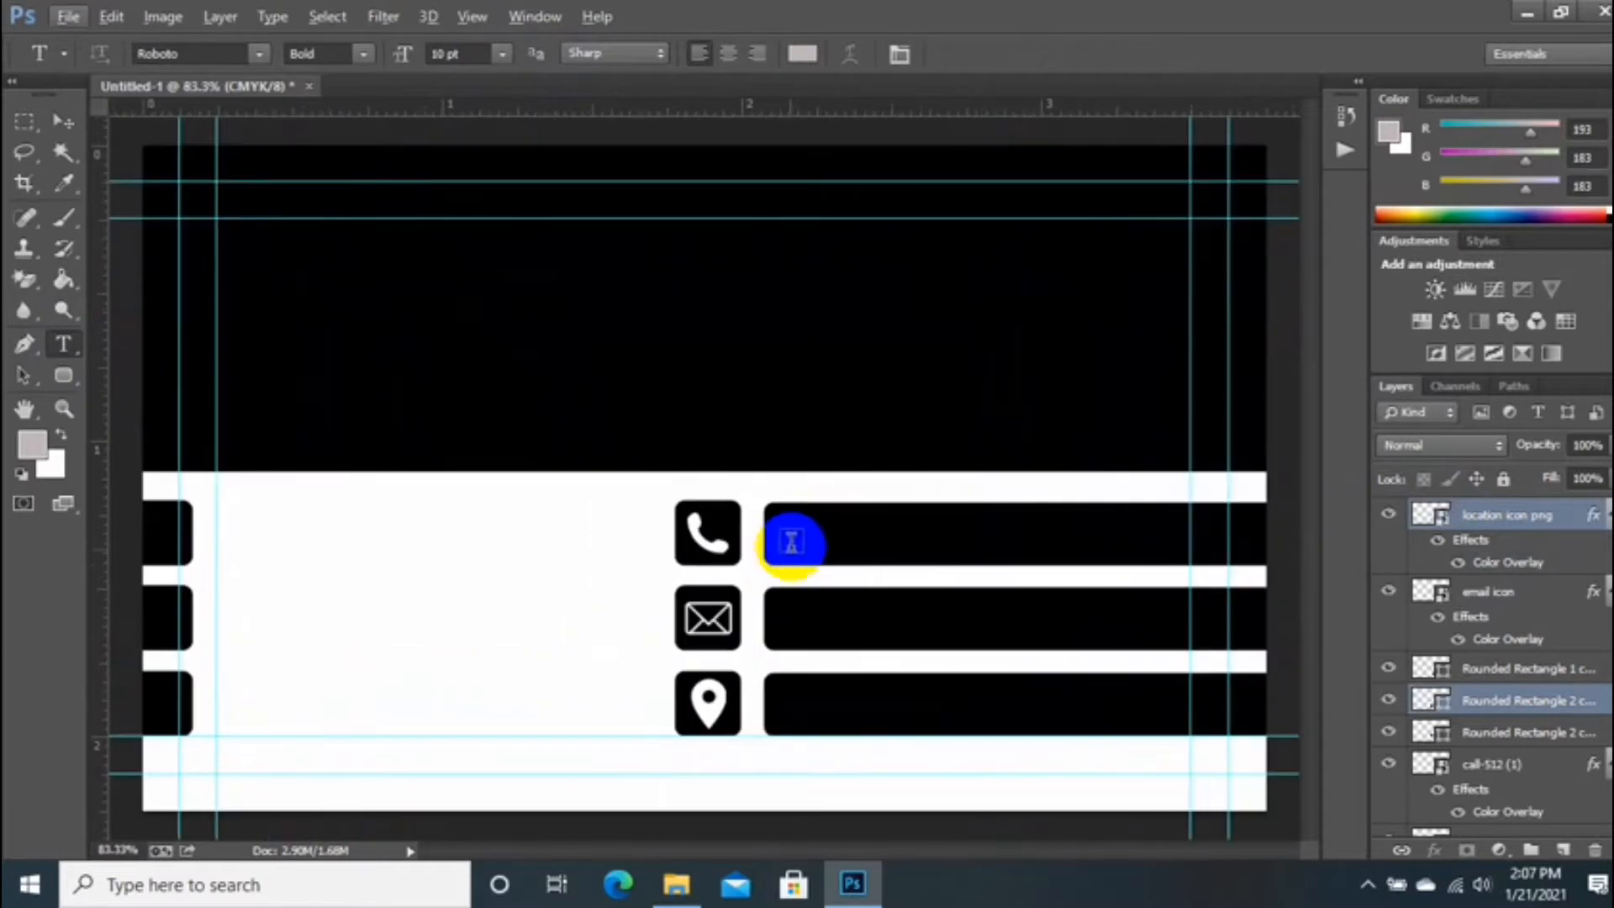
left_click(797, 538)
left_click(802, 53)
left_click(504, 665)
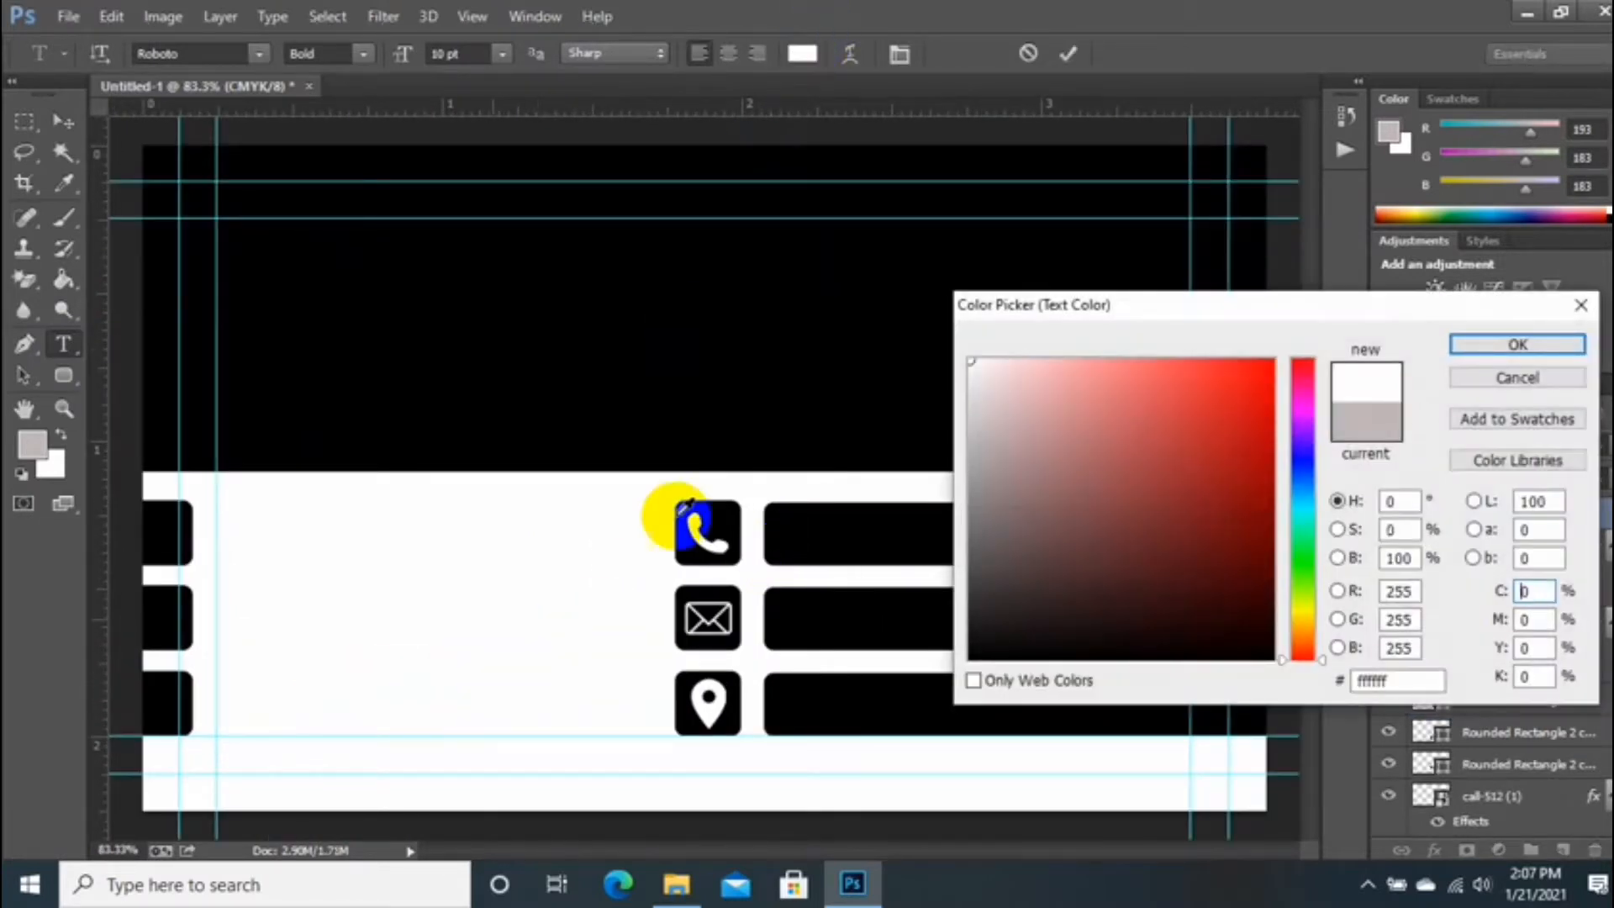
key("Return")
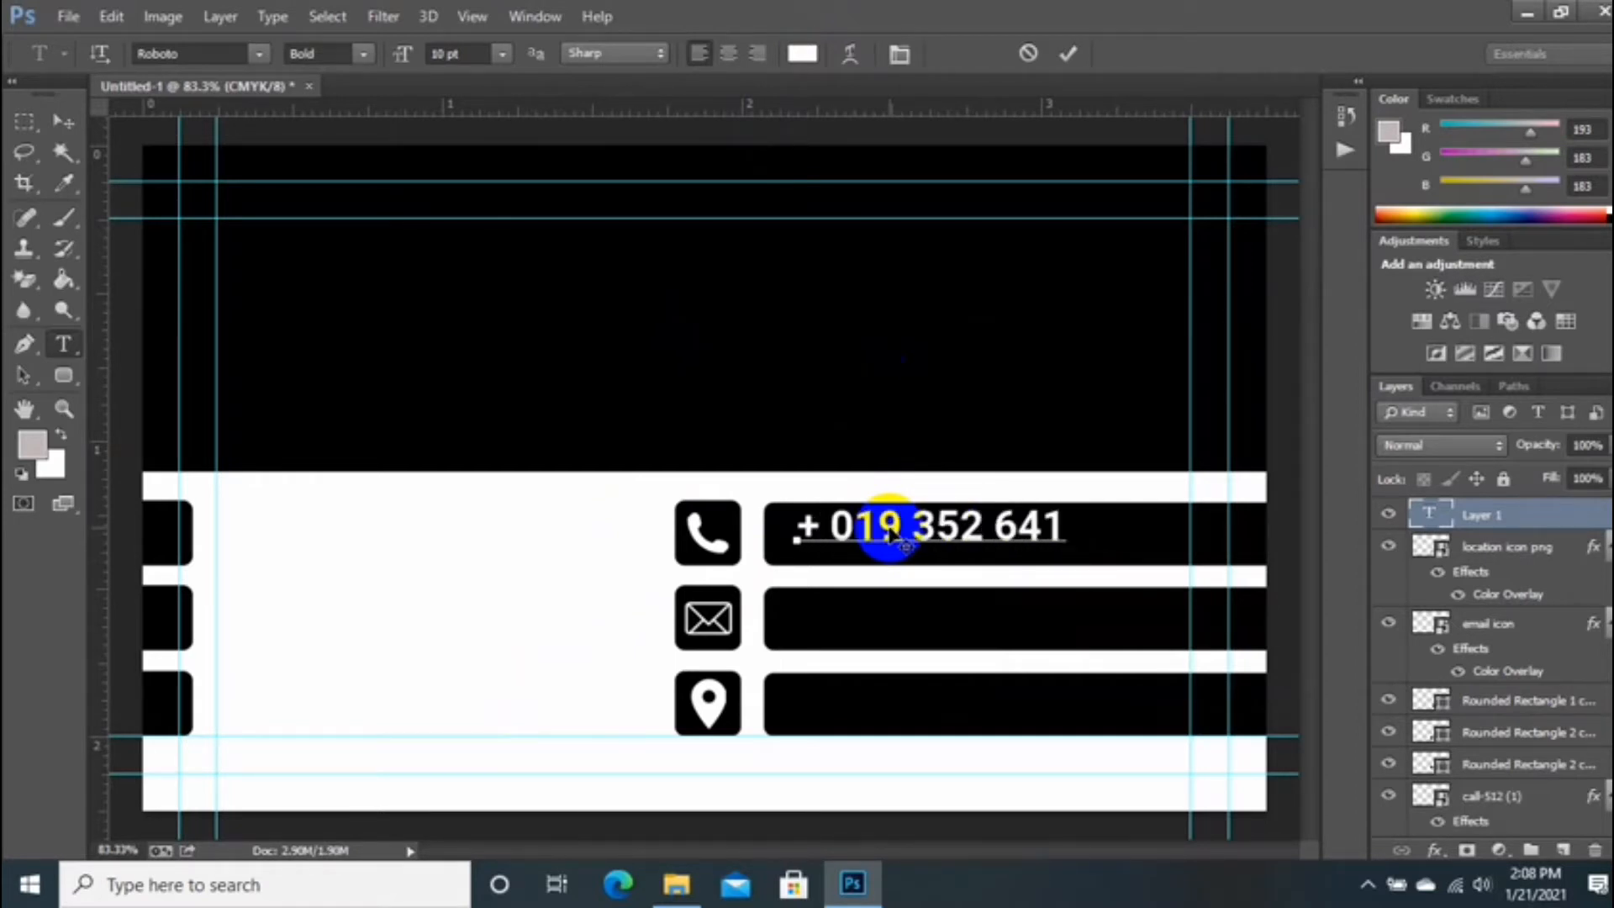
mouse_move(915, 568)
left_mouse_down()
mouse_move(900, 575)
mouse_move(943, 576)
left_mouse_up()
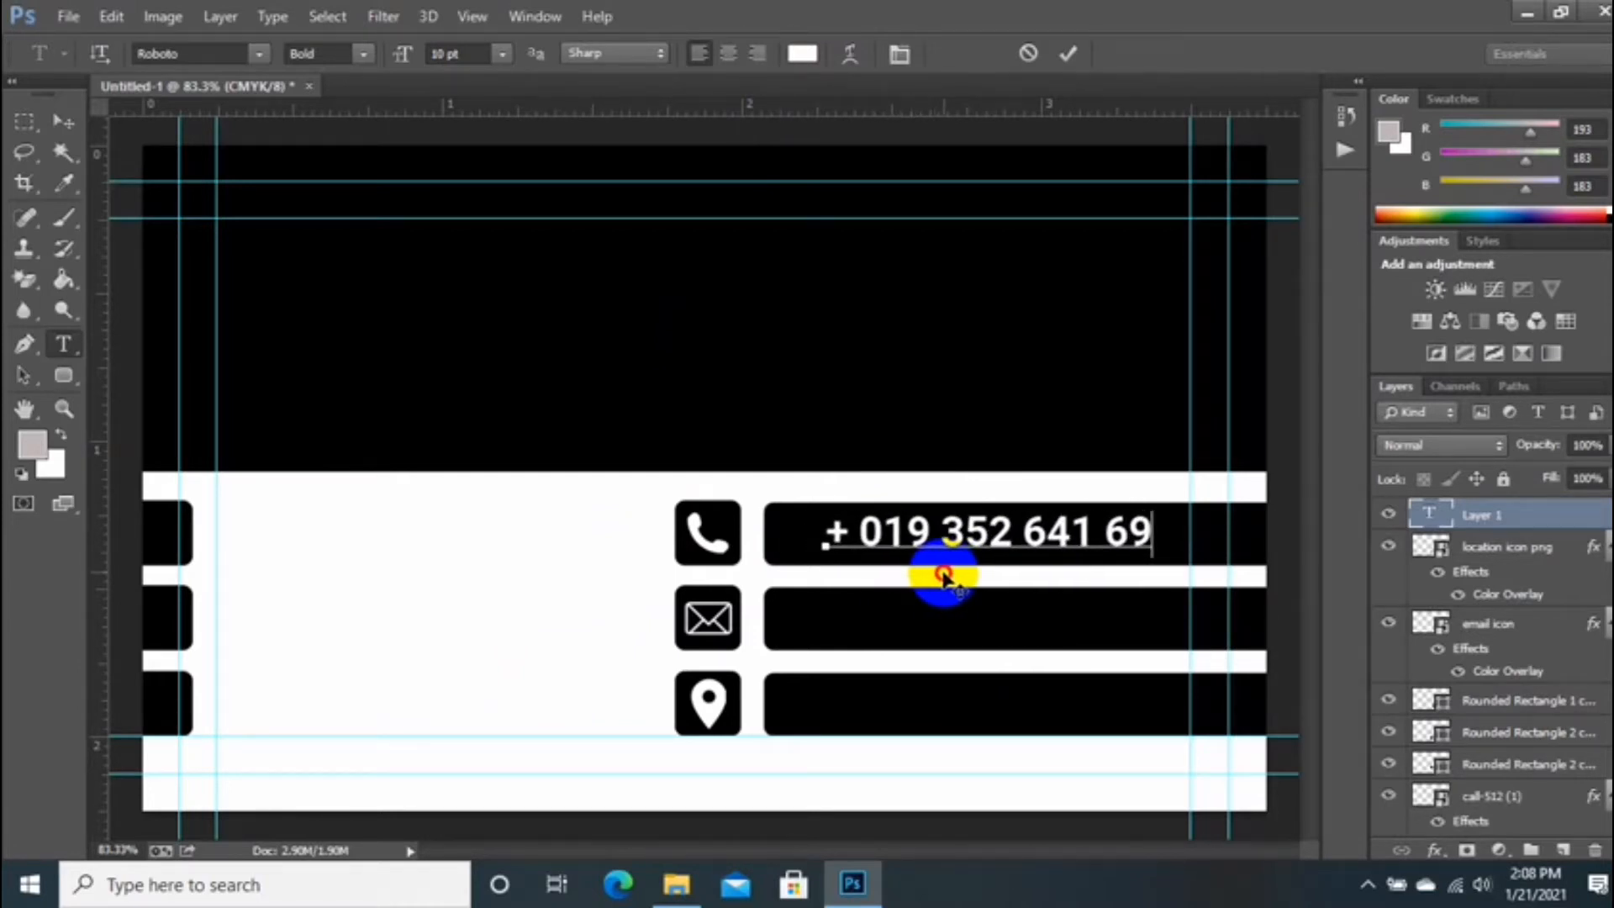
left_click(1069, 54)
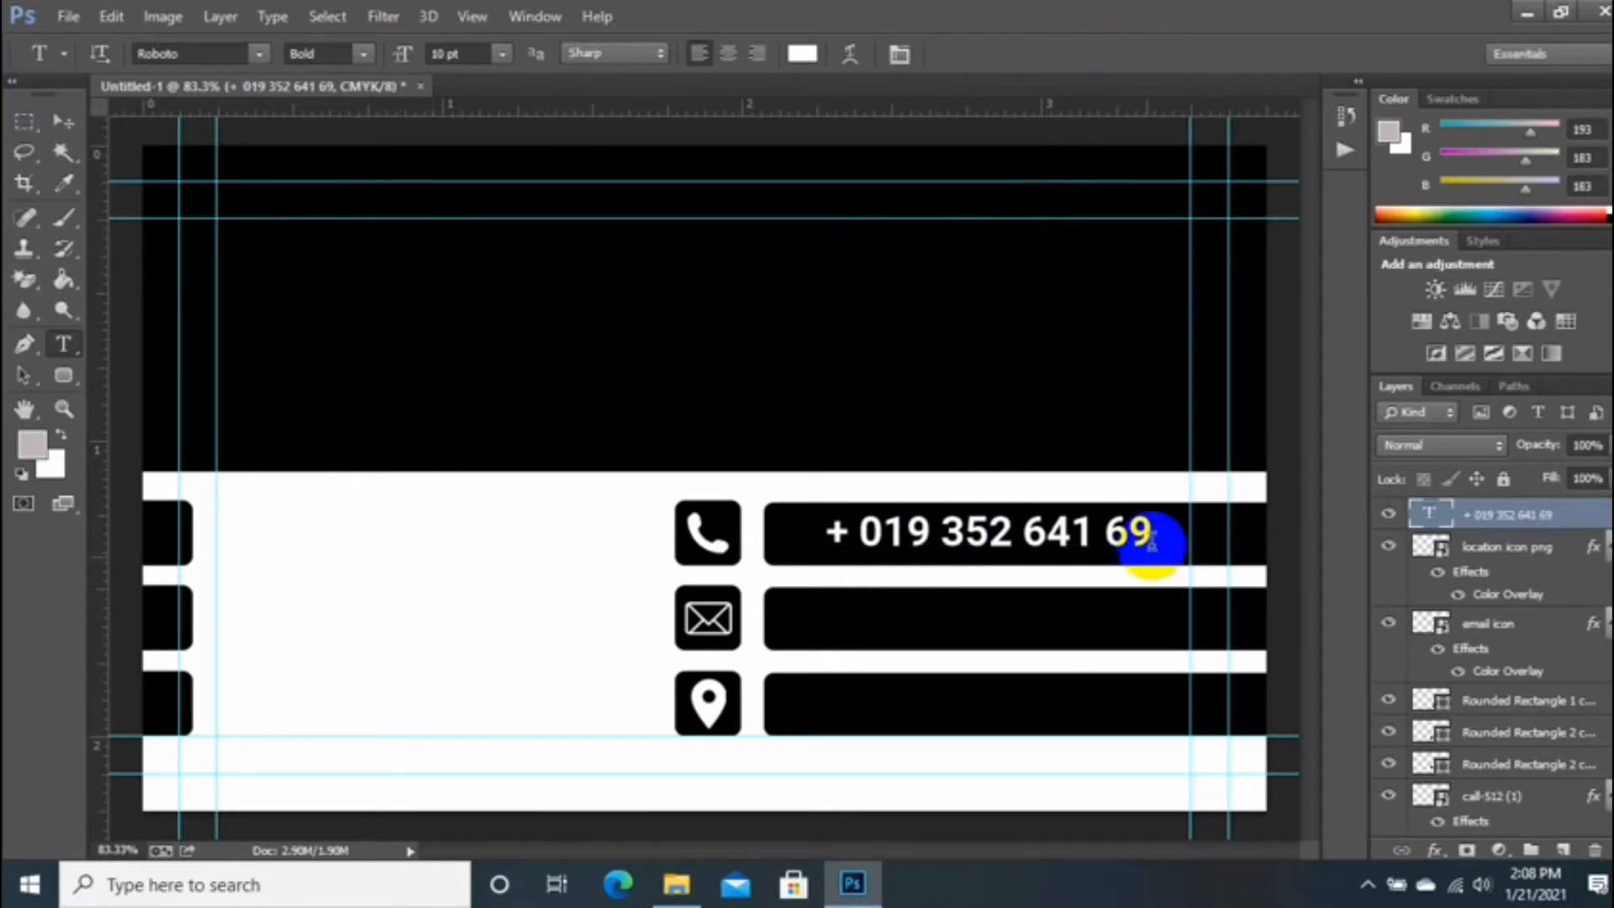
Step: Restyle the phone number to Roboto Medium and Alt-drag a copy into the email bar
left_click_drag(1152, 543, 703, 613)
left_click(899, 53)
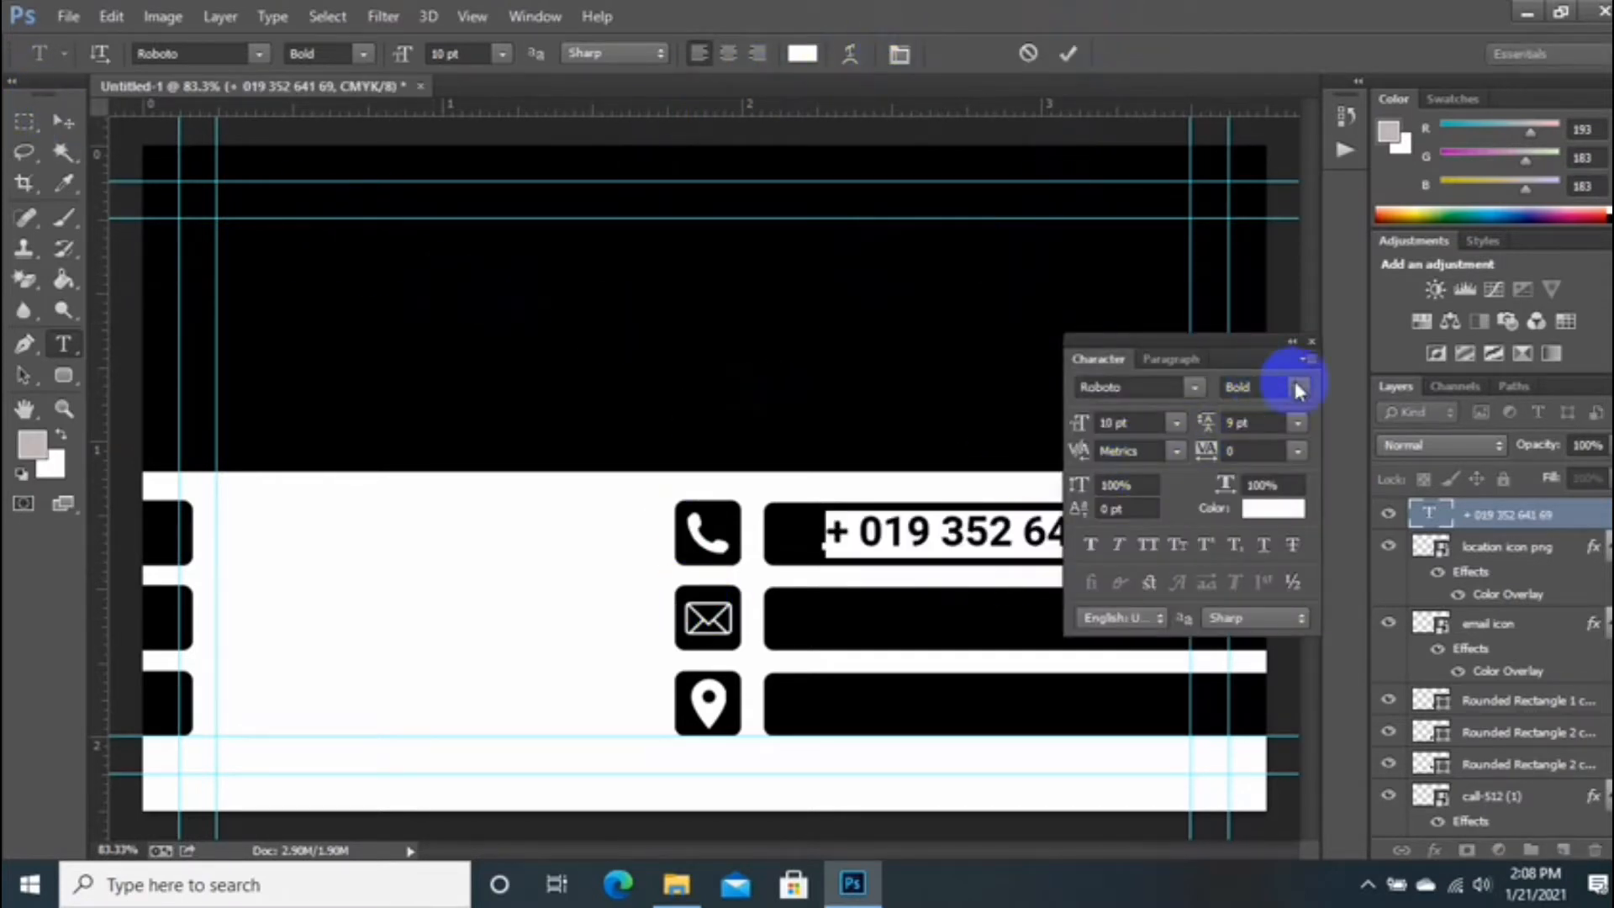
left_click(1300, 389)
left_click(1302, 509)
left_click_drag(1217, 341, 532, 423)
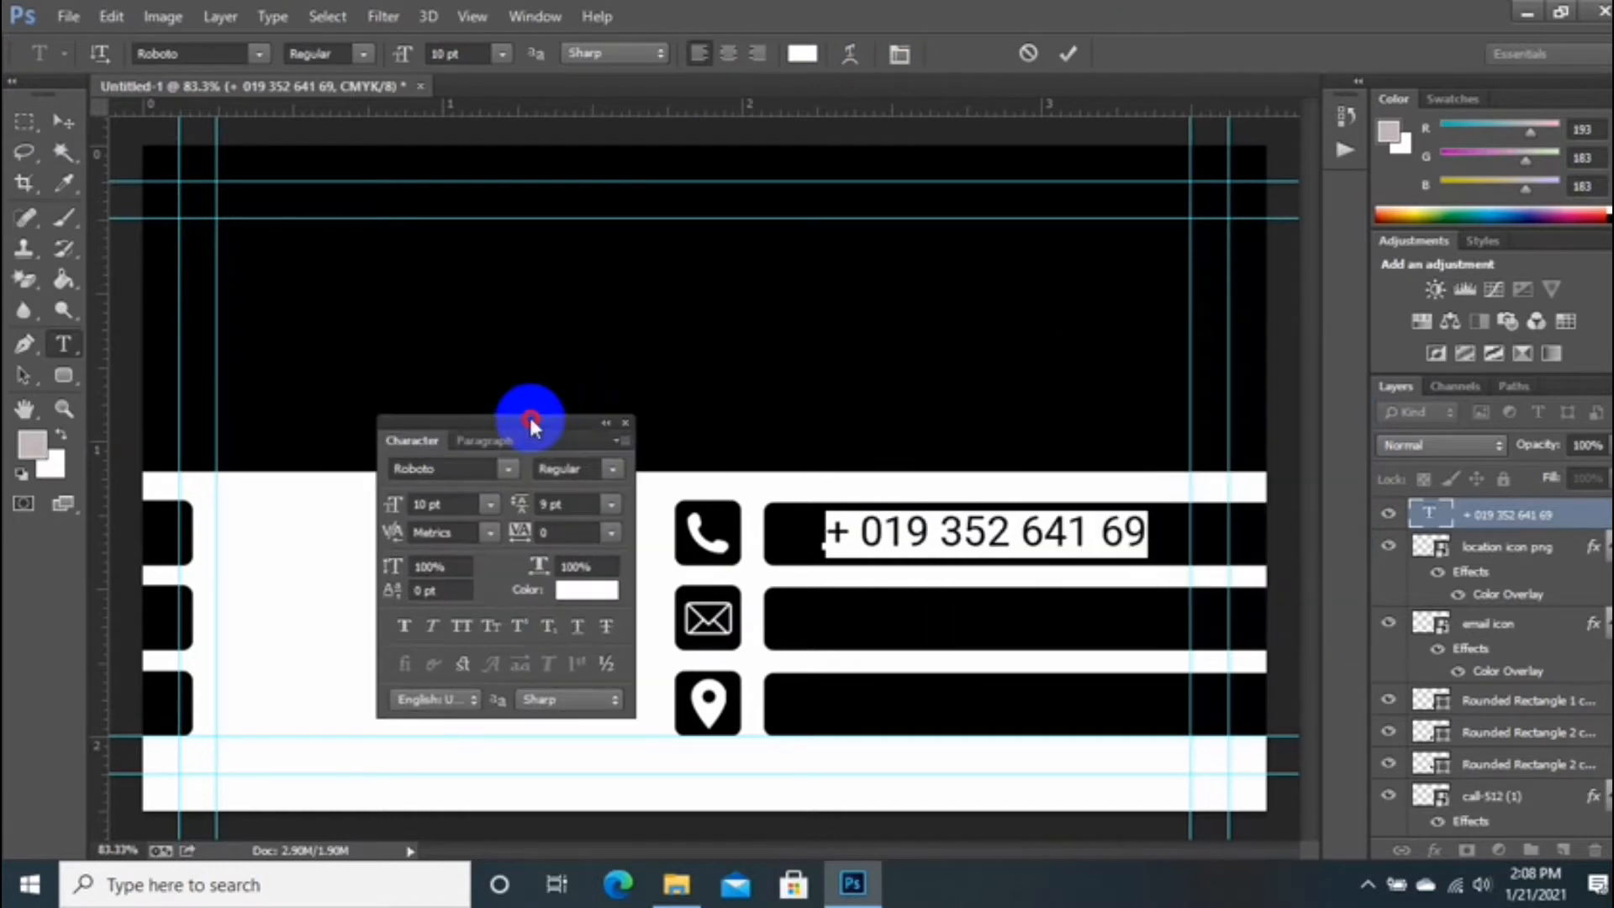
left_click(613, 469)
left_click(594, 602)
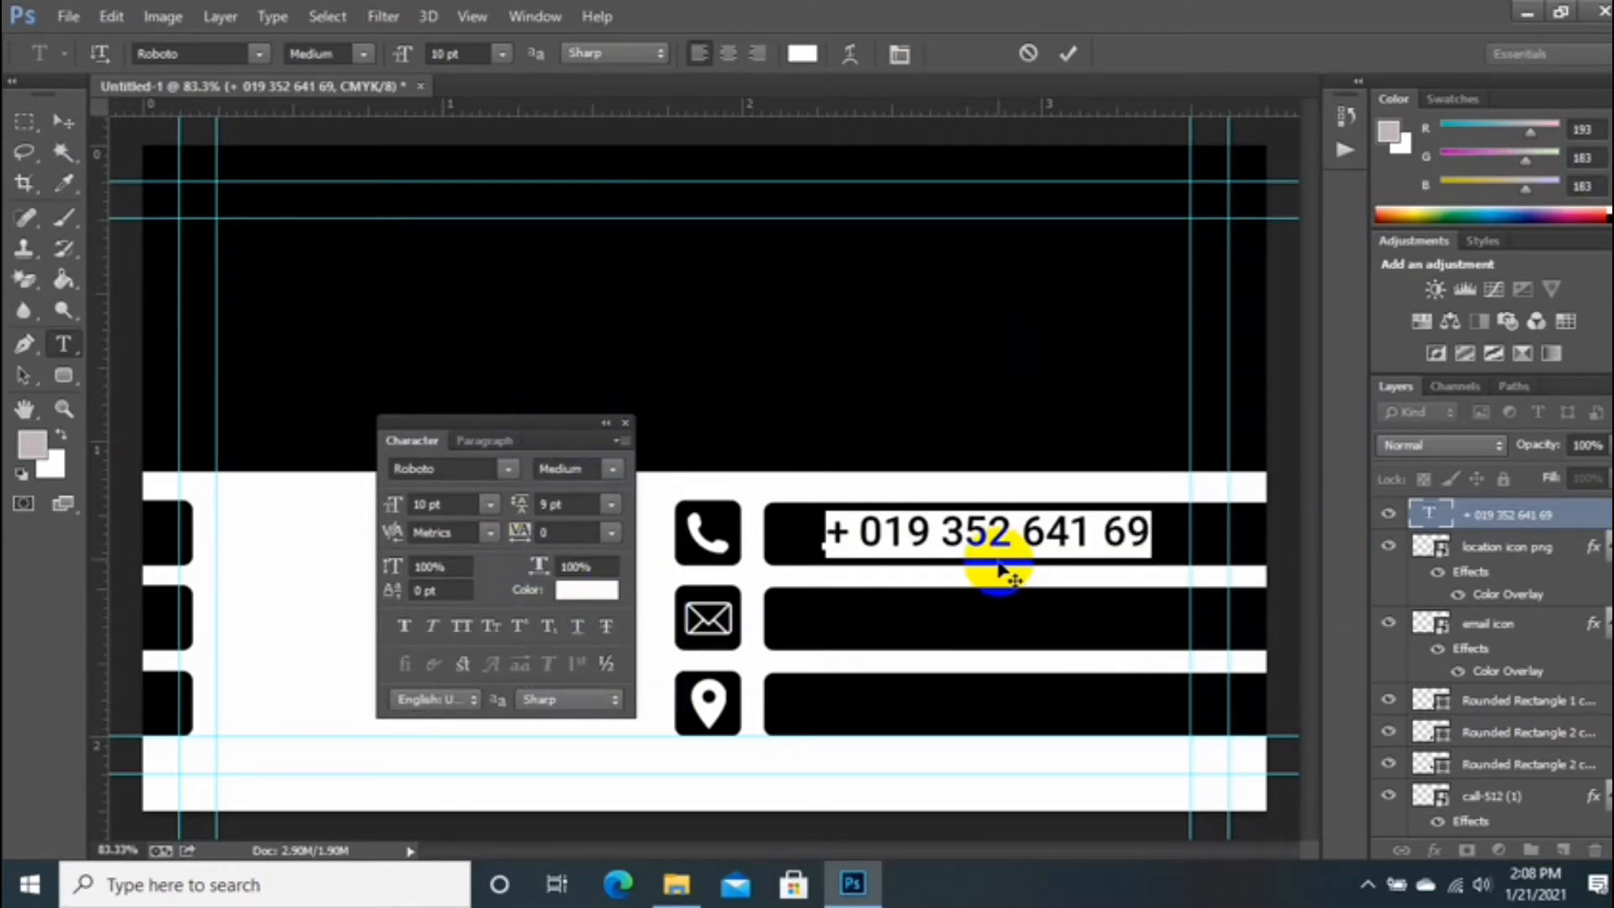
left_click_drag(999, 578, 993, 577)
left_click(1067, 53)
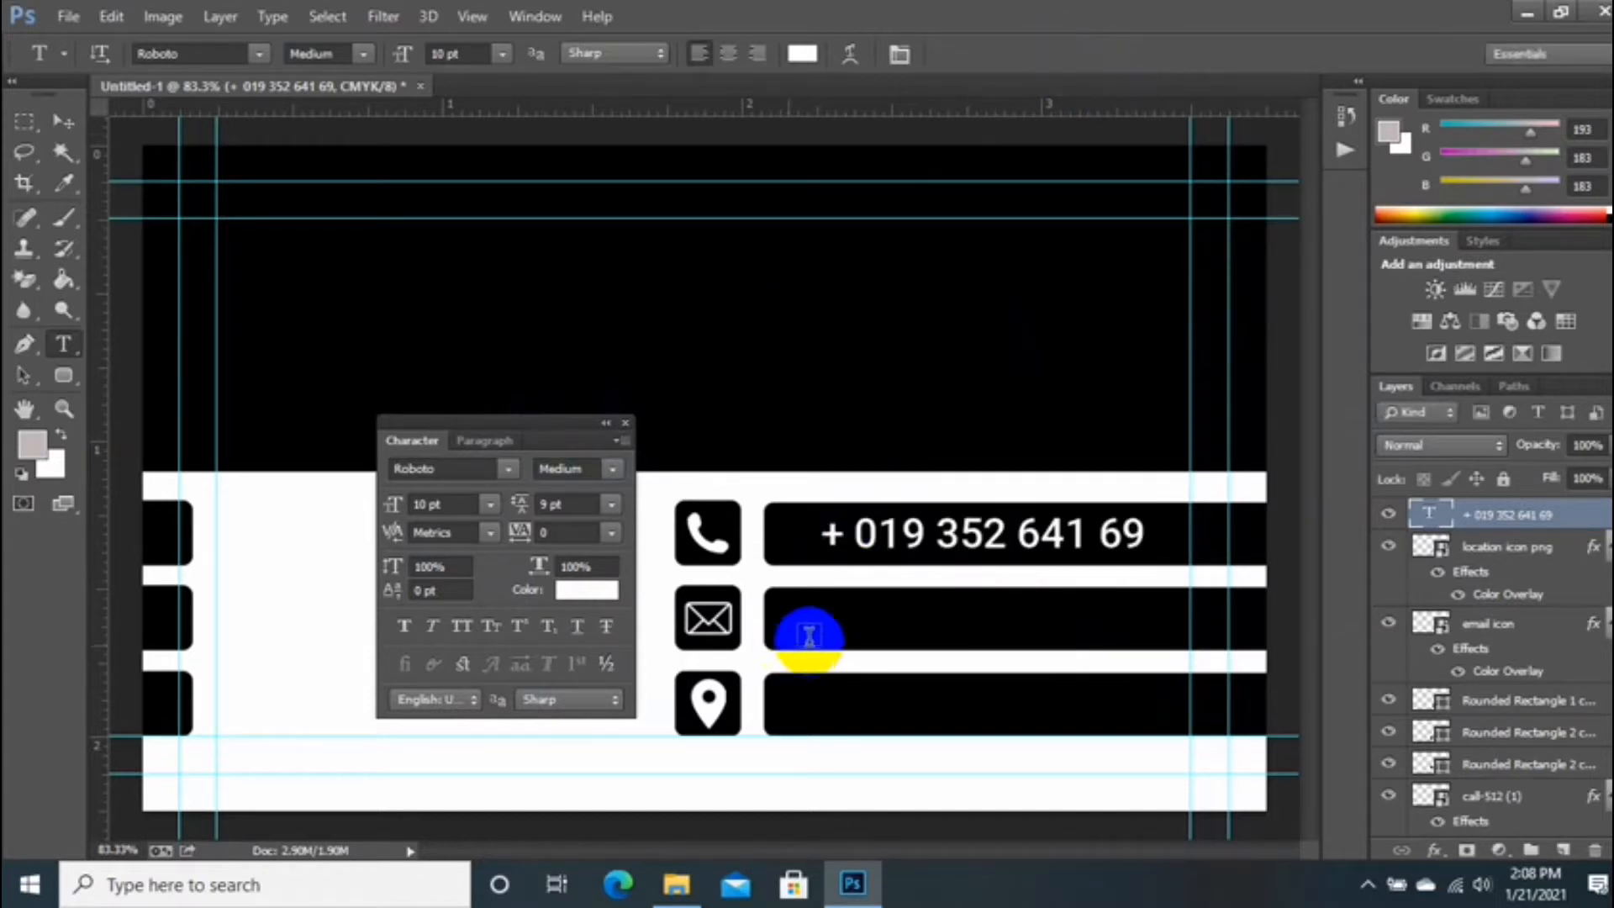
left_click(851, 533)
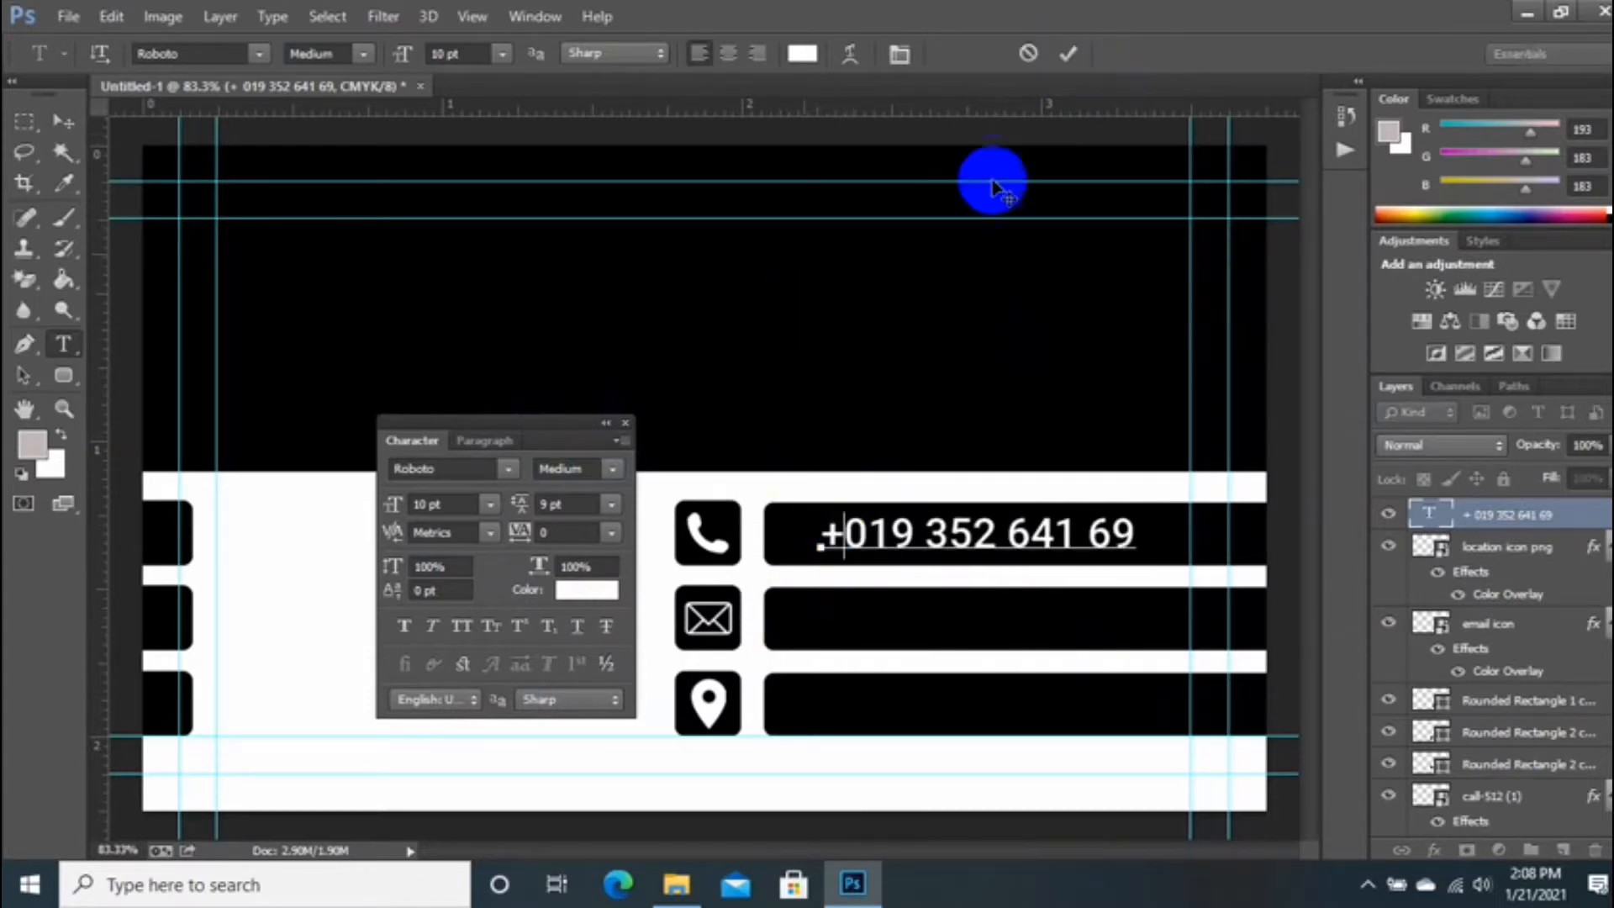
left_click(1066, 53)
left_click(63, 120)
left_click_drag(939, 550, 939, 625)
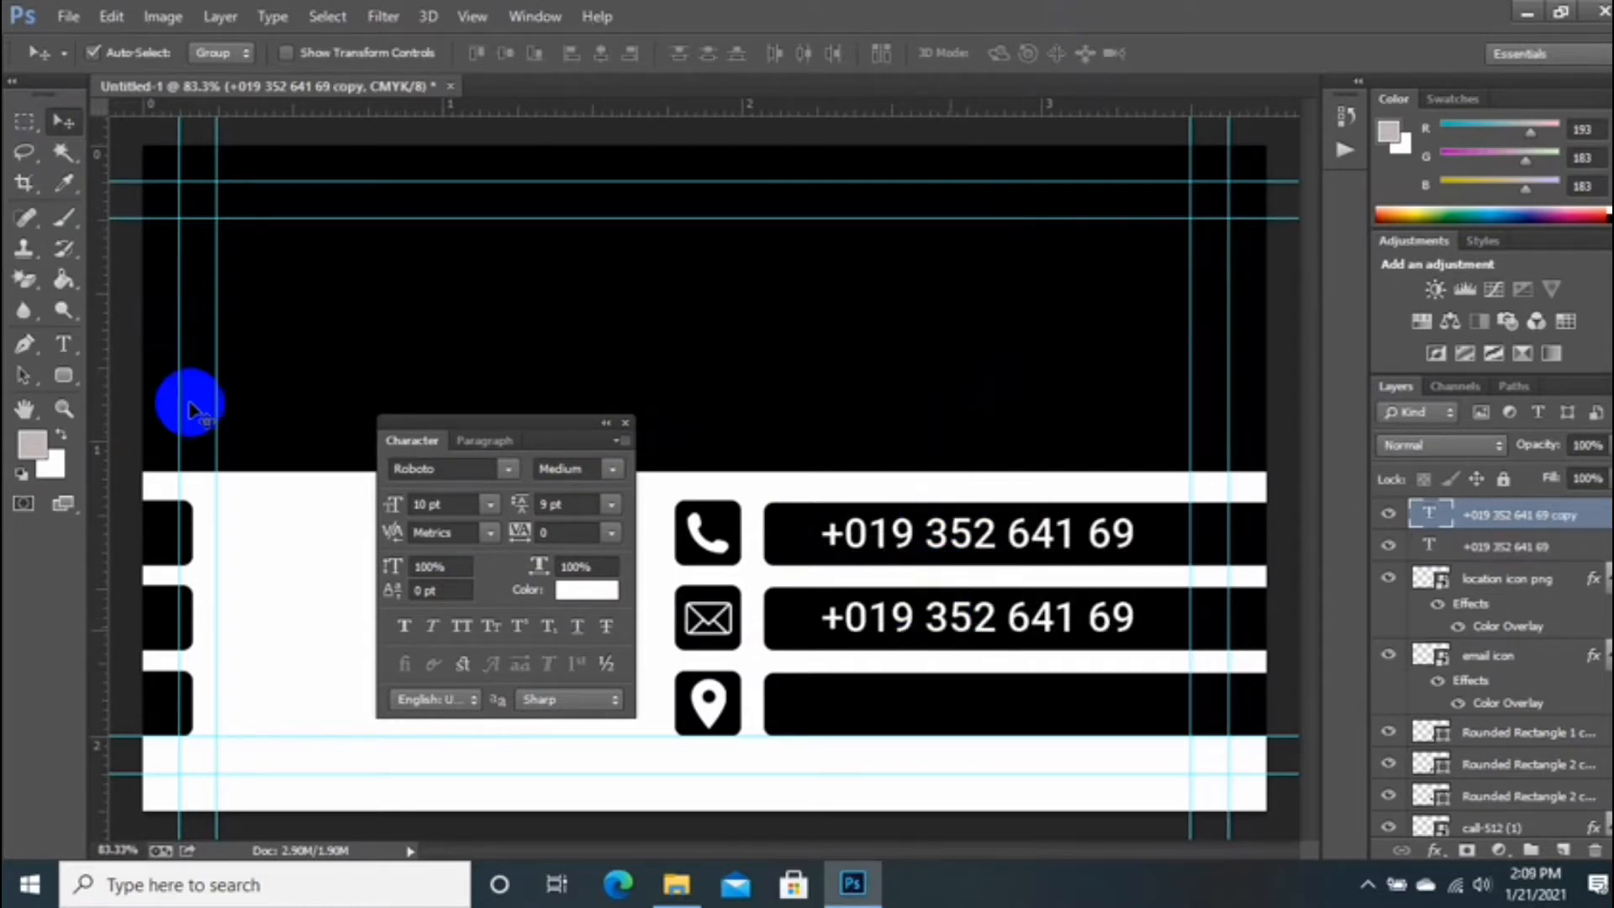
Step: Replace the copied text with the e-mail address and set it to 8 pt
left_click(64, 344)
left_click(974, 630)
key("ctrl+a")
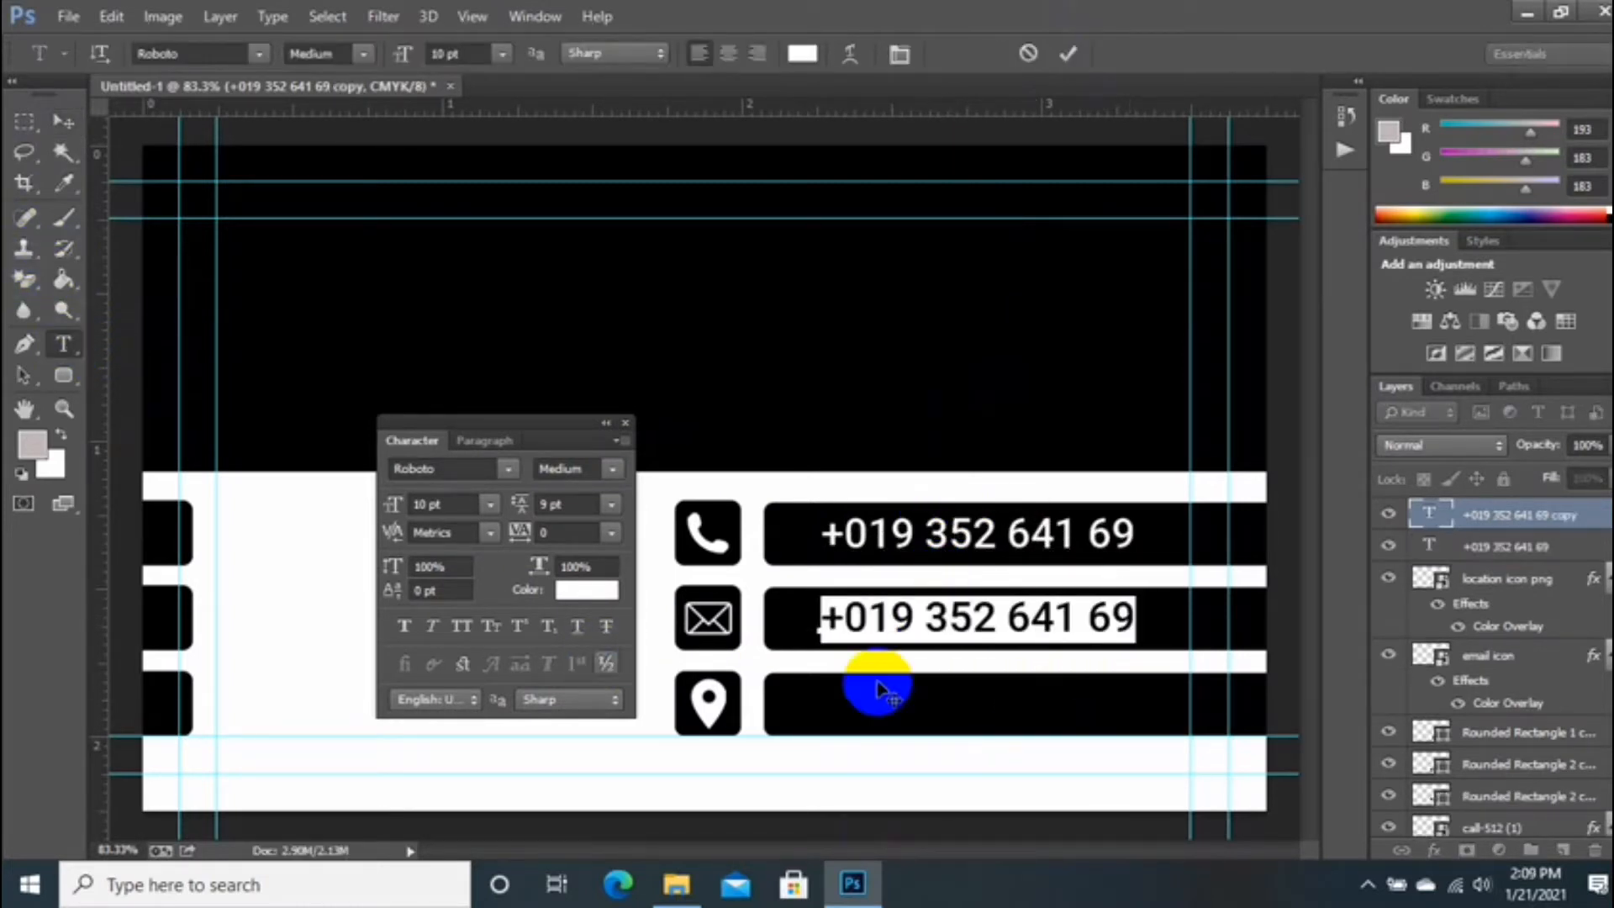
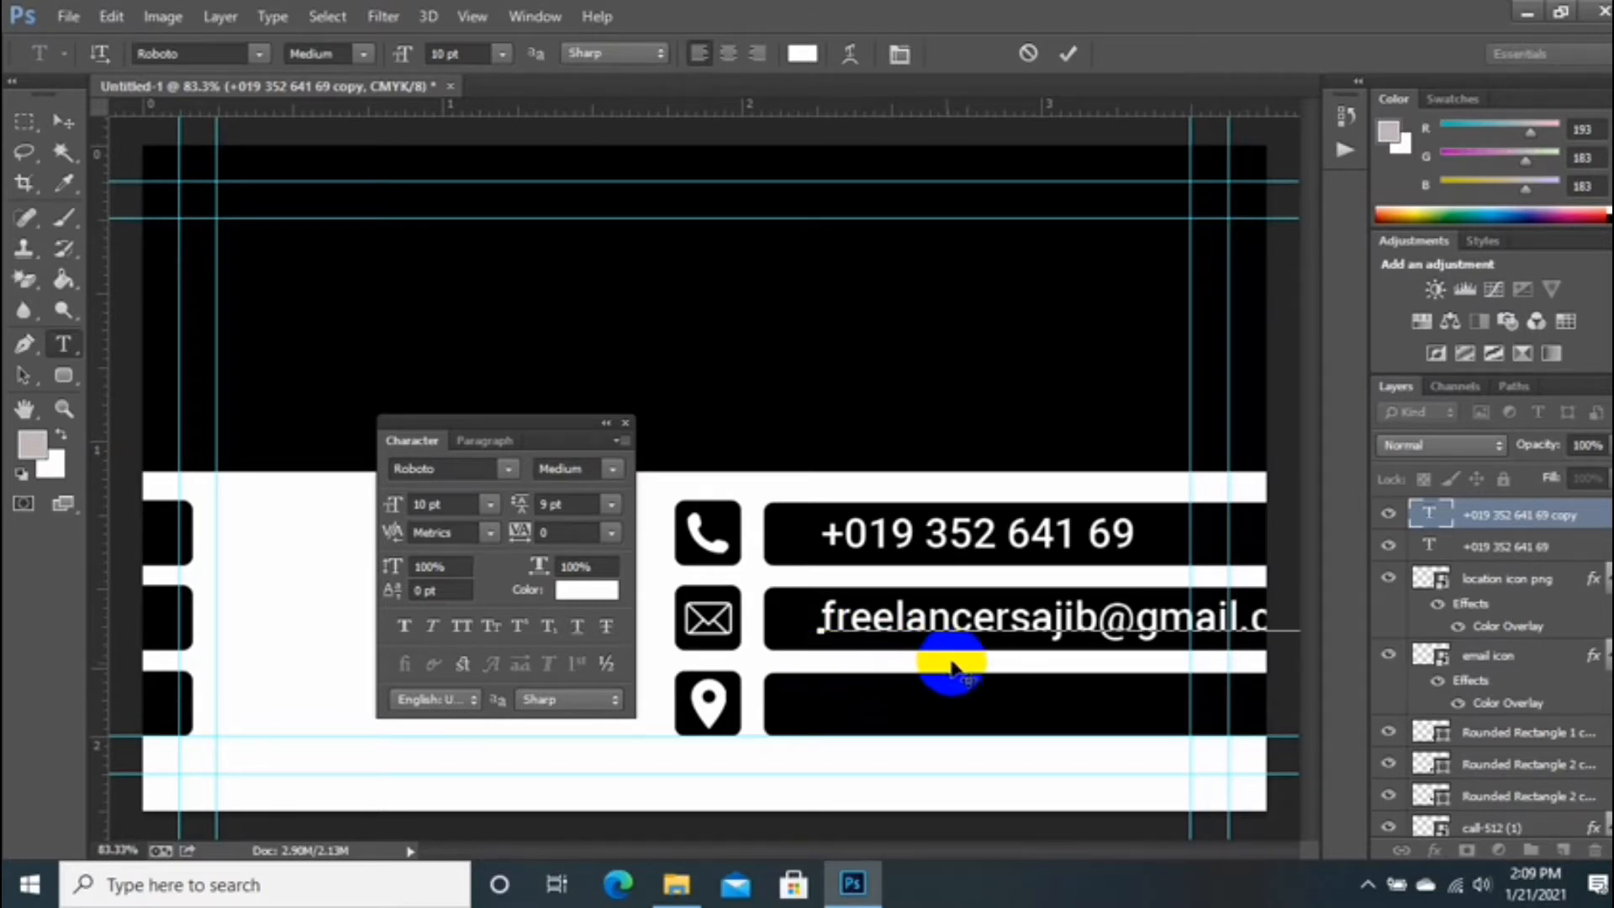
left_click_drag(922, 669, 919, 668)
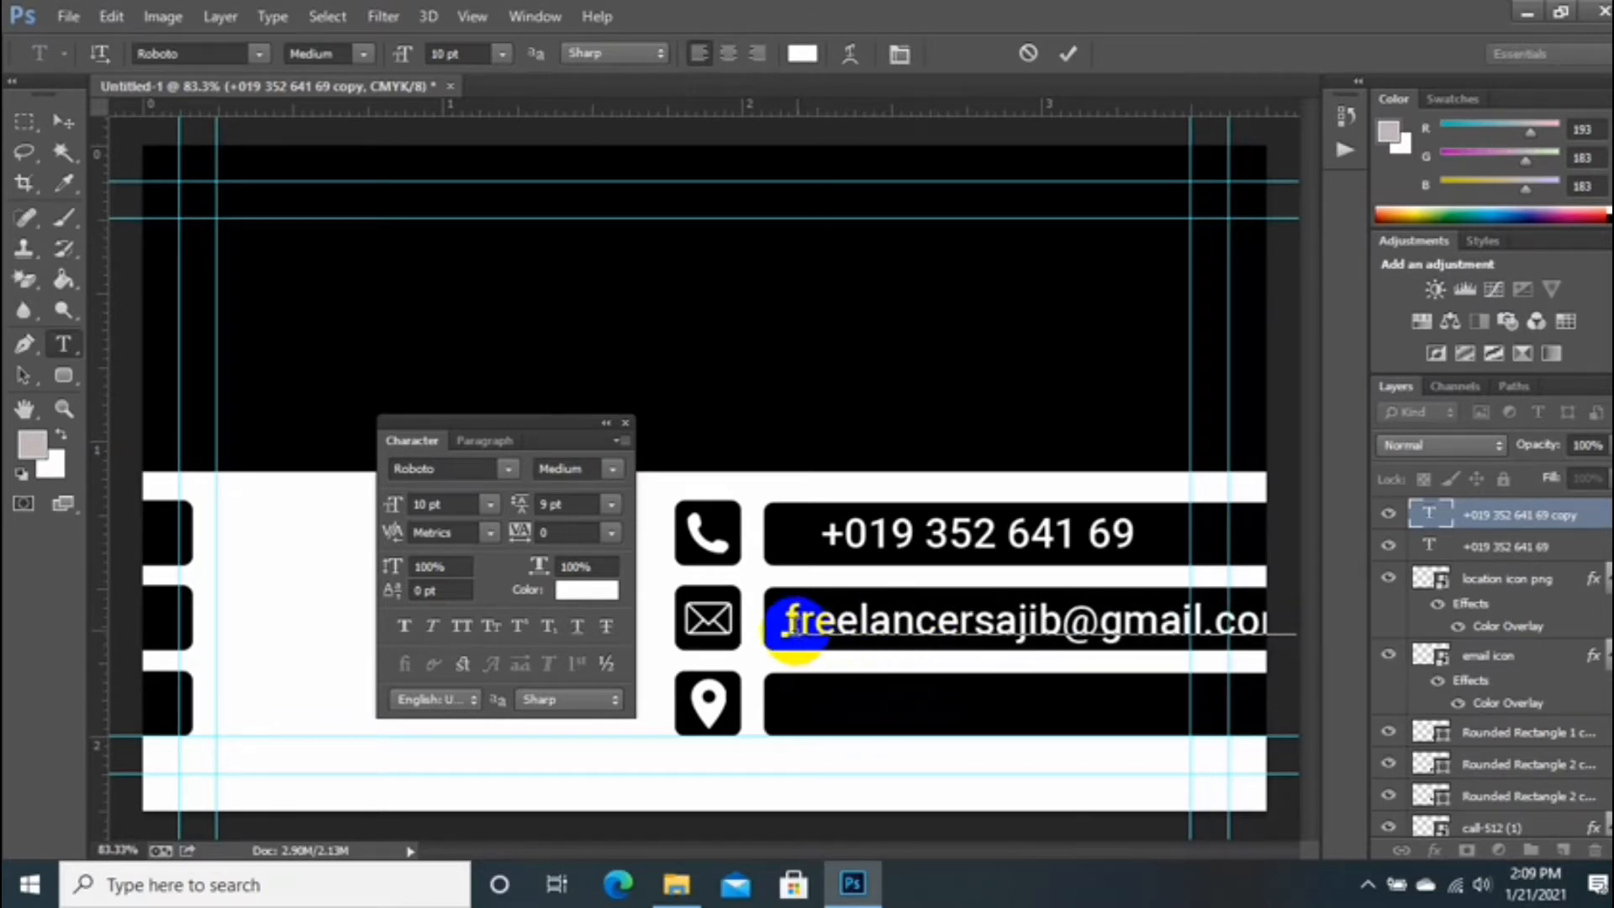
left_click_drag(779, 624, 1563, 658)
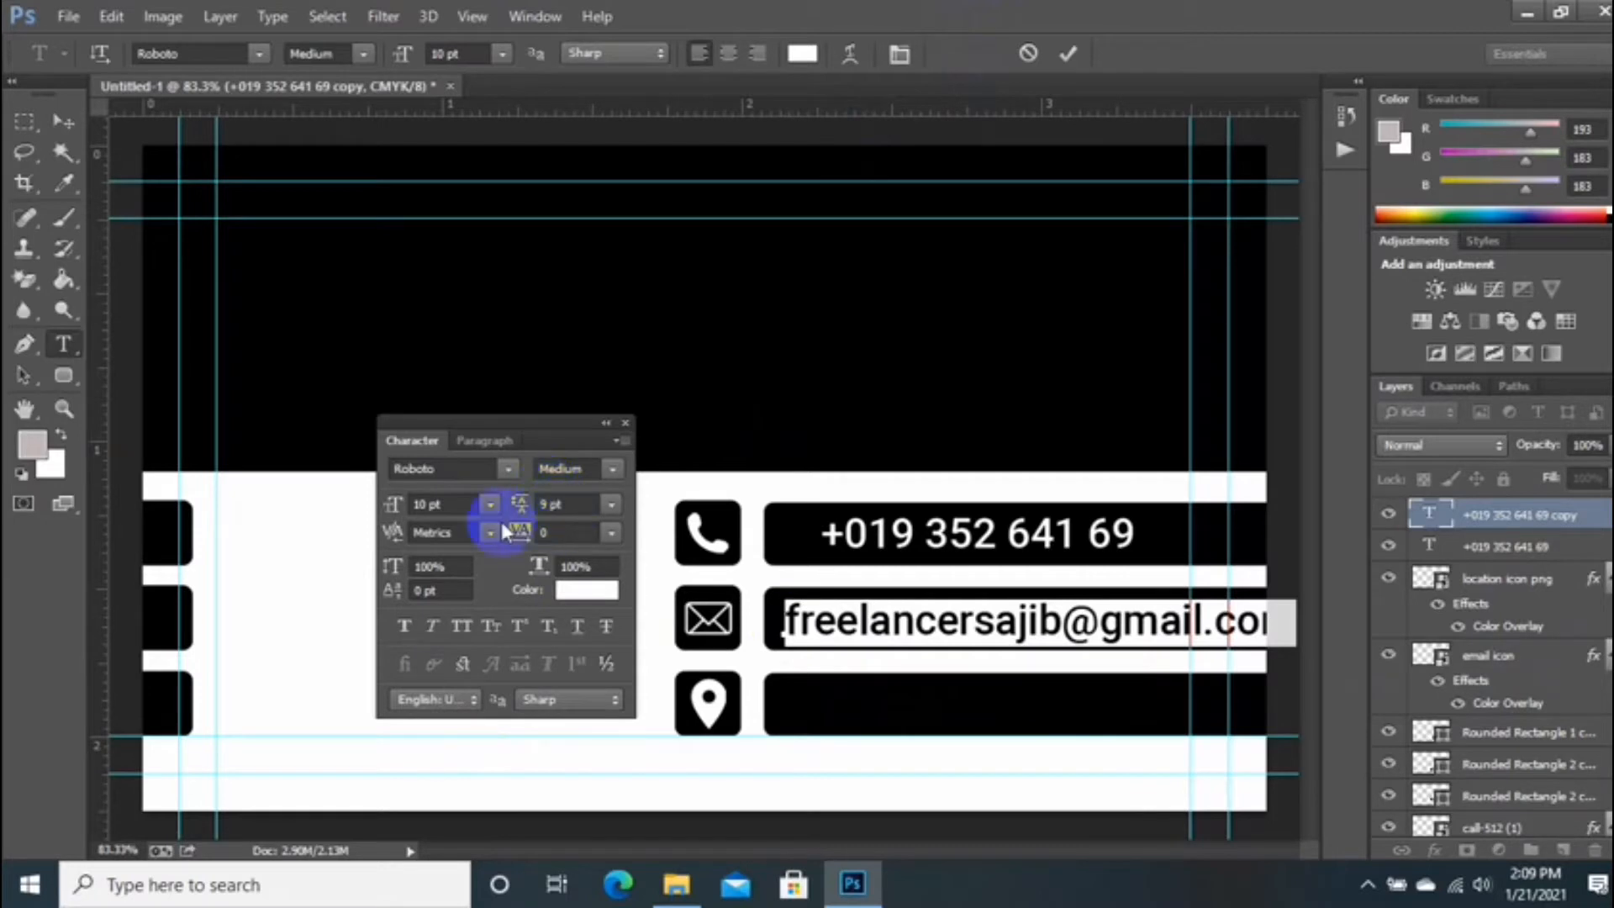
type("8")
key("Return")
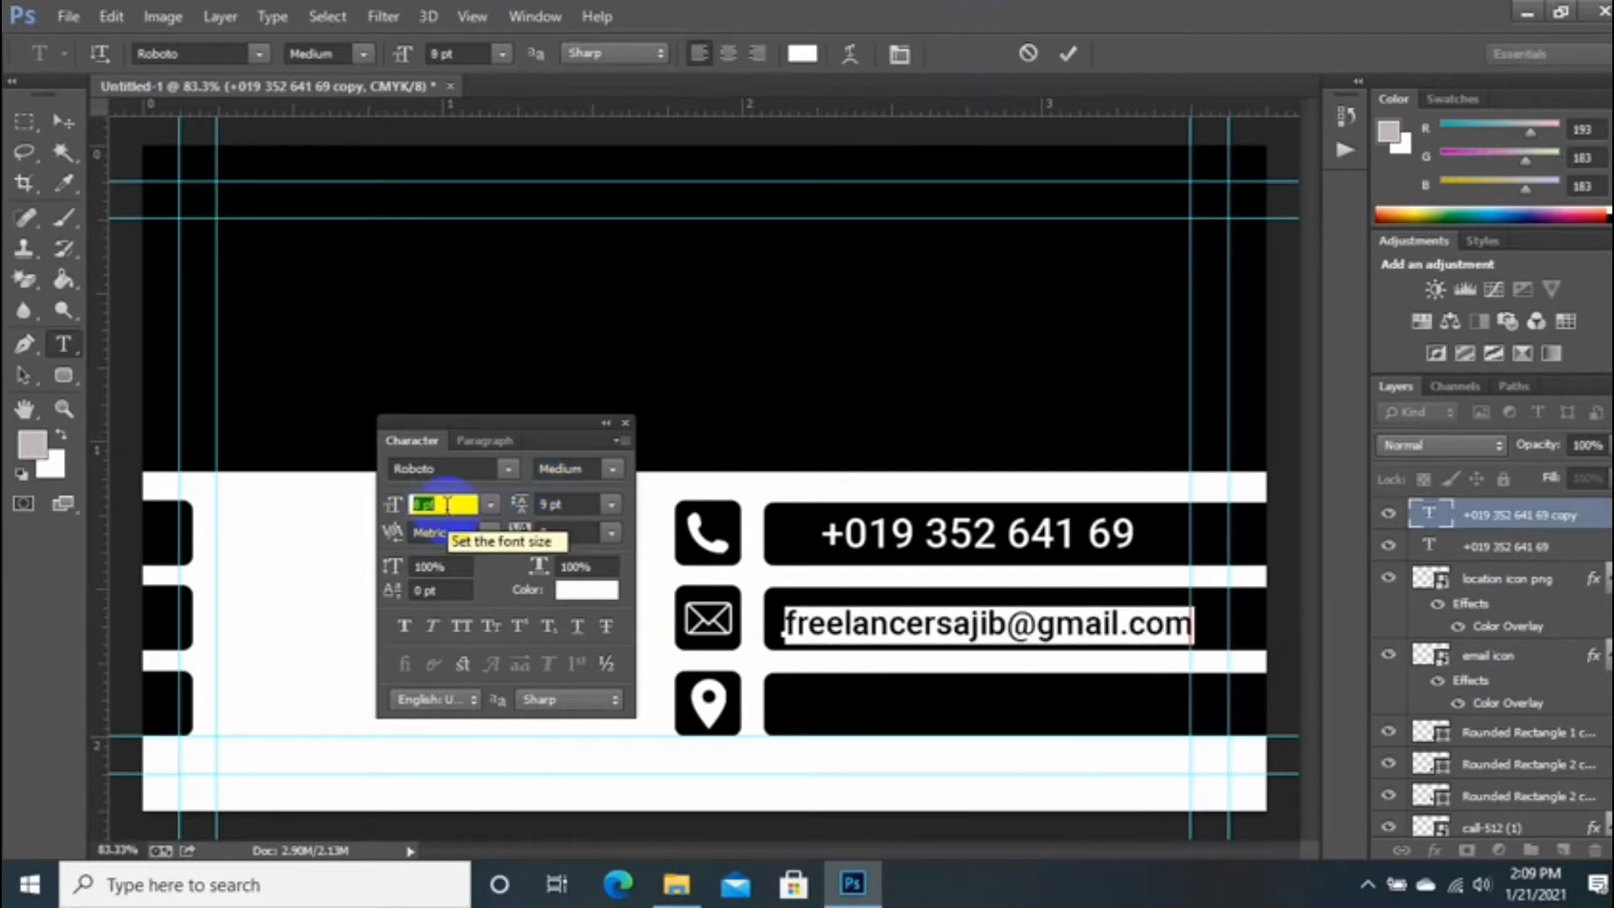
left_click_drag(865, 674, 862, 669)
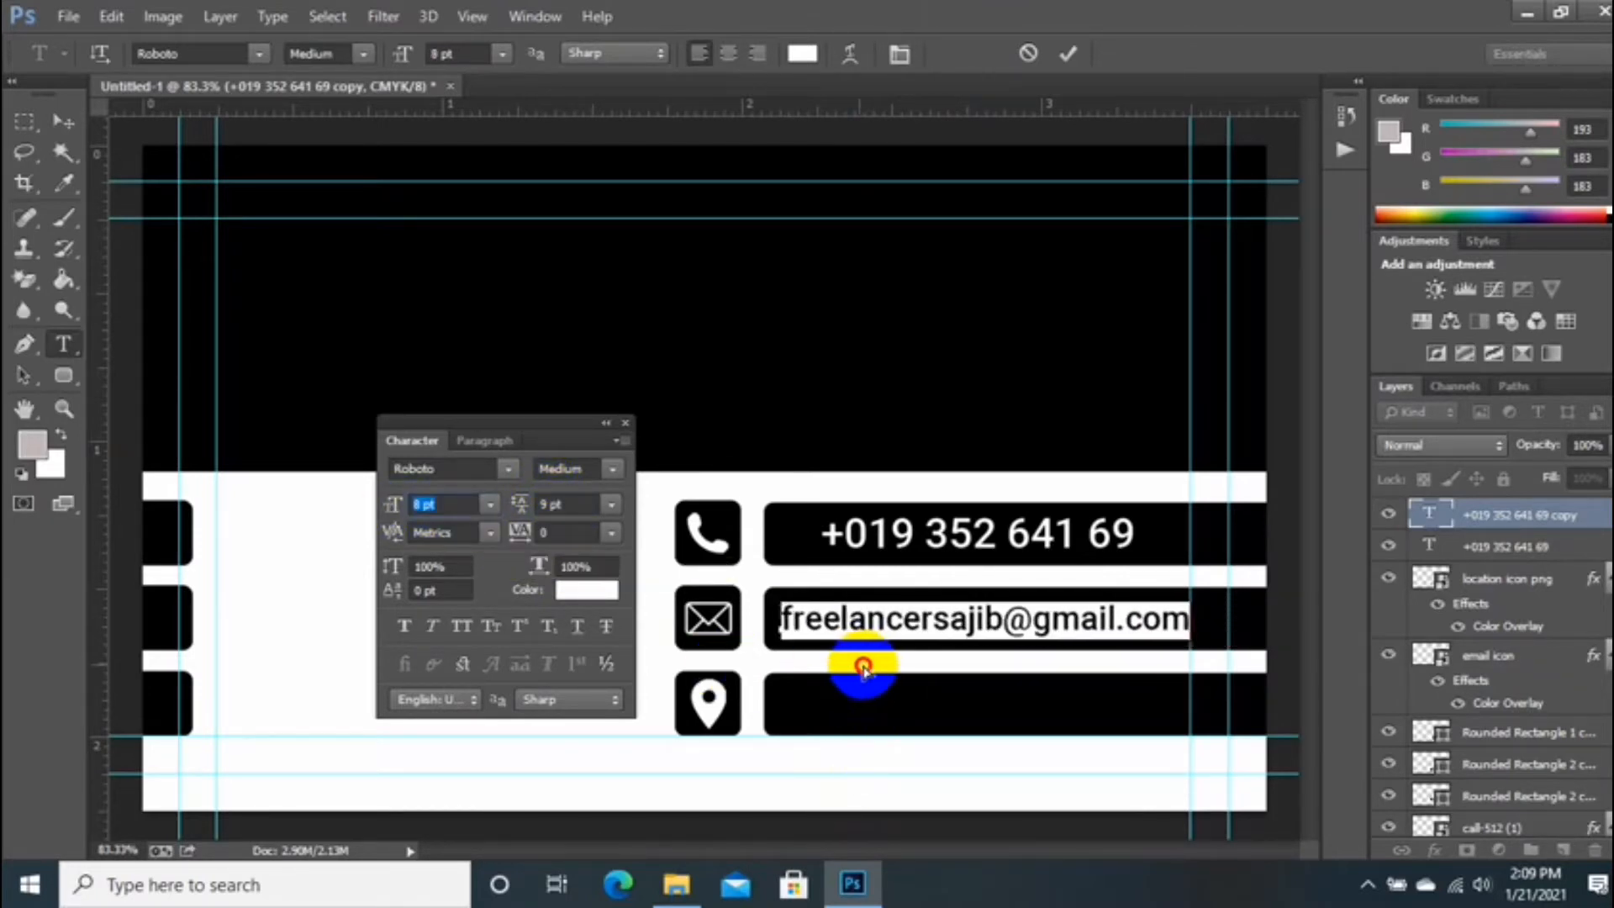
left_click(1064, 57)
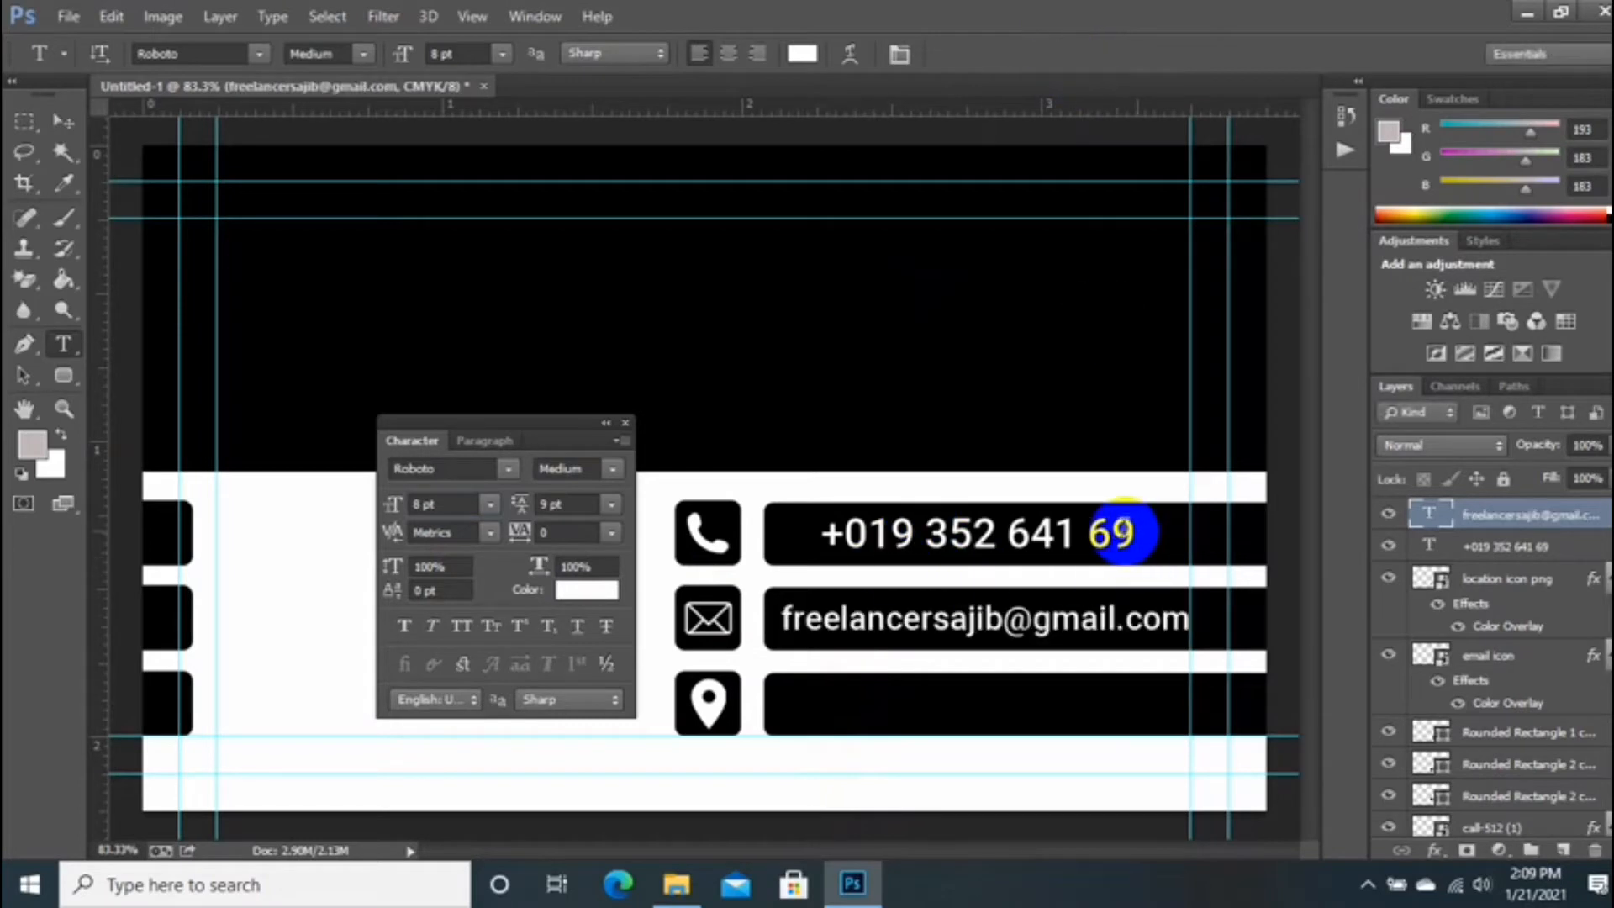
Step: Make the phone number 8 pt, align it left with a guide, and copy the e-mail down
left_click_drag(1124, 532, 821, 540)
left_click_drag(1131, 535, 734, 535)
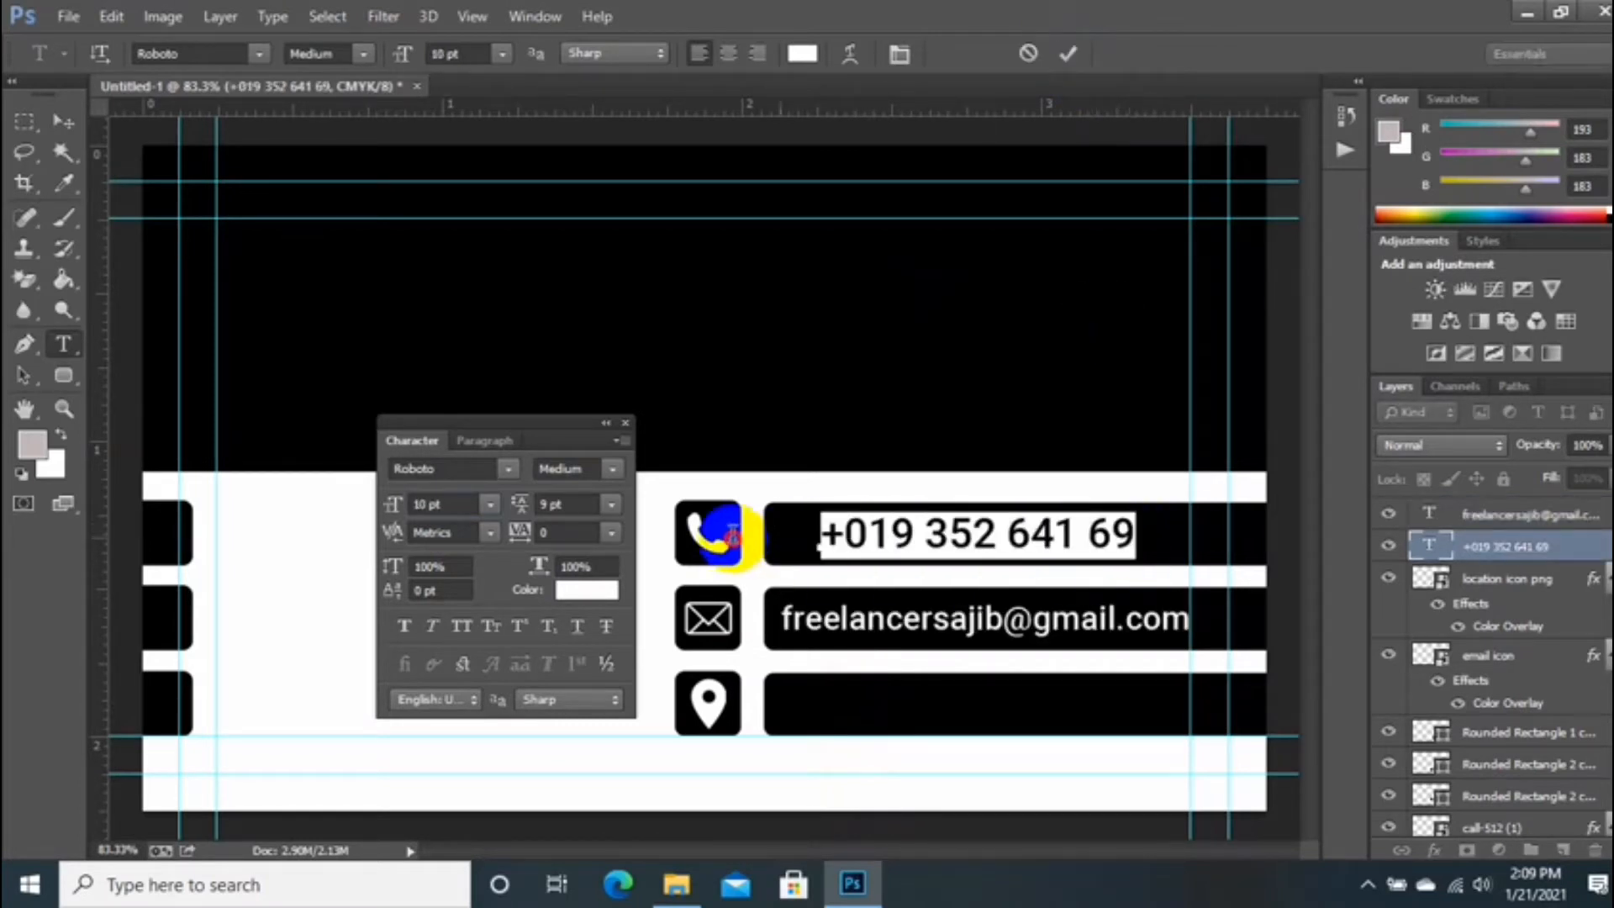
left_click(488, 505)
left_click(461, 178)
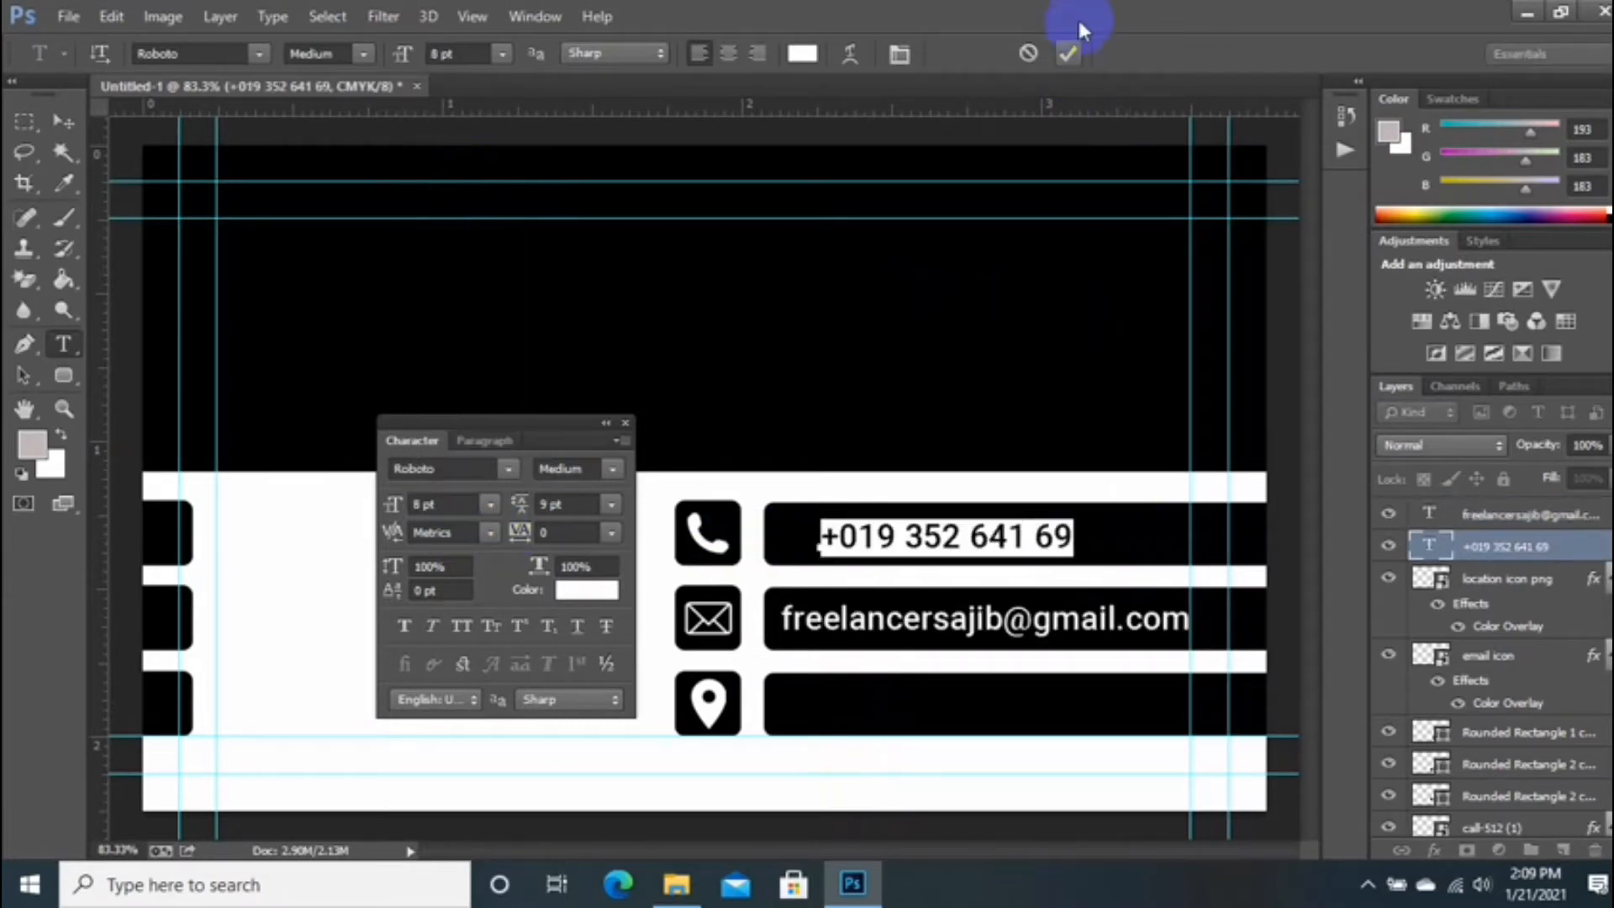
left_click(1067, 54)
left_click(63, 121)
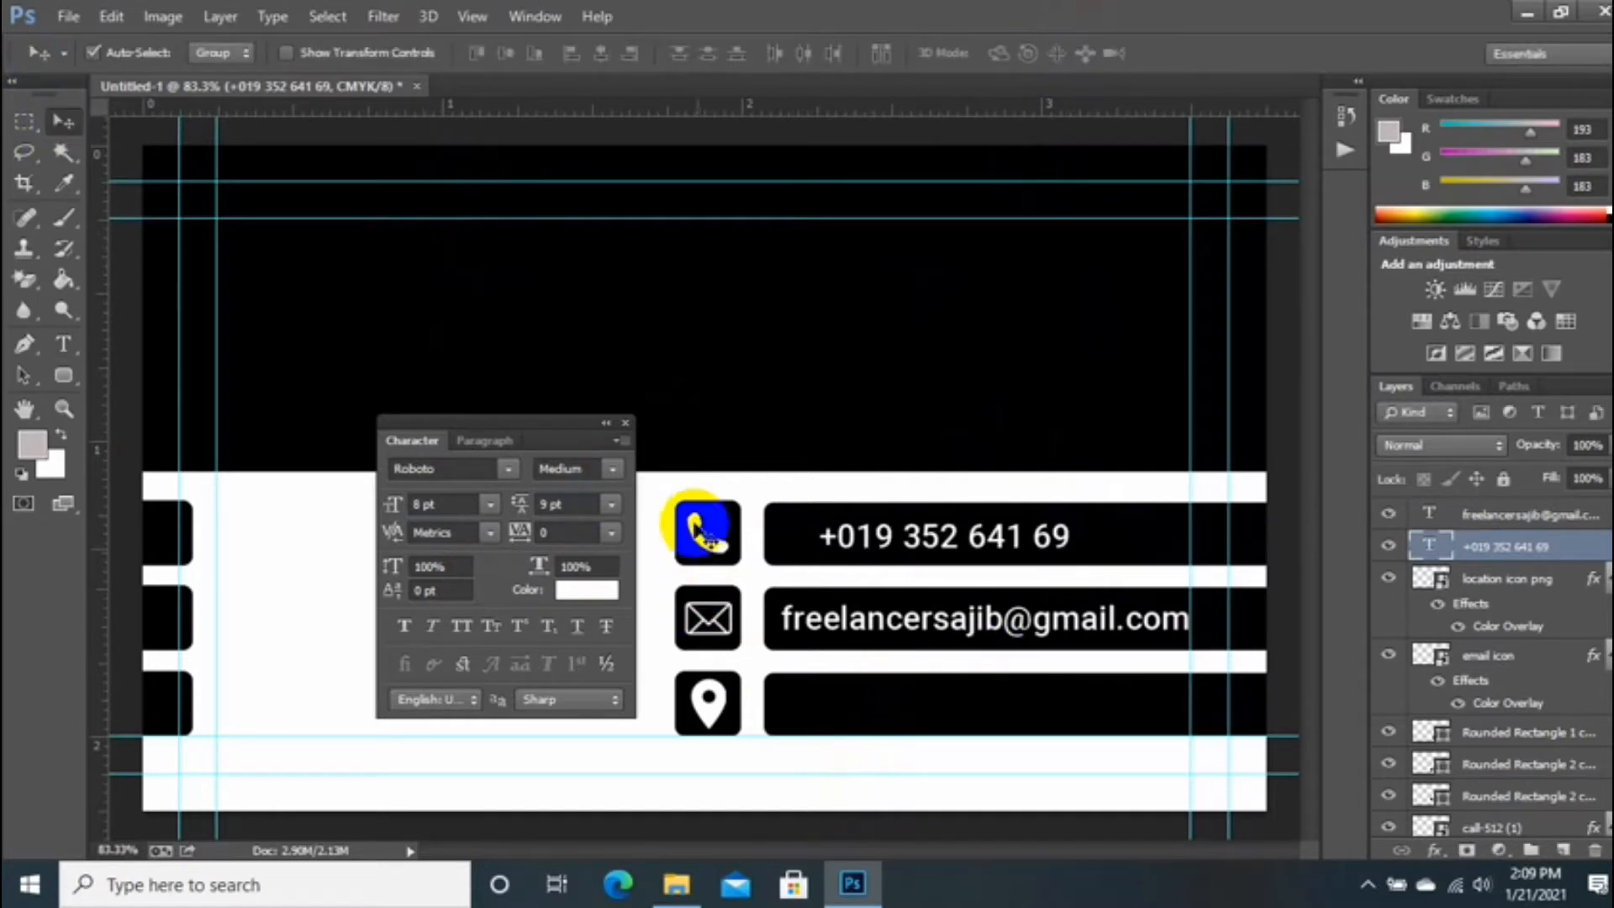
left_click_drag(892, 545, 858, 551)
left_click_drag(101, 549, 786, 748)
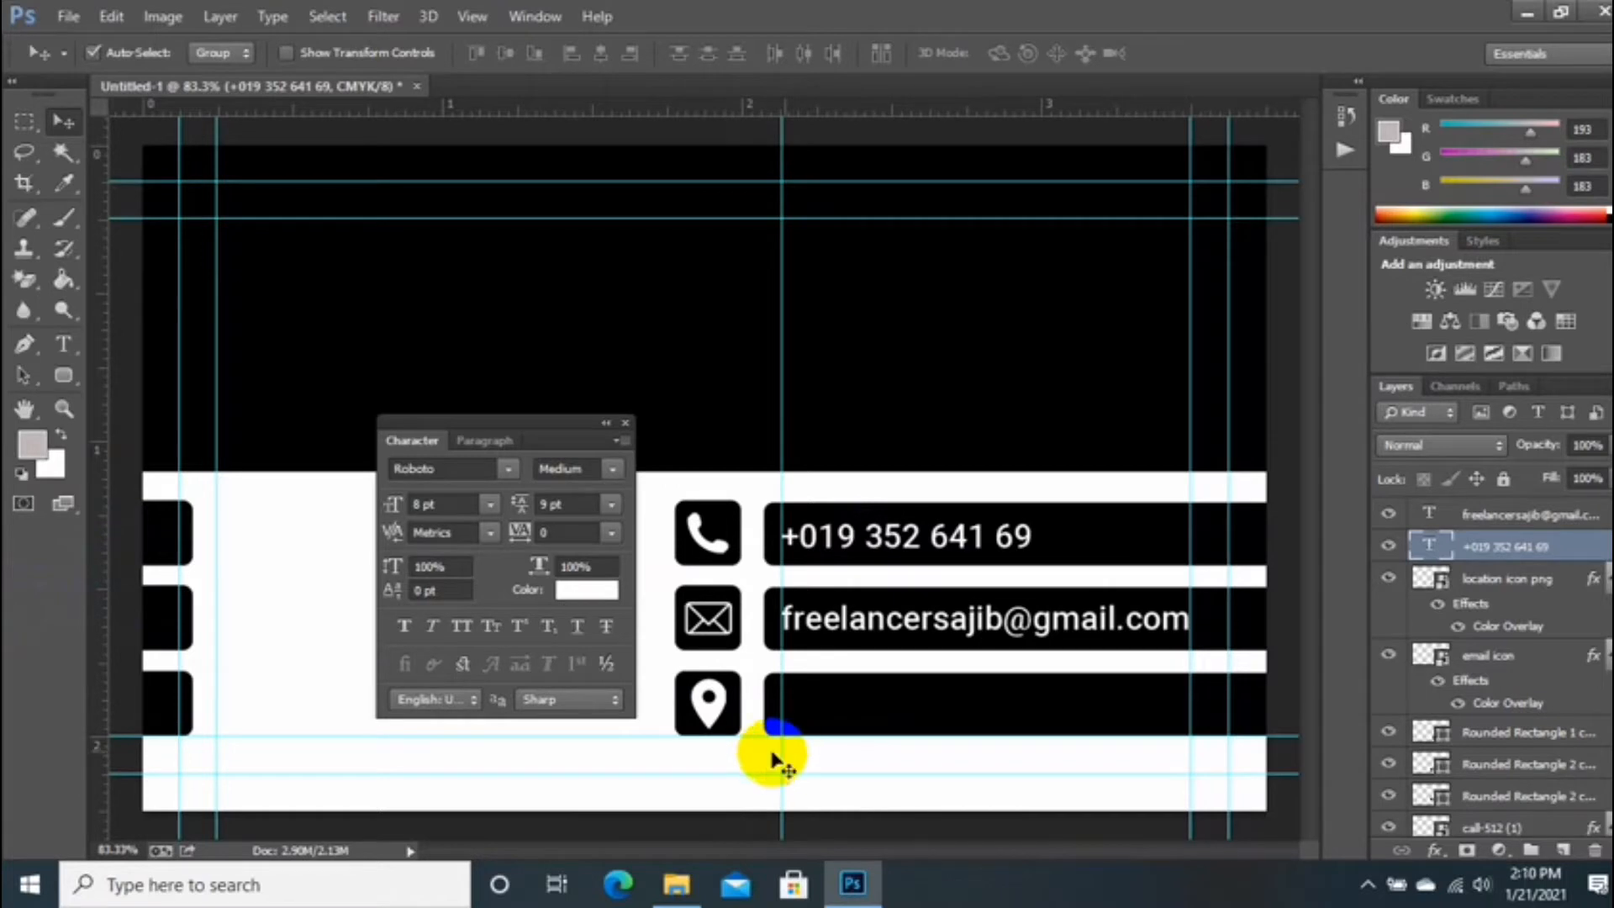
left_click_drag(912, 626, 919, 714)
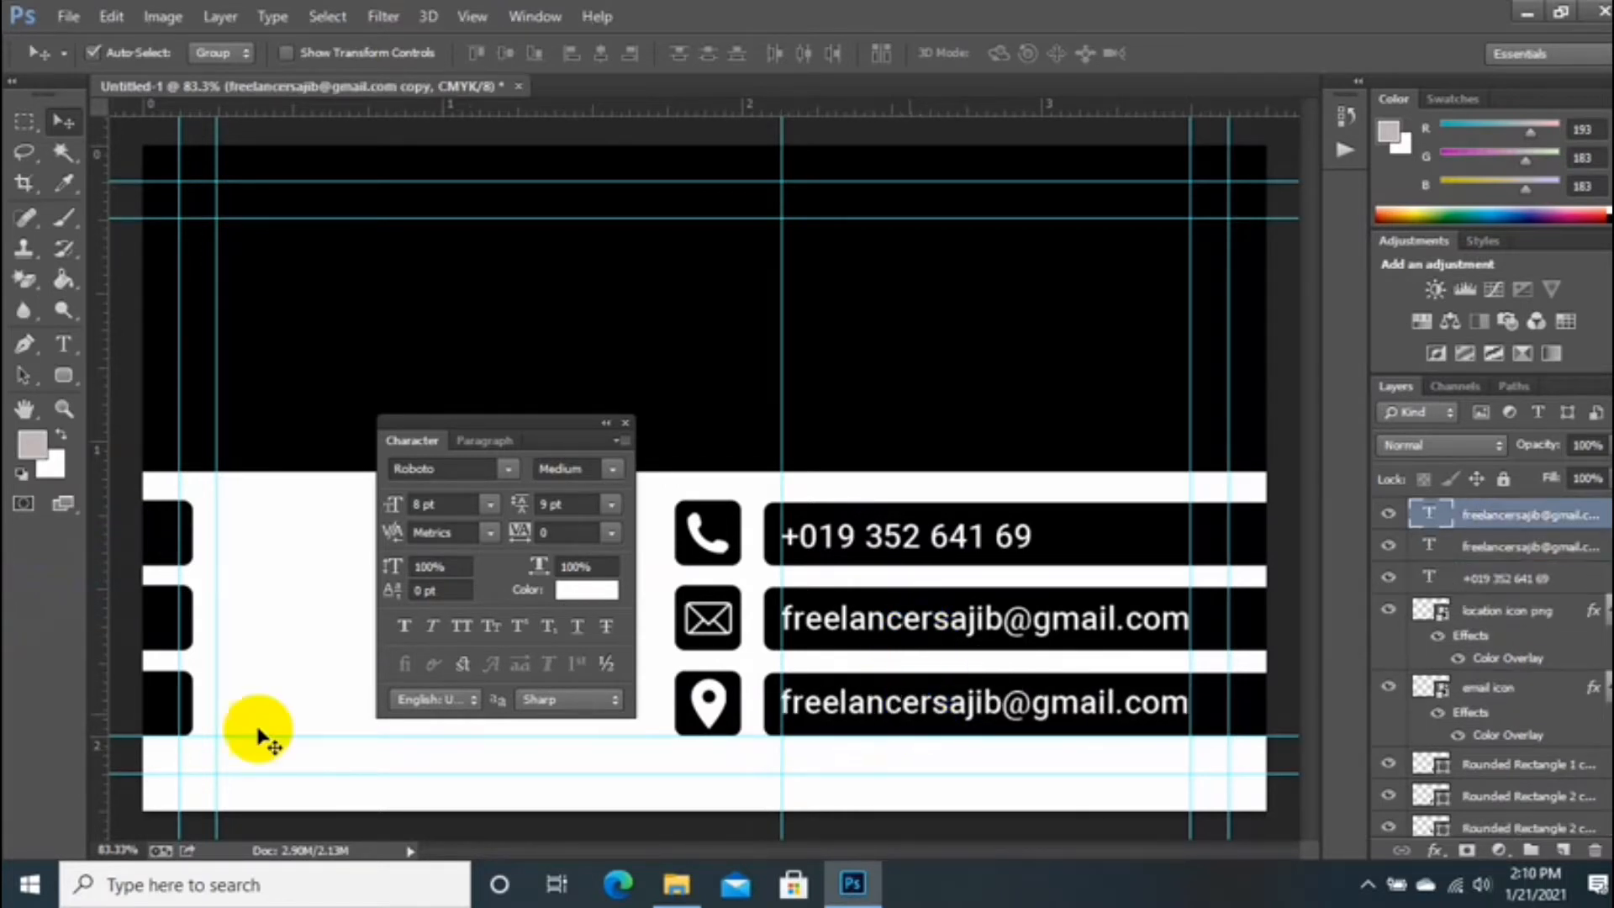
Step: Replace the third bar's copied text with the street address and commit it
left_click(63, 343)
left_click(785, 702)
left_click(1186, 704)
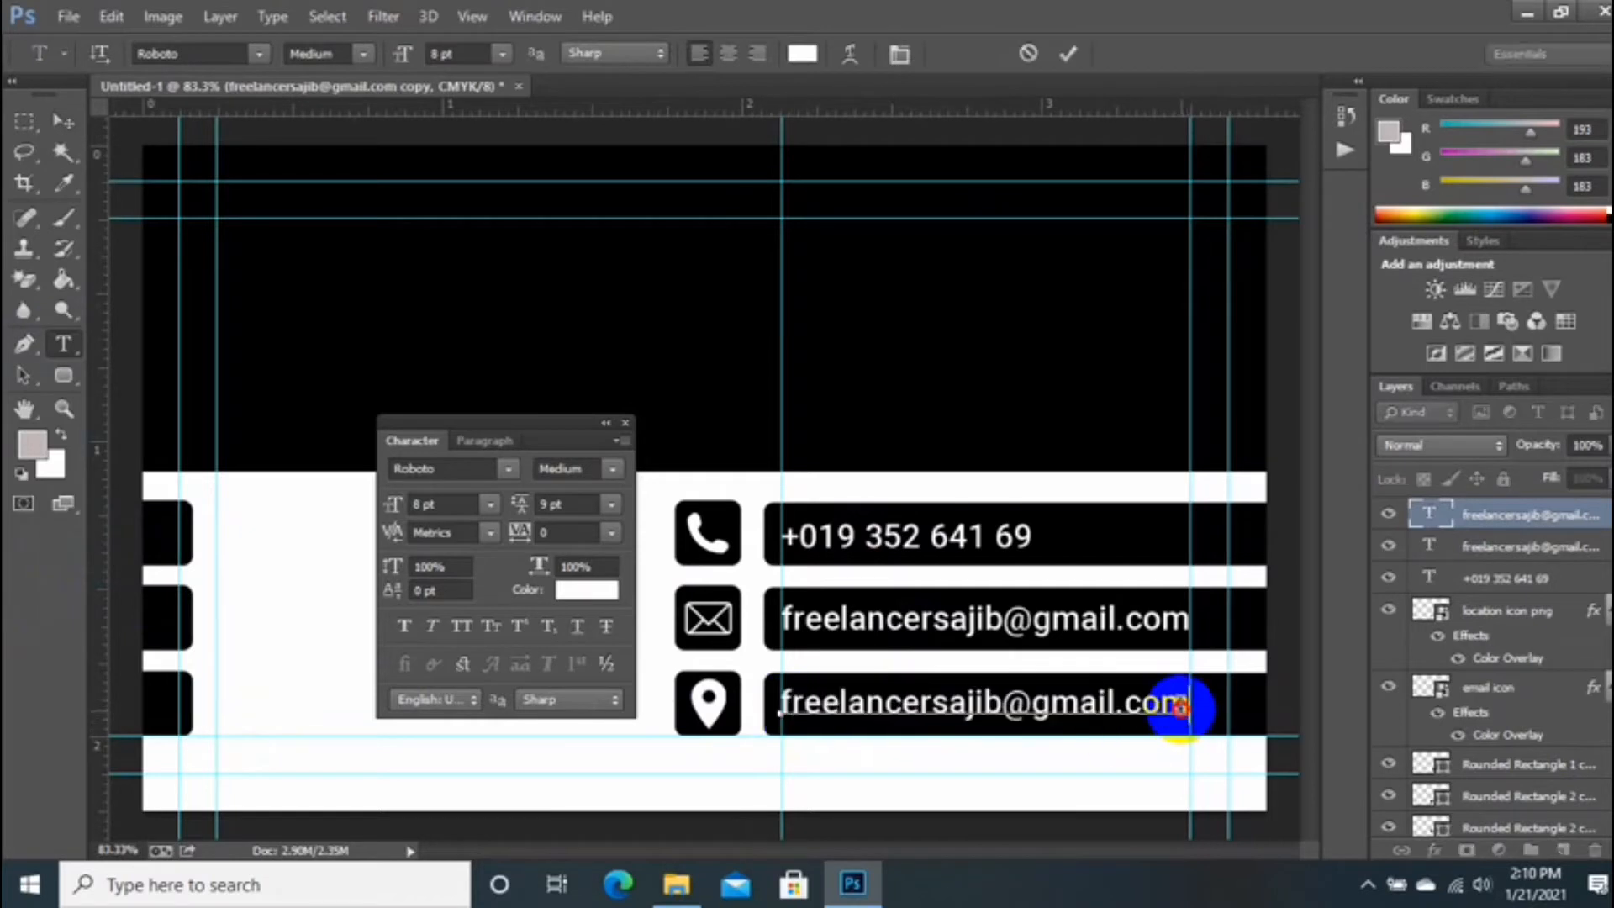
left_click_drag(1181, 706, 715, 753)
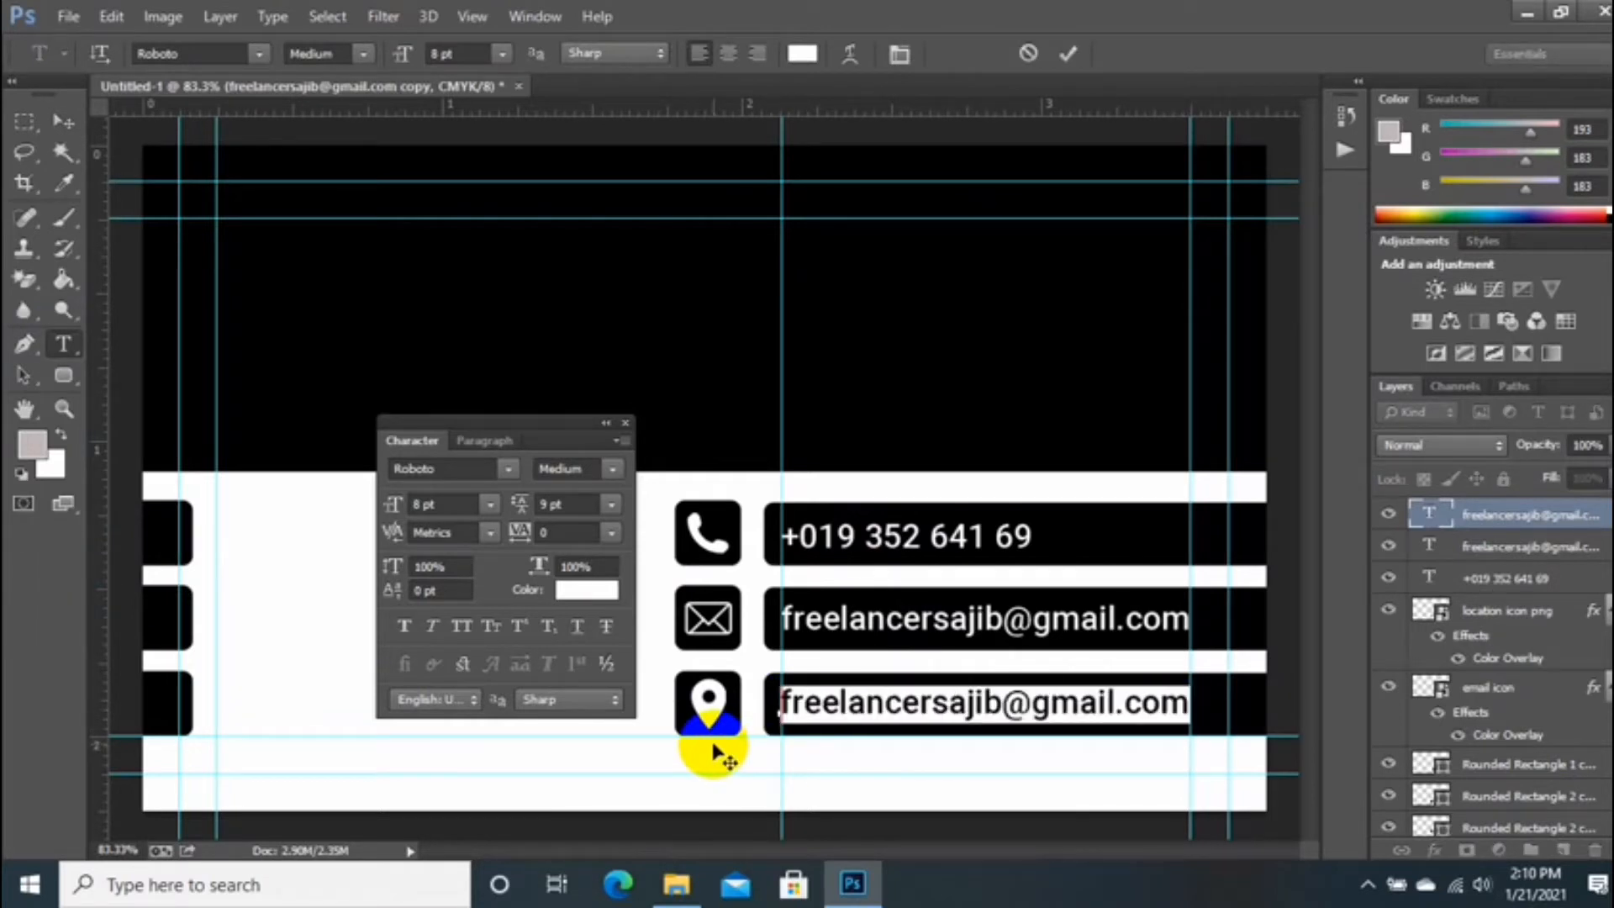
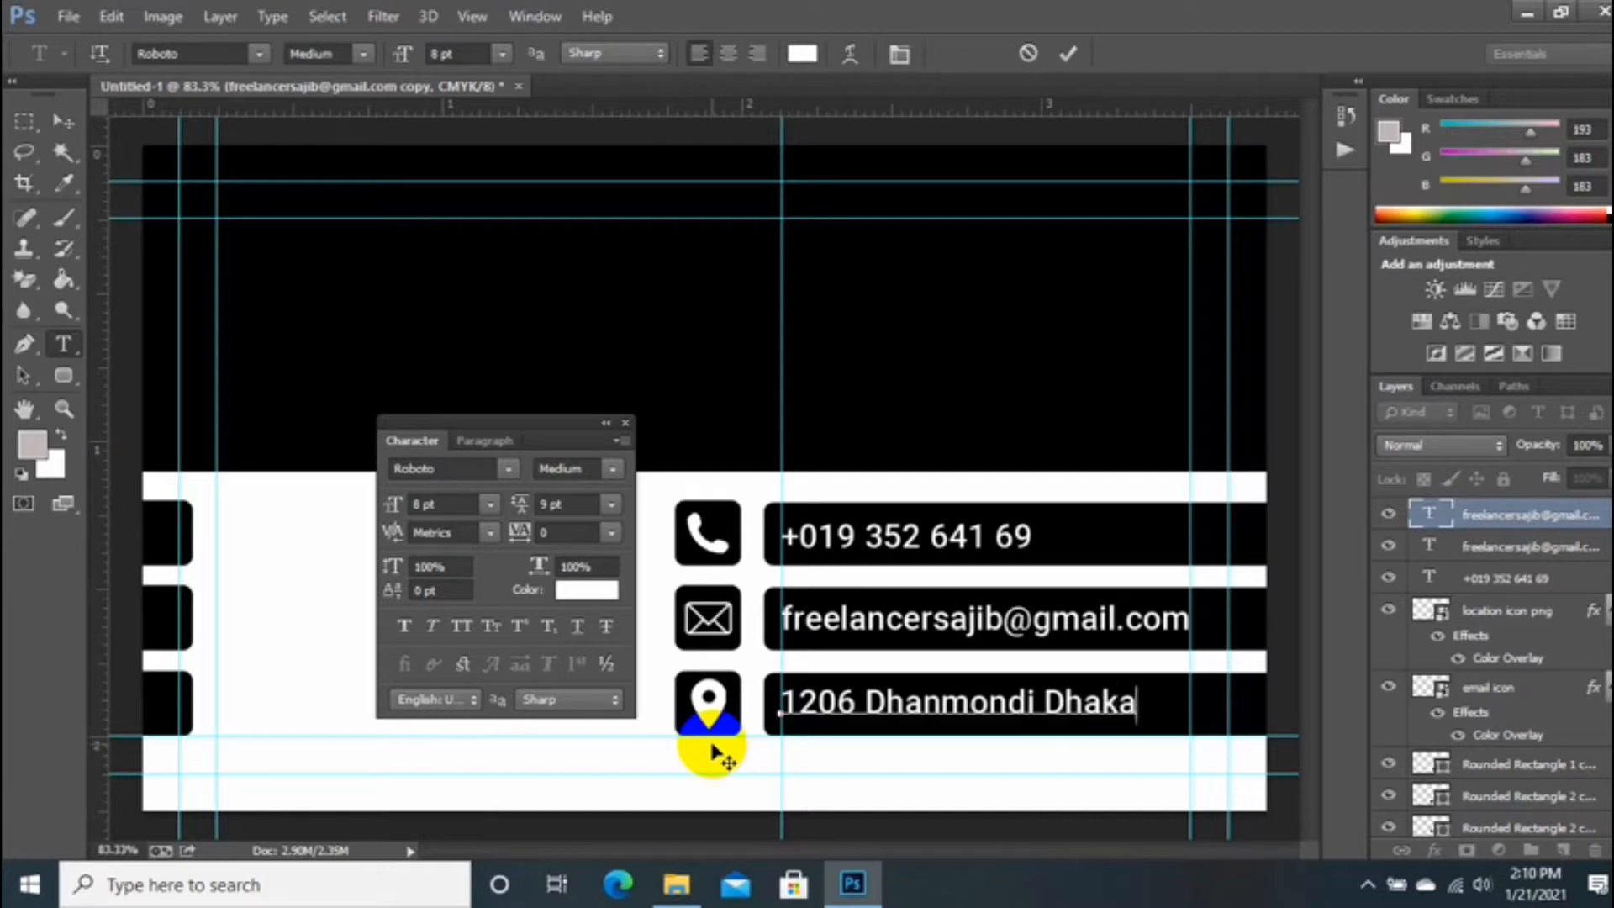
left_click(866, 709)
key("BackSpace")
type(",")
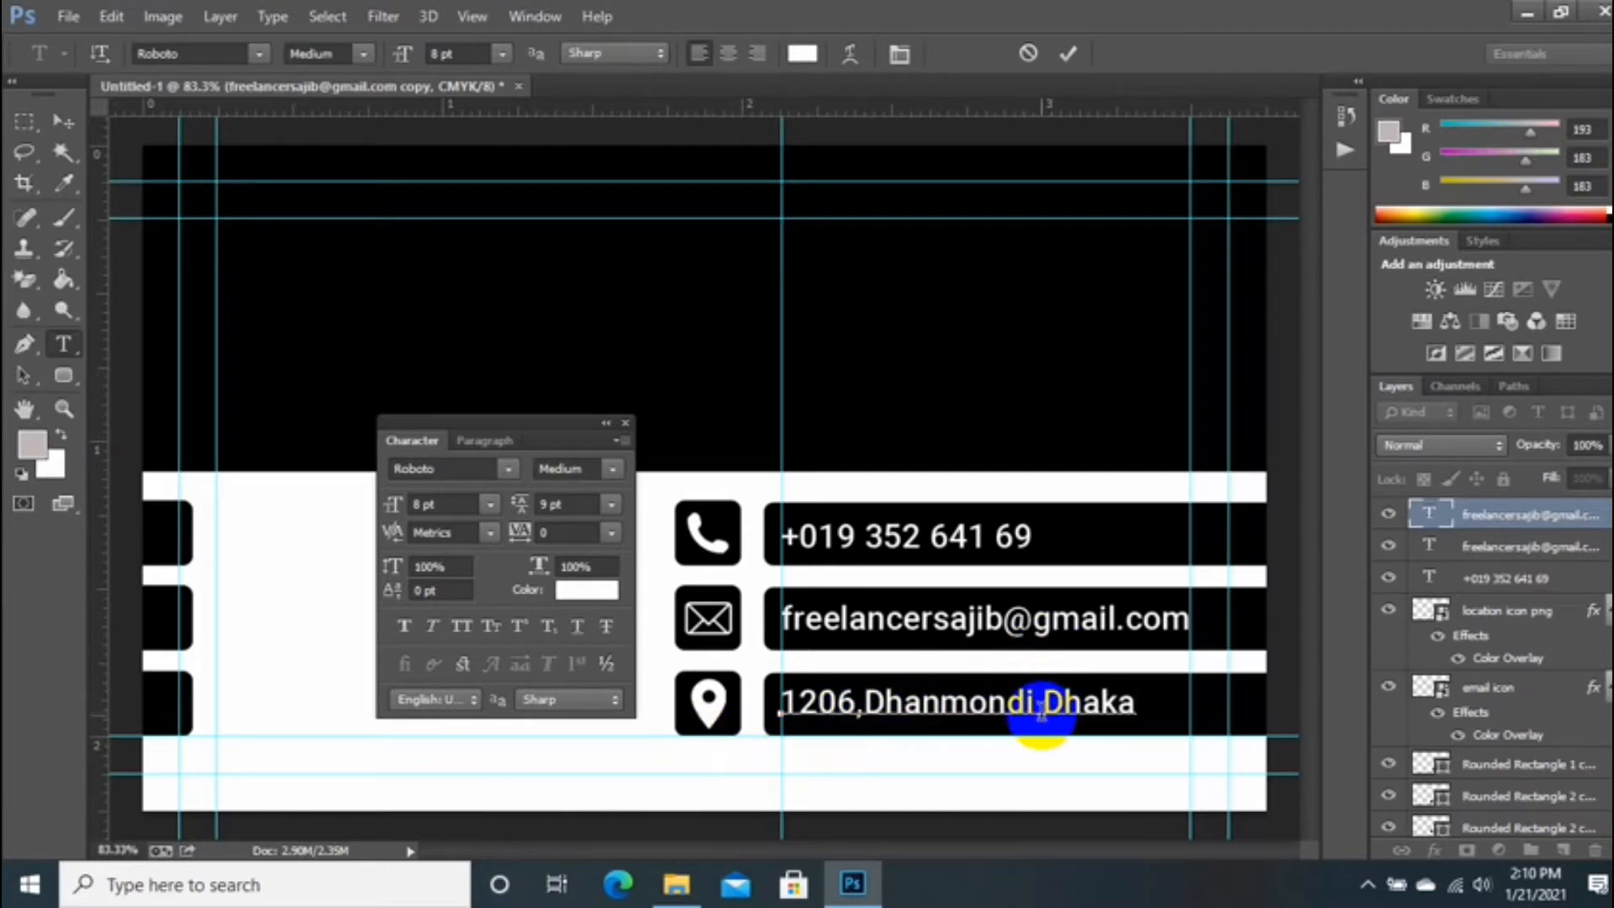
left_click(1069, 54)
Step: Close the Character panel and drag the centre vertical guide off the canvas
left_click(627, 423)
scroll(706, 467, "down", 2)
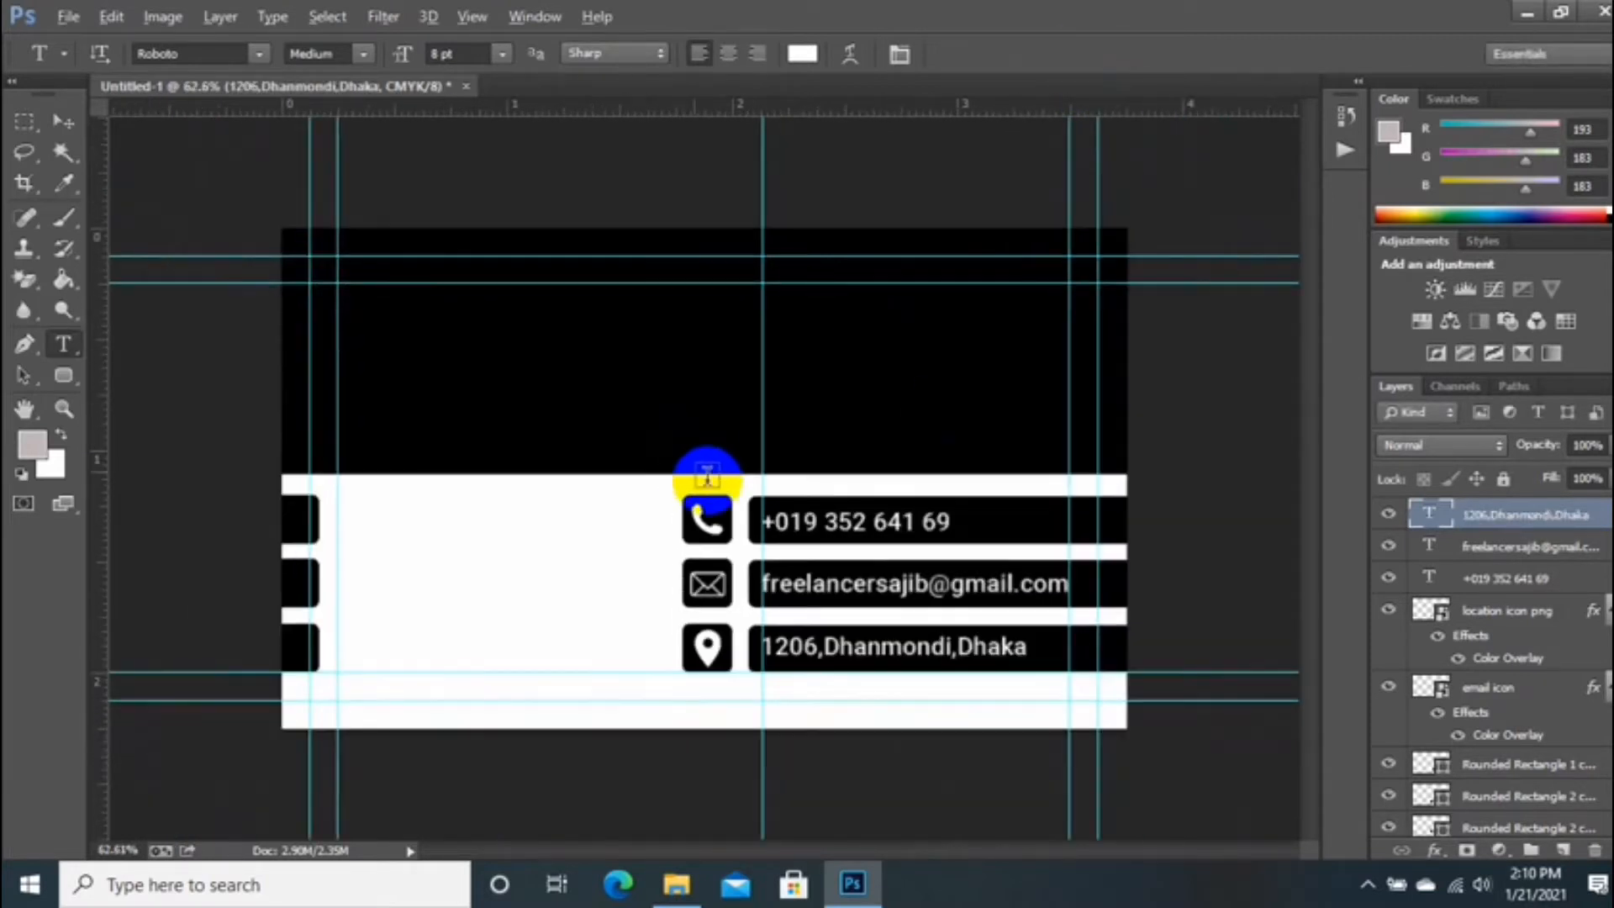
left_click(63, 122)
left_click_drag(761, 461, 90, 533)
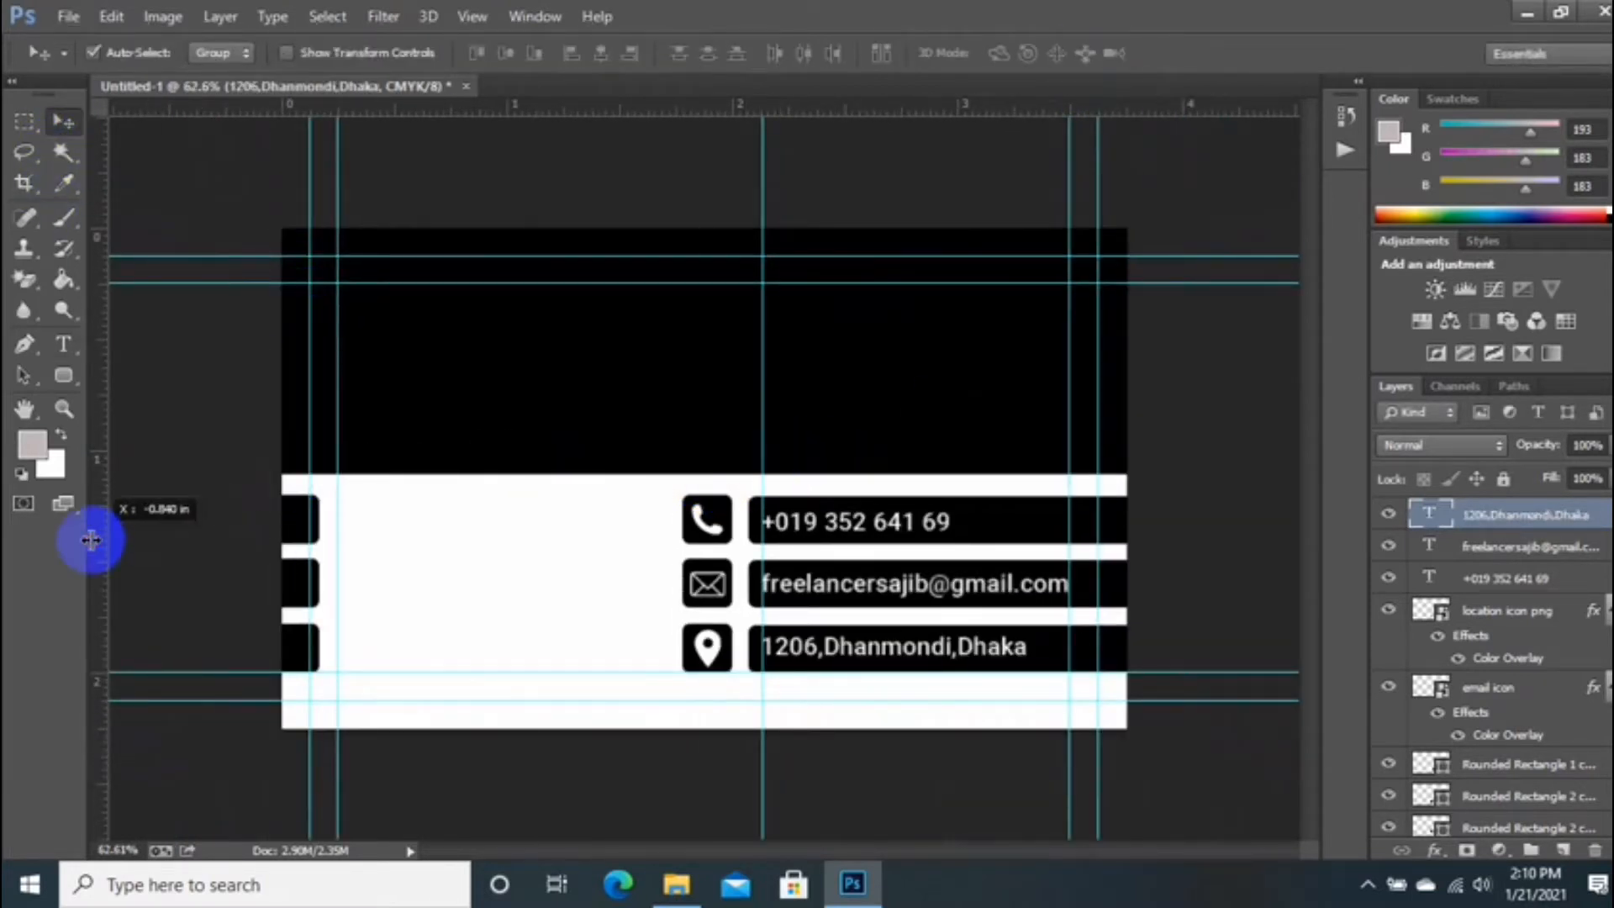
scroll(541, 538, "down", 4)
scroll(539, 549, "up", 4)
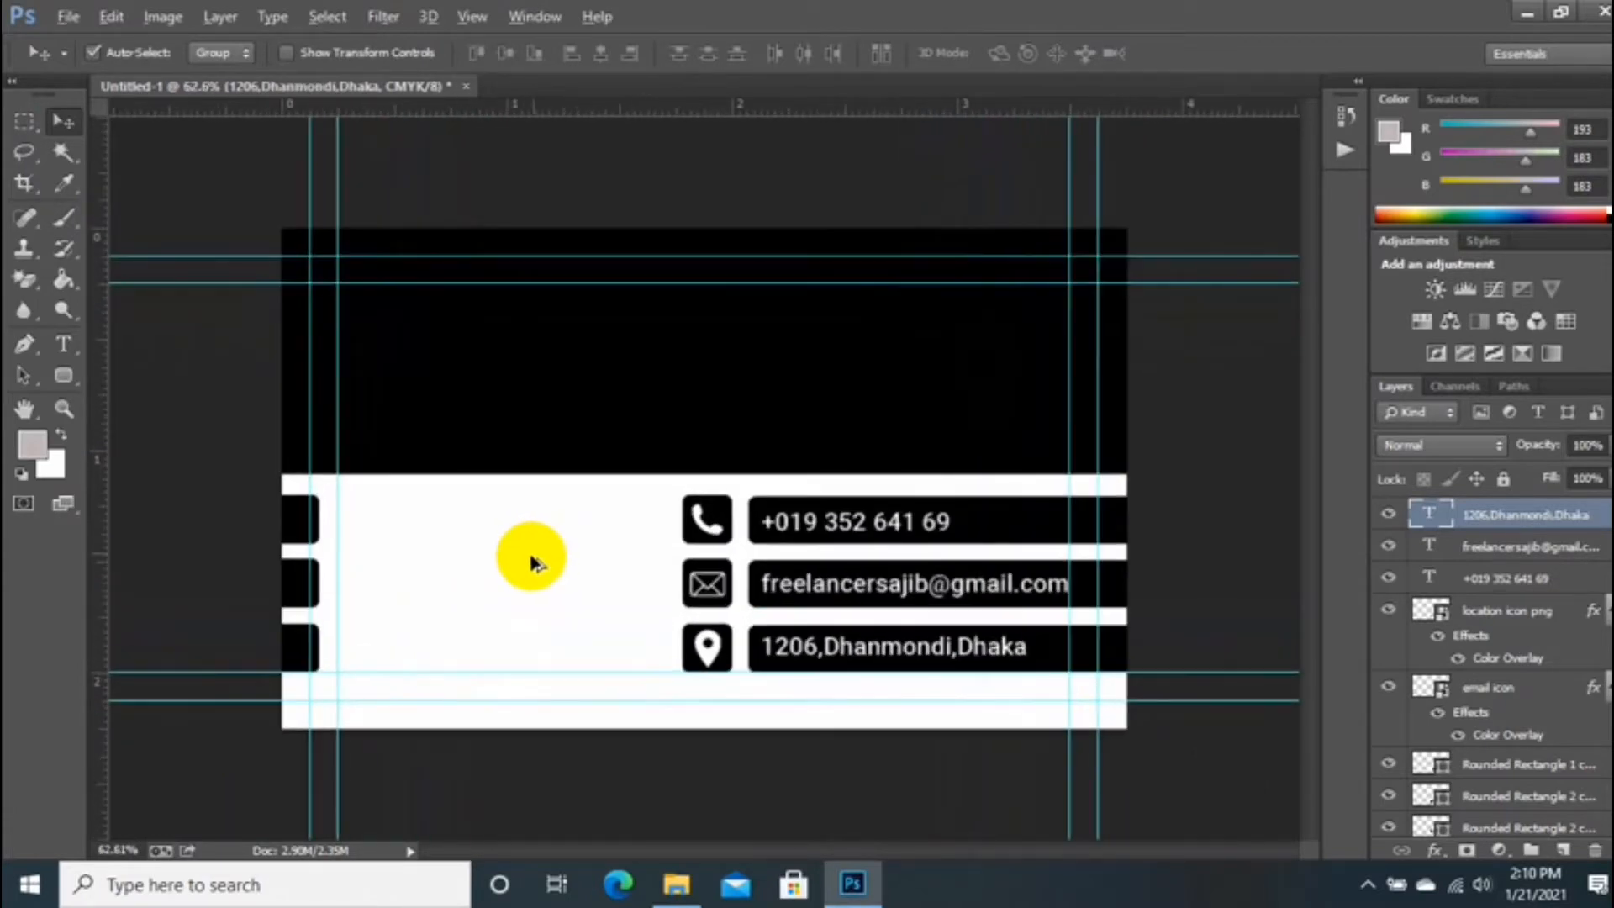
Step: Place the qr code image onto the card, scaled small in the white area
left_click(677, 885)
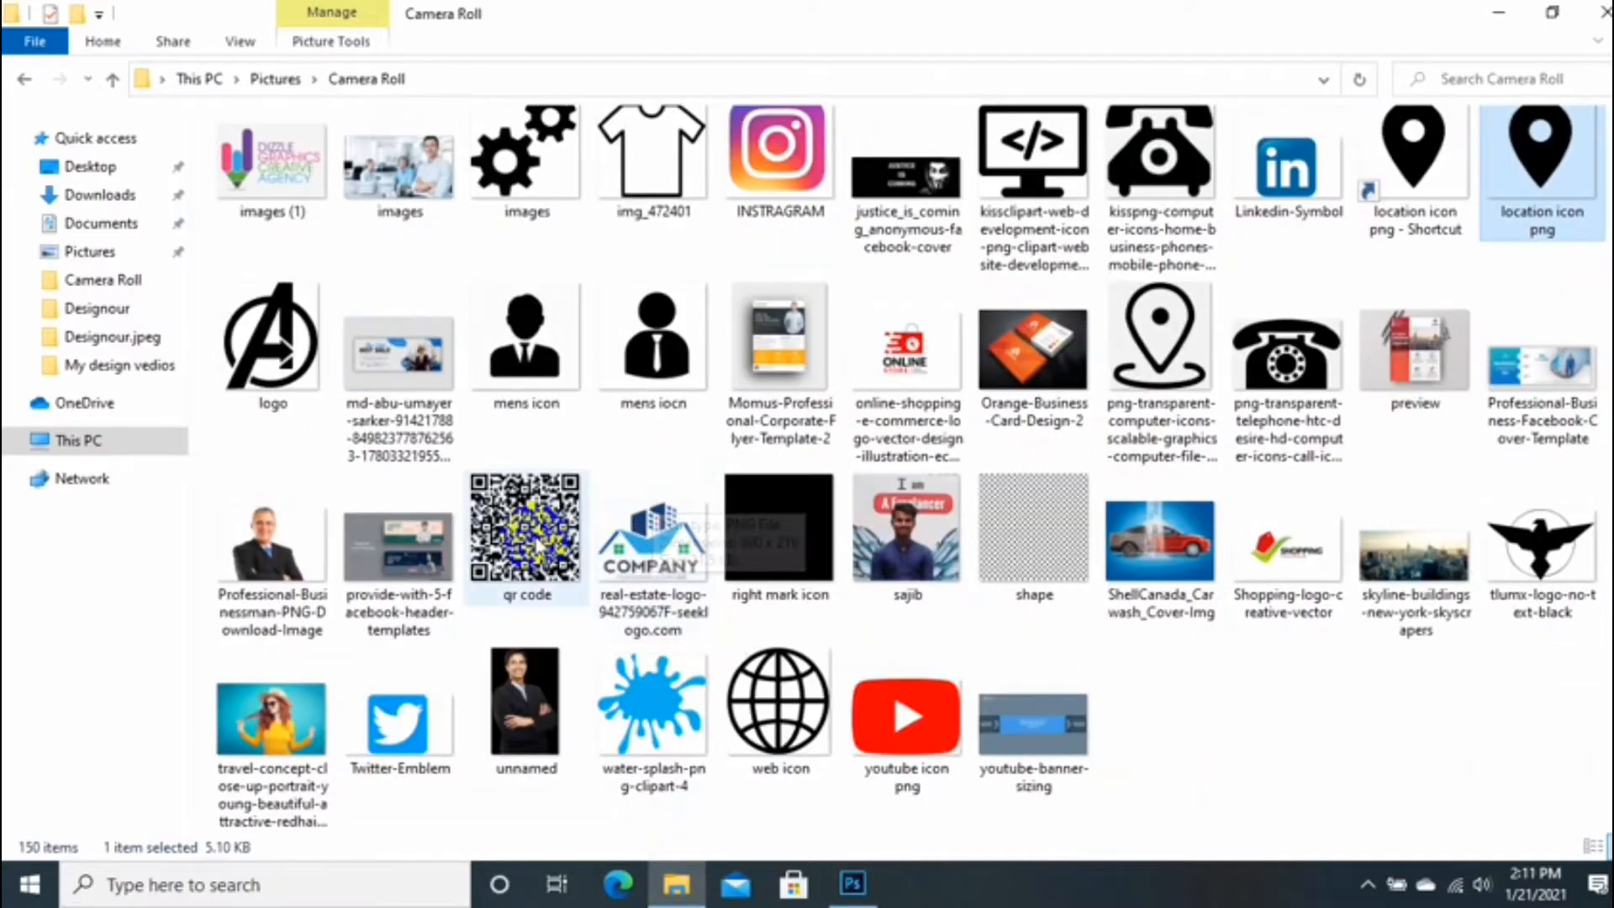
left_click_drag(425, 504, 485, 652)
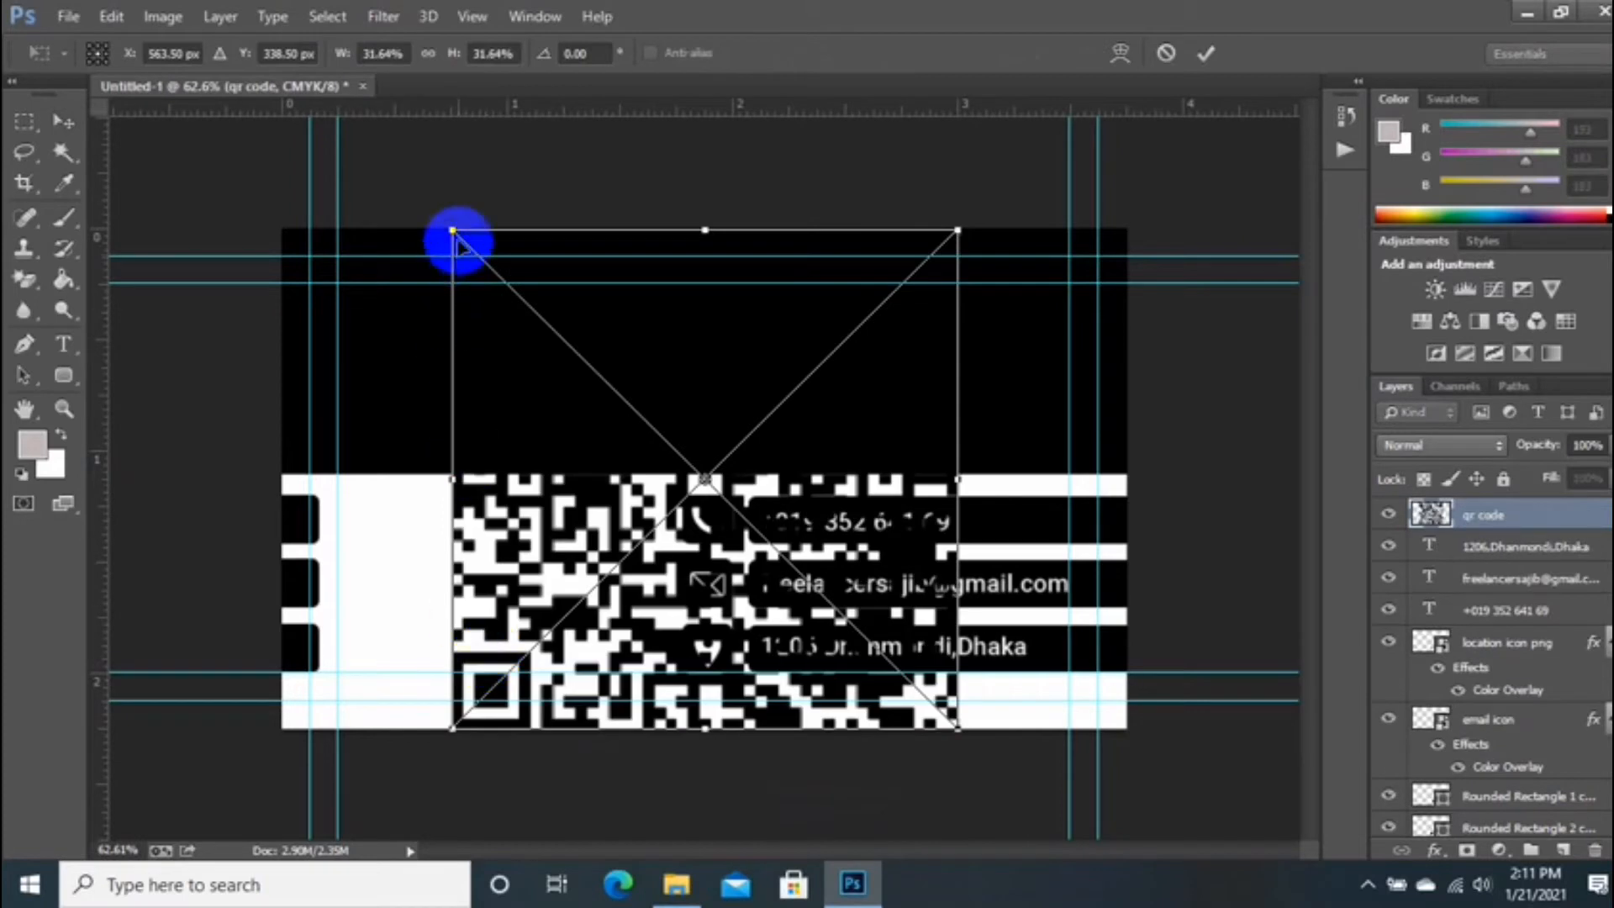
left_click_drag(458, 238, 448, 584)
left_click_drag(517, 629, 499, 617)
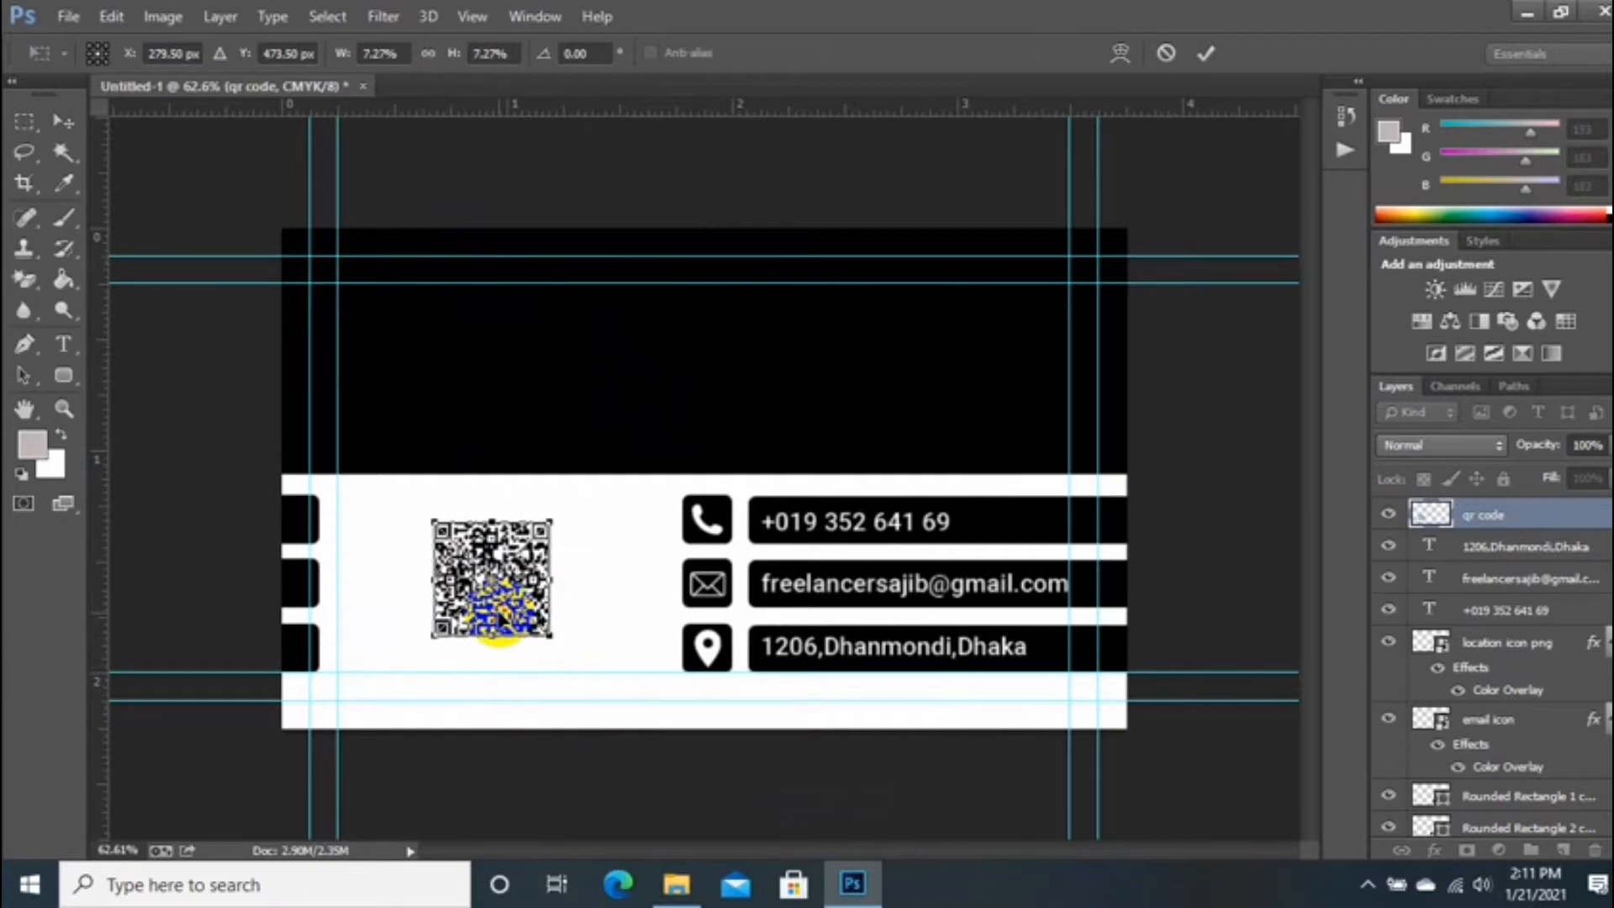
key("Return")
Step: Draw a square frame around the QR code with no fill and a black 1.5 pt stroke
left_click(64, 378)
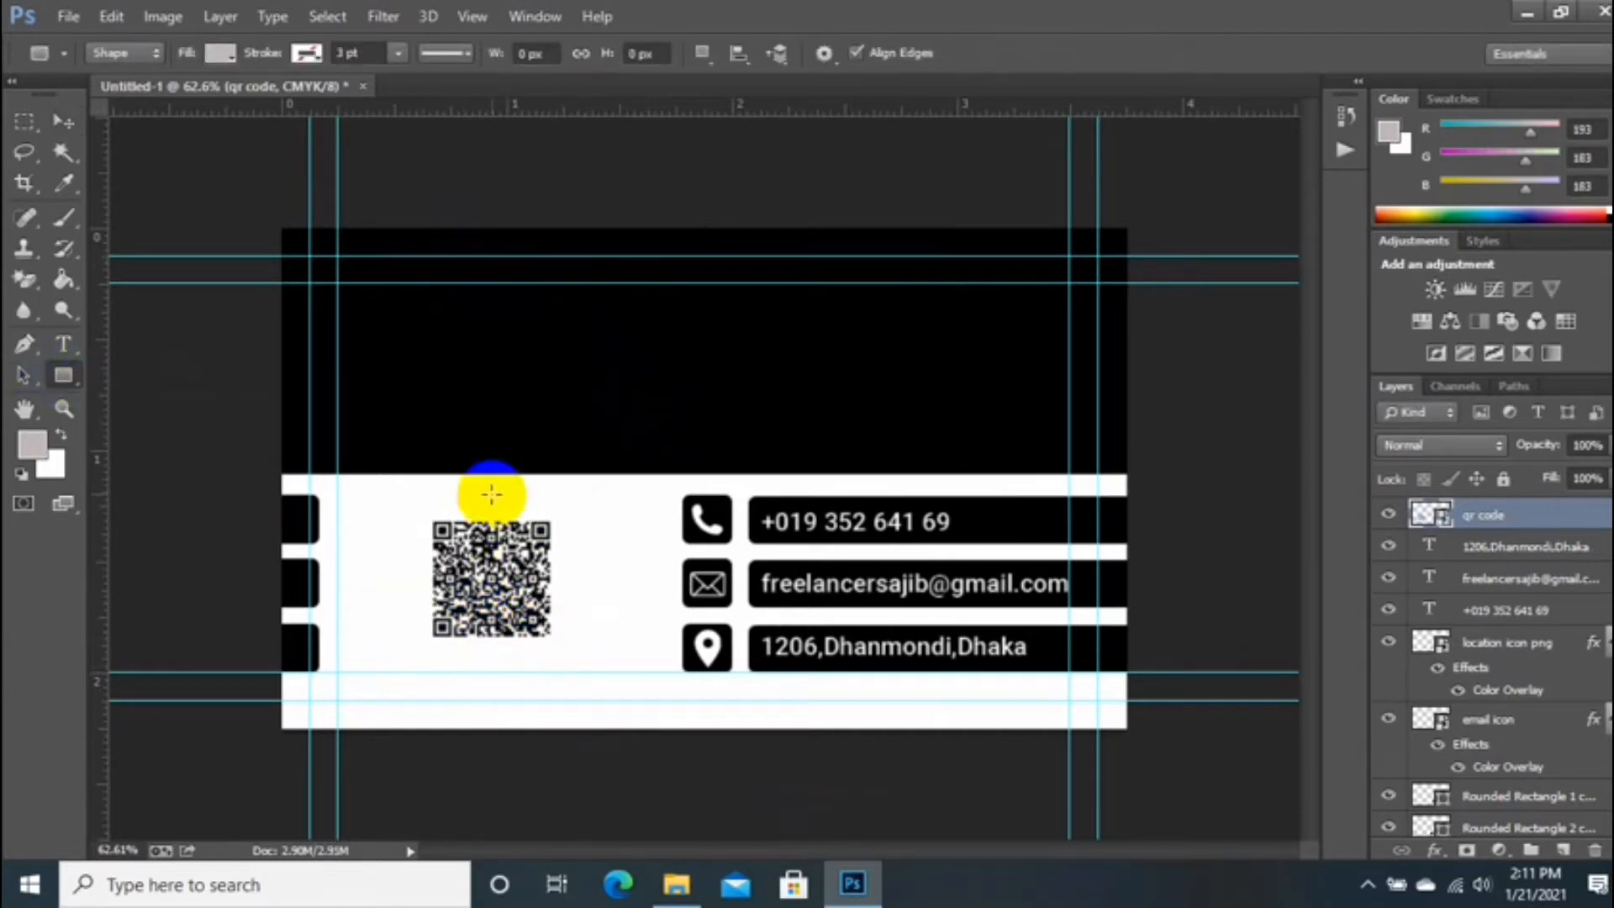
left_click_drag(427, 513, 563, 648)
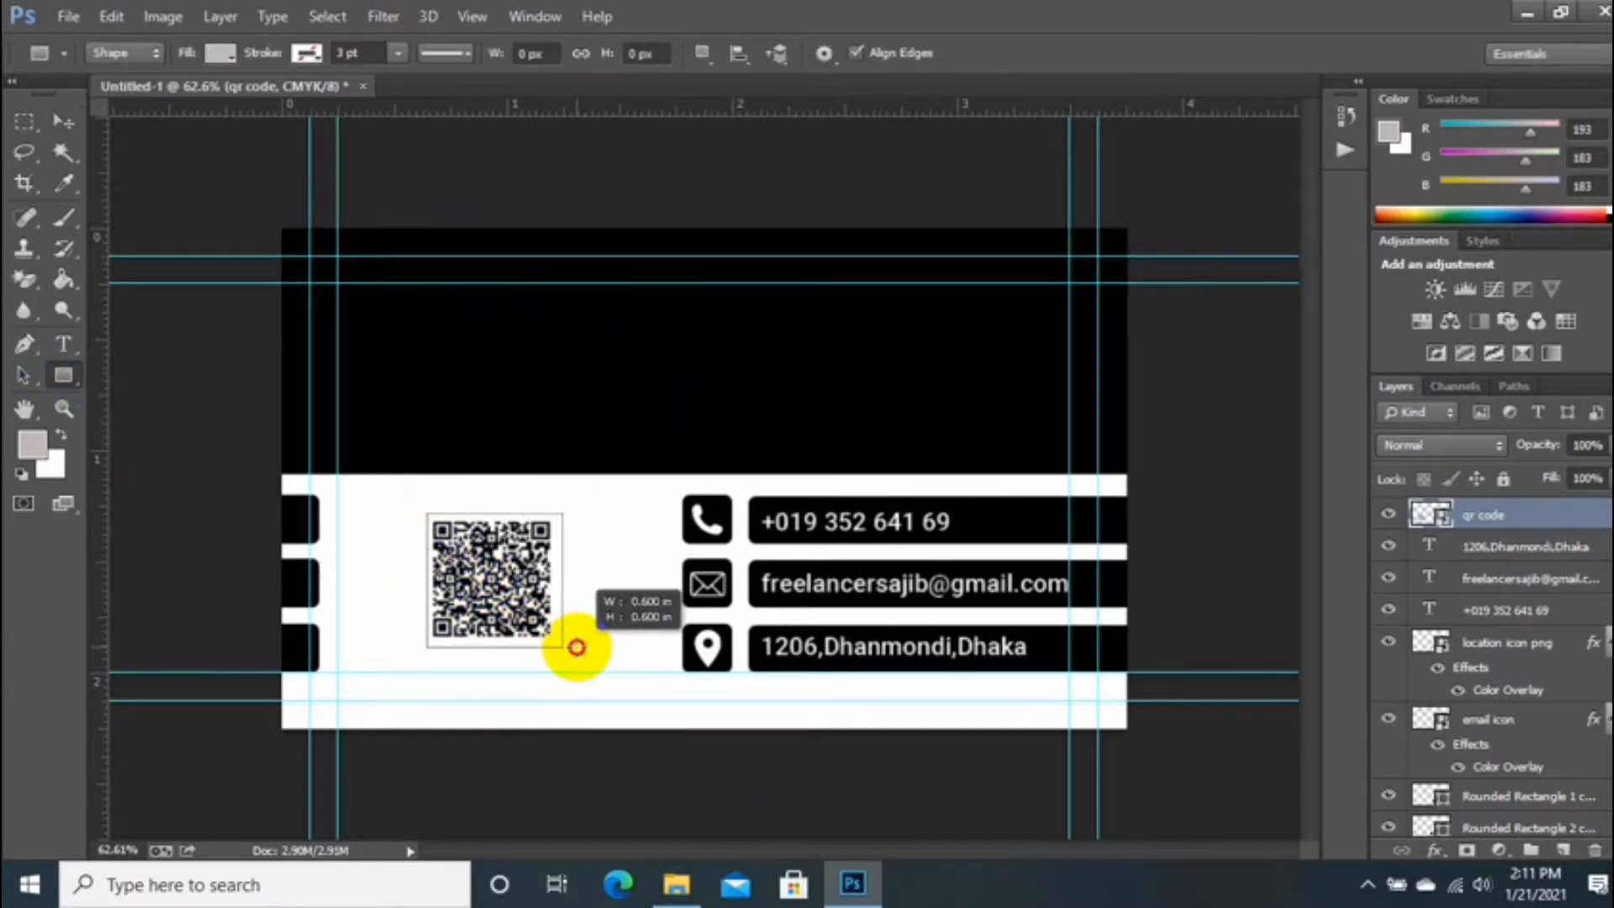
left_click(469, 374)
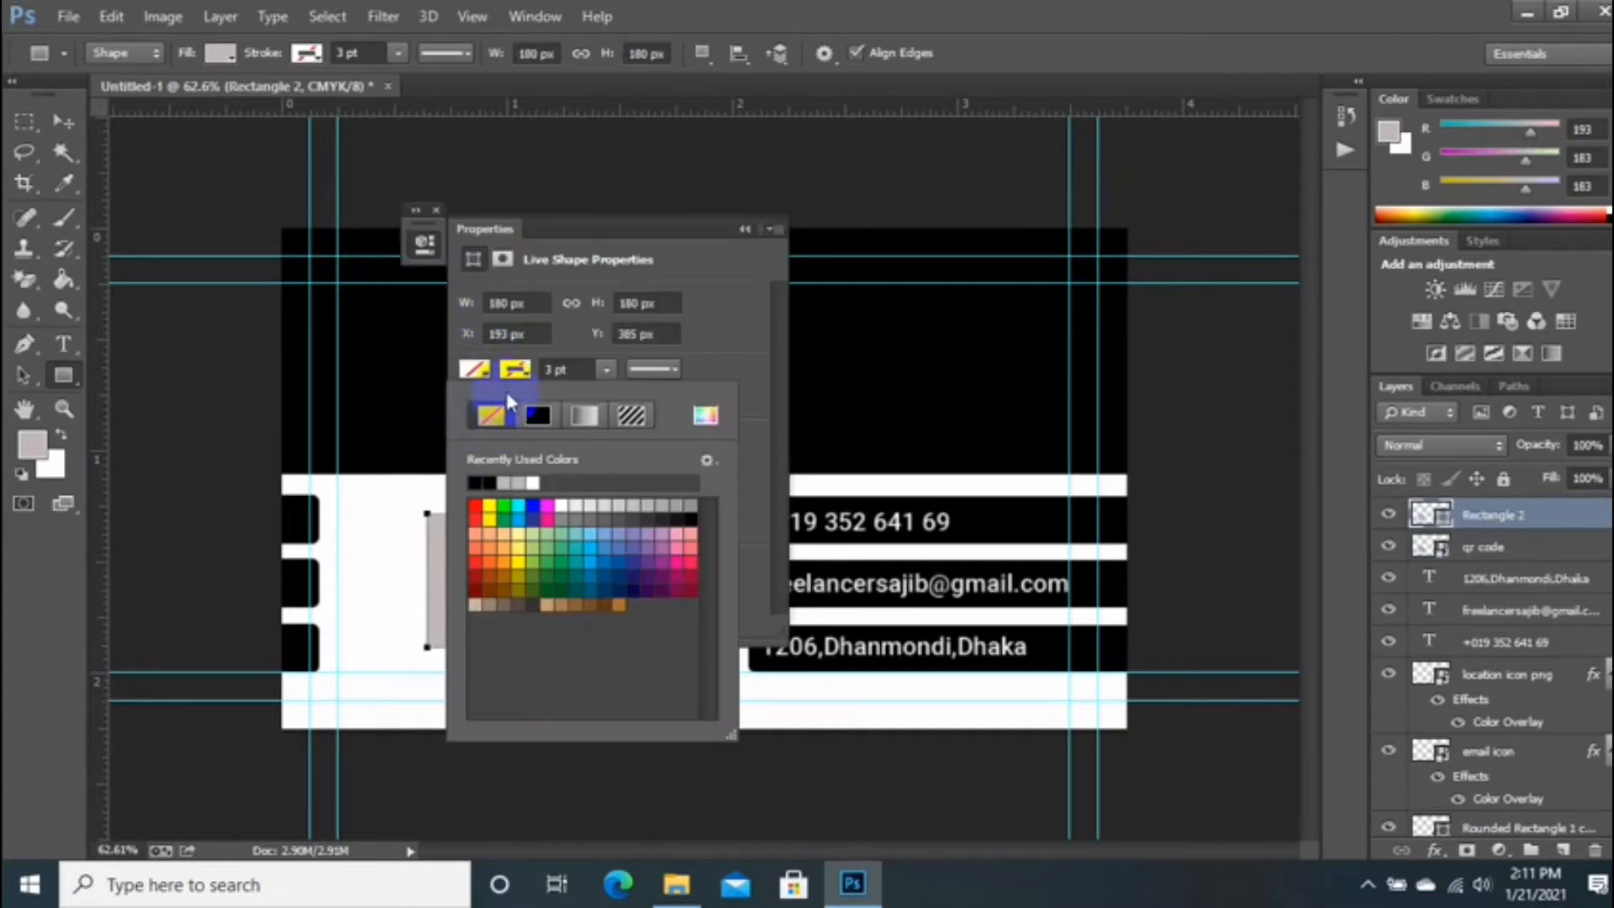
left_click(491, 415)
left_click(543, 413)
left_click(514, 375)
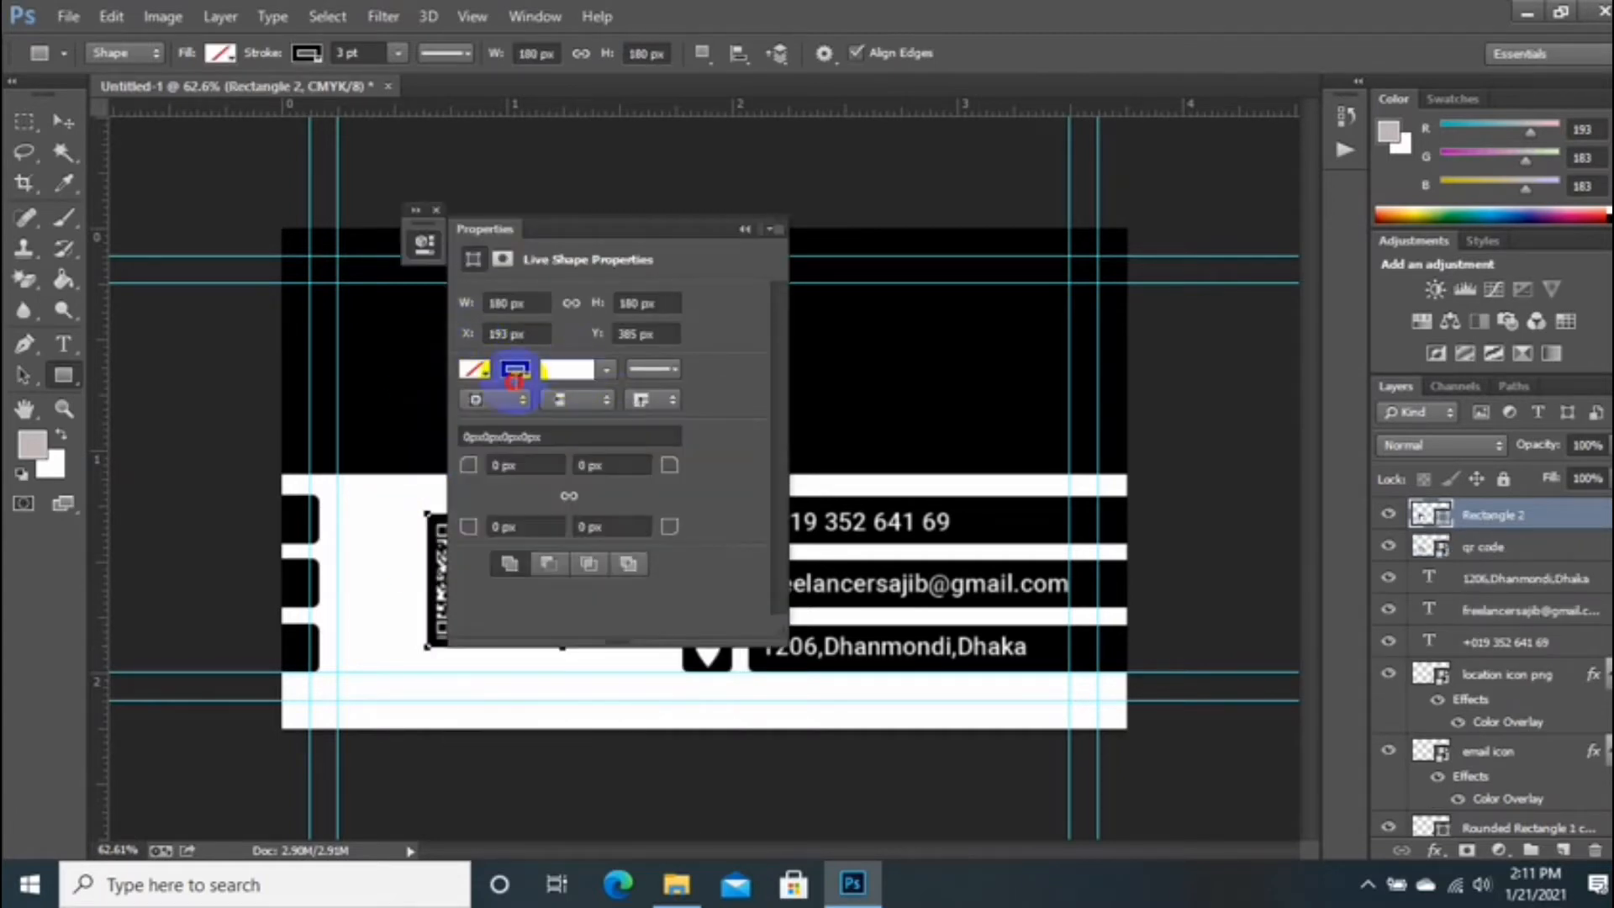
type(".5")
key("Return")
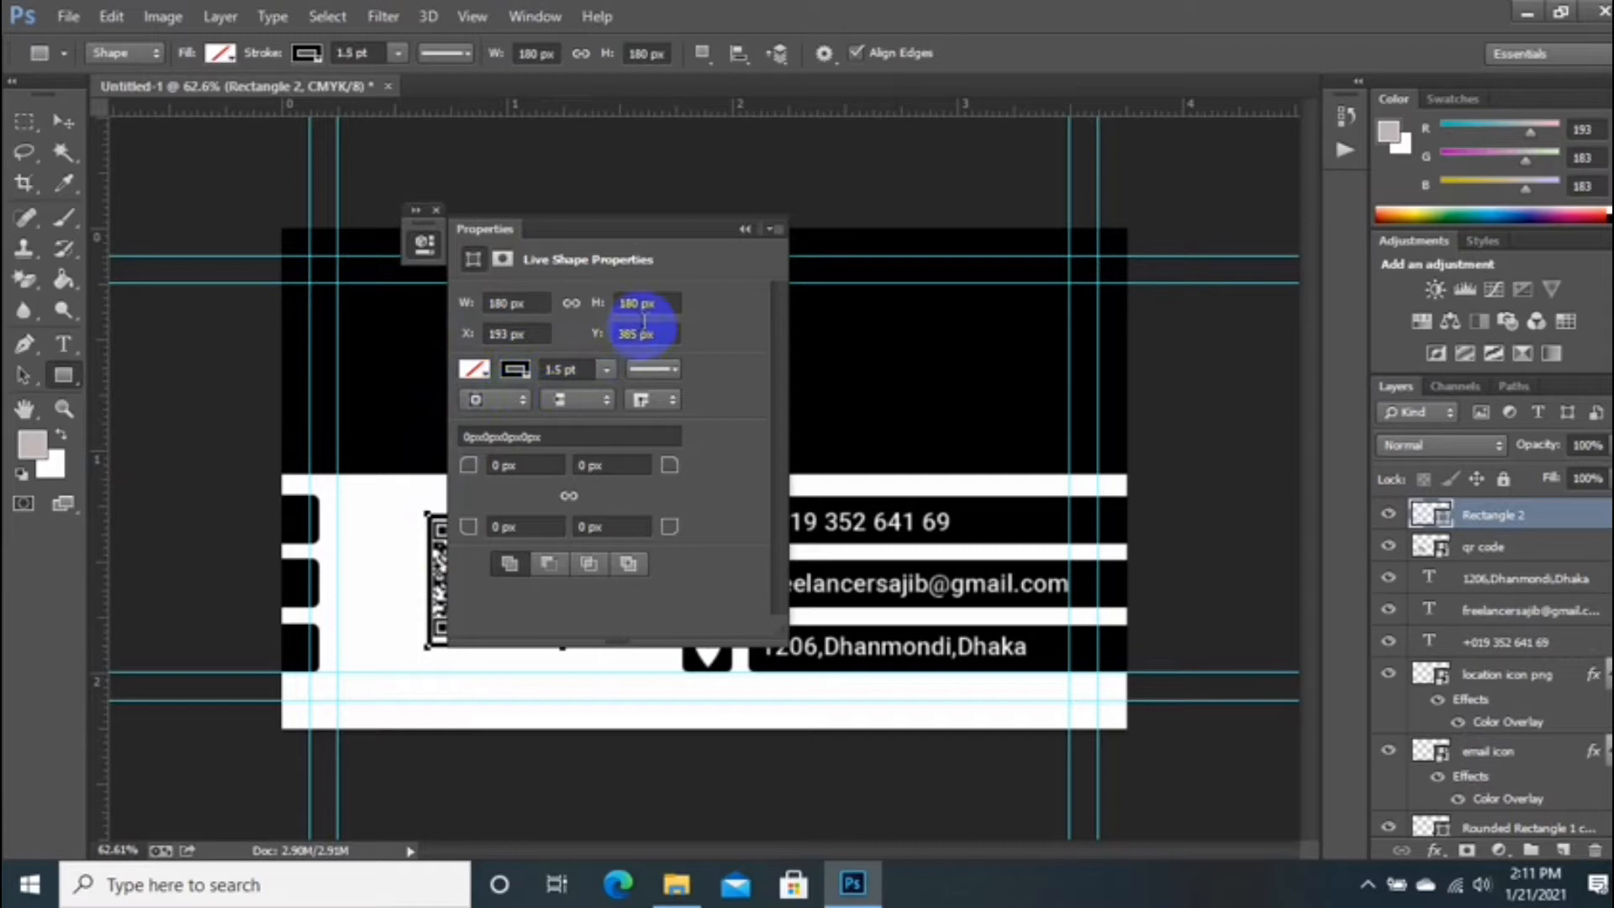
left_click(744, 229)
key("Return")
left_click(65, 124)
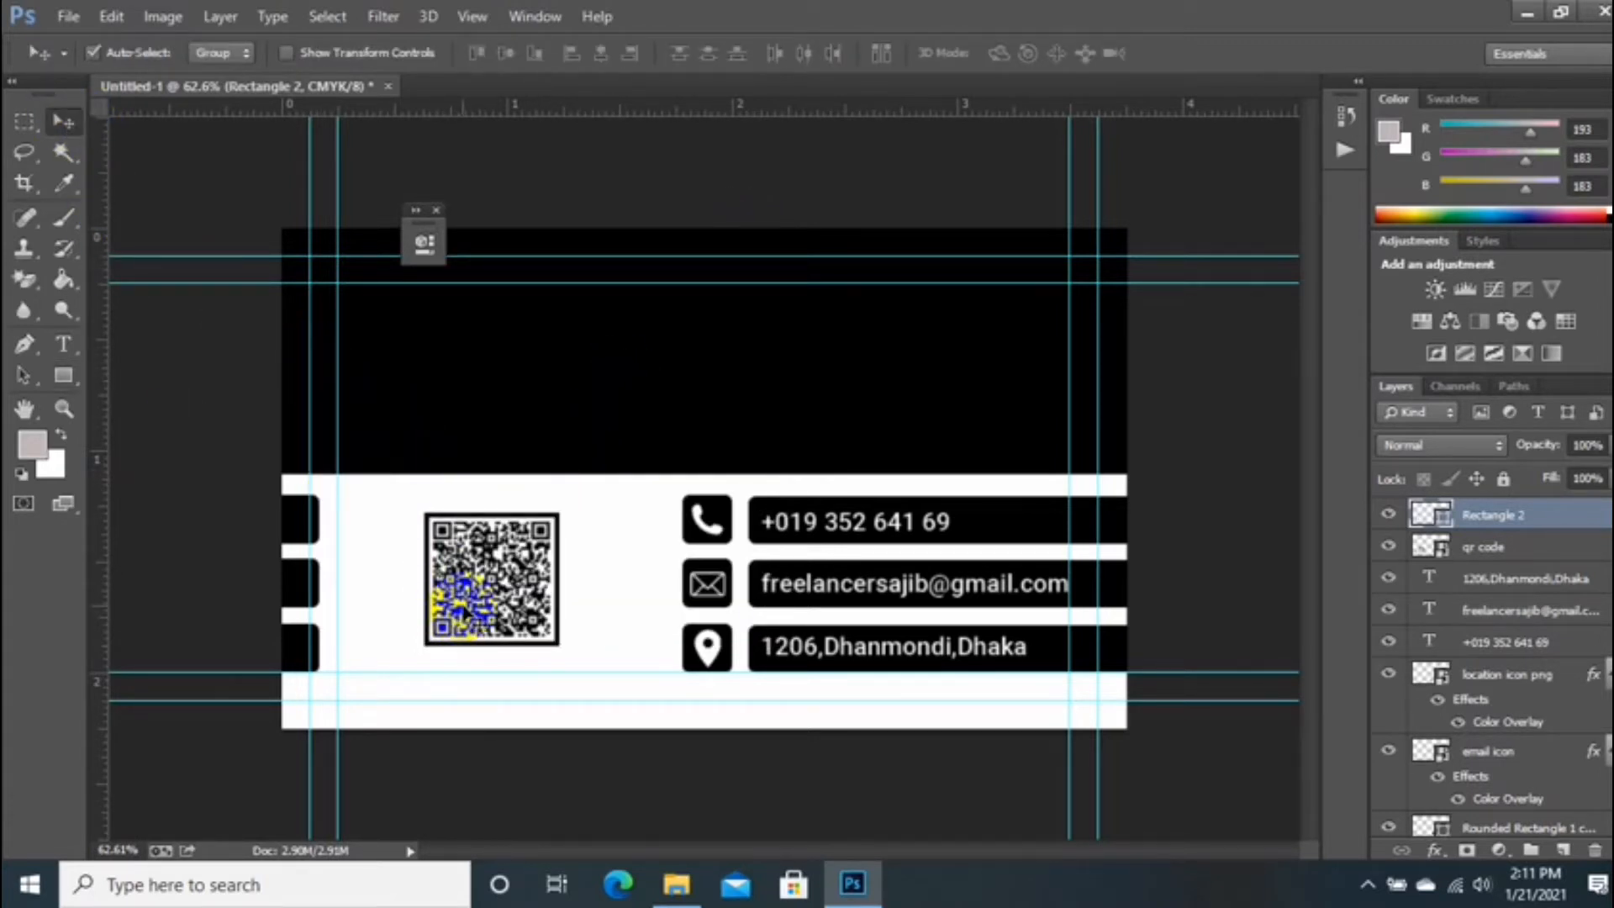
Step: Select the QR code together with its frame layer and close the floating panel
left_click(1490, 546, "shift")
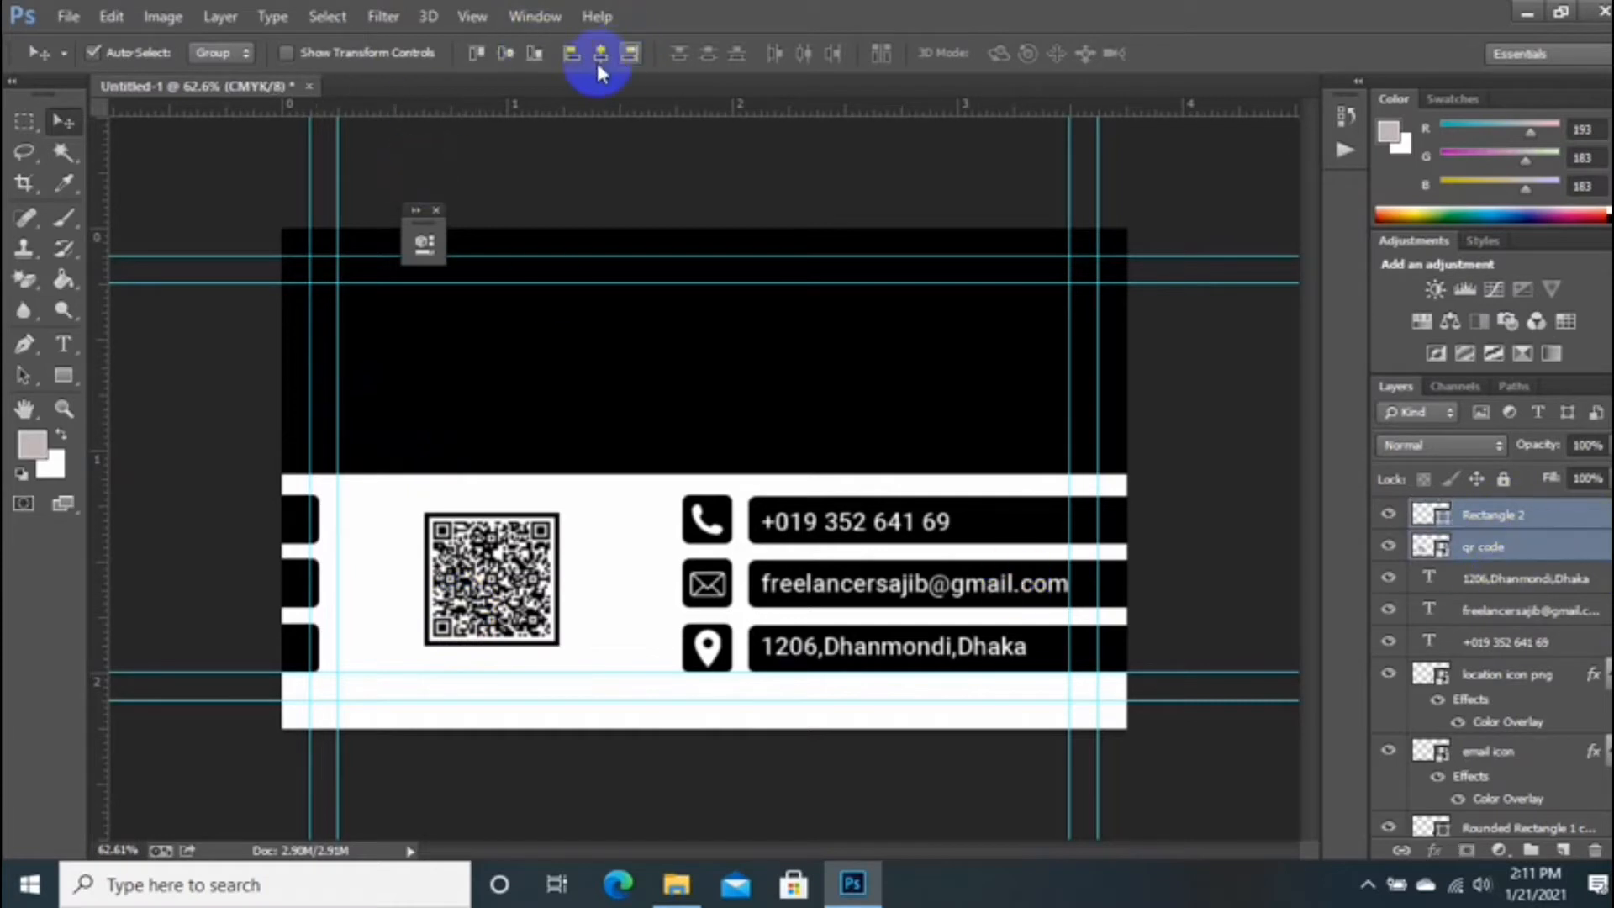
left_click(435, 210)
scroll(523, 360, "down", 3)
scroll(537, 446, "up", 4)
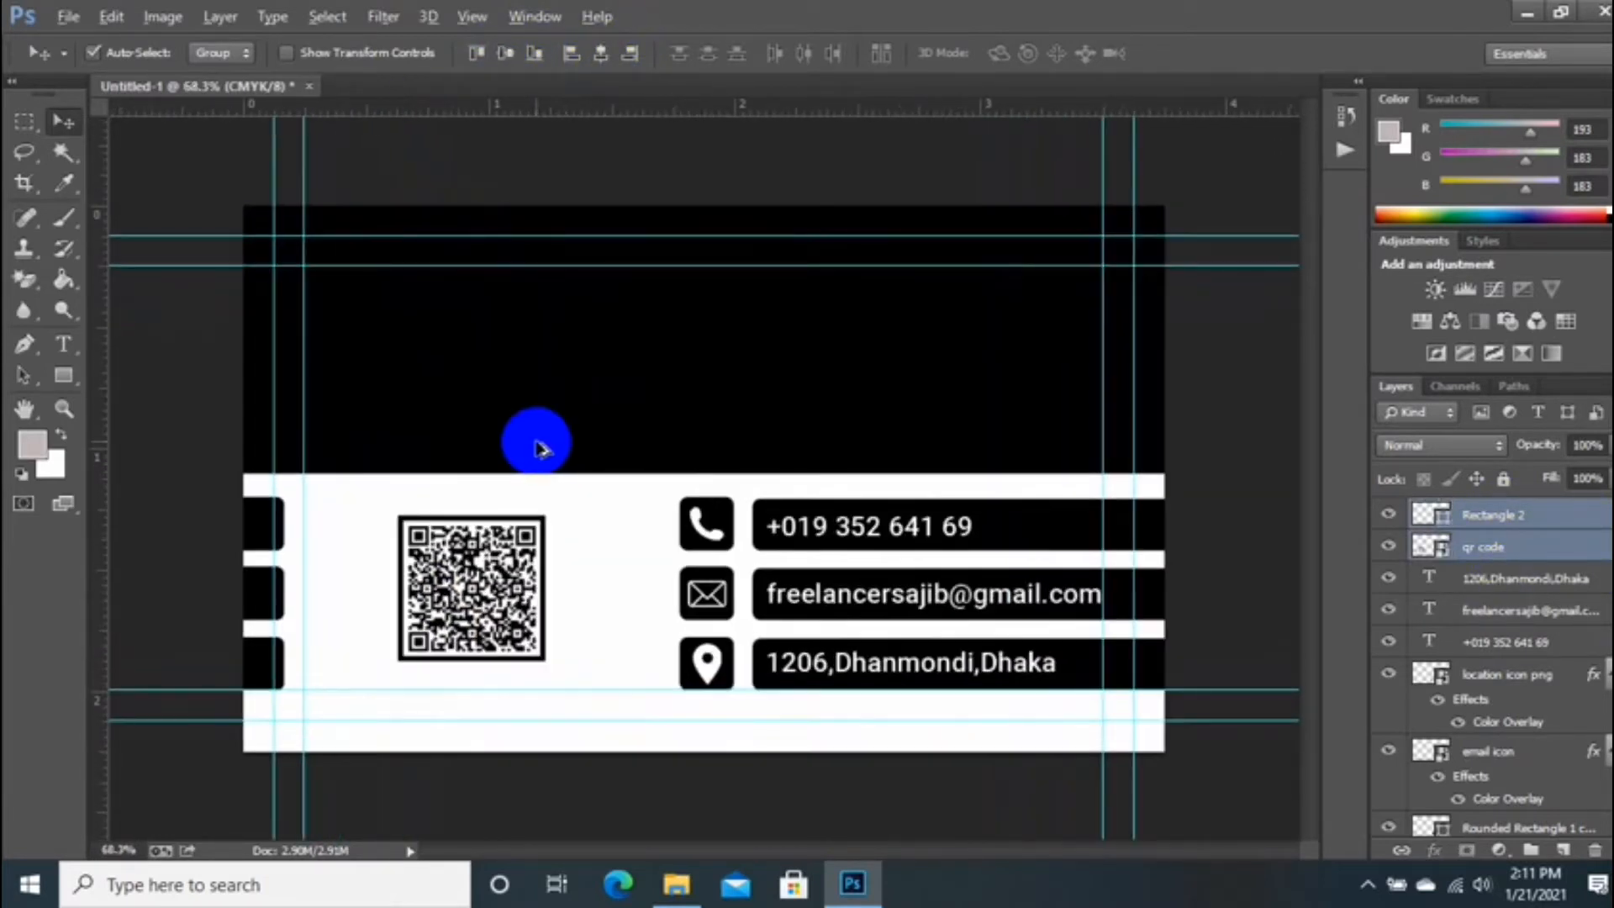
scroll(538, 450, "down", 1)
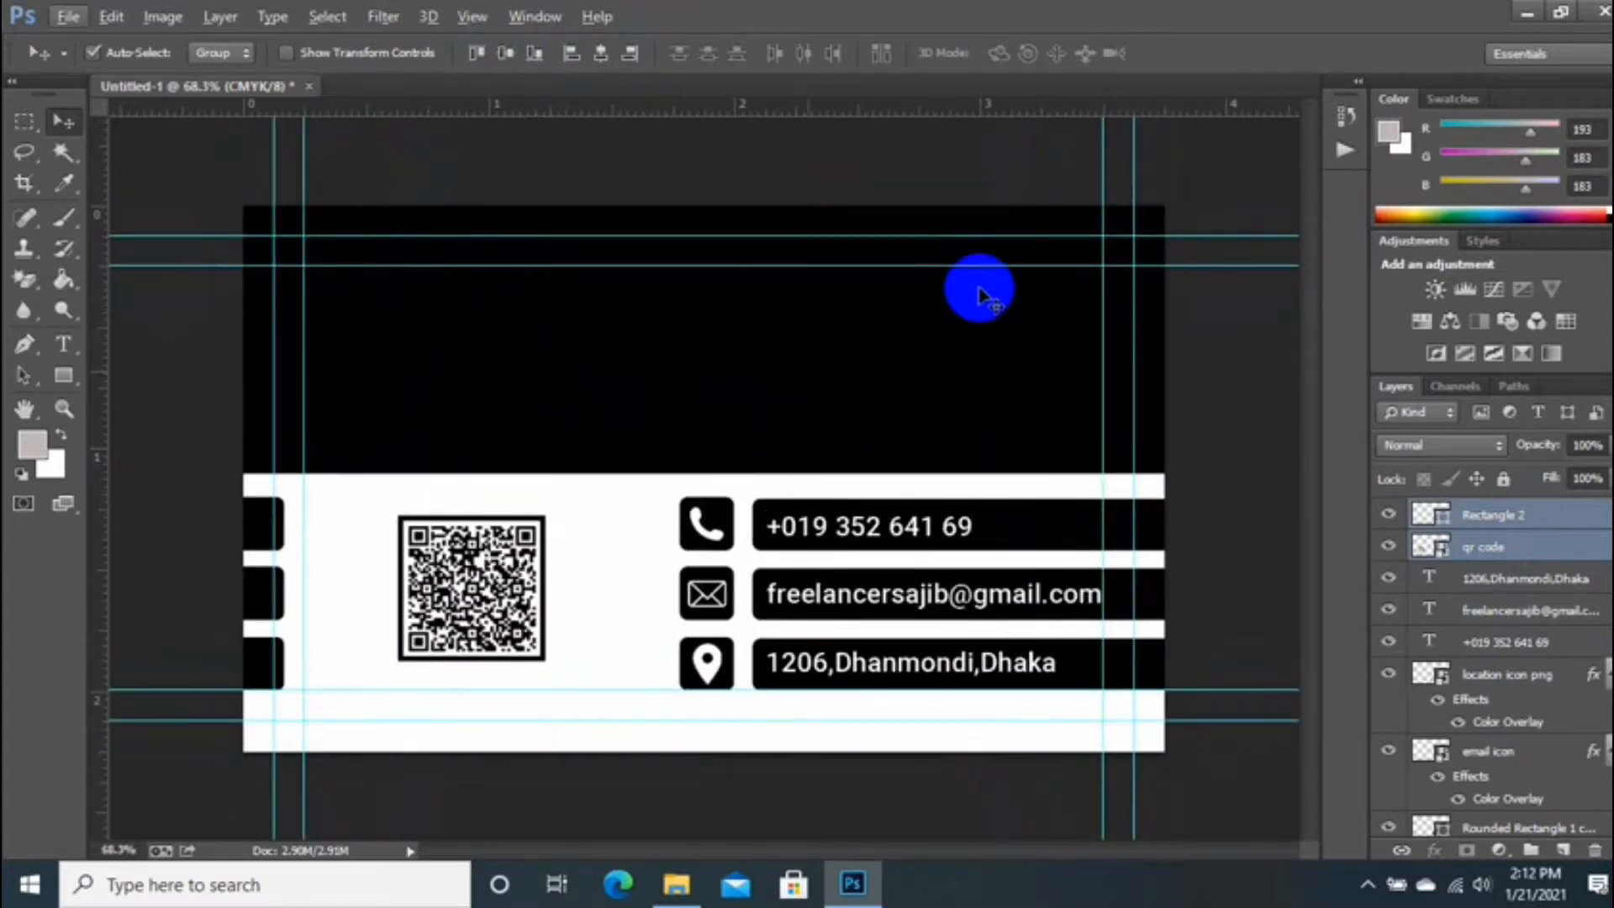
Step: Add a right-aligned white two-line heading: the designer's name over Graphic Designer
left_click(63, 344)
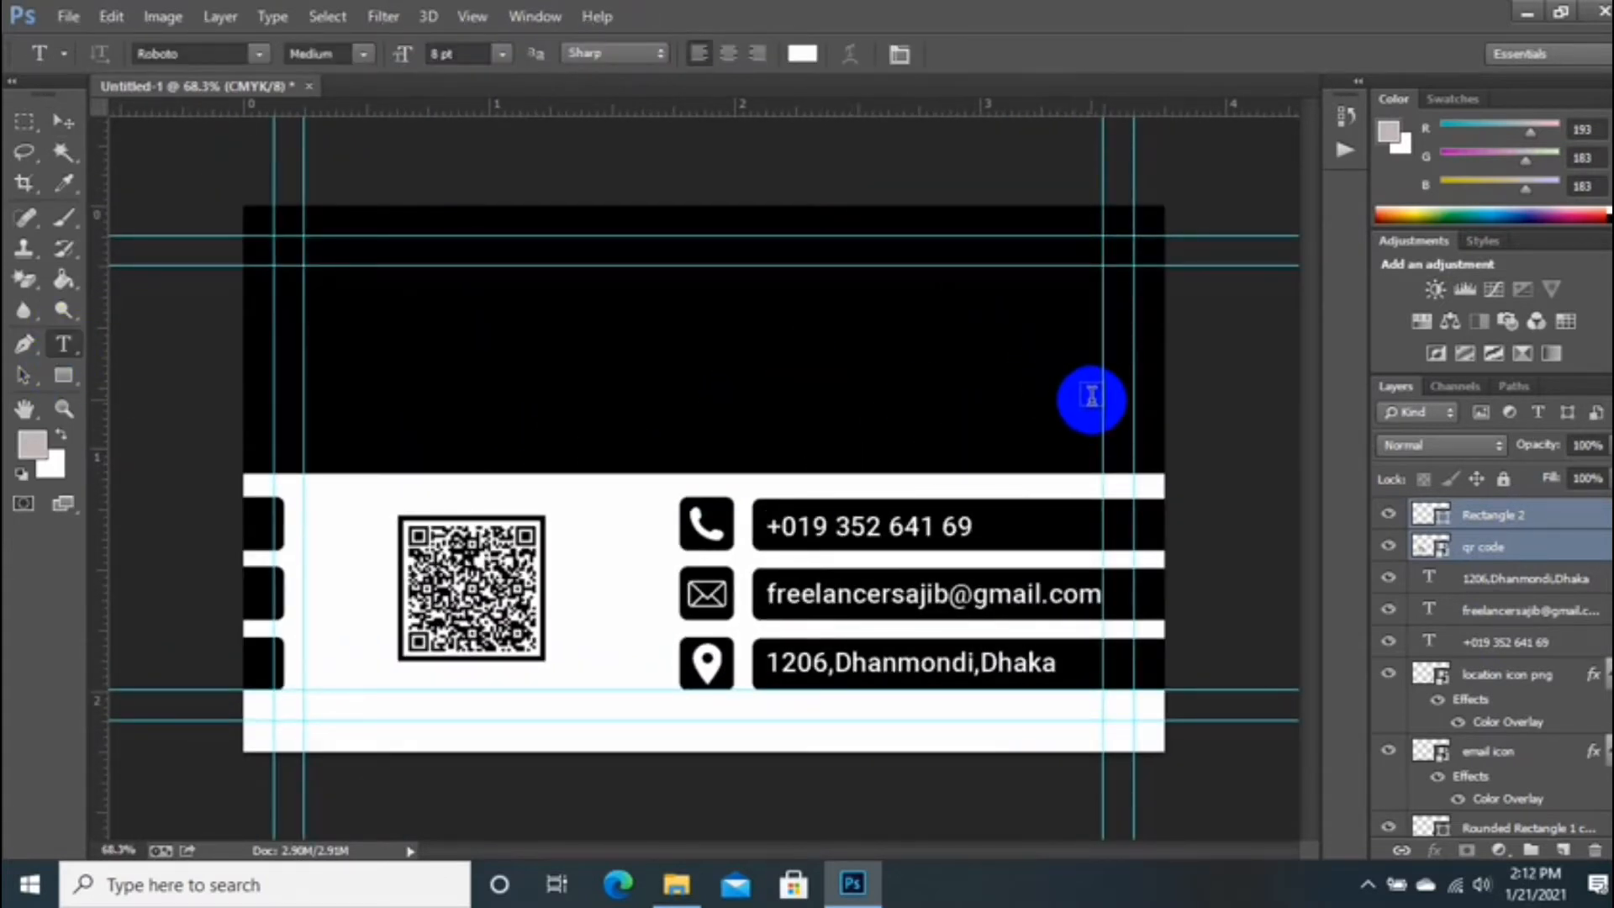
left_click(1097, 394)
left_click(900, 54)
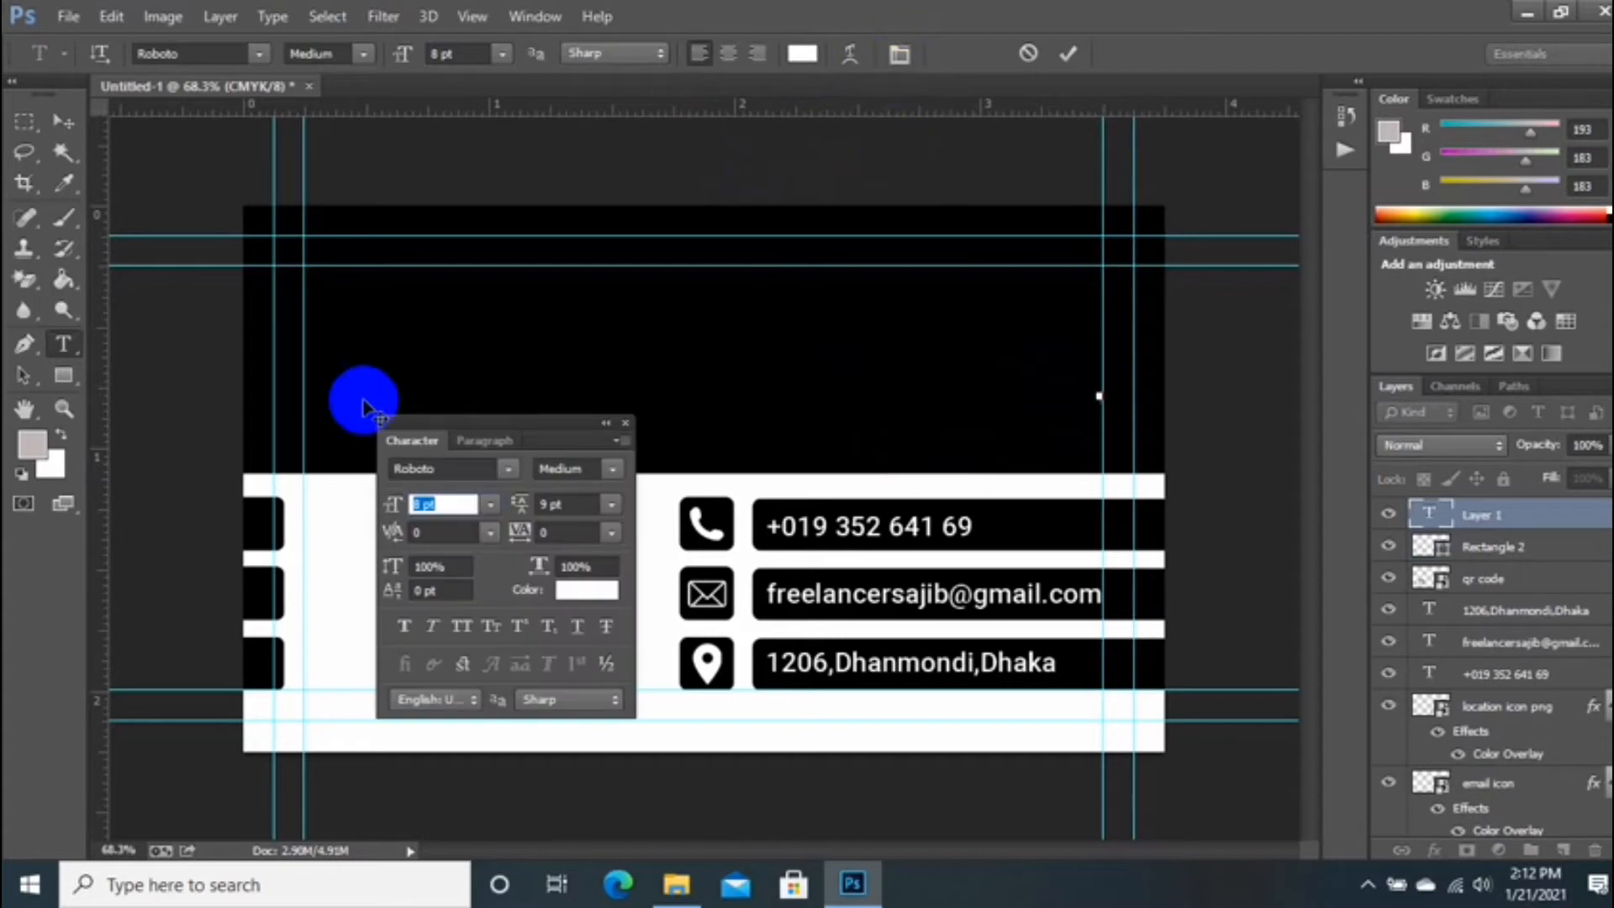
left_click(485, 441)
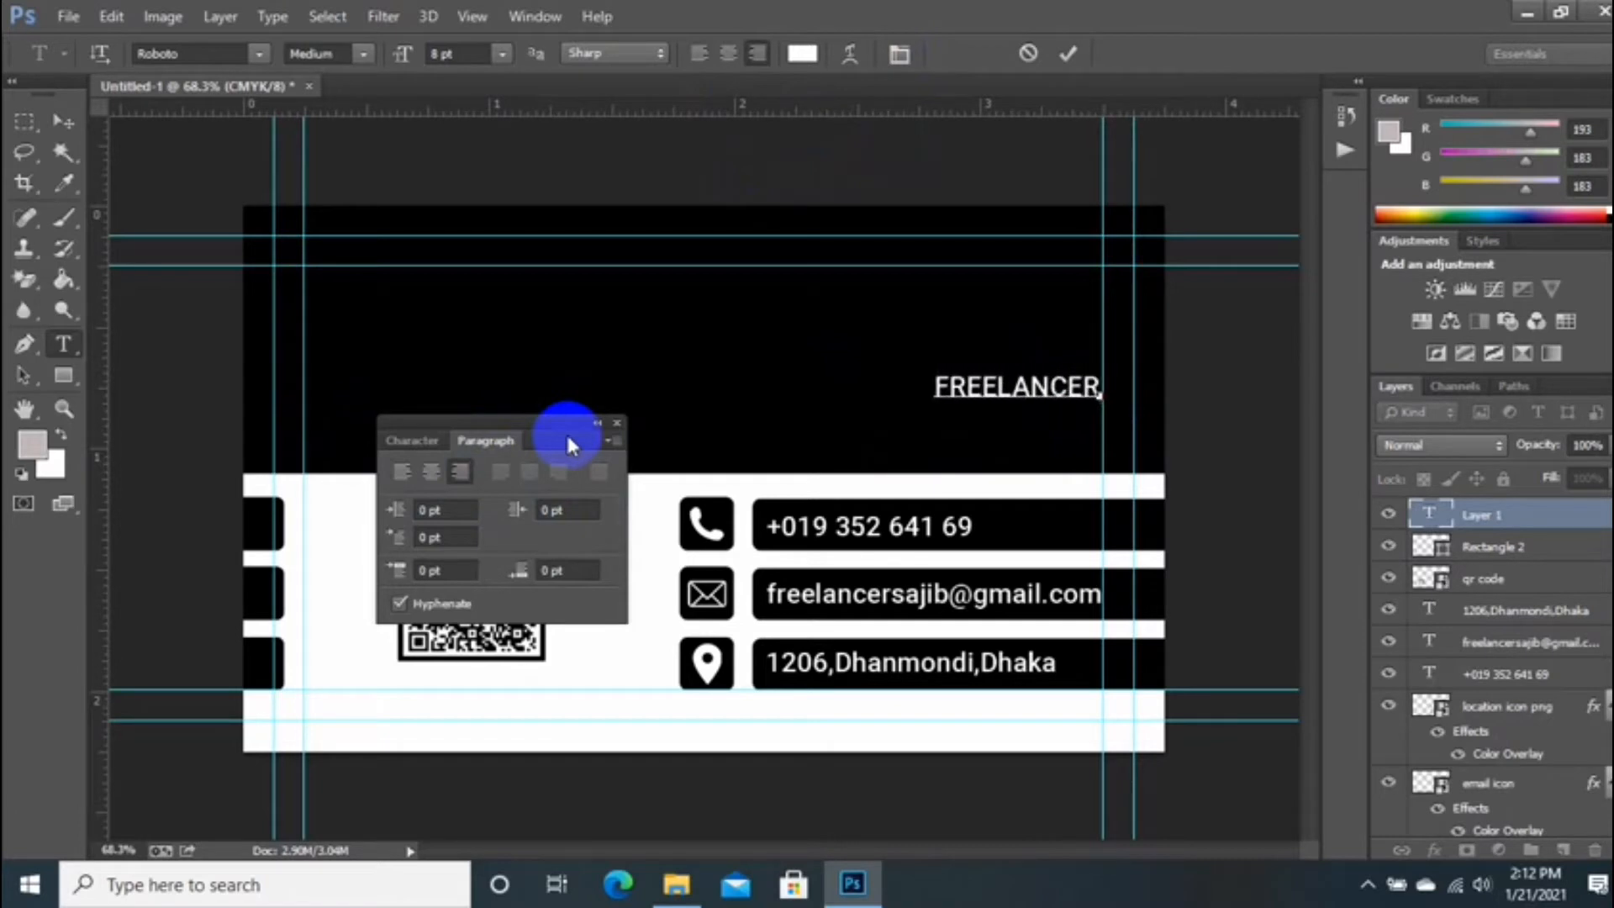
type("FREELANCER SAJIB")
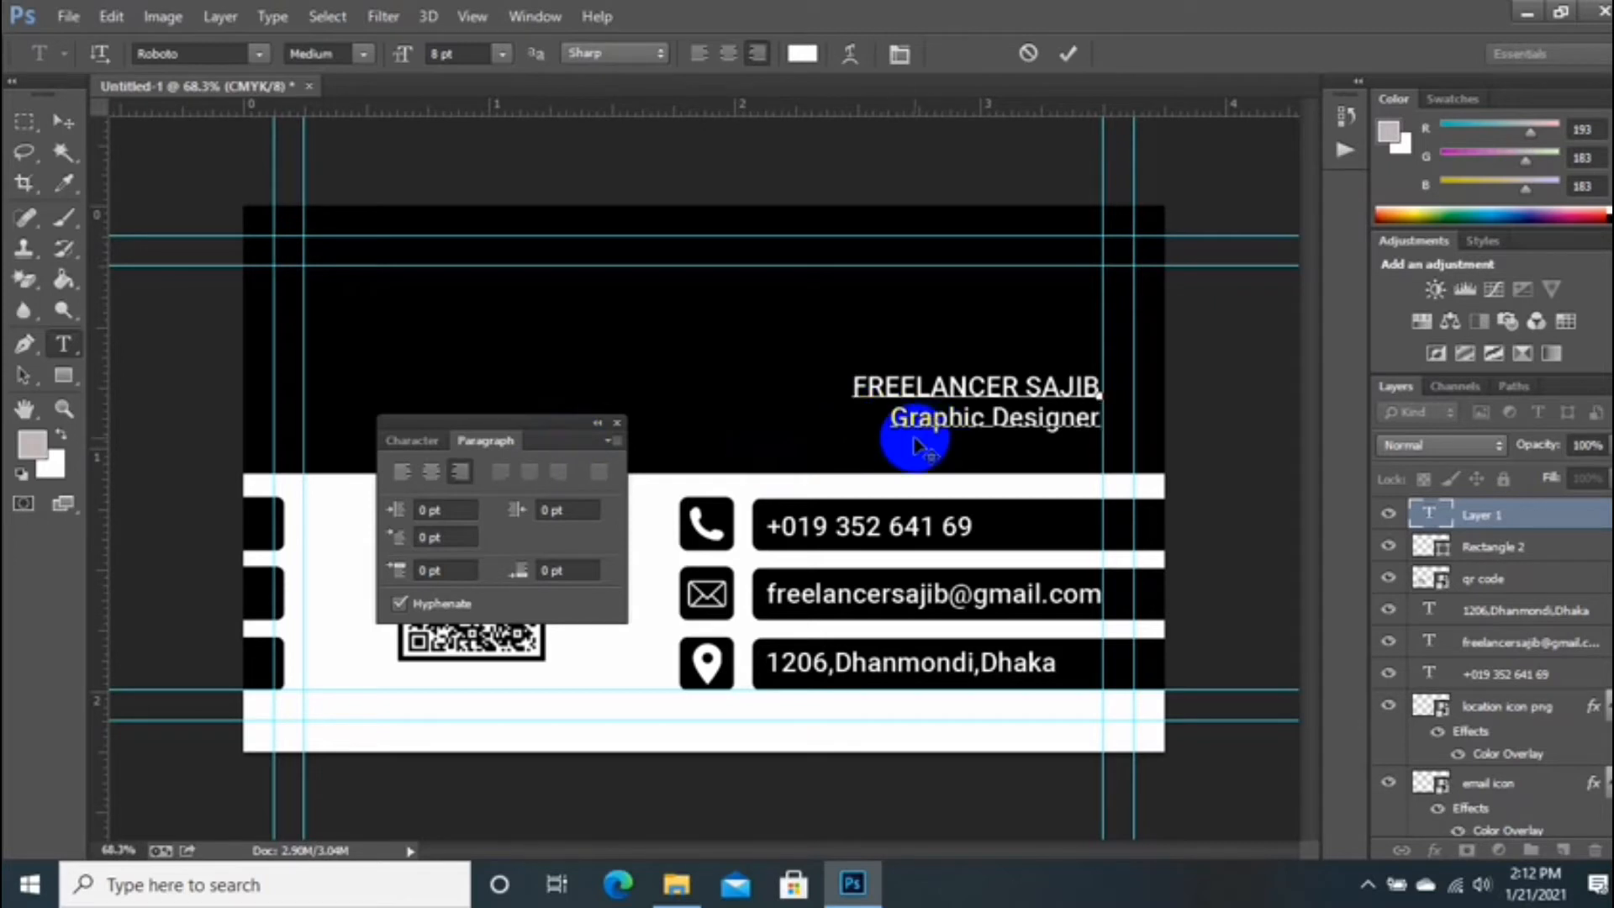
left_click_drag(1101, 423, 836, 404)
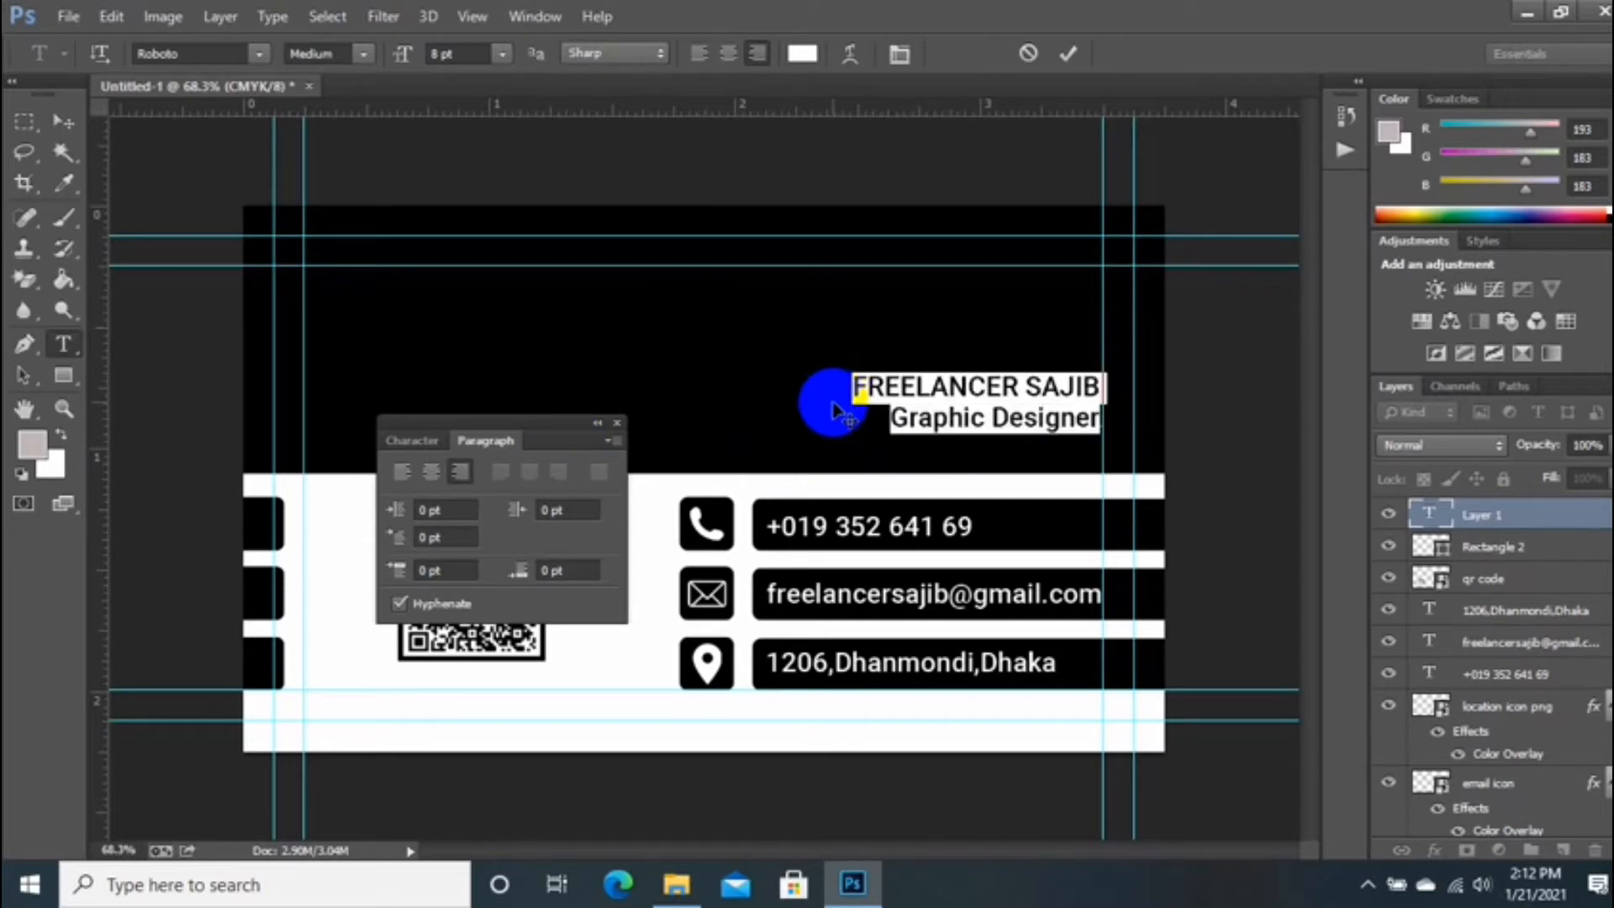
left_click(799, 53)
left_click(1522, 348)
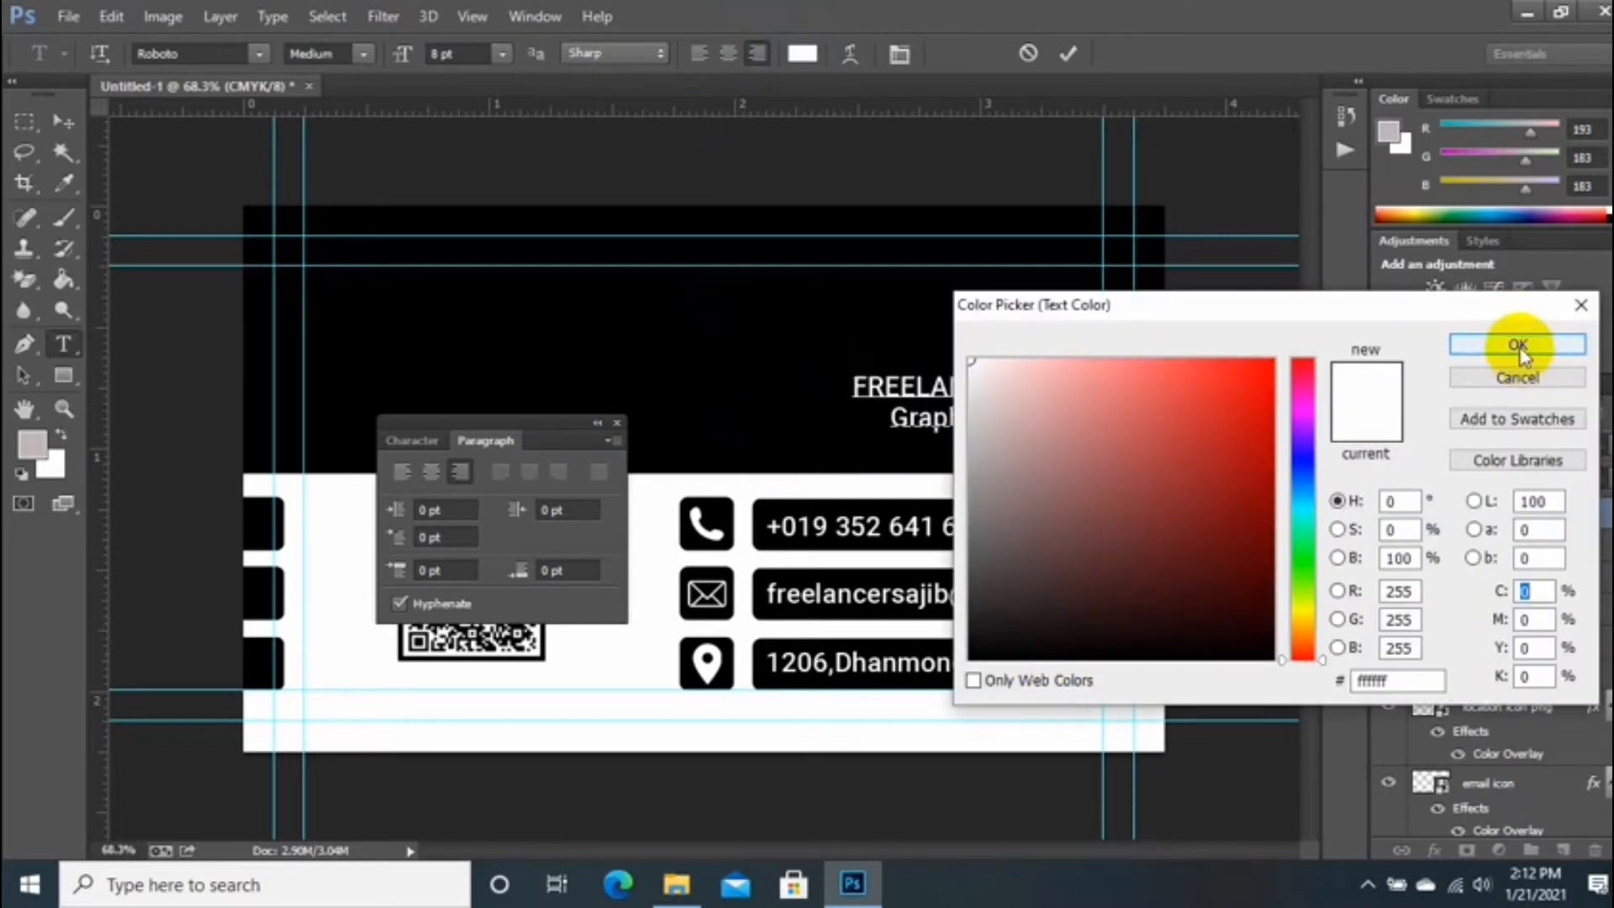
Step: Make the heading 12 pt Bold with 10 pt line spacing
left_click(412, 439)
type("12")
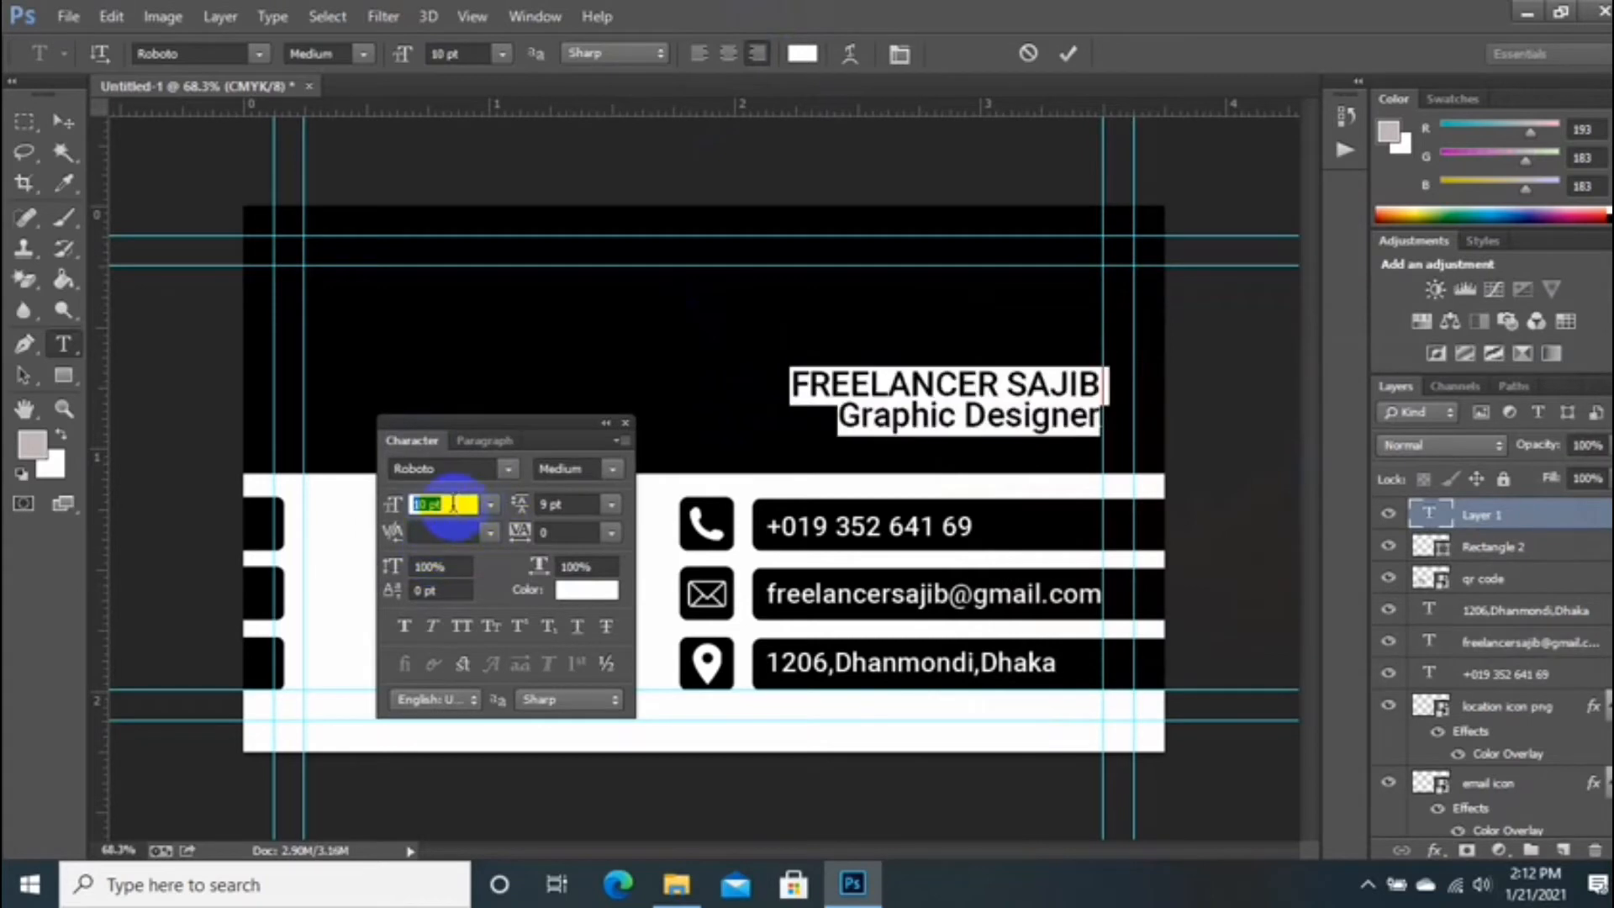
key("Return")
left_click(561, 503)
type("12")
key("Return")
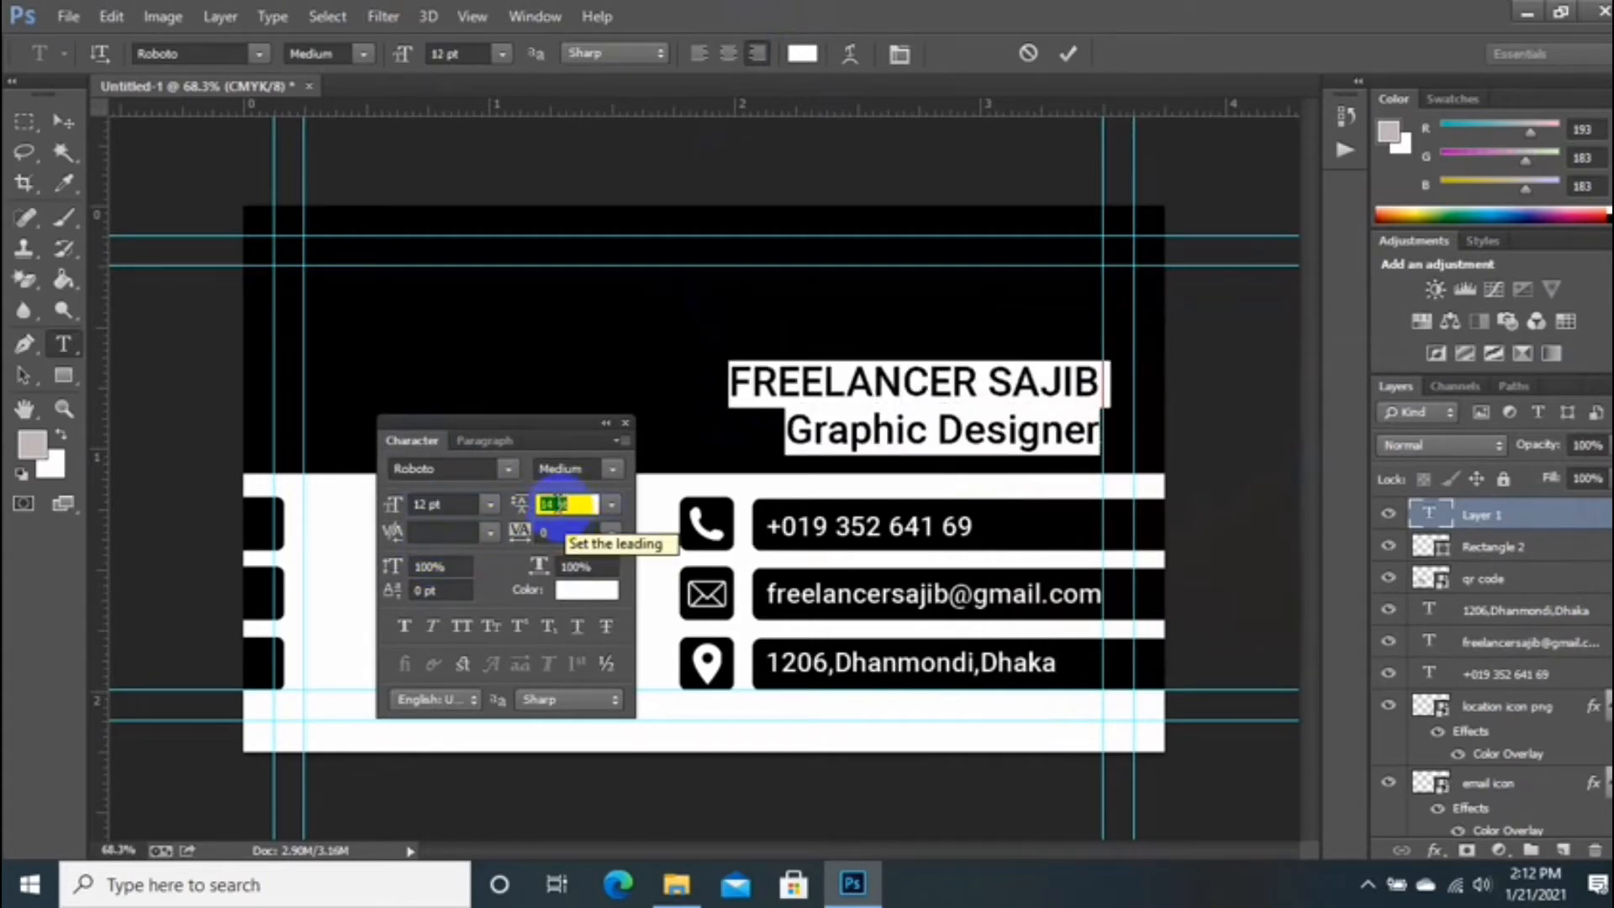
left_click(611, 470)
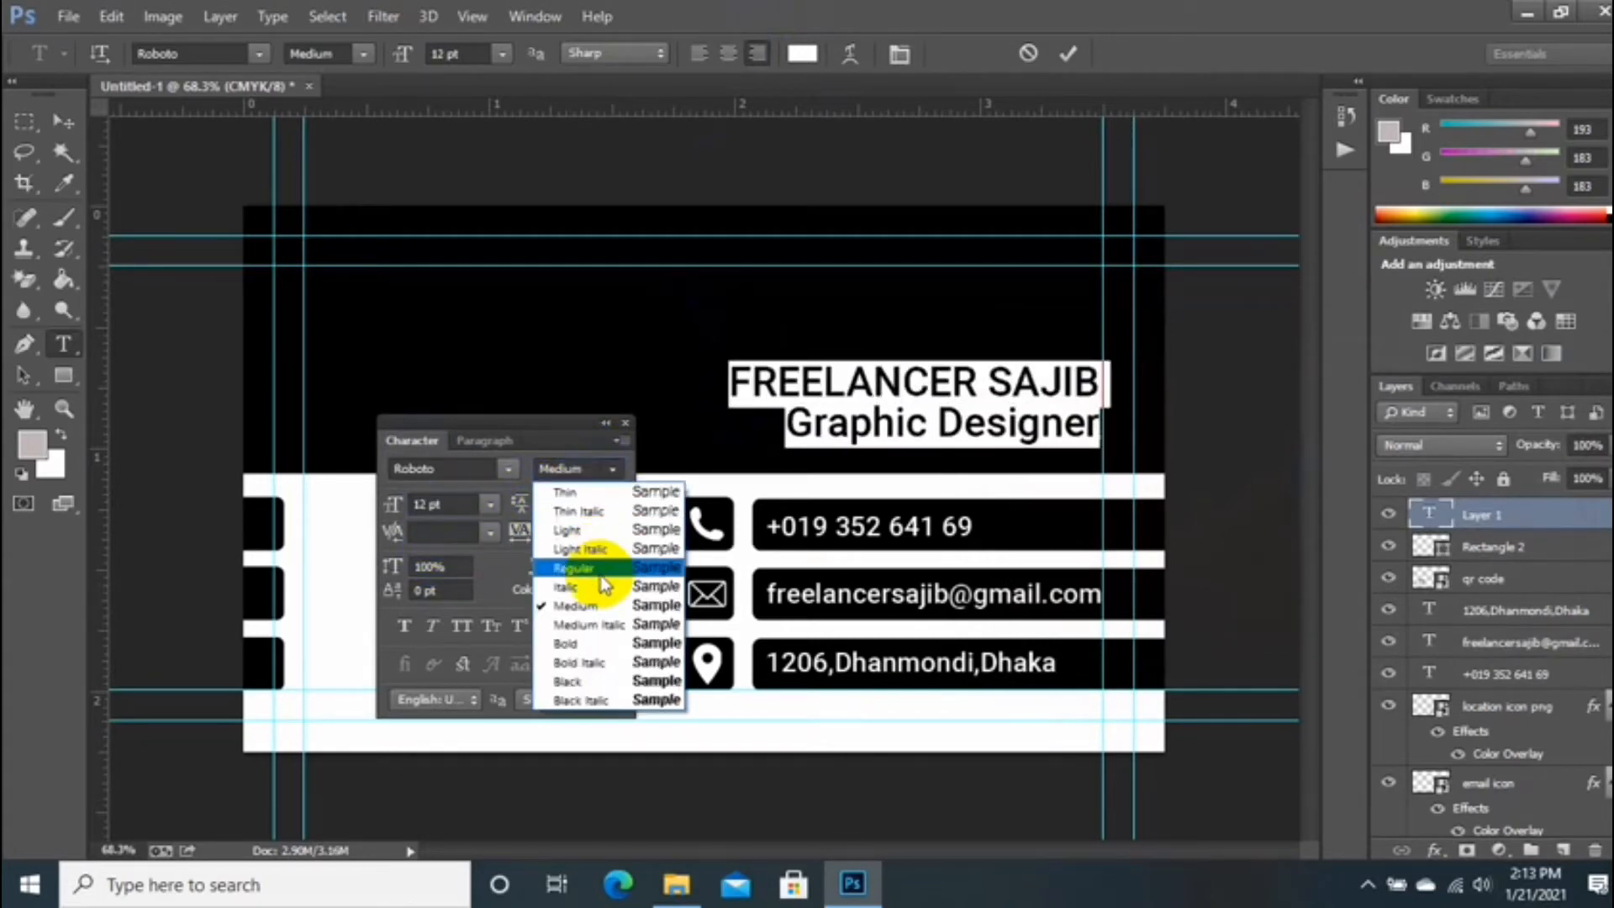
left_click(578, 629)
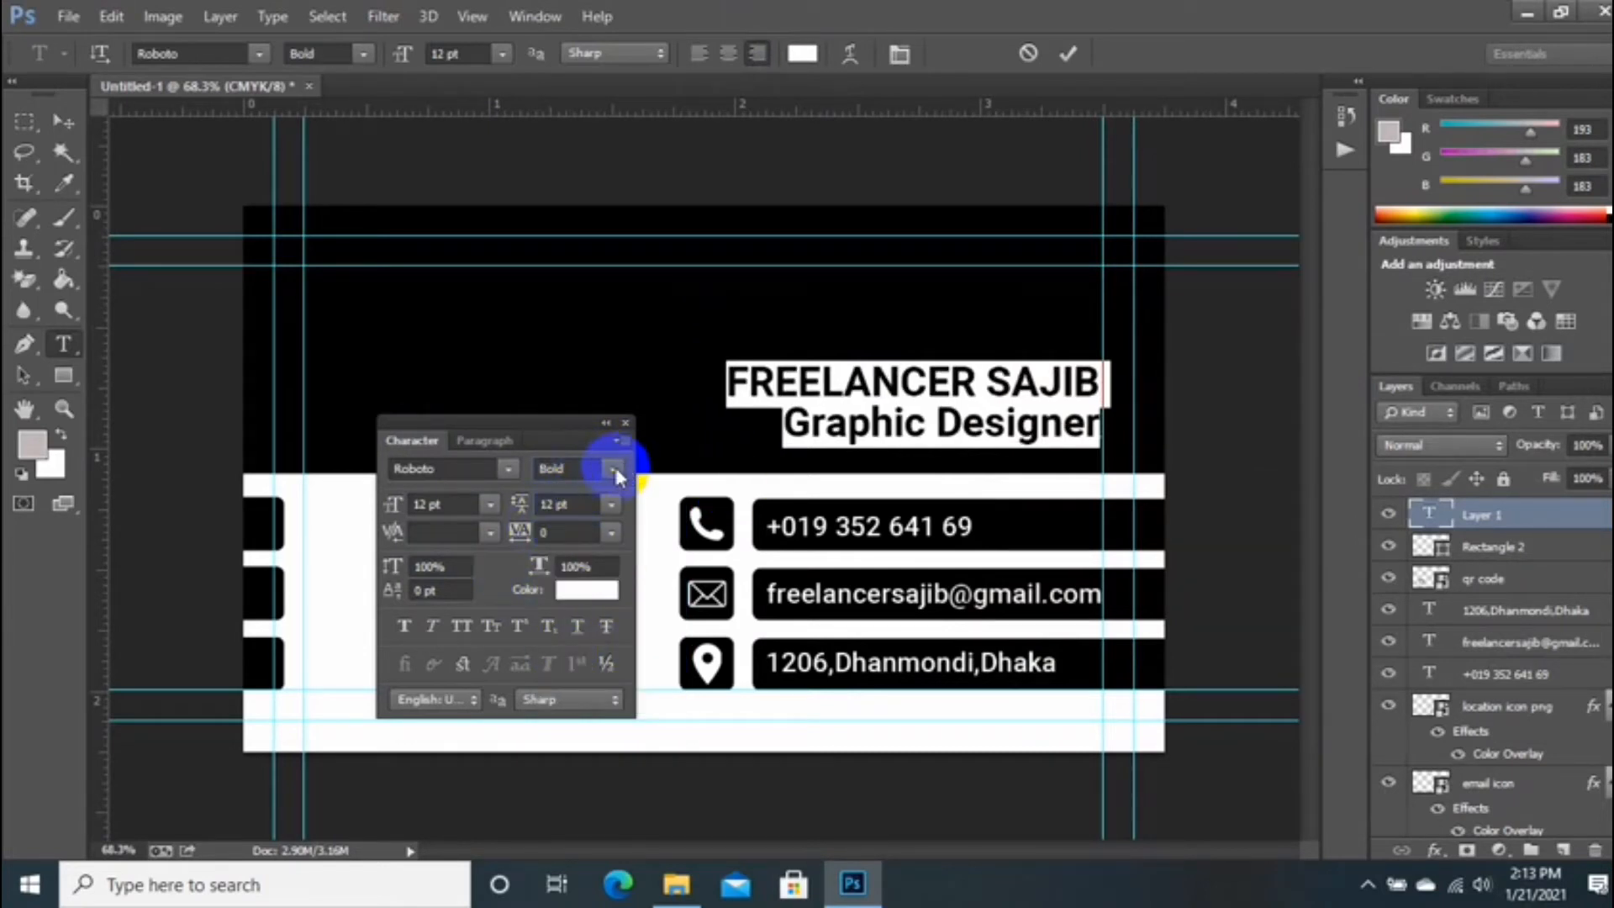
type("10")
key("Return")
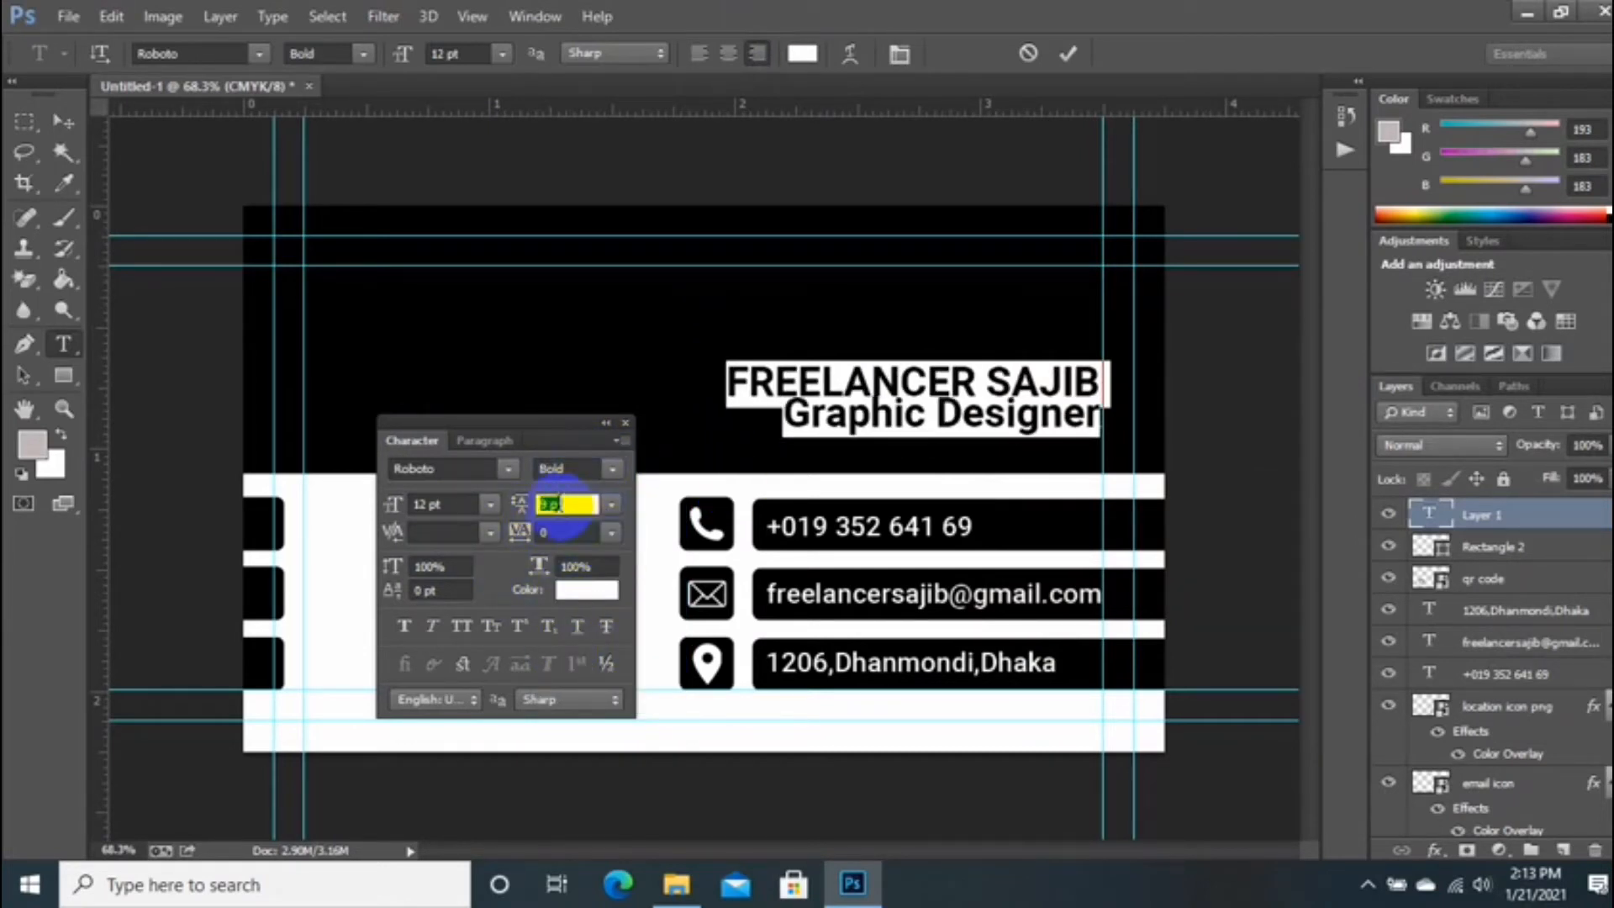
left_click(1068, 53)
left_click(626, 423)
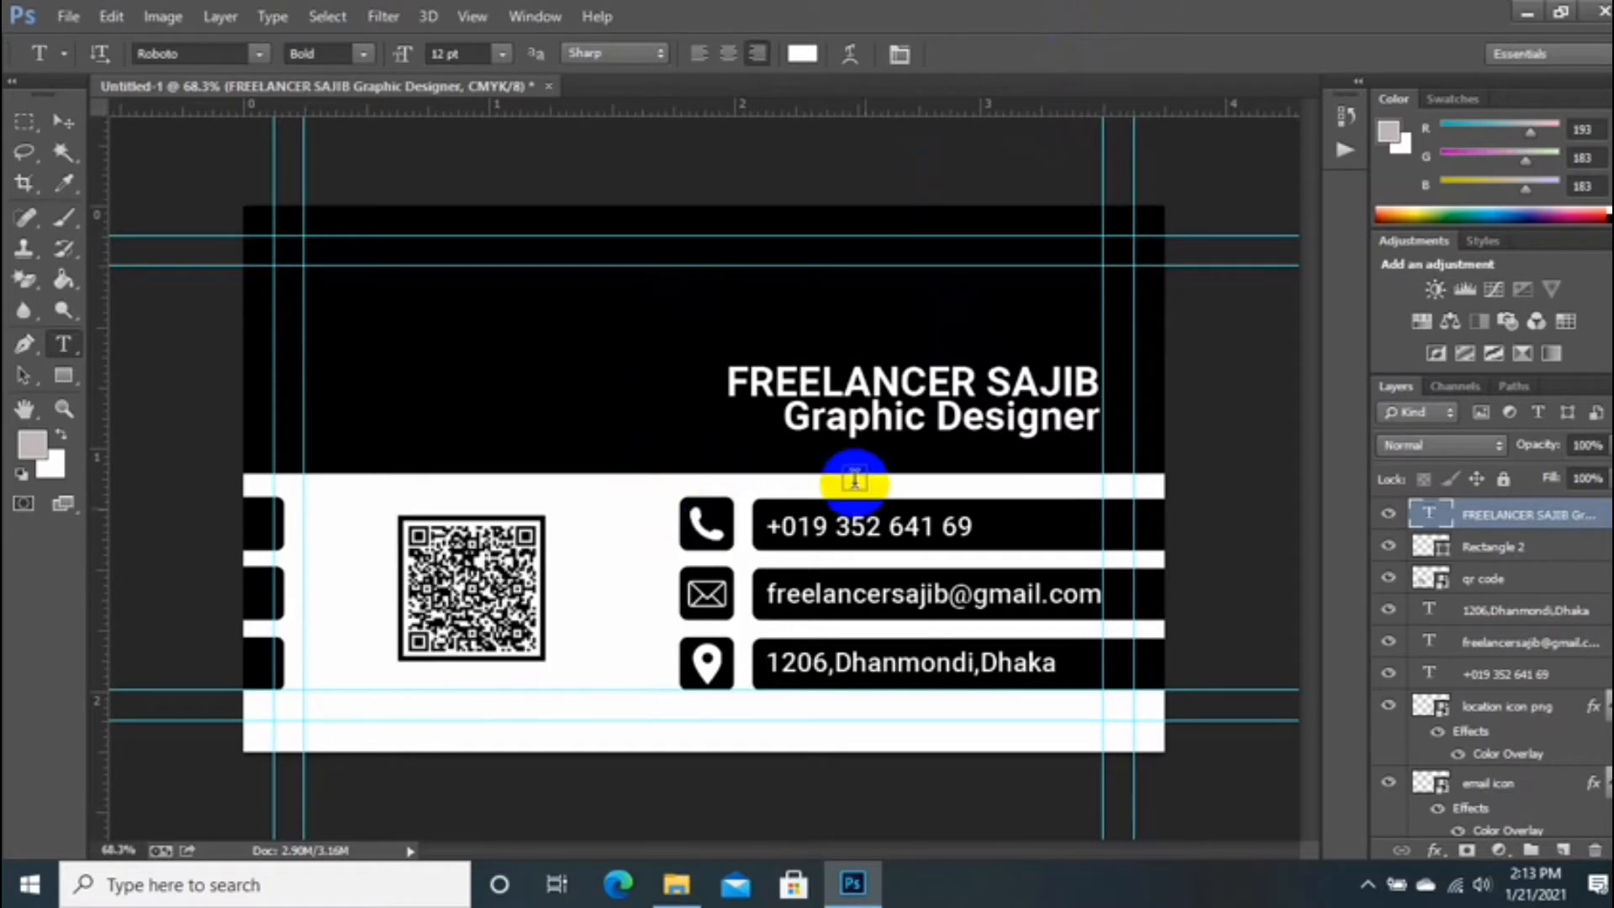
Step: Set the Graphic Designer line to 9 pt size with 9 pt leading
left_click_drag(786, 417, 1103, 420)
left_click(896, 56)
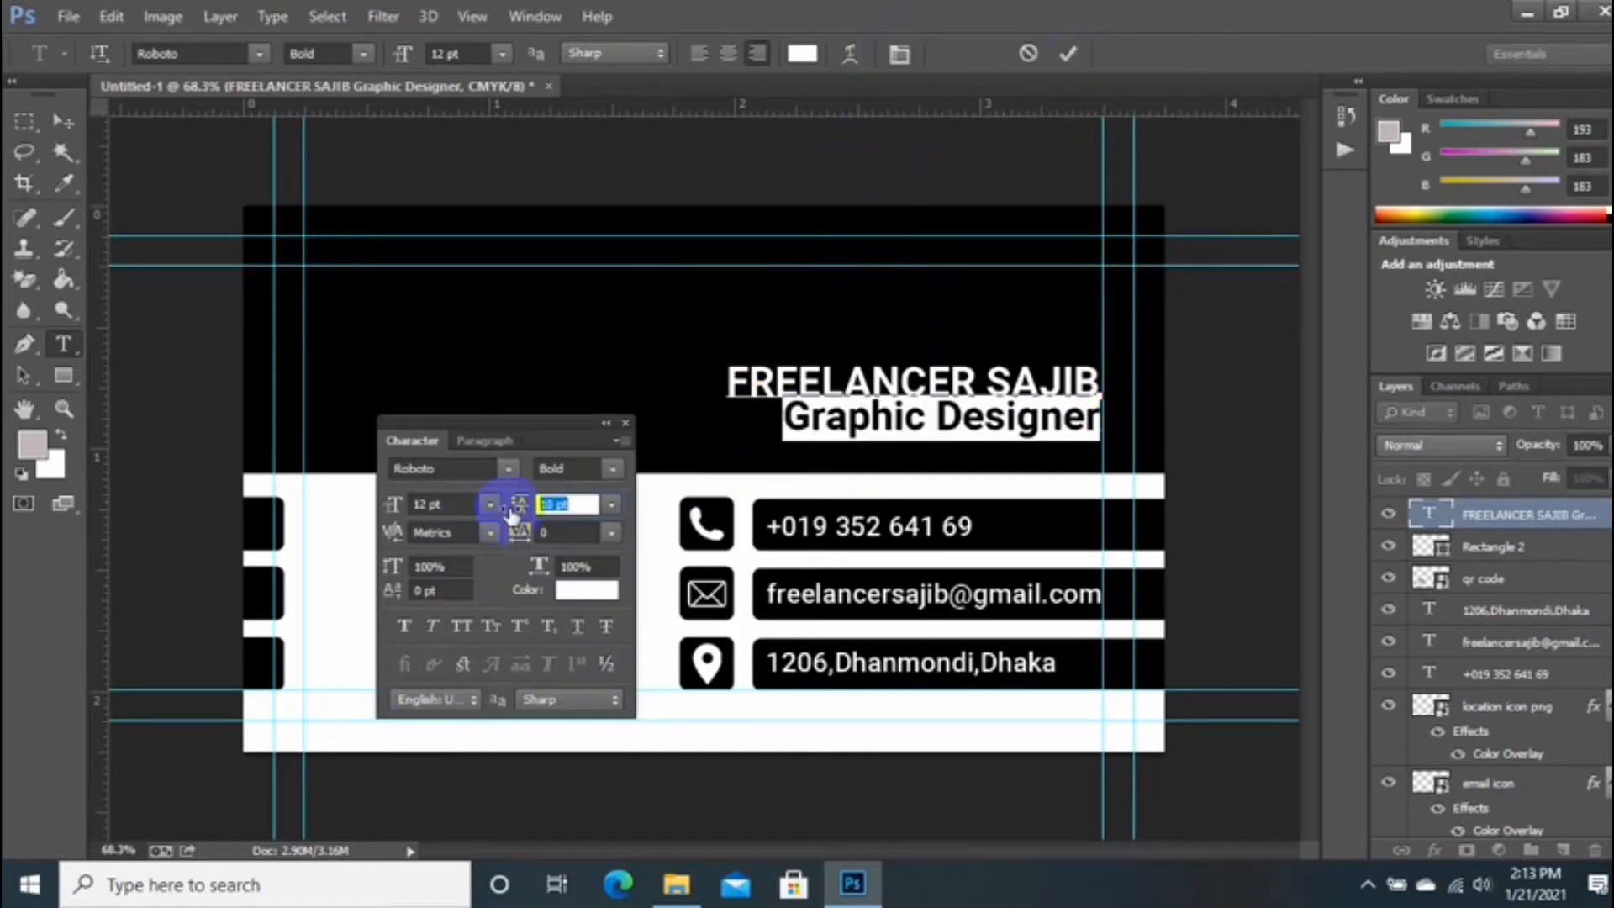
left_click(558, 504)
type("8")
key("Return")
type("10")
key("Return")
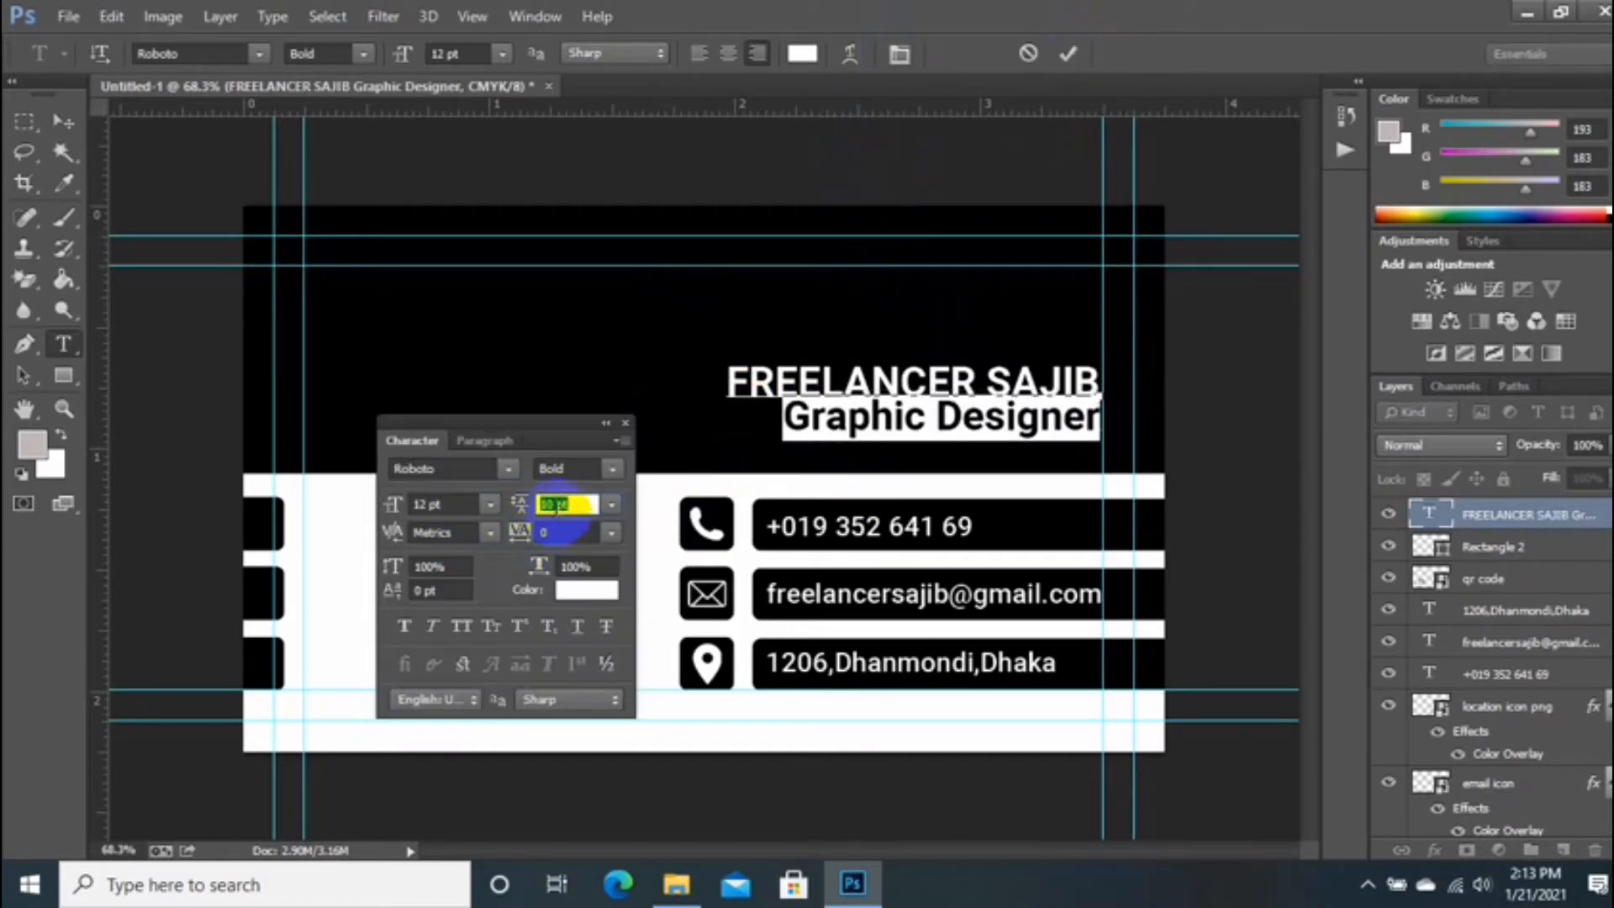
type("9")
key("Return")
left_click(417, 504)
type("9")
key("Return")
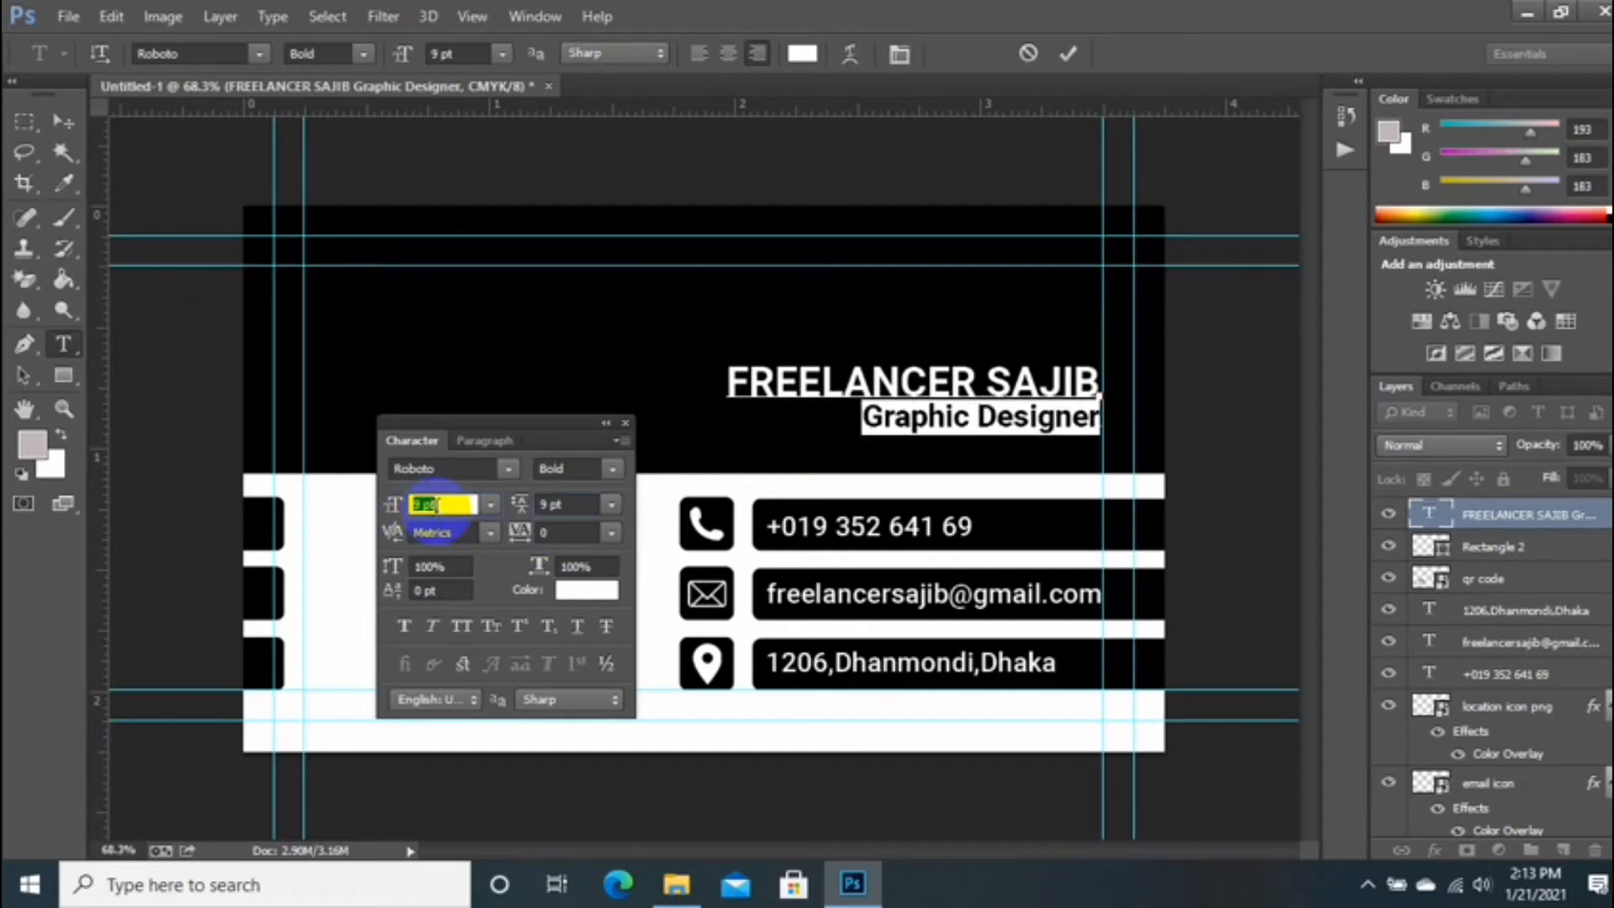
left_click(1068, 53)
Step: Change the Graphic Designer line to Medium weight and commit the heading
left_click_drag(874, 418, 1145, 421)
left_click(601, 469)
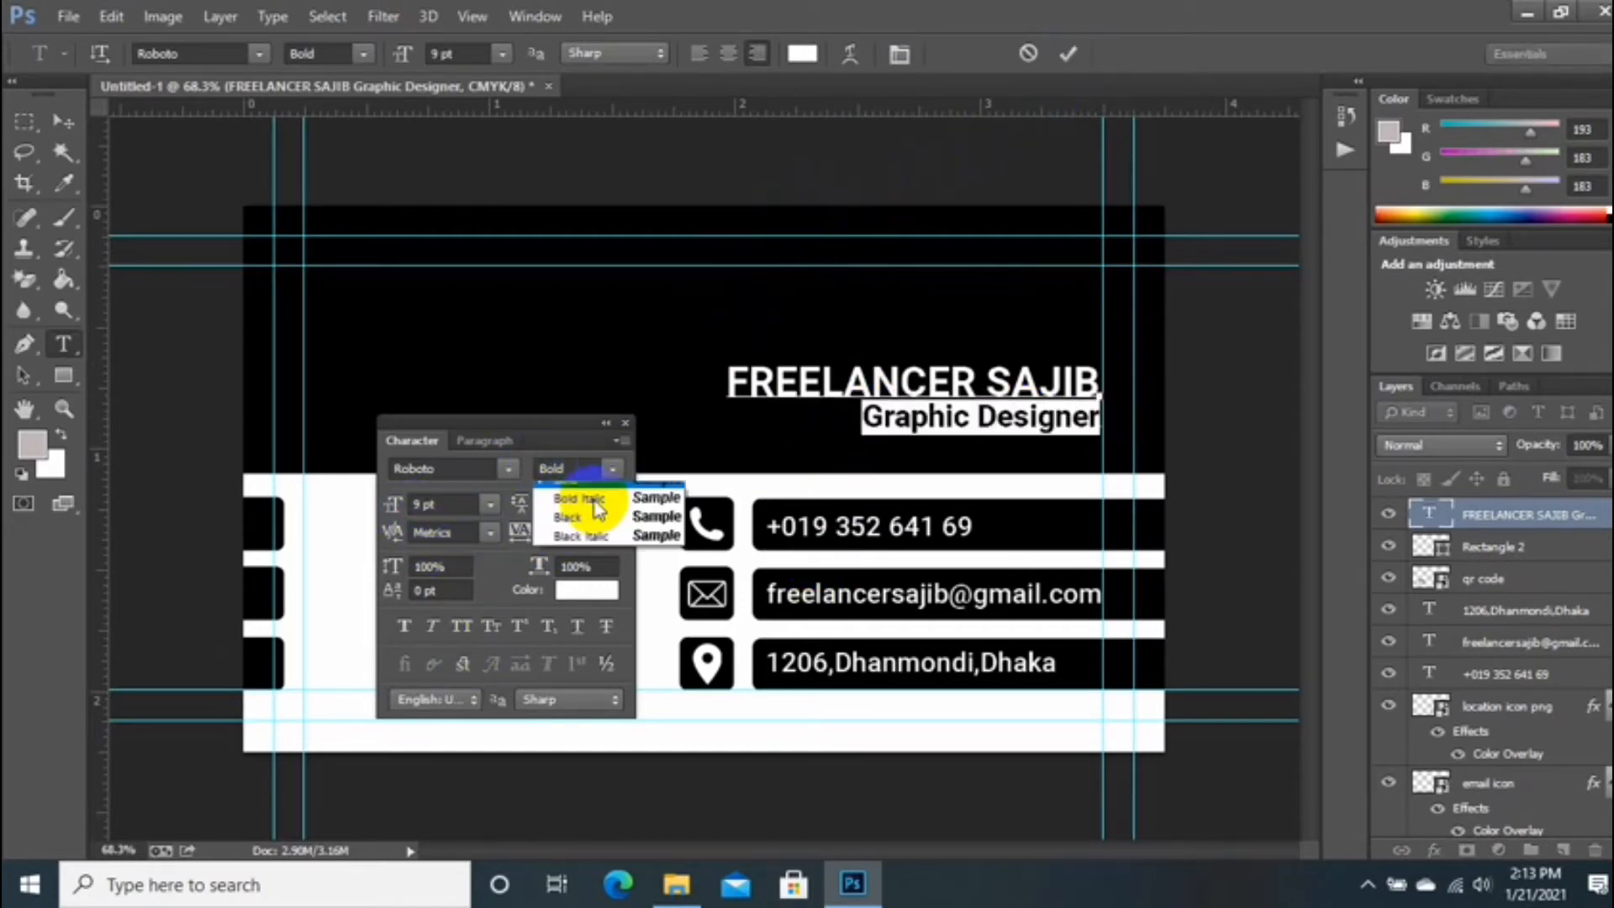
left_click(576, 605)
left_click(603, 423)
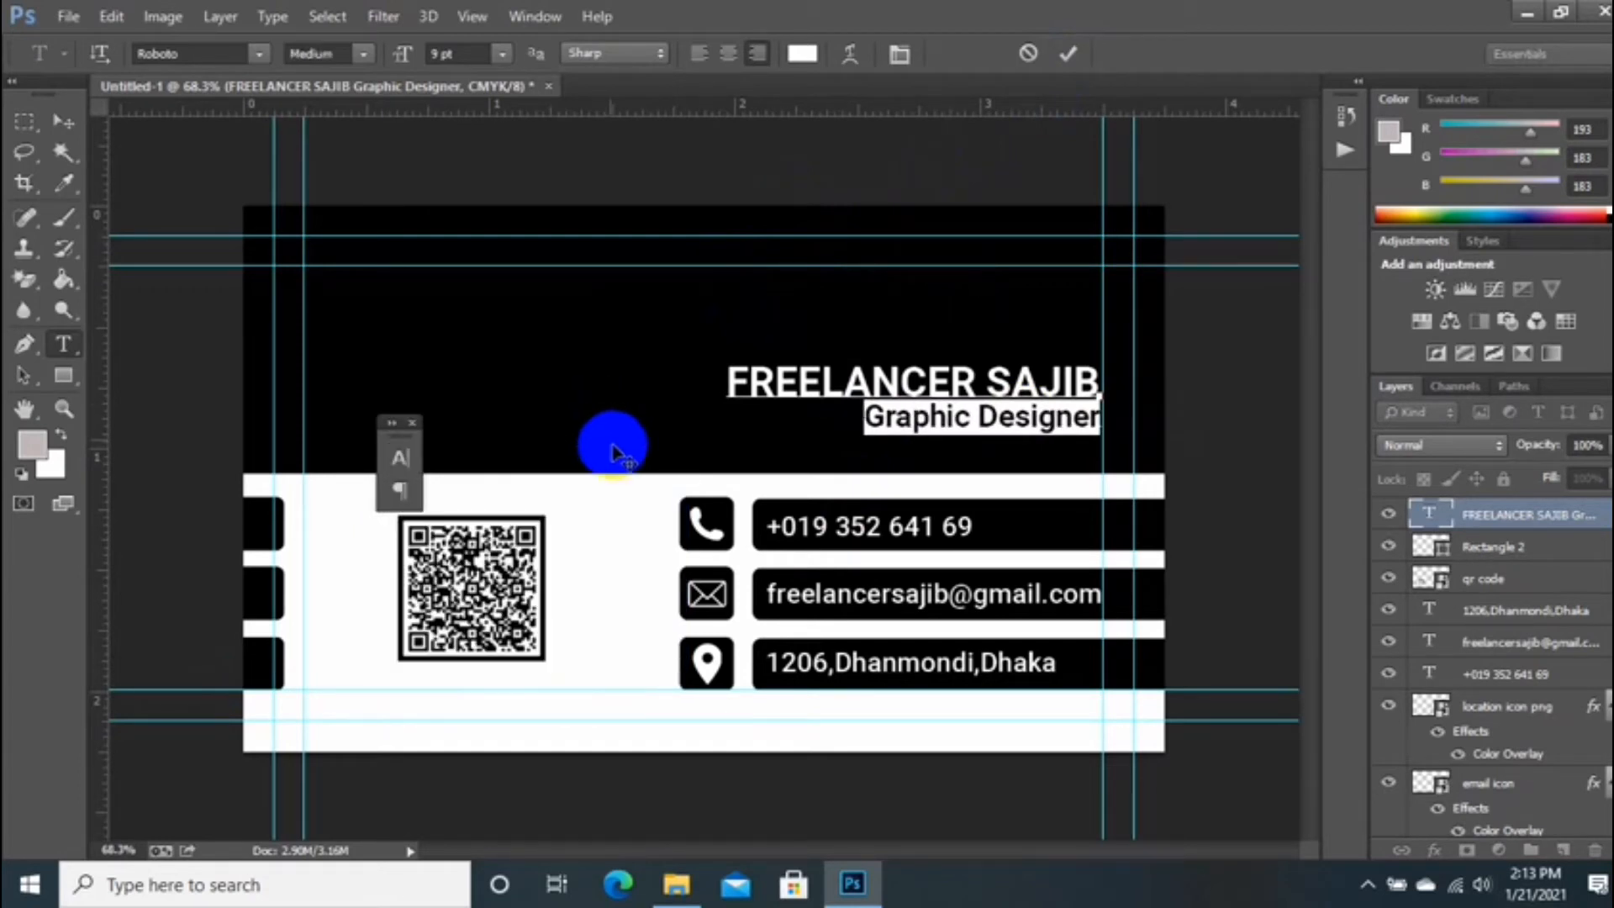
left_click(1063, 74)
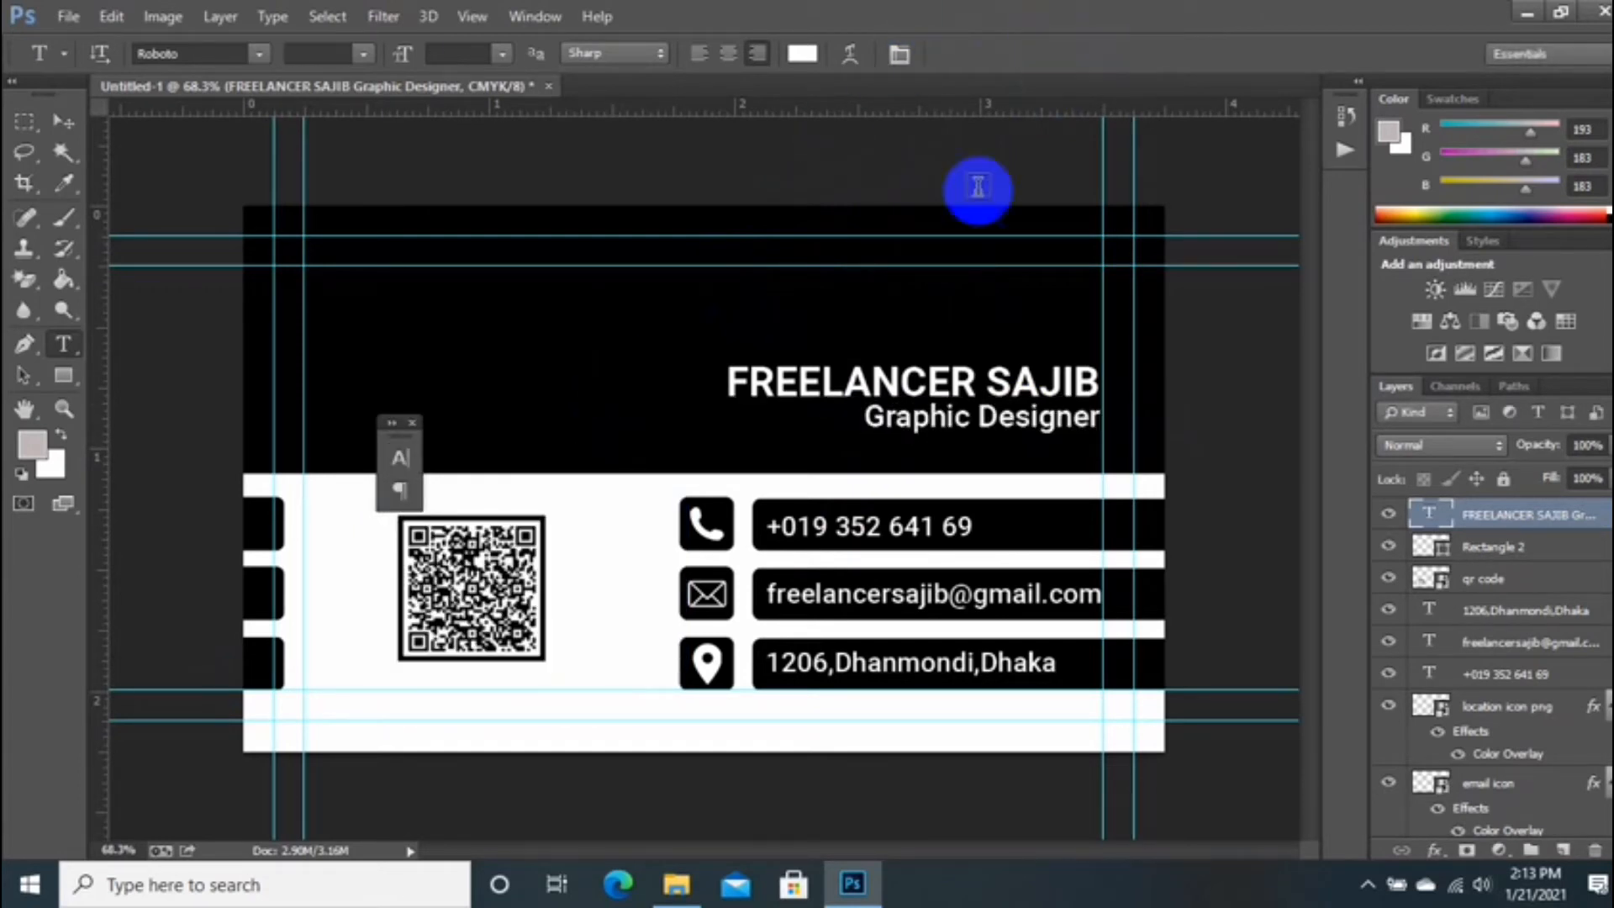
left_click(63, 121)
left_click_drag(898, 387, 903, 282)
scroll(639, 476, "down", 2)
left_click(412, 421)
scroll(613, 511, "up", 3)
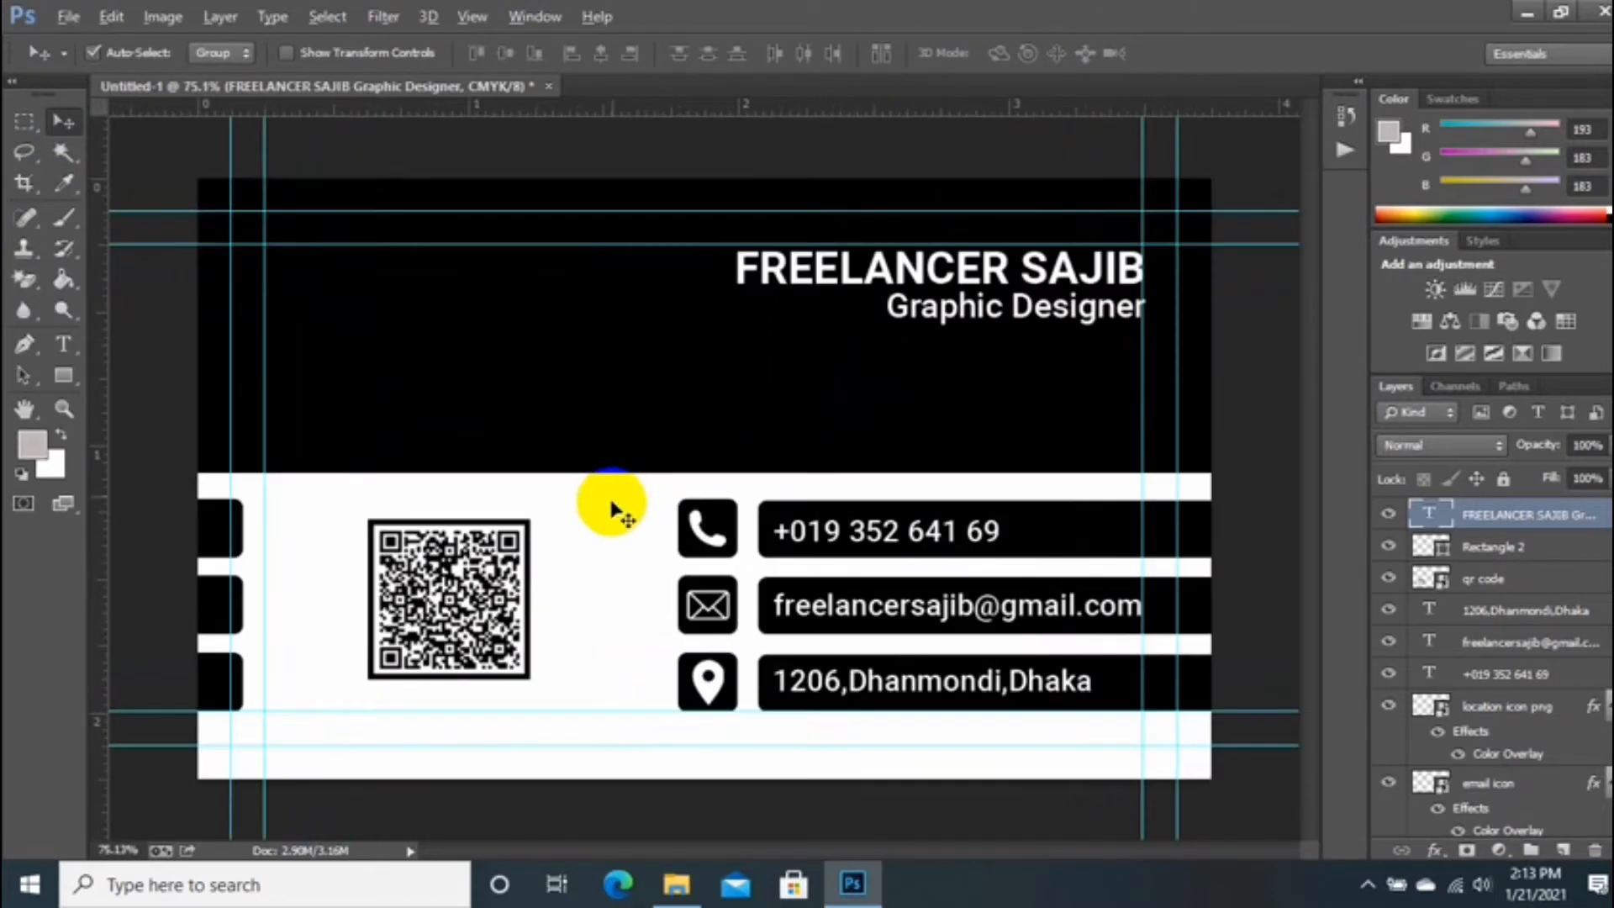
scroll(620, 511, "down", 2)
scroll(588, 530, "up", 1)
scroll(586, 531, "up", 1)
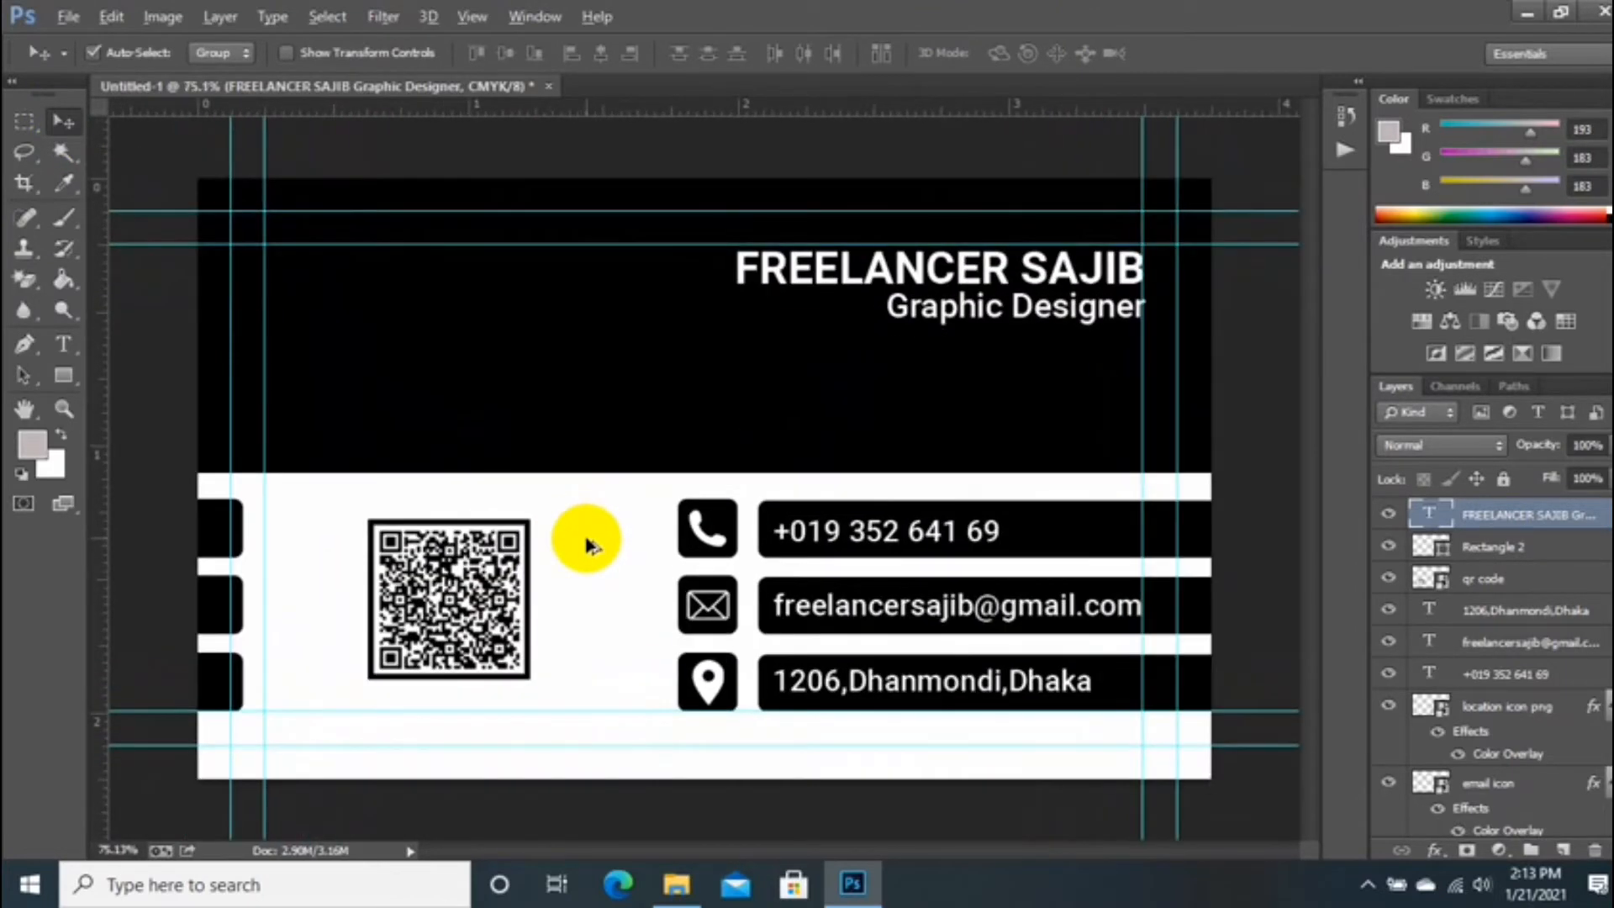
scroll(580, 534, "down", 1)
scroll(580, 534, "up", 1)
scroll(592, 542, "down", 1)
left_click(883, 329)
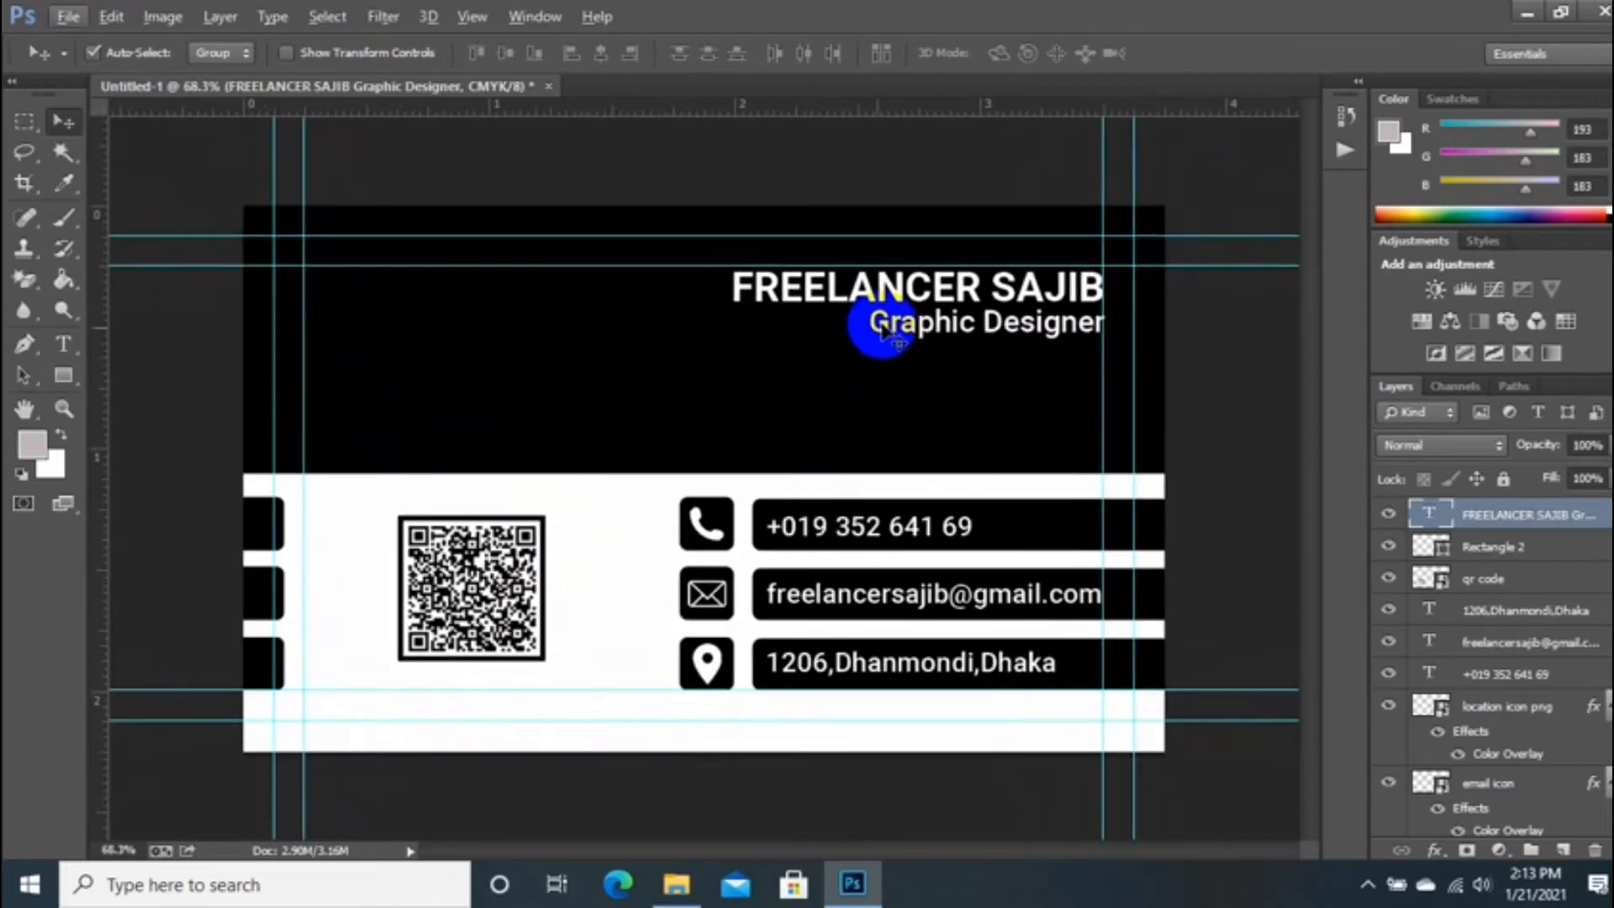
Step: Place the graphic designer logo png at the black band's upper left, shrunk to about 5.95%
left_click(677, 883)
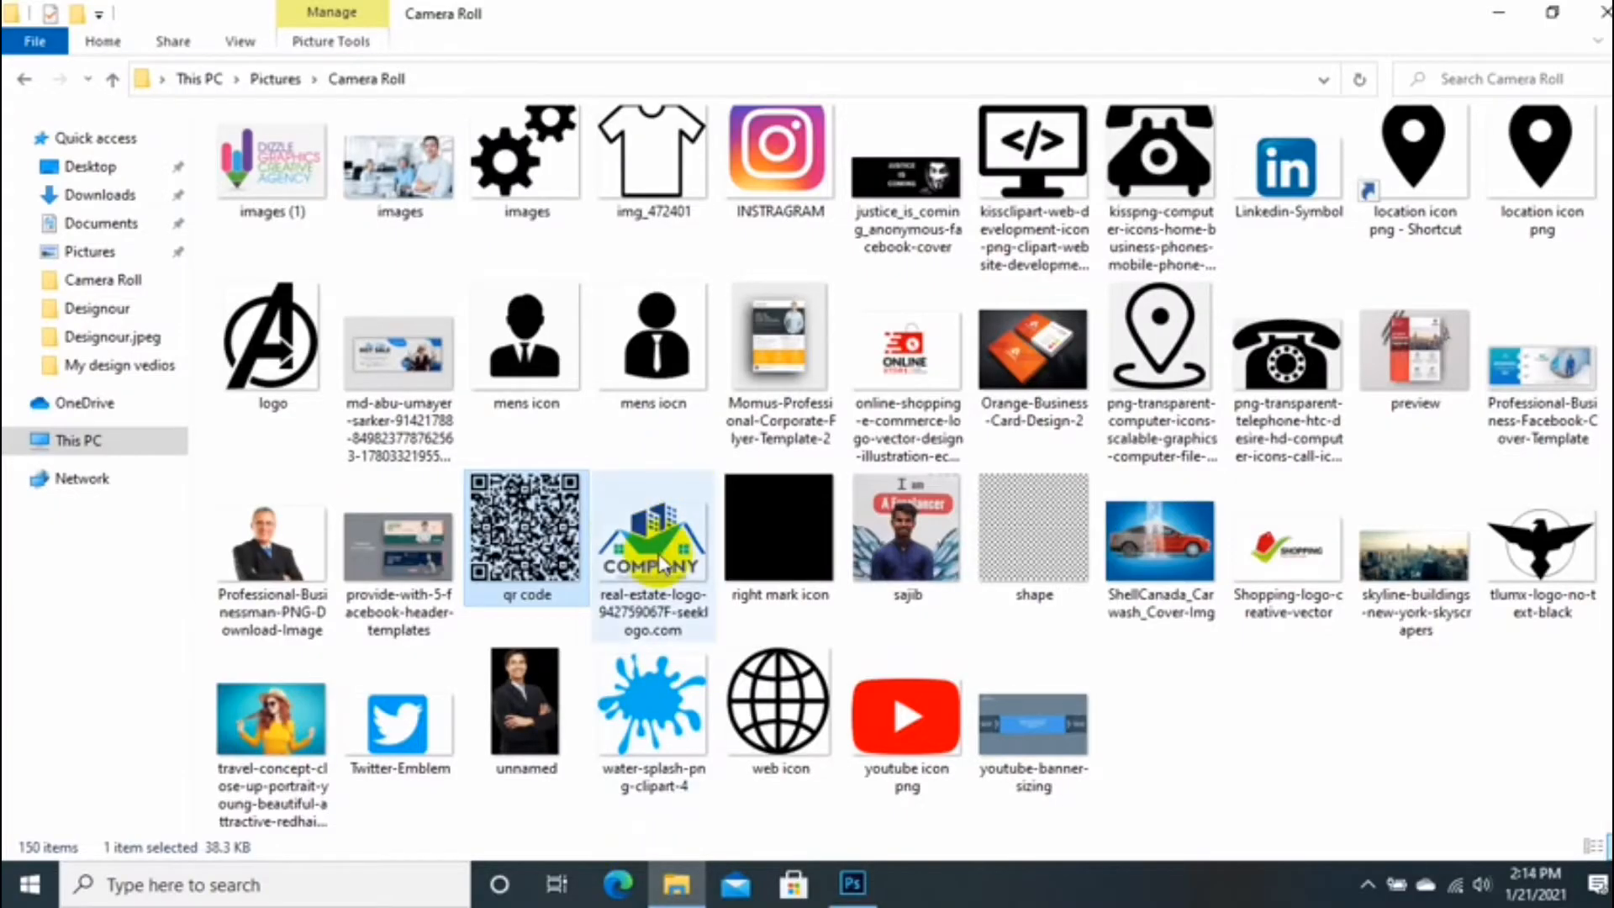
scroll(431, 522, "up", 3)
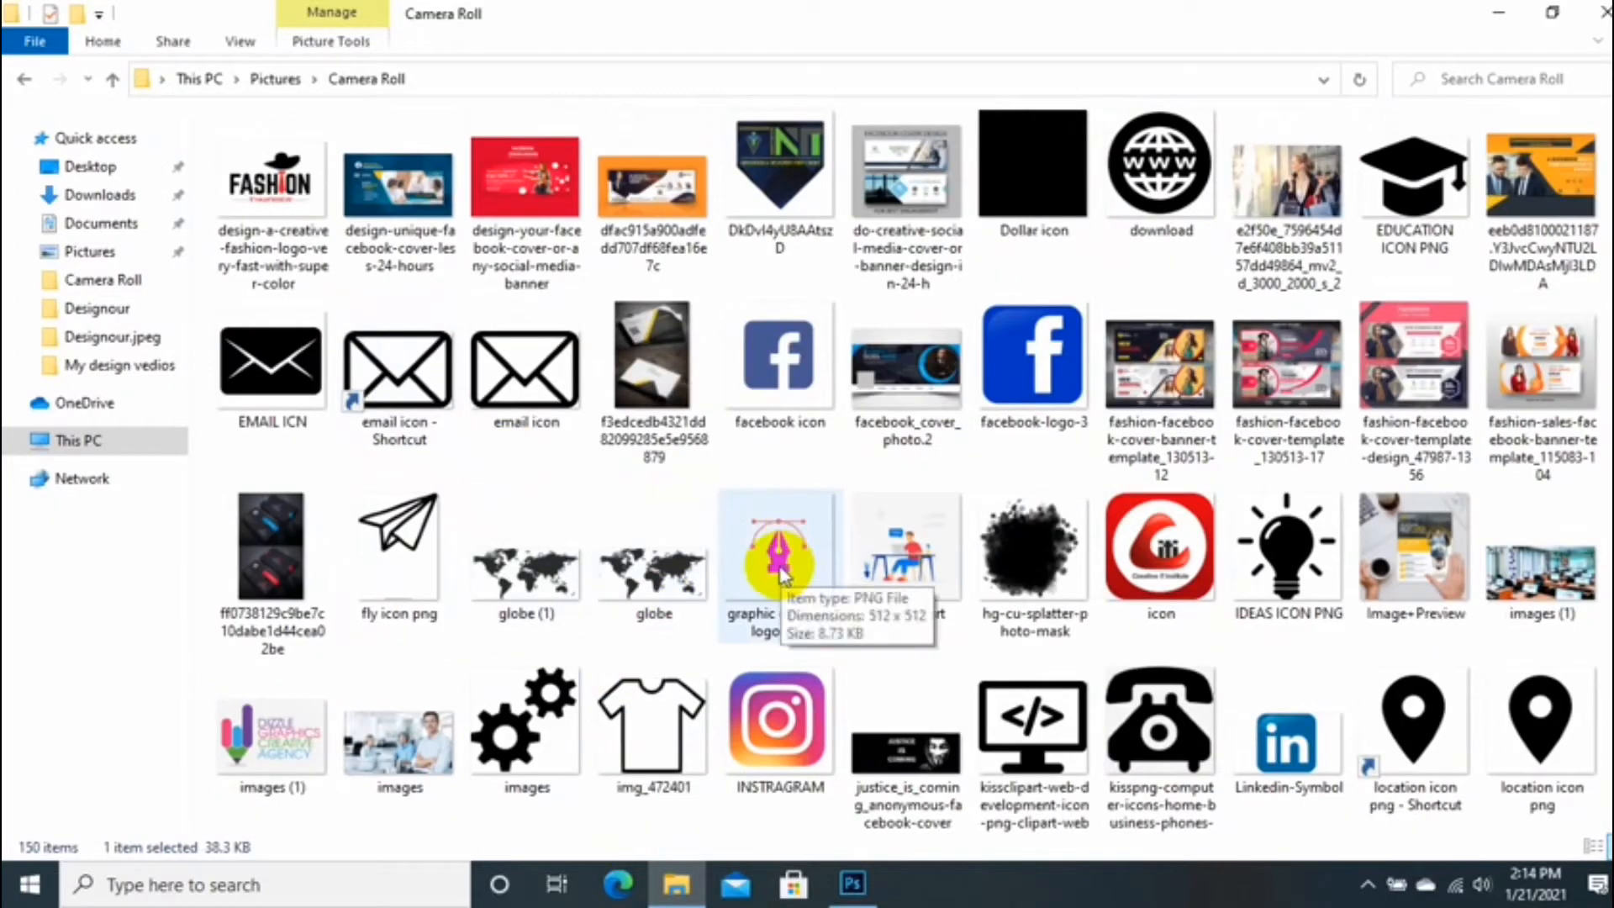
left_click_drag(782, 609, 488, 325)
left_click_drag(517, 392, 453, 300)
left_click_drag(515, 381, 499, 364)
double_click(460, 332)
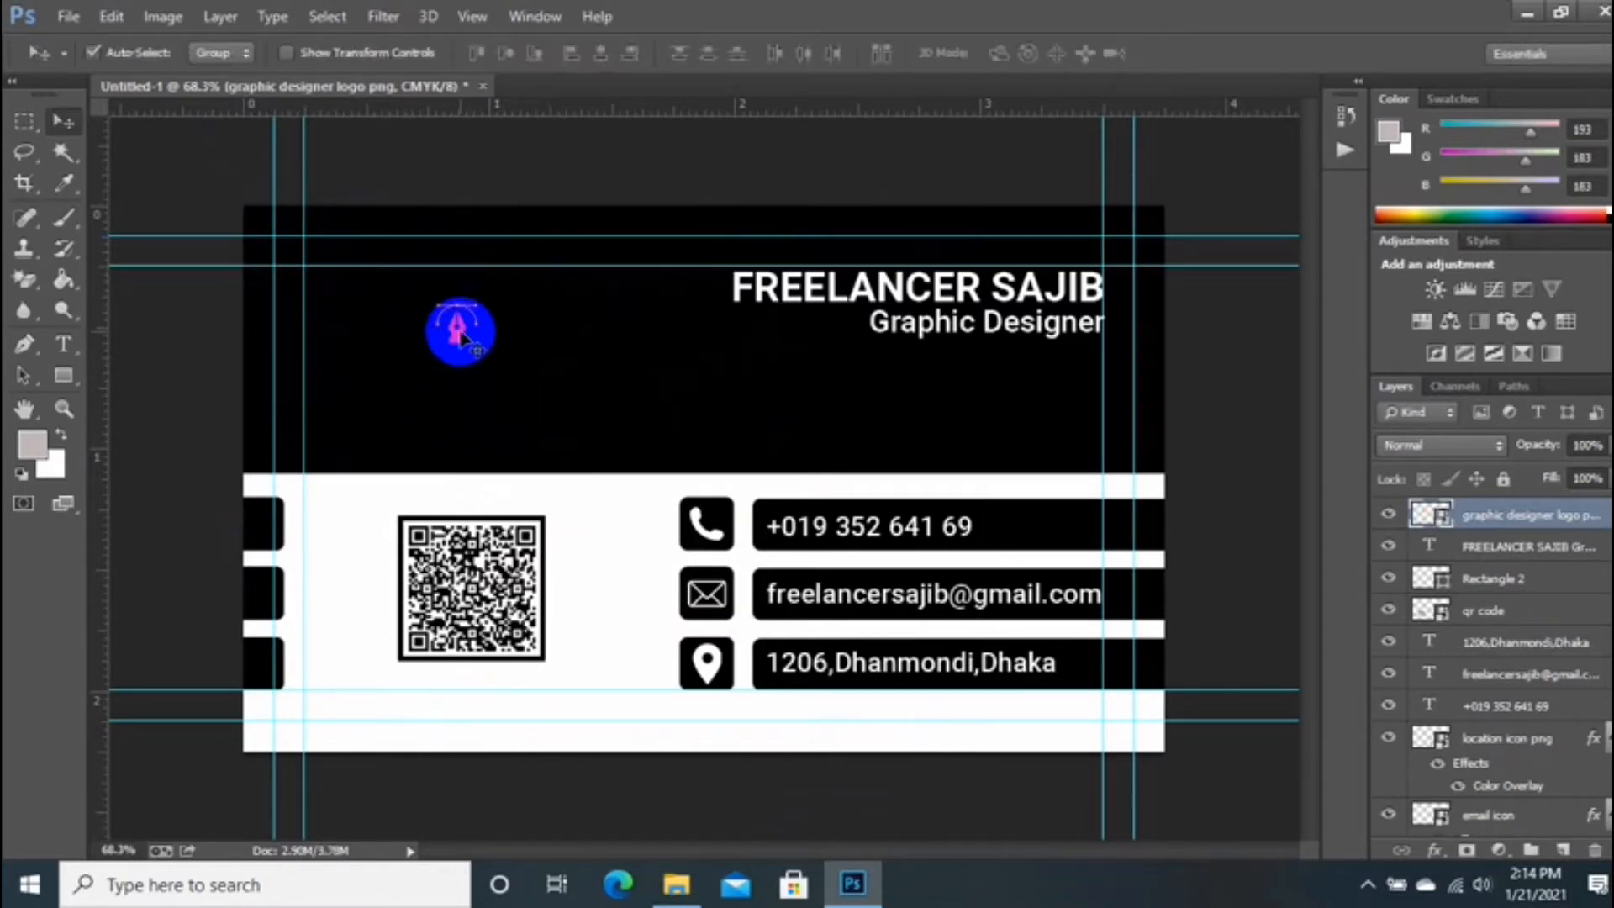
Step: Give the pen-nib logo layer a white Color Overlay through Blending Options
left_click(1429, 546)
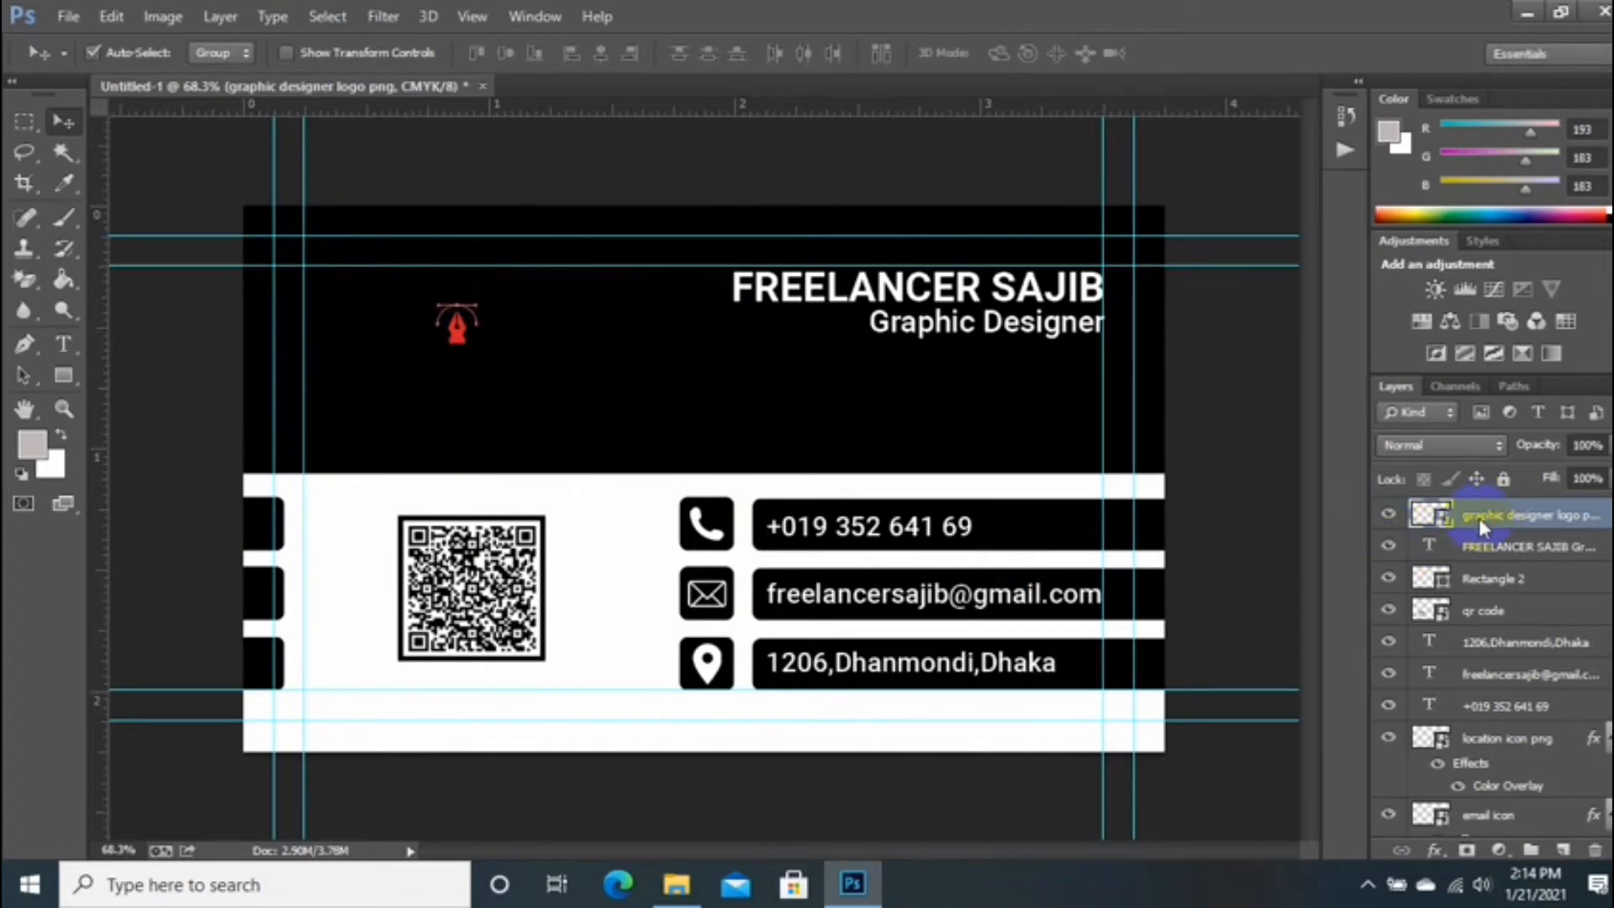
right_click(1481, 514)
left_click(1045, 119)
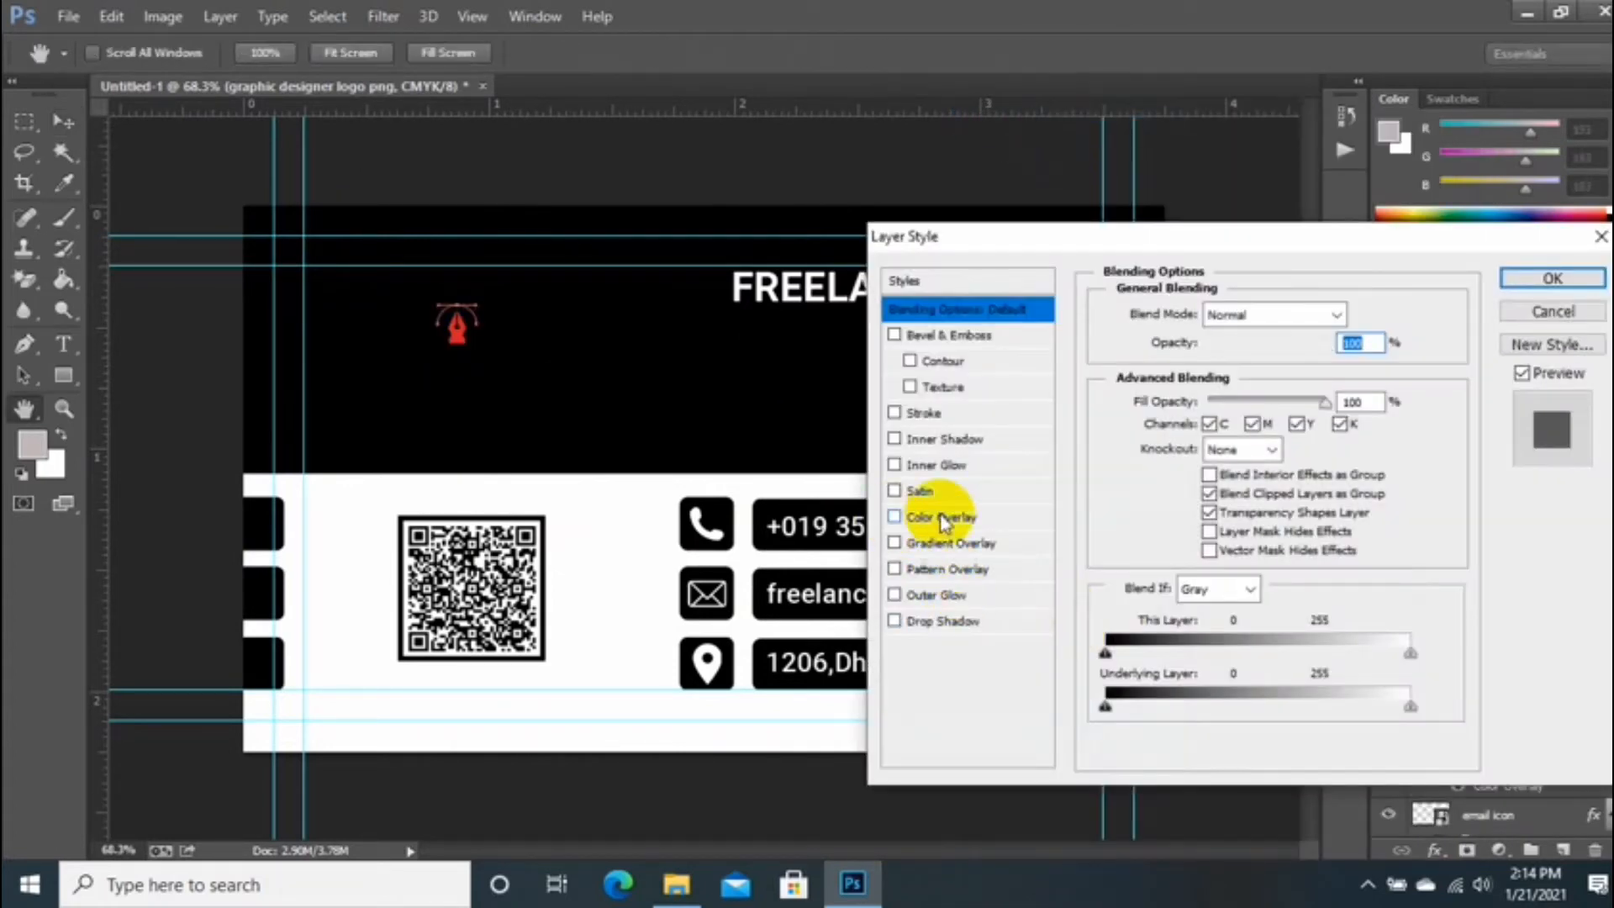
left_click(941, 517)
left_click(1362, 314)
left_click(851, 661)
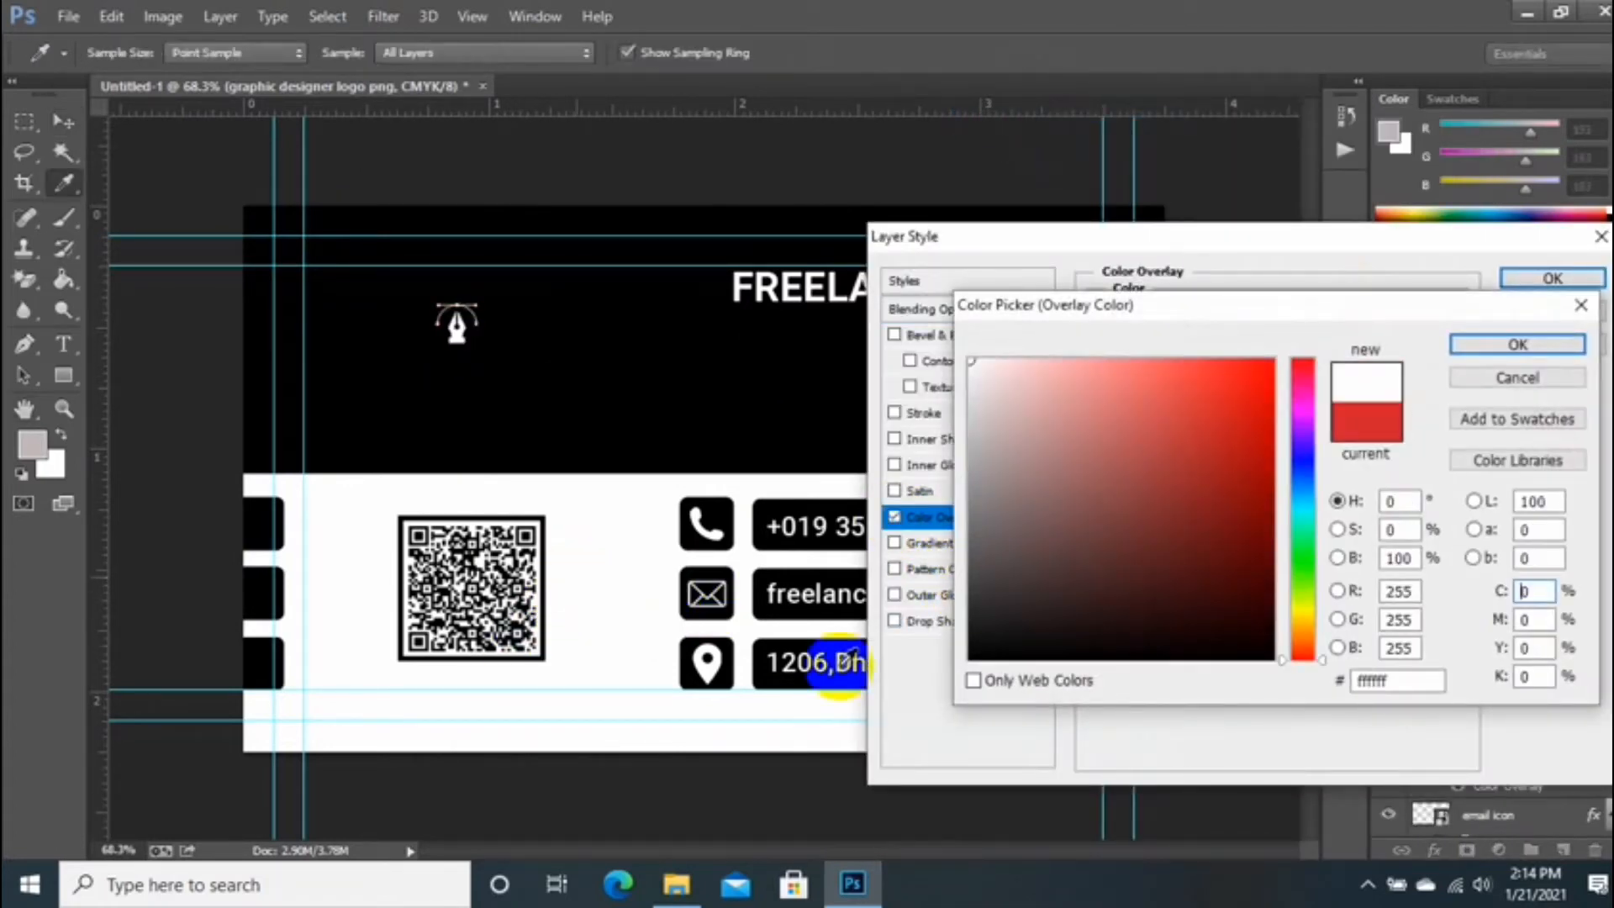
left_click(972, 518)
left_click(553, 528)
left_click(1031, 631)
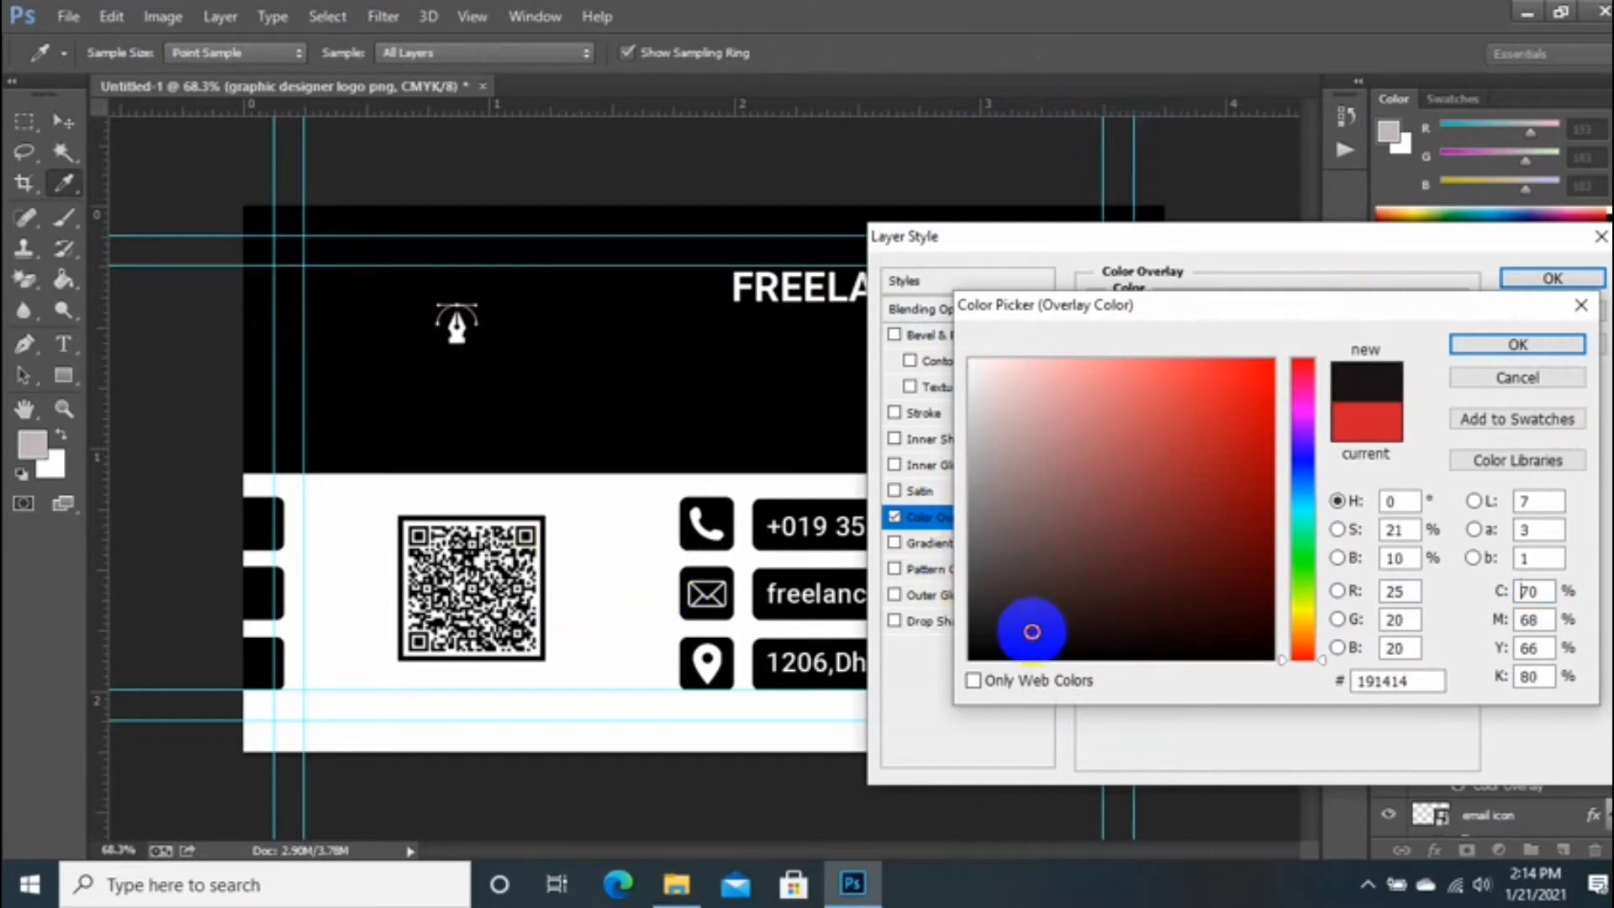
left_click(913, 285)
left_click(1503, 350)
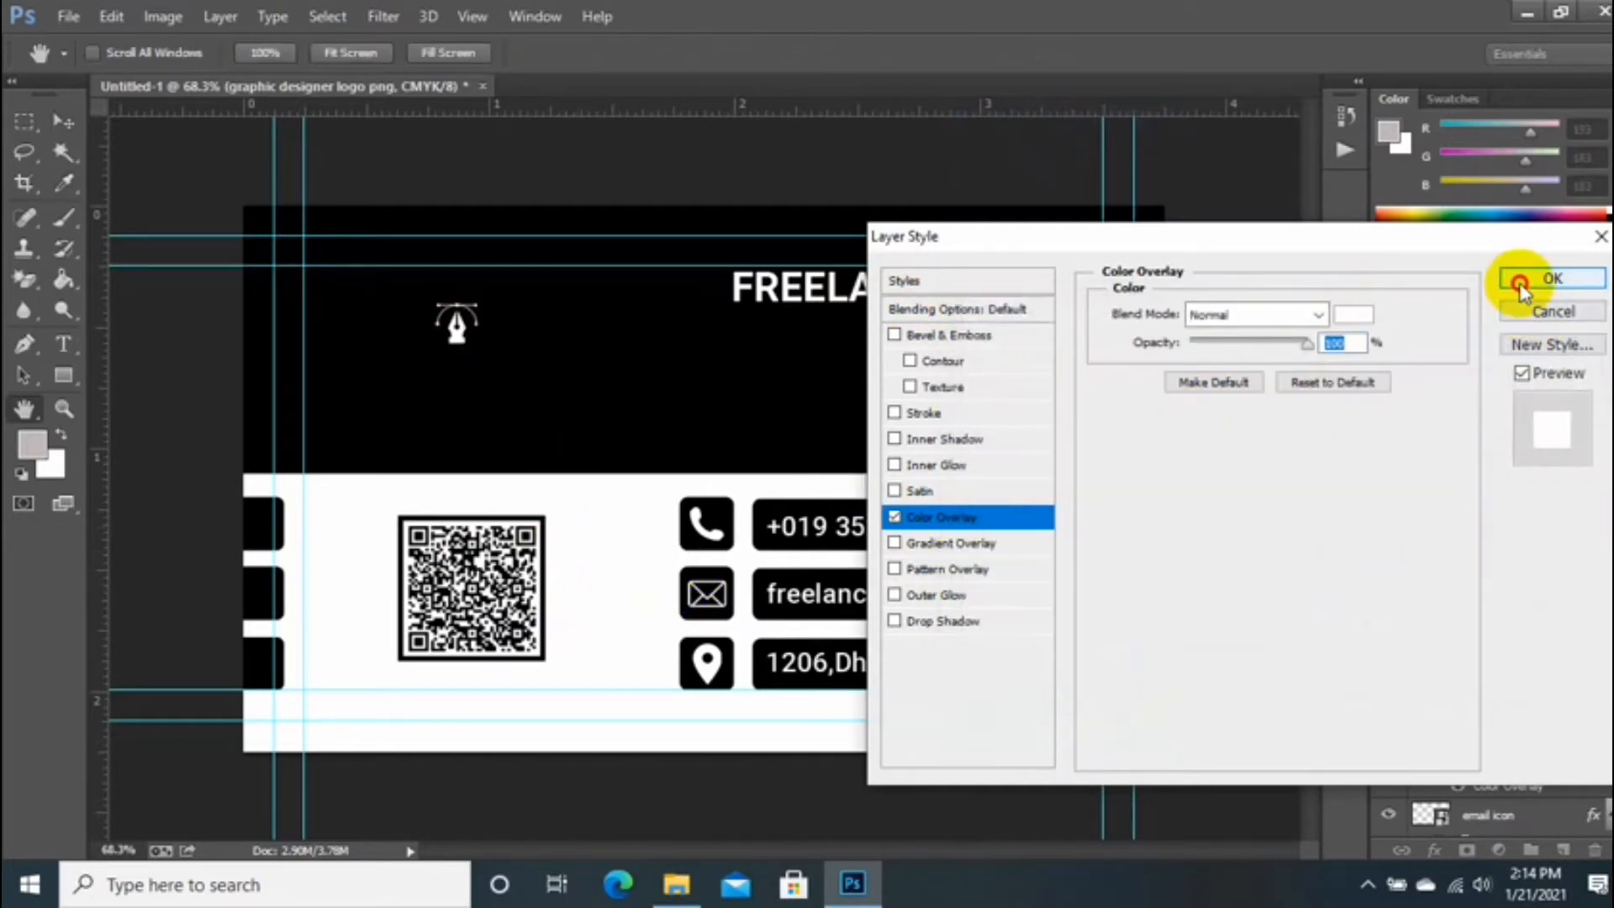
left_click(1522, 286)
left_click(63, 370)
left_click(126, 412)
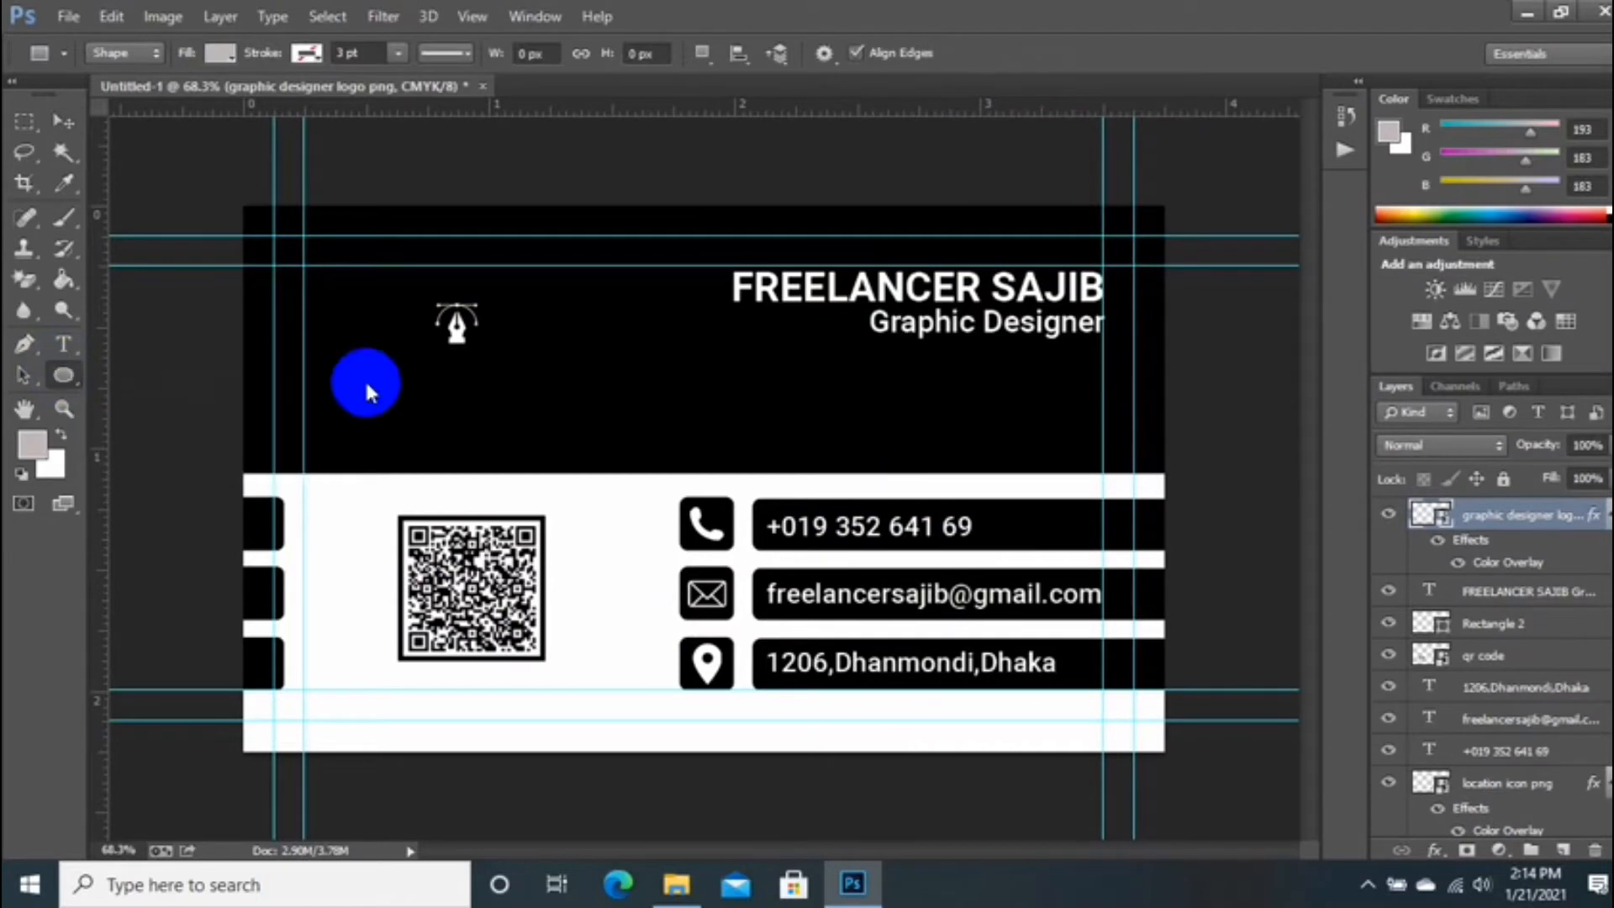
Step: Draw a circle around the pen logo with no fill and a white 1 pt stroke
left_click_drag(420, 291, 499, 364)
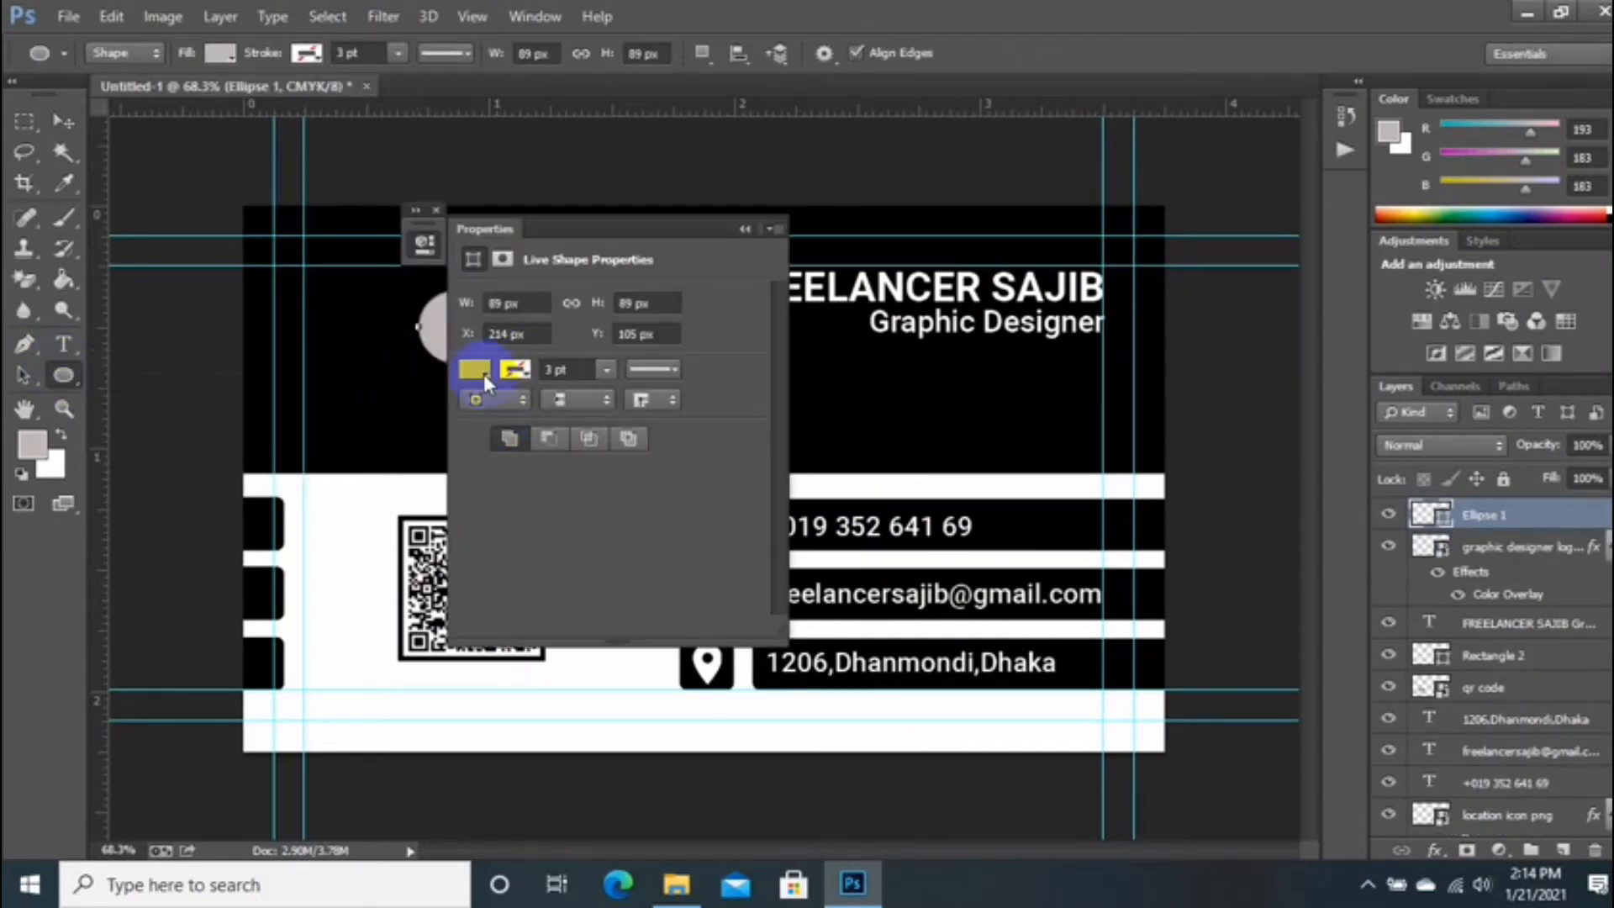
left_click(474, 368)
left_click(491, 414)
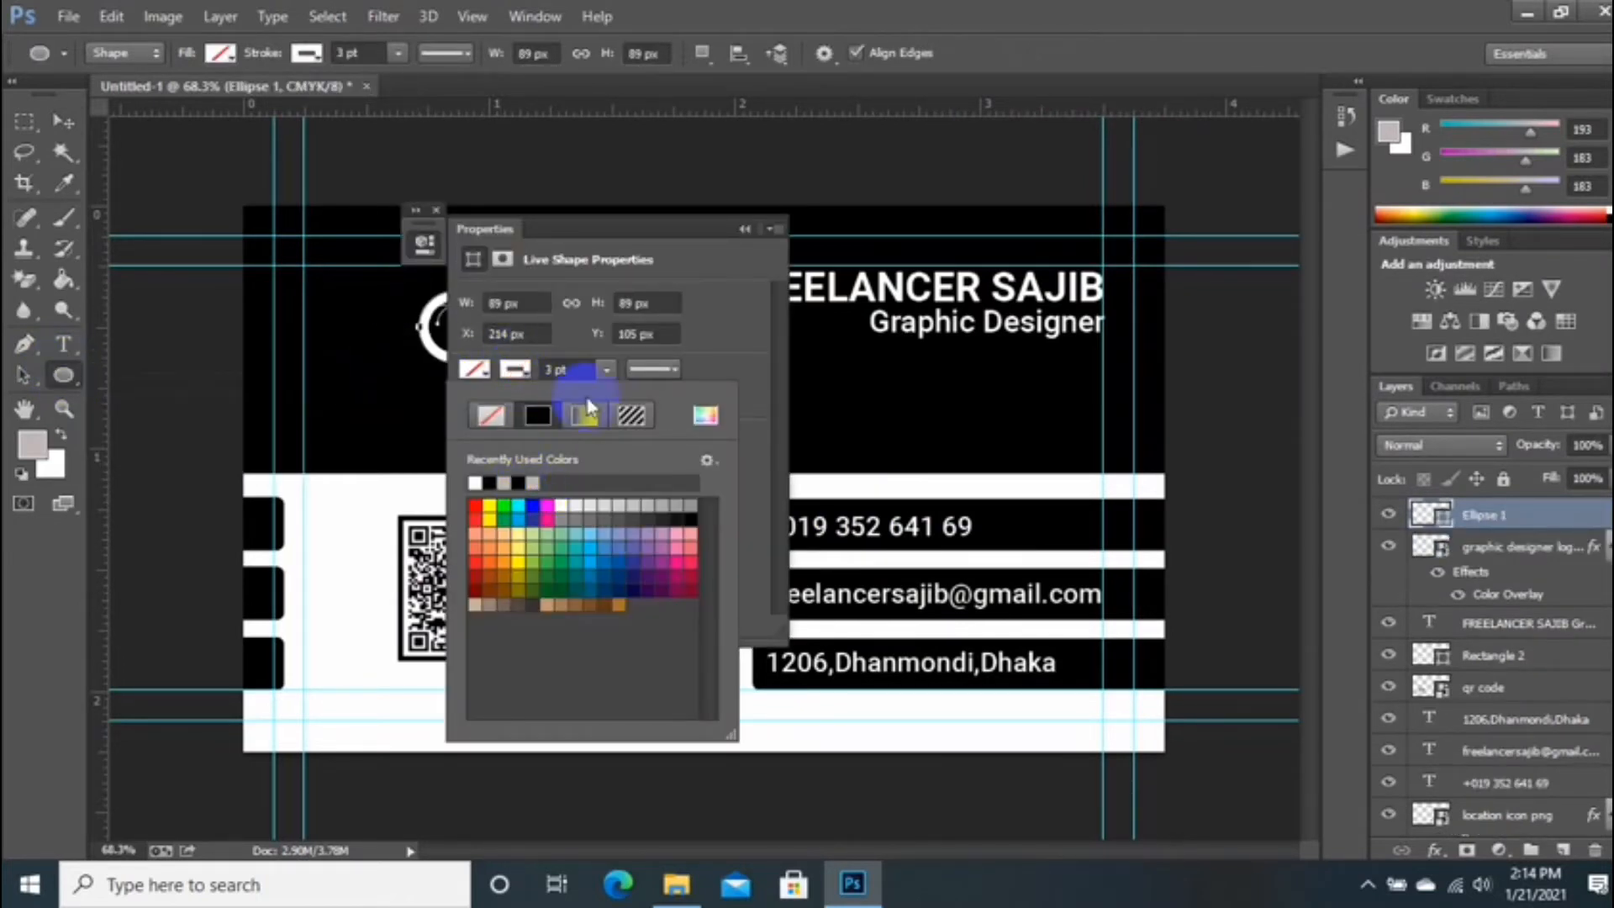
left_click(586, 412)
left_click(510, 380)
type("1")
key("Return")
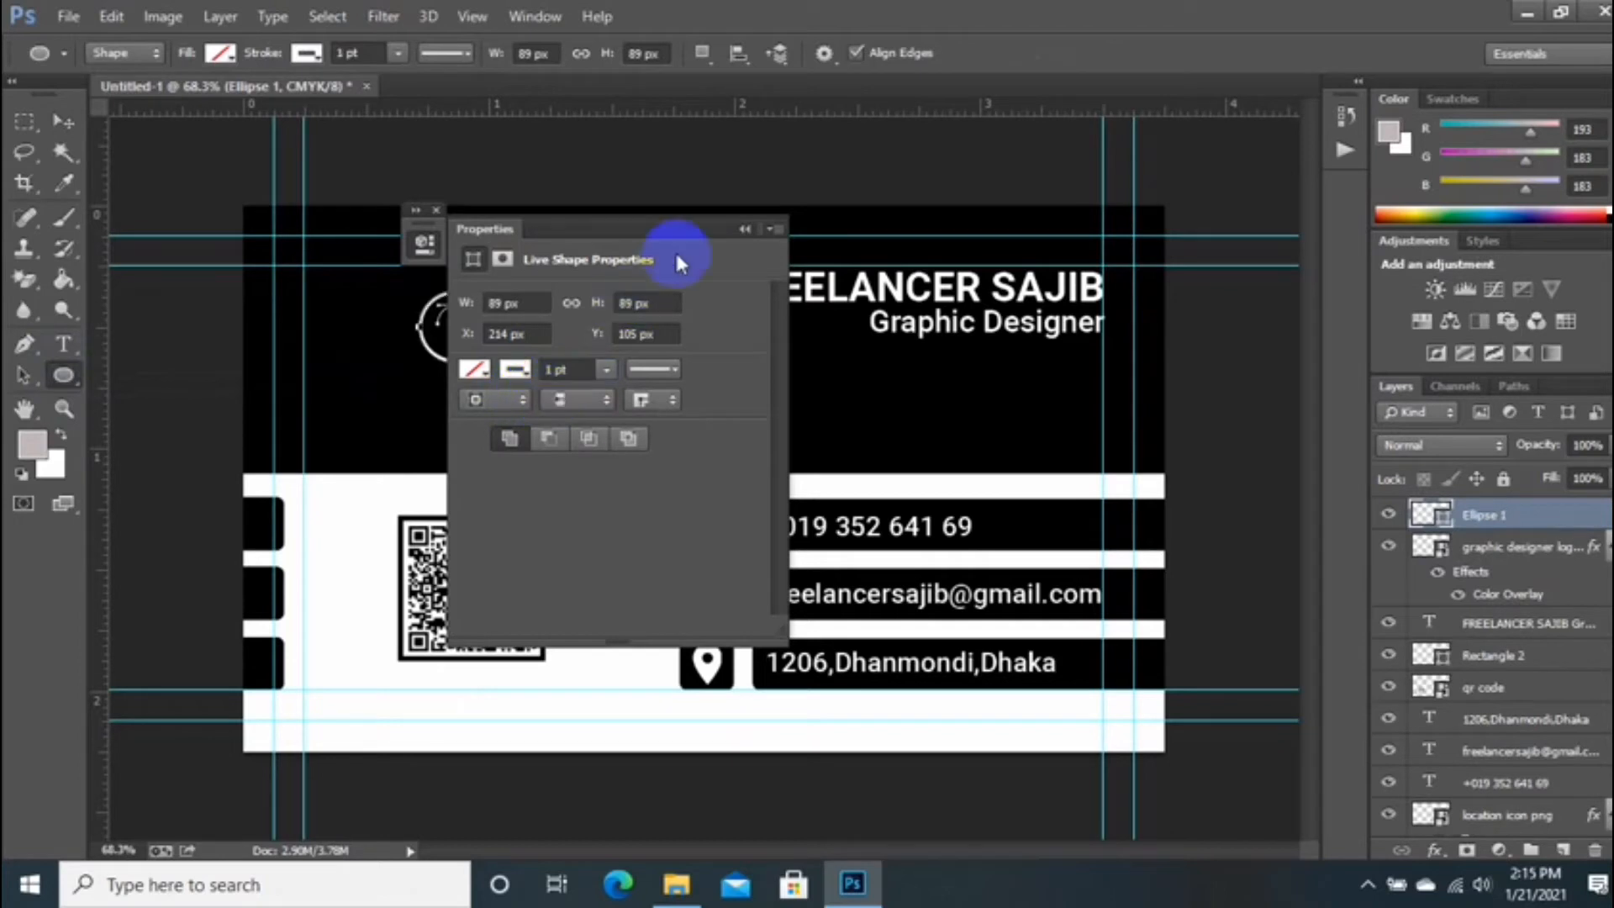
left_click(745, 228)
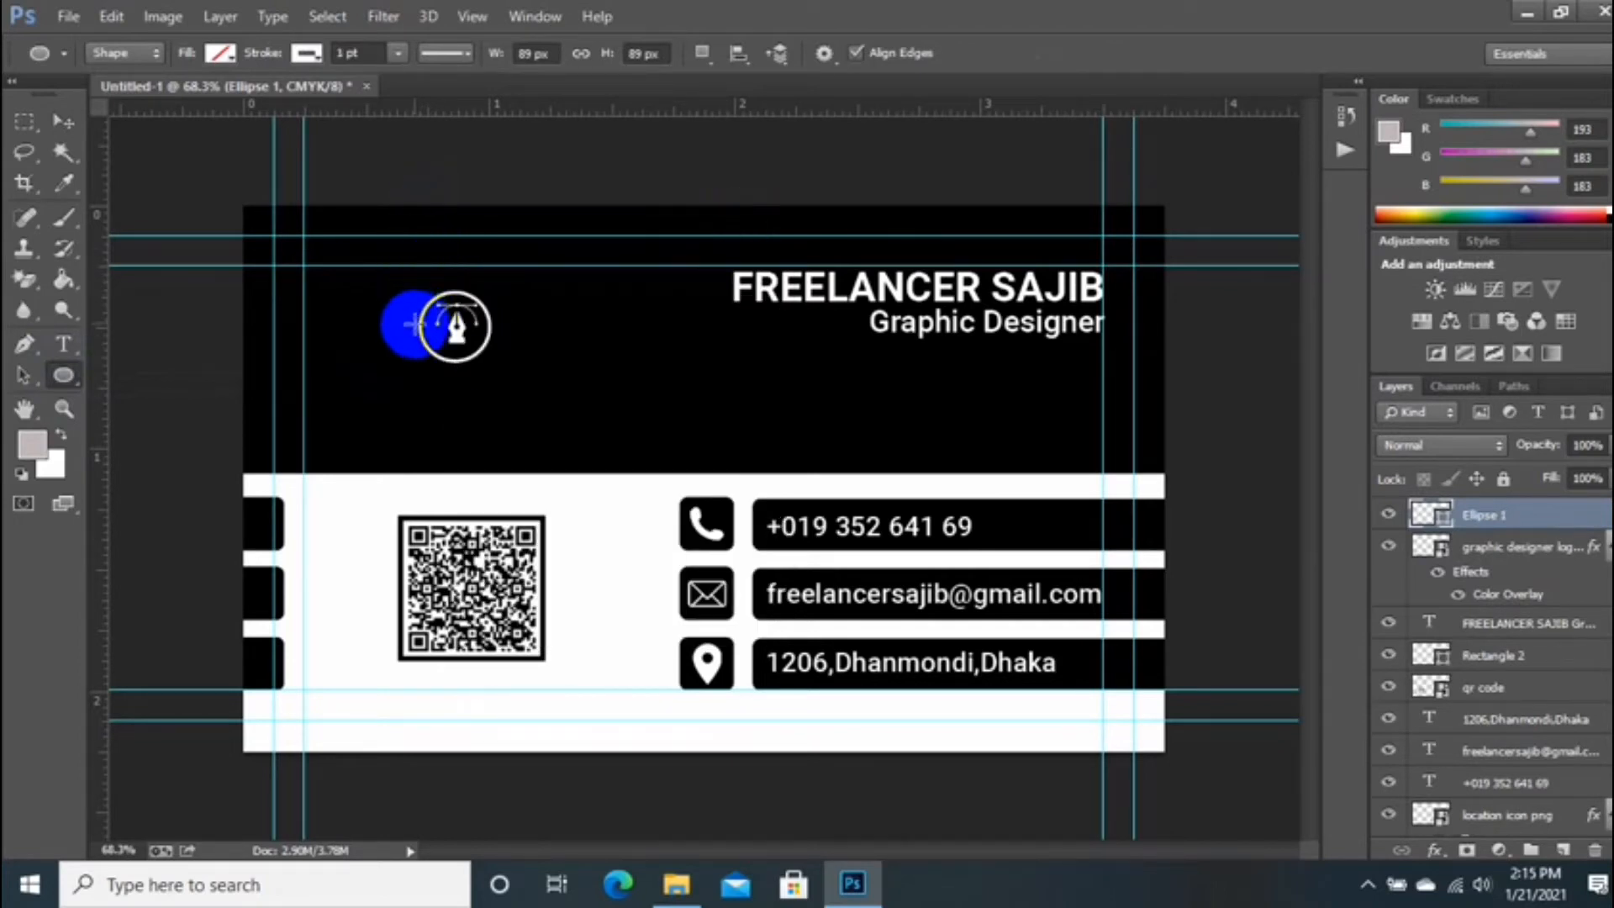
Step: Nudge the ring up and vertically centre the logo inside it
left_click(63, 122)
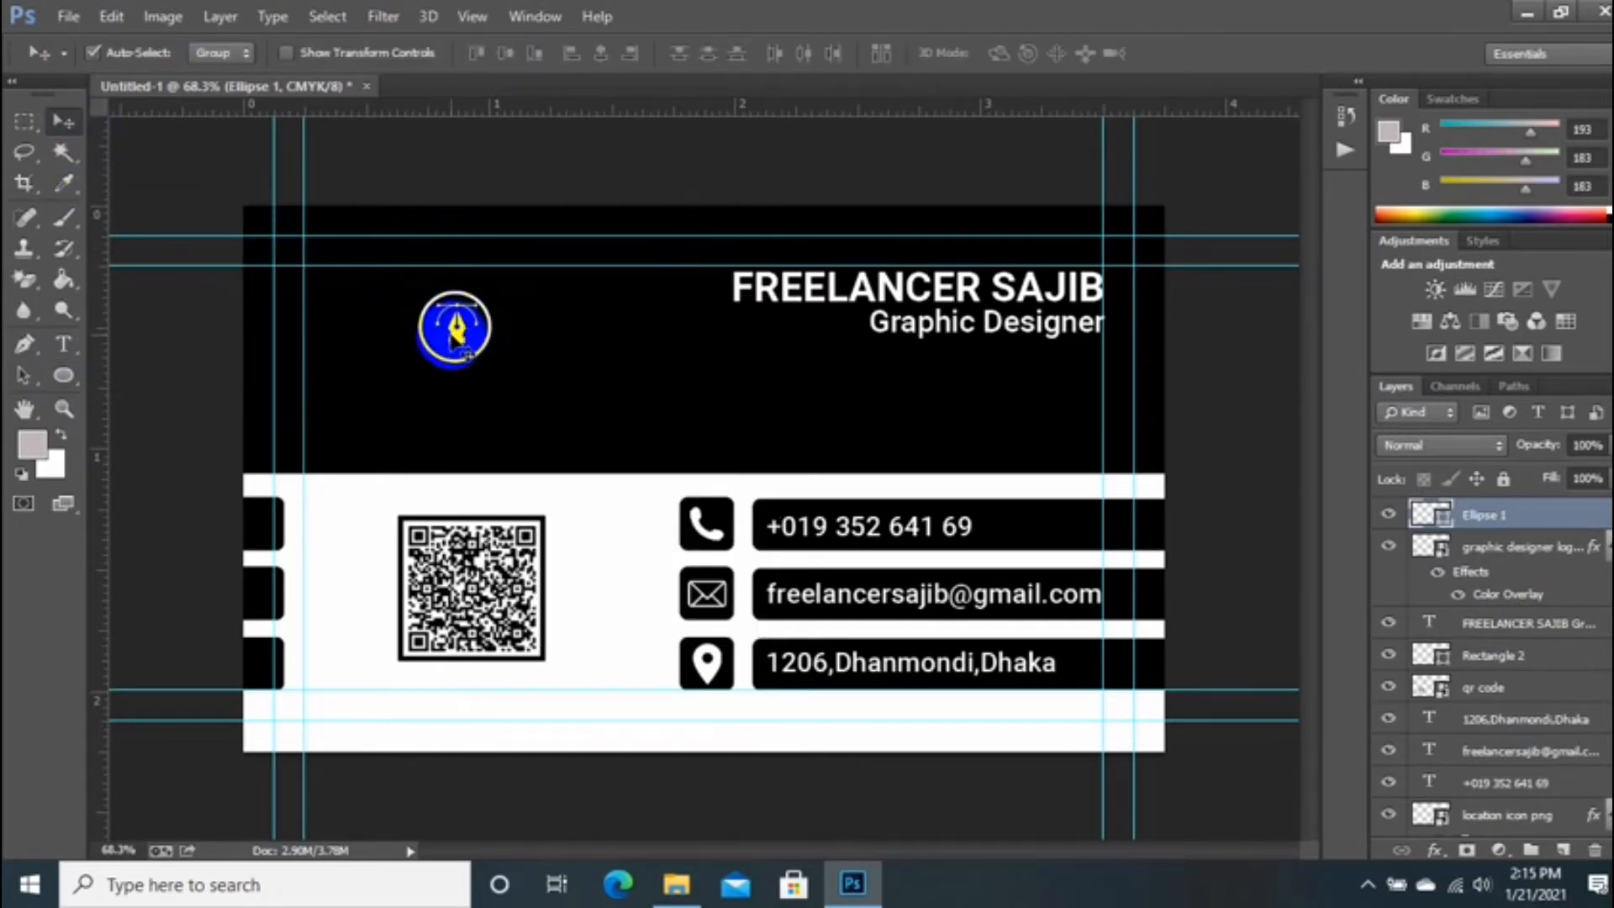
key("Up")
key("Up")
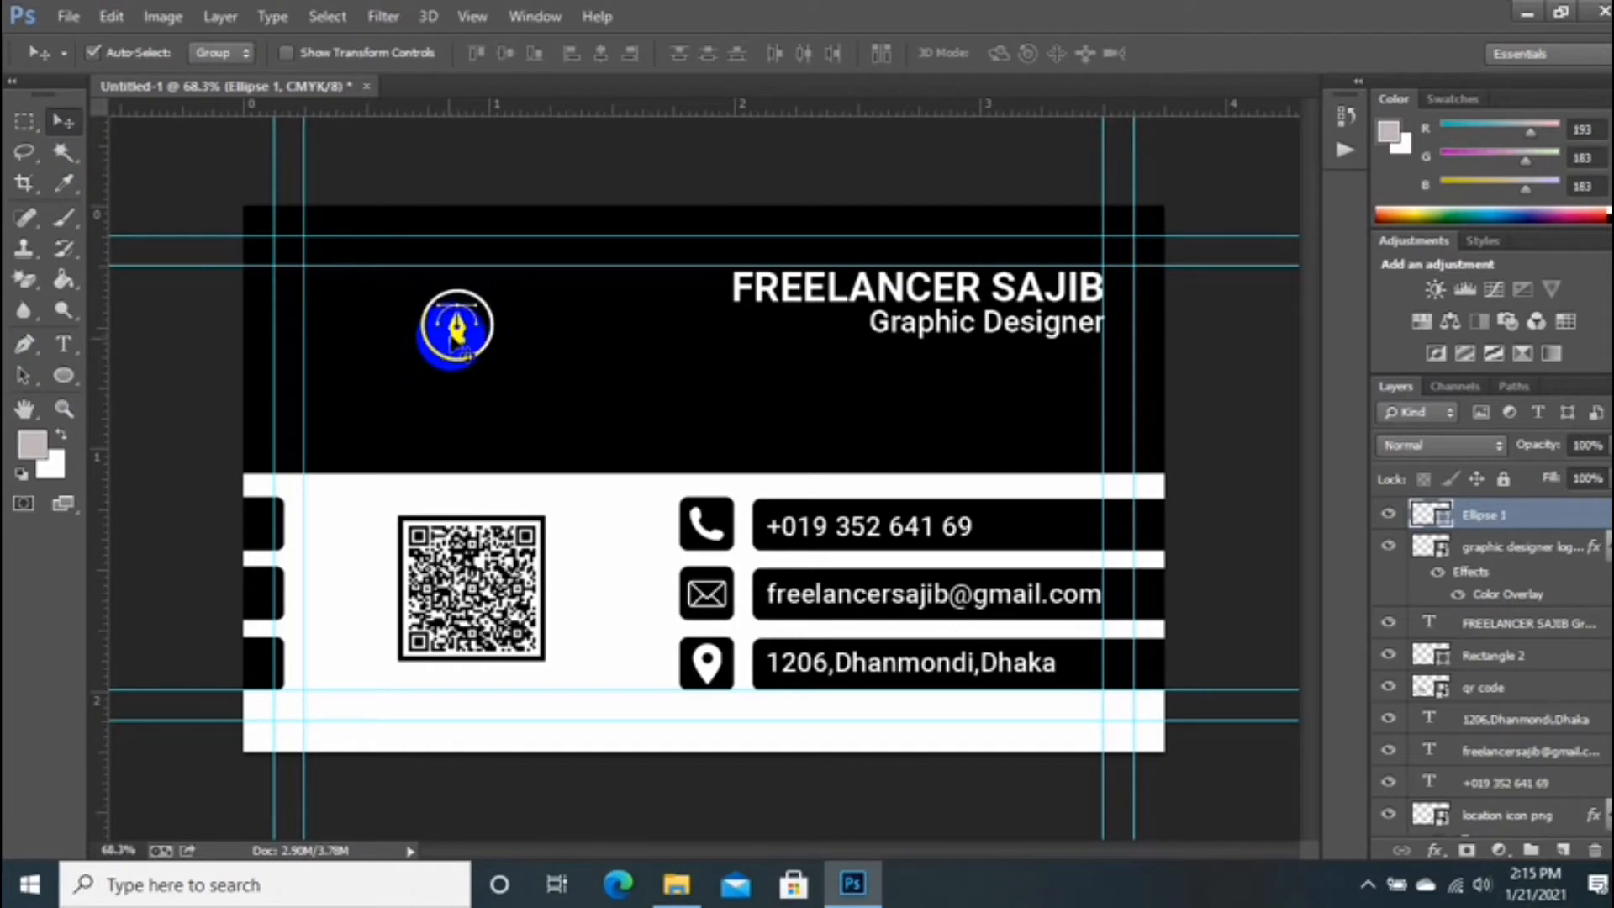
left_click(1484, 555, "shift")
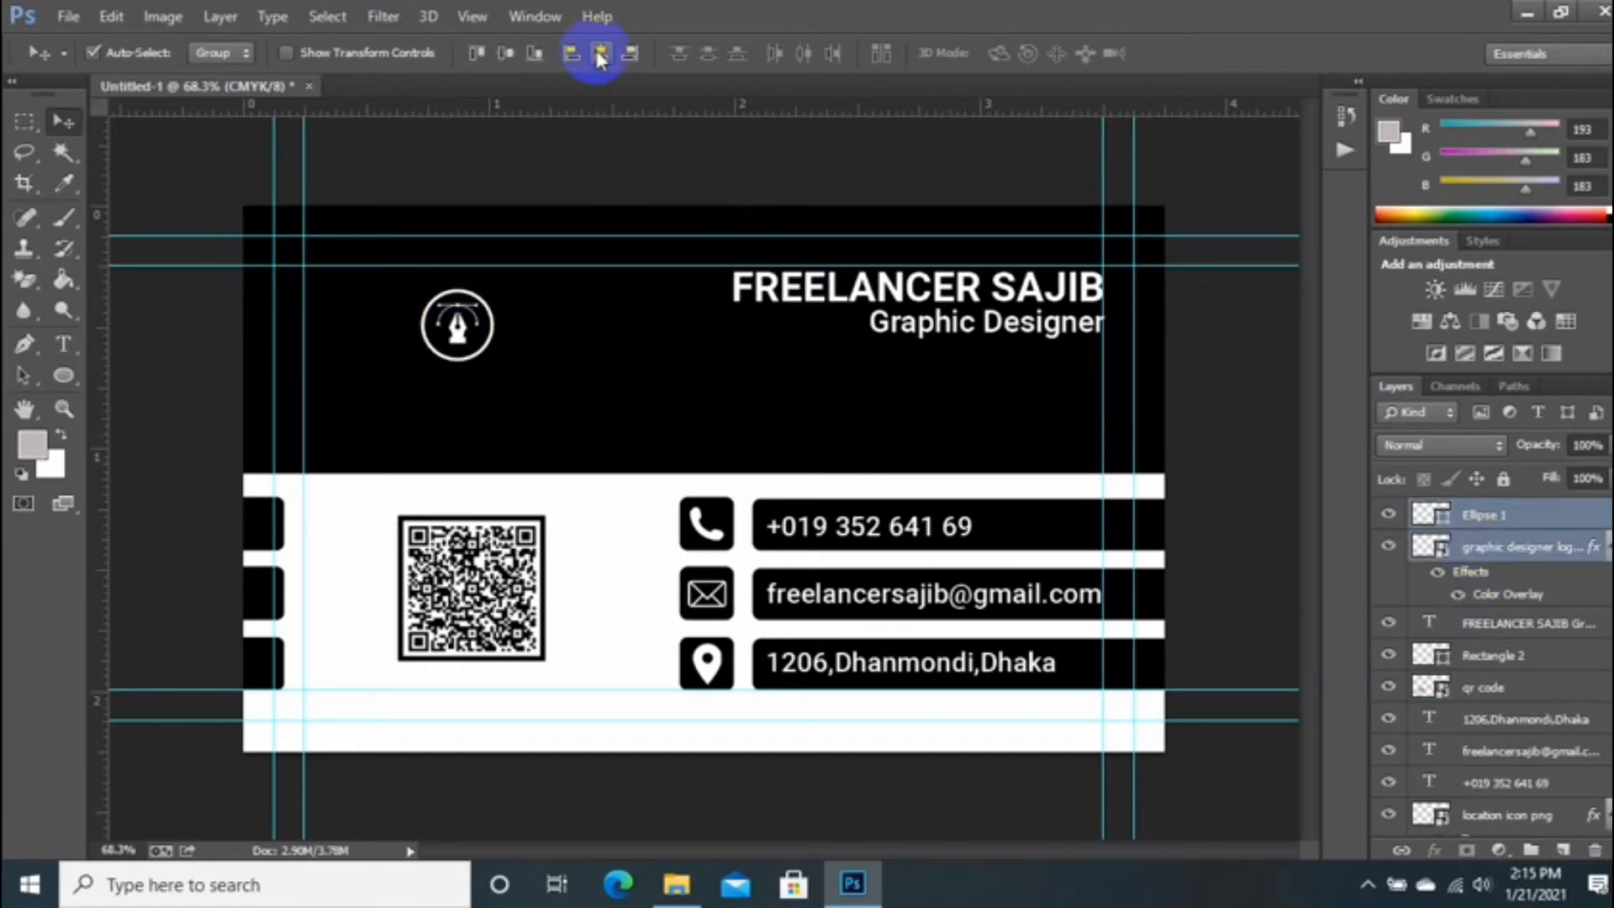
left_click(504, 55)
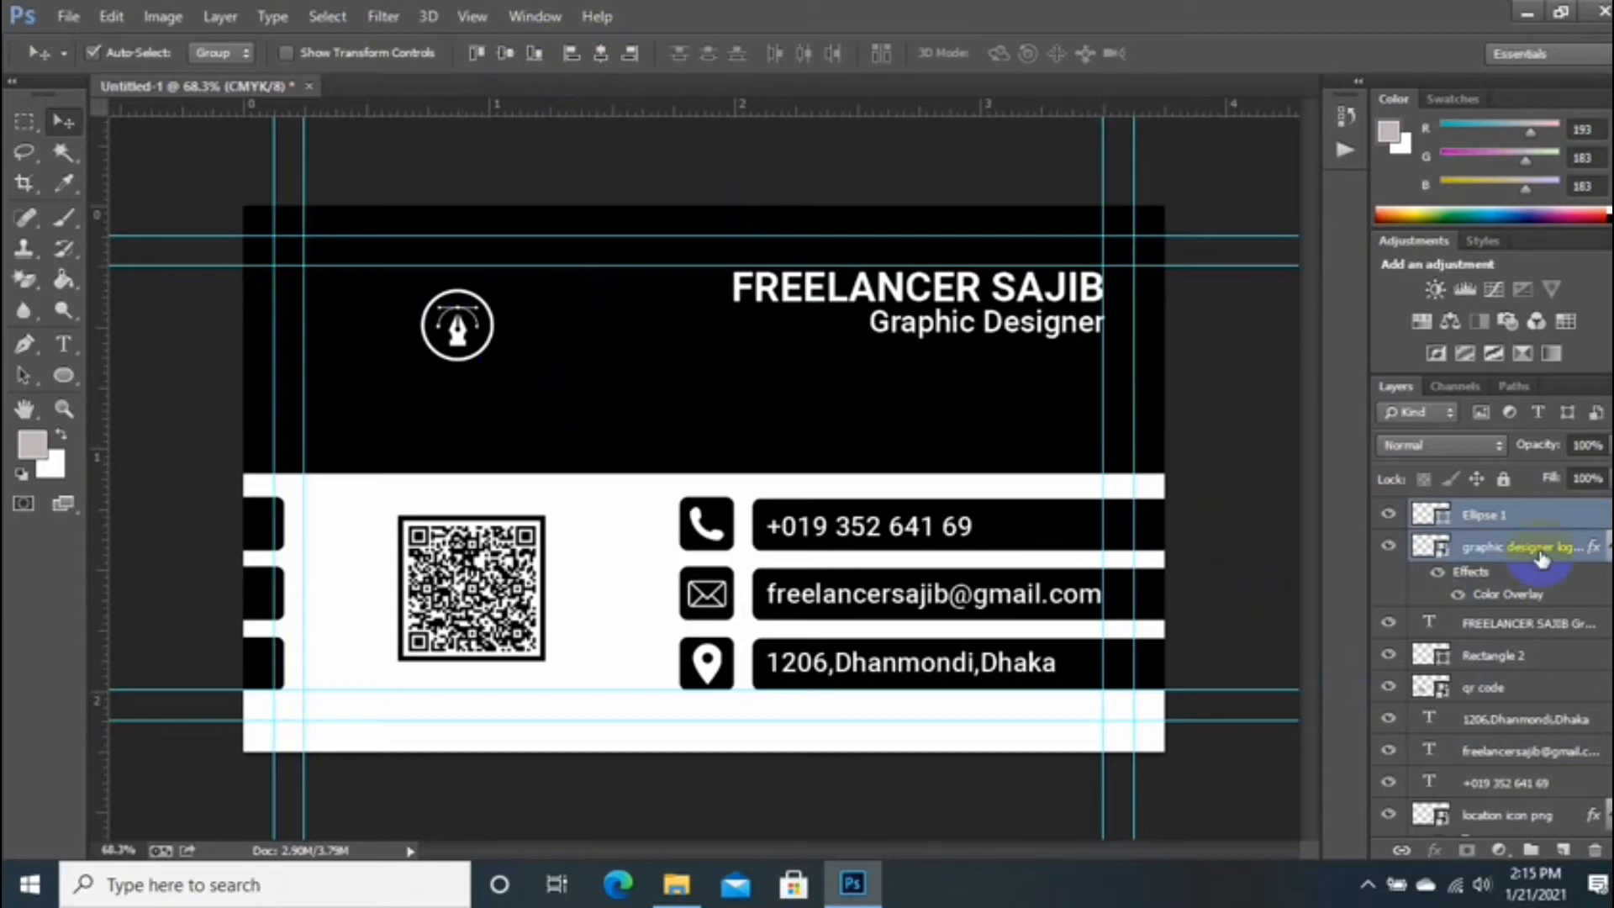
left_click(59, 352)
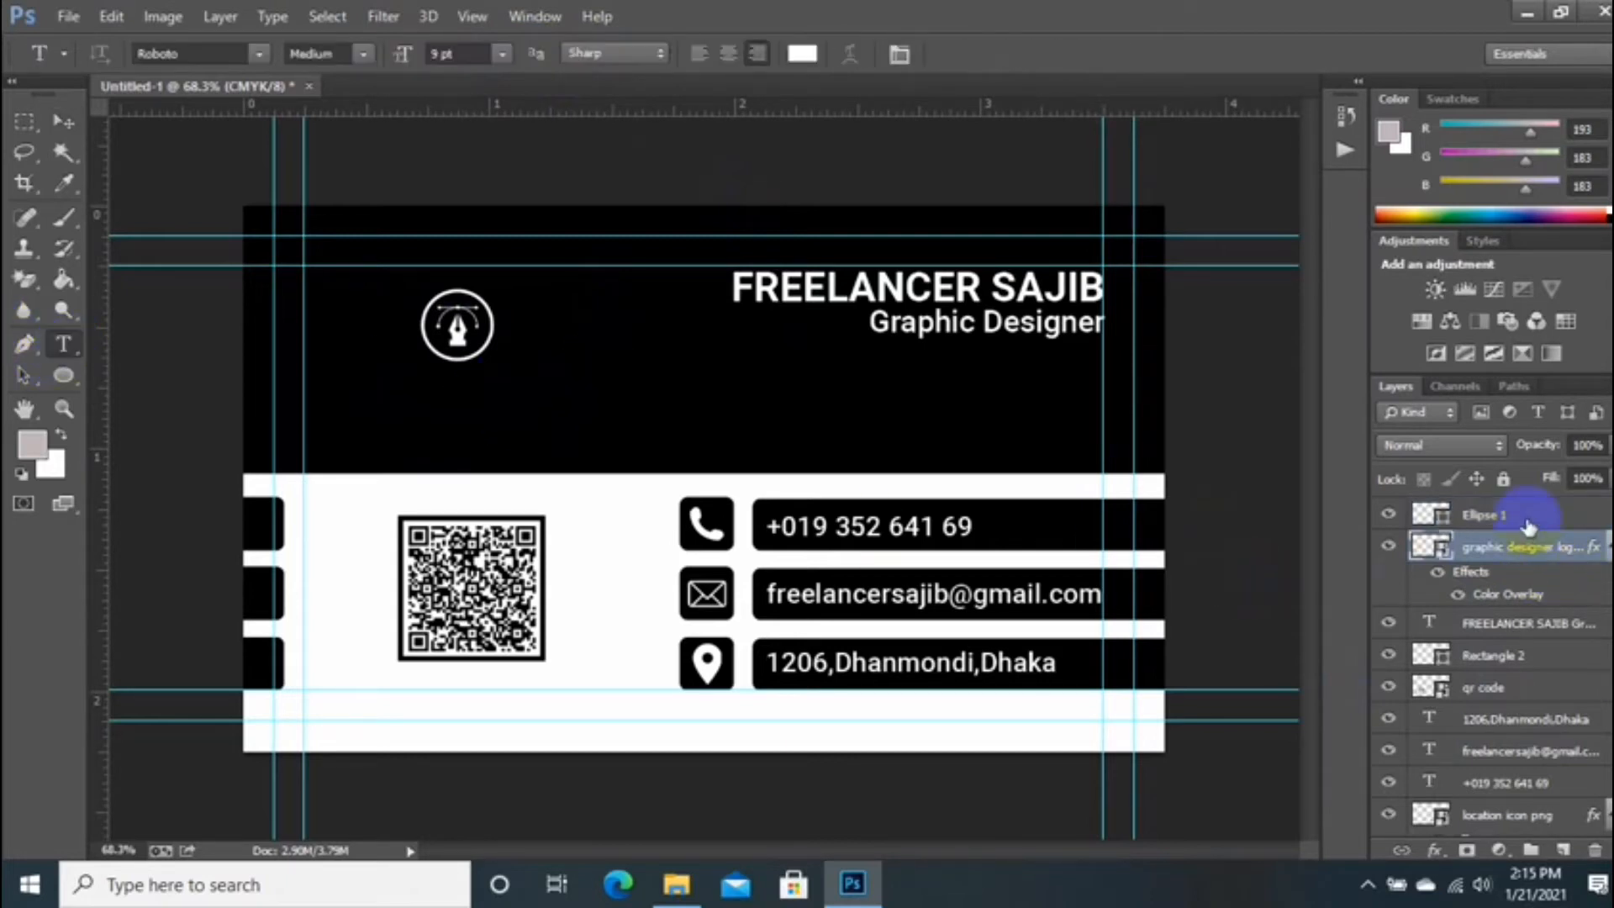
Step: Start a CREATIVEDESIGN text line below the logo and show the character and paragraph settings
left_click(1524, 547)
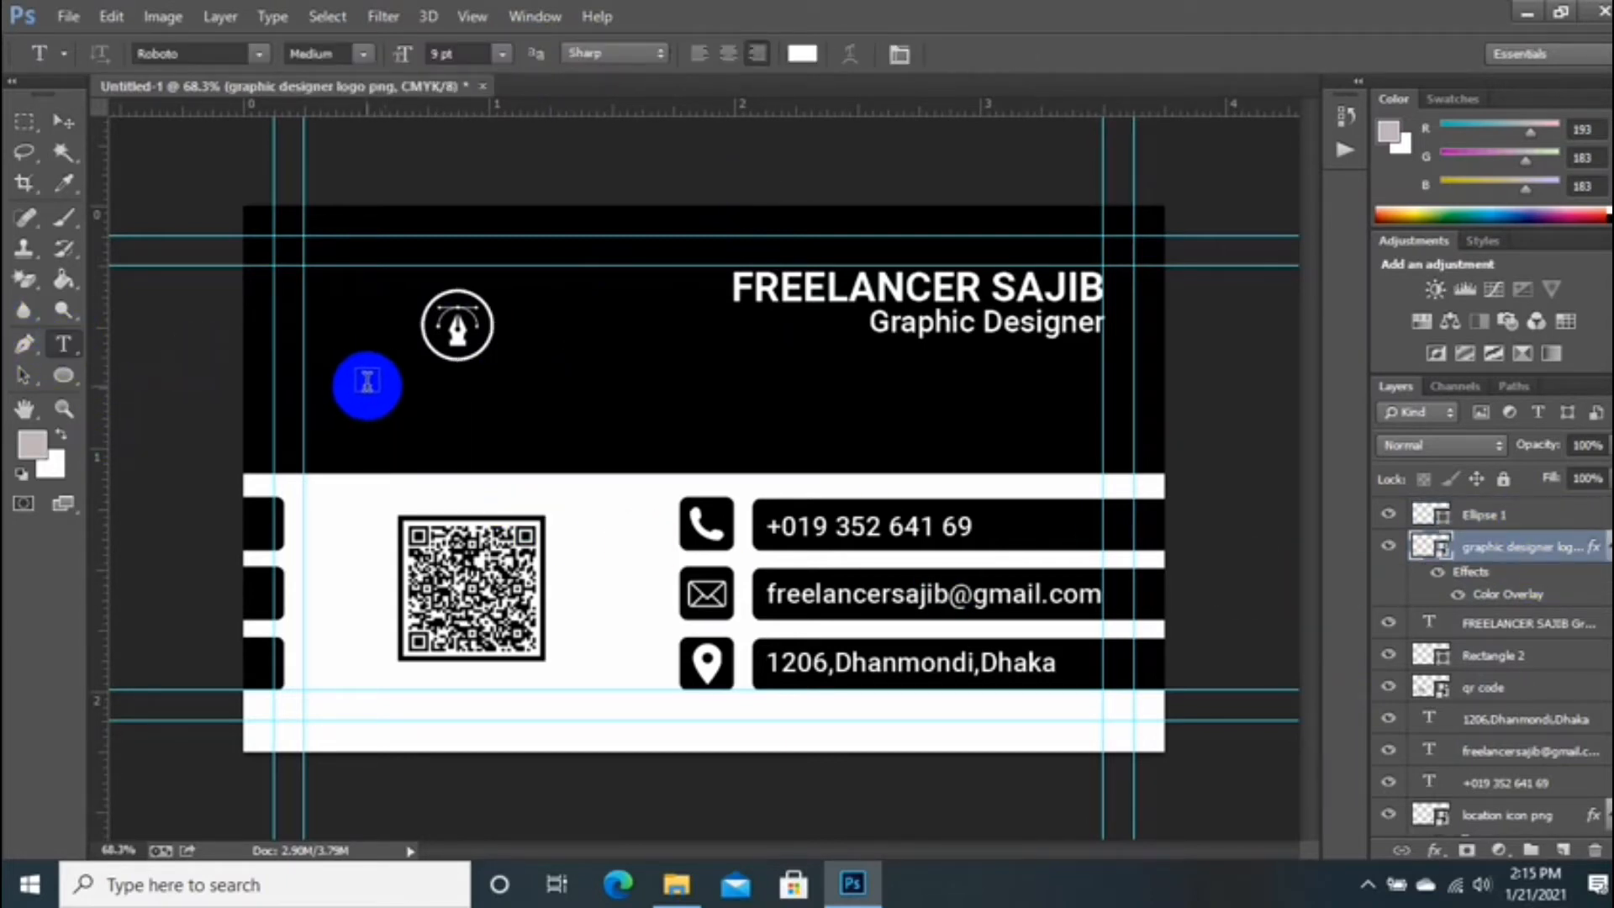
left_click(380, 374)
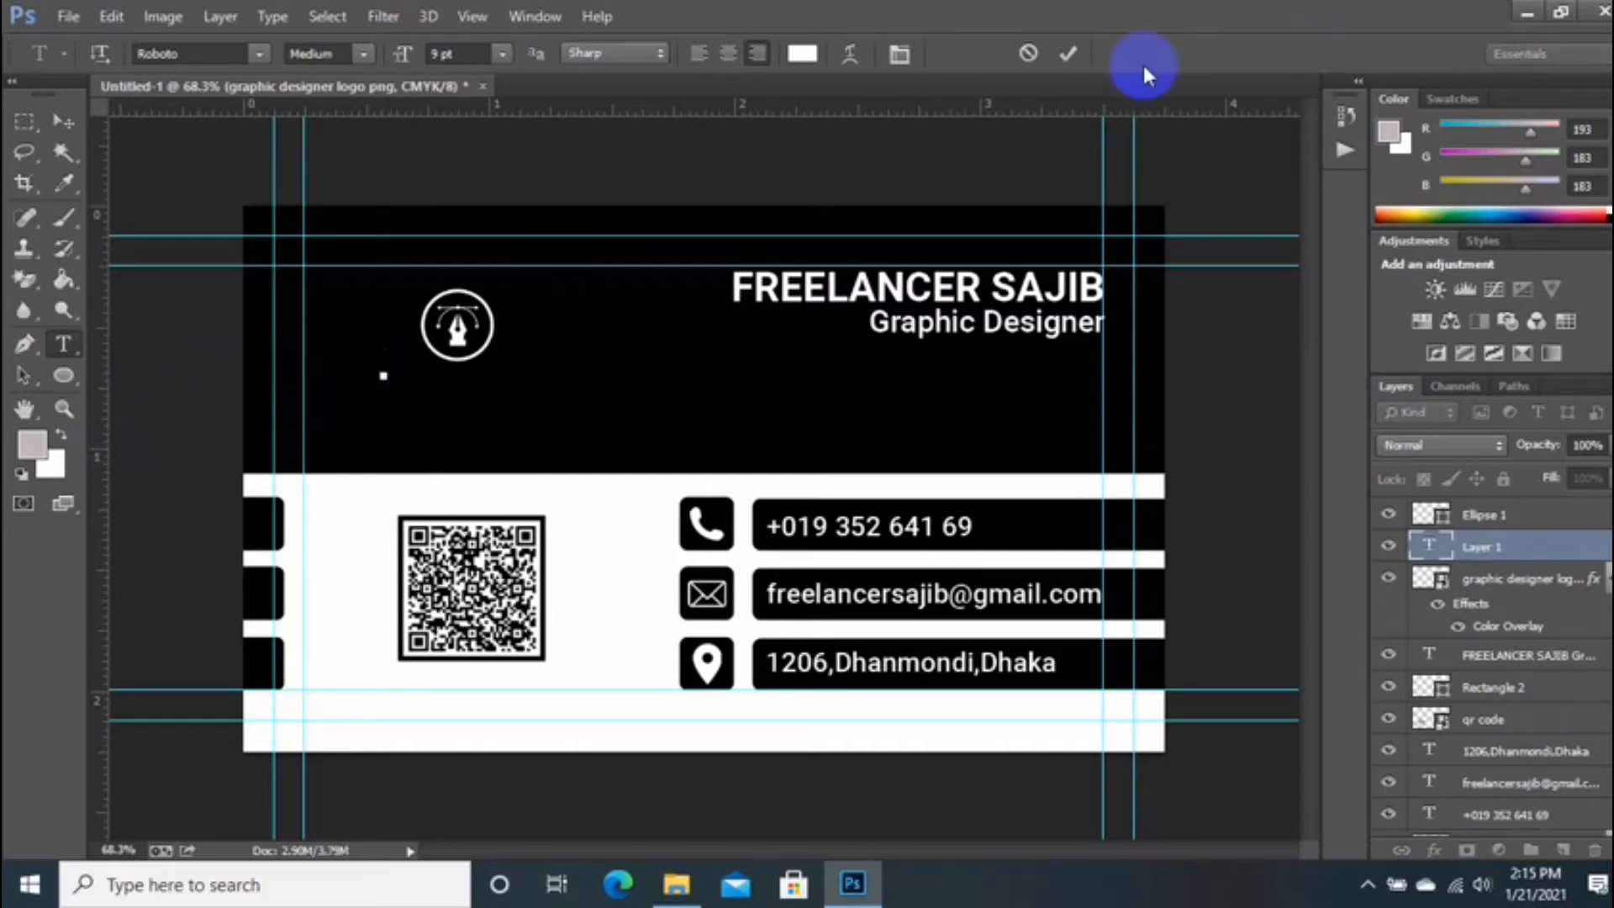
left_click(899, 54)
left_click(529, 443)
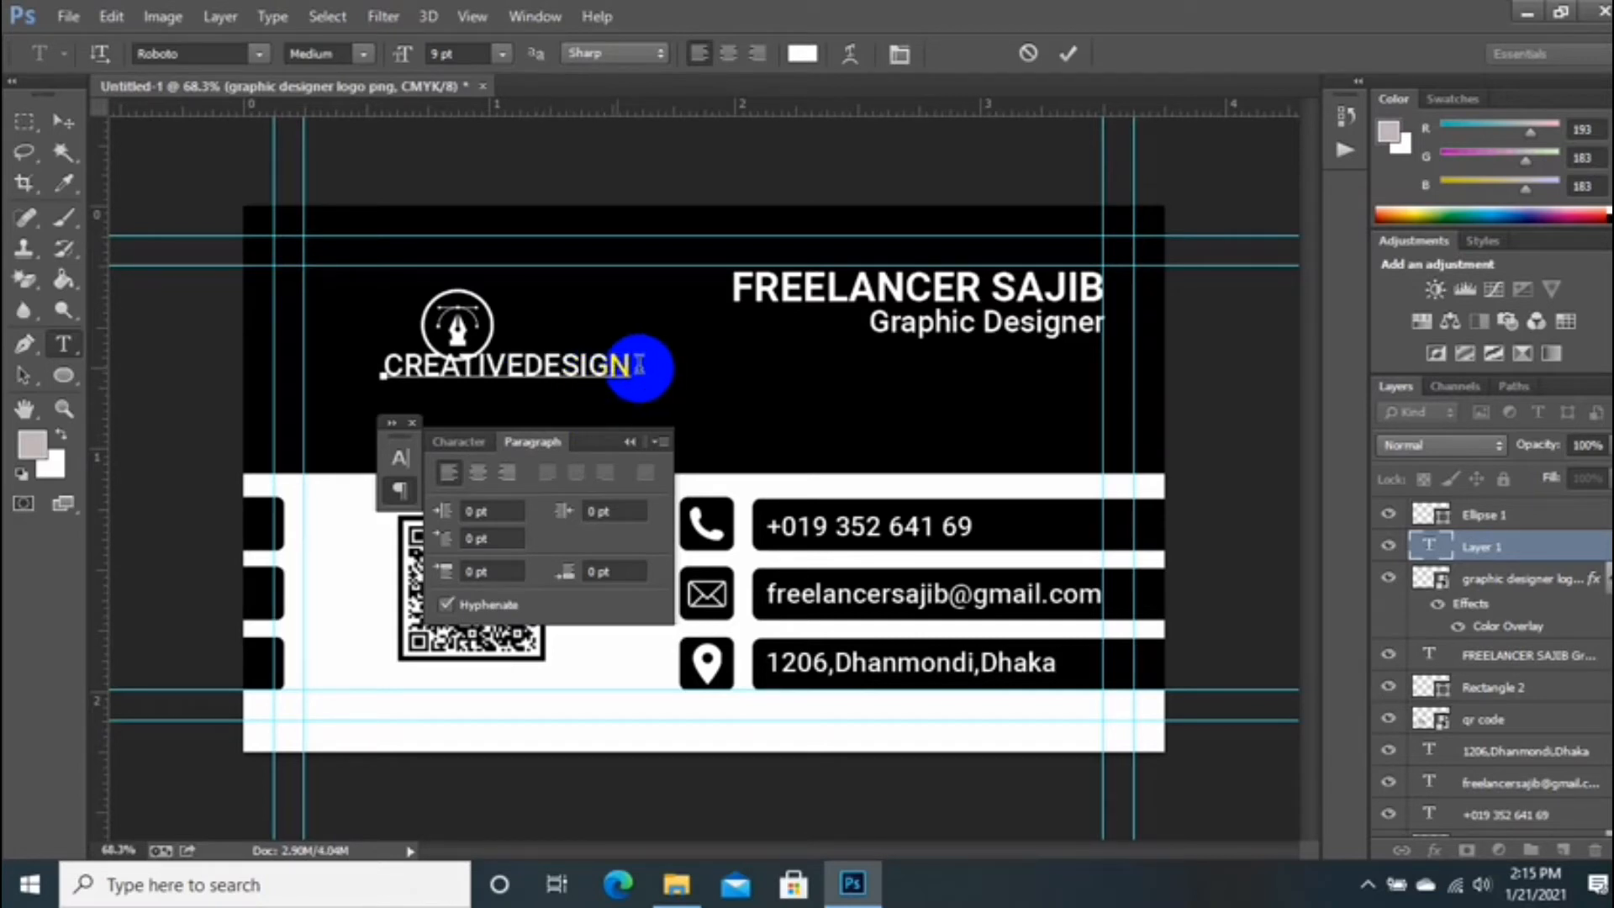
Step: Make the CREATIVE DESIGN text Roboto Bold at 9 pt
left_click_drag(632, 368, 378, 440)
left_click(459, 441)
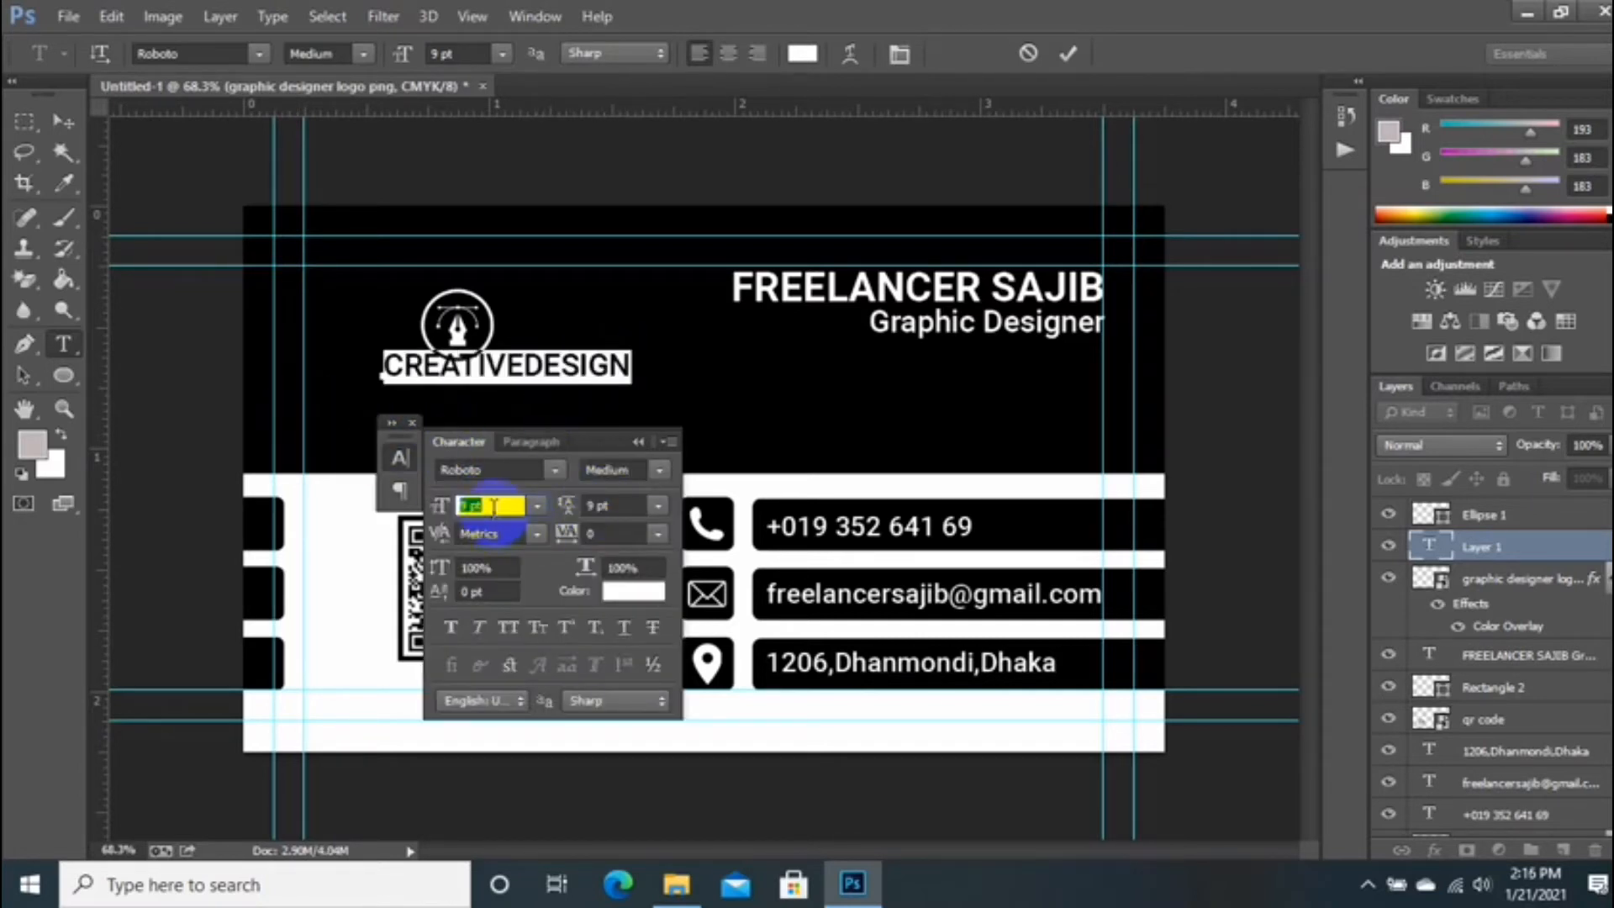
key("Down")
key("Down")
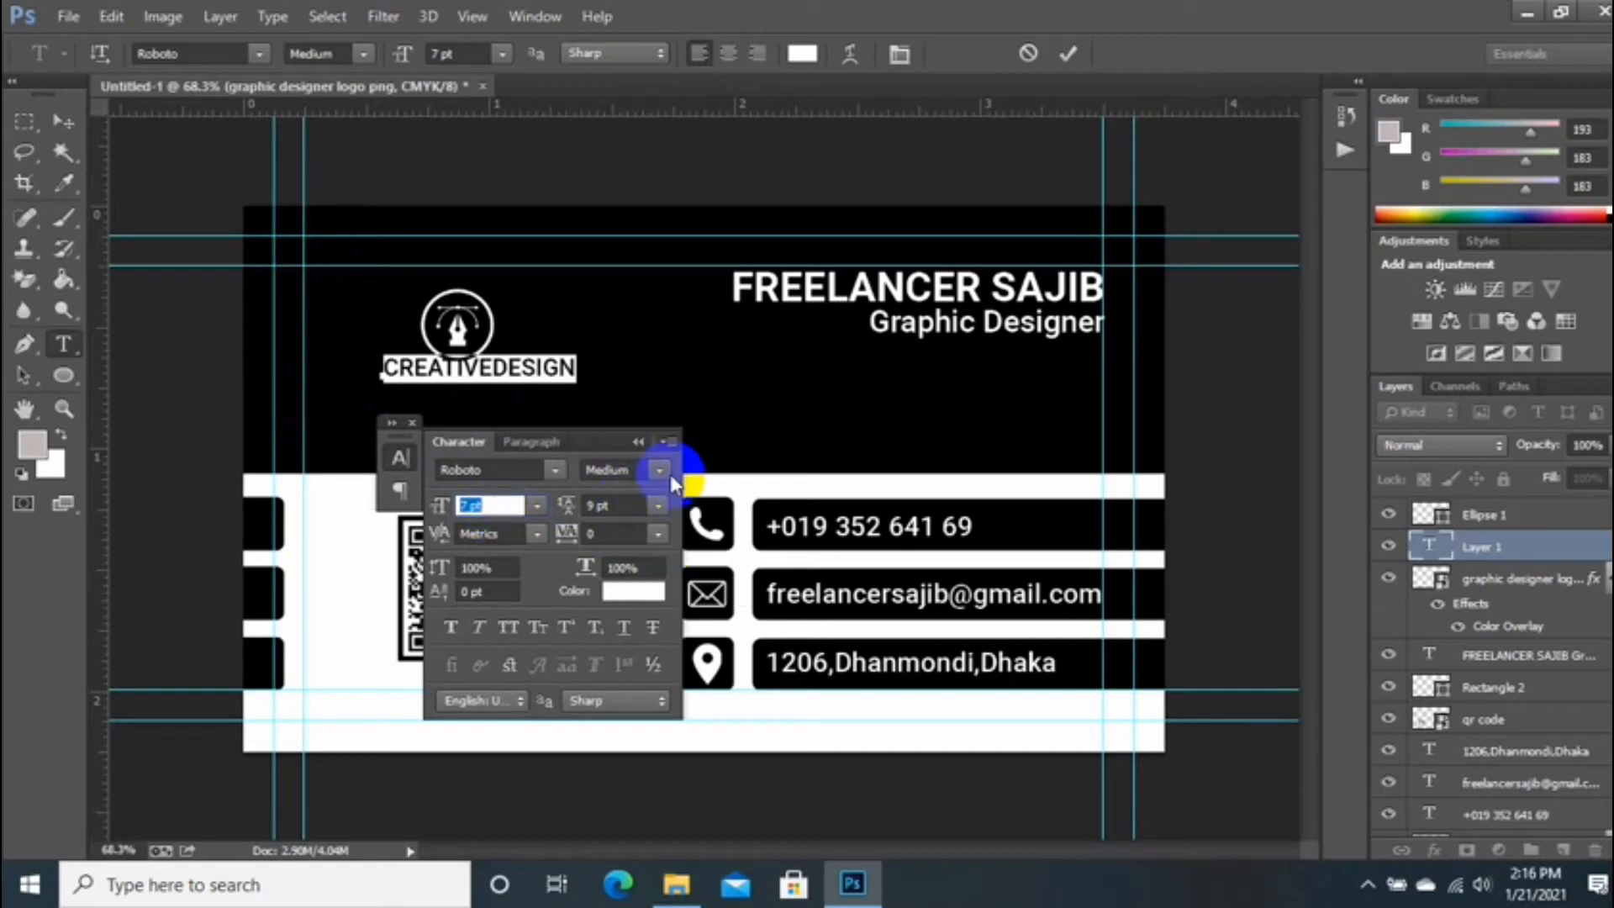
left_click(659, 470)
left_click(622, 646)
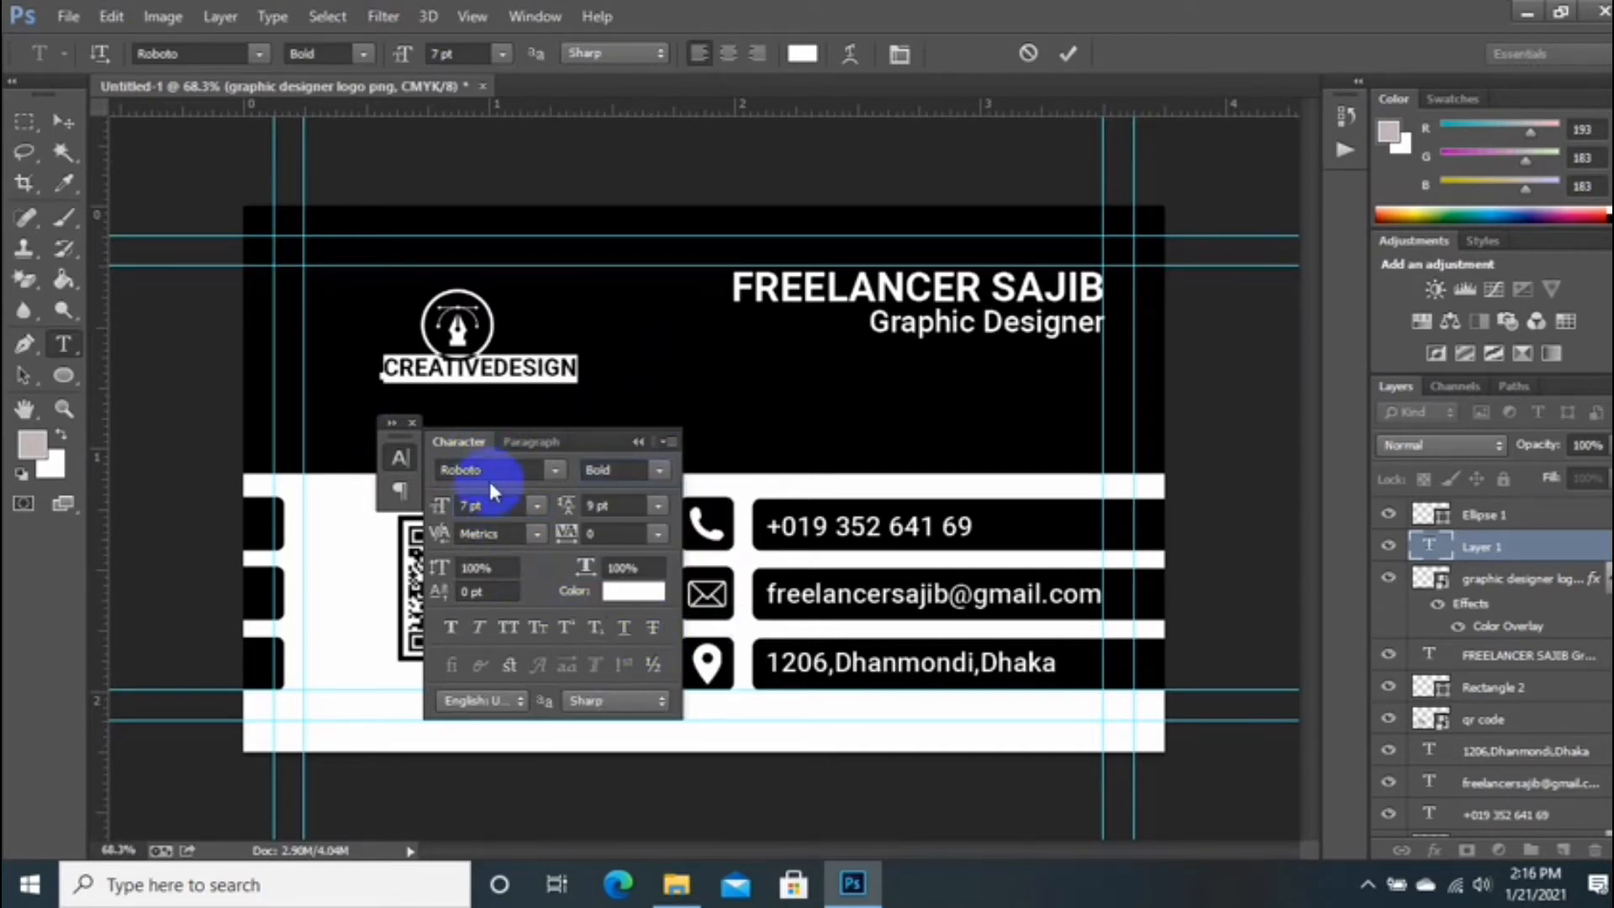
key("Up")
key("Up")
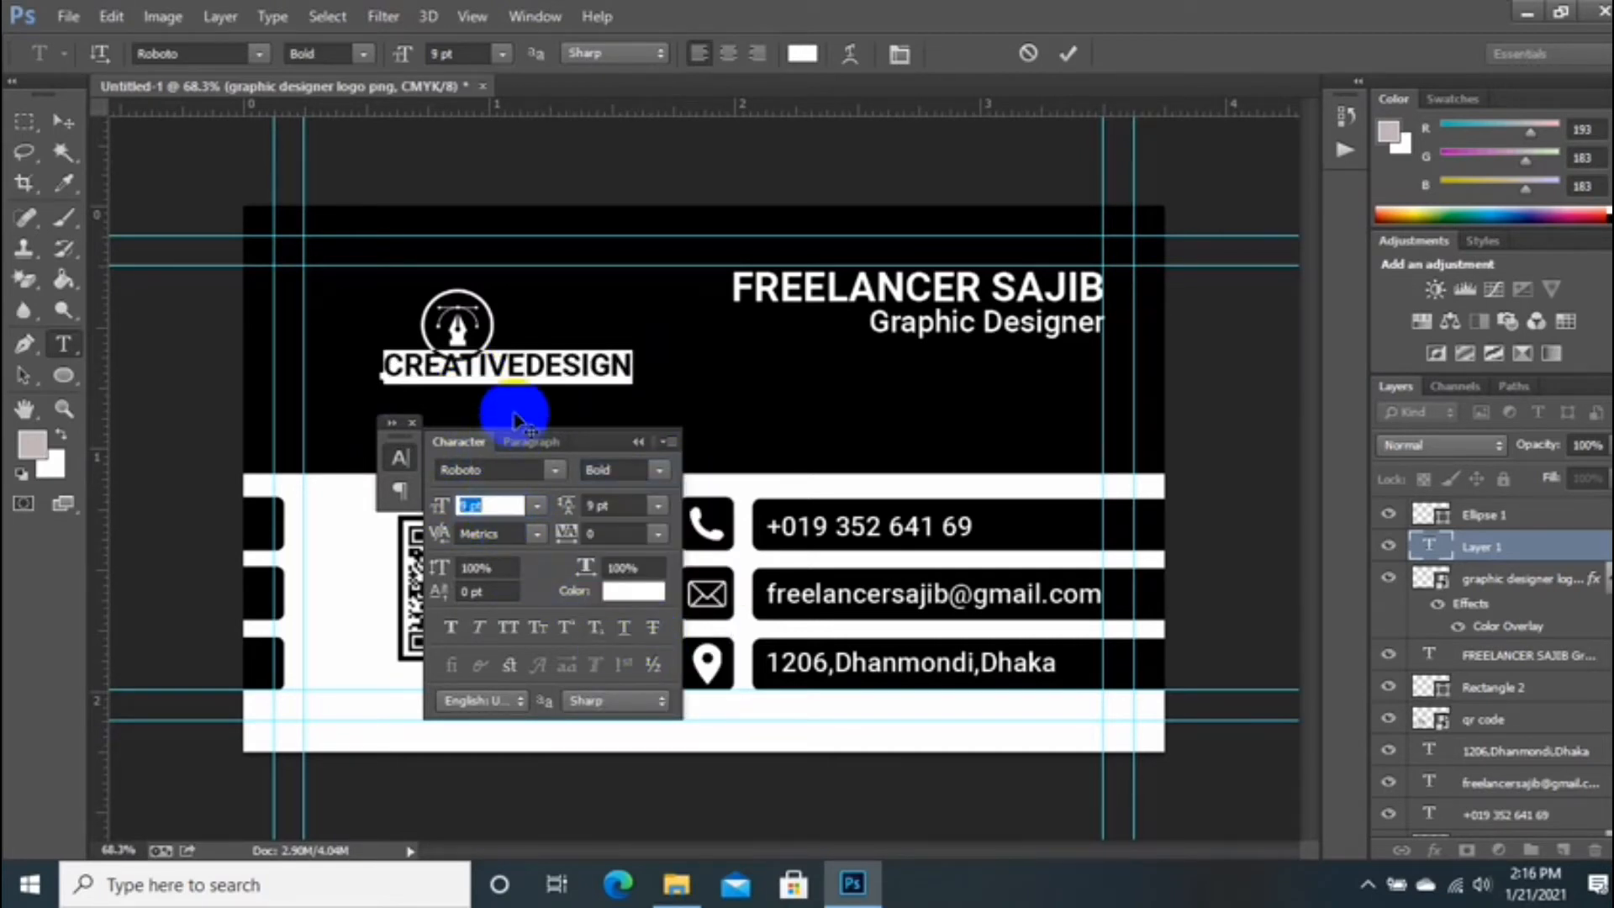
Step: Add a space between CREATIVE and DESIGN and centre the text under the logo
left_click_drag(480, 418, 461, 420)
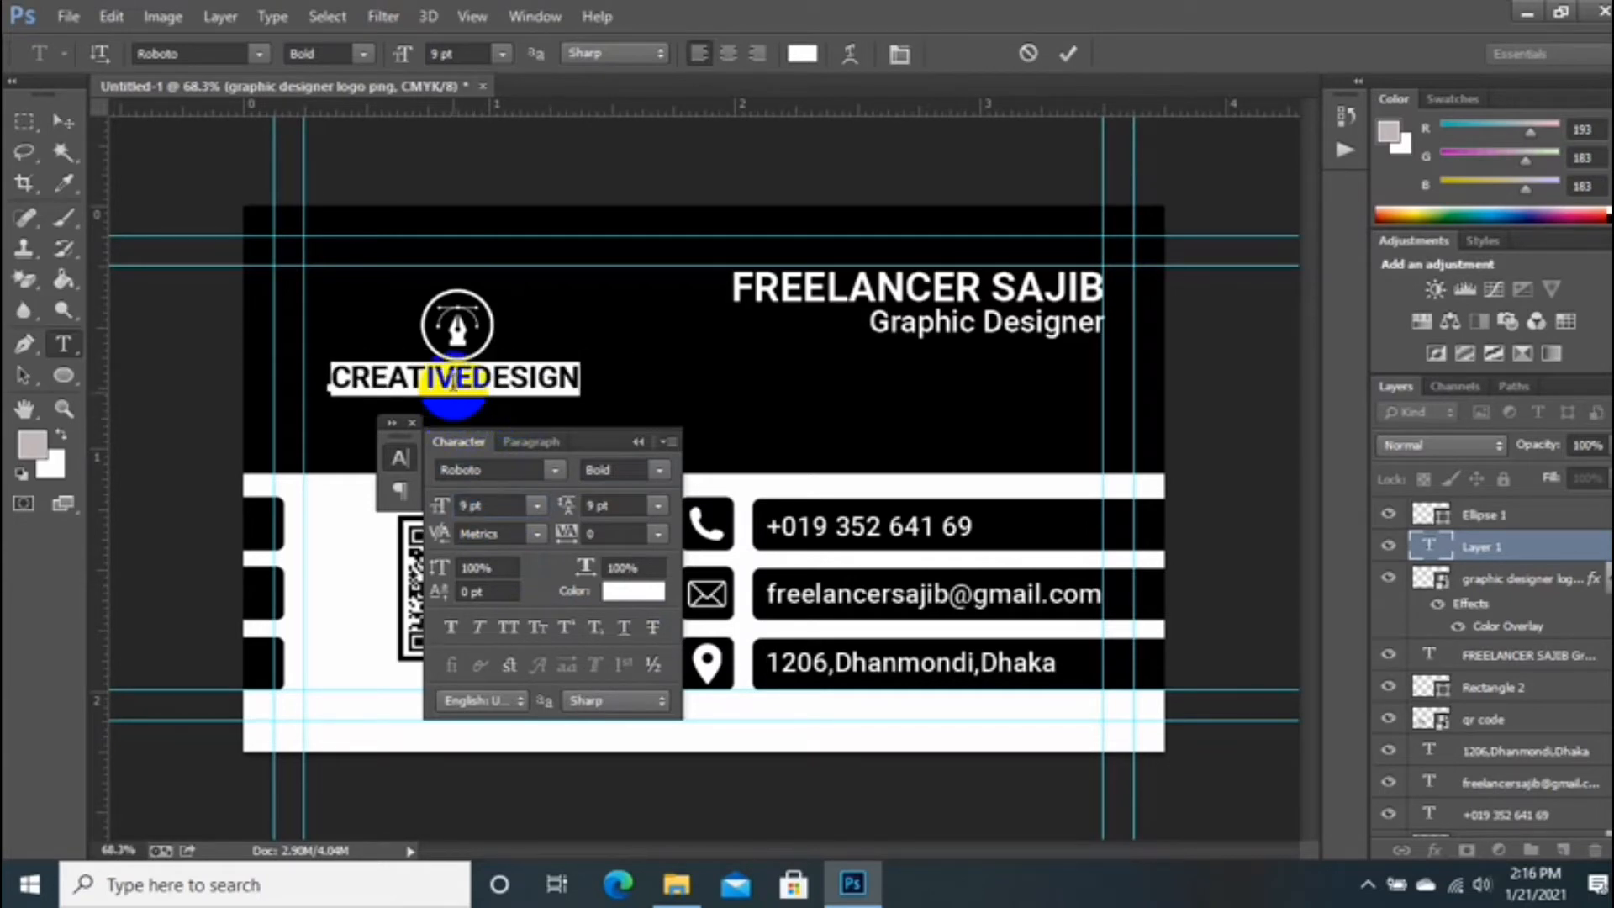
left_click(457, 381)
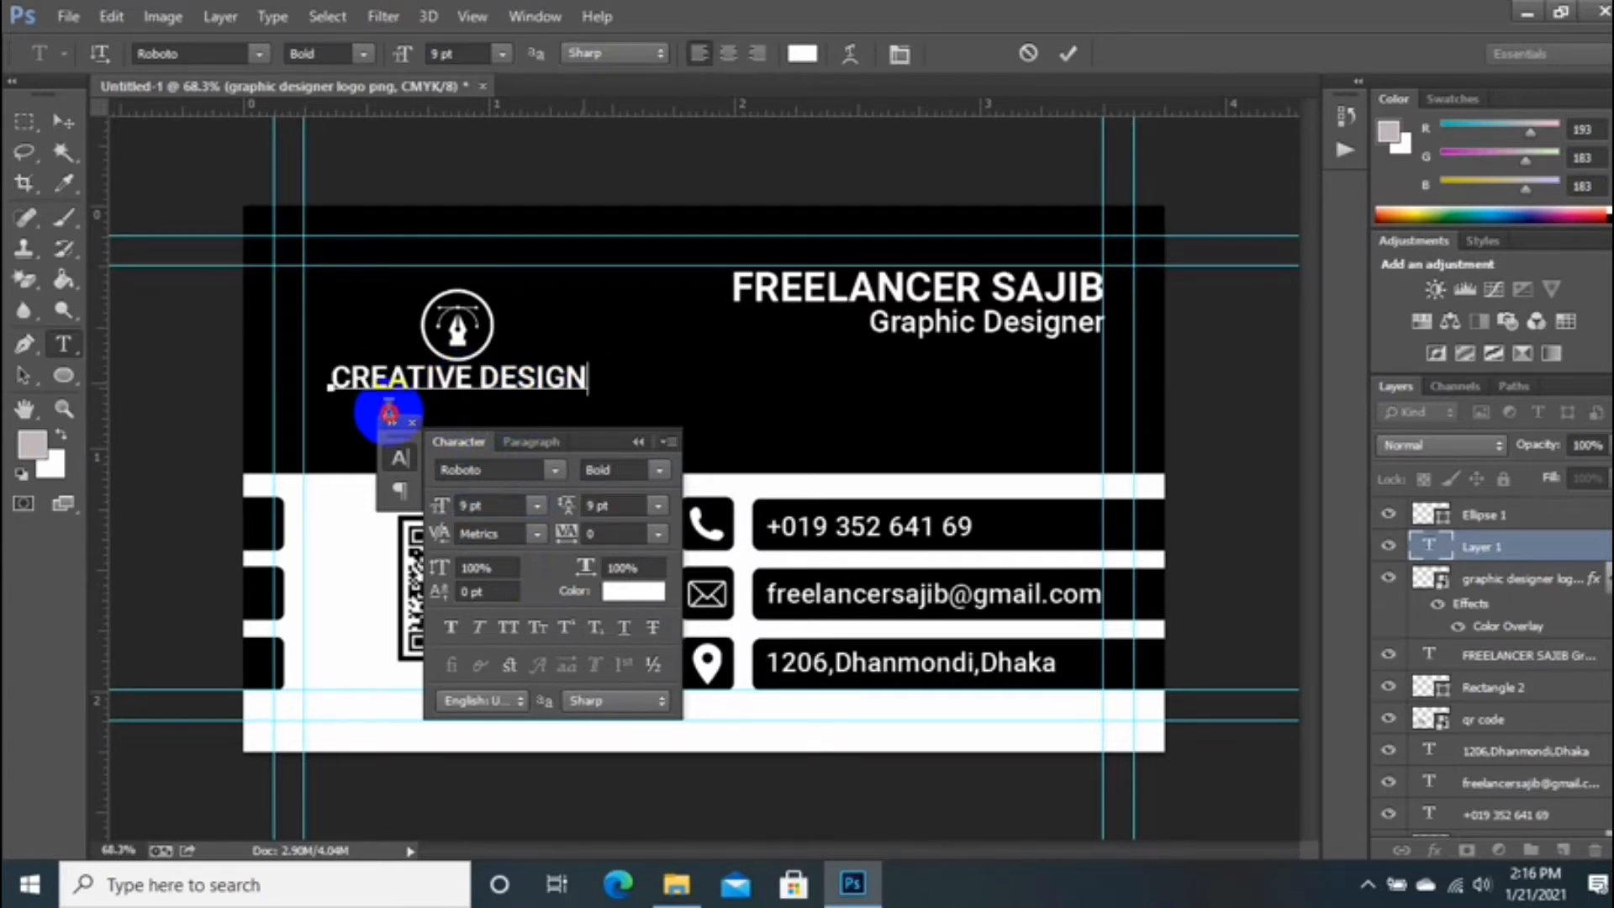
key("ctrl+a")
left_click_drag(492, 409, 494, 408)
left_click(1068, 53)
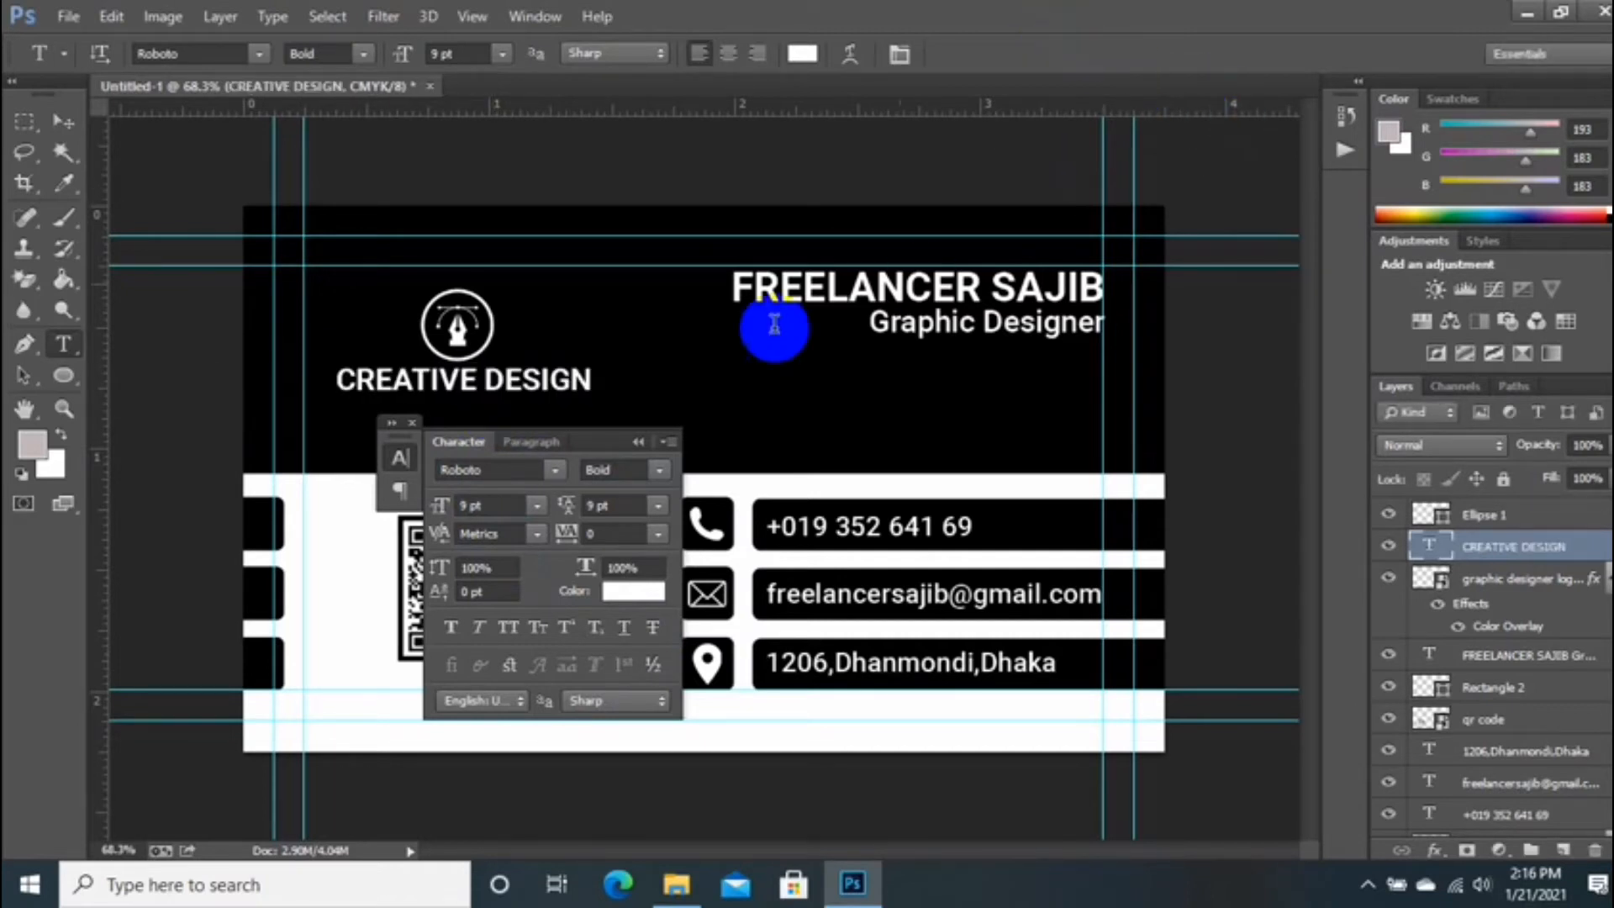
Step: Select the logo, ring and text layers and nudge them upward together
left_click(639, 442)
left_click(412, 422)
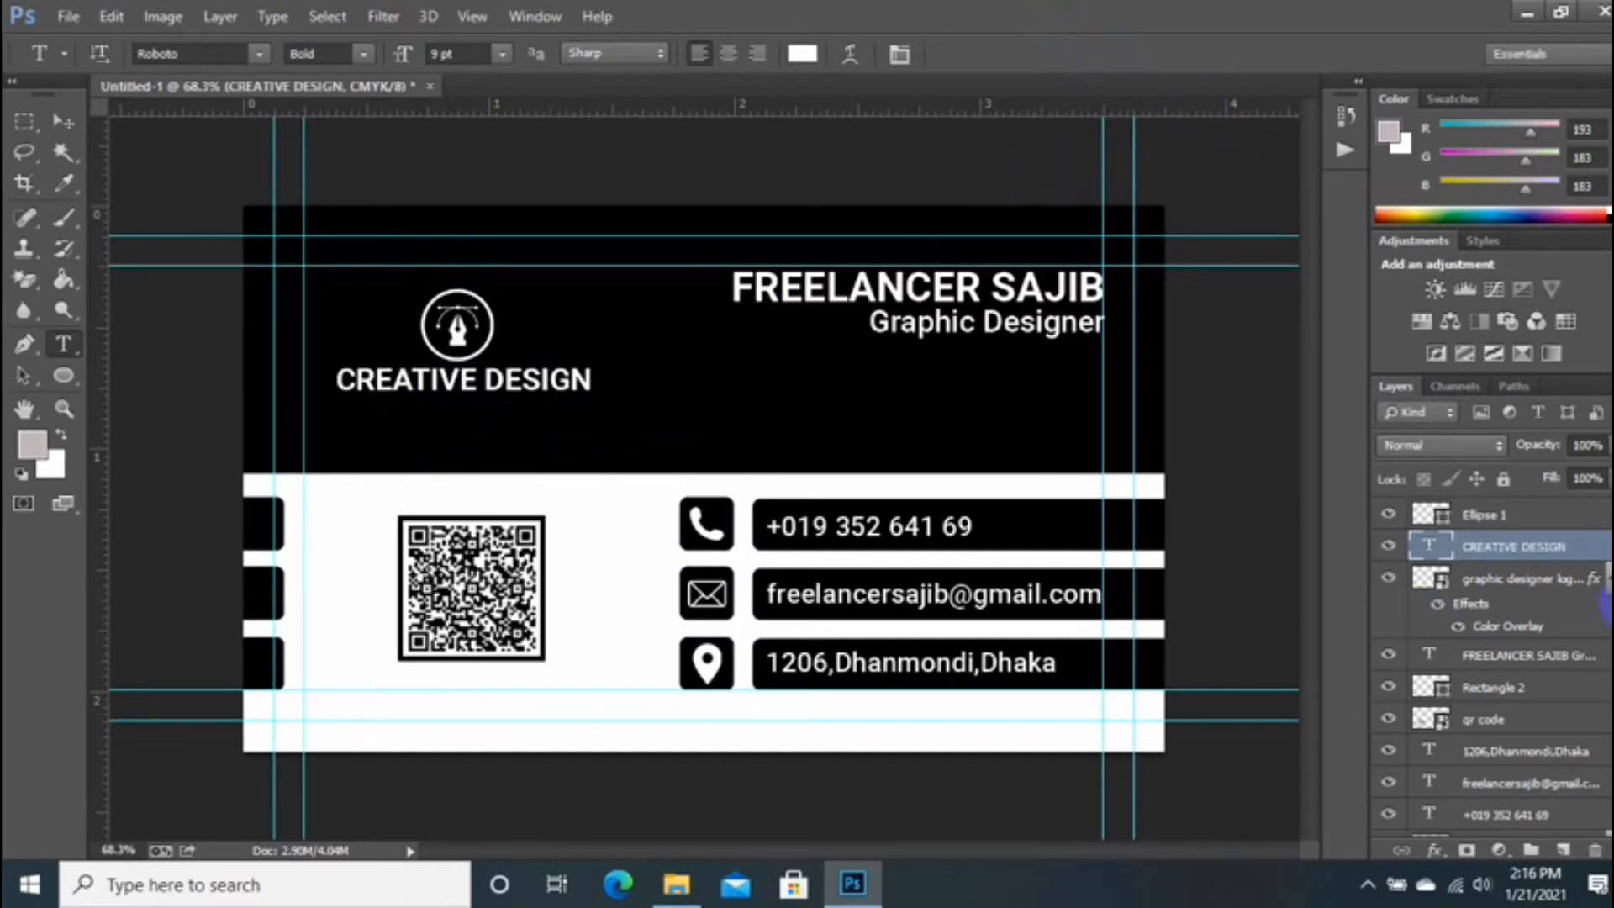
left_click(1520, 582, "ctrl")
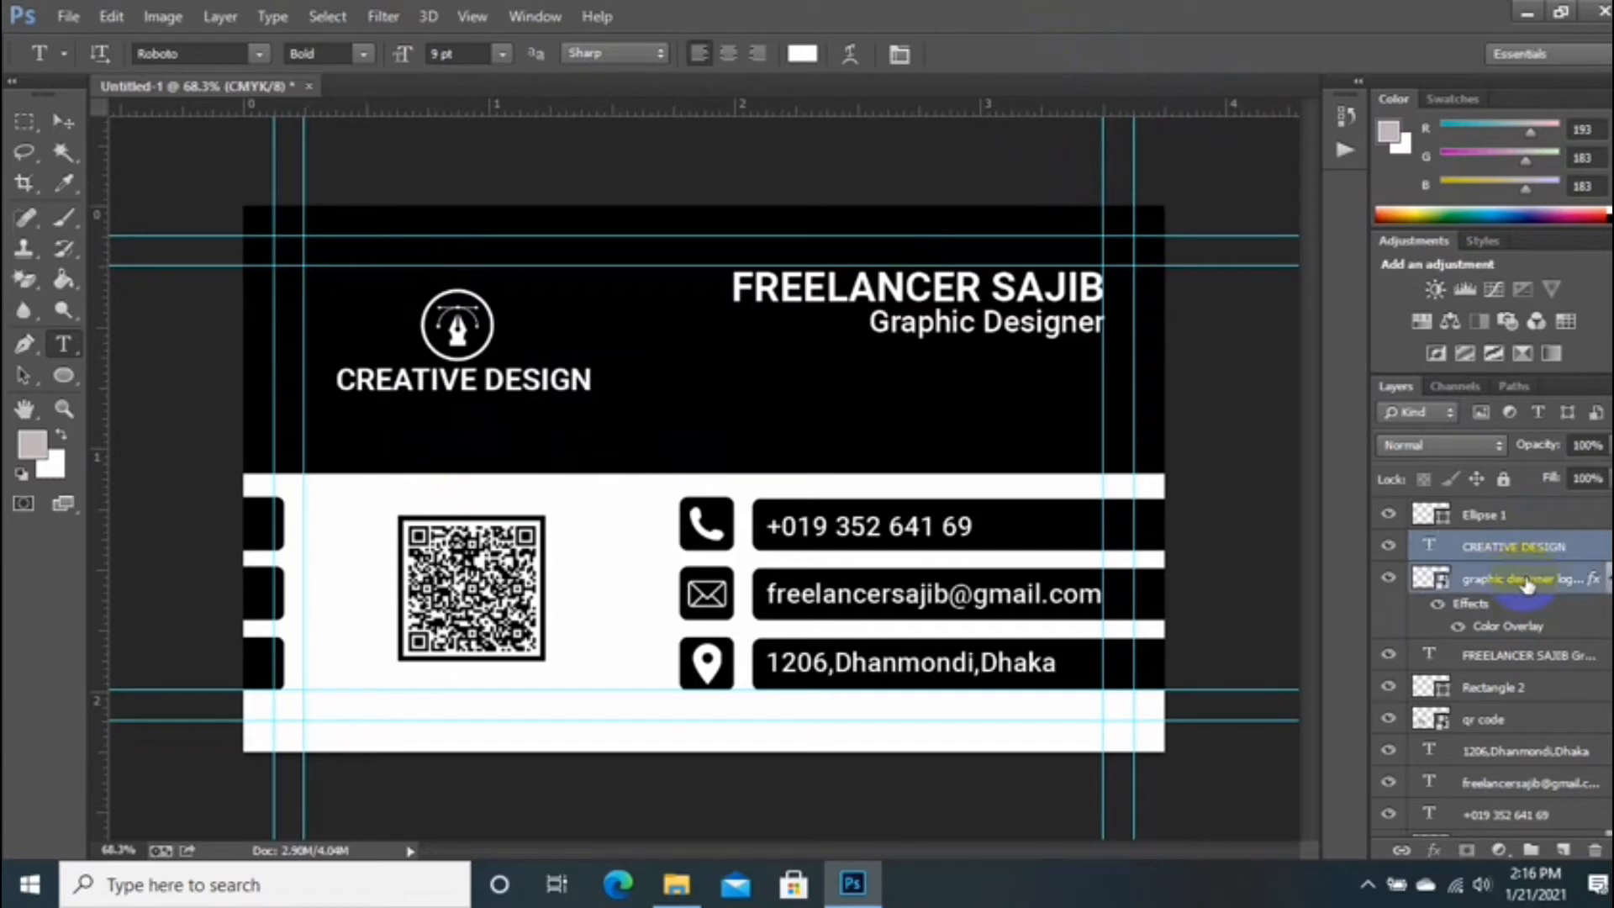
left_click(1502, 522, "ctrl")
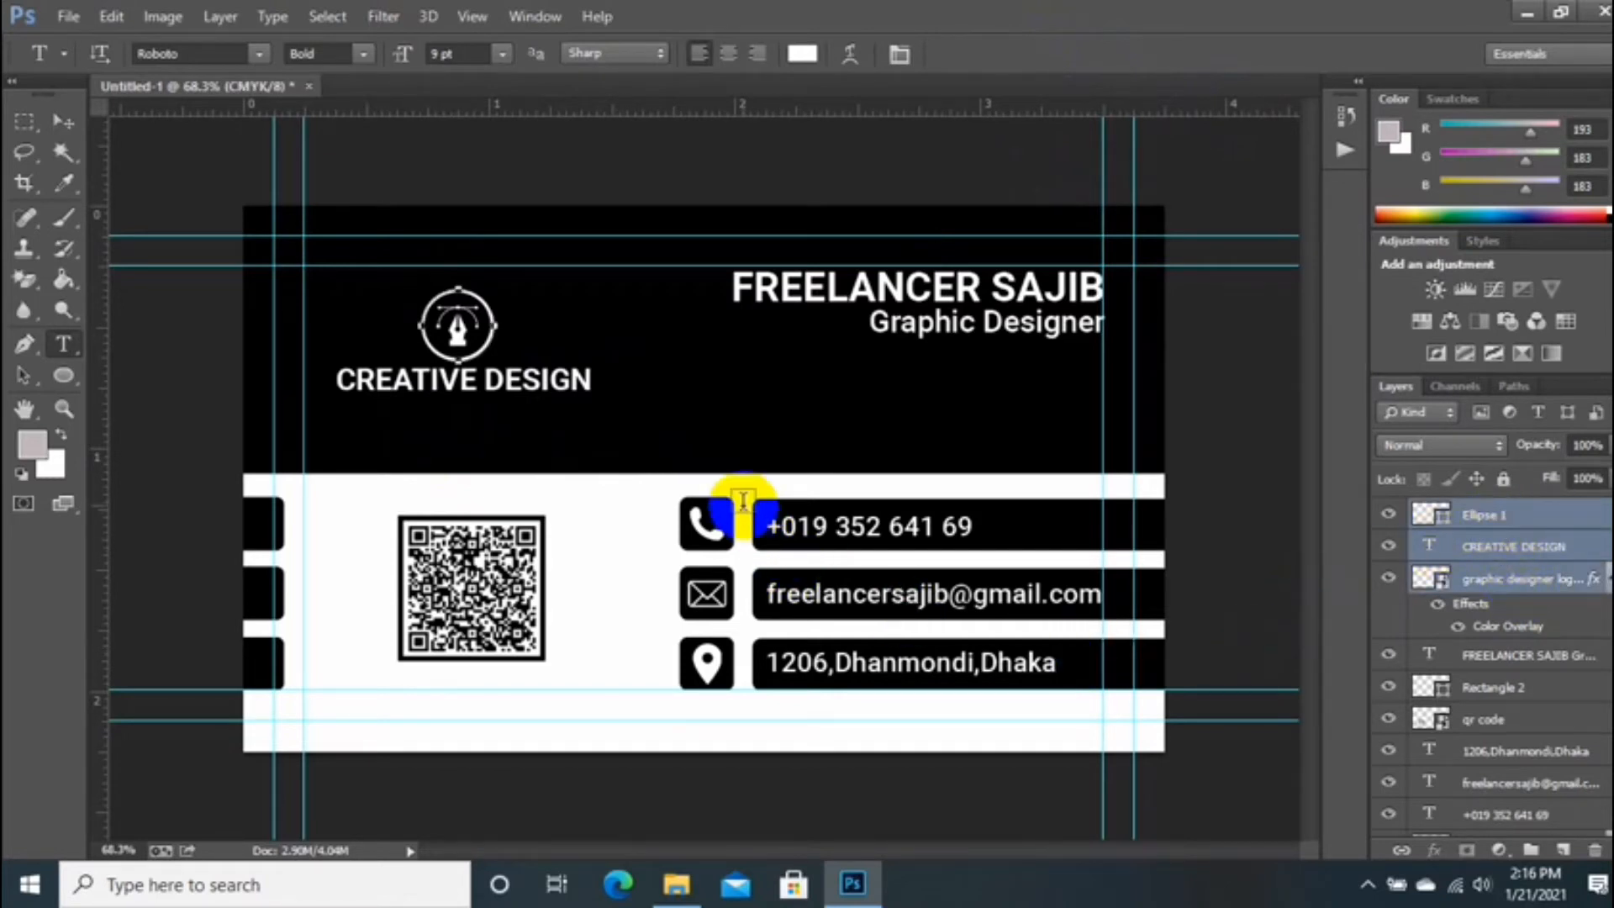
left_click(60, 123)
key("shift+Up")
key("shift+Up")
key("shift+Up")
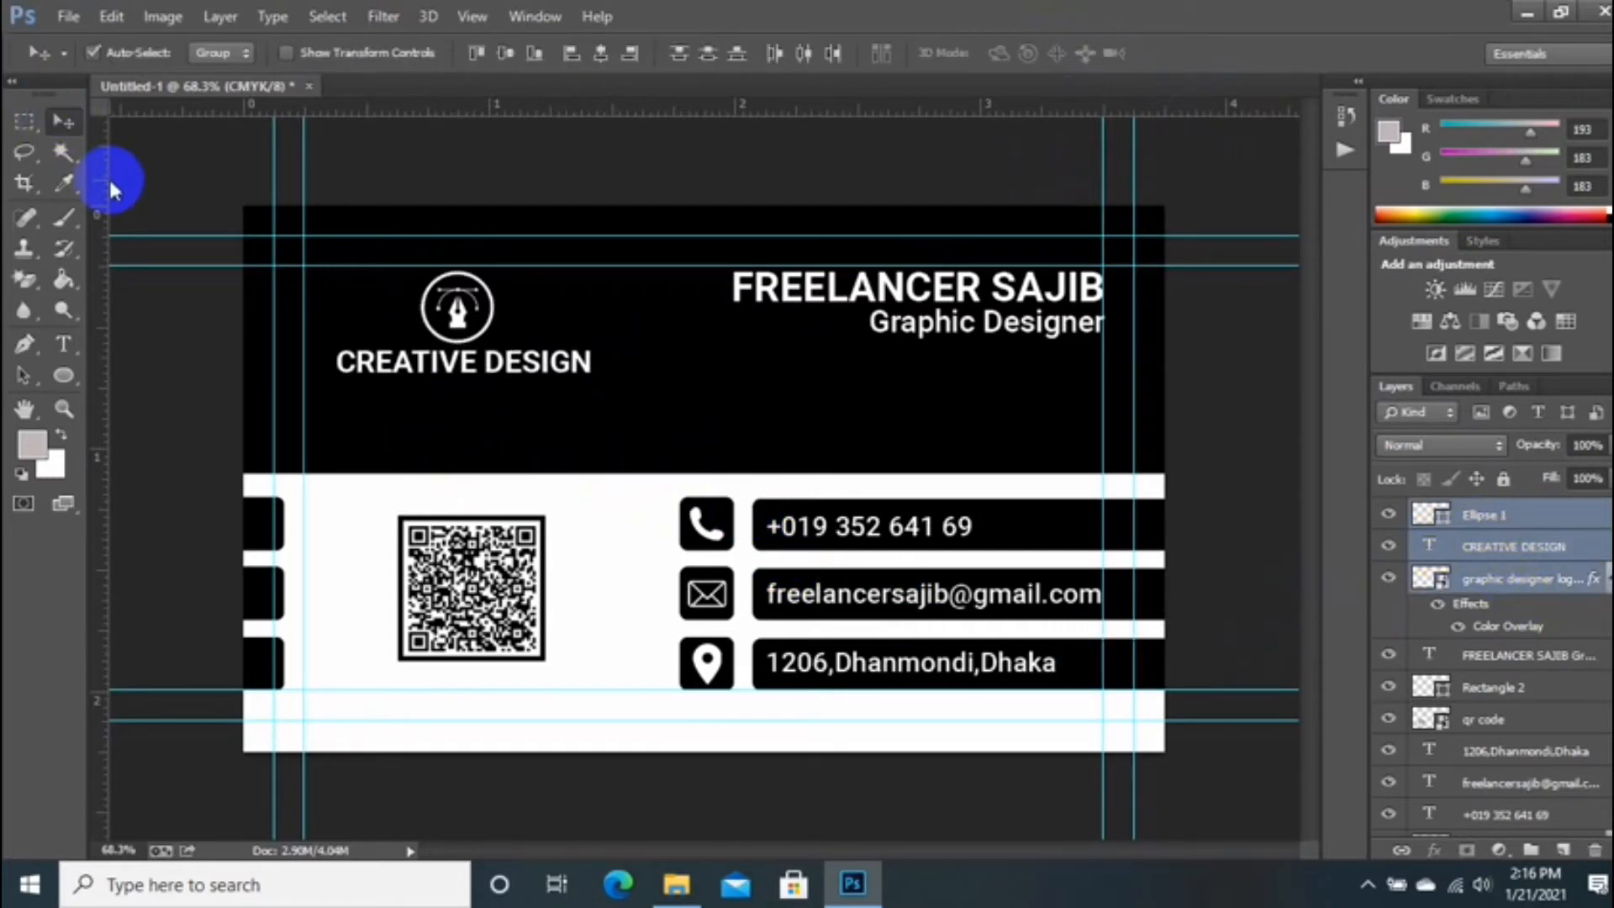
Step: Select the CREATIVE DESIGN text and reduce its font size from 9 pt to 8 pt
scroll(515, 407, "up", 2)
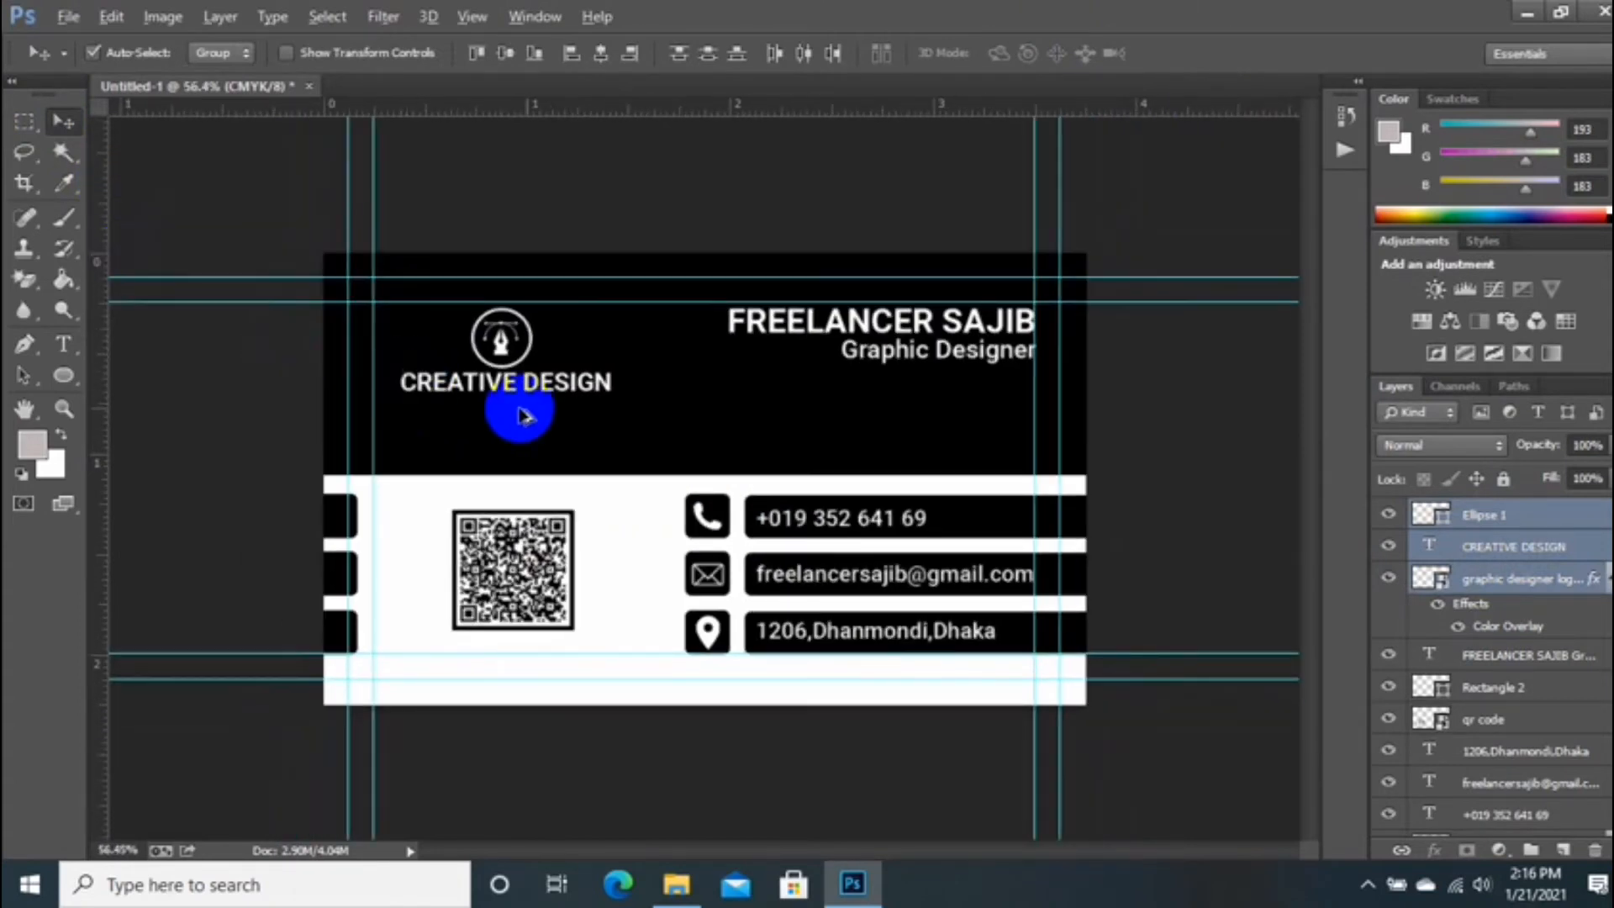
left_click(63, 343)
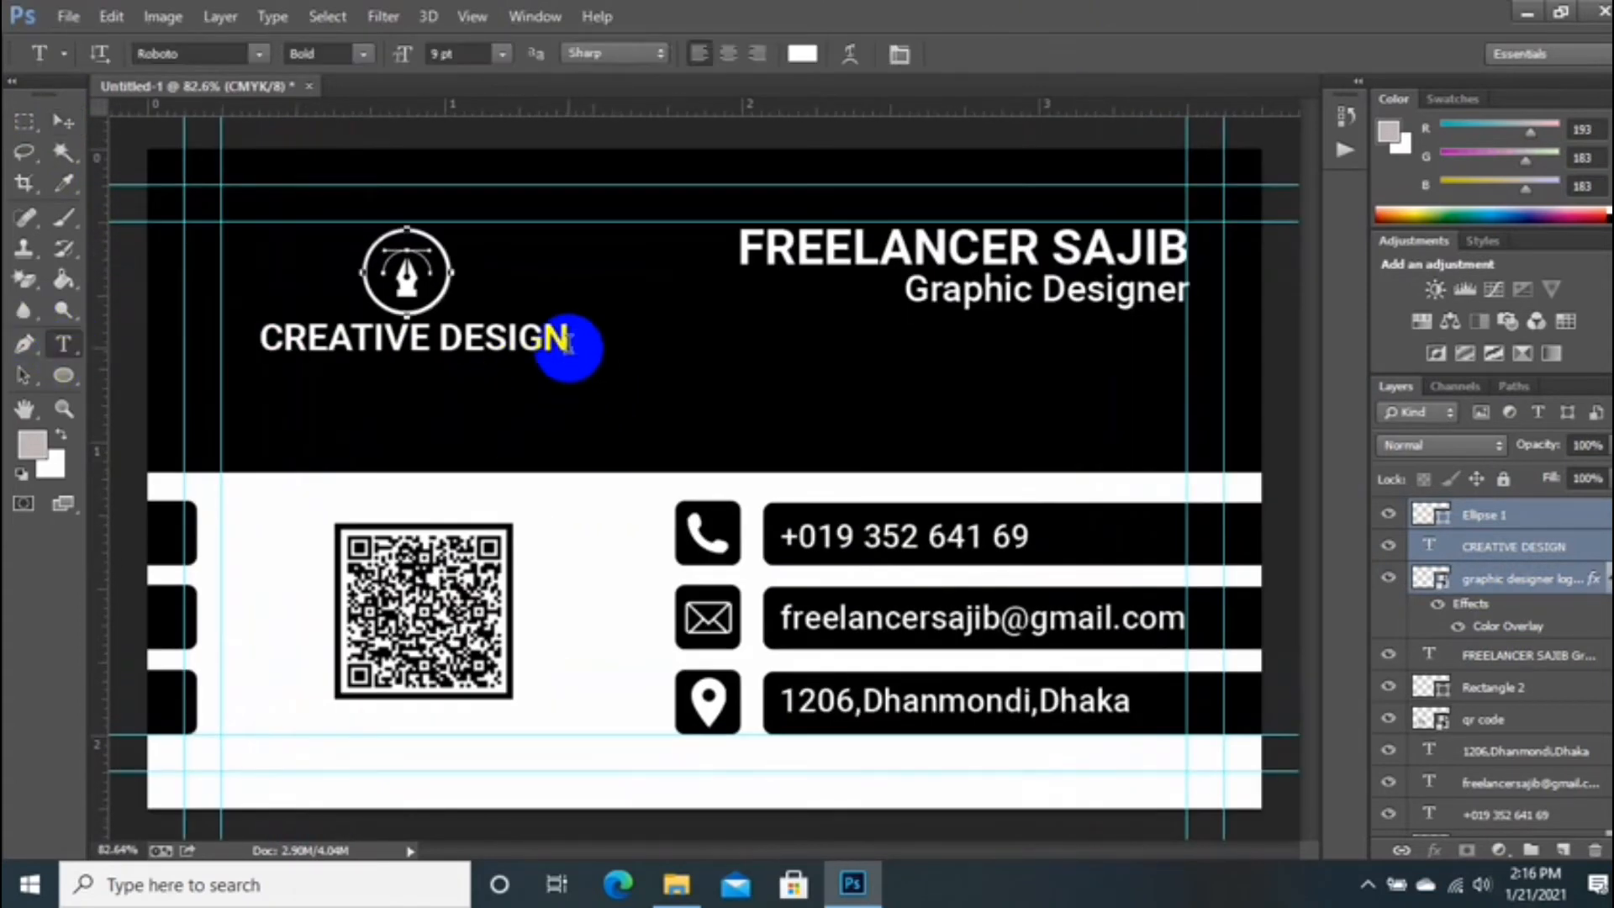
left_click_drag(569, 342, 162, 303)
left_click(894, 59)
left_click(510, 505)
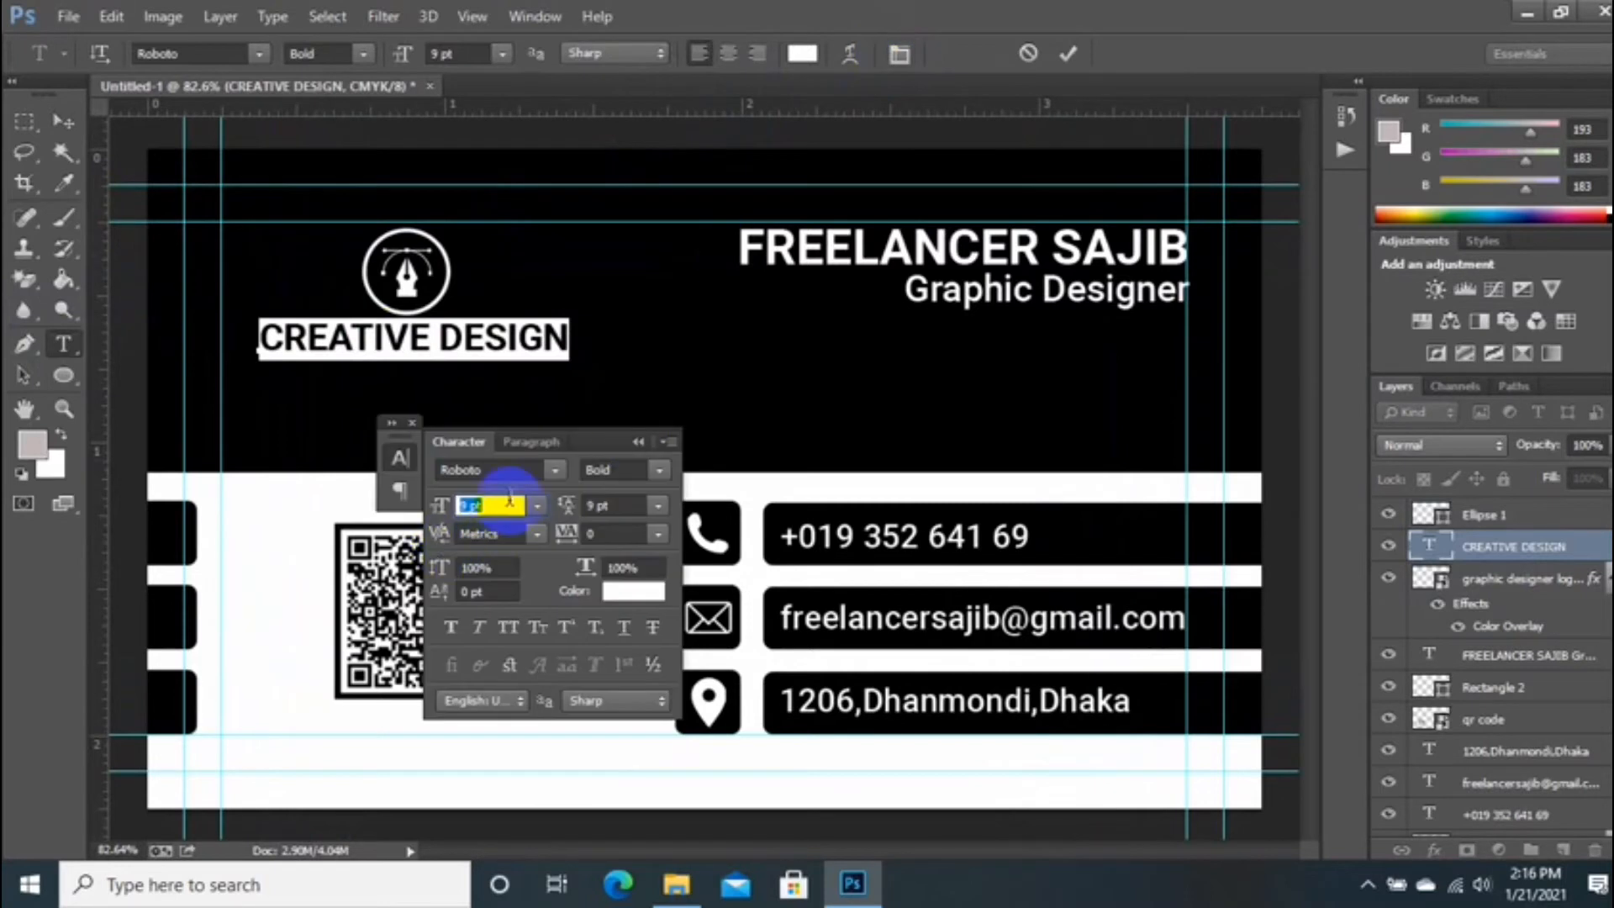
key("Down")
left_click_drag(351, 375, 369, 375)
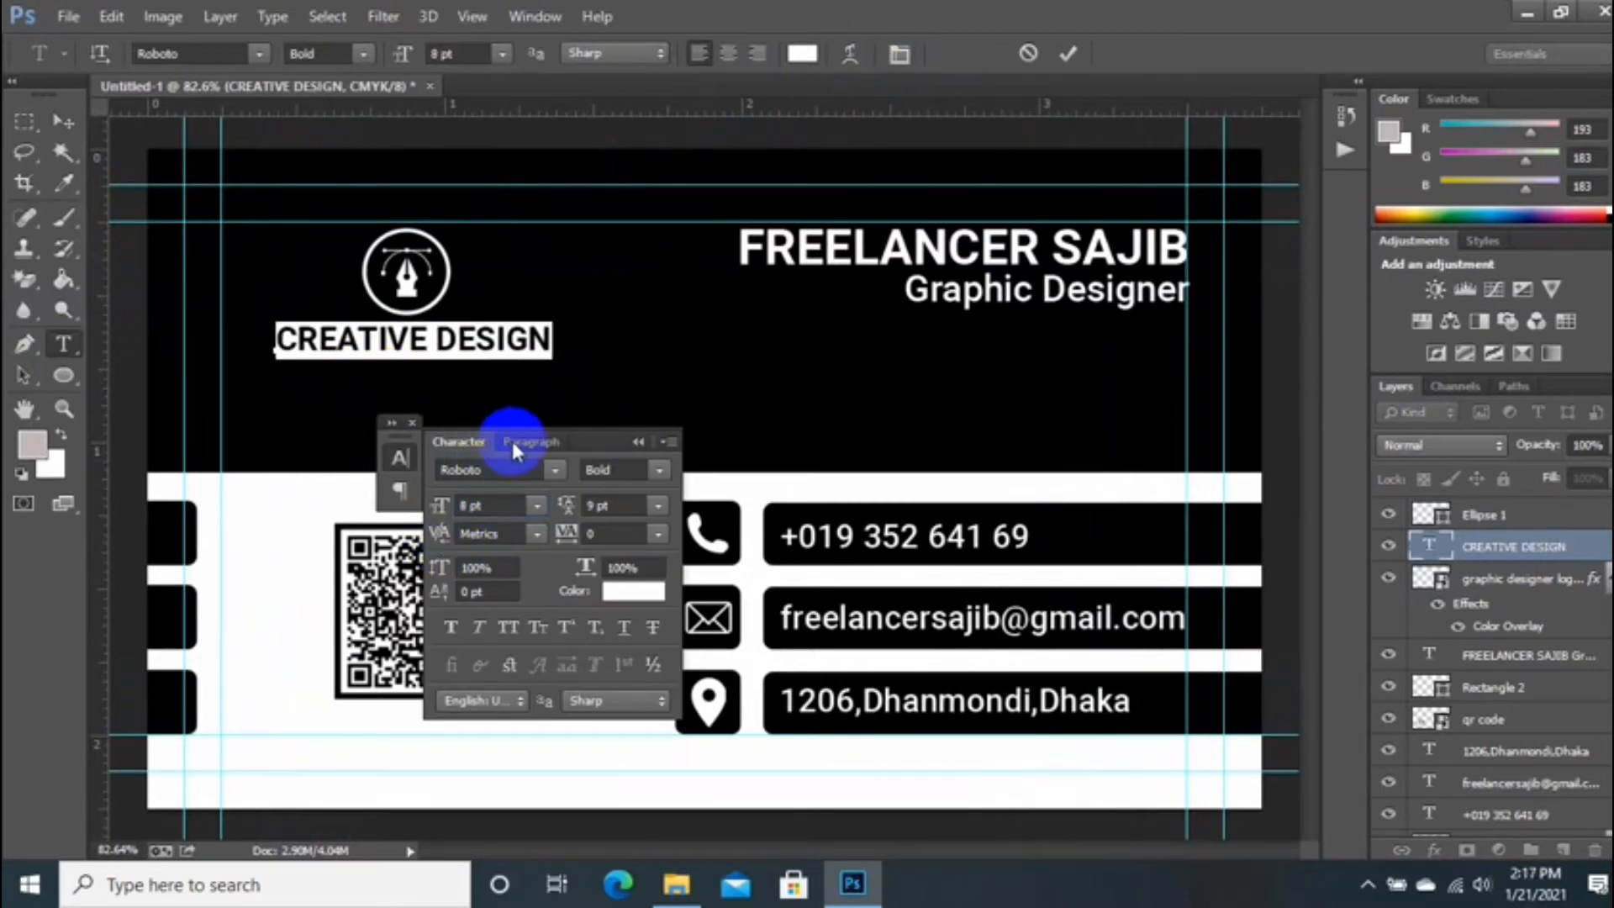
left_click(1068, 57)
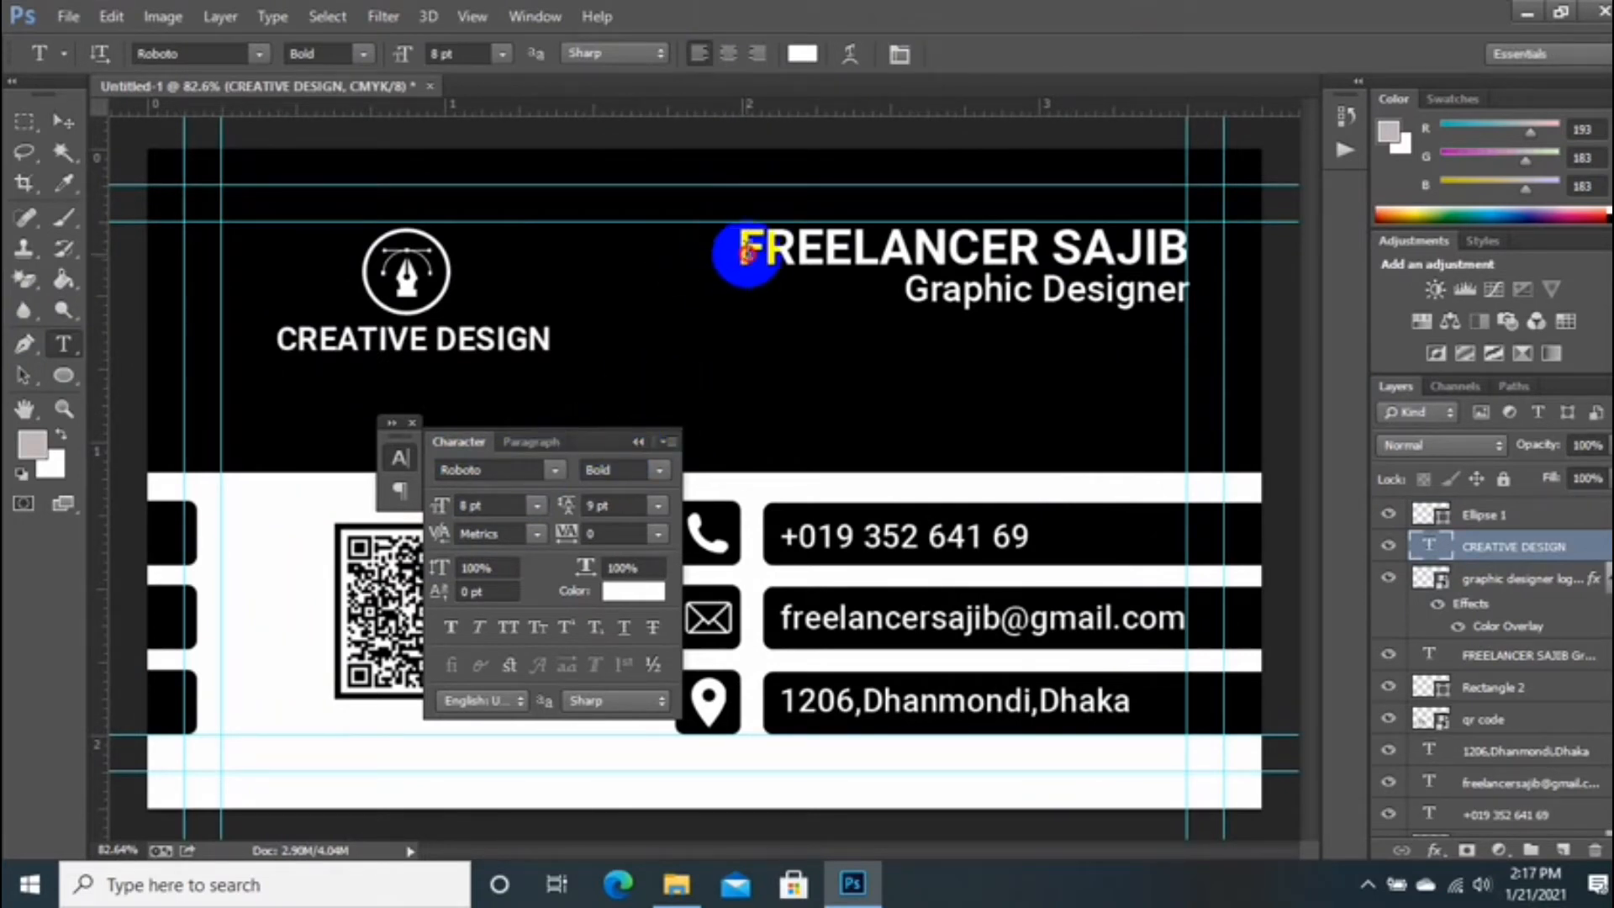
Step: Set the name line's font size to 9 pt
left_click_drag(739, 252, 1187, 296)
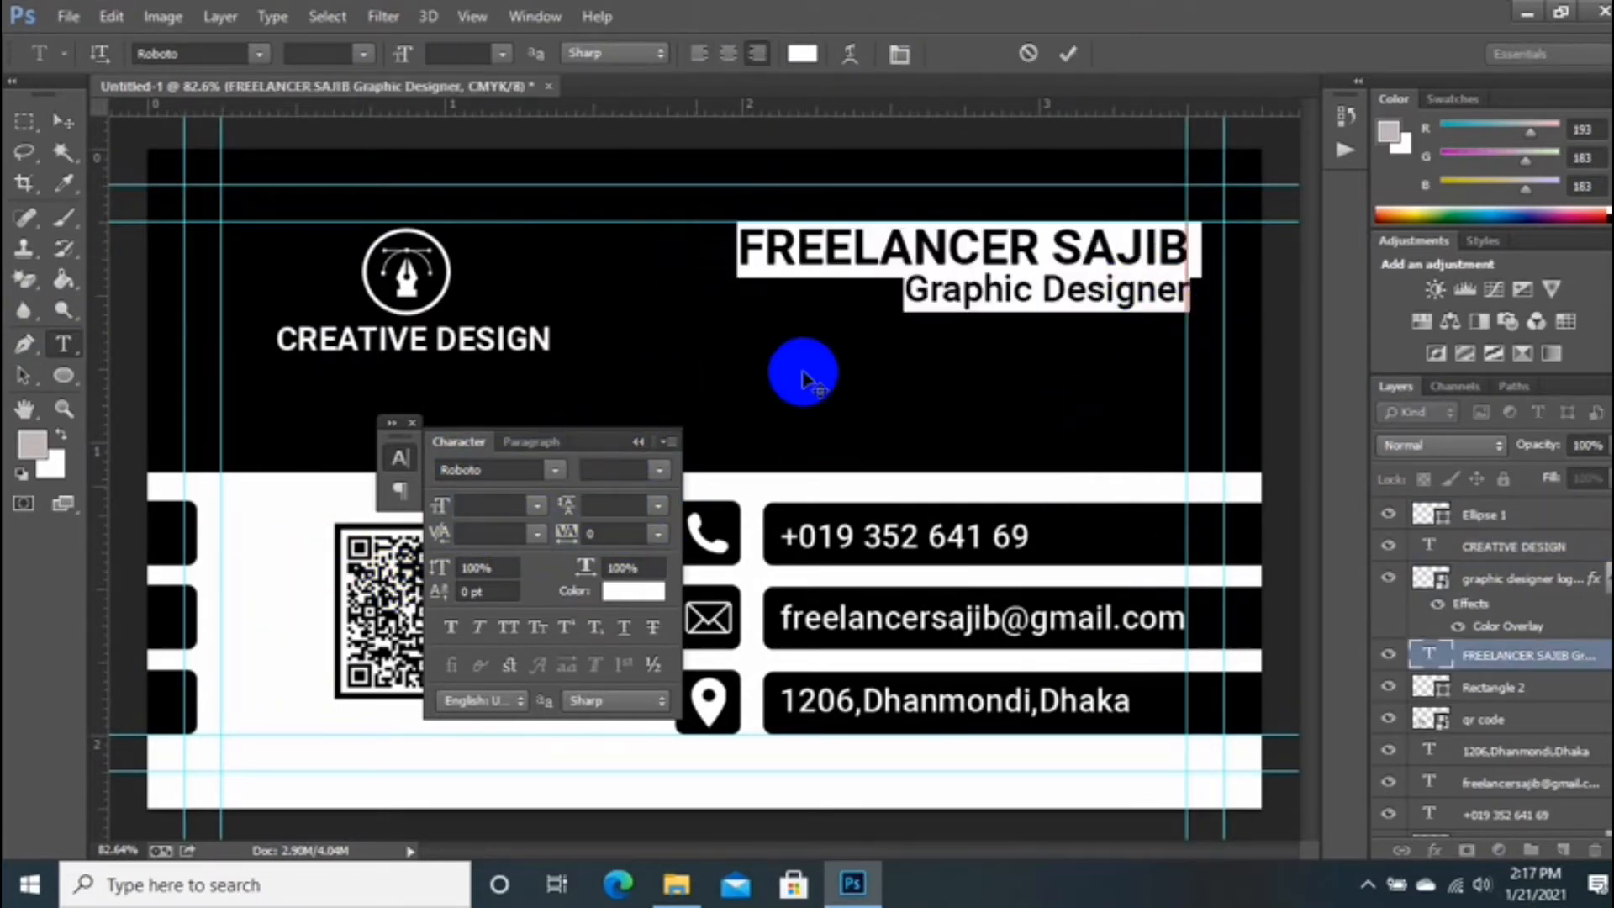
left_click(892, 280)
left_click_drag(716, 268, 1232, 244)
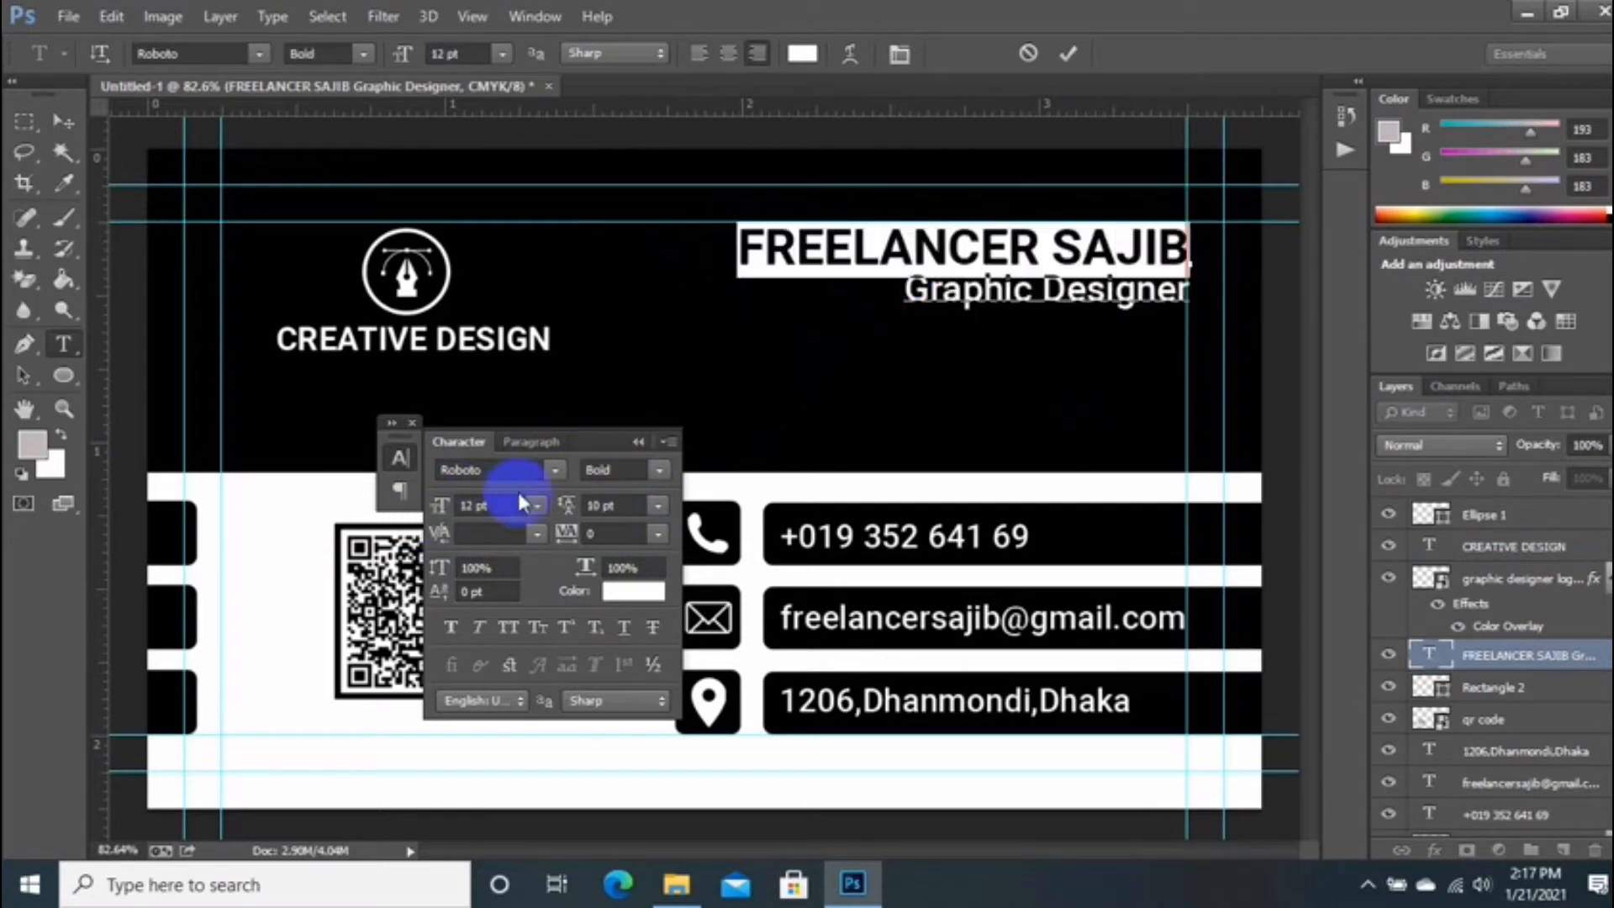
type("10")
key("Return")
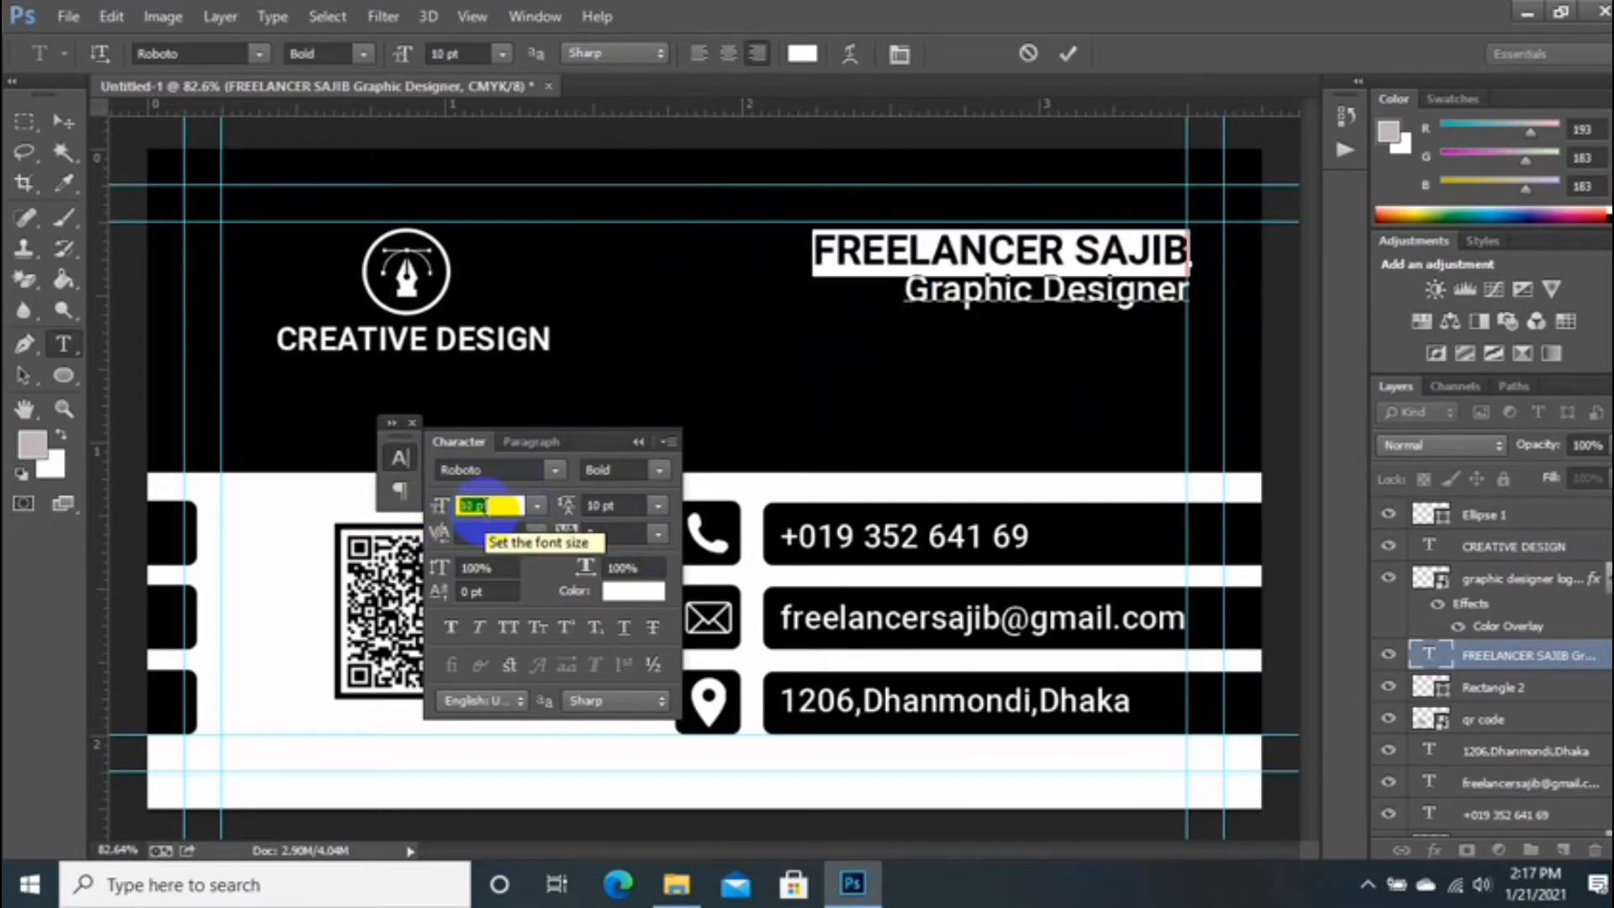
type("9")
key("Return")
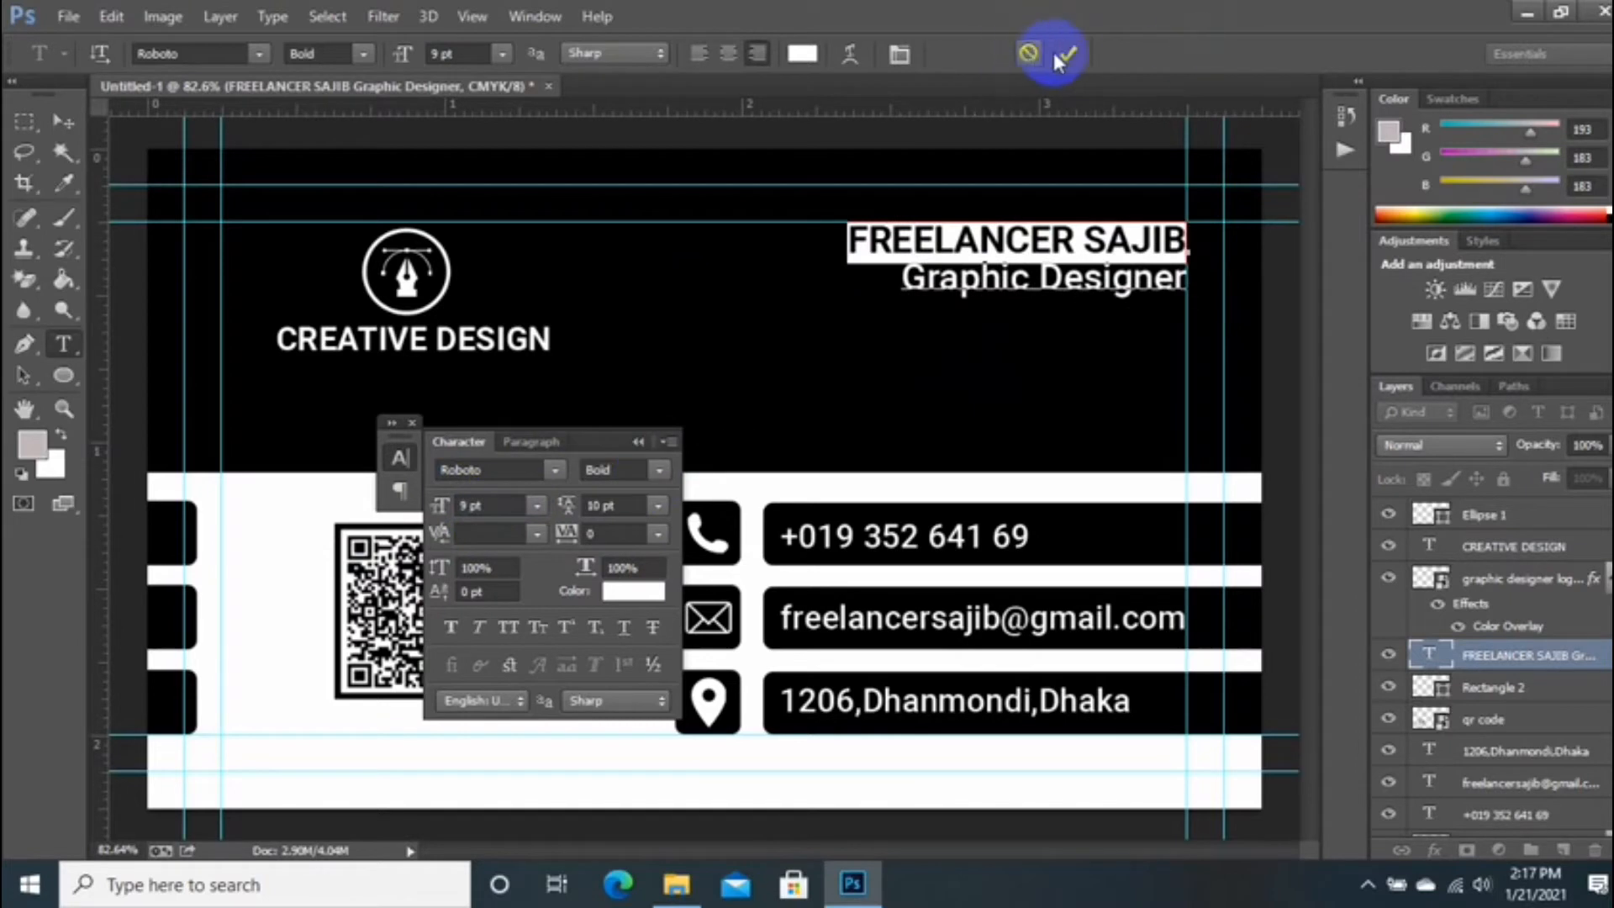
left_click(1064, 57)
Step: Shrink the Graphic Designer line to 7 pt with 7 pt leading
left_click_drag(901, 286, 1186, 284)
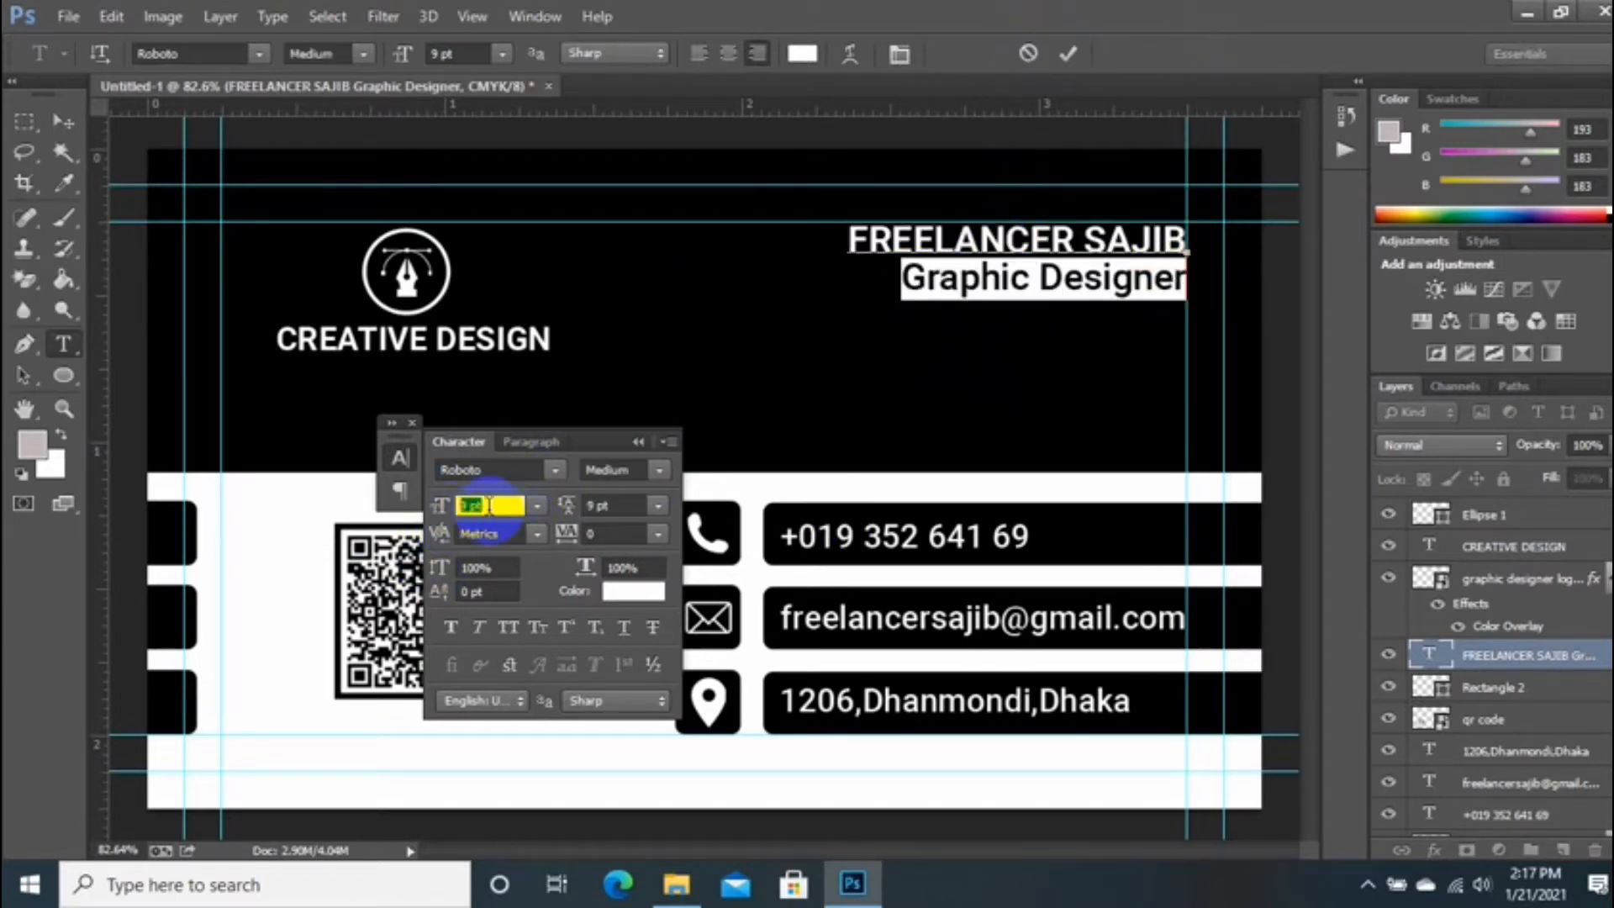
key("Down")
key("Down")
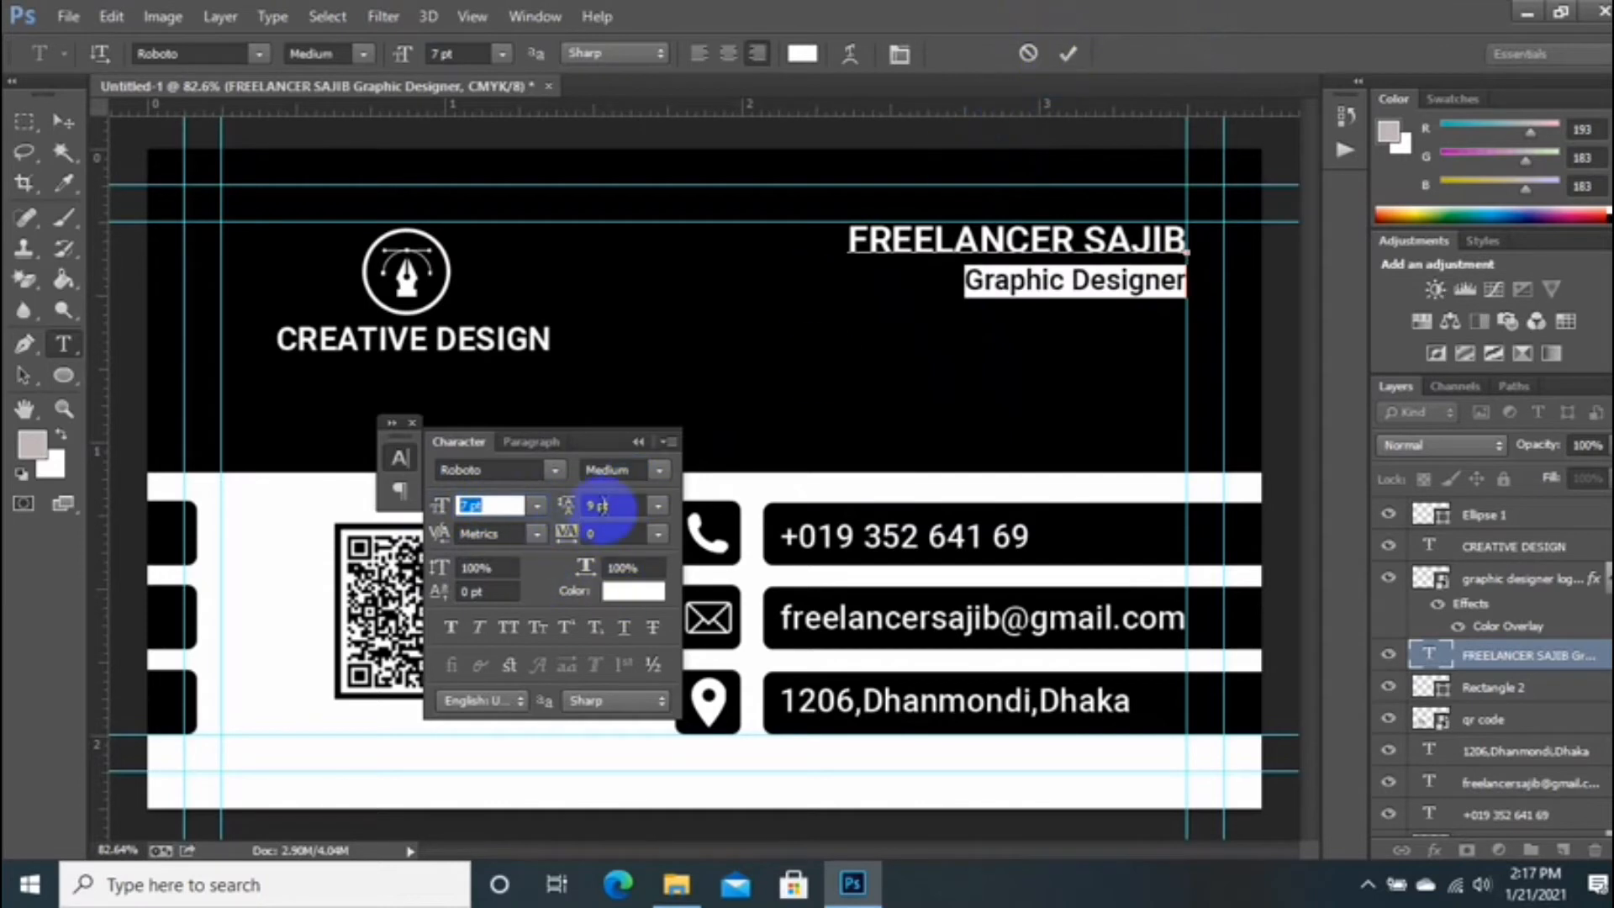
left_click(600, 505)
key("Down")
key("Down")
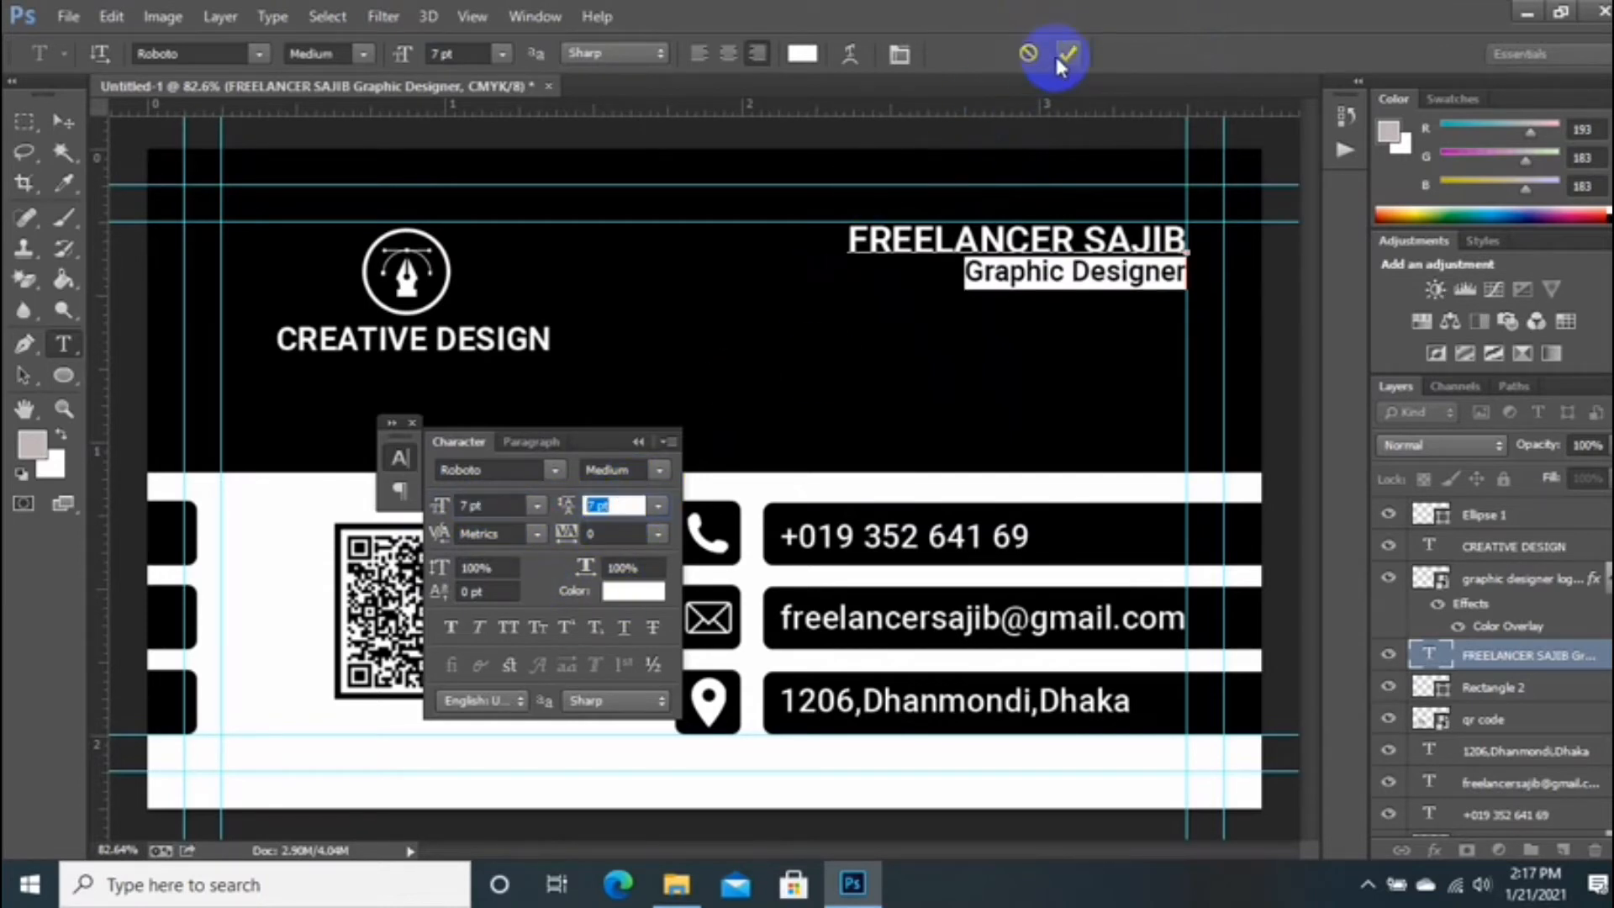
left_click(1066, 56)
left_click(640, 442)
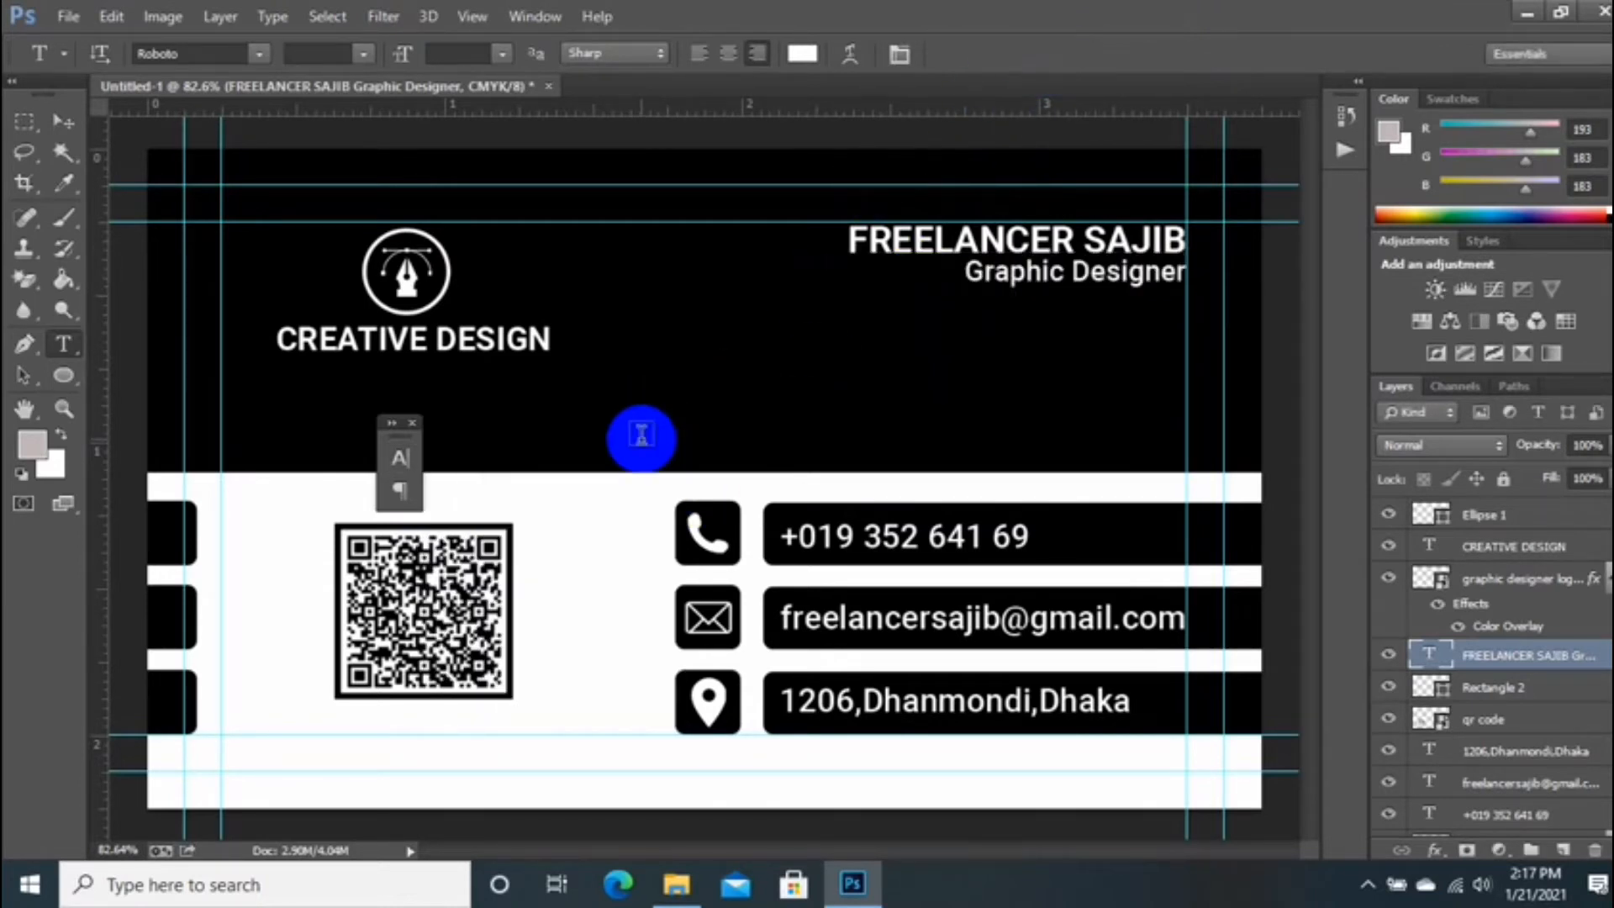
scroll(641, 439, "down", 7)
scroll(579, 517, "up", 7)
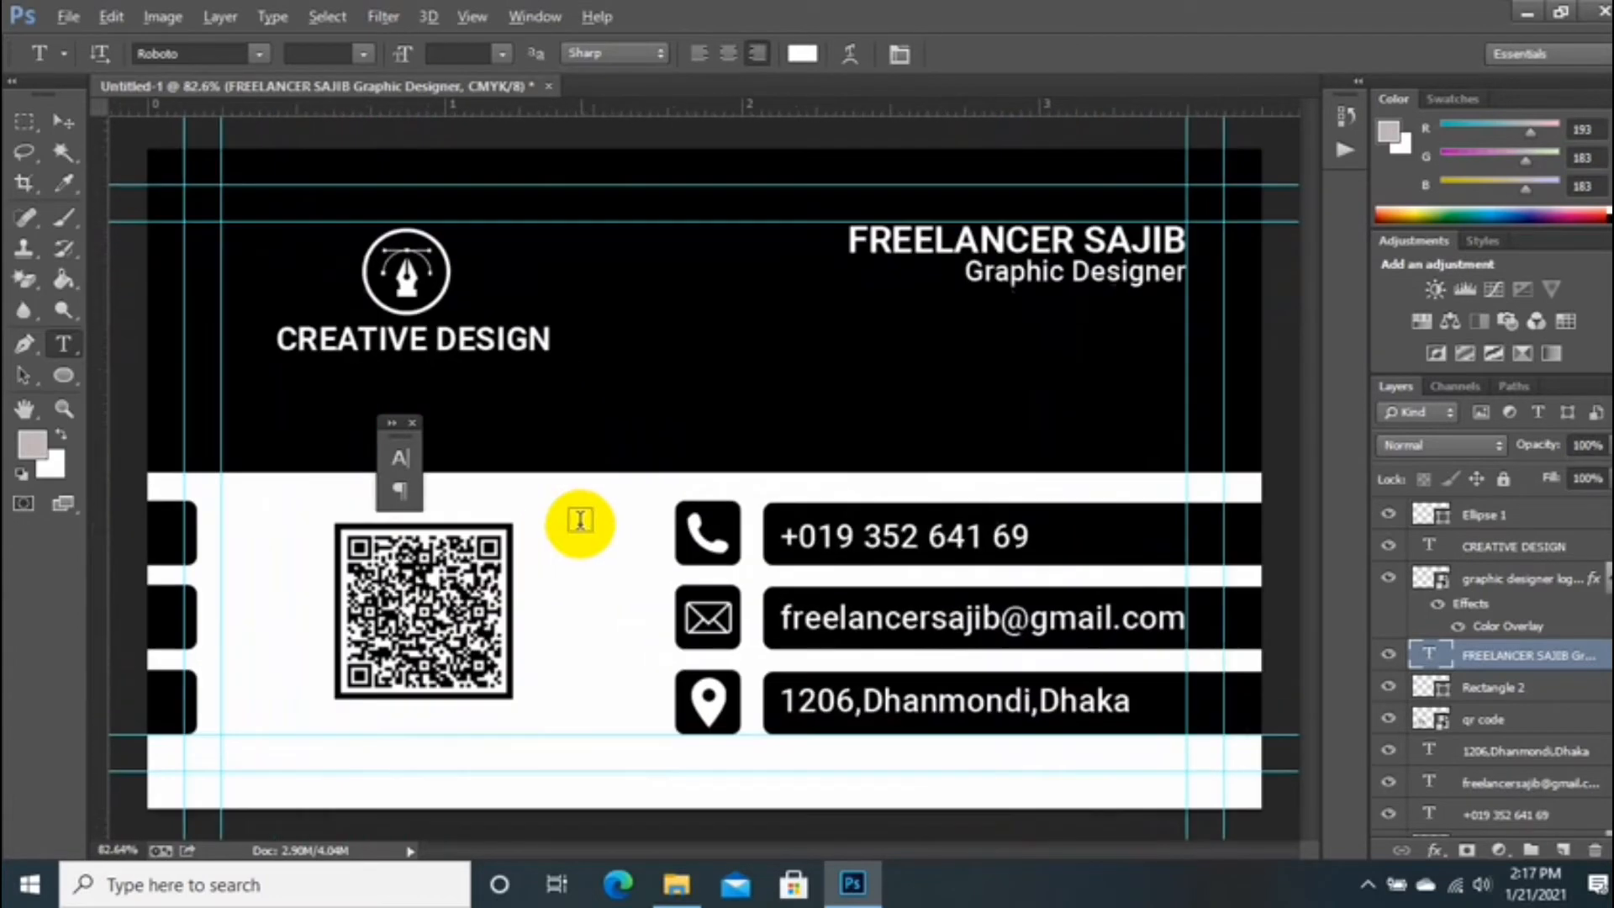
scroll(533, 466, "down", 3)
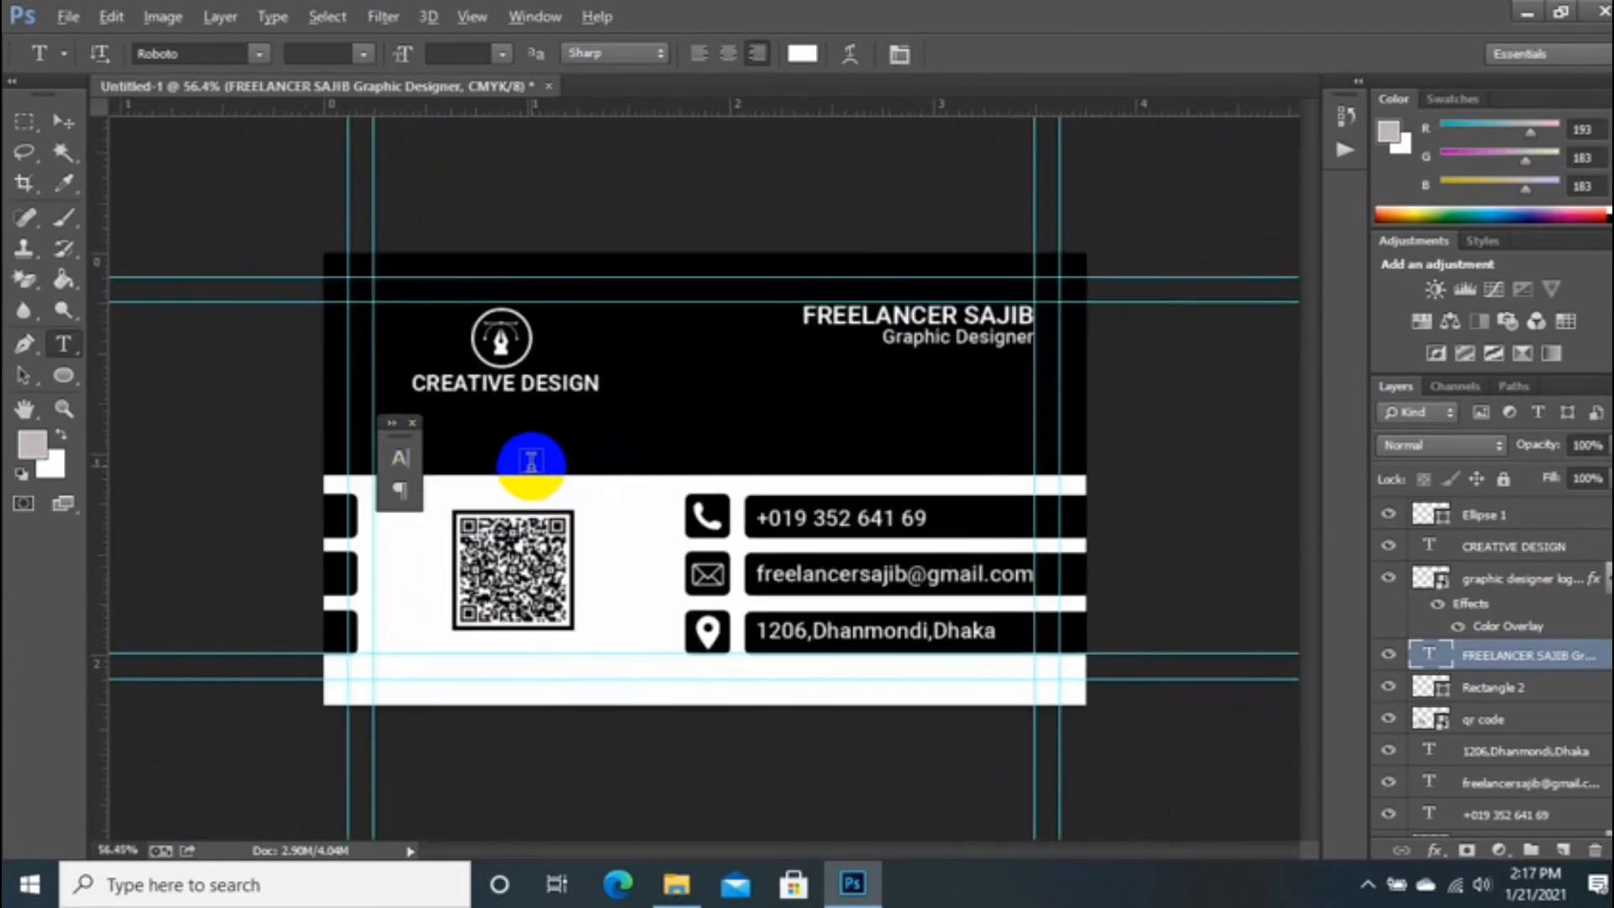
scroll(530, 461, "up", 2)
scroll(559, 479, "down", 1)
Step: Colour the word DESIGN bright yellow
left_click(548, 388)
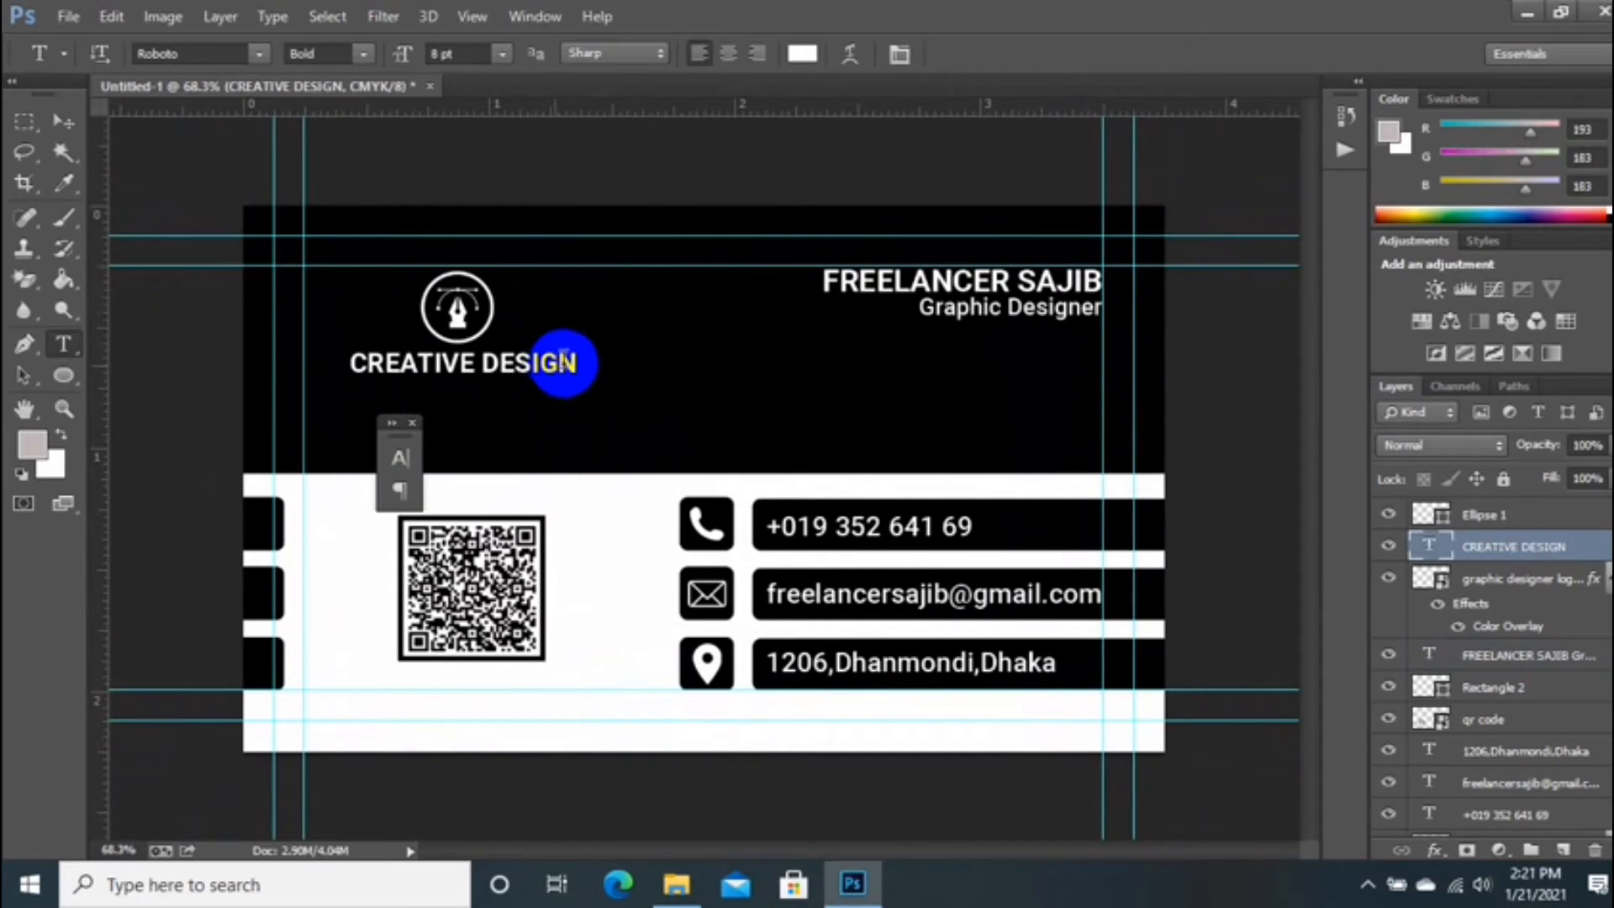
triple_click(570, 368)
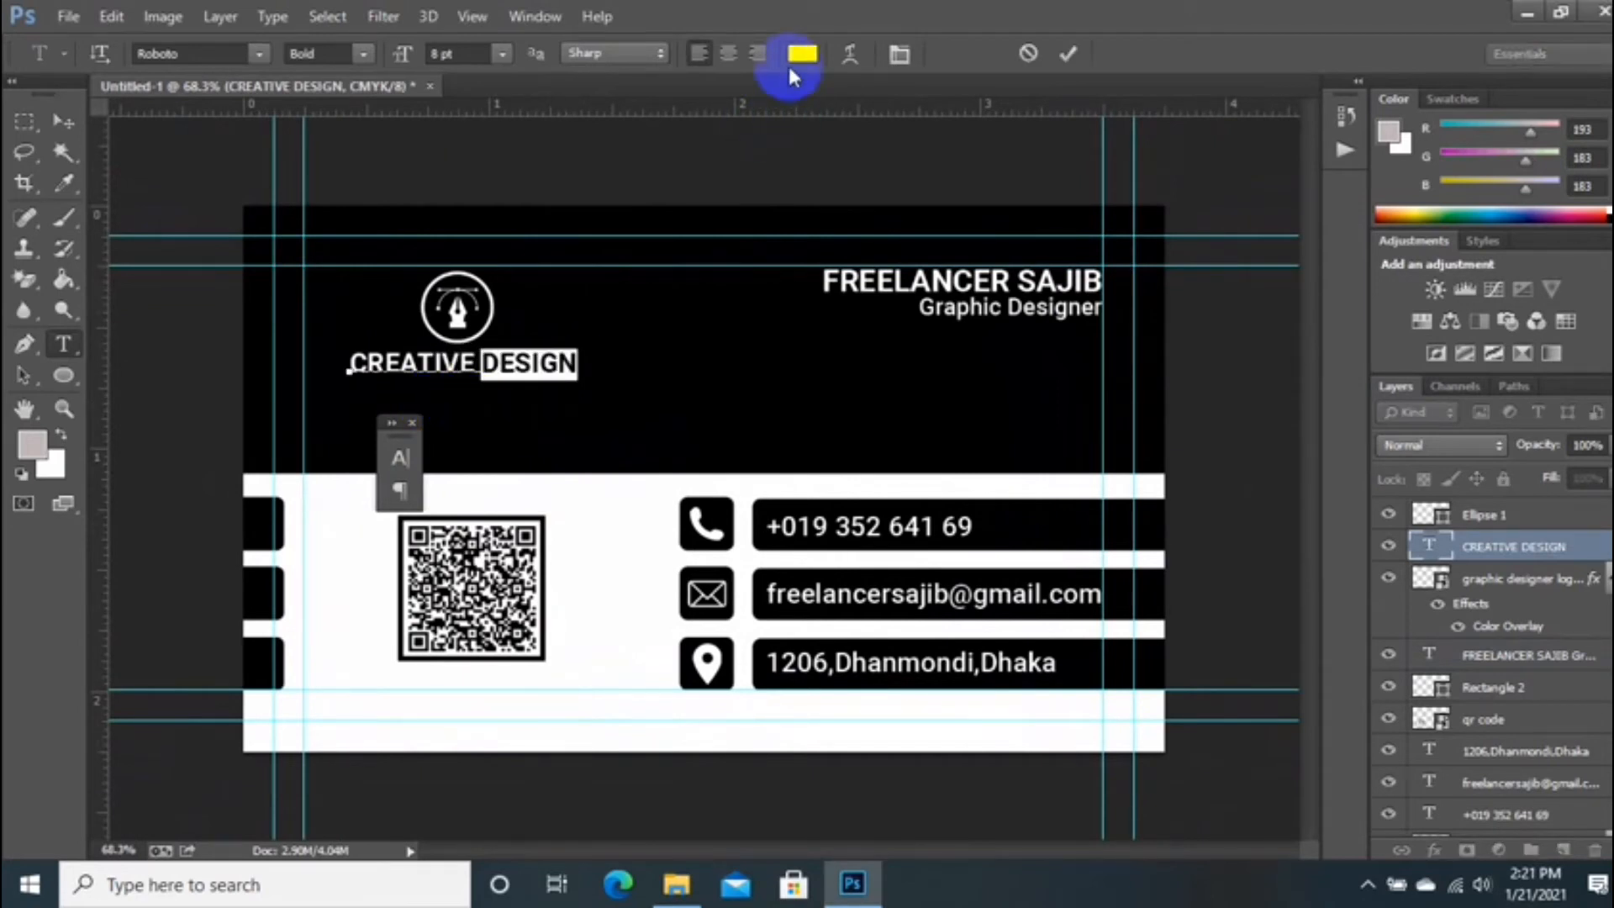
left_click(802, 53)
left_click(1304, 598)
left_click_drag(1190, 414, 1293, 326)
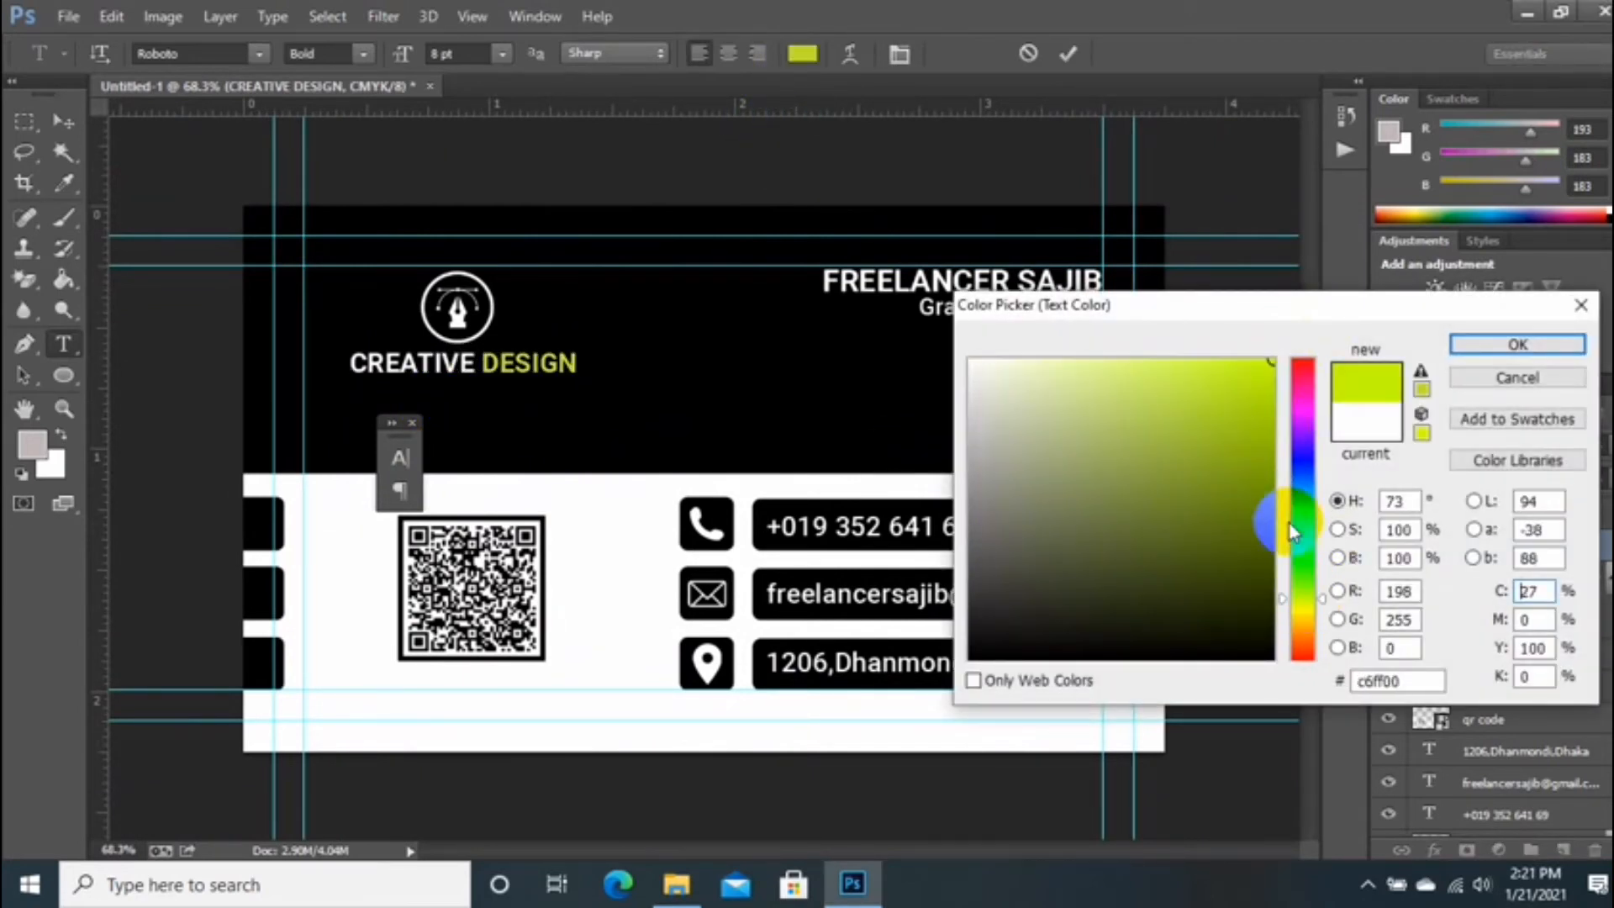
left_click(1308, 620)
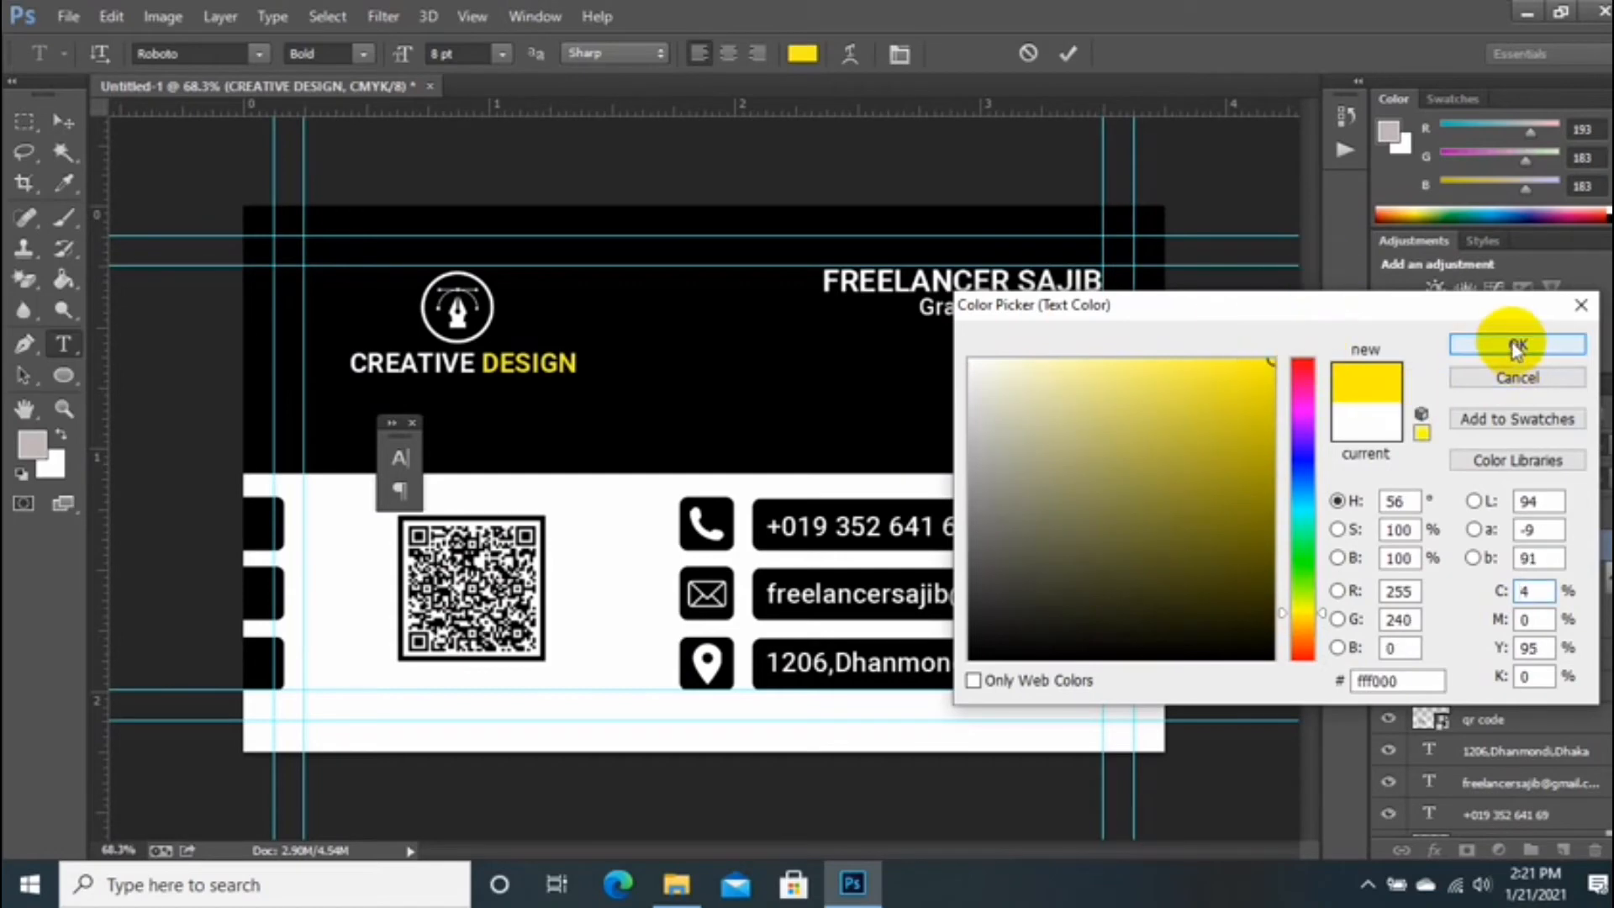
left_click(1517, 344)
left_click(1072, 57)
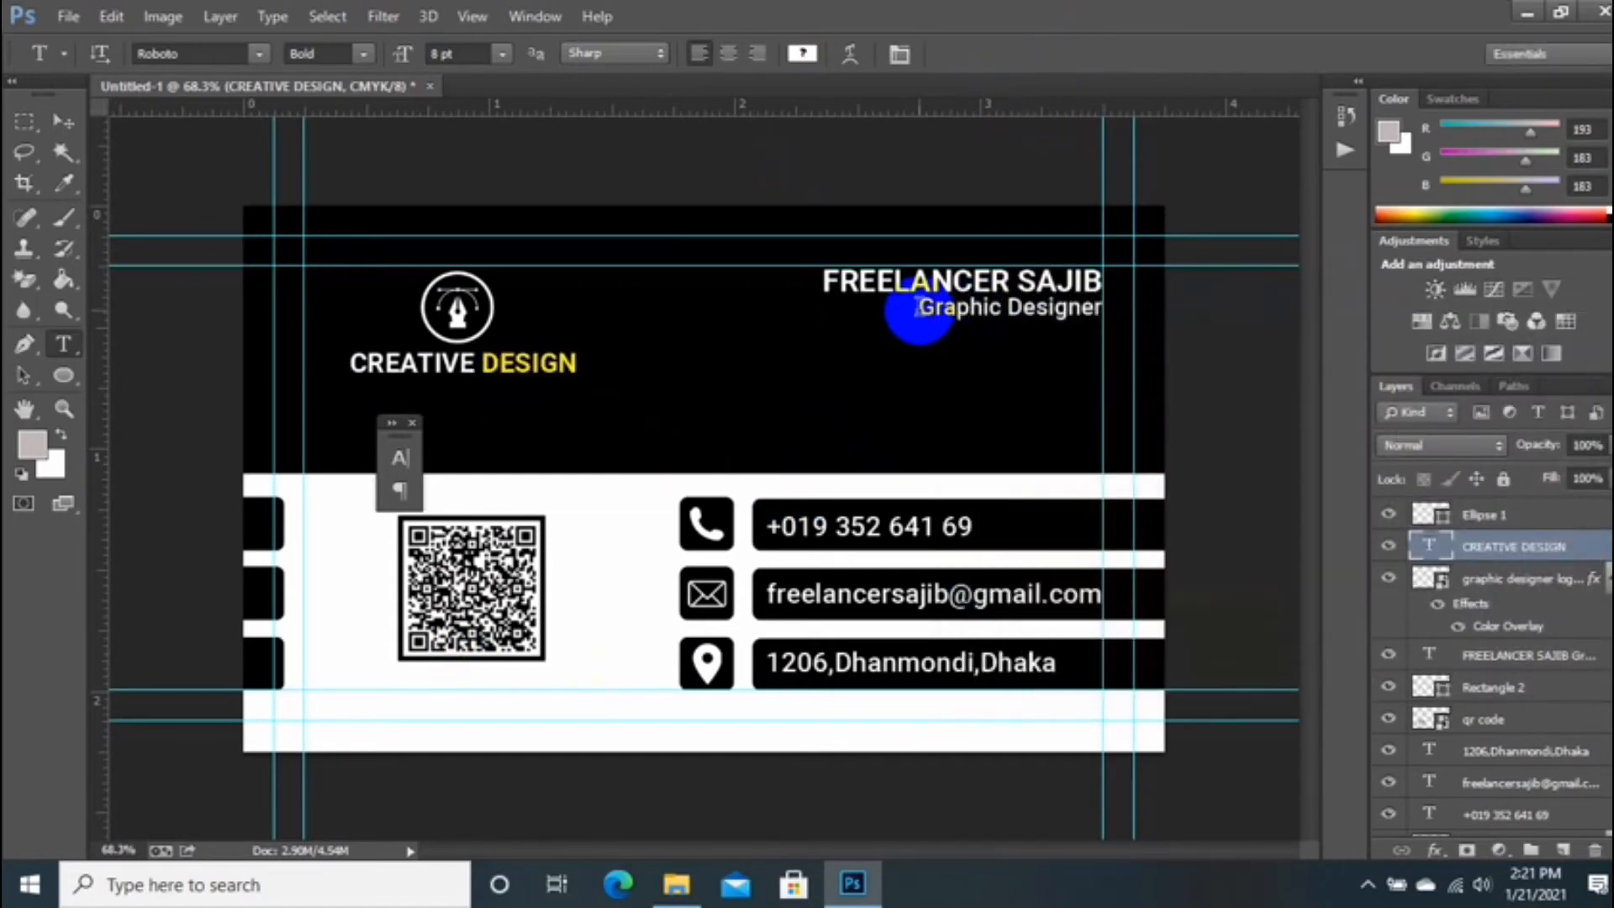
Step: Colour the Graphic Designer line yellow ffea00
left_click_drag(916, 308, 1110, 309)
left_click(802, 53)
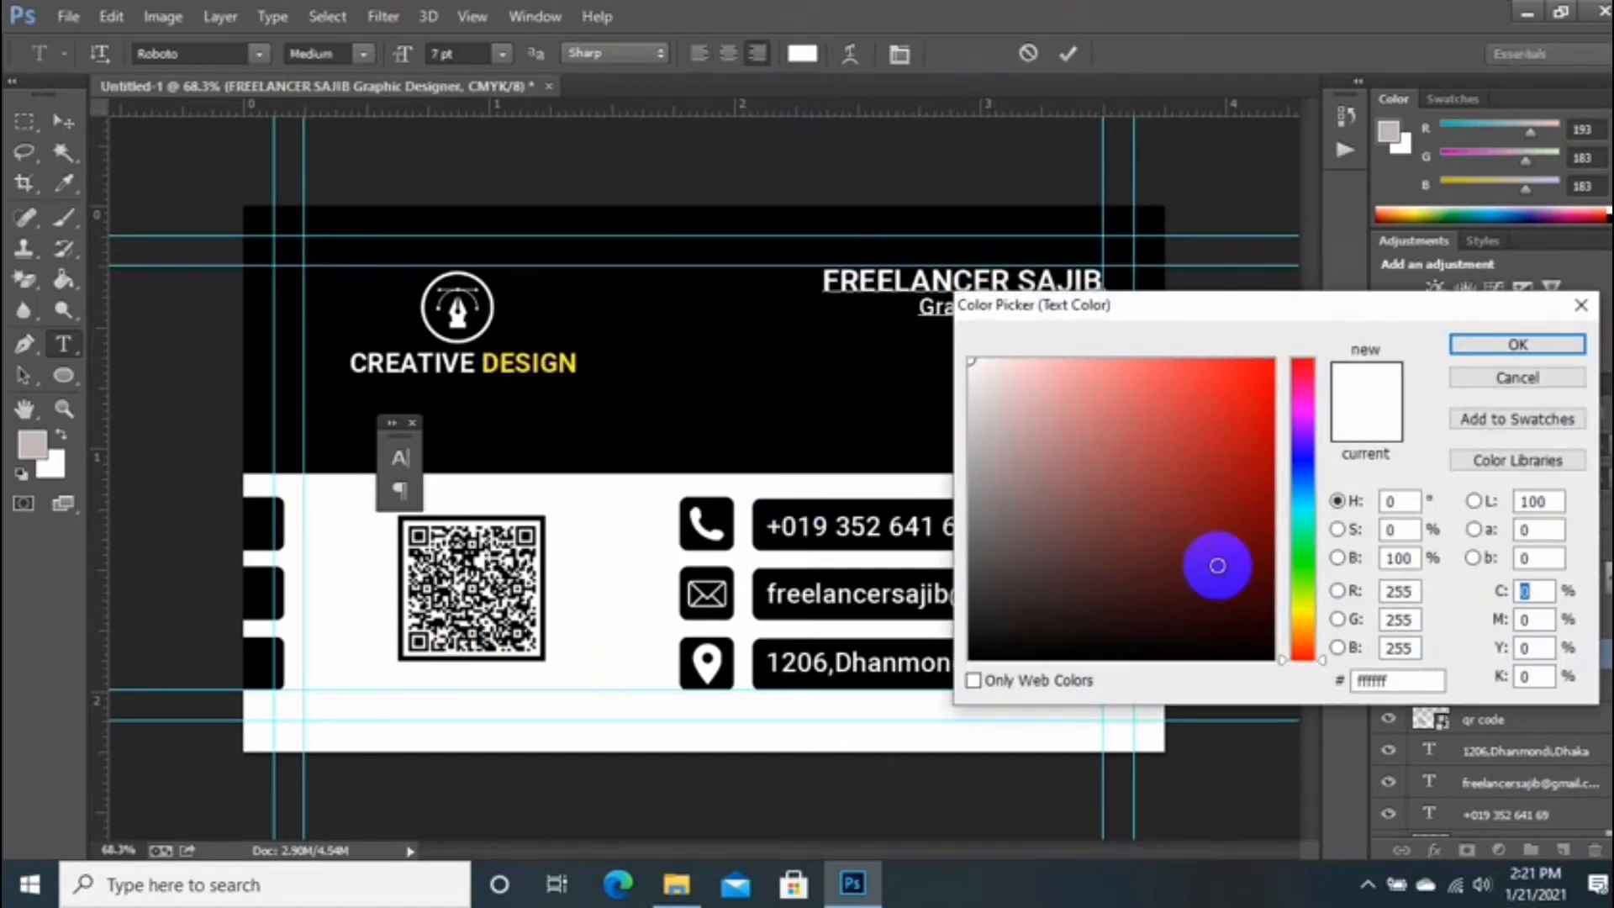
left_click(1304, 614)
left_click_drag(1265, 370, 1304, 308)
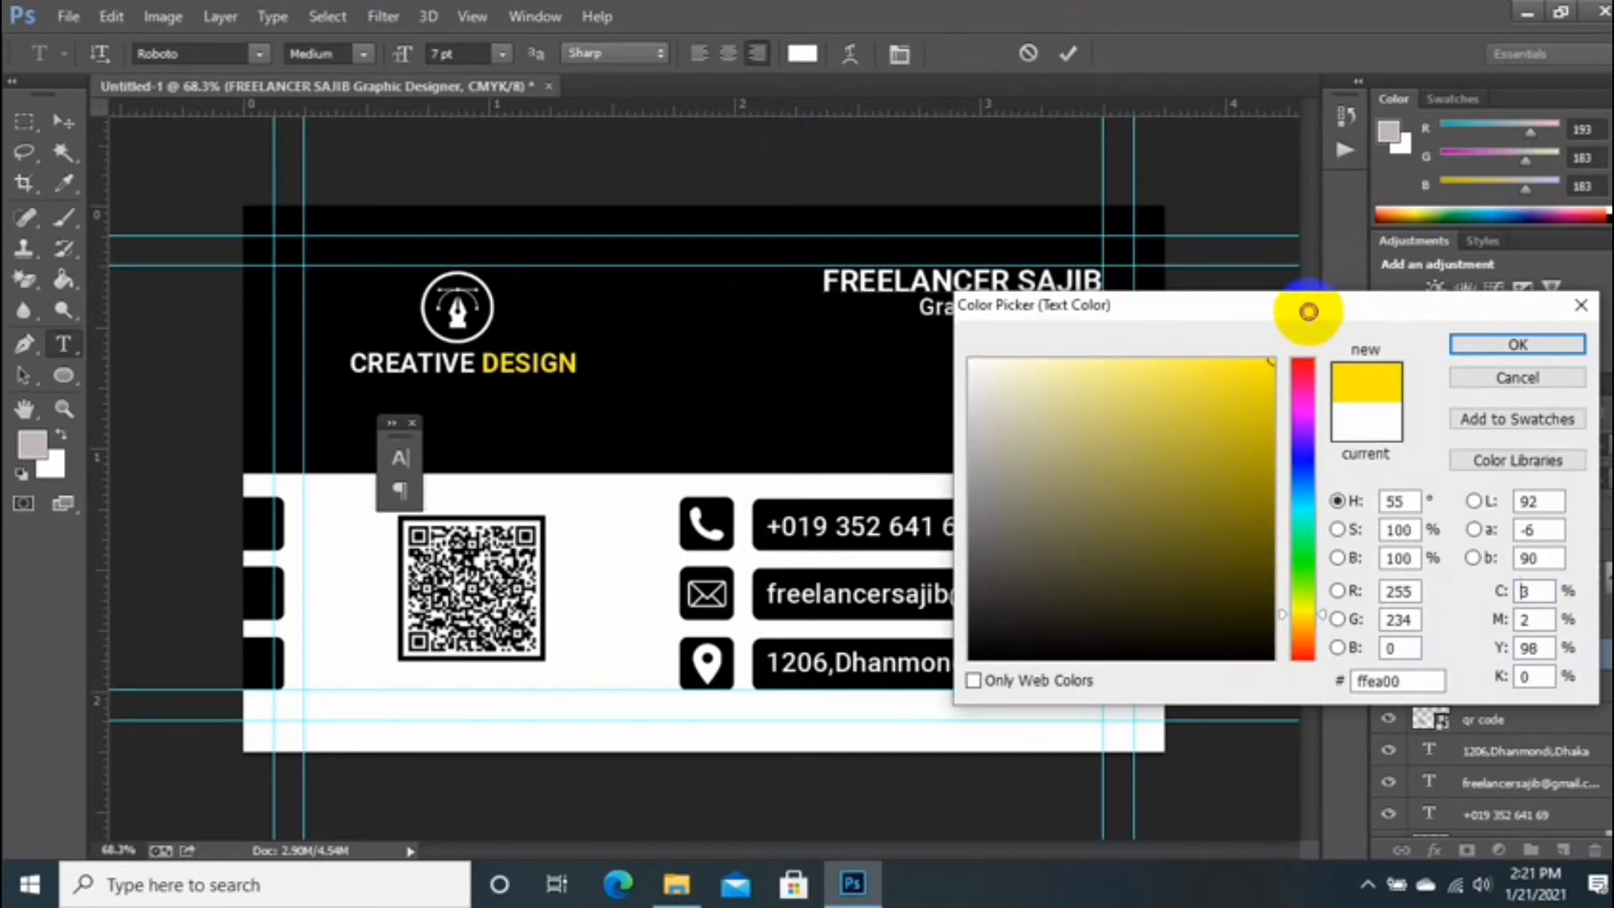
left_click(1517, 343)
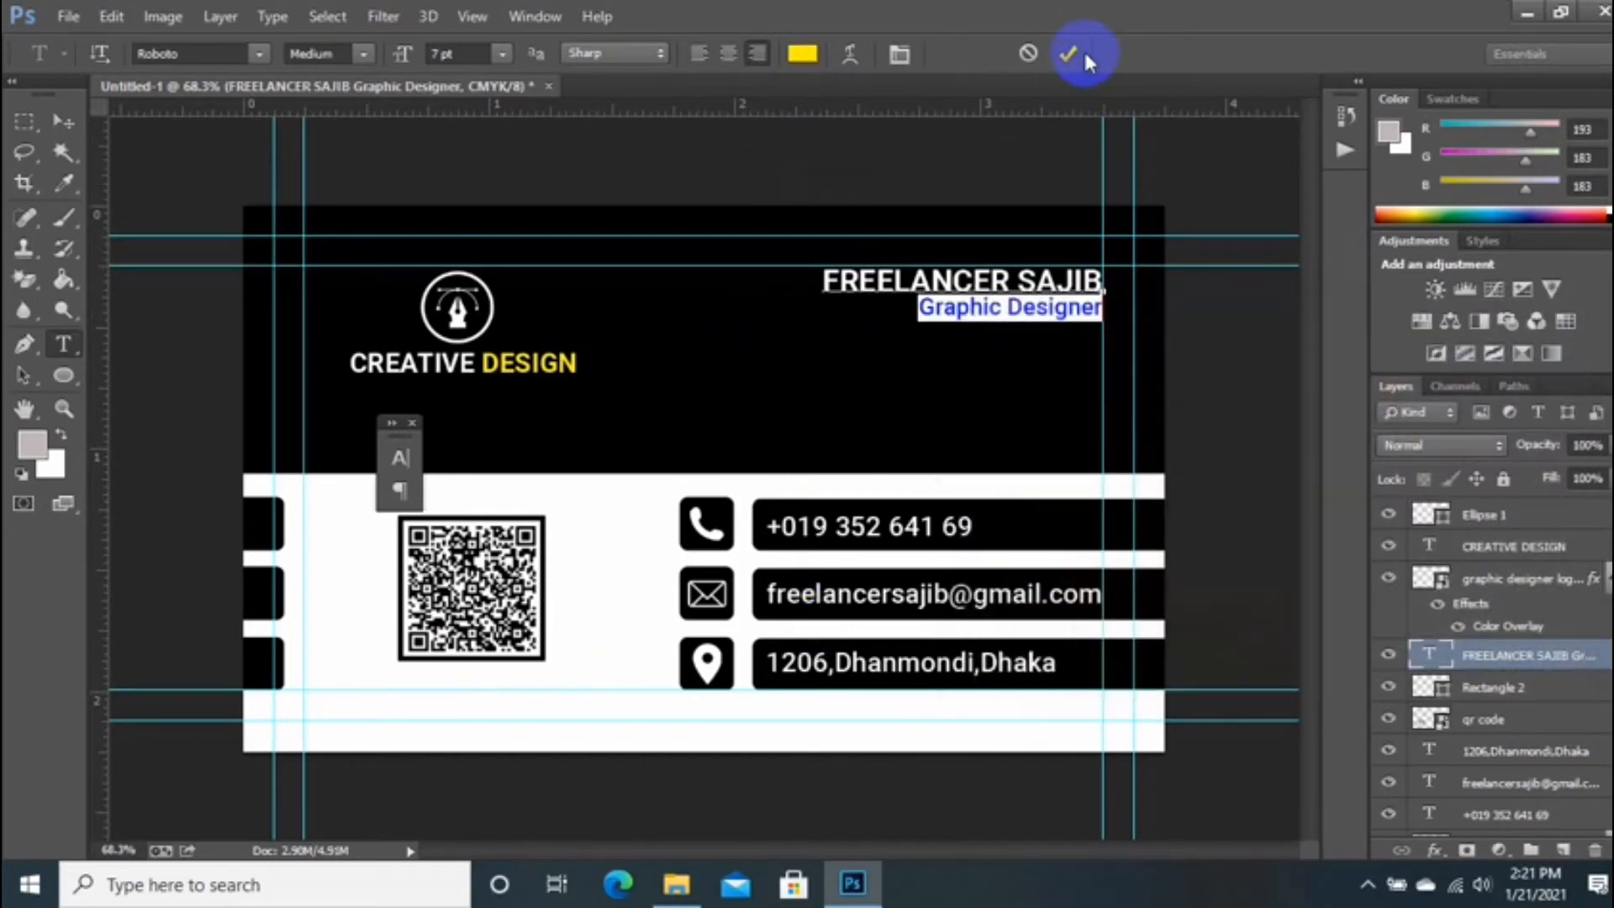
left_click(1068, 53)
scroll(908, 374, "down", 5)
scroll(690, 387, "up", 4)
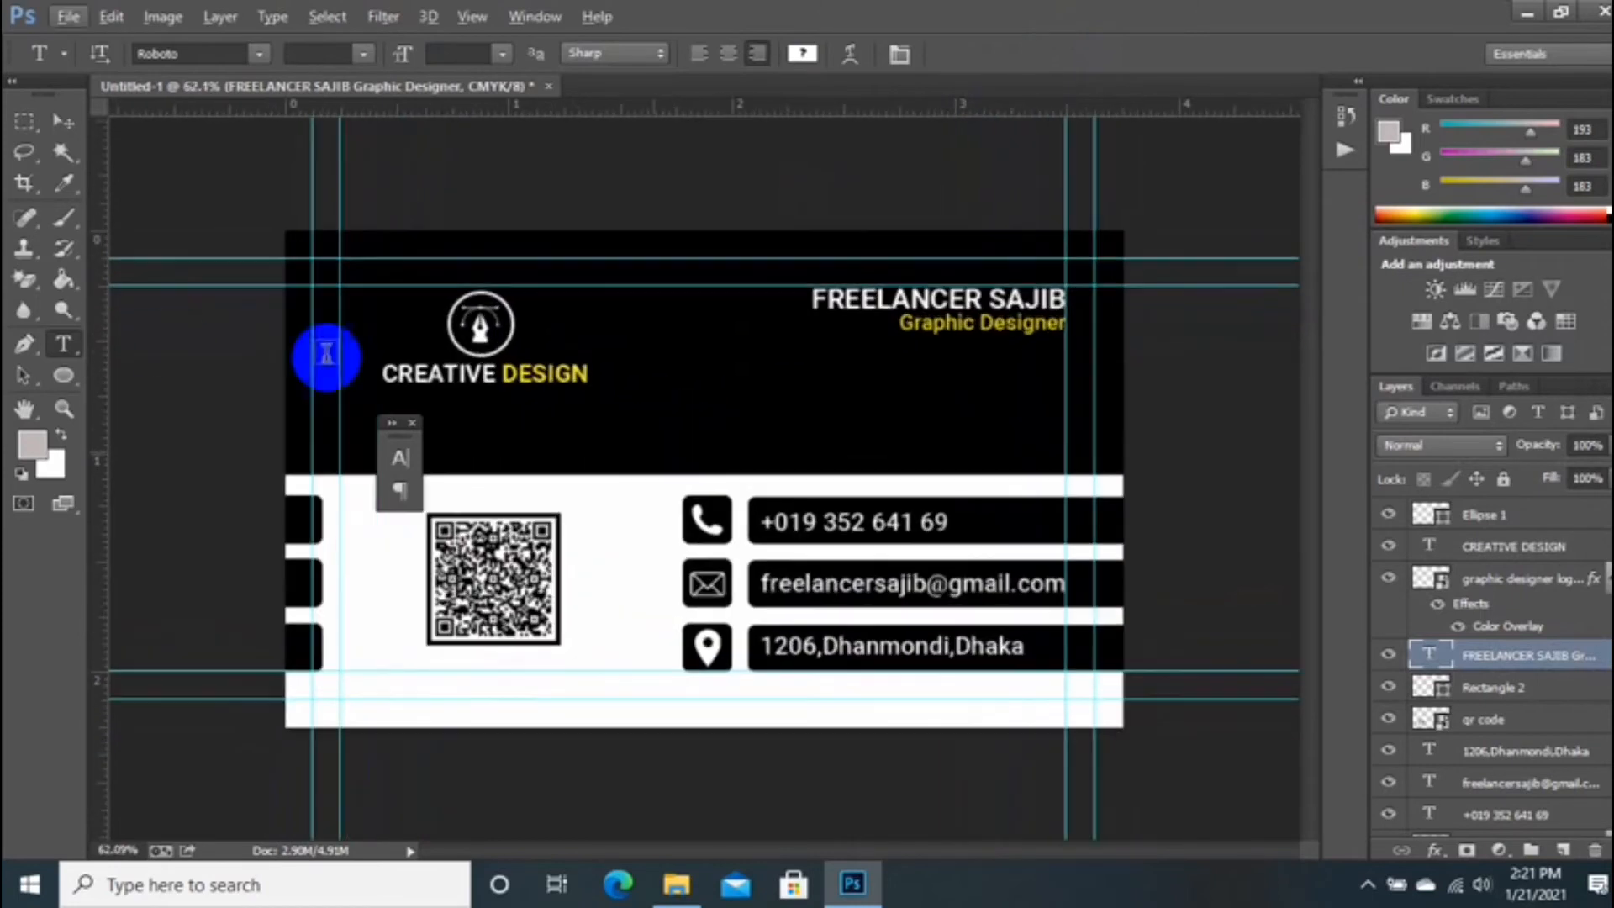
Step: Select and hide the circle layer around the logo
left_click(63, 126)
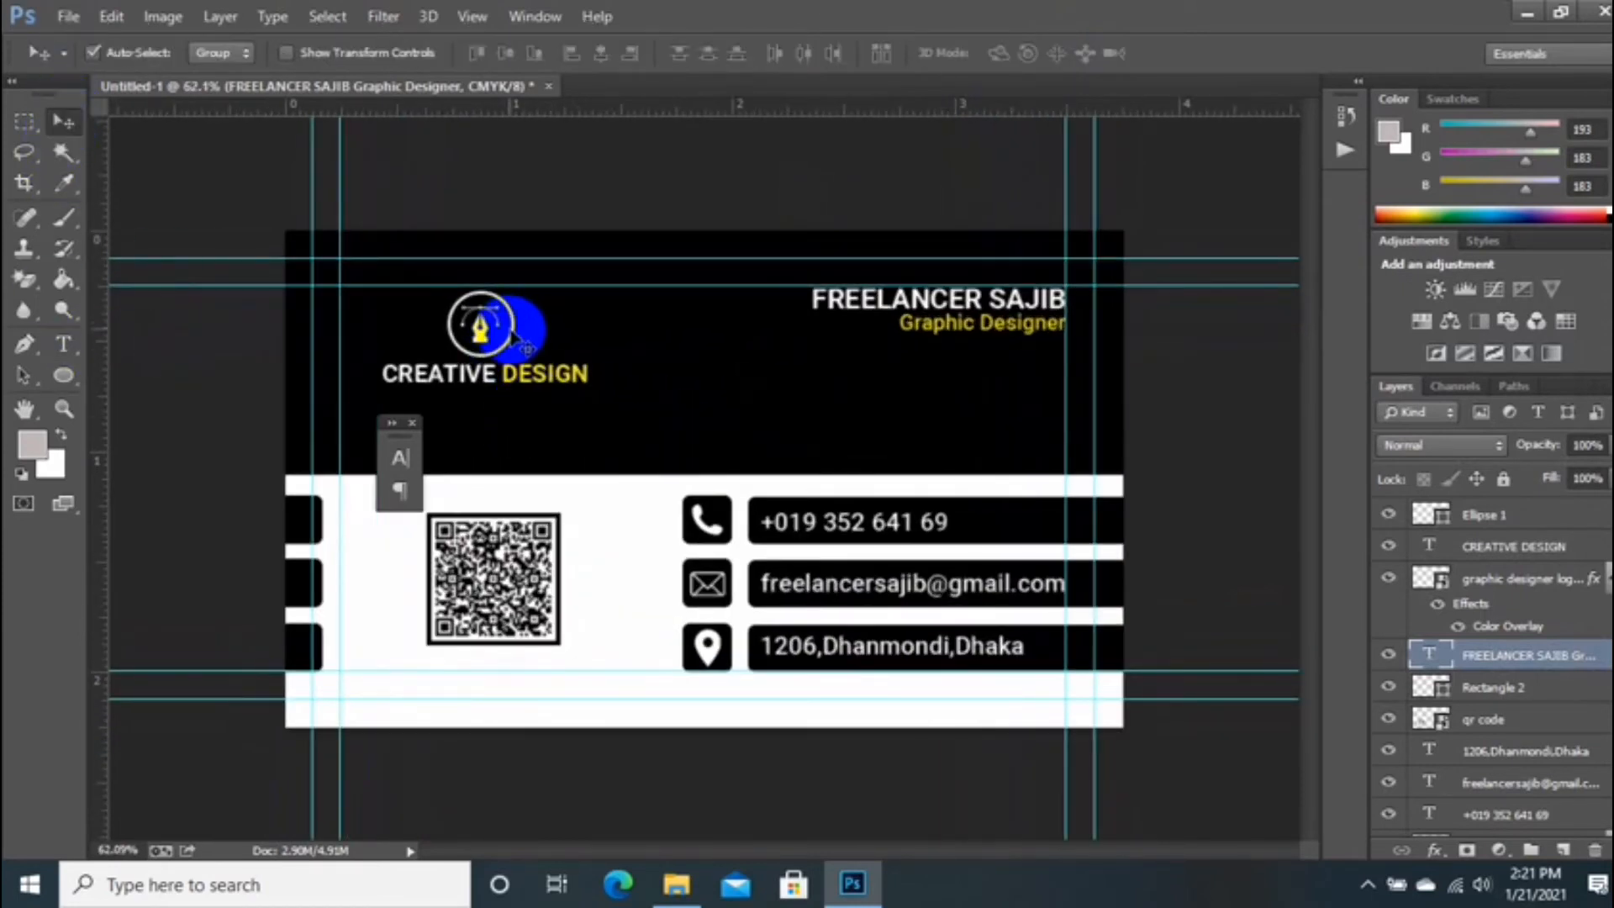
left_click(516, 336)
scroll(1532, 588, "down", 1)
scroll(1489, 662, "up", 1)
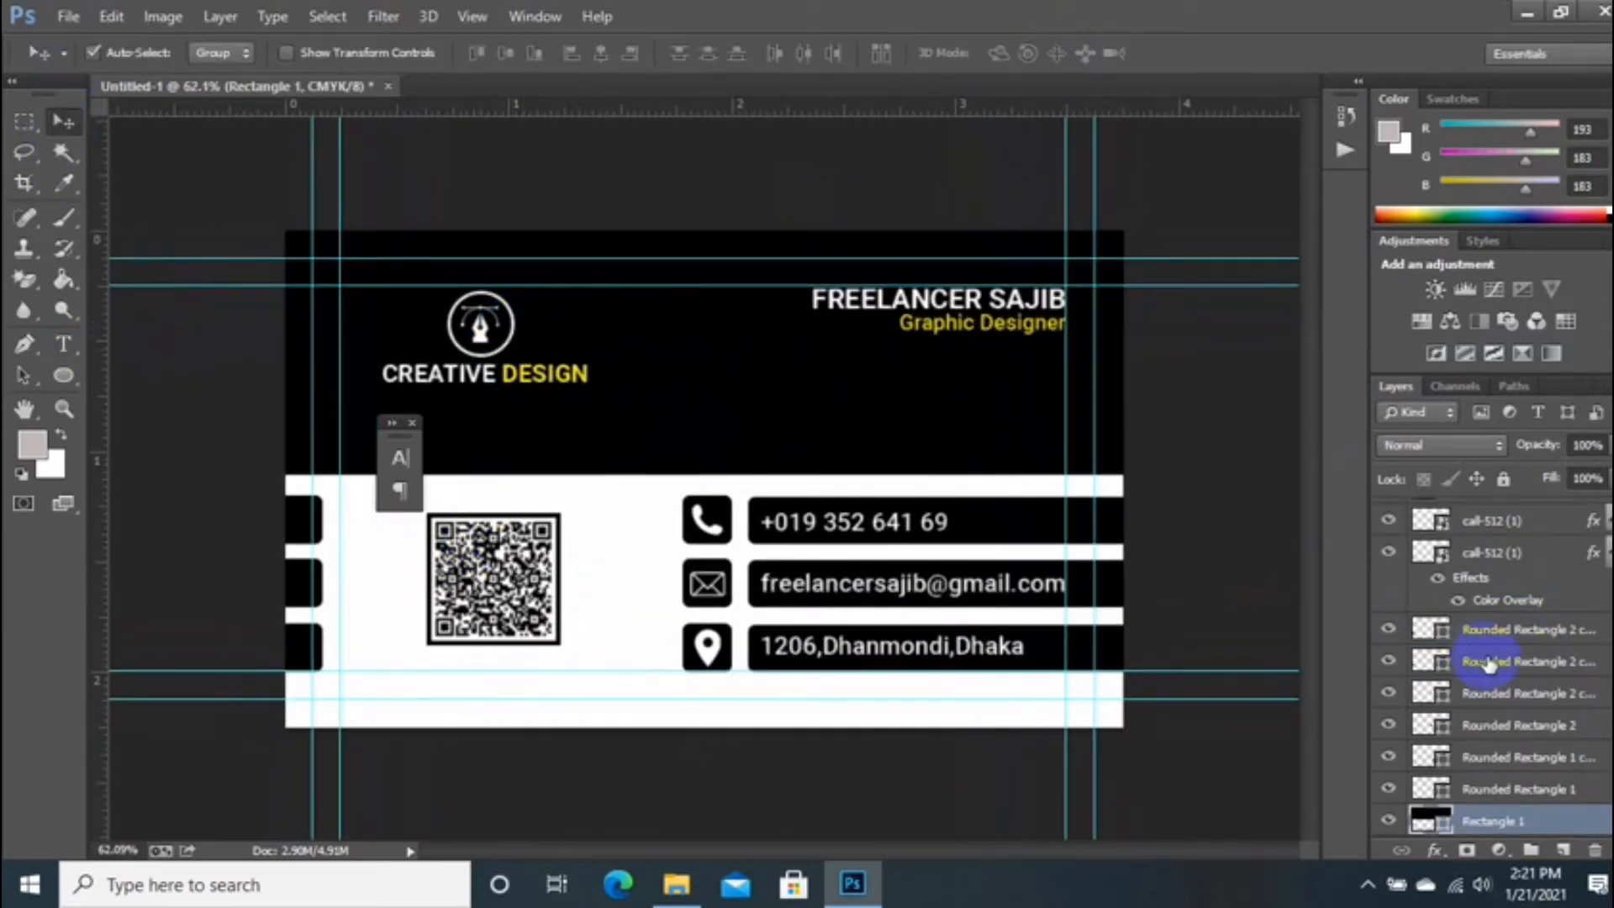
scroll(1489, 663, "up", 5)
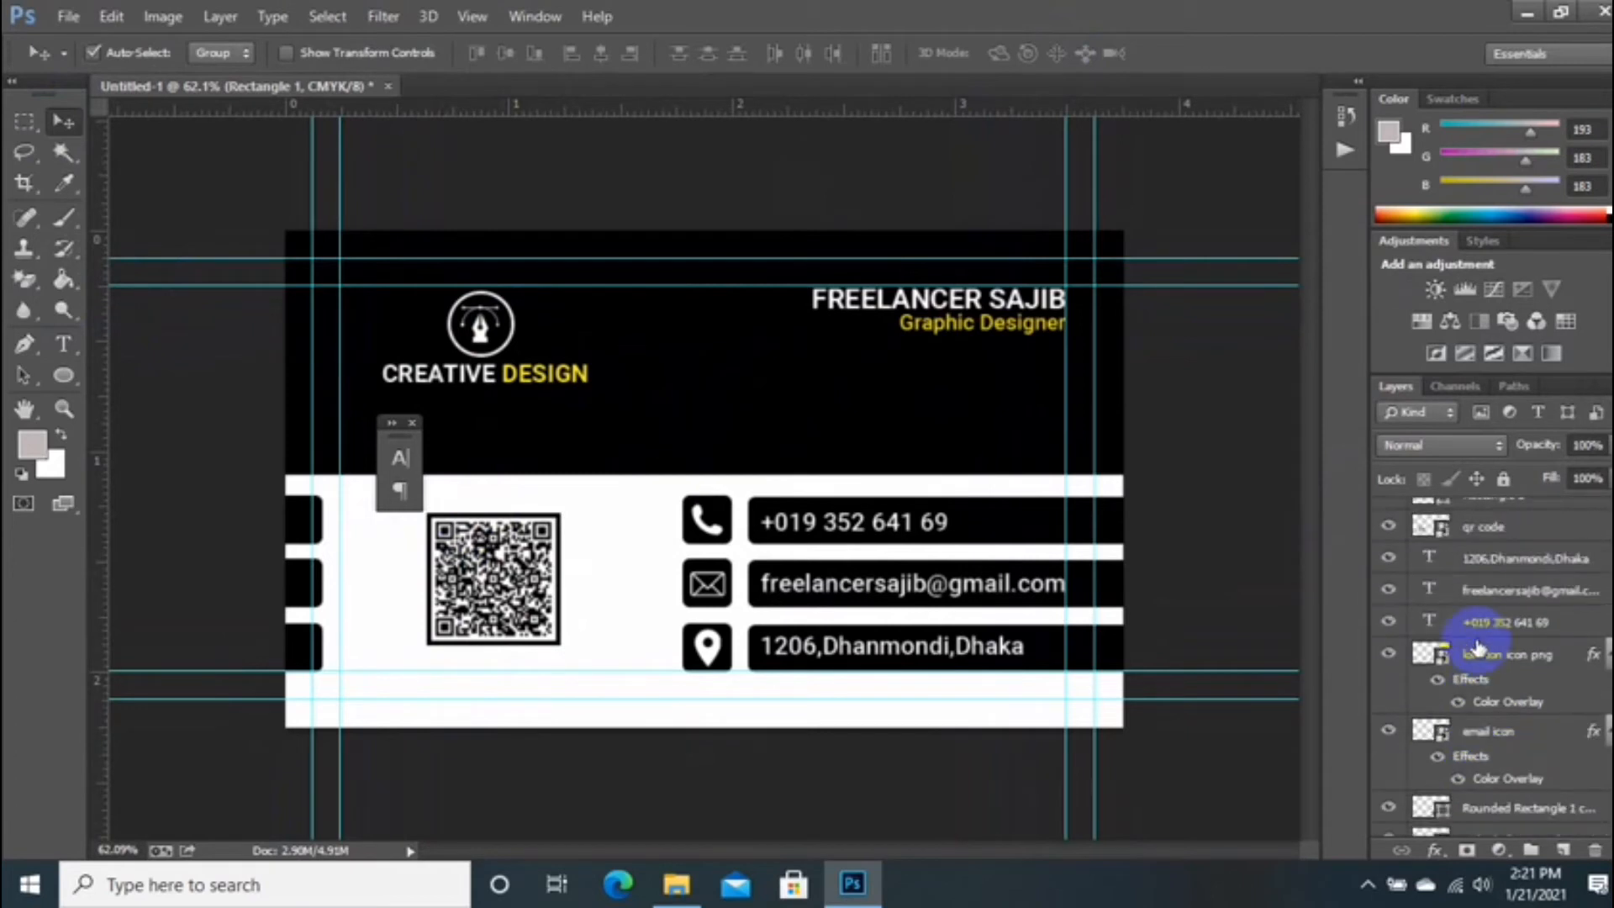
scroll(1478, 647, "up", 4)
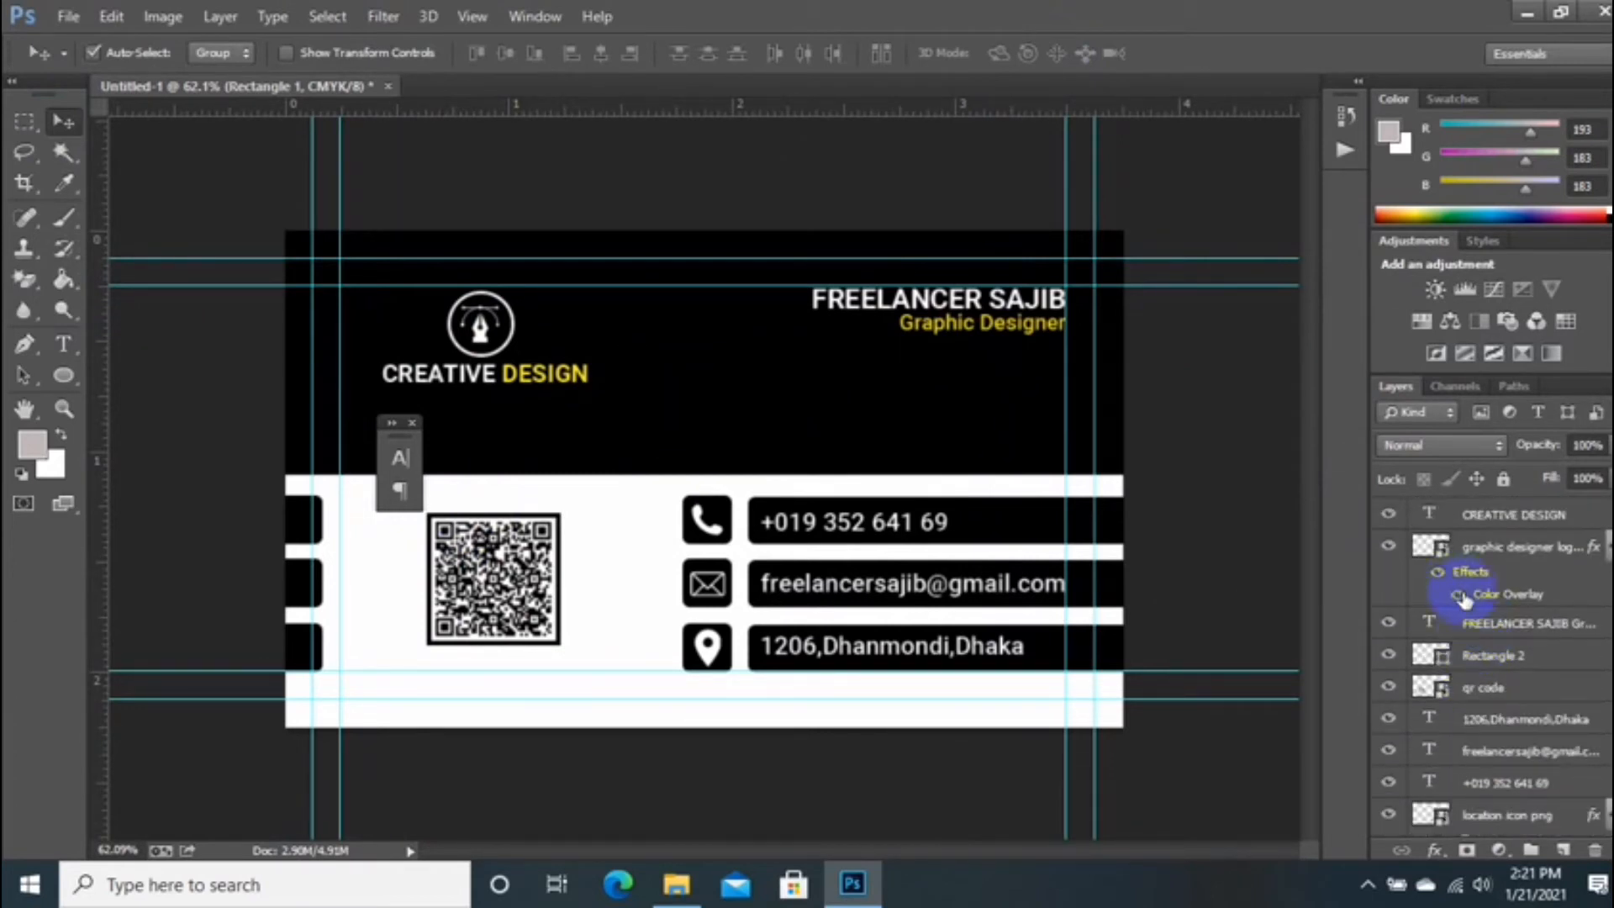
scroll(1463, 595, "up", 1)
left_click(1470, 521)
left_click(1391, 516)
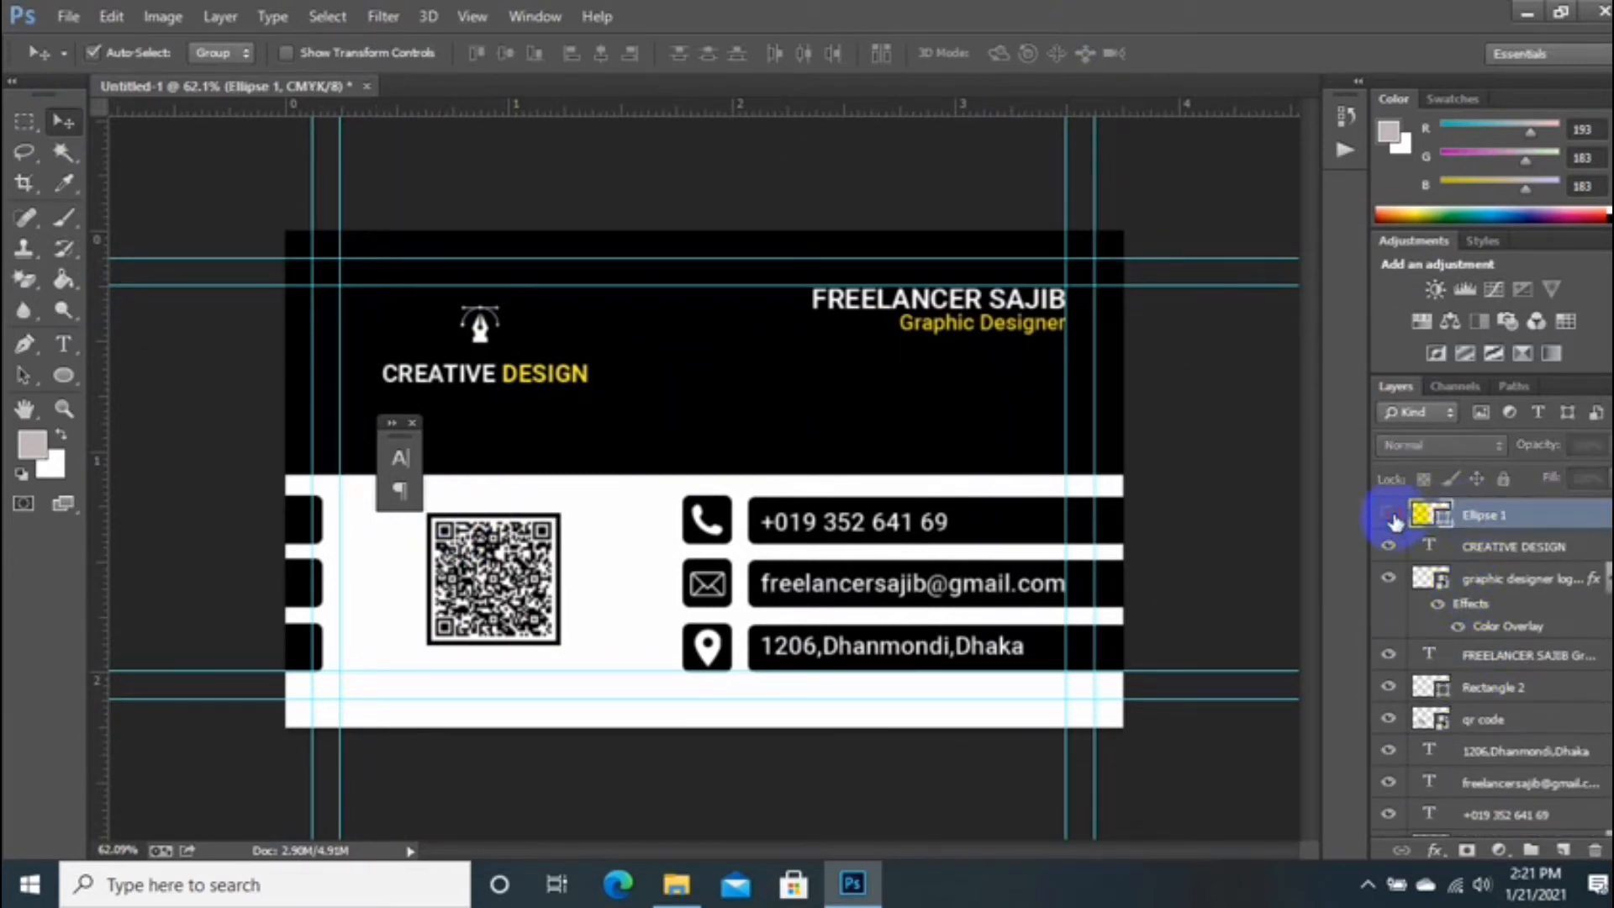
Step: Add a Color Overlay effect to the ring layer with a yellow hue
right_click(1511, 516)
left_click(1117, 129)
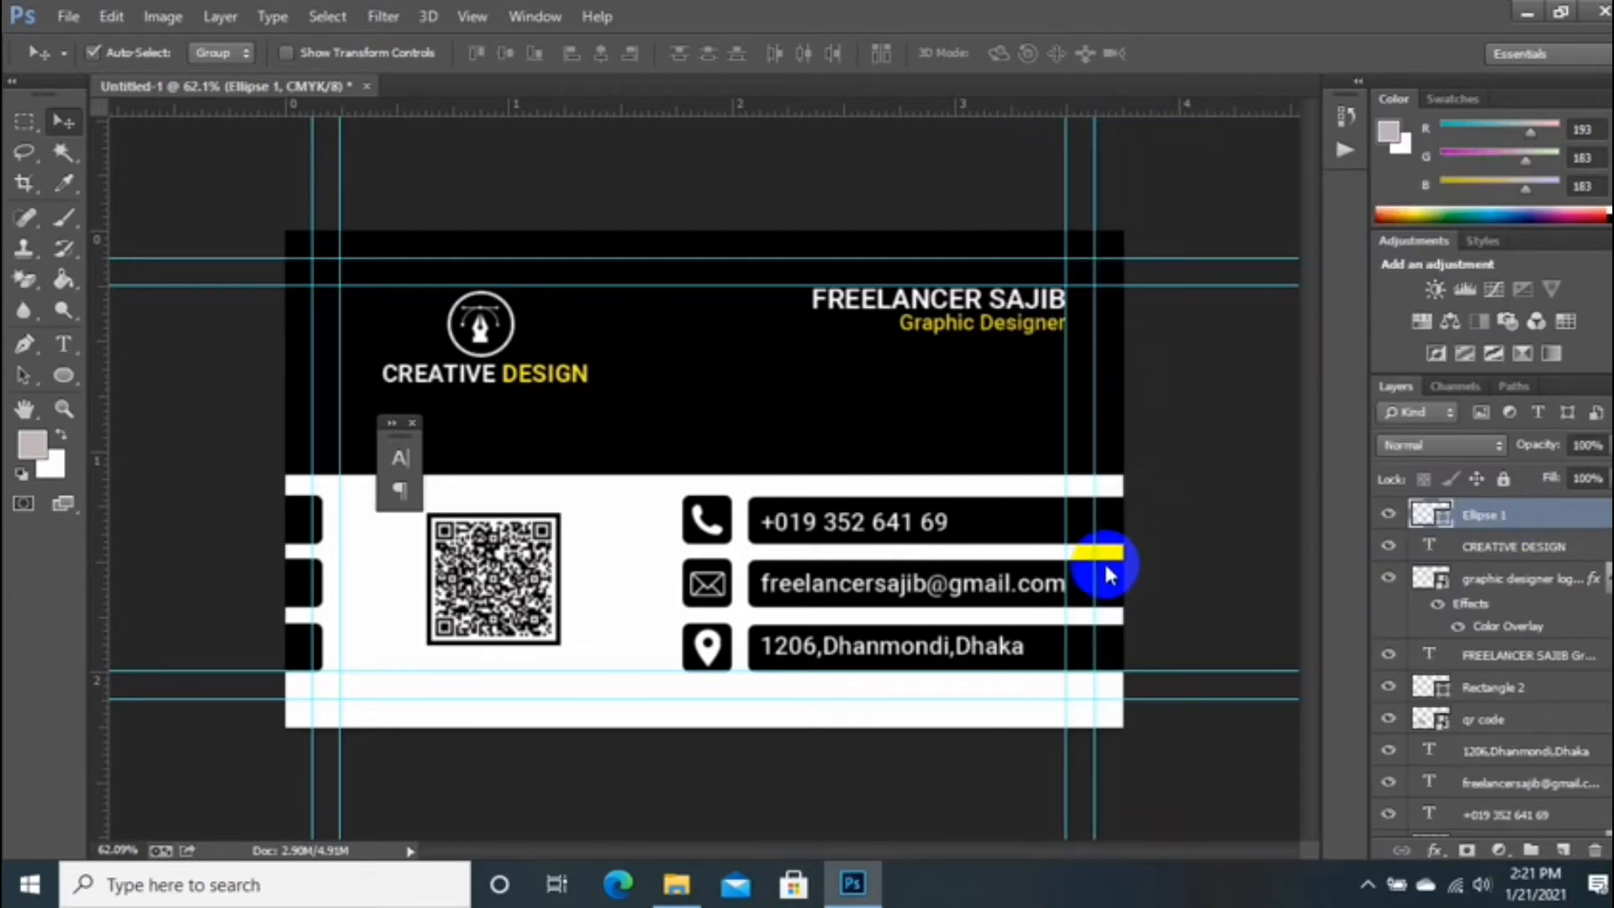
left_click(895, 517)
left_click(933, 517)
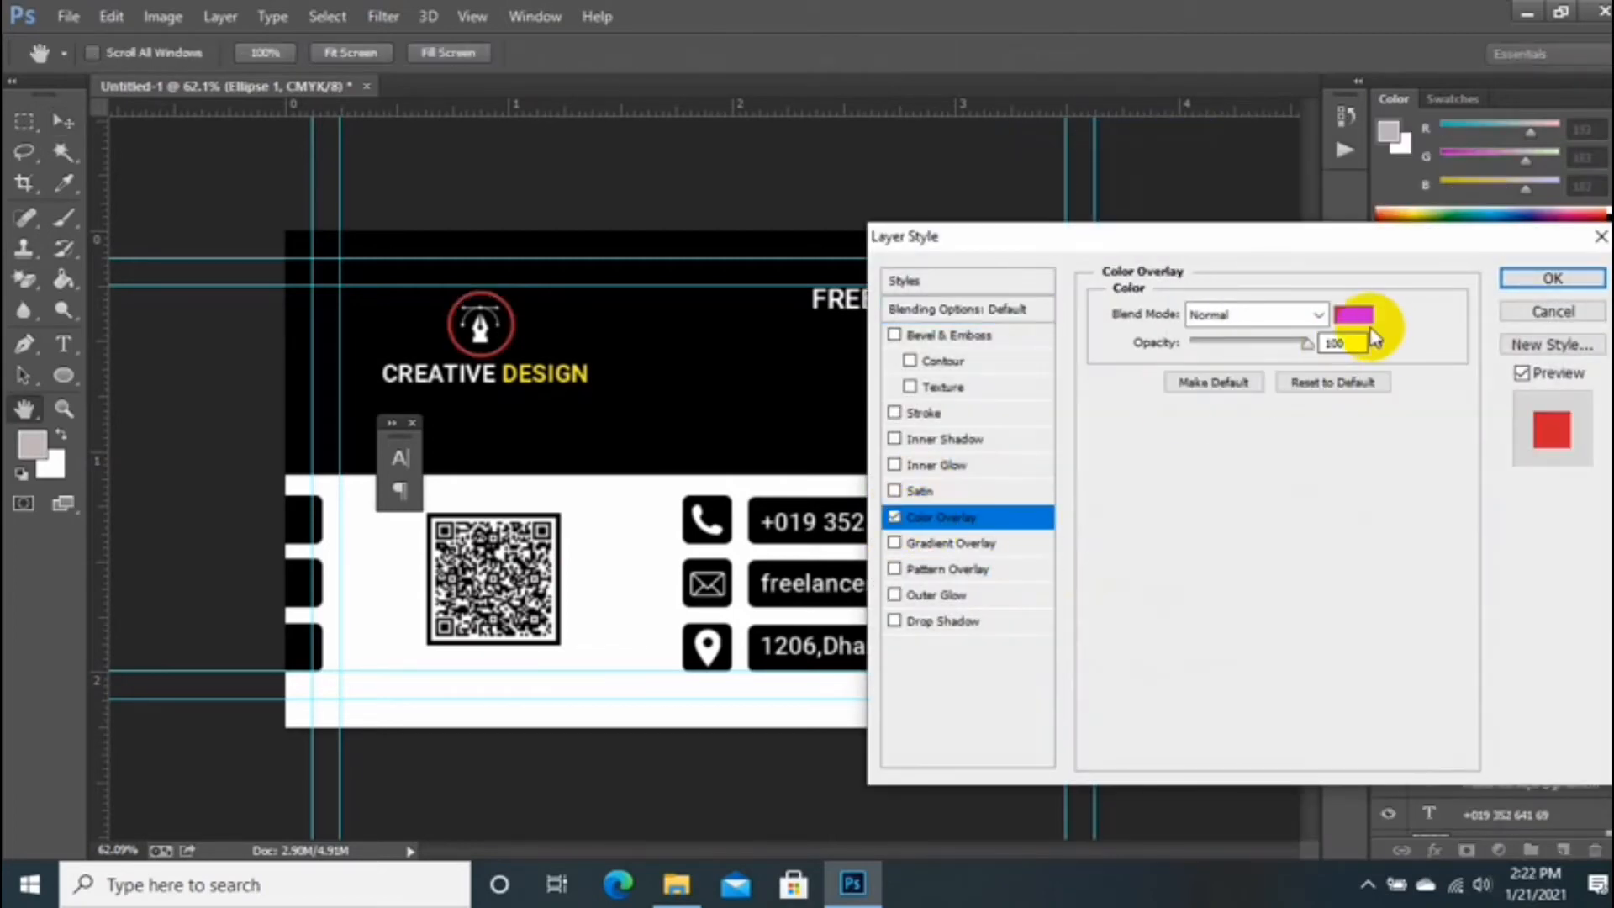
left_click(1354, 313)
left_click(1303, 619)
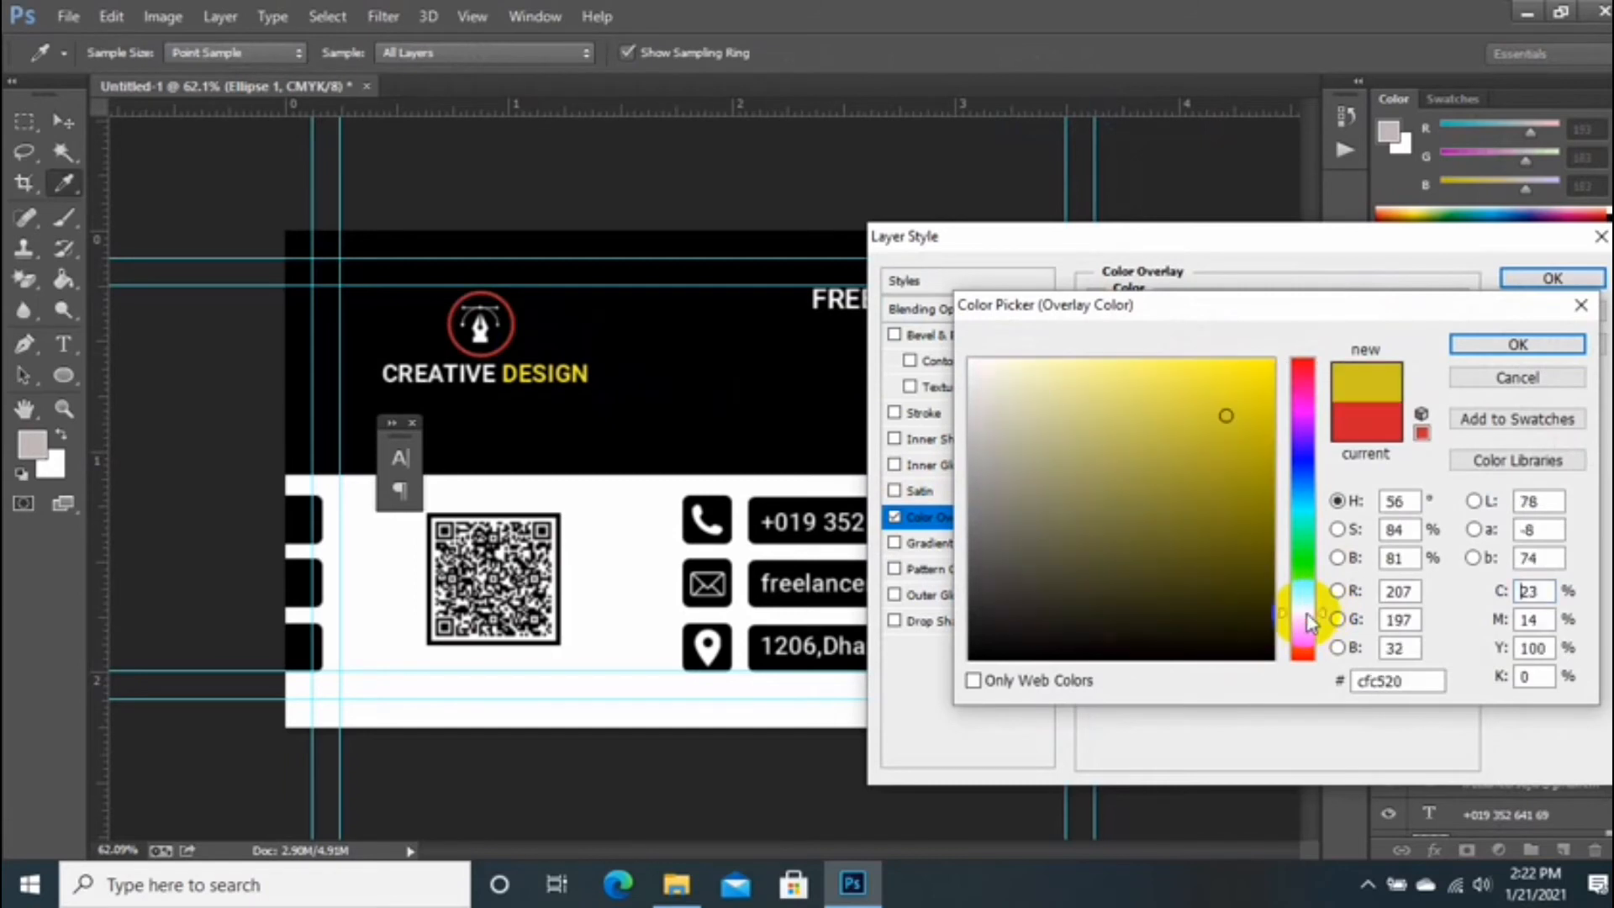
left_click_drag(1242, 422, 1317, 290)
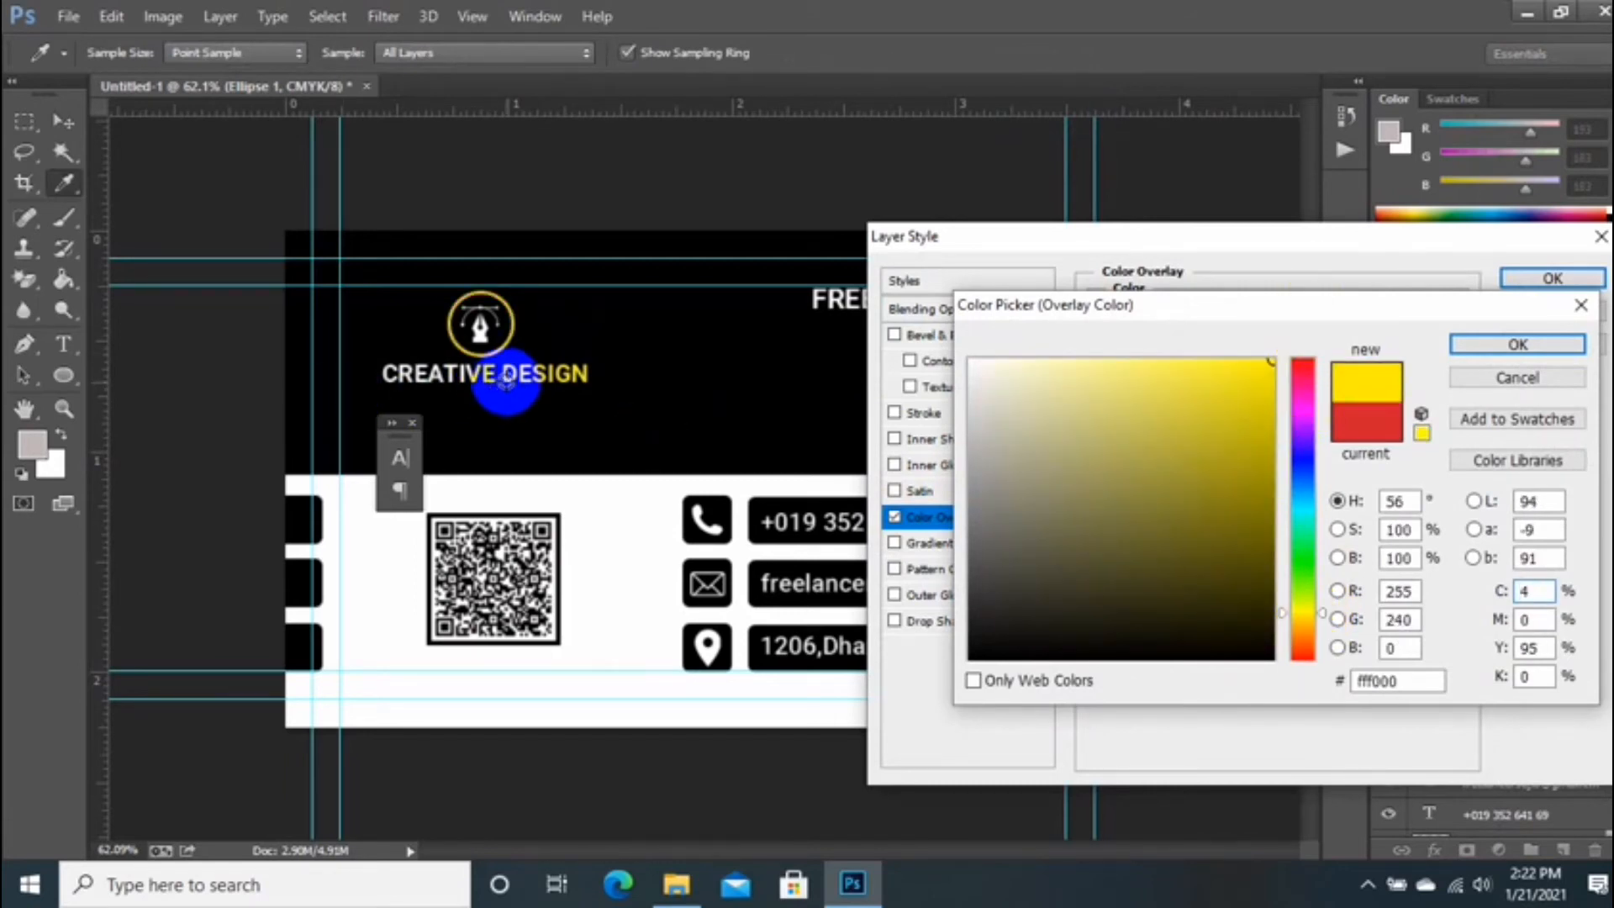
left_click(505, 376)
Step: Set the ring's overlay colour to fdee19 sampled from DESIGN and apply it
left_click(1309, 595)
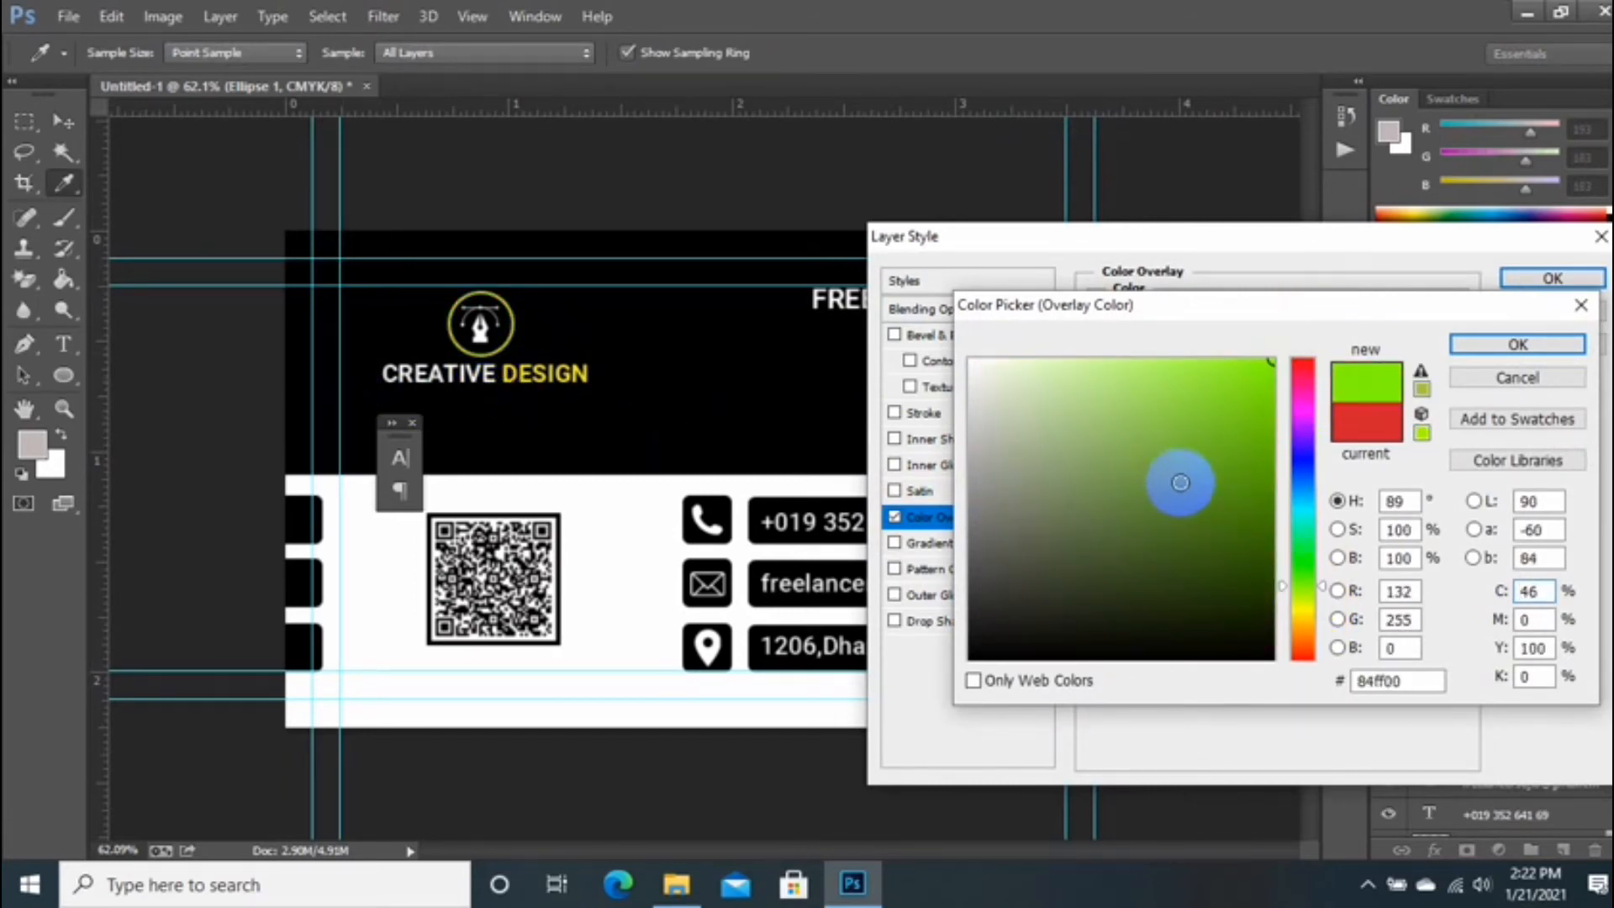
left_click(1309, 618)
left_click(1306, 607)
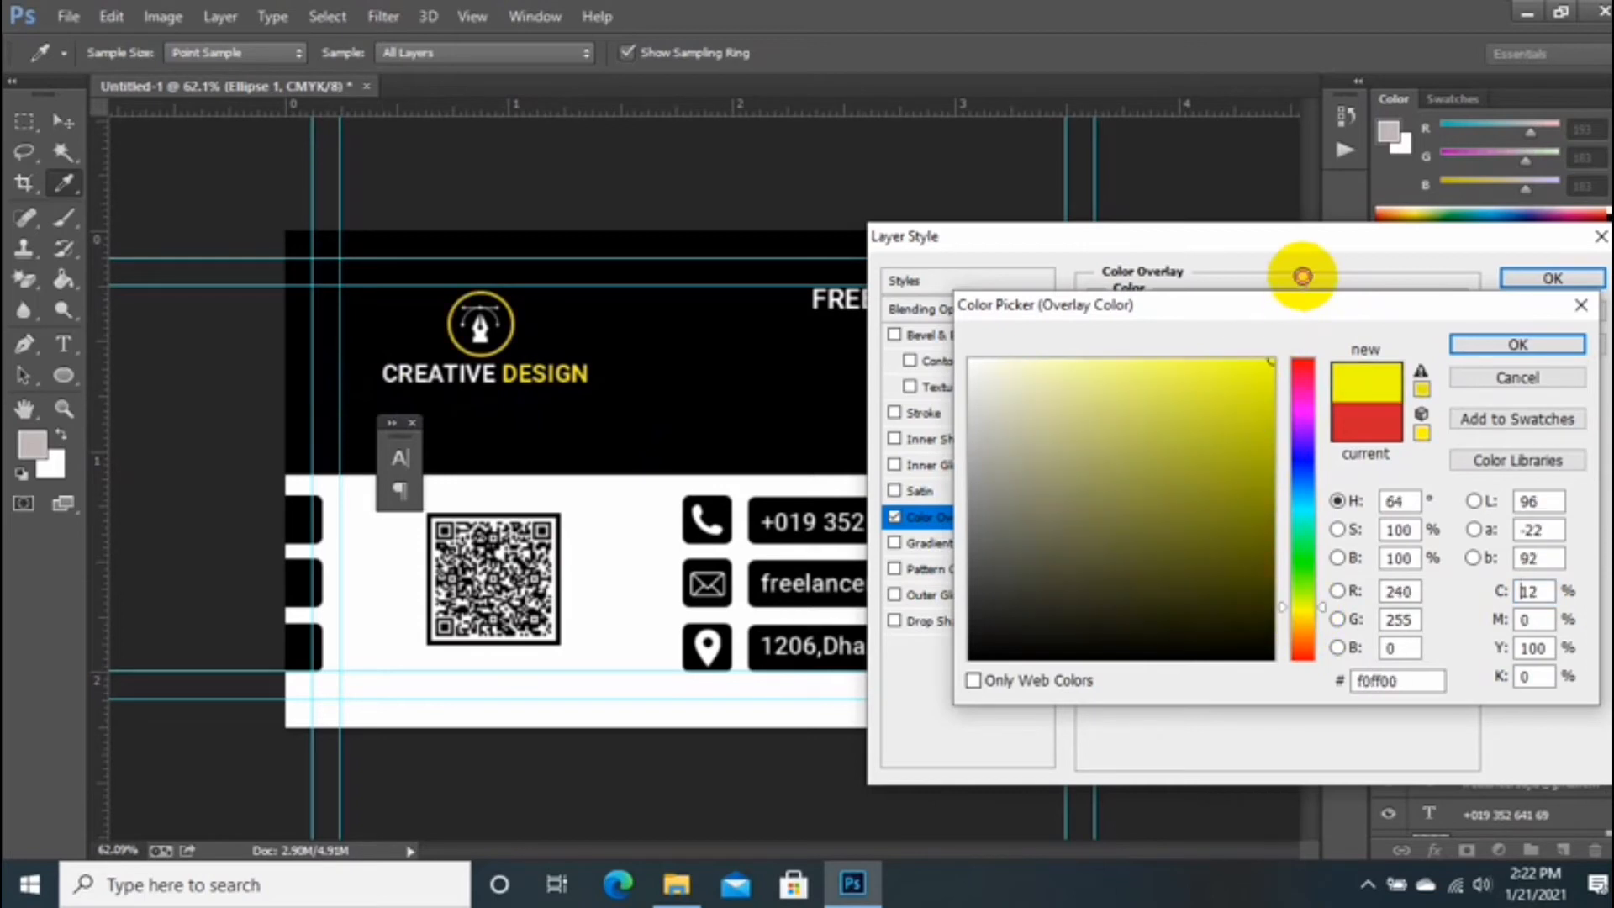
left_click(1304, 623)
left_click(1305, 600)
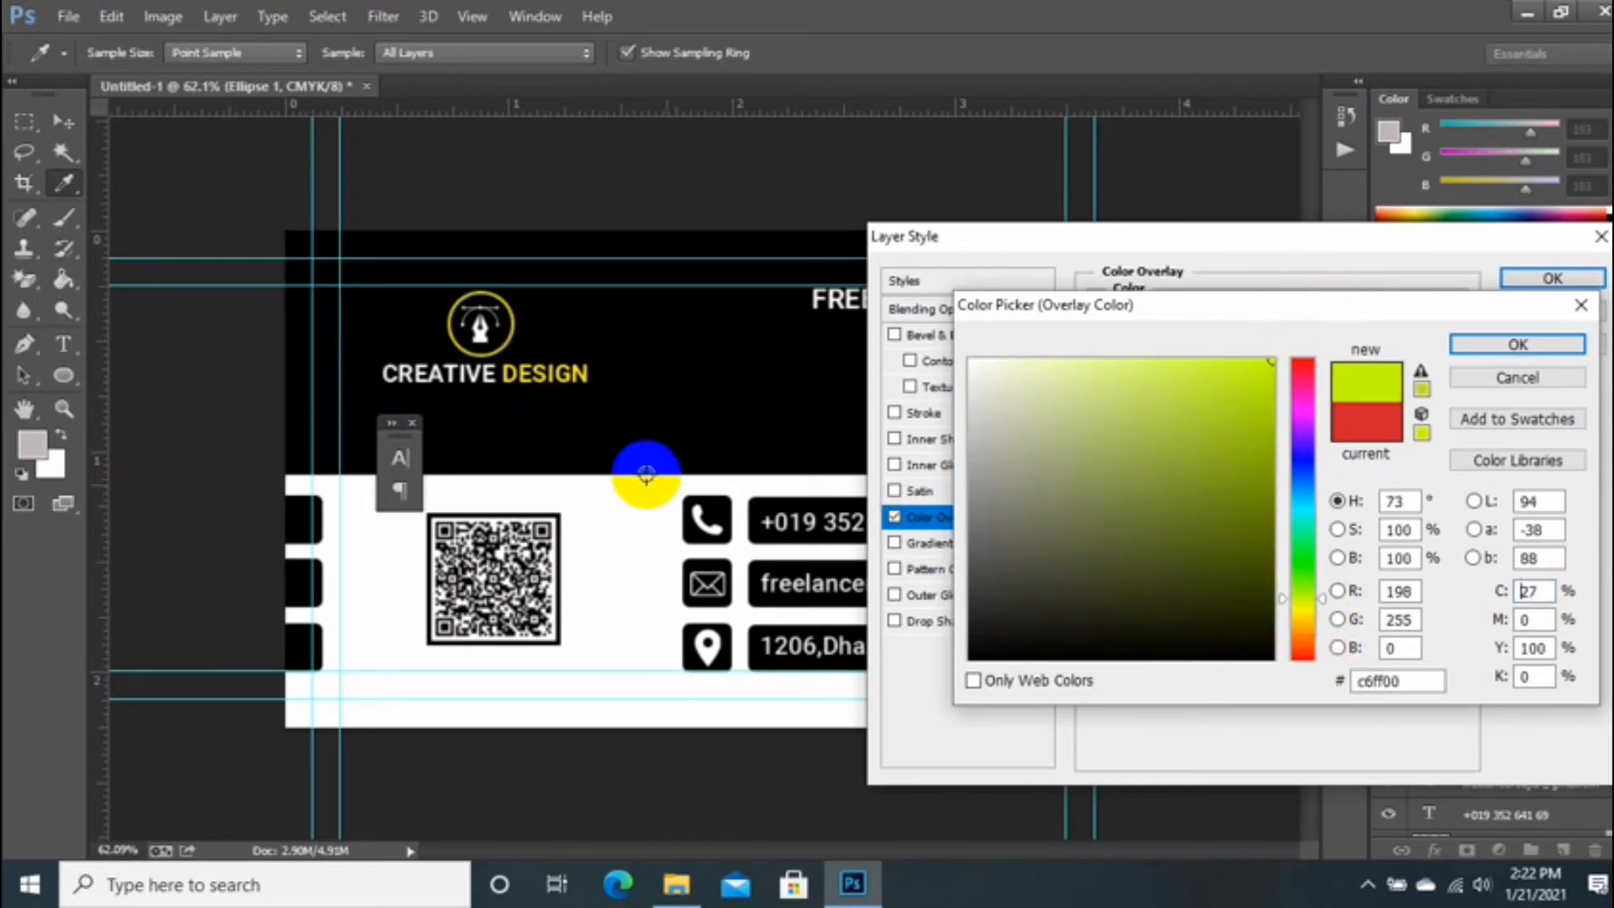
left_click(573, 373)
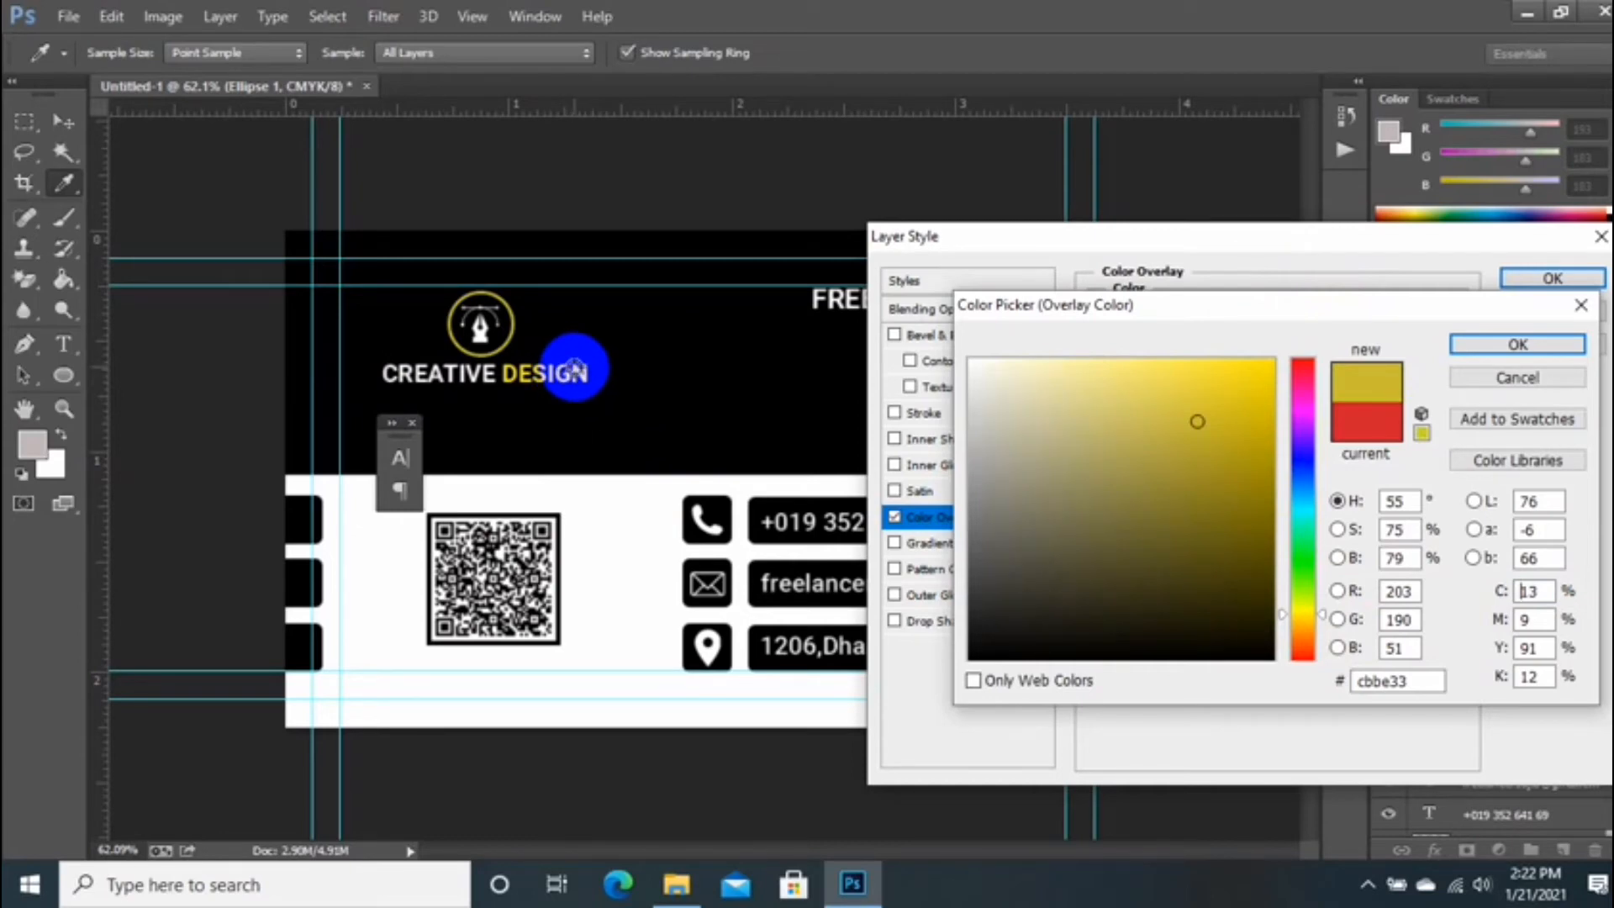
left_click(1243, 359)
left_click(1467, 346)
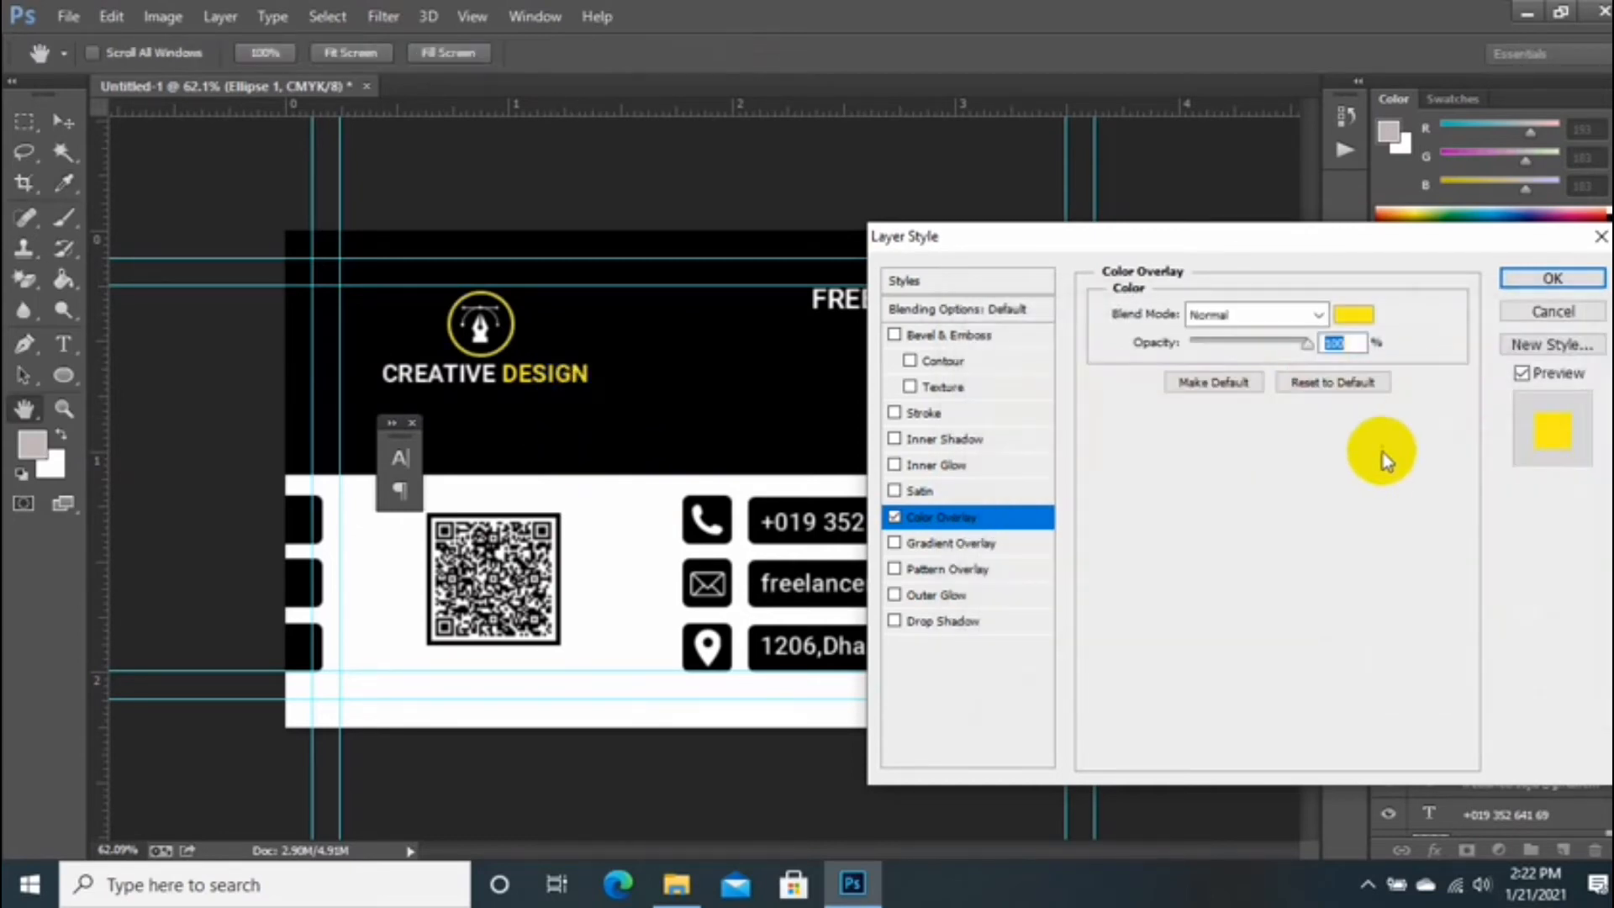
left_click(1549, 281)
Step: Select Rectangle 1 and drag the globe image from Camera Roll onto the card
key("ctrl+minus")
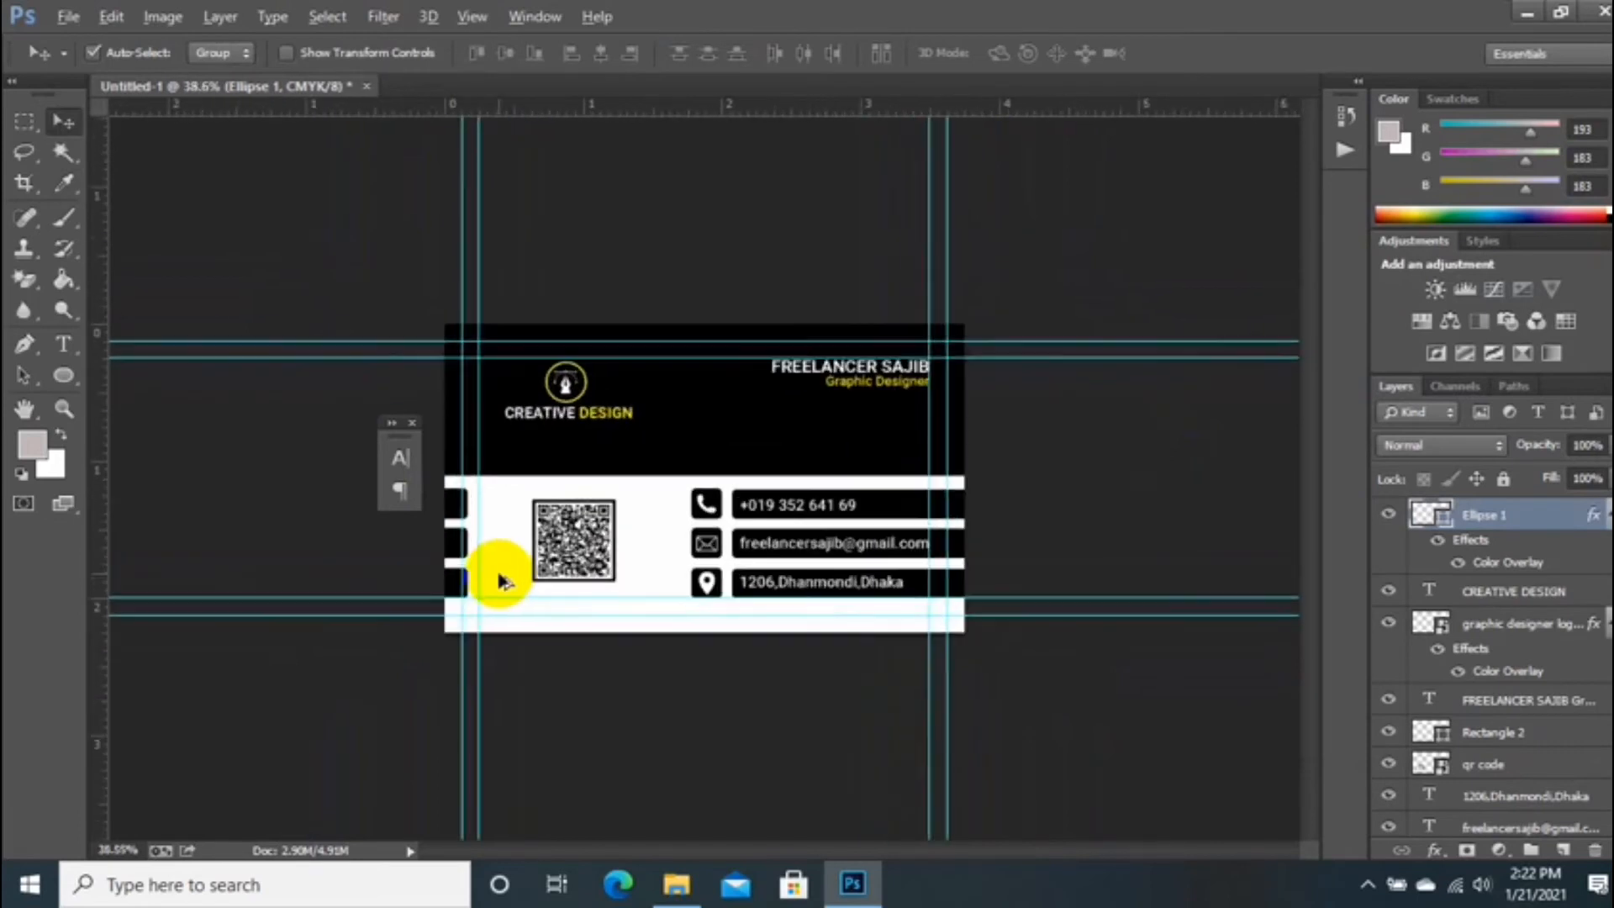
key("ctrl+plus")
left_click(412, 423)
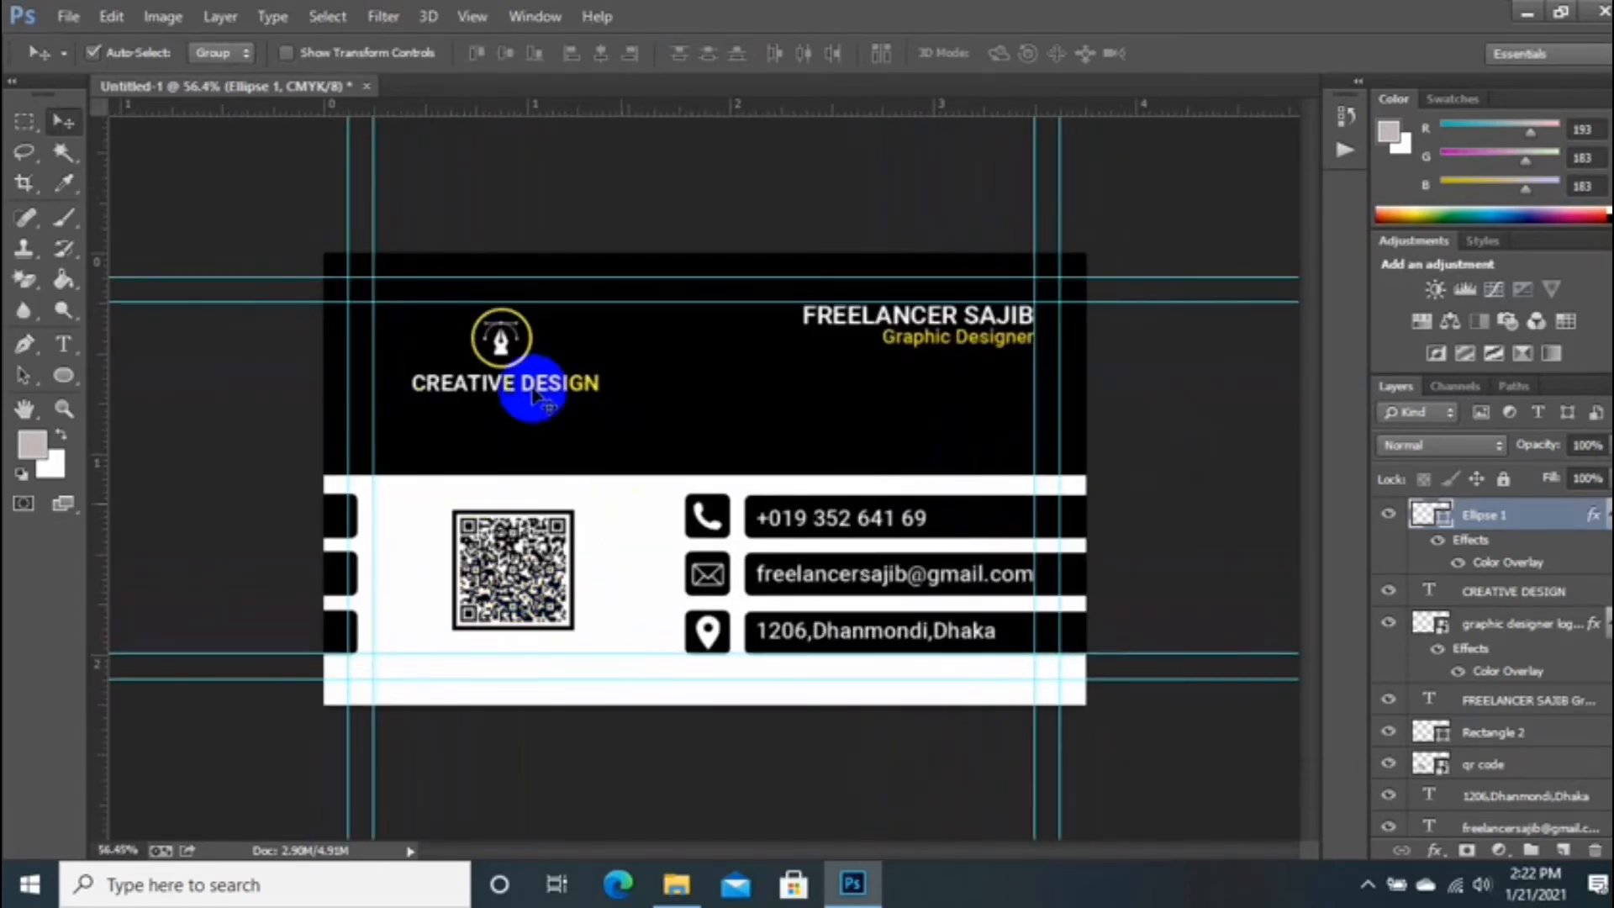
scroll(1514, 740, "down", 5)
left_click(1483, 797)
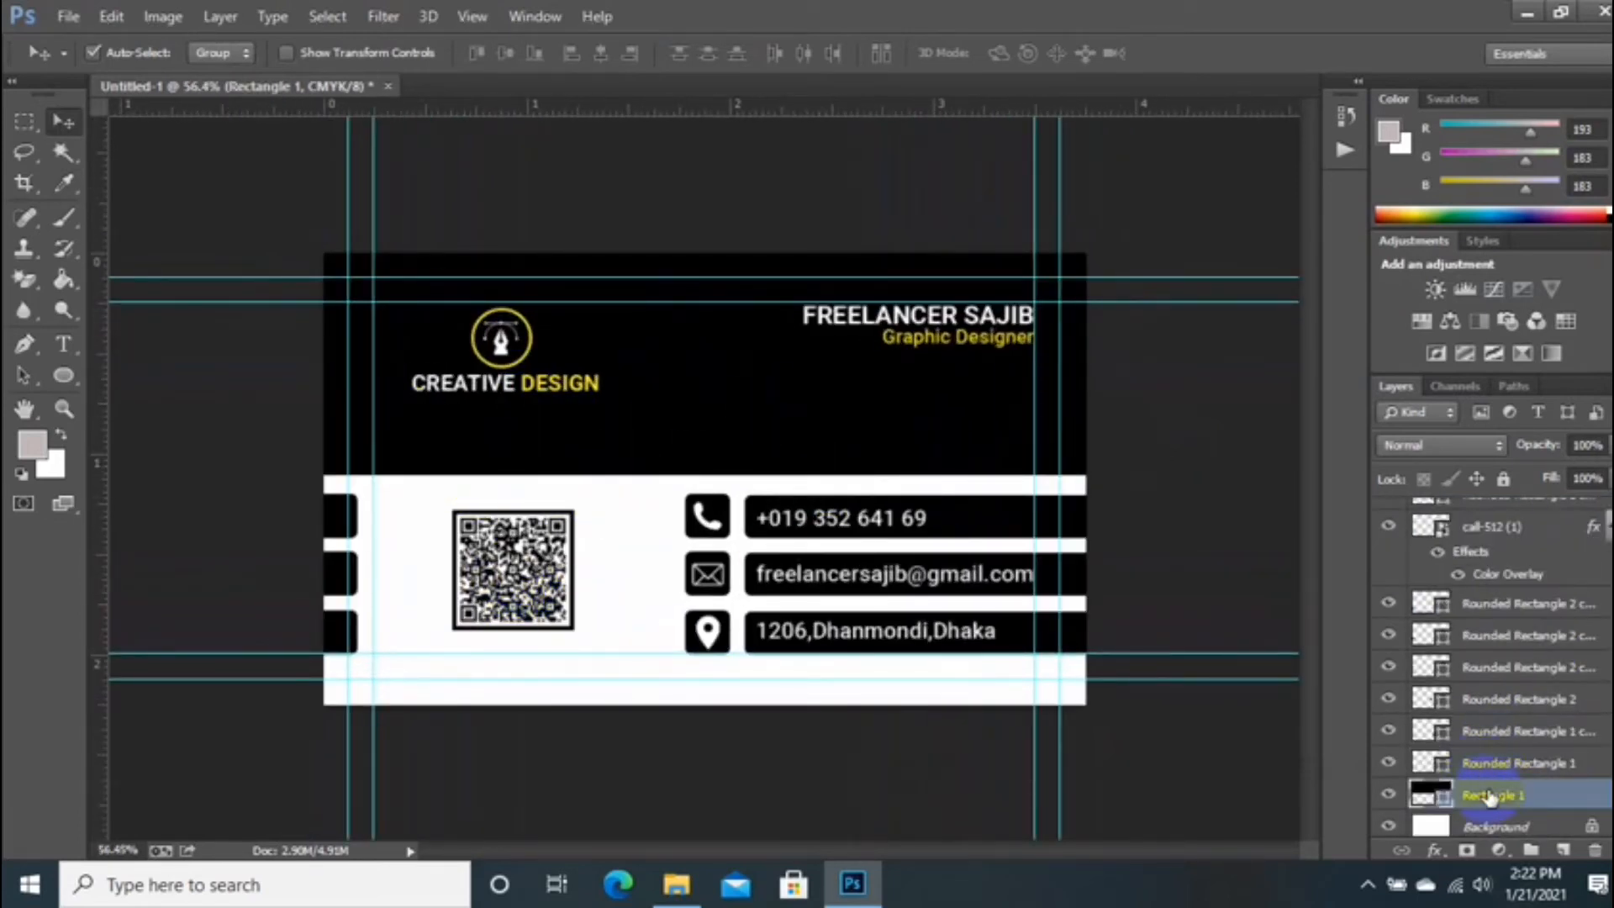
left_click(677, 883)
scroll(750, 534, "down", 5)
scroll(624, 426, "up", 5)
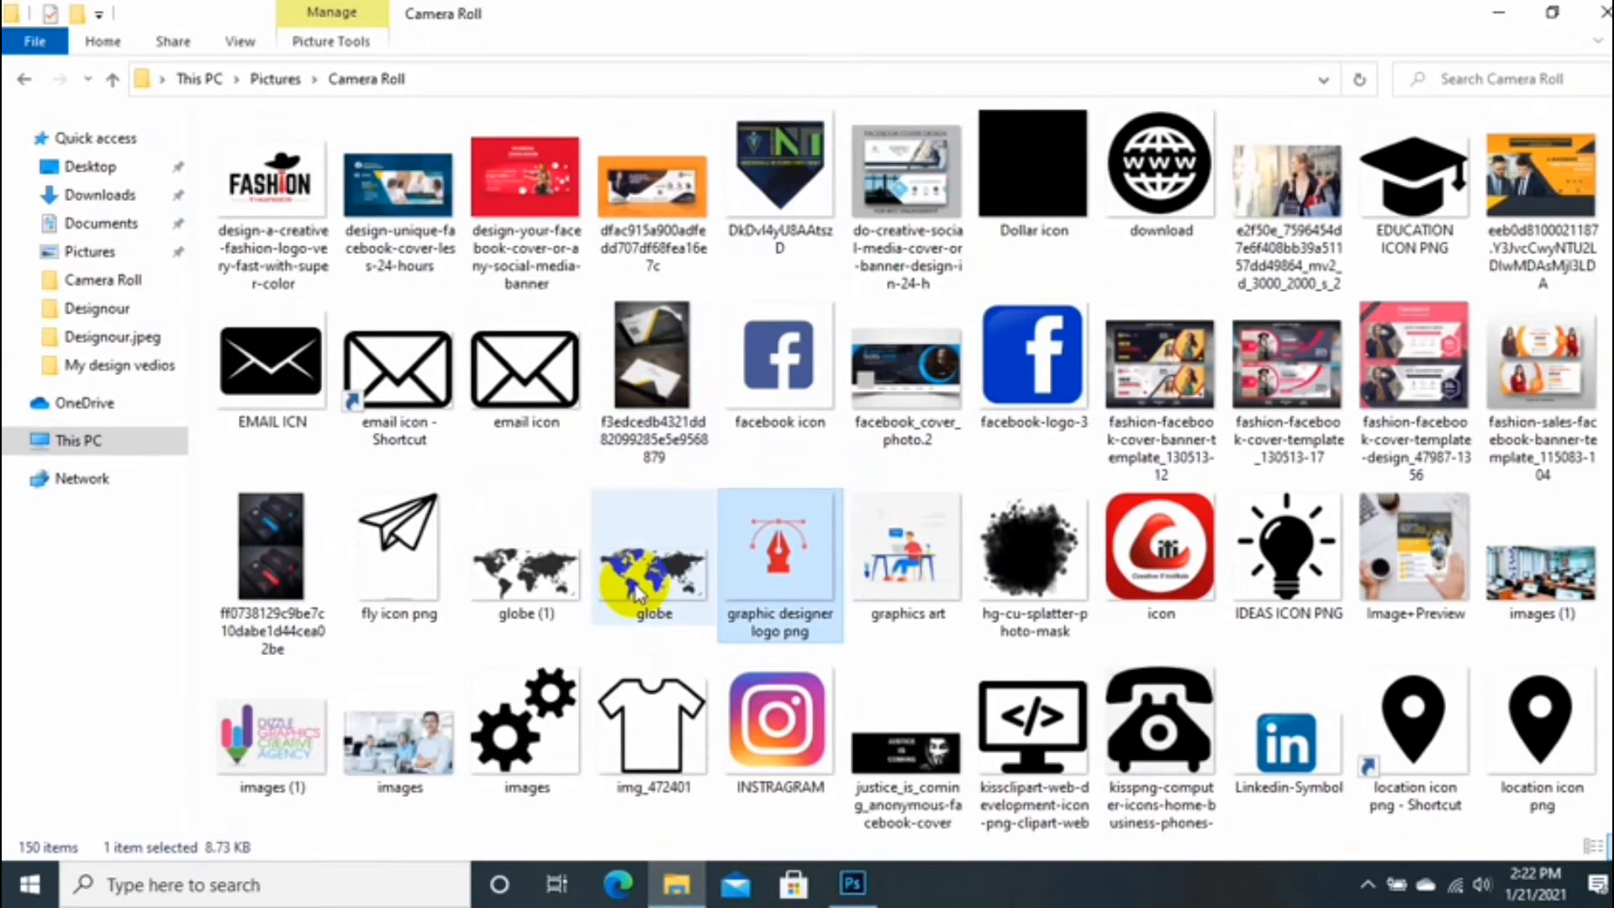
left_click_drag(643, 588, 696, 443)
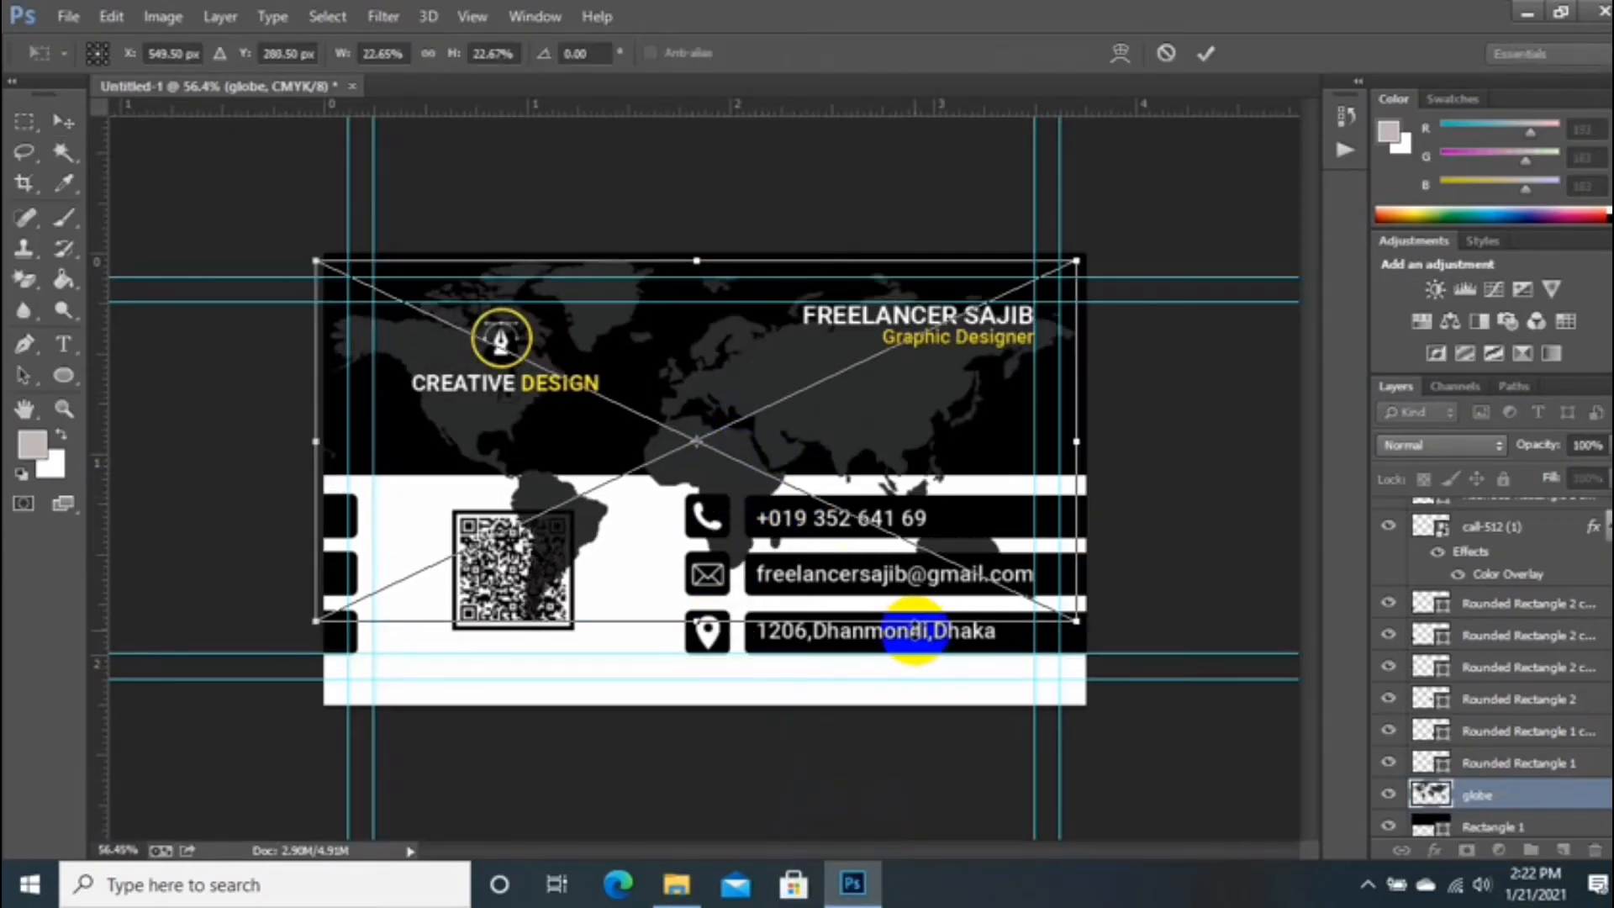
Step: Place the world map, clip it into Rectangle 1 and lower its opacity
left_click_drag(658, 484, 640, 569)
key("Return")
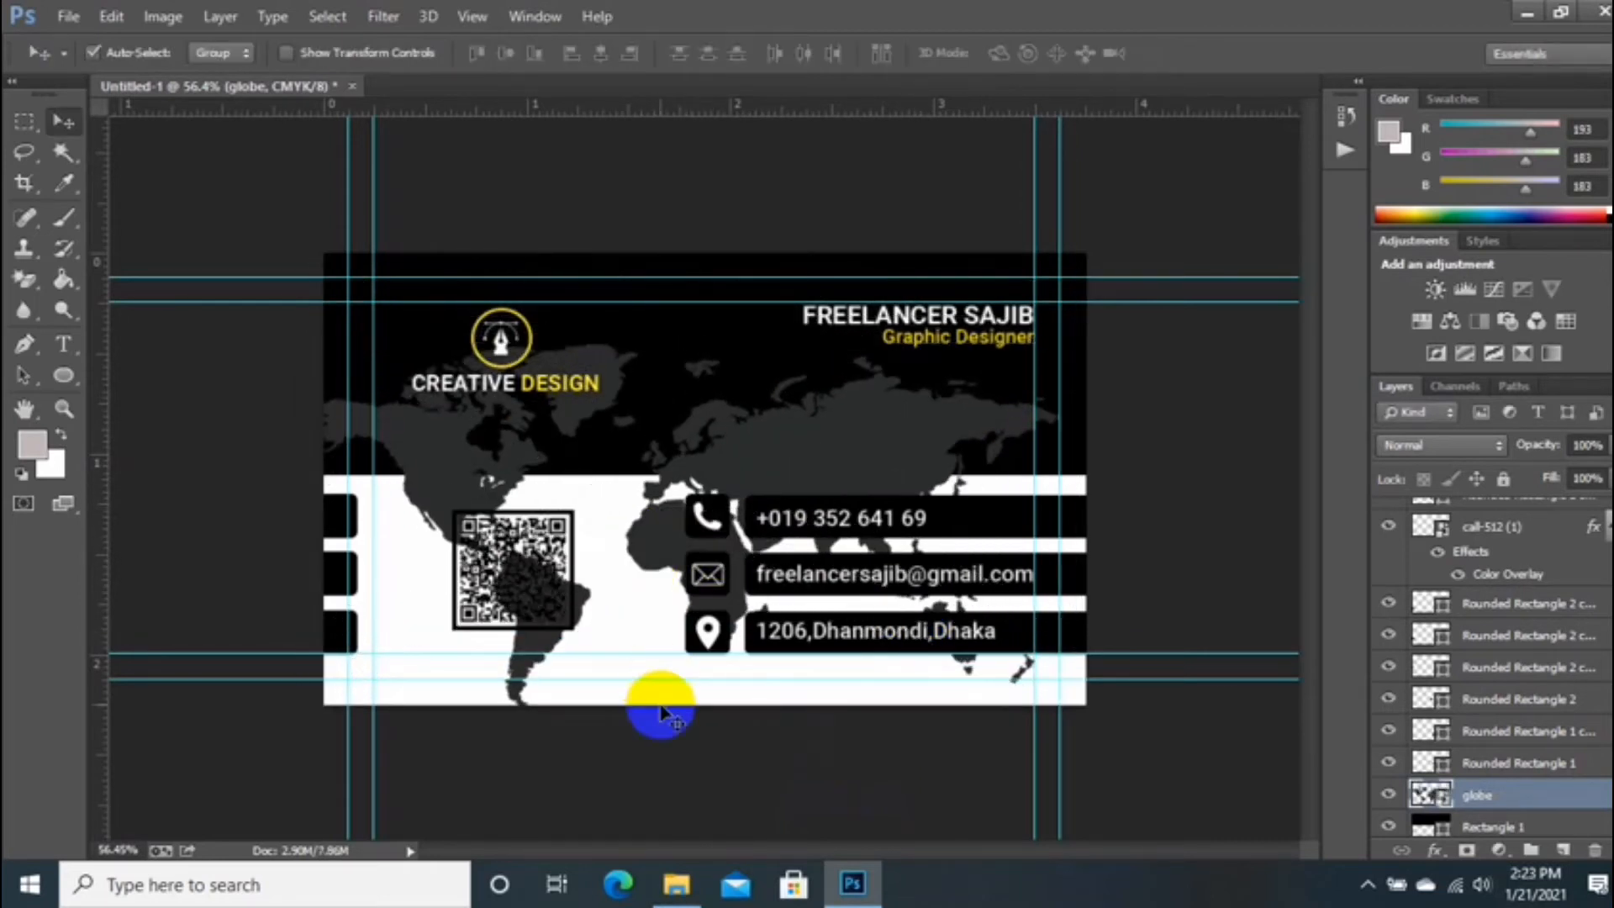
scroll(1552, 765, "down", 1)
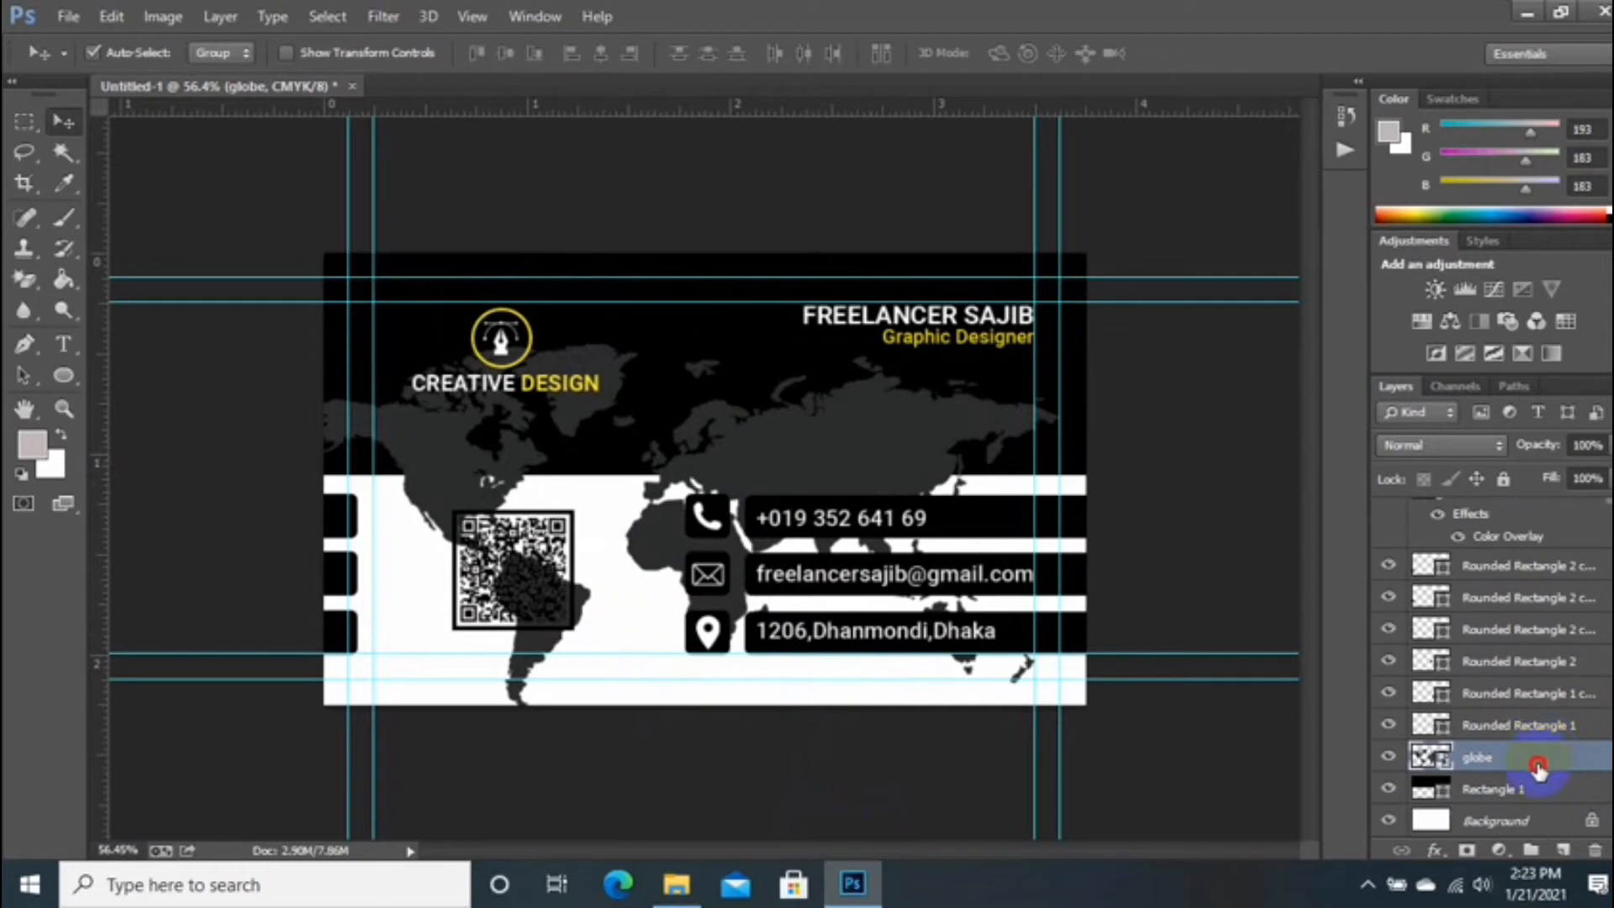
right_click(1538, 757)
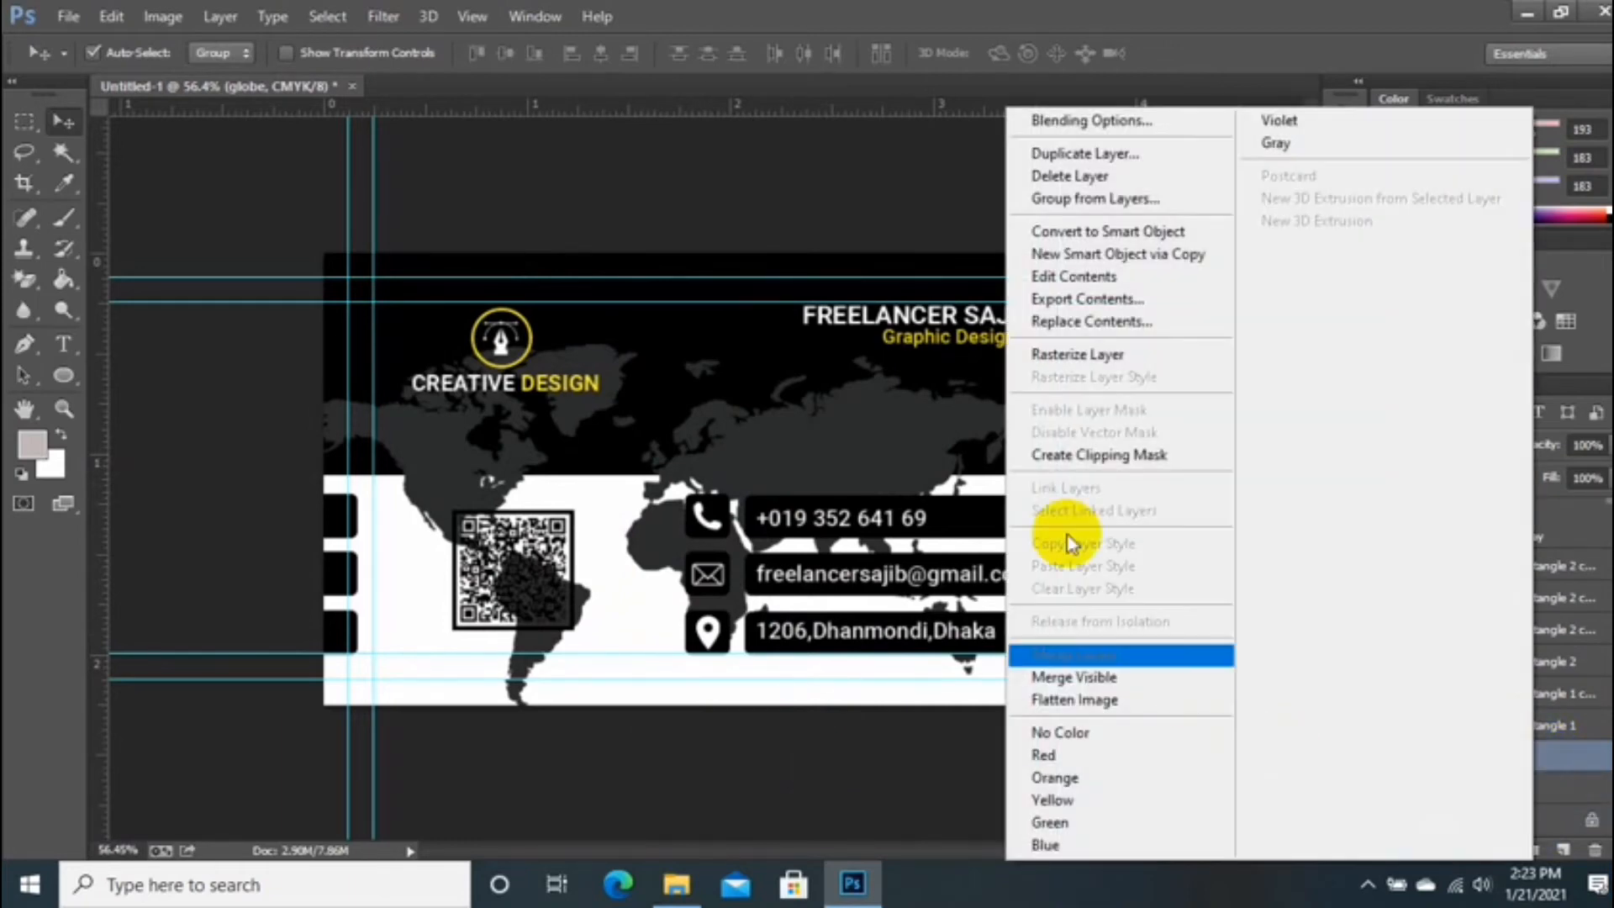
left_click(1120, 455)
left_click_drag(877, 478, 872, 407)
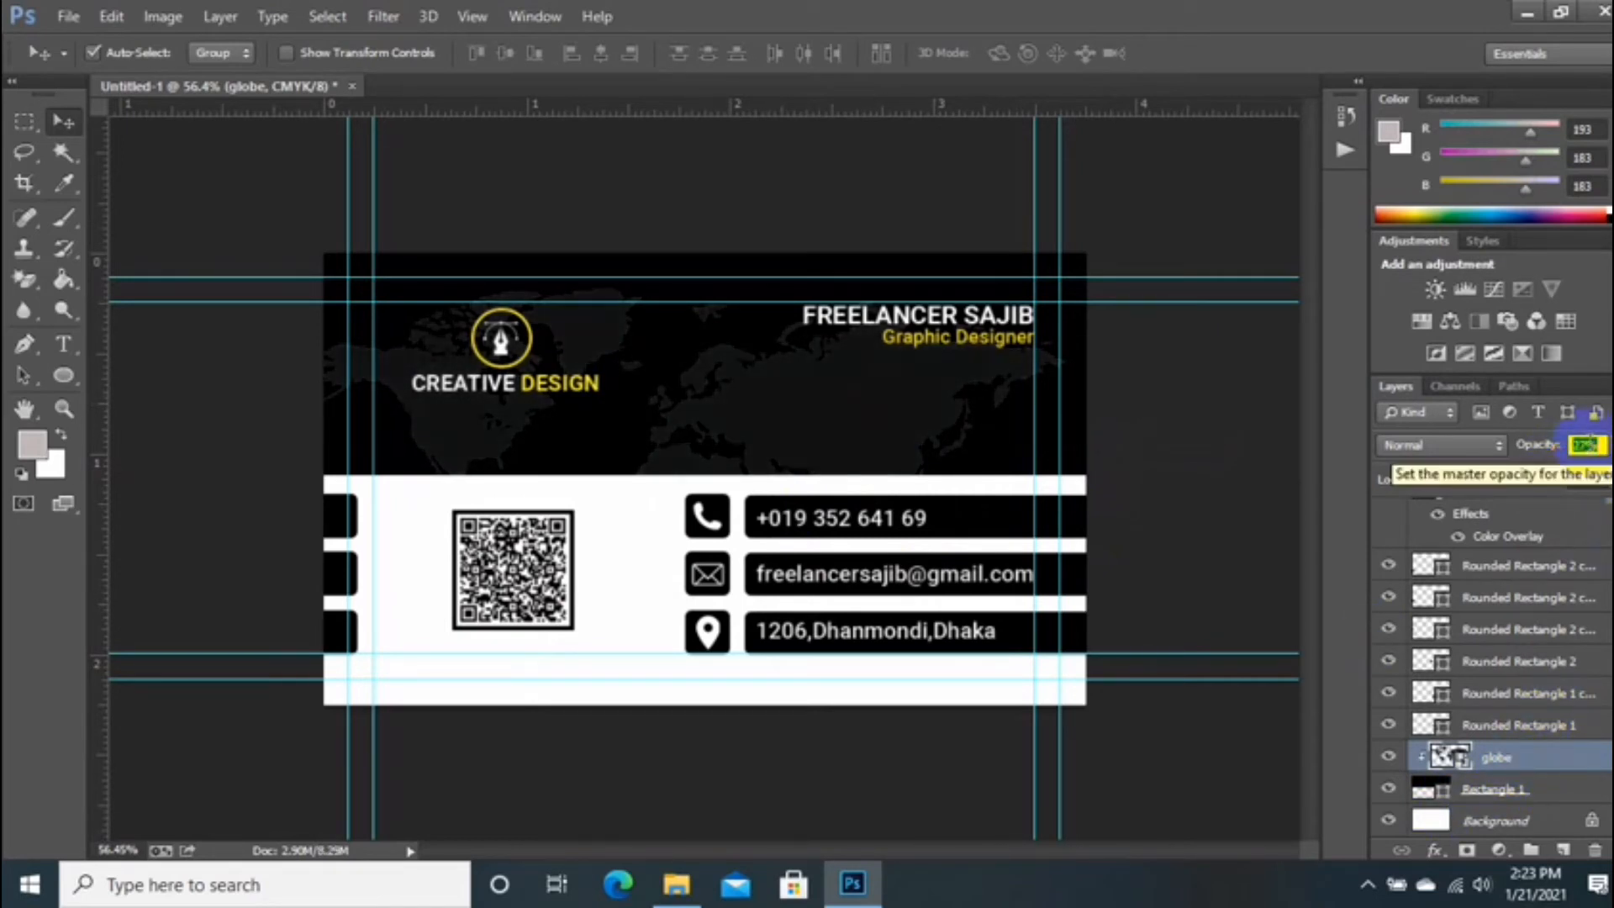
type("30")
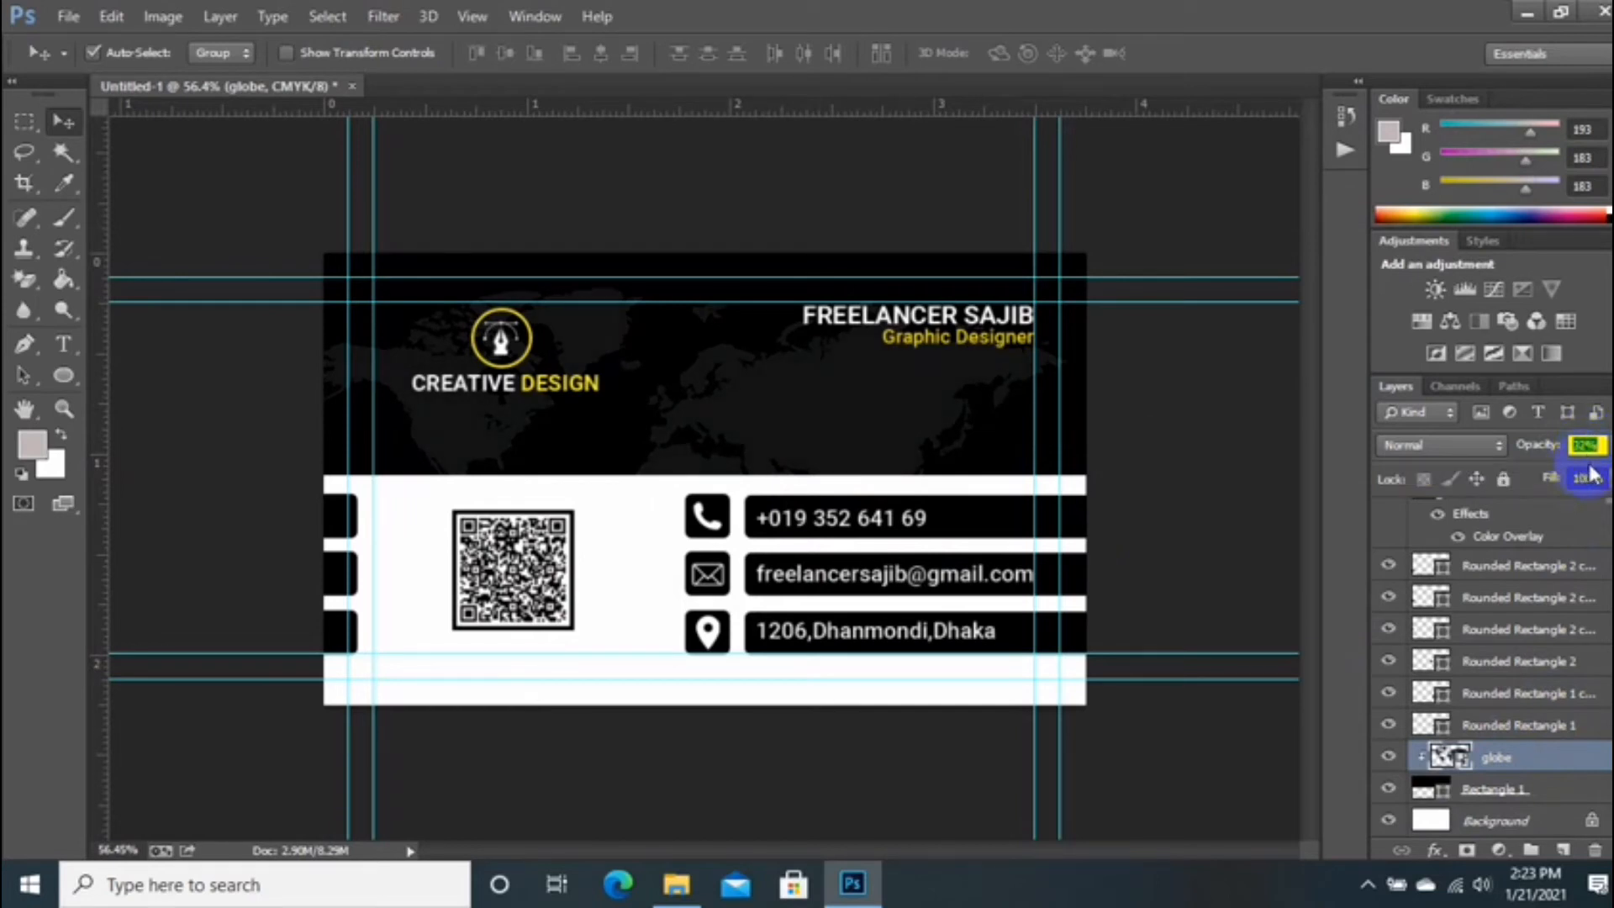
Step: Revert a clipping change so the map stays clipped at 32% opacity
right_click(1534, 803)
left_click(1229, 348)
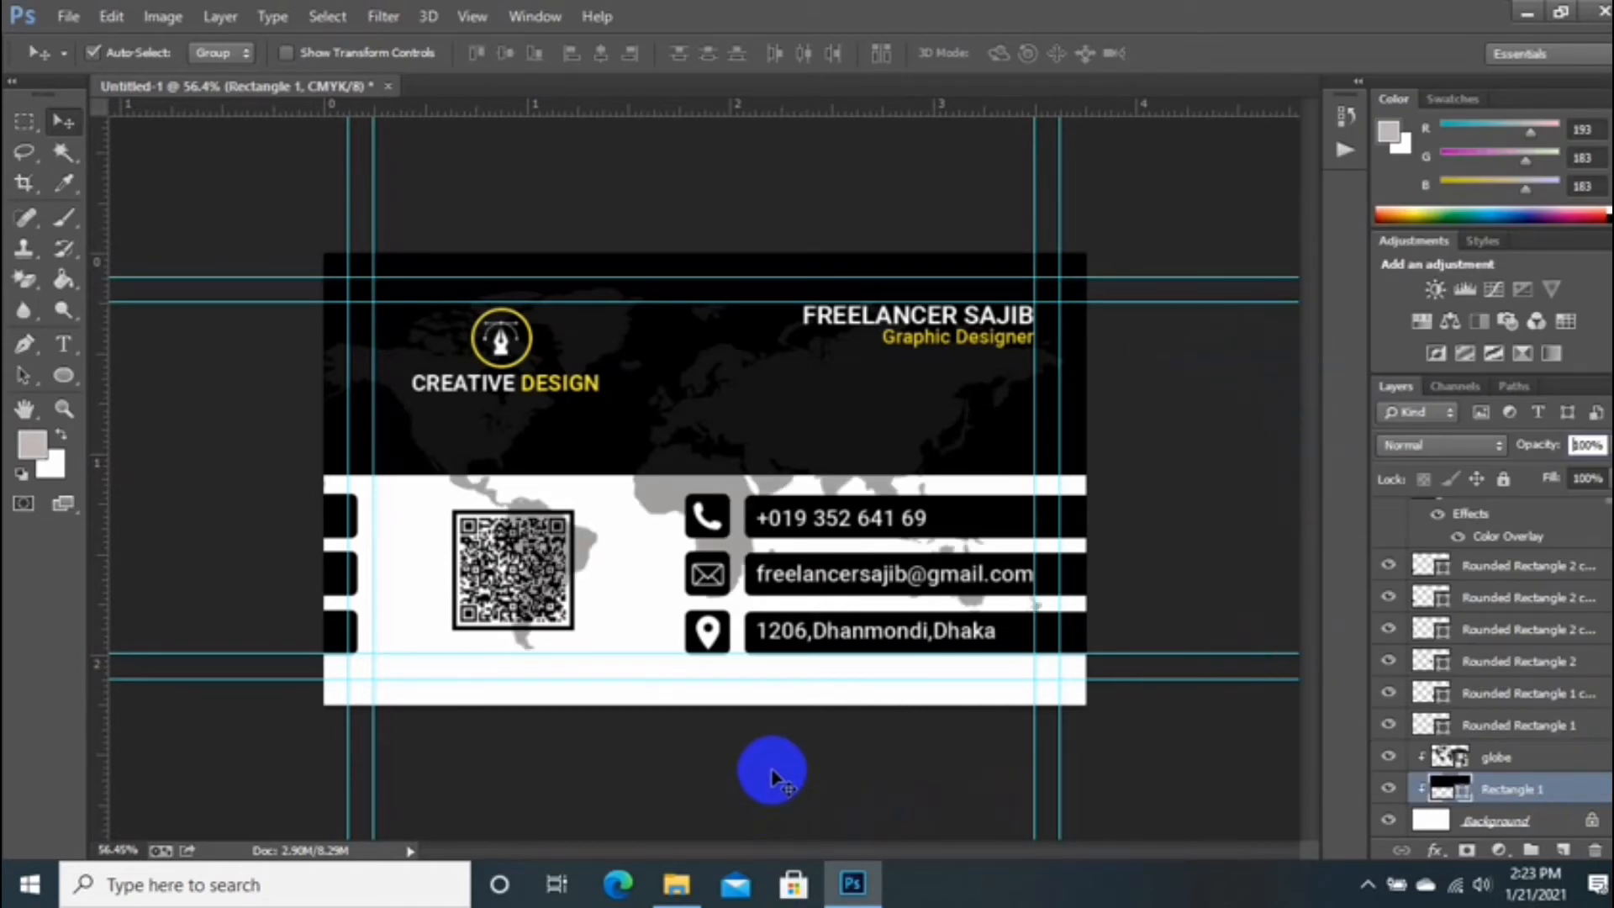
key("ctrl+z")
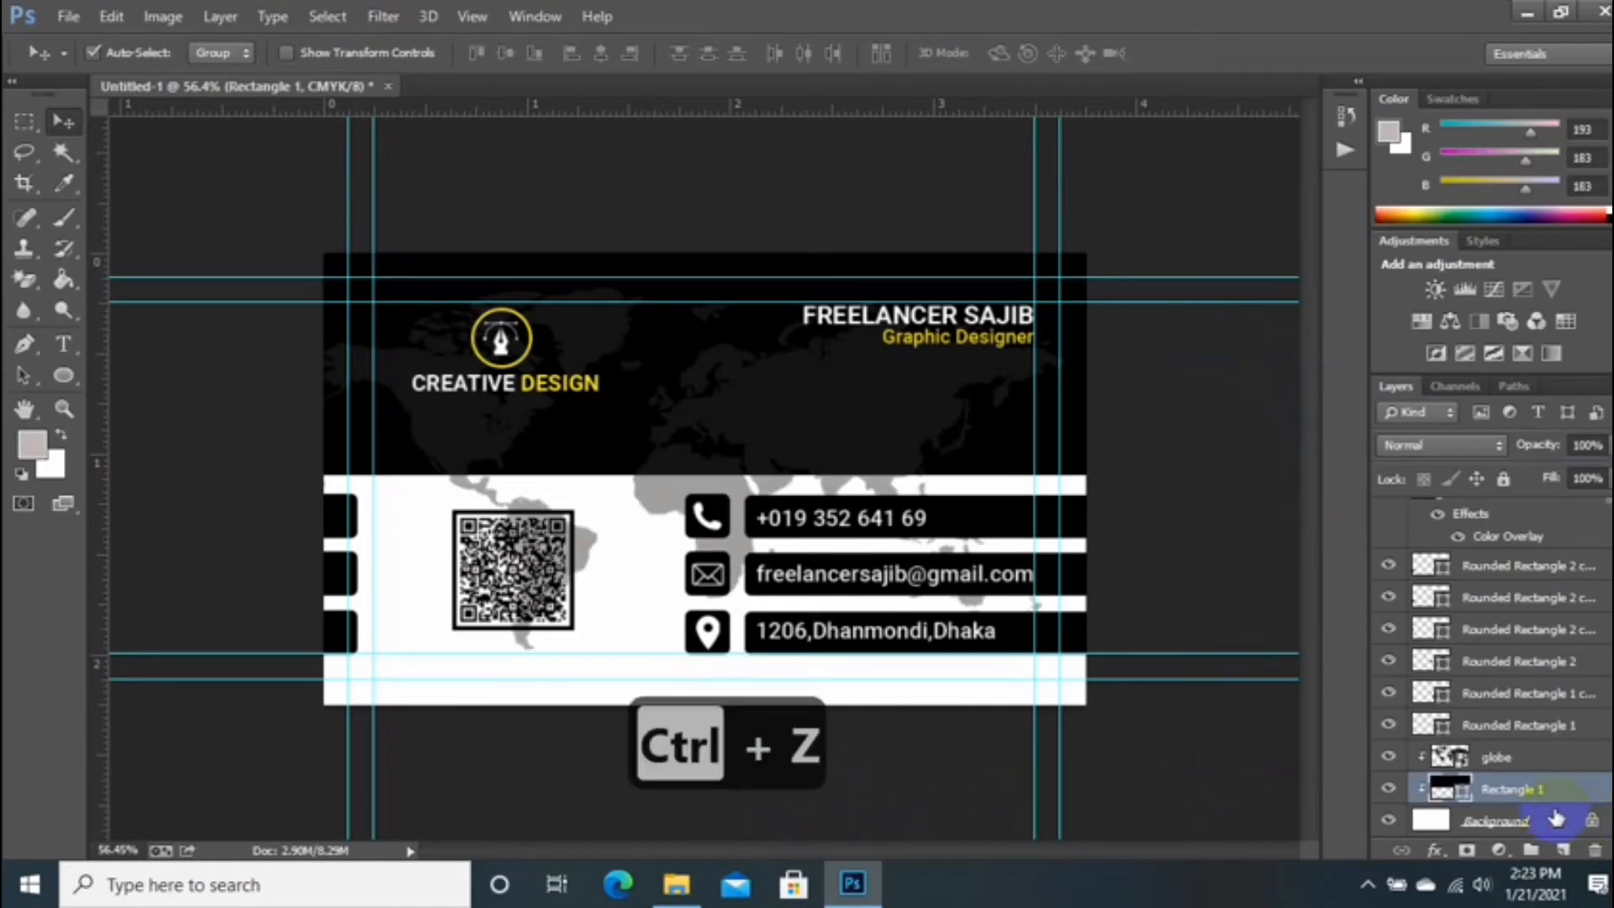
key("ctrl+alt+z")
key("ctrl+alt+z")
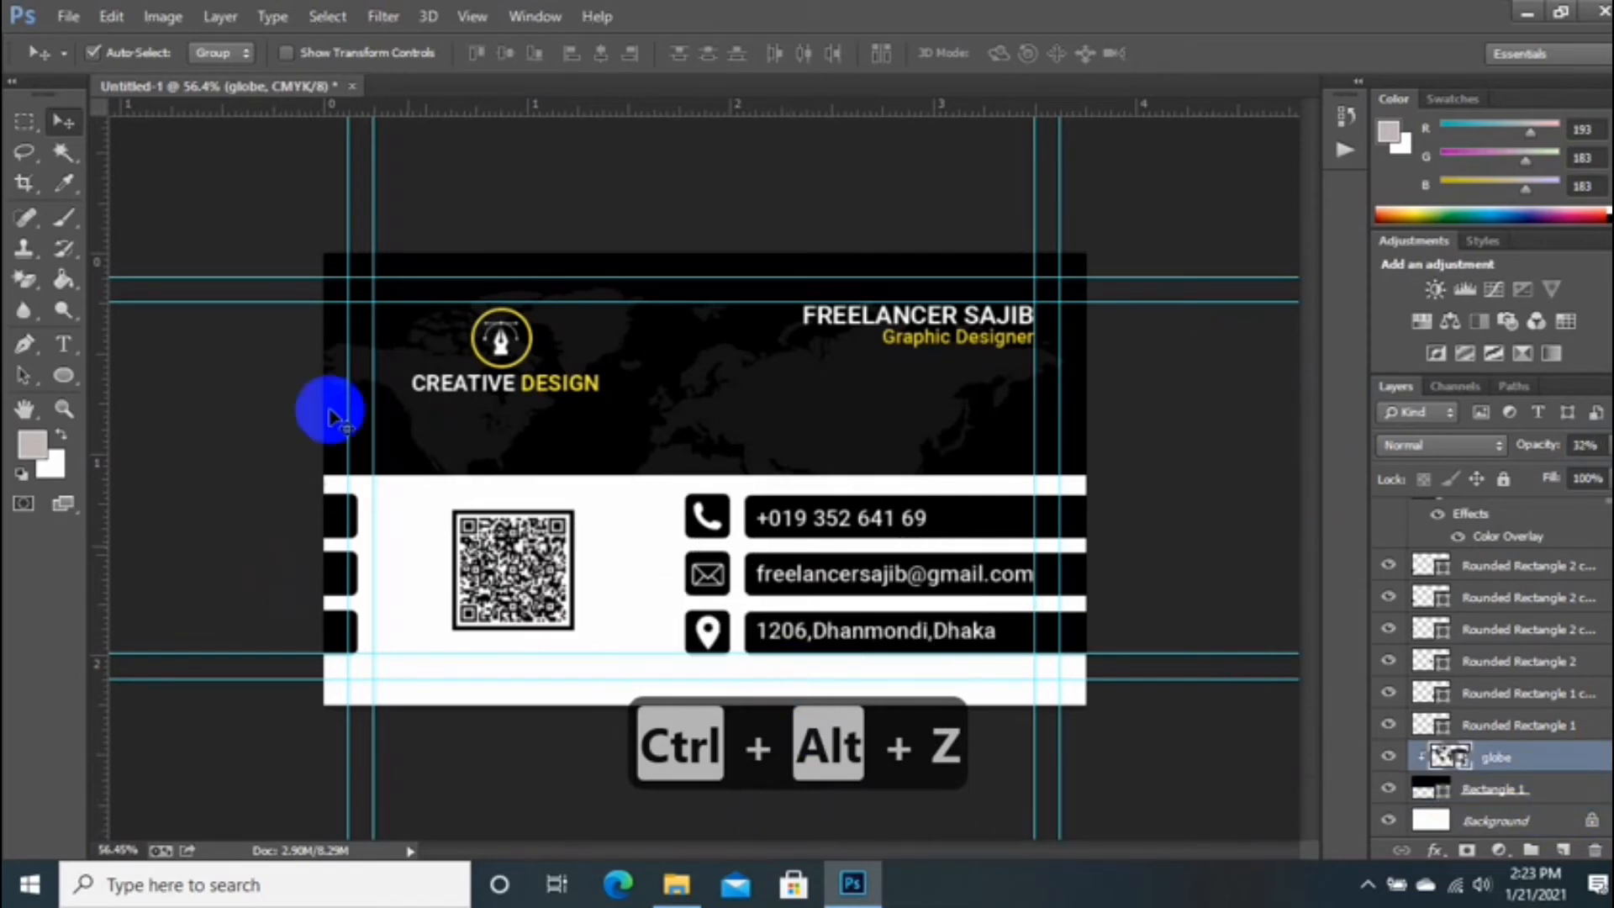
scroll(731, 416, "down", 2)
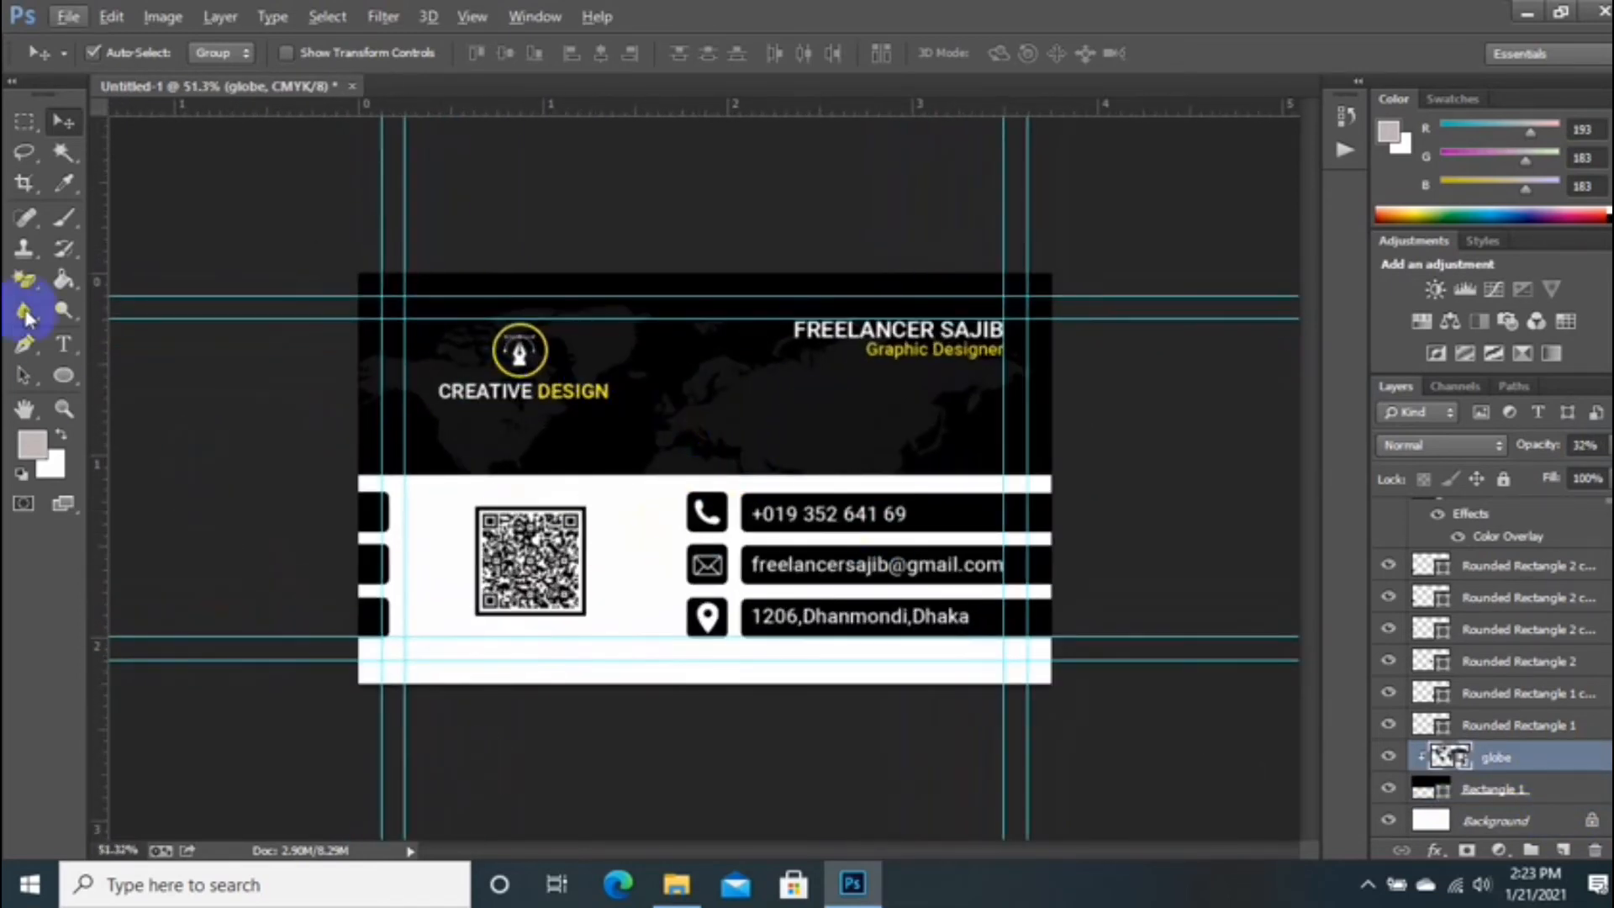
Step: Create a new 3.25 × 1.75 in, 300 ppi, CMYK document
left_click(68, 17)
left_click(82, 41)
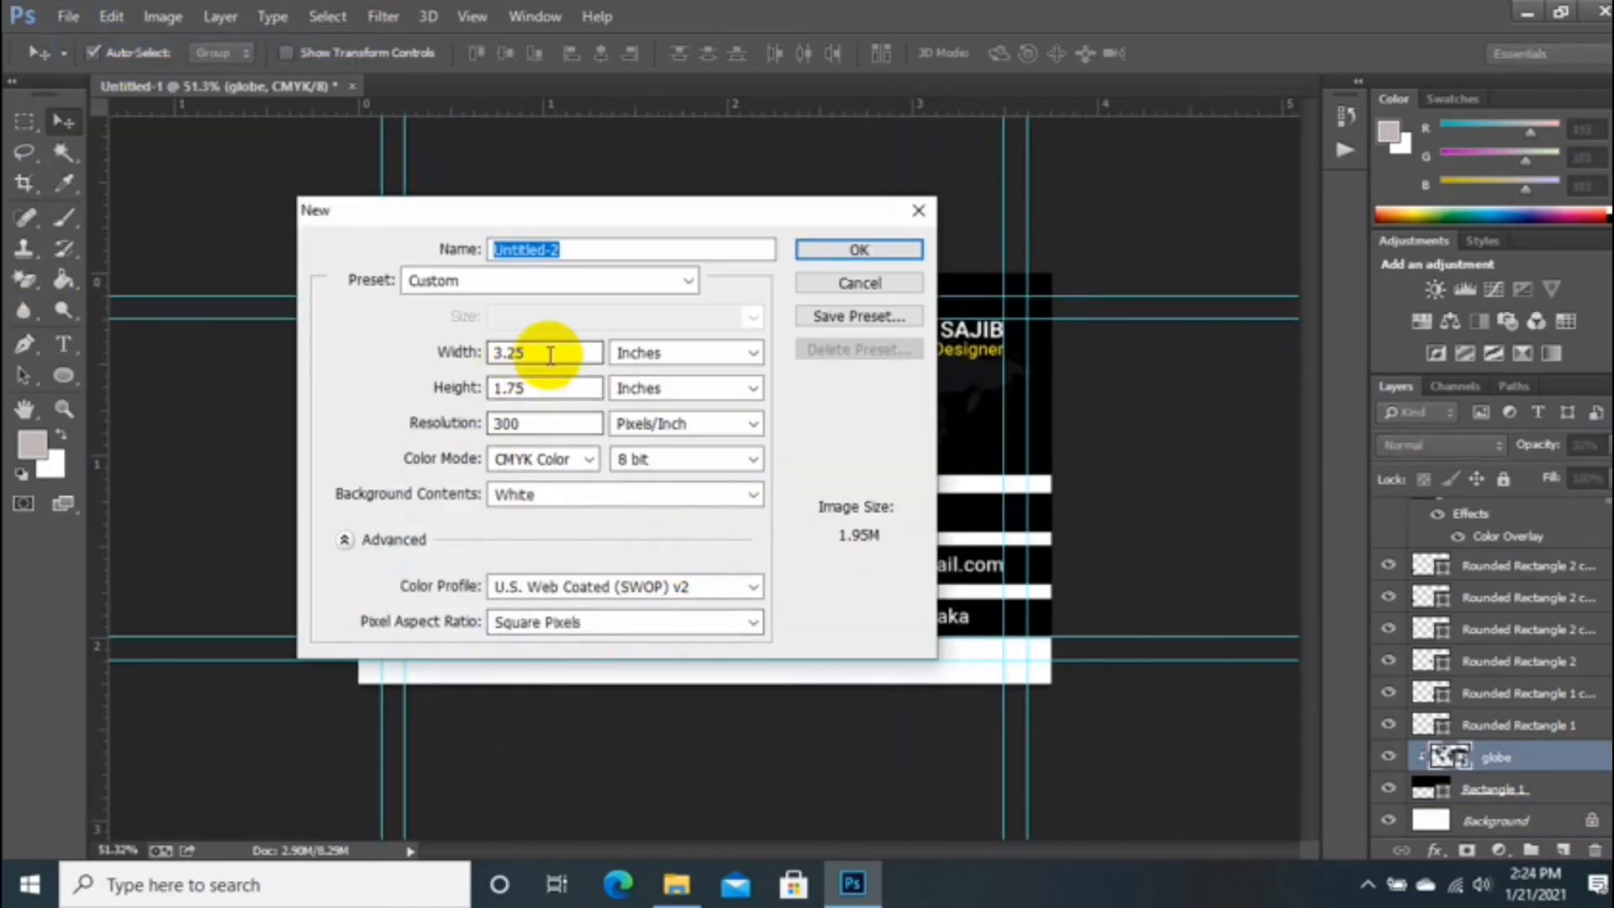
double_click(557, 352)
double_click(577, 388)
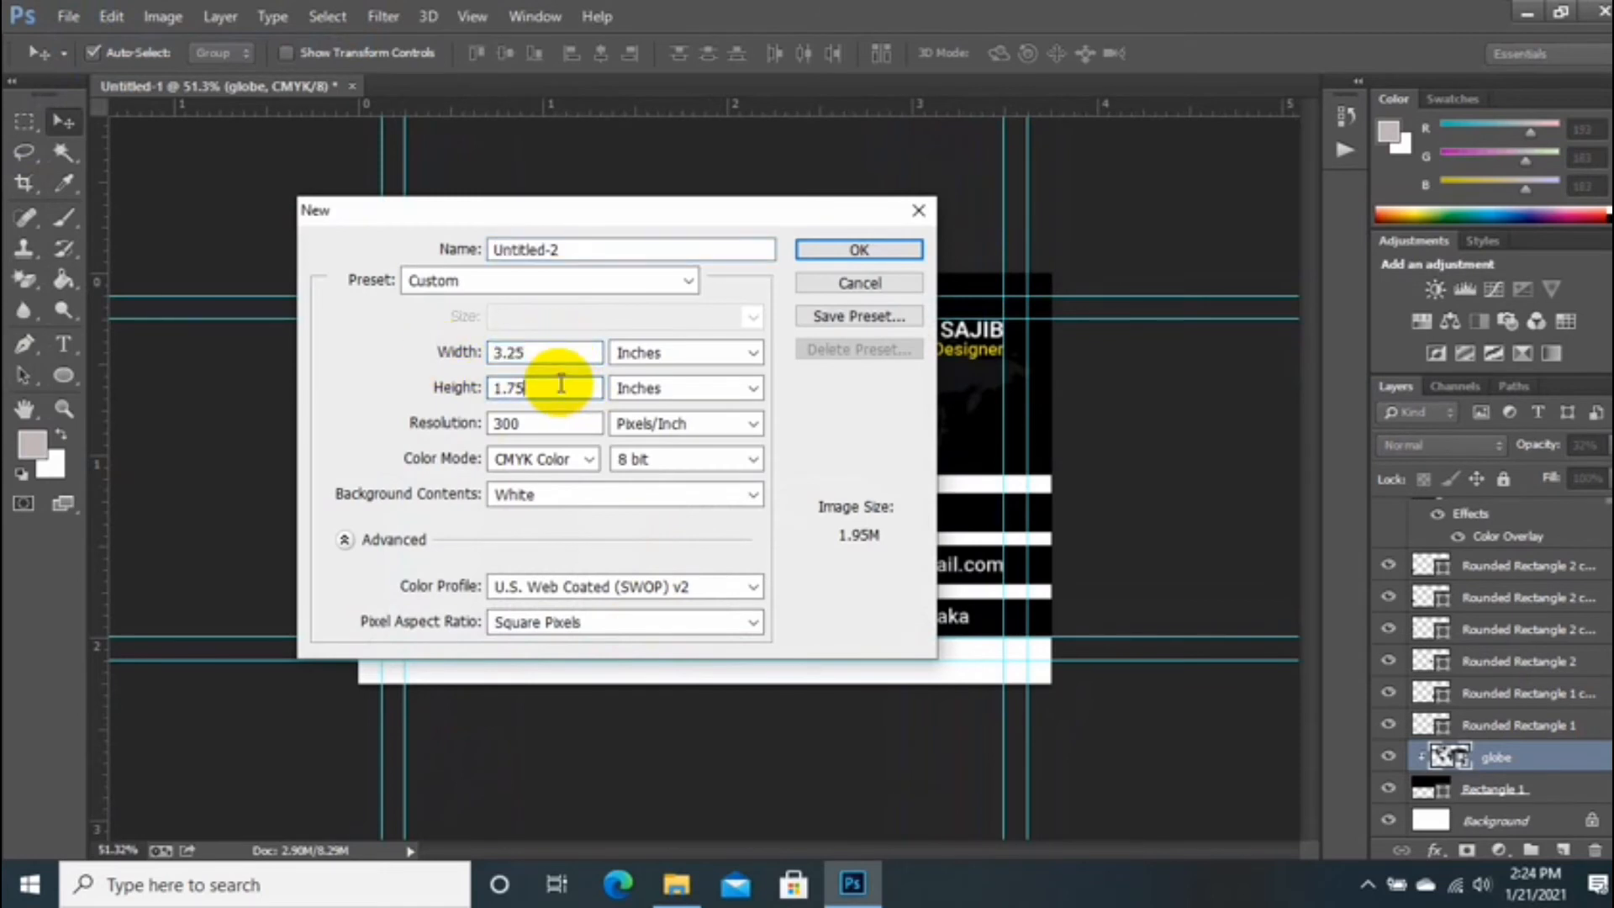
double_click(542, 424)
left_click(522, 462)
left_click(530, 537)
left_click(709, 358)
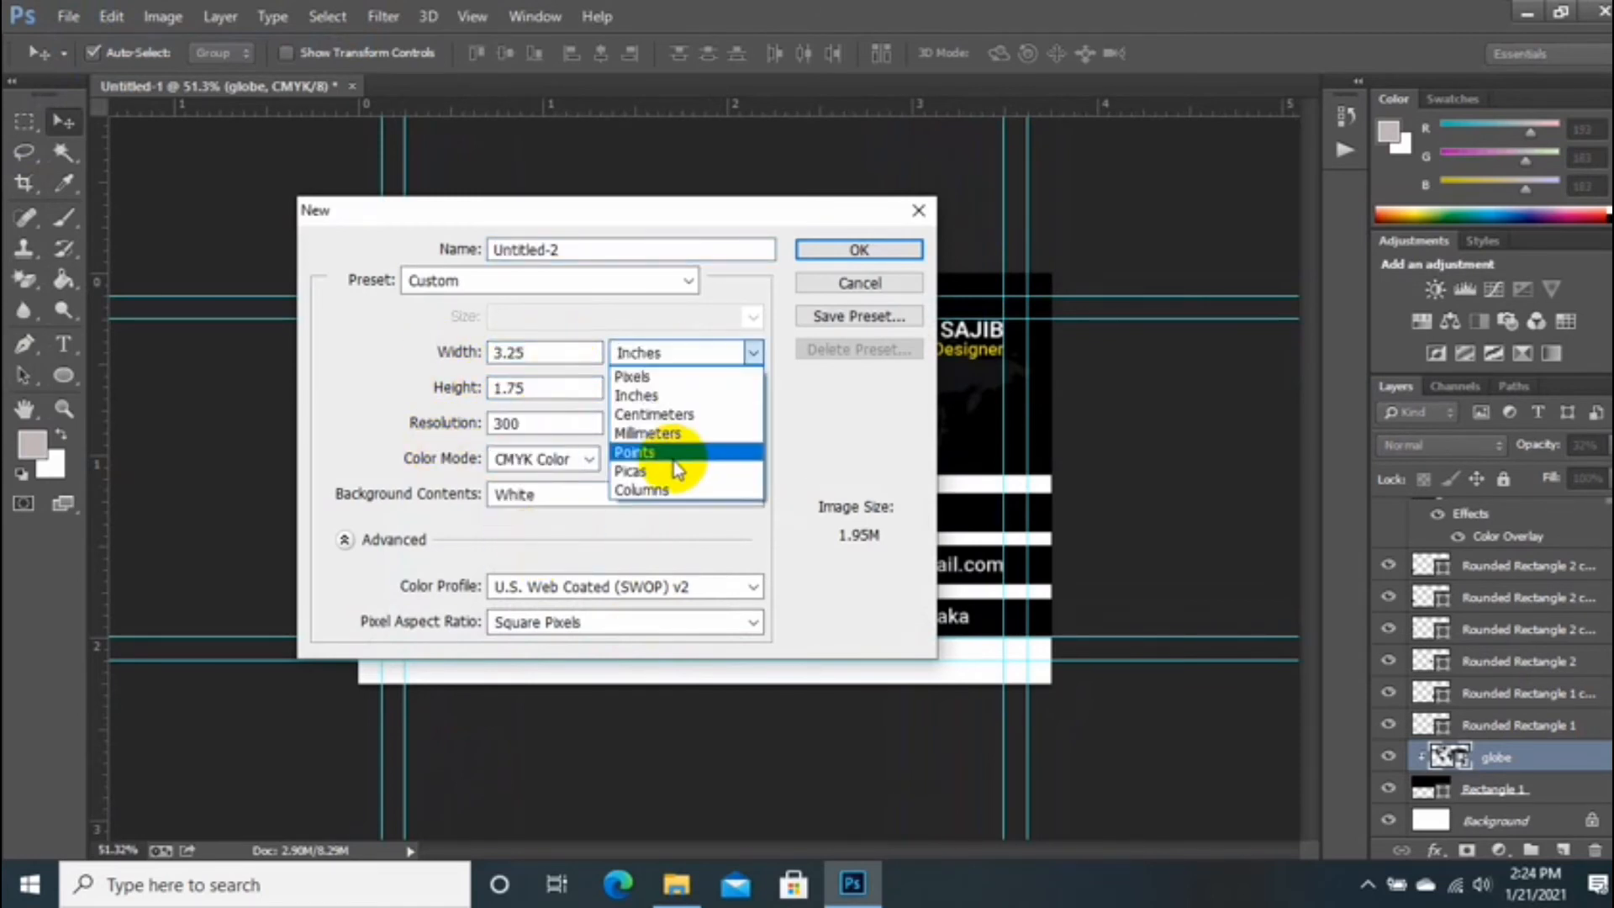
left_click(664, 375)
left_click(828, 250)
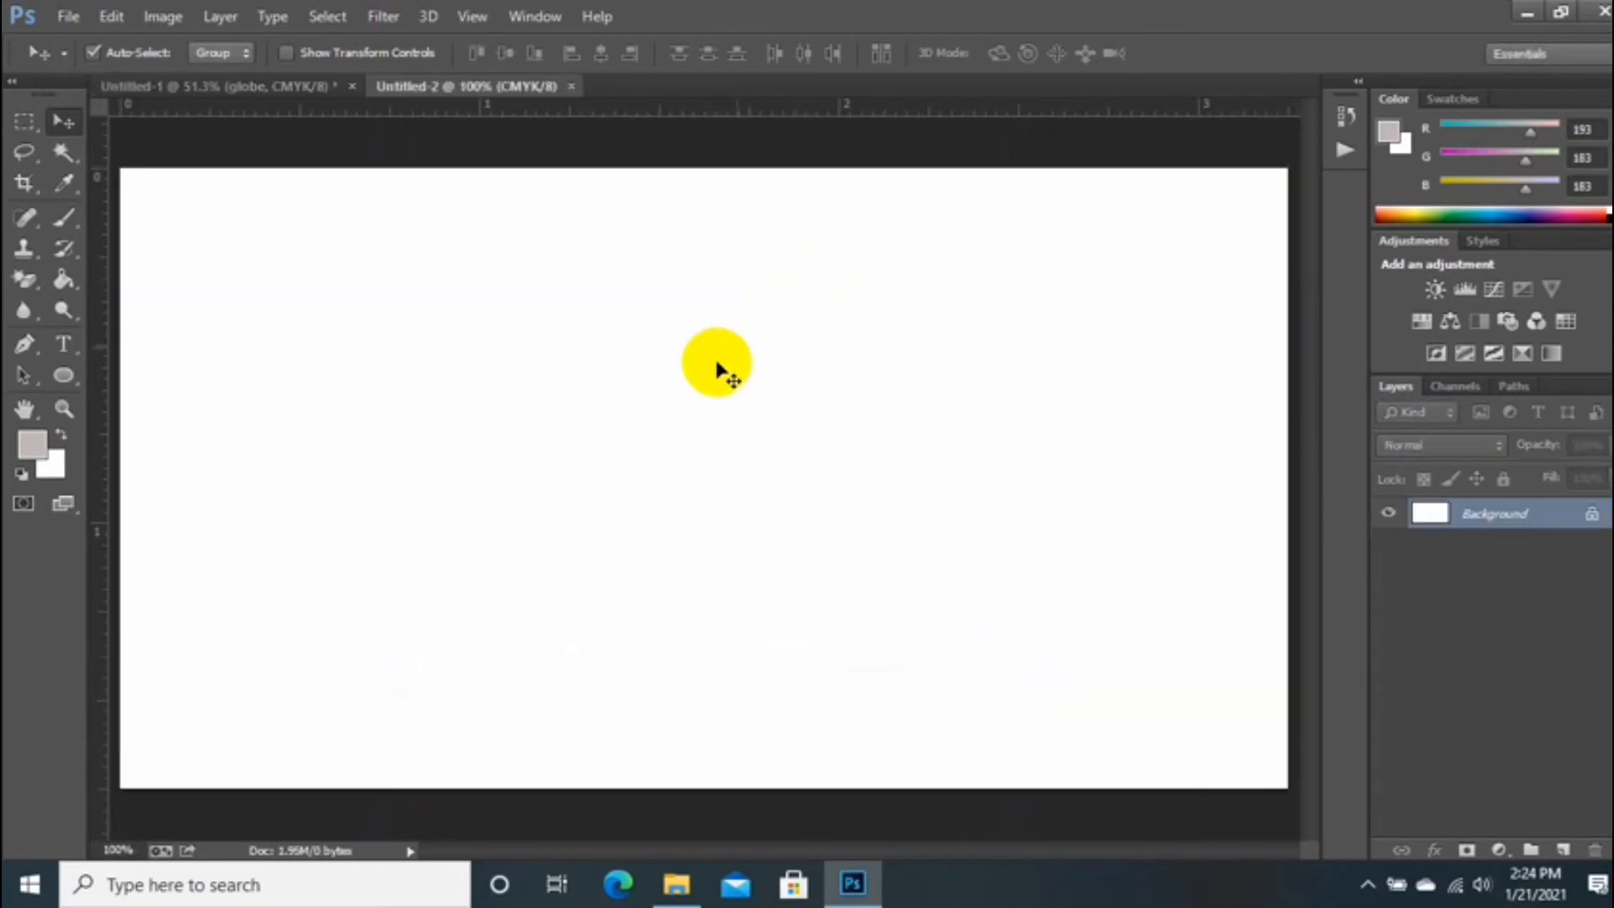
Step: Drag guides onto the card's top, bottom, left and right edges
left_click_drag(622, 114, 620, 263)
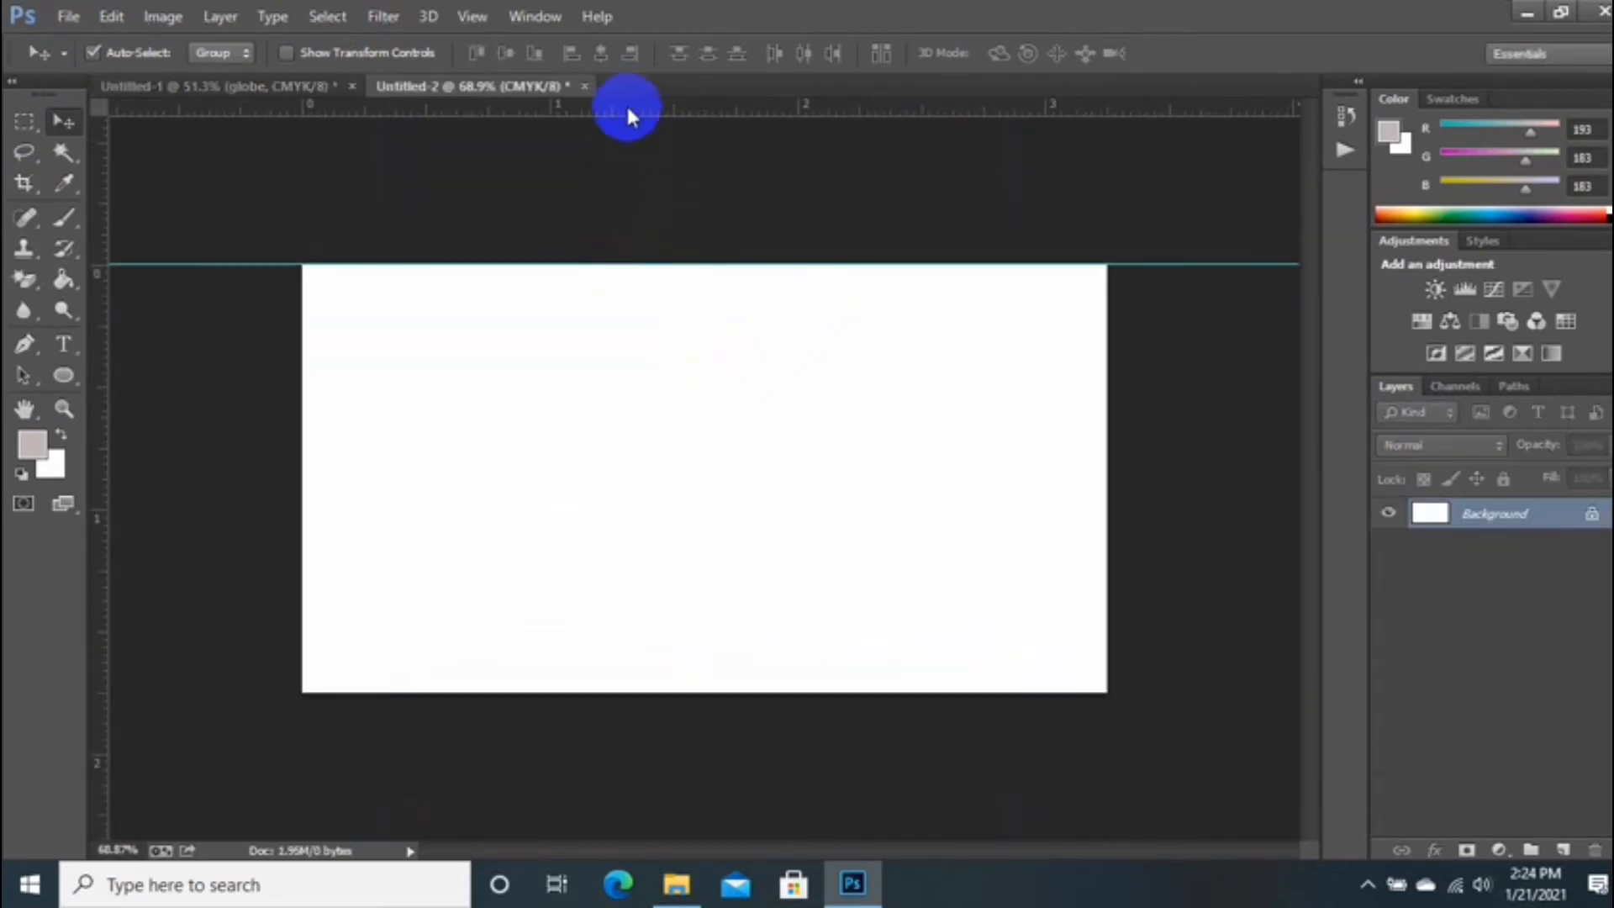
left_click_drag(628, 115, 688, 702)
key("ctrl+z")
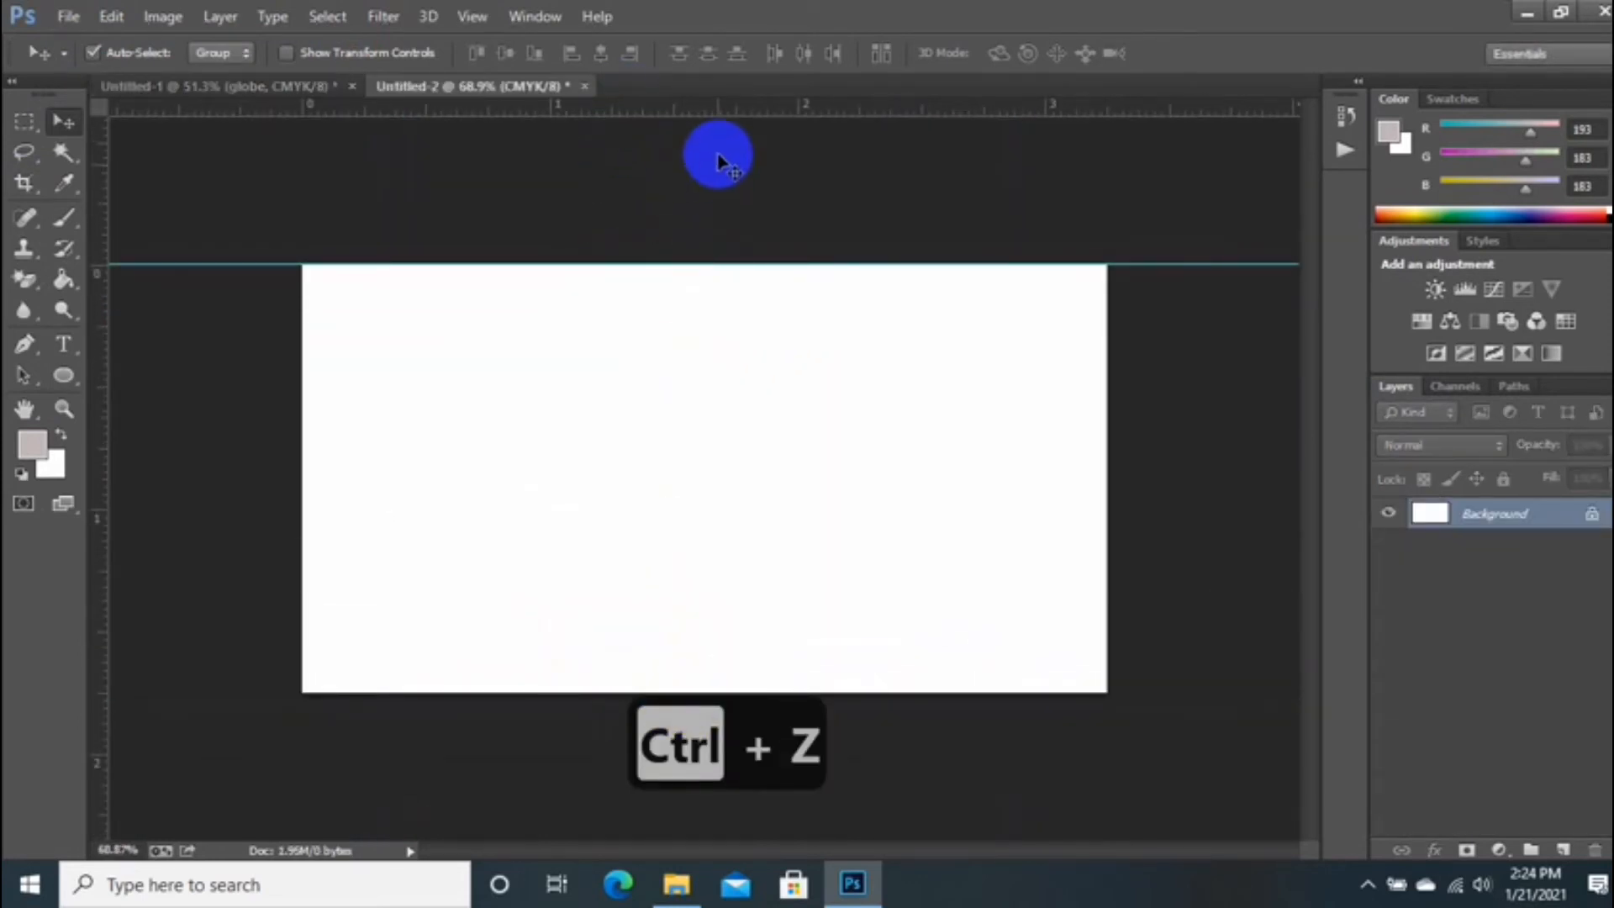
left_click_drag(739, 108, 742, 693)
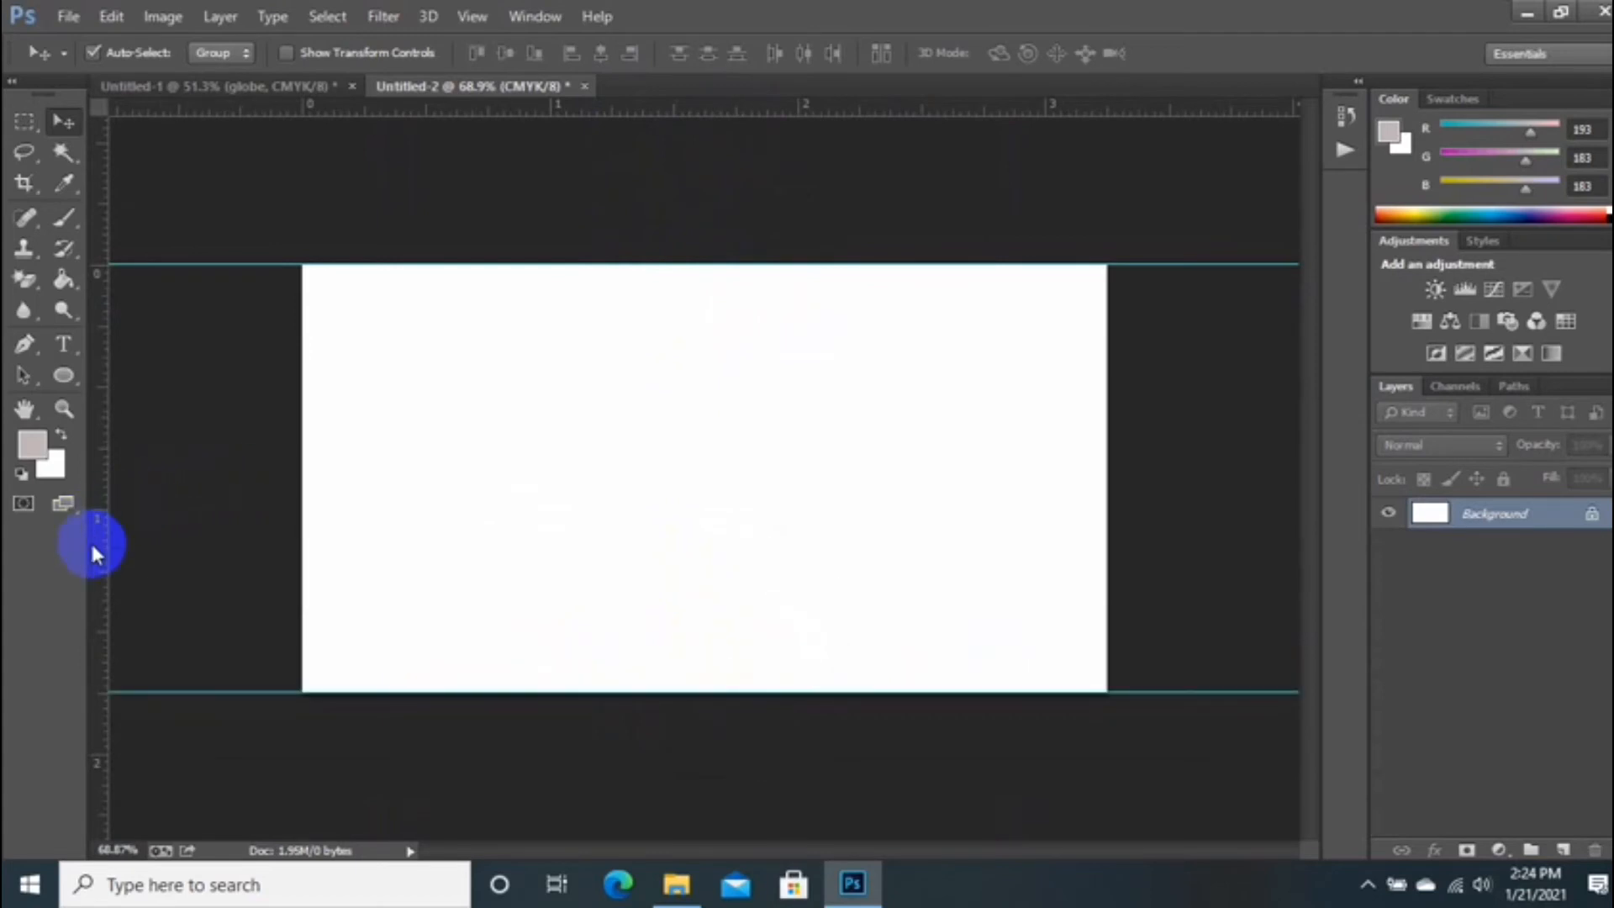
left_click_drag(98, 548, 302, 601)
left_click_drag(103, 585, 1107, 605)
Step: Try enlarging the canvas width by 0.25 in through Canvas Size
left_click(162, 16)
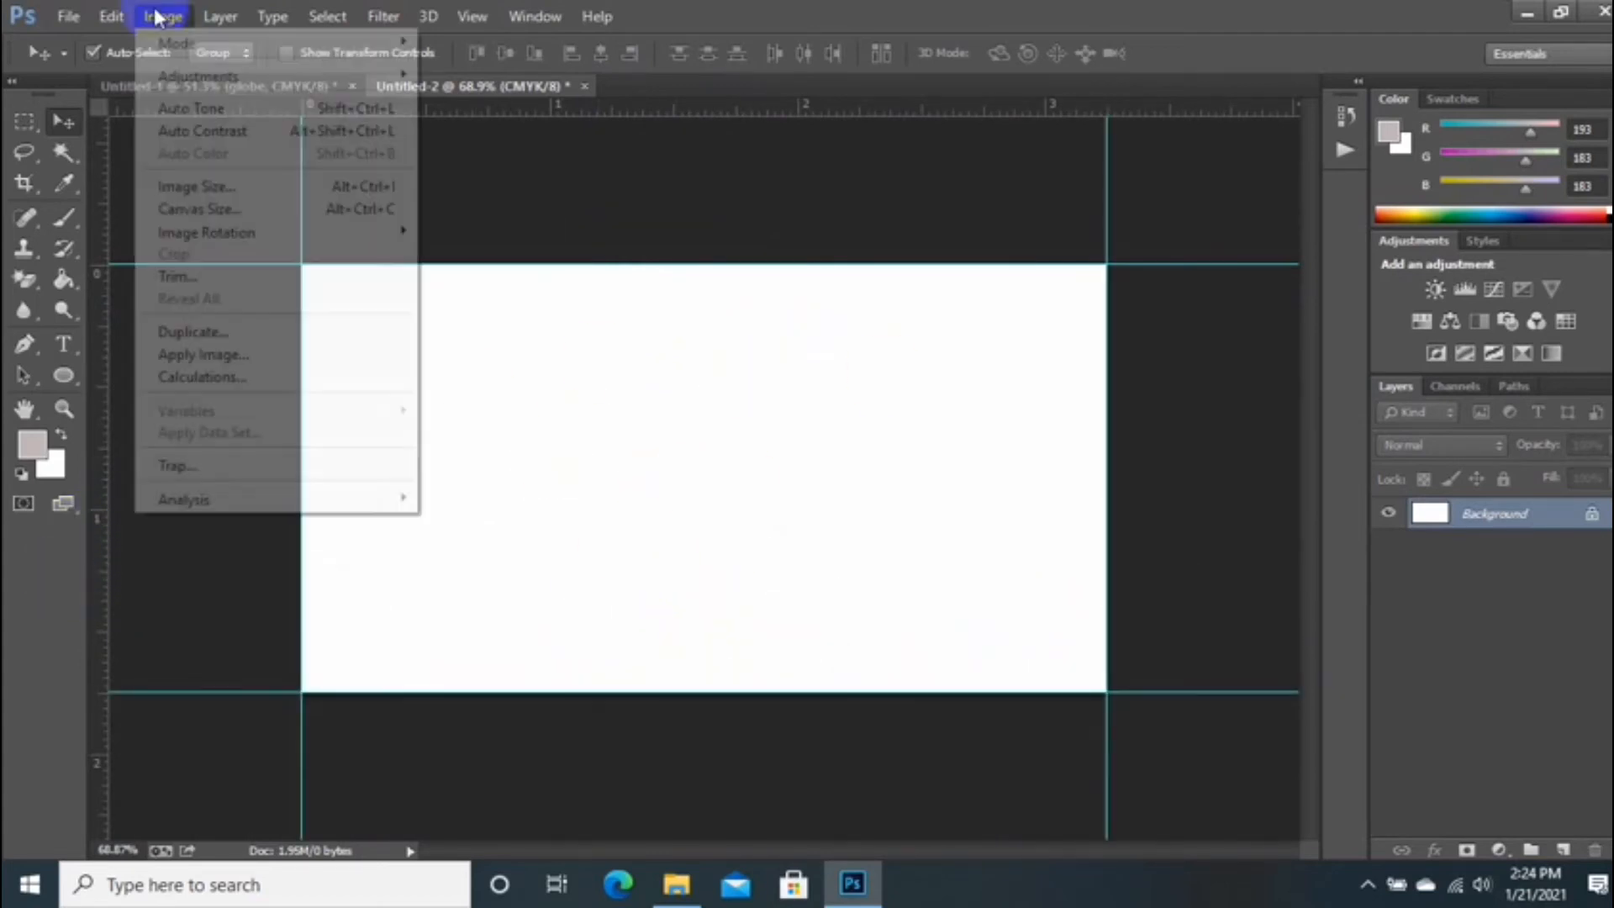
left_click(180, 207)
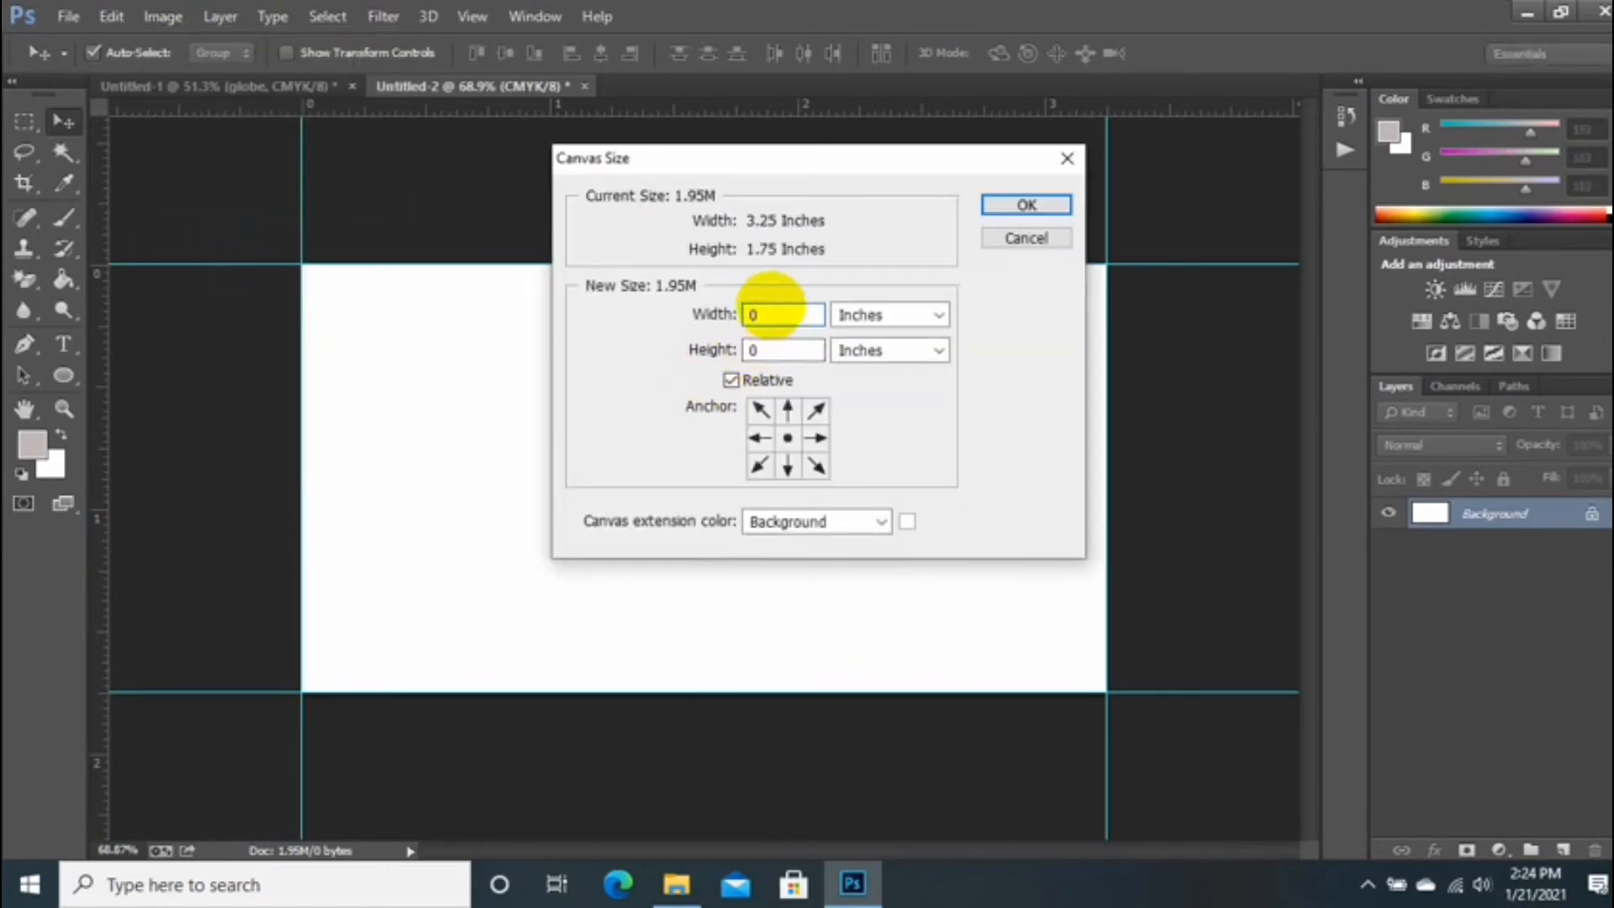
left_click(779, 351)
type("0.25")
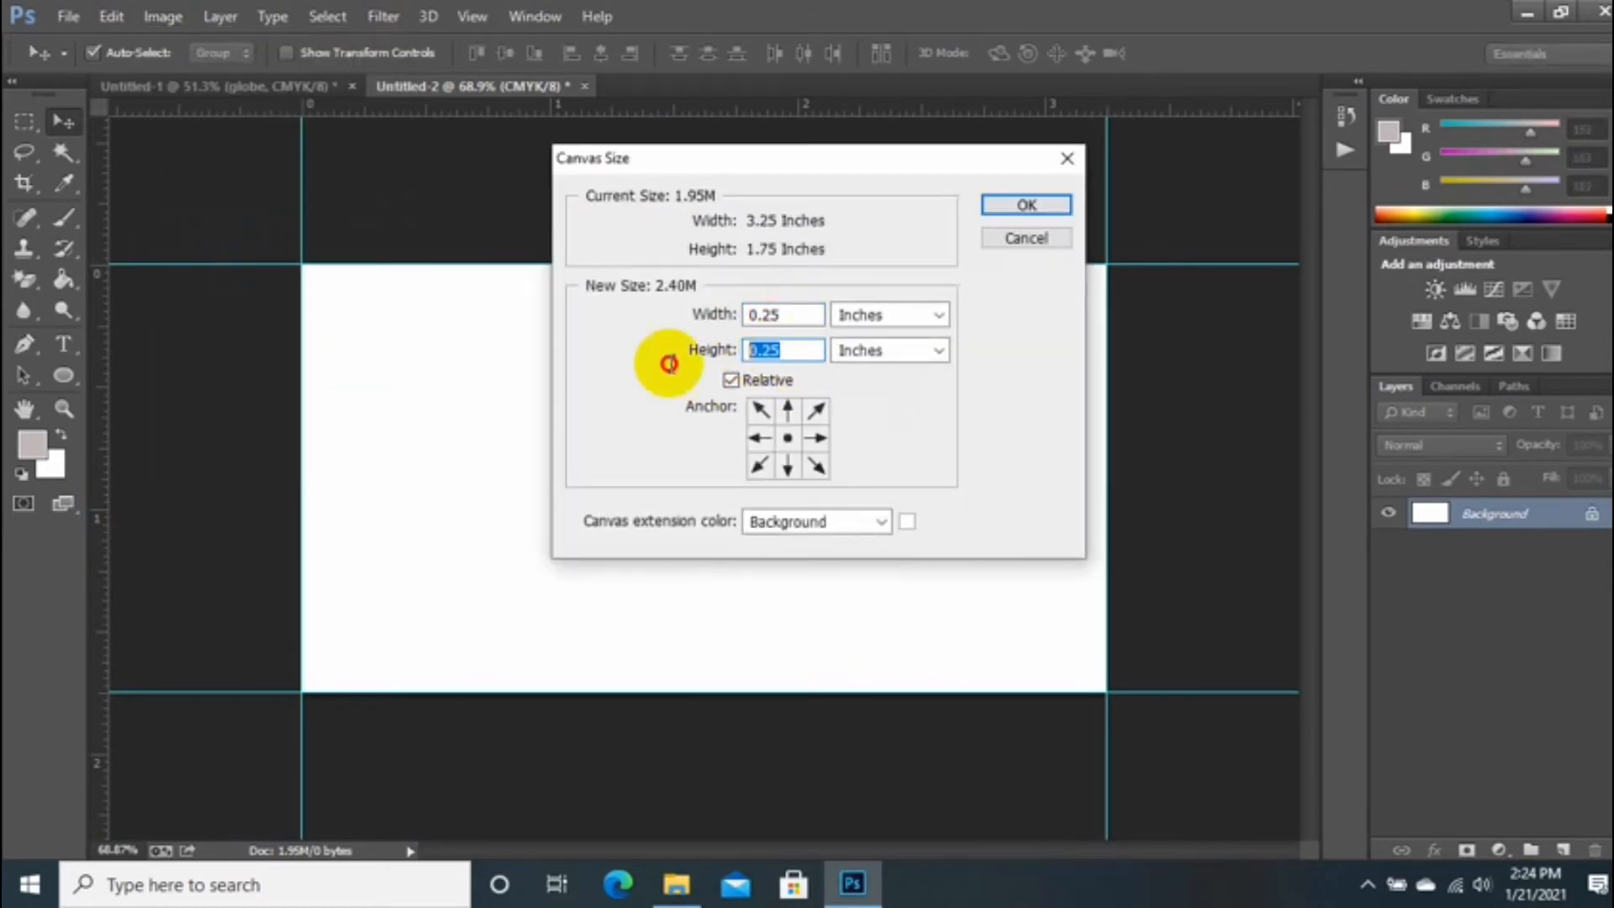
left_click(709, 313)
left_click(895, 314)
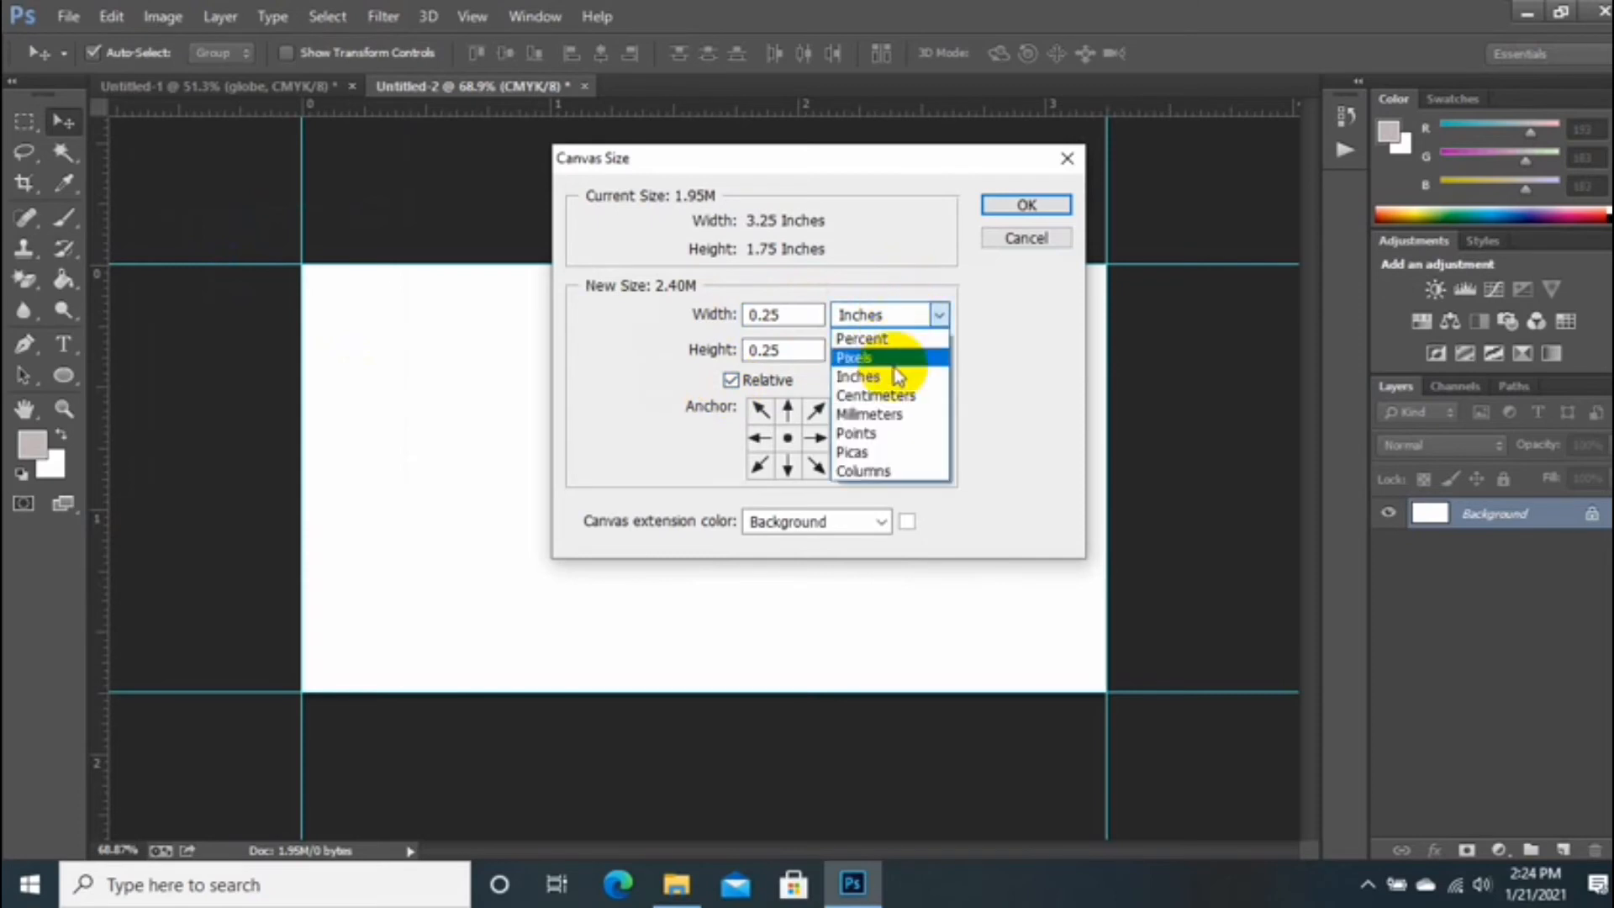
left_click(878, 375)
left_click(1025, 206)
Step: Place guides again at the card's top, bottom, left and right edges
scroll(839, 191, "down", 1)
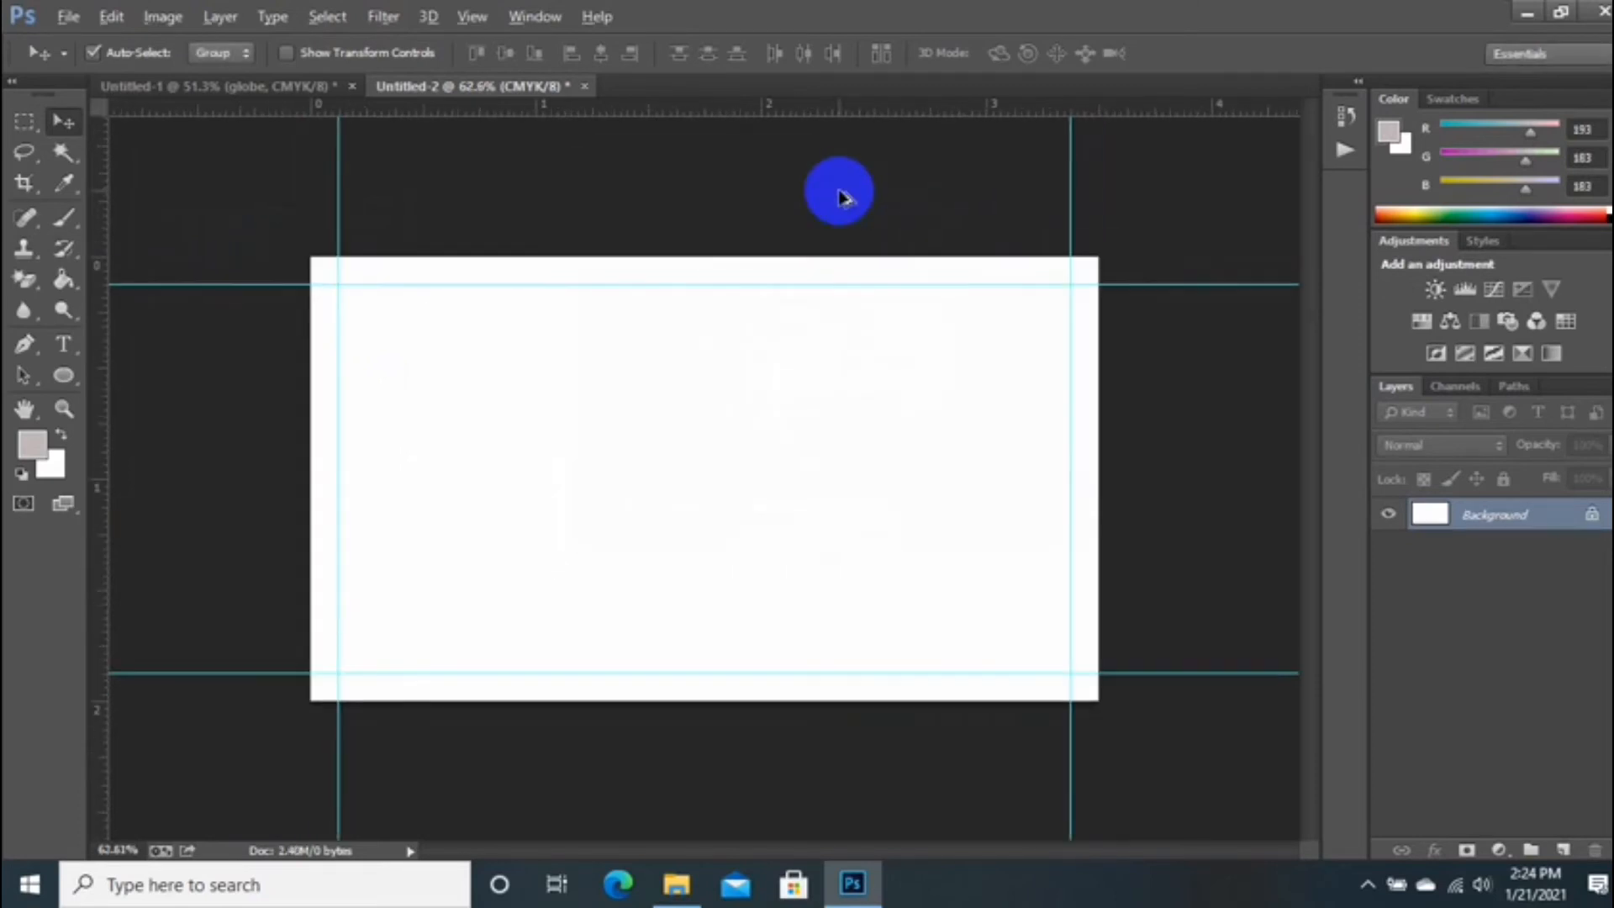
left_click_drag(746, 110, 739, 257)
left_click_drag(731, 108, 761, 700)
left_click_drag(103, 529, 311, 581)
left_click_drag(99, 531, 1098, 656)
Step: Enlarge the canvas relatively by 0.25 in width and height, then fit it on screen
left_click(66, 19)
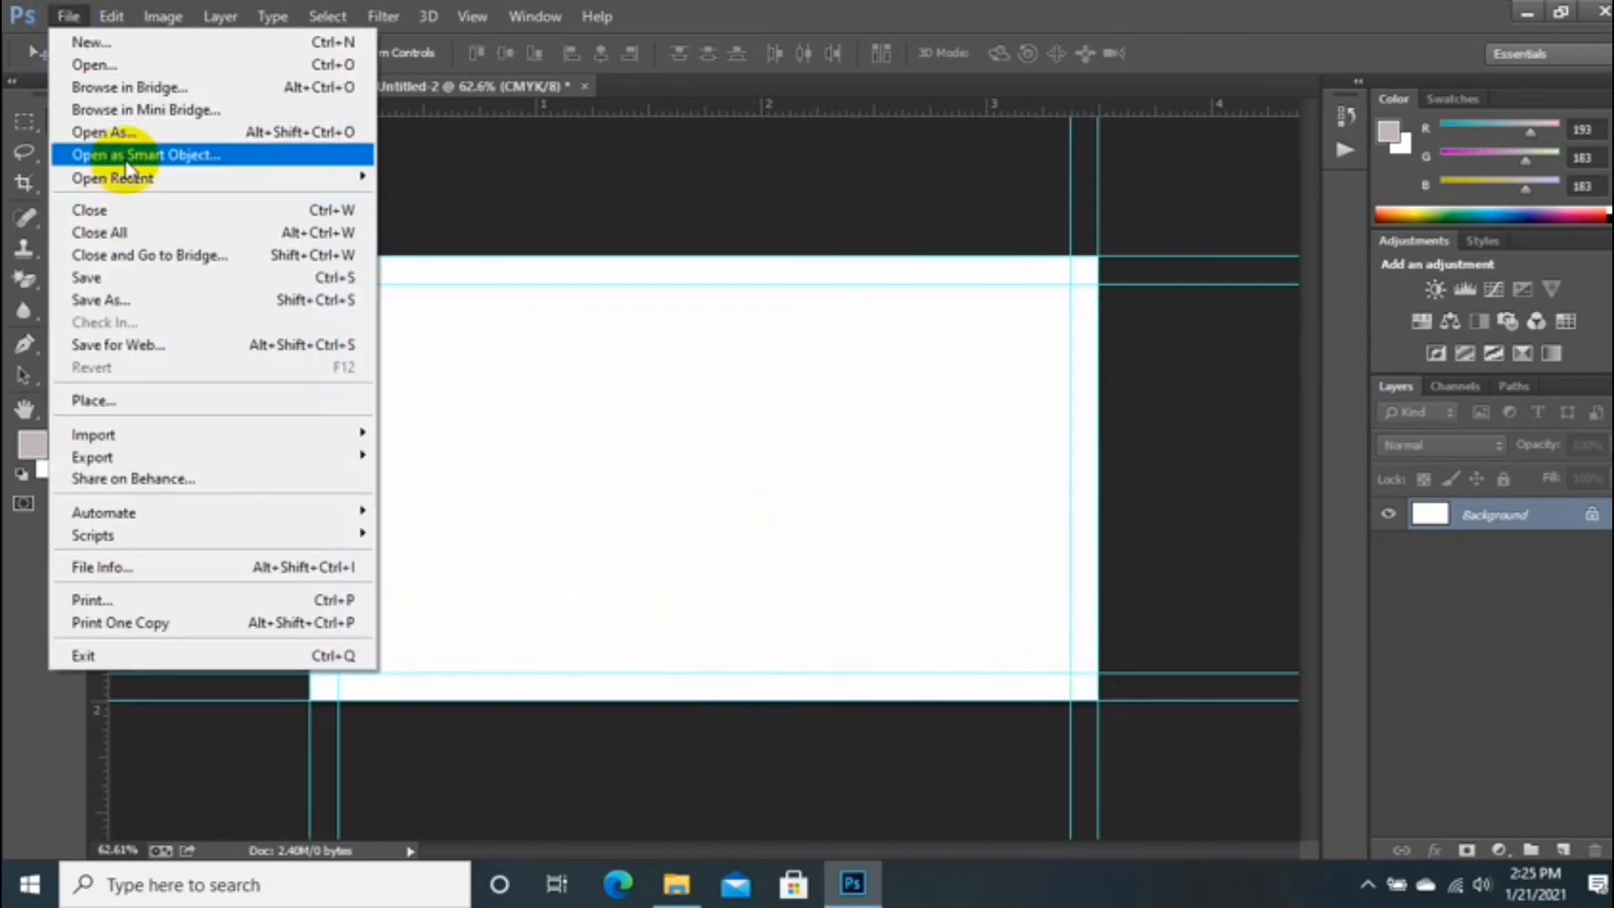
left_click(165, 20)
left_click(165, 19)
left_click(180, 206)
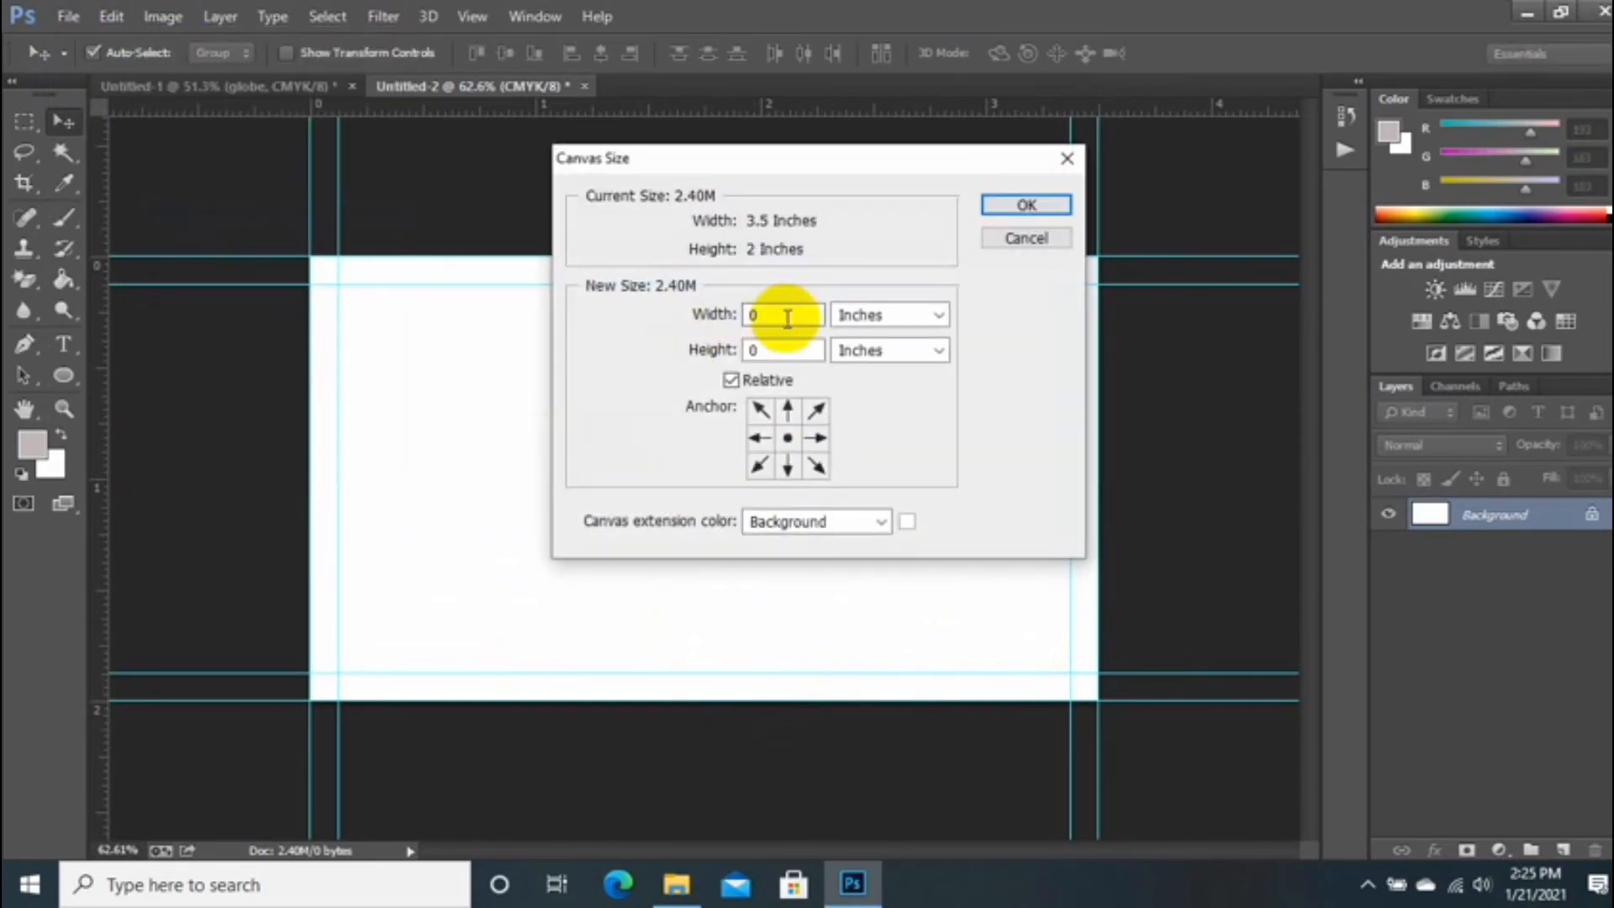
type("0.25")
left_click(792, 346)
type(".2")
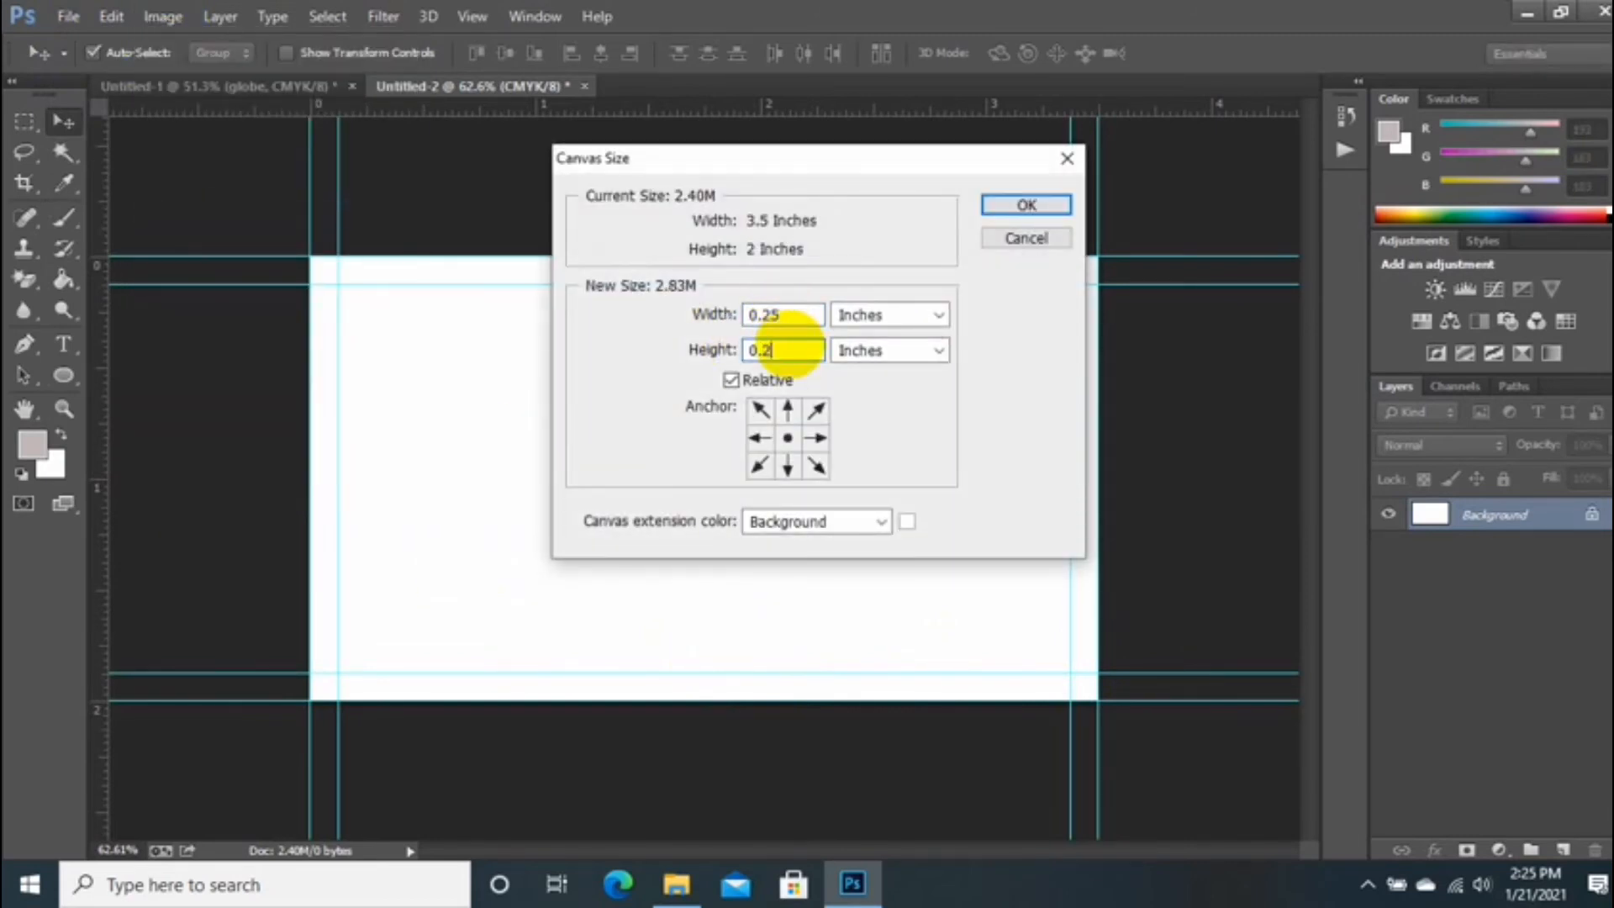
type("5")
left_click_drag(791, 345, 695, 375)
left_click_drag(785, 314, 696, 346)
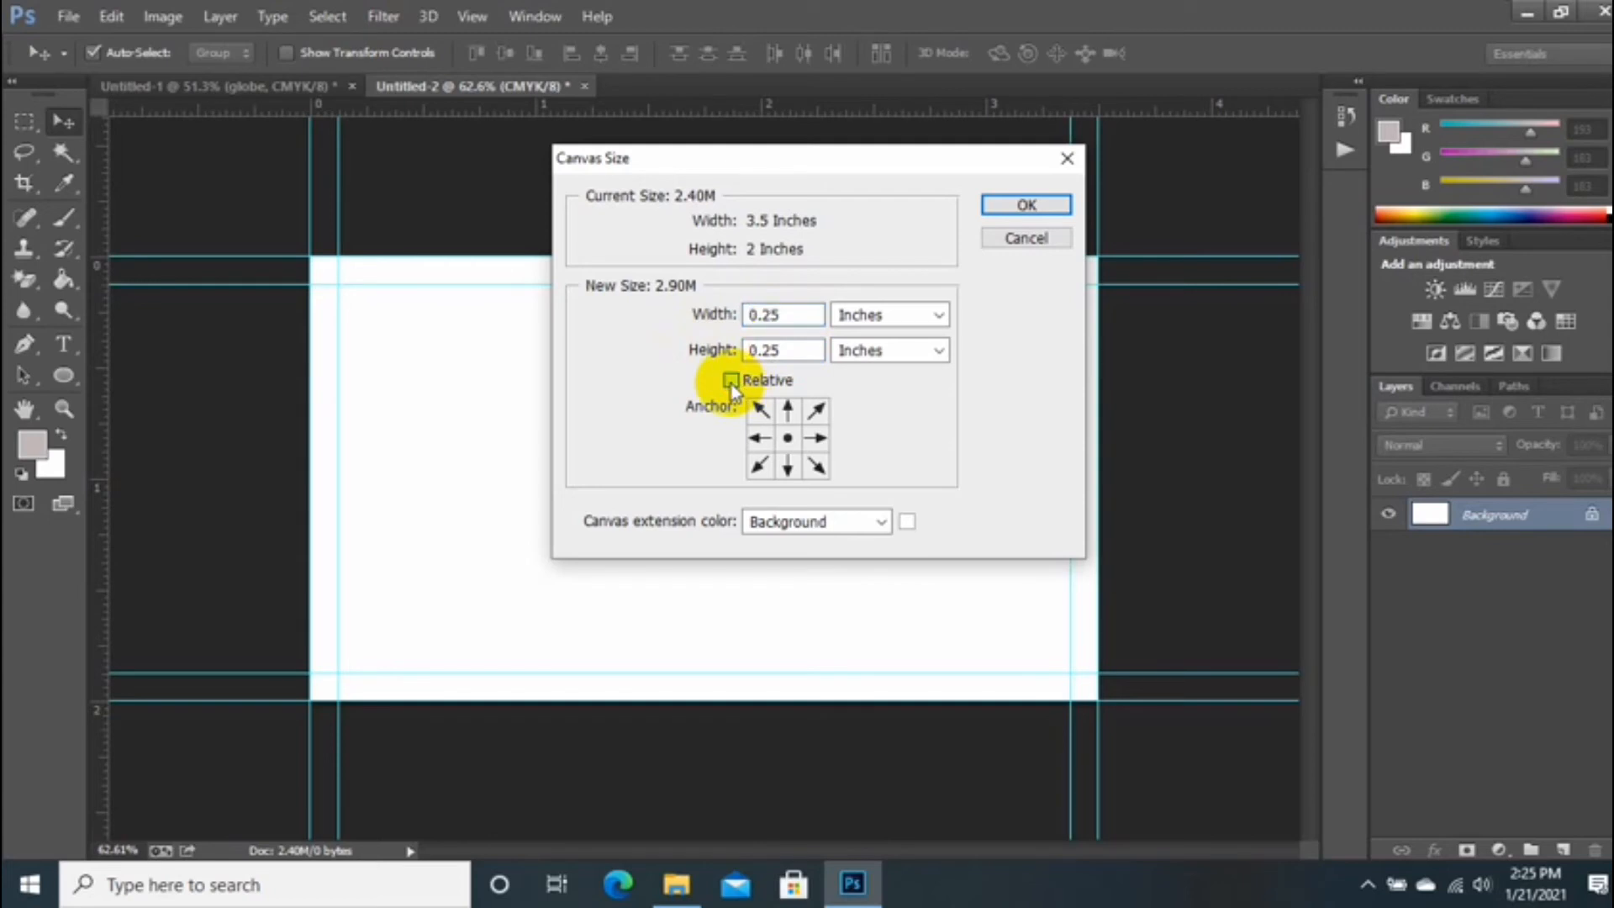
left_click(731, 380)
left_click(890, 315)
left_click(878, 370)
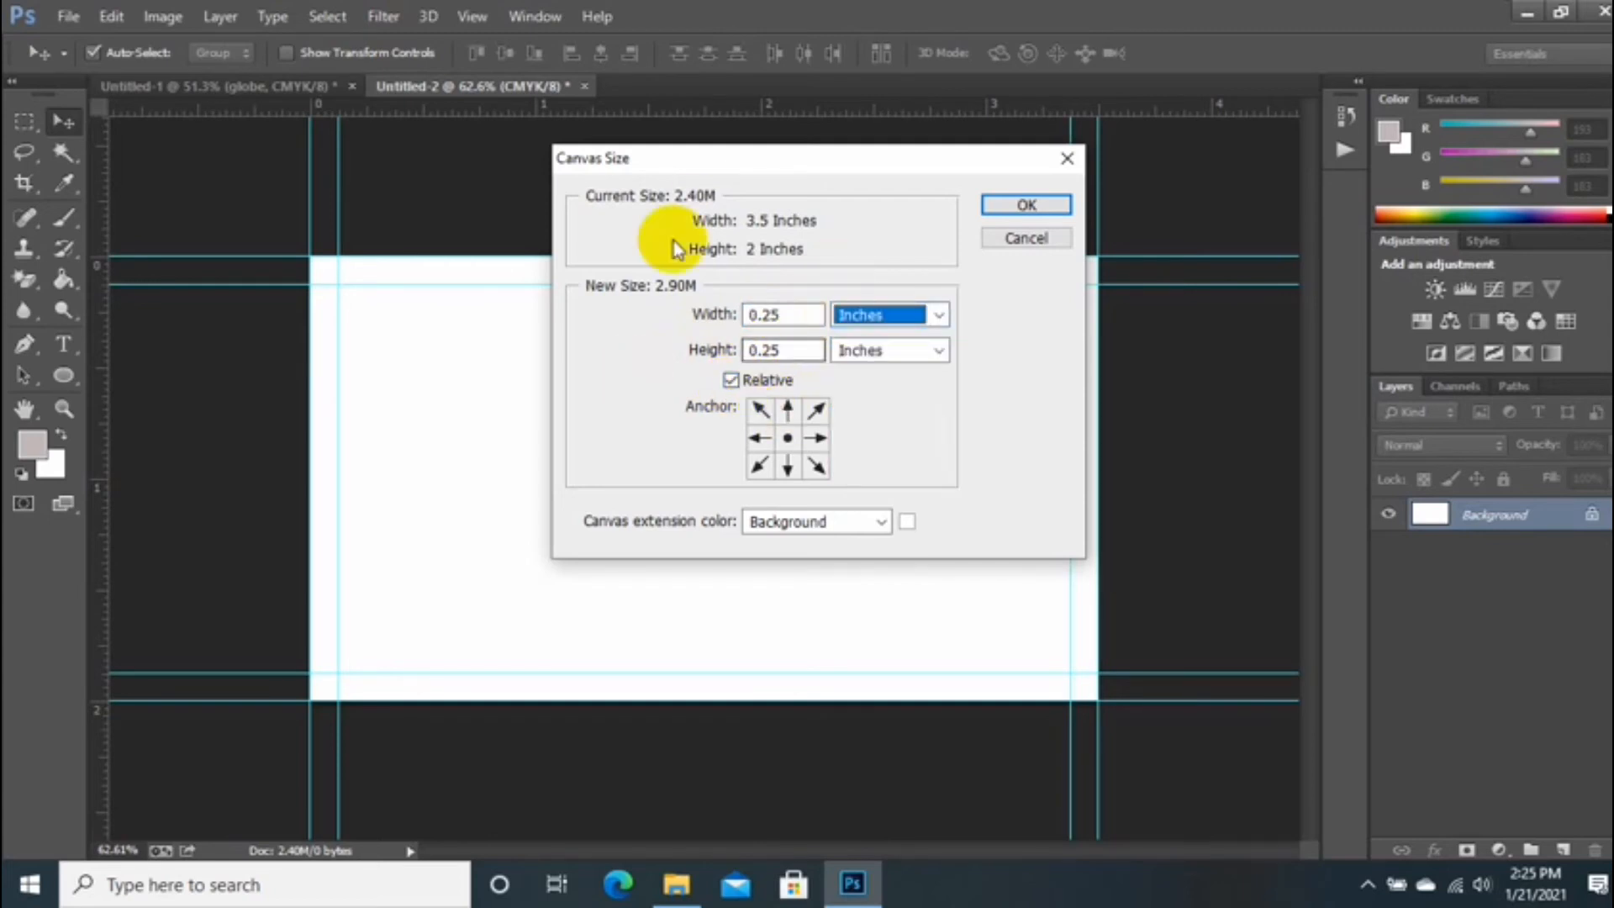
left_click(1025, 205)
key("ctrl+0")
left_click(63, 375)
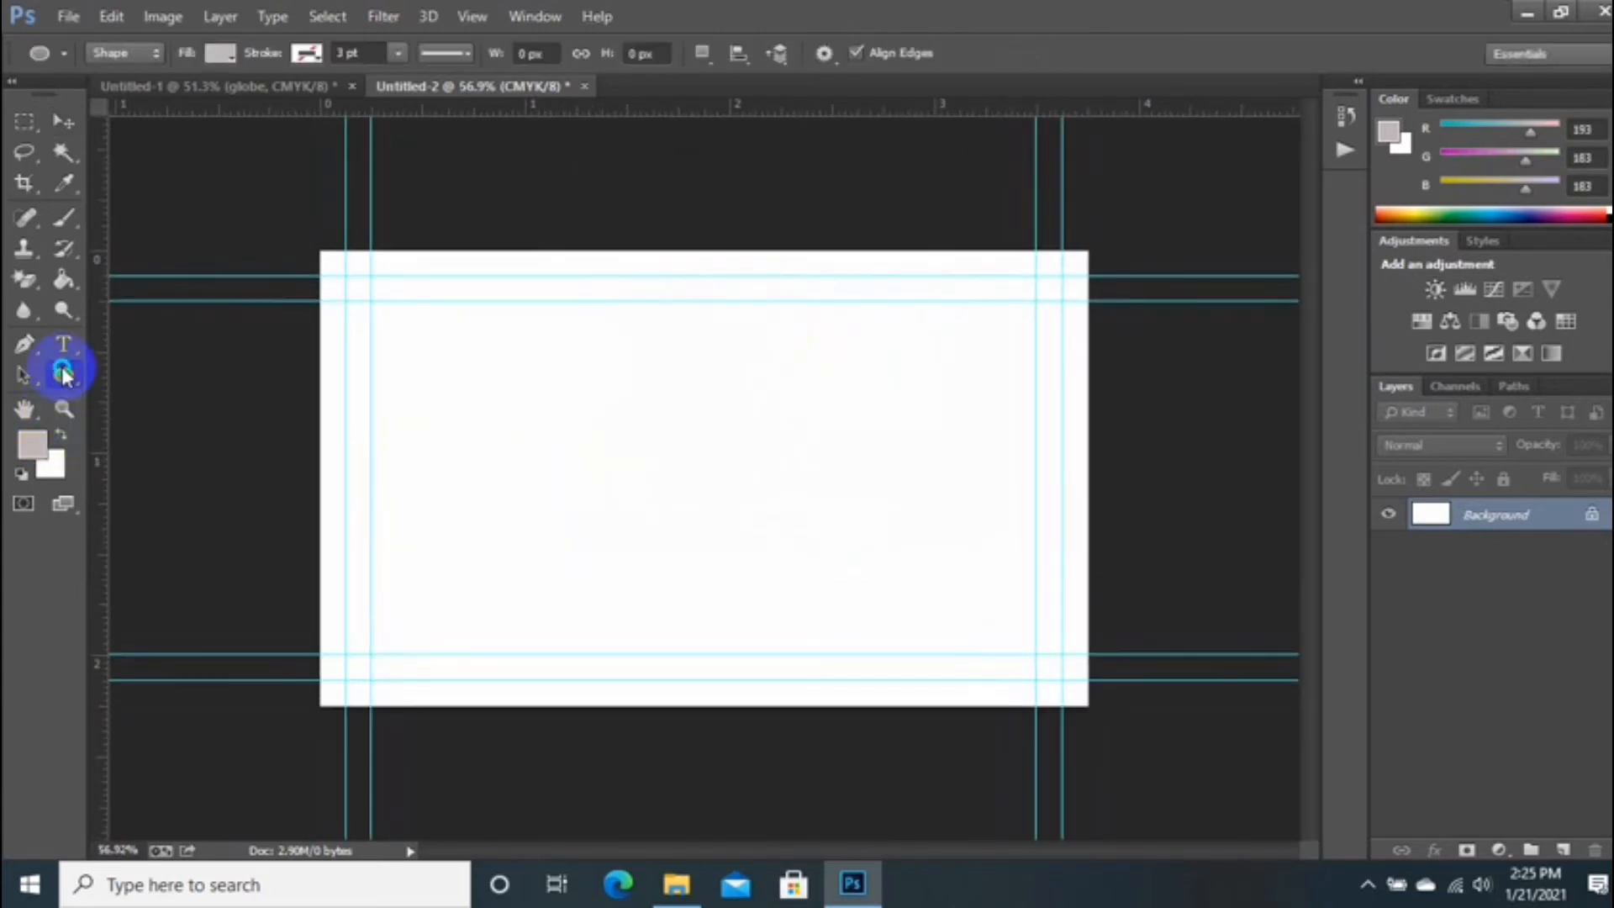
Step: Draw a rectangle covering the whole back-side canvas and fill it with black
left_click_drag(63, 374, 223, 357)
left_click_drag(298, 230, 1123, 737)
left_click(474, 369)
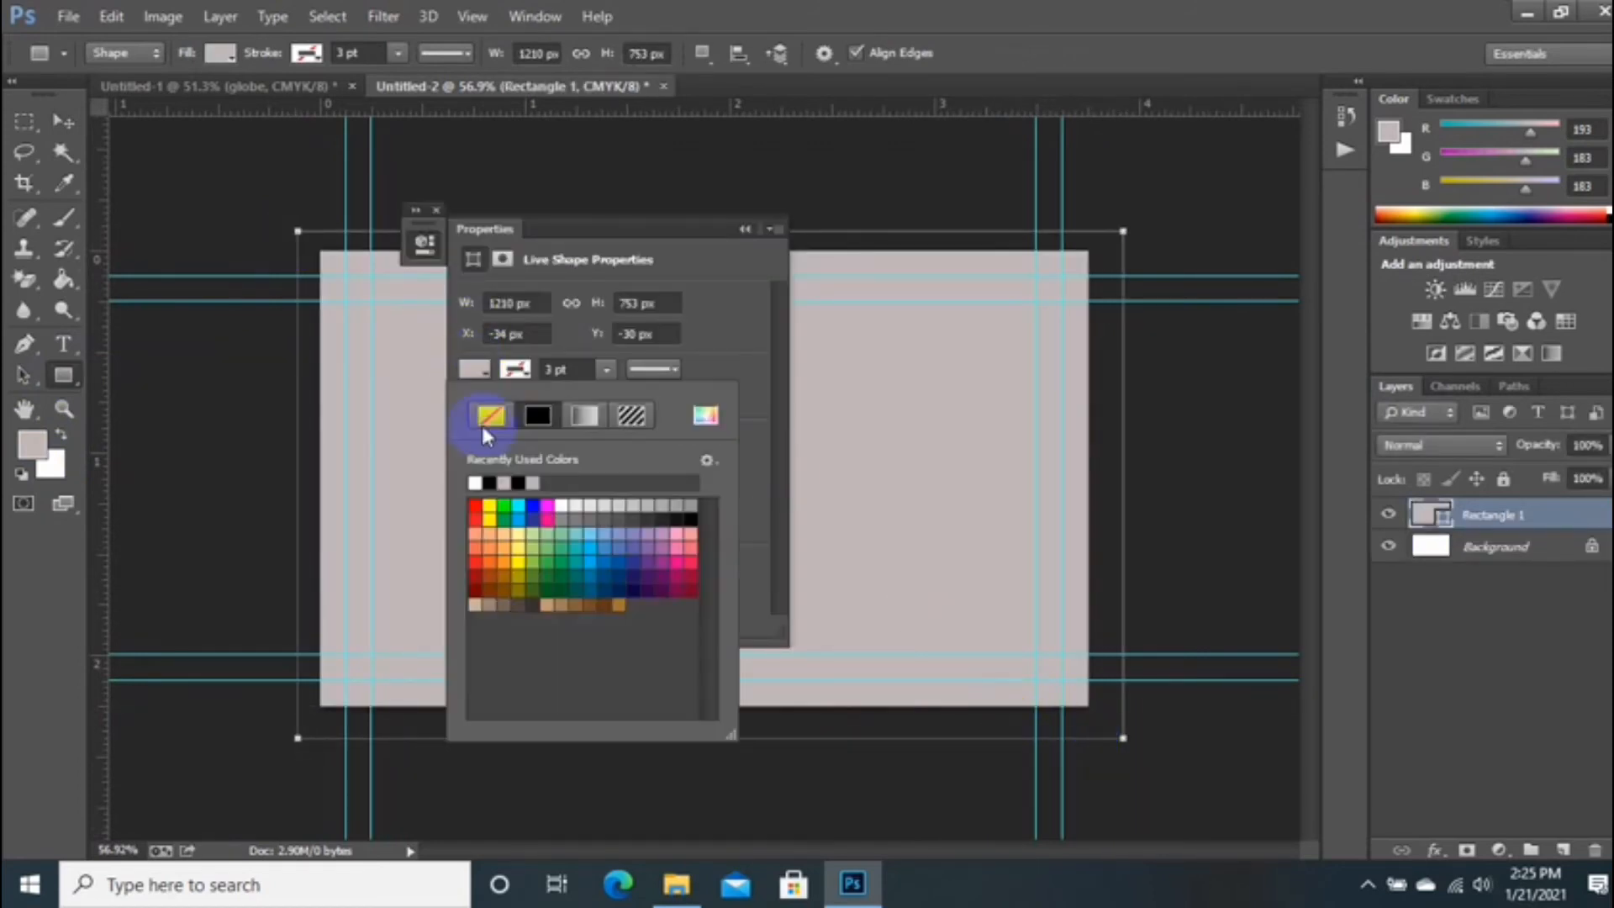
left_click(504, 480)
left_click(745, 228)
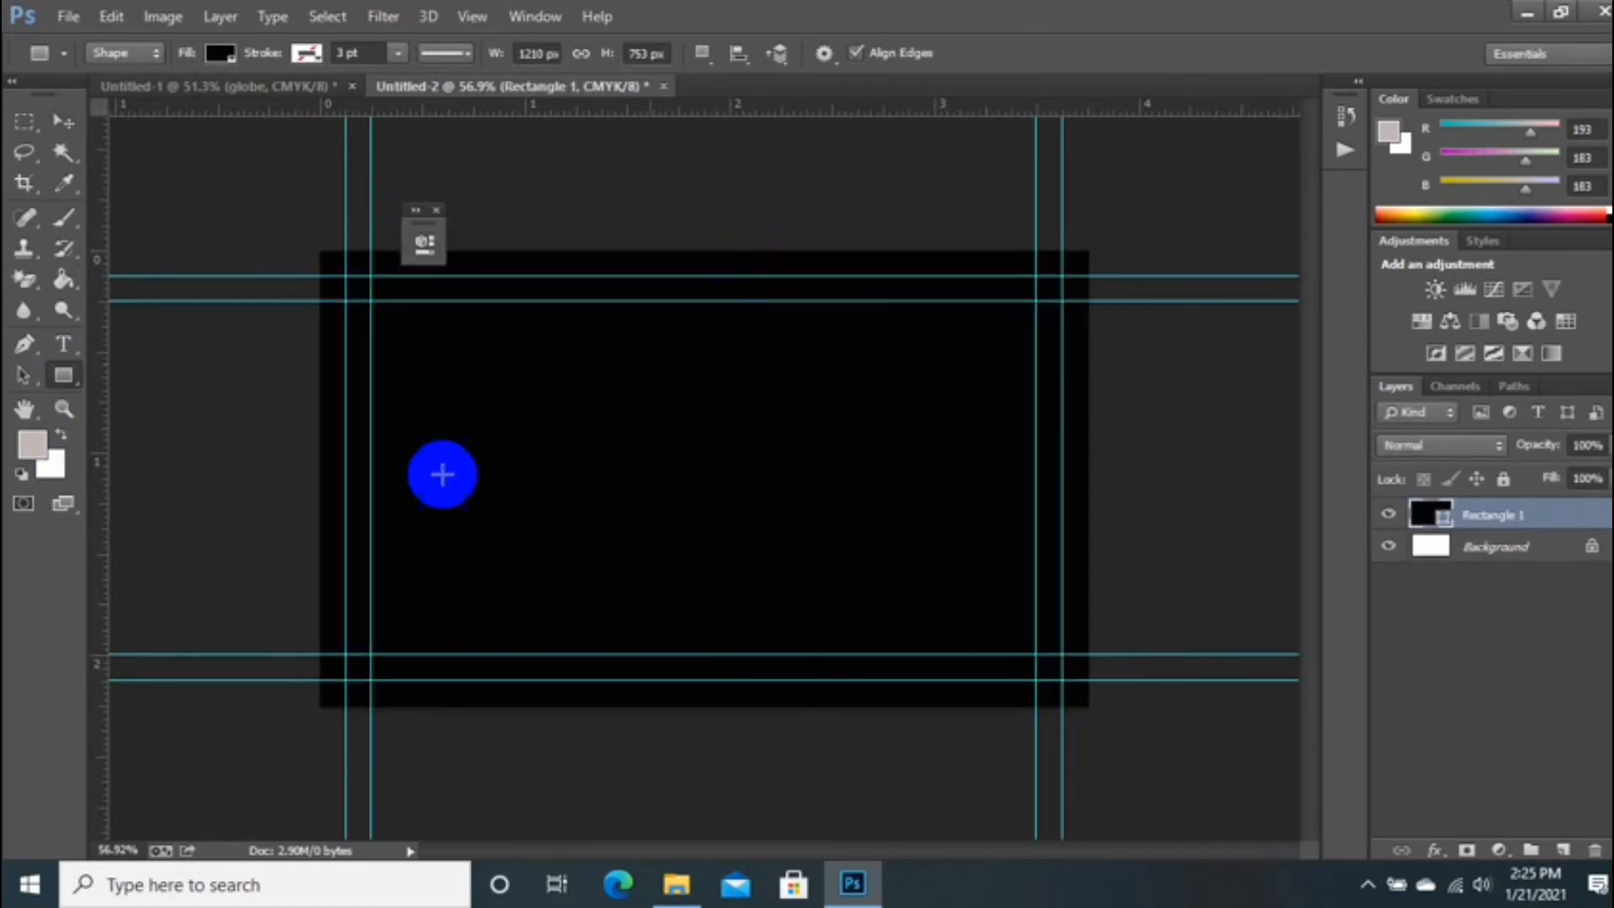
Step: Drag the globe world-map image from its folder onto the canvas and commit it
left_click(677, 884)
left_click_drag(653, 580, 684, 541)
key("Return")
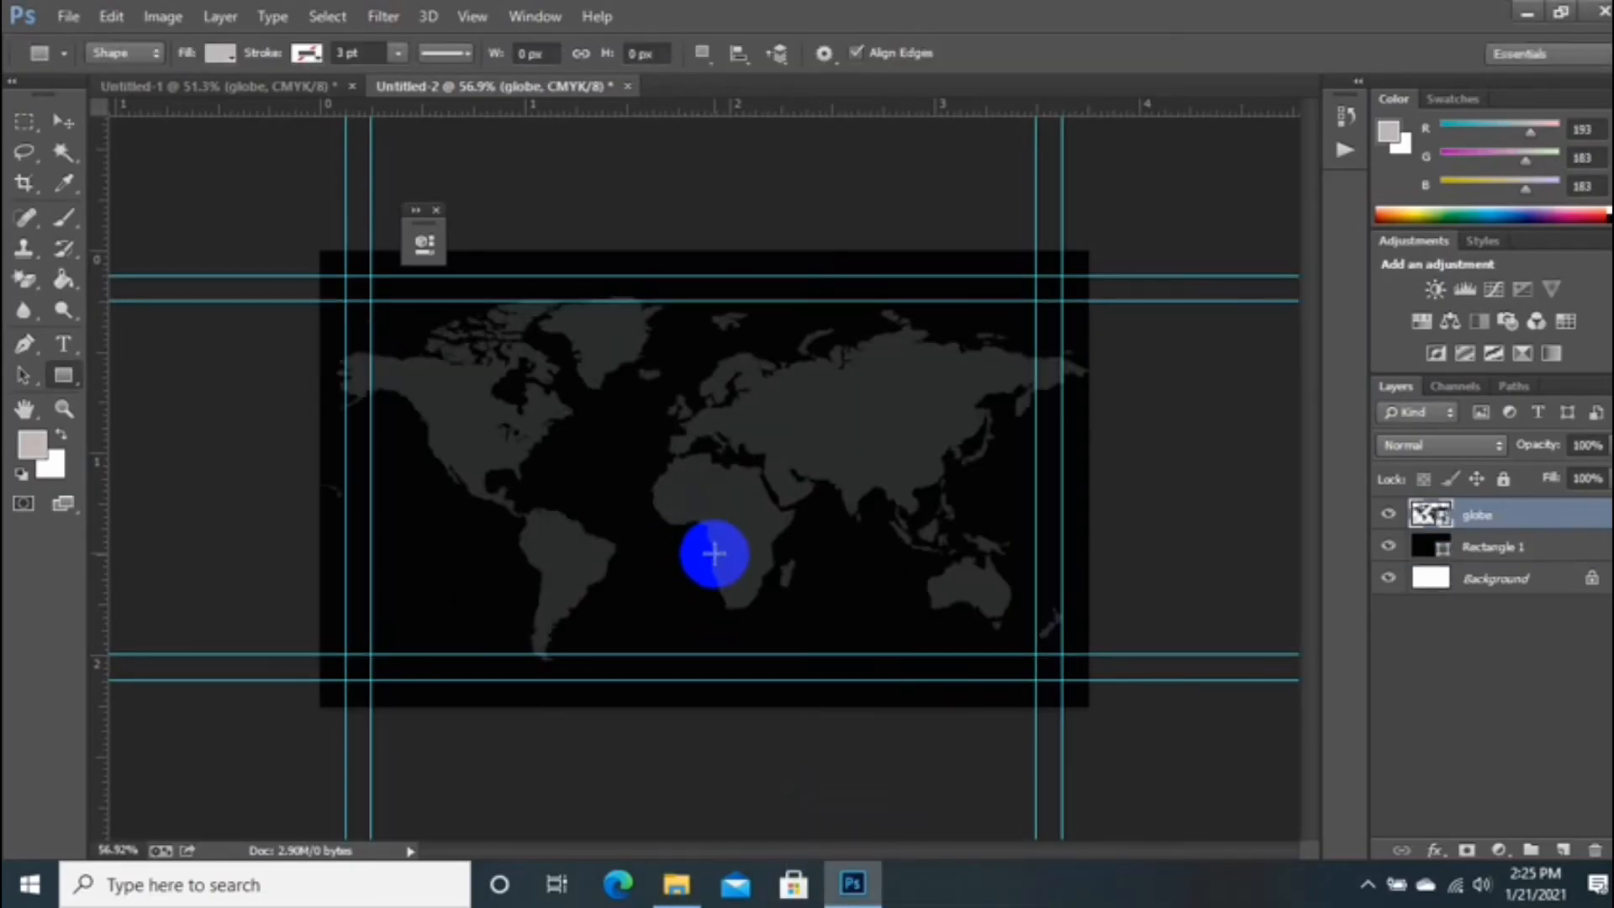
left_click(64, 122)
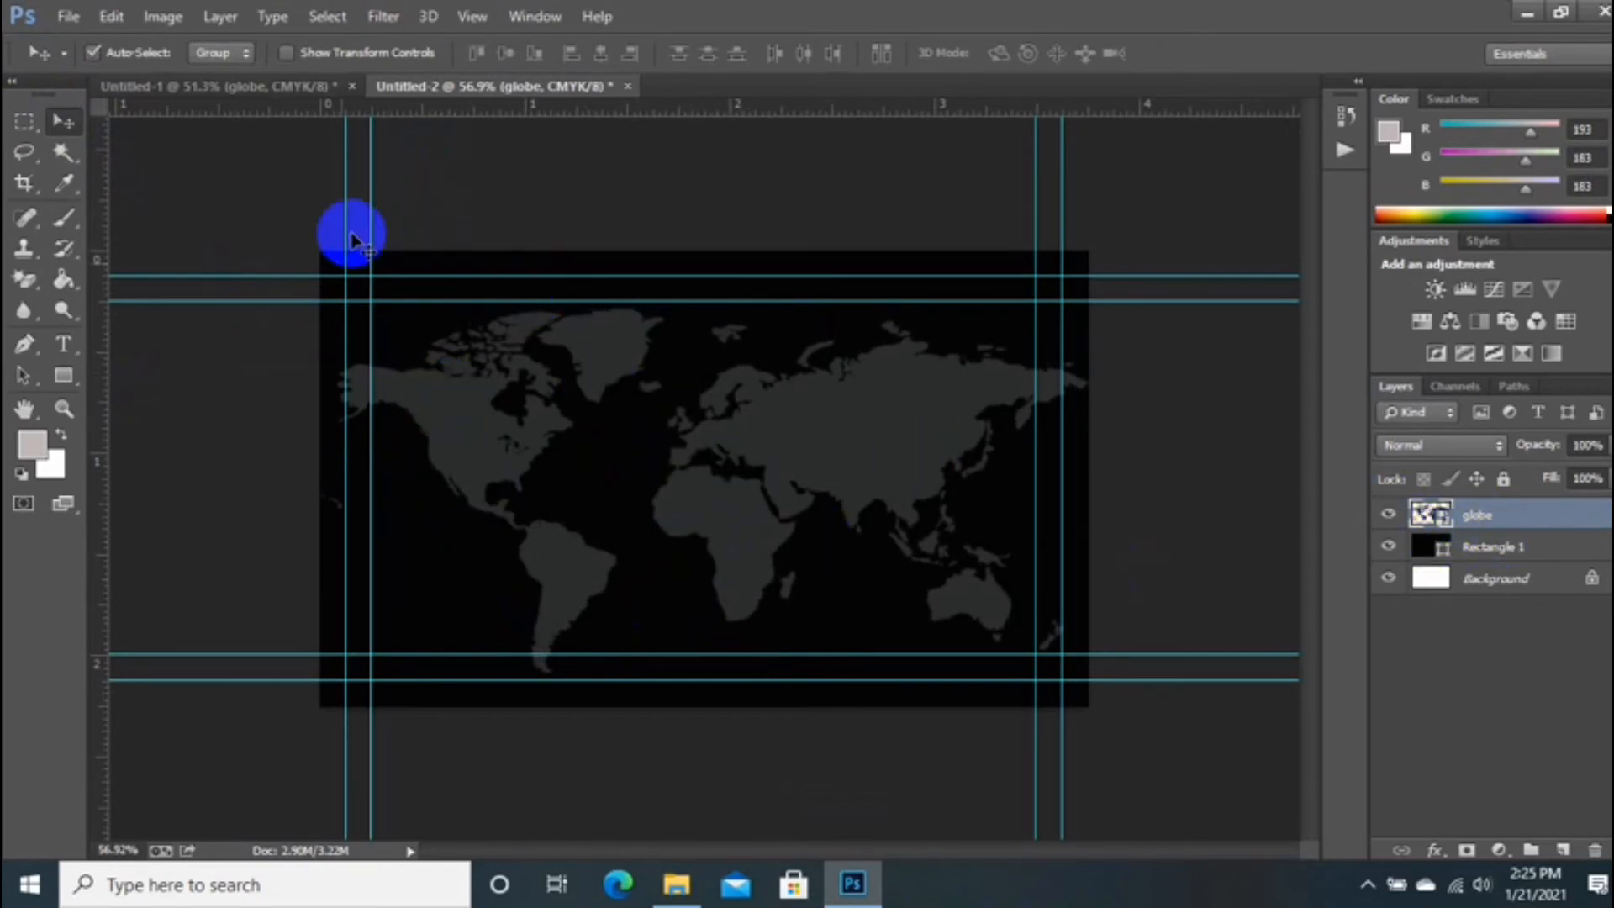
left_click(260, 85)
Step: Select the CREATIVE DESIGN title, logo circle and logo icon layers and group them
scroll(1514, 589, "up", 2)
scroll(1528, 586, "up", 5)
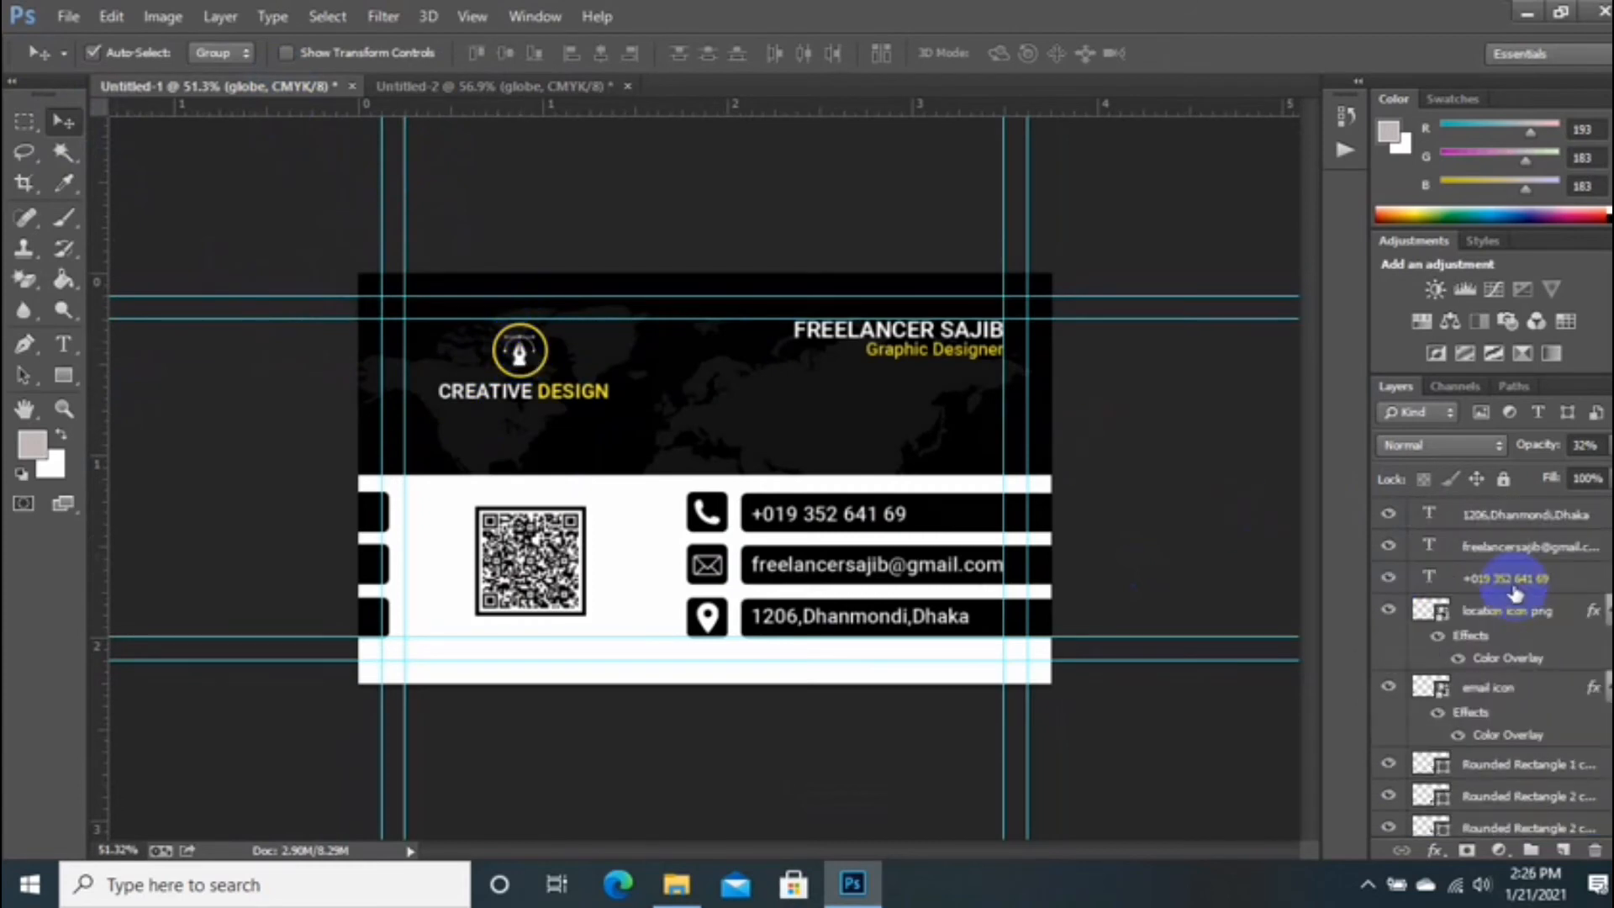
left_click(1504, 594)
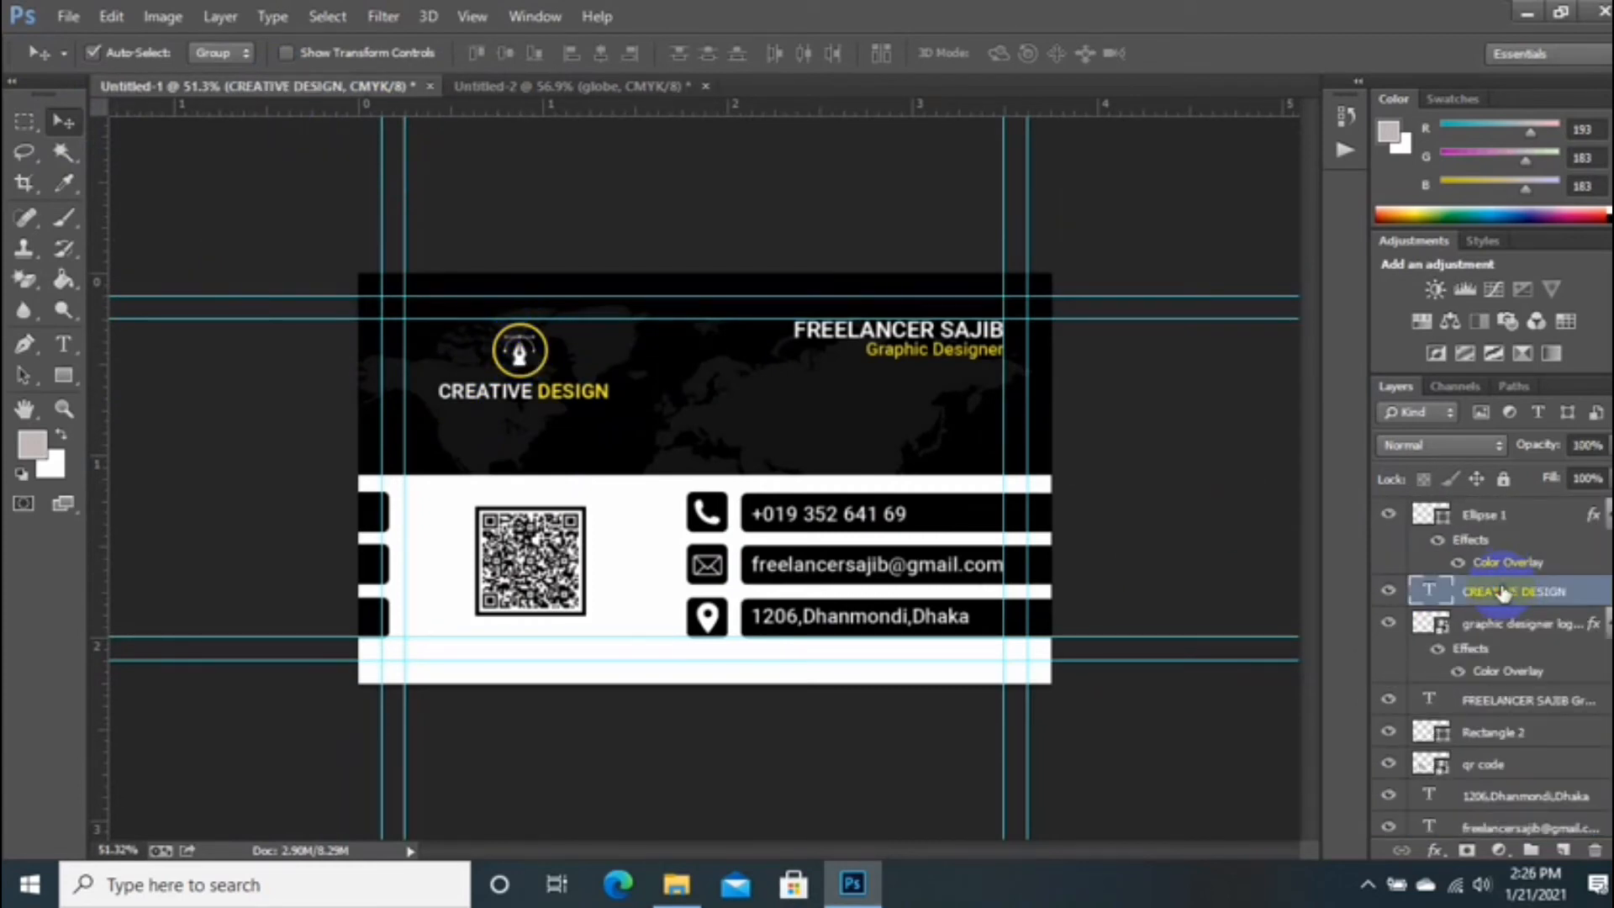
left_click(1469, 523, "ctrl")
left_click(1536, 629, "ctrl")
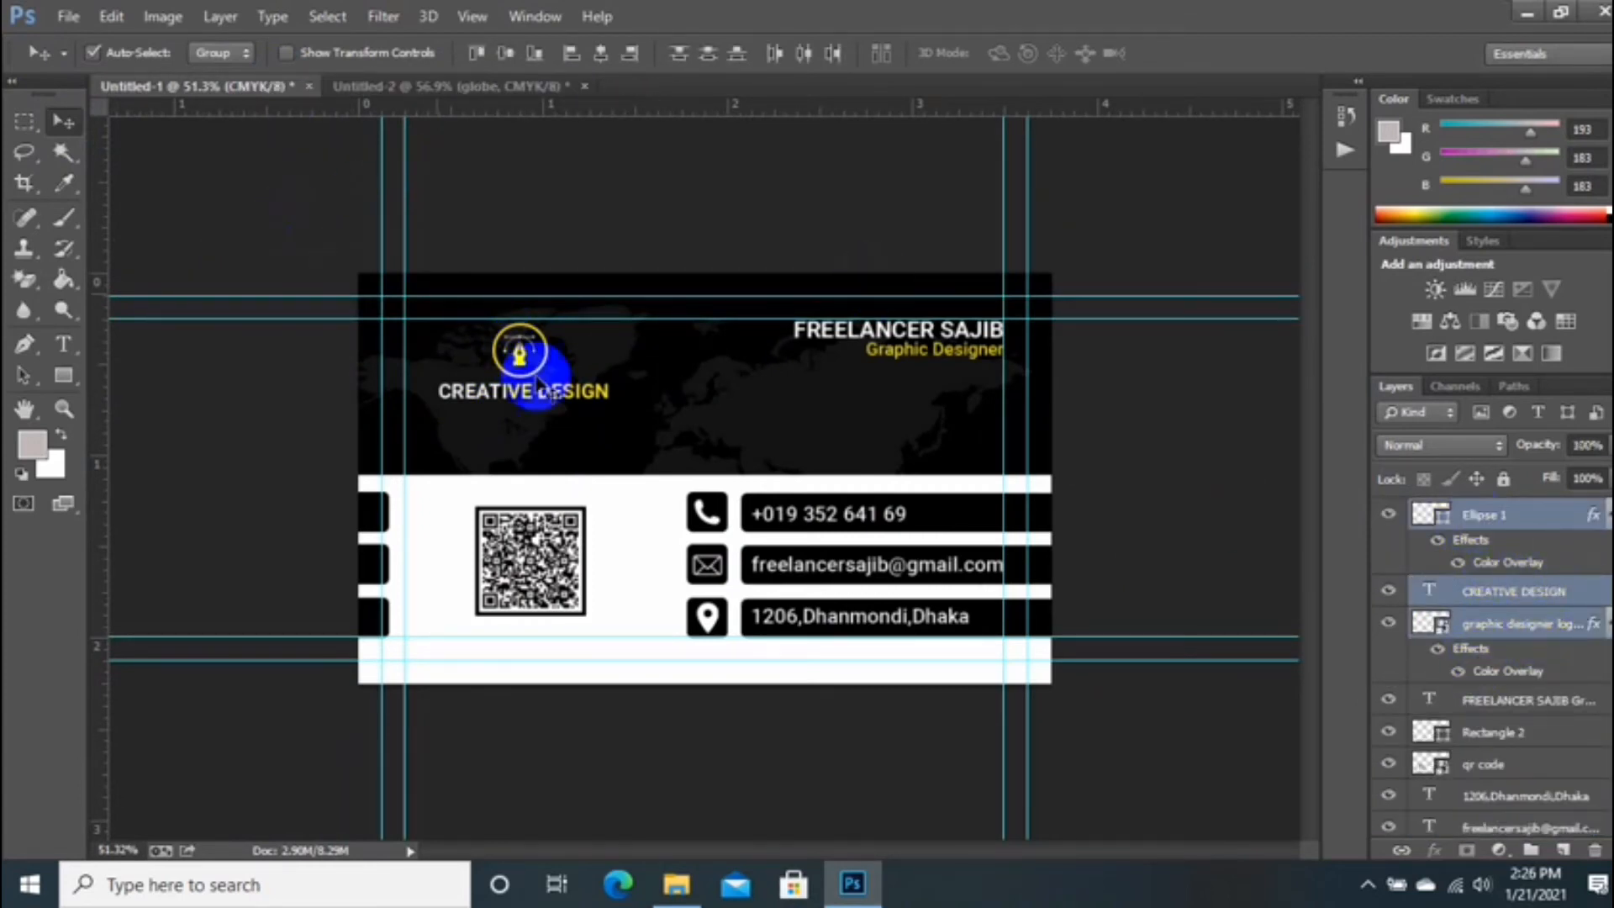
left_click_drag(505, 371, 504, 307)
key("ctrl+z")
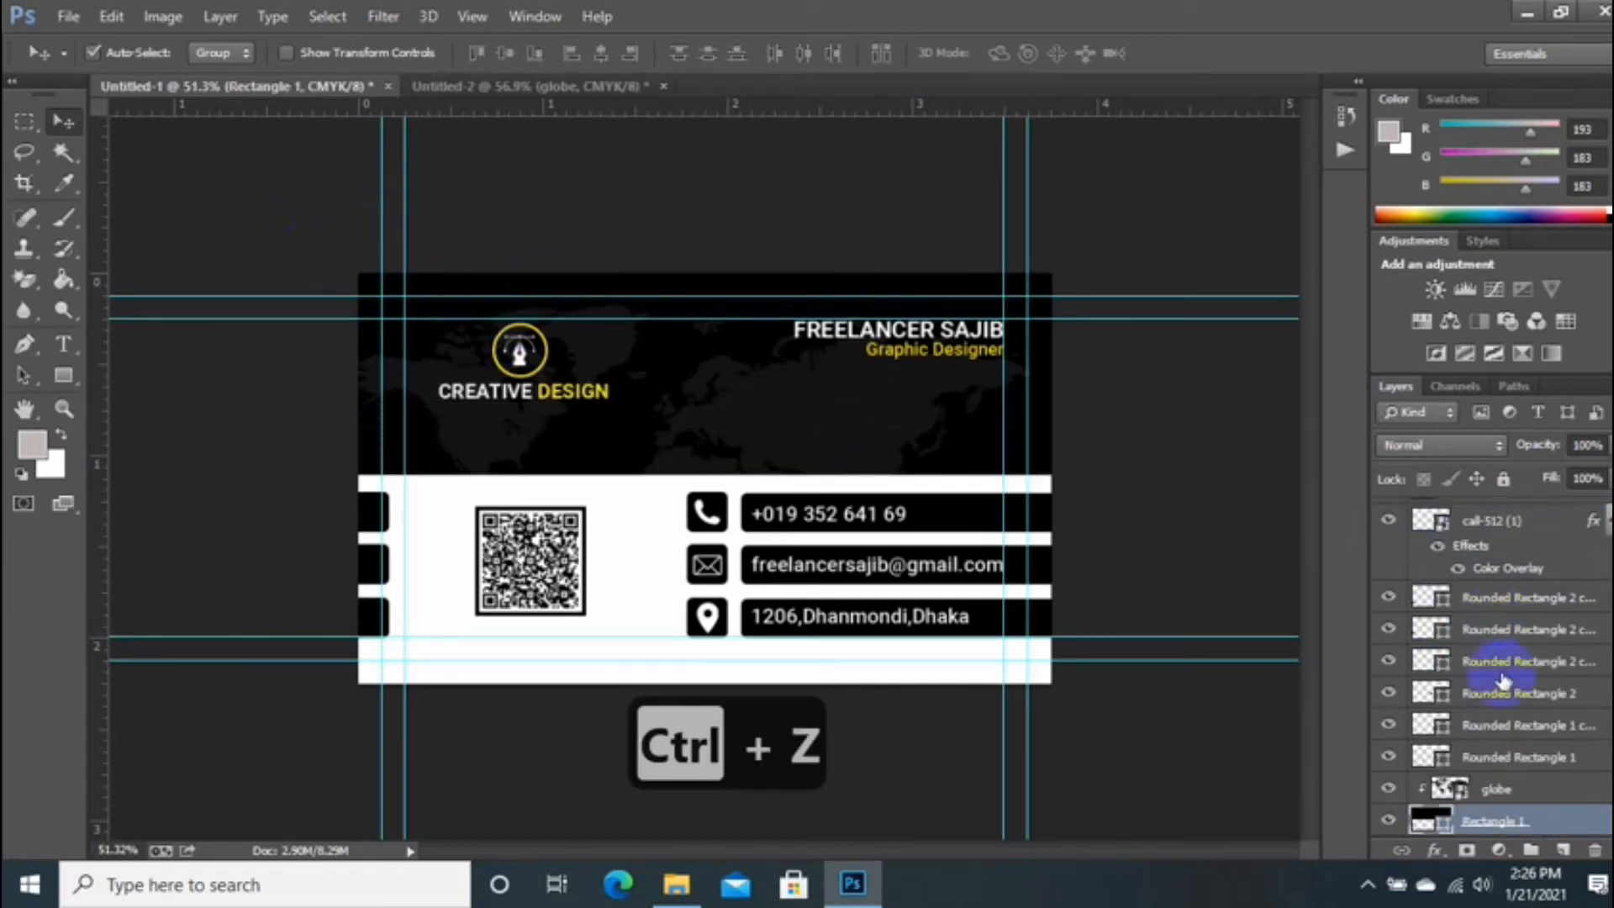
scroll(1503, 681, "up", 5)
left_click(1501, 594)
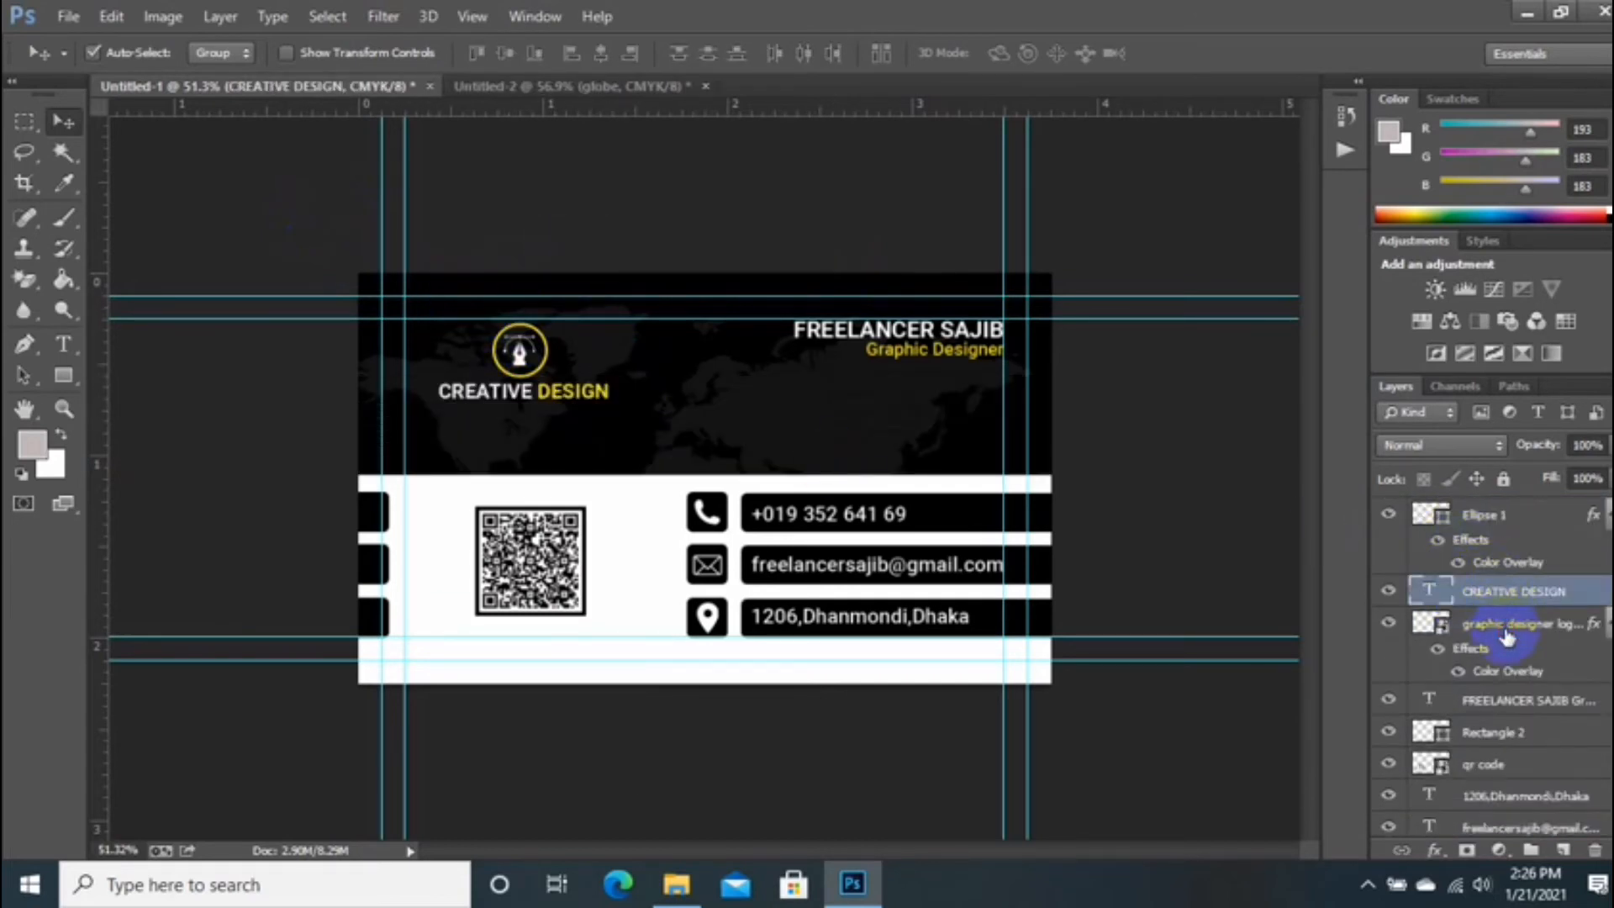
left_click(1505, 635, "ctrl")
left_click(1507, 516, "ctrl")
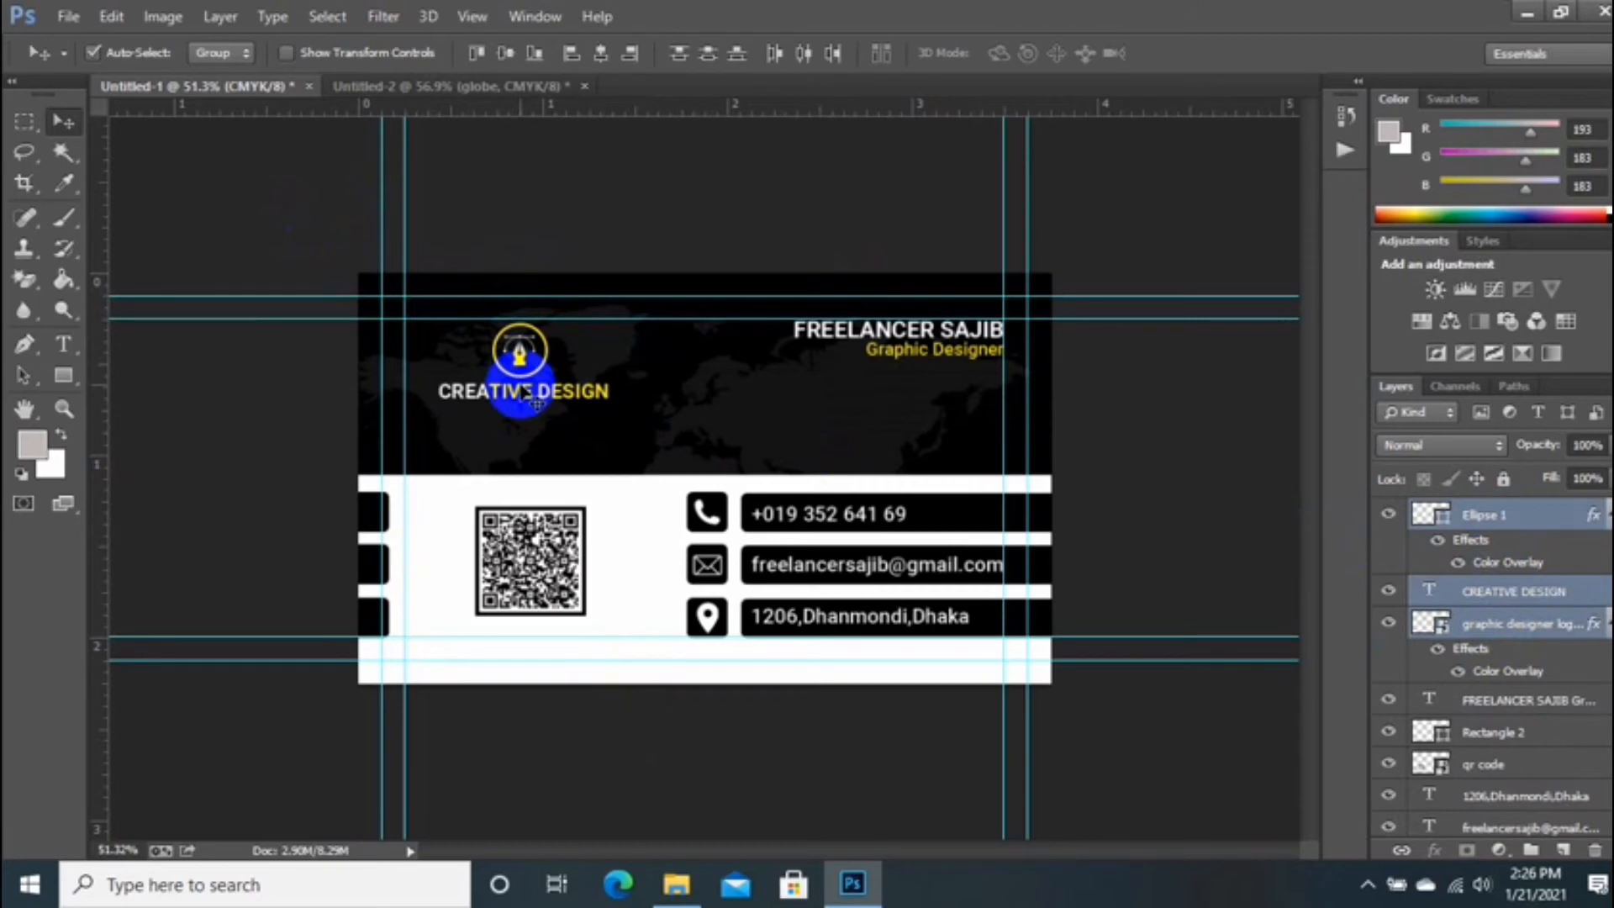
key("ctrl+g")
Step: Drag the logo and title group from the front card onto the back side
left_click_drag(523, 387, 507, 333)
key("ctrl+z")
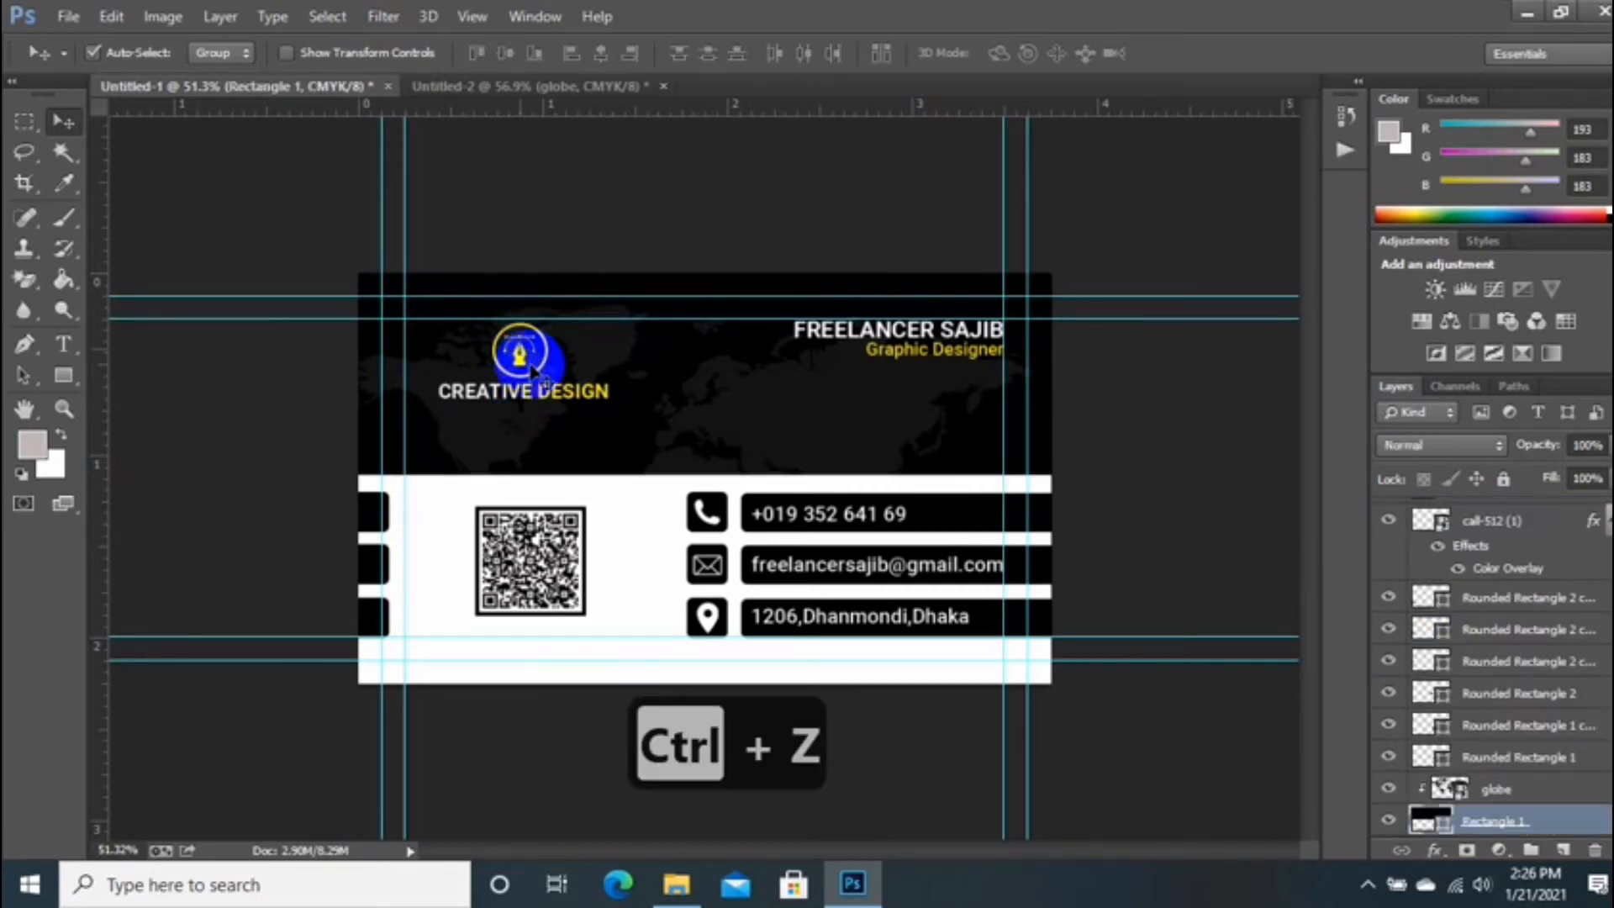
scroll(1491, 619, "up", 5)
scroll(1486, 620, "up", 3)
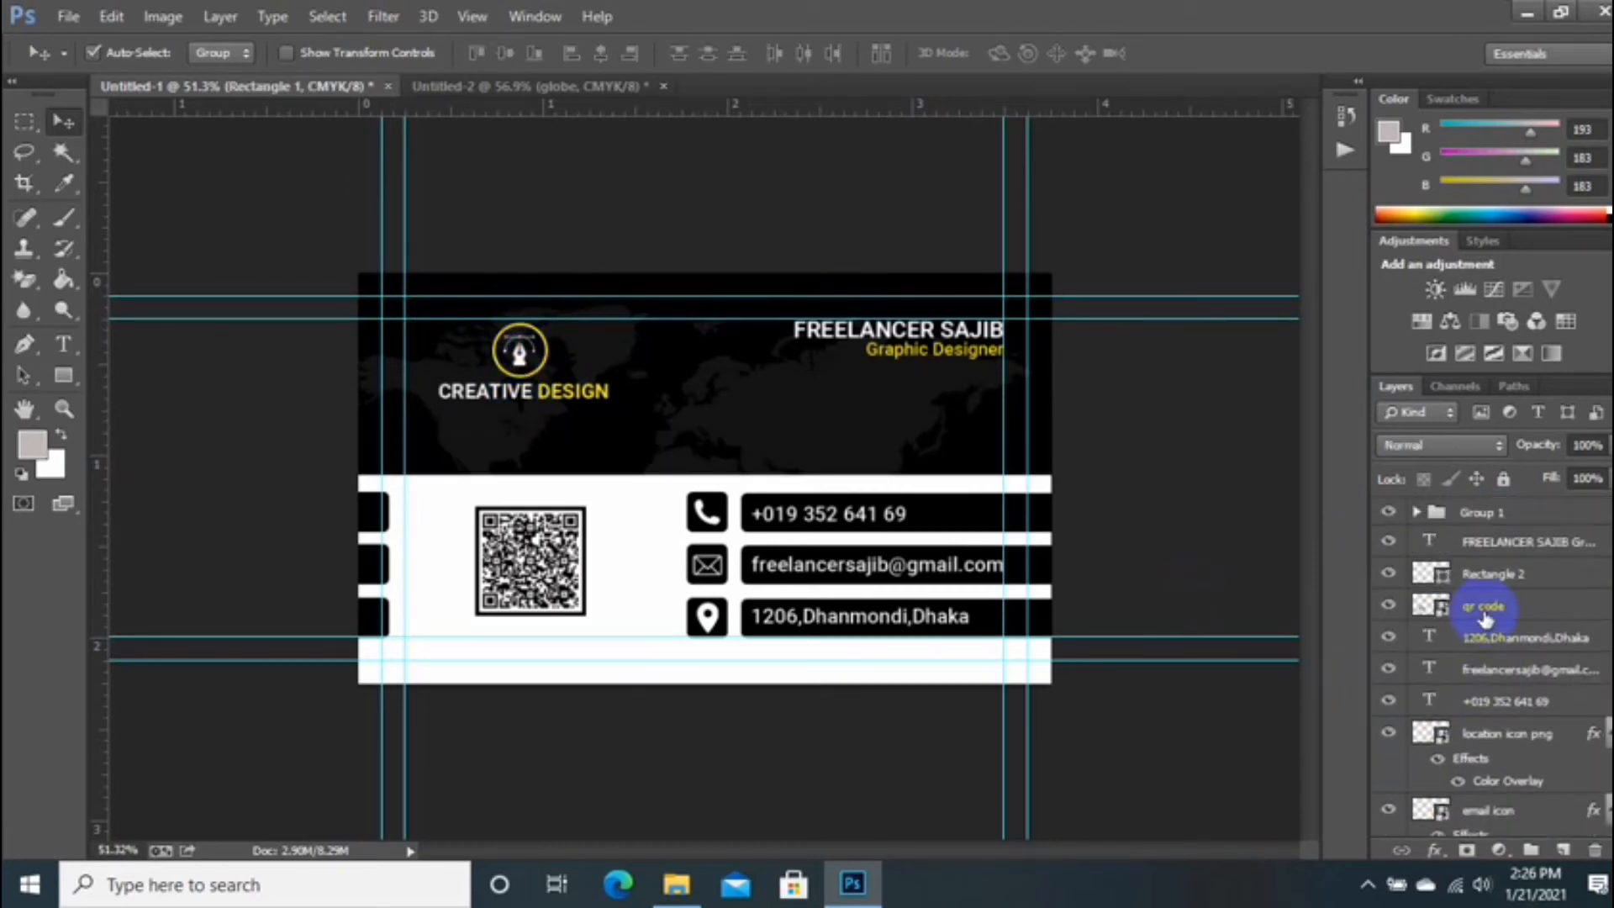
left_click(1469, 521)
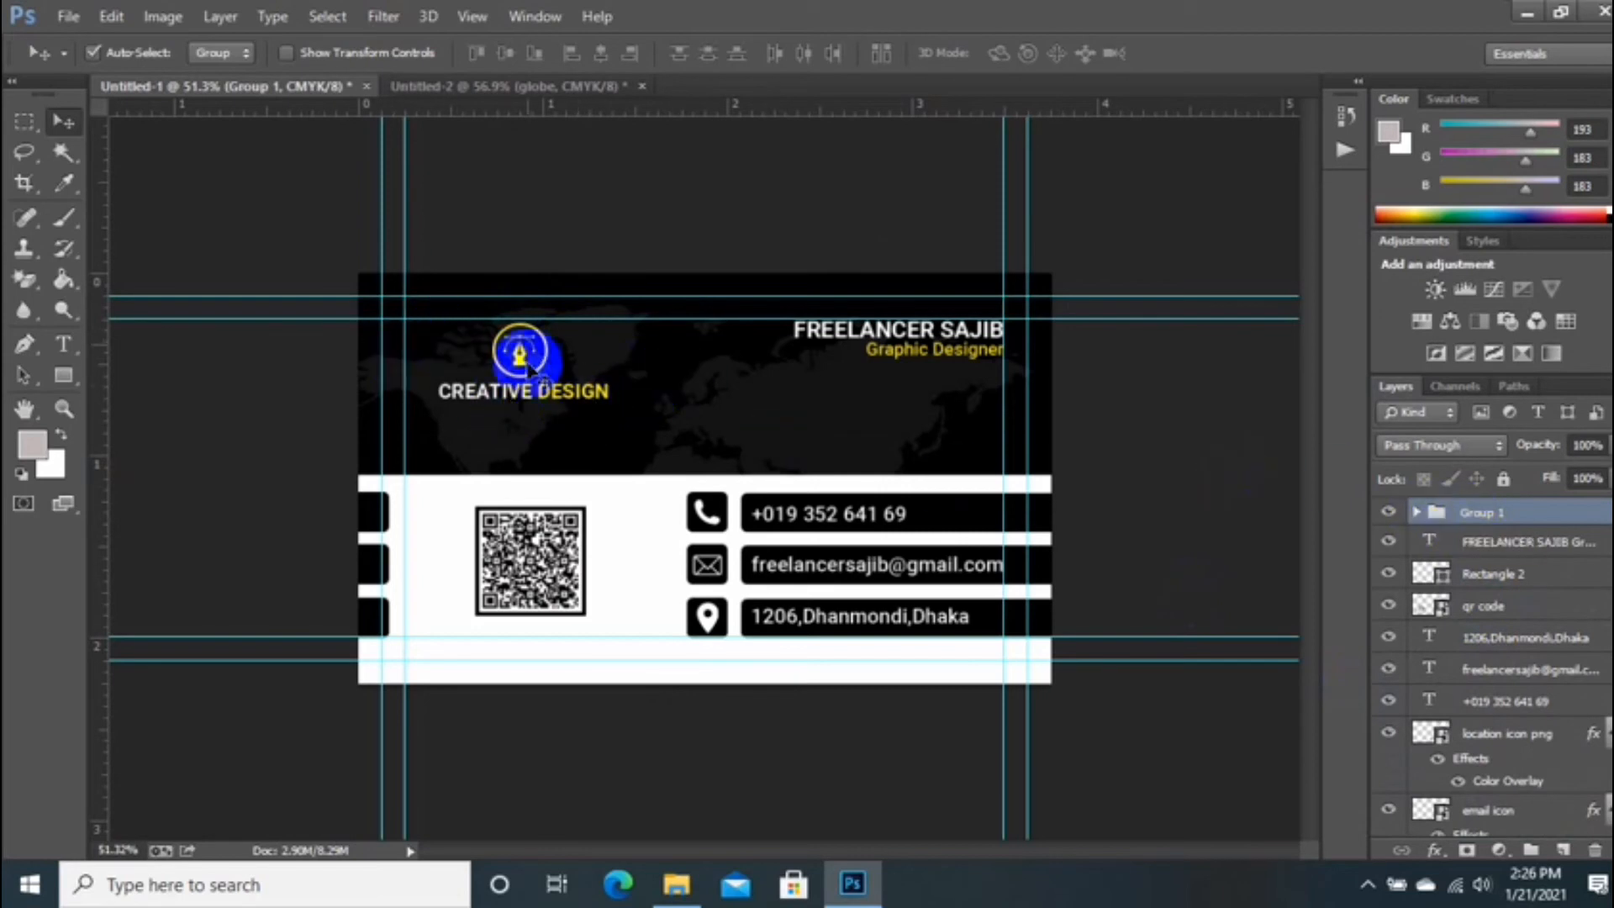
left_click_drag(504, 368, 670, 522)
Step: Scale the logo group up to about 174% and centre it over the map
key("ctrl+y")
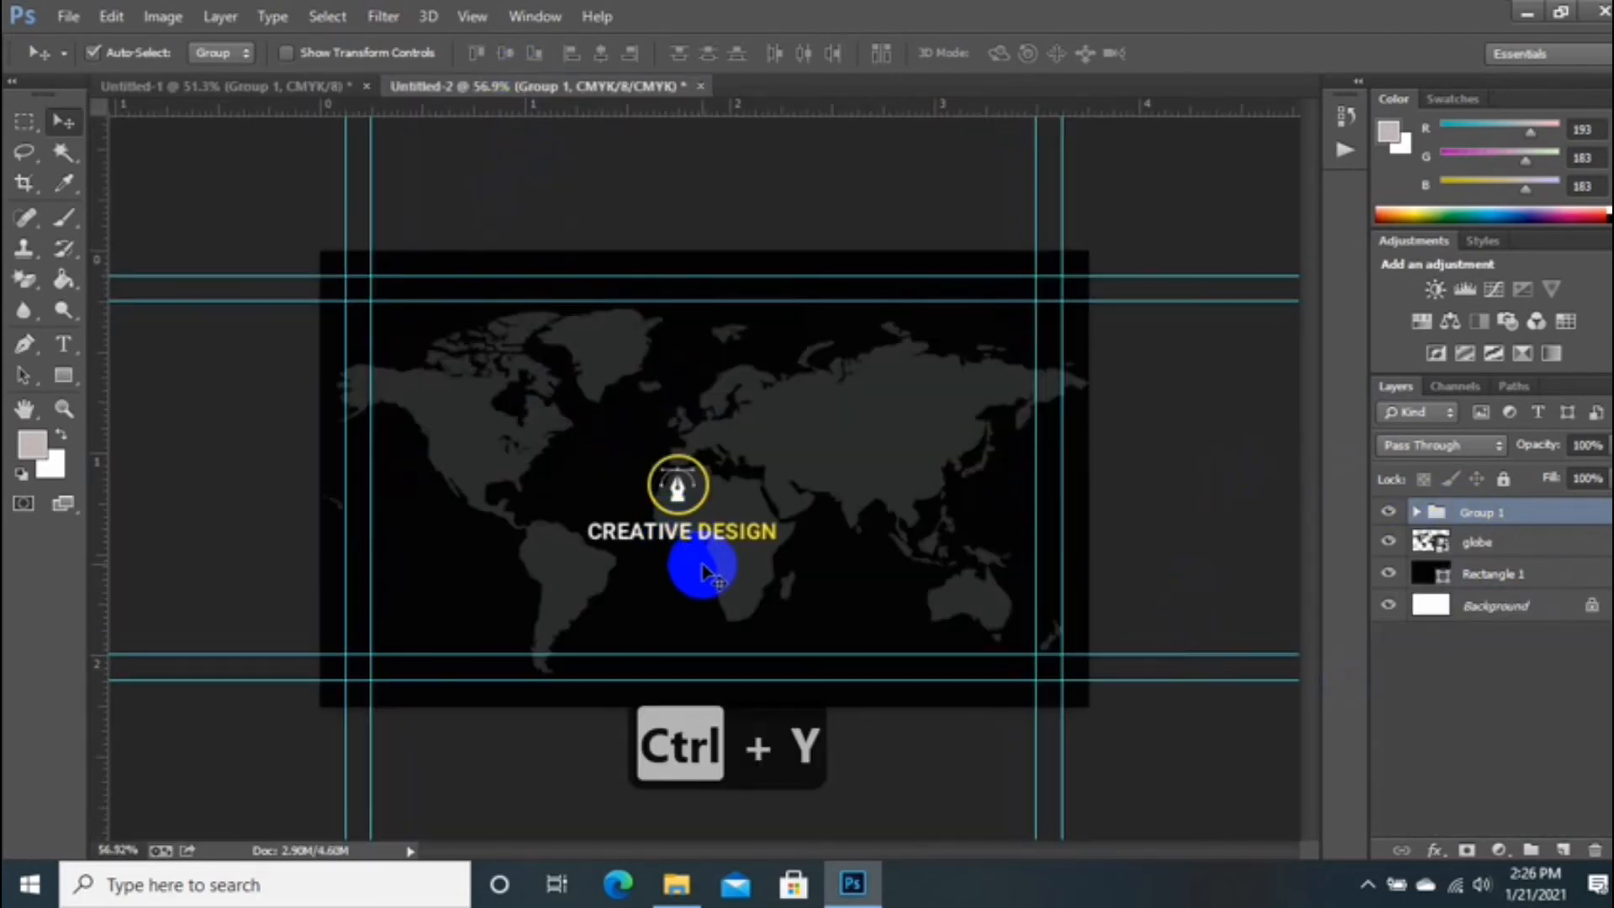
key("ctrl+t")
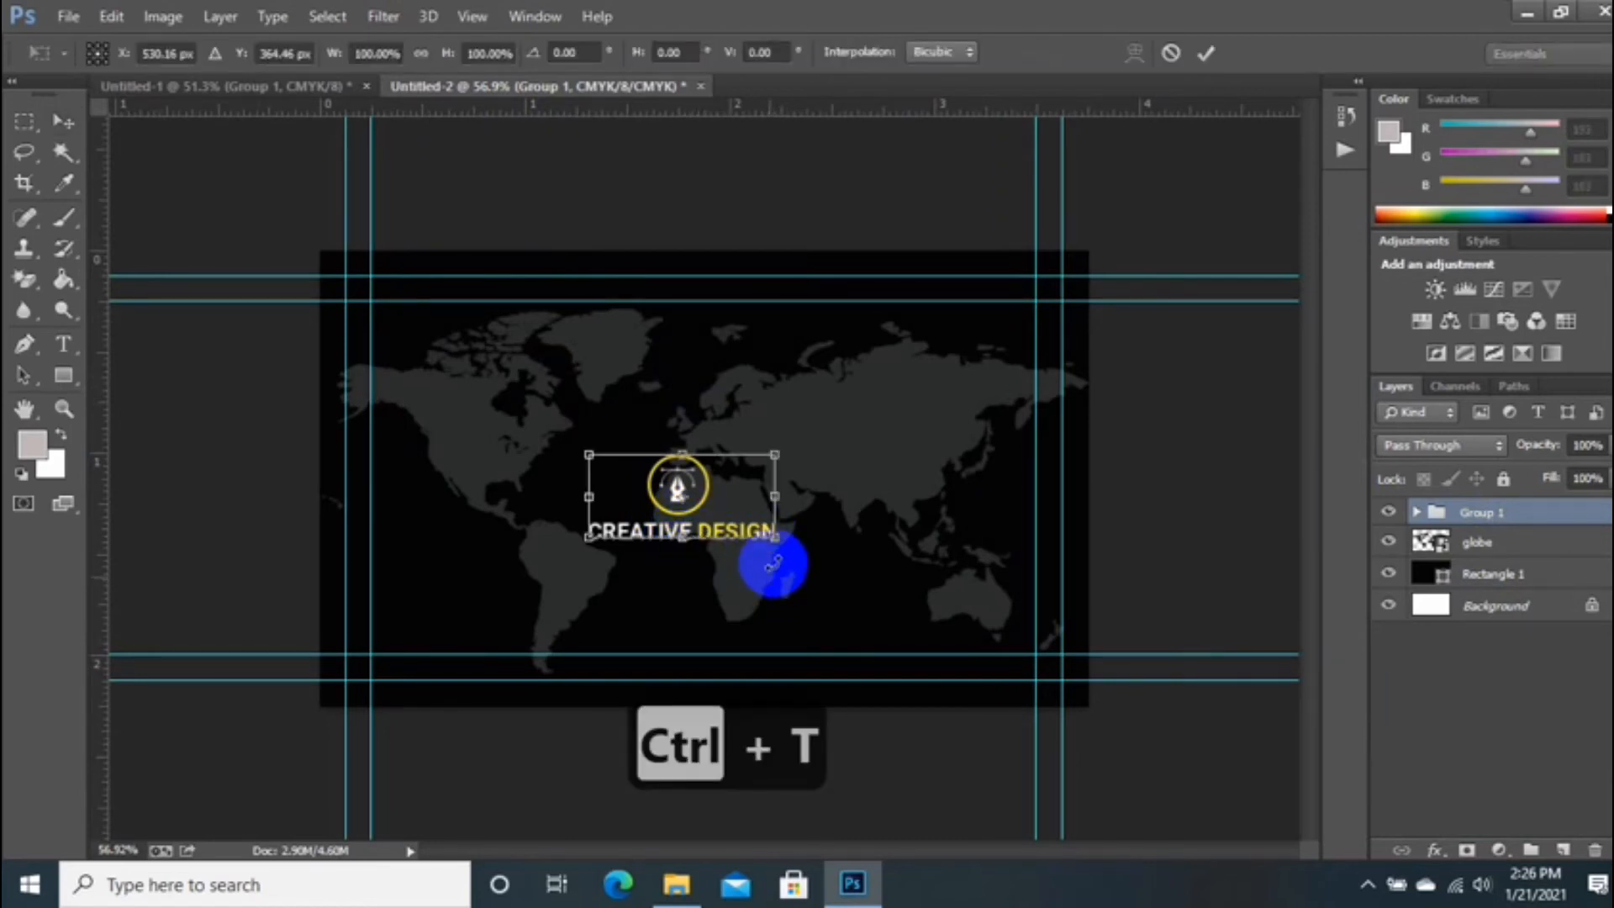
left_click_drag(777, 538, 842, 564)
left_click_drag(759, 508, 761, 488)
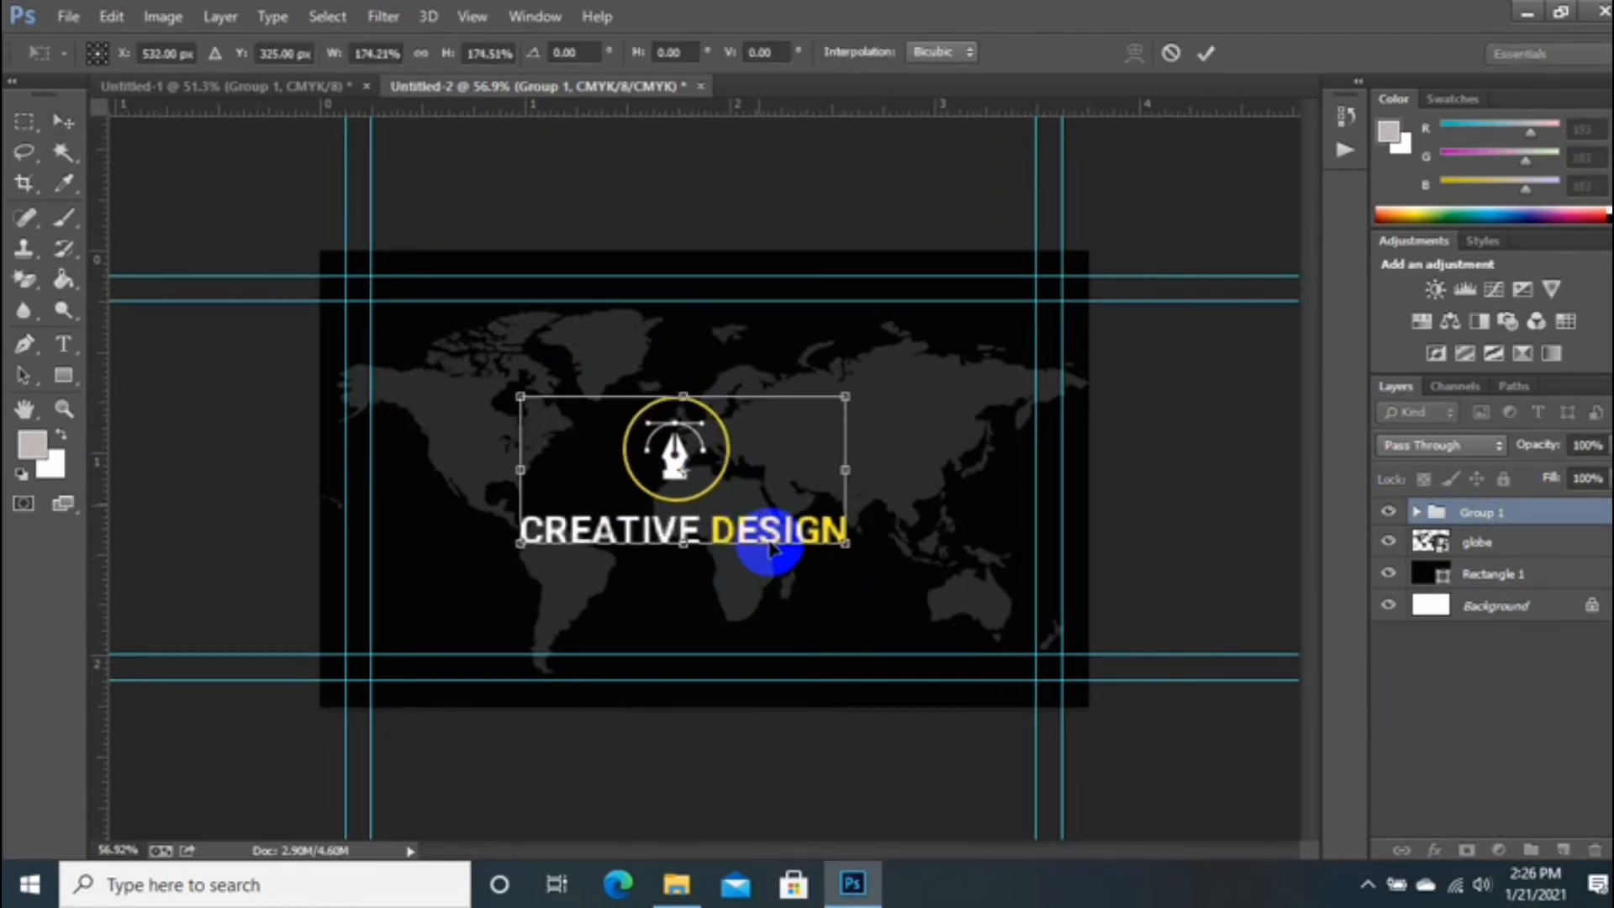
key("Return")
scroll(606, 577, "down", 3)
scroll(643, 575, "up", 3)
scroll(643, 574, "up", 2)
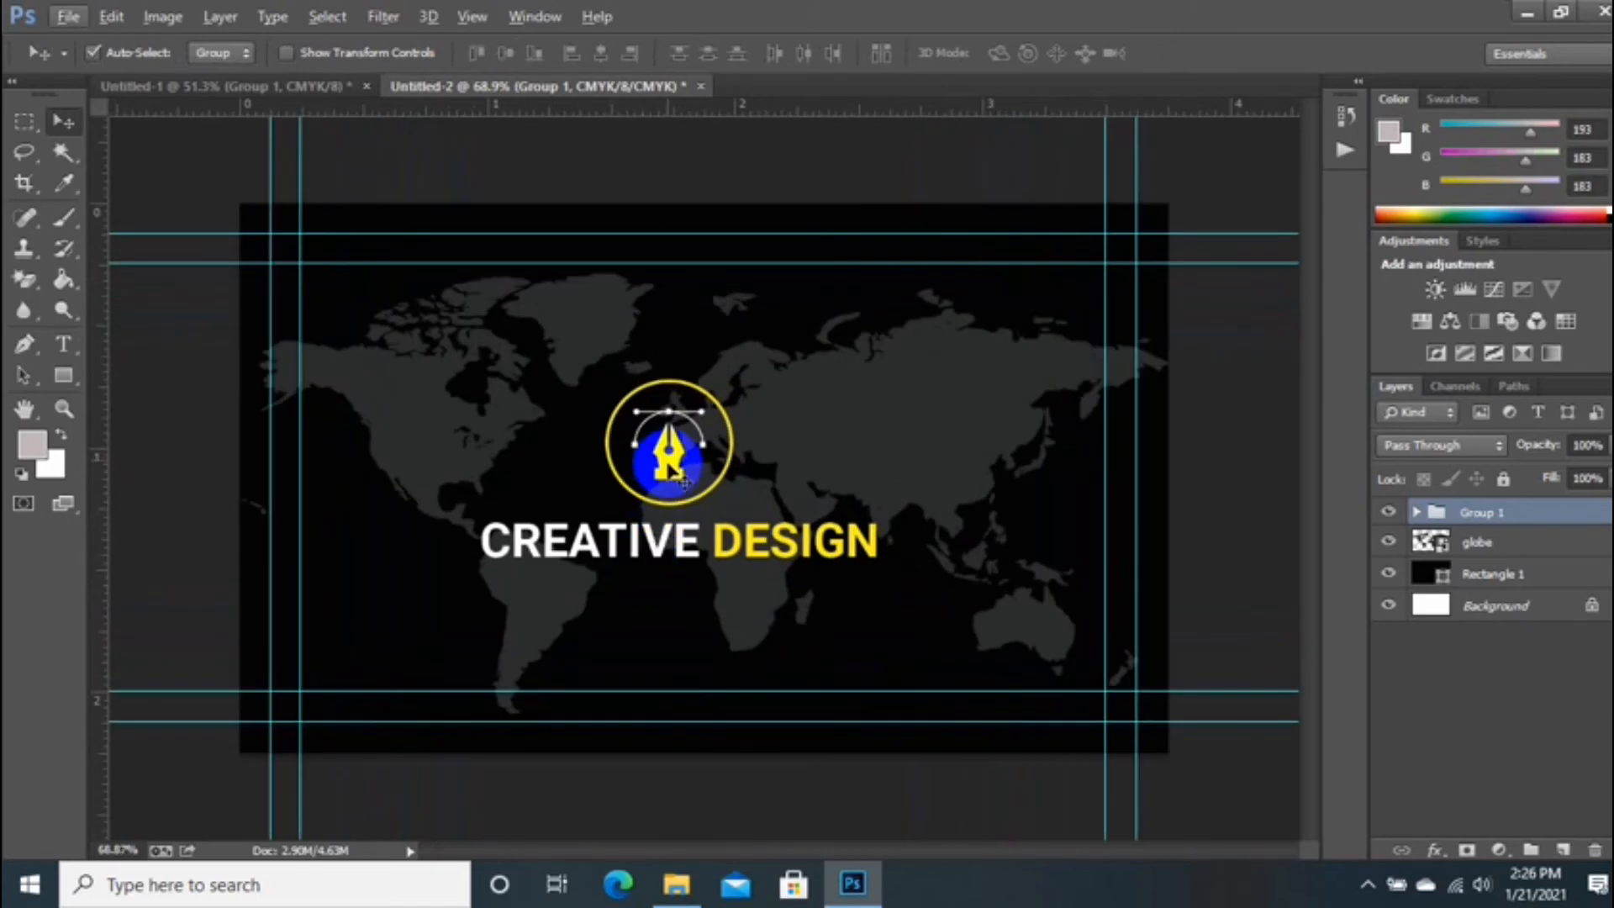
left_click_drag(666, 453, 677, 443)
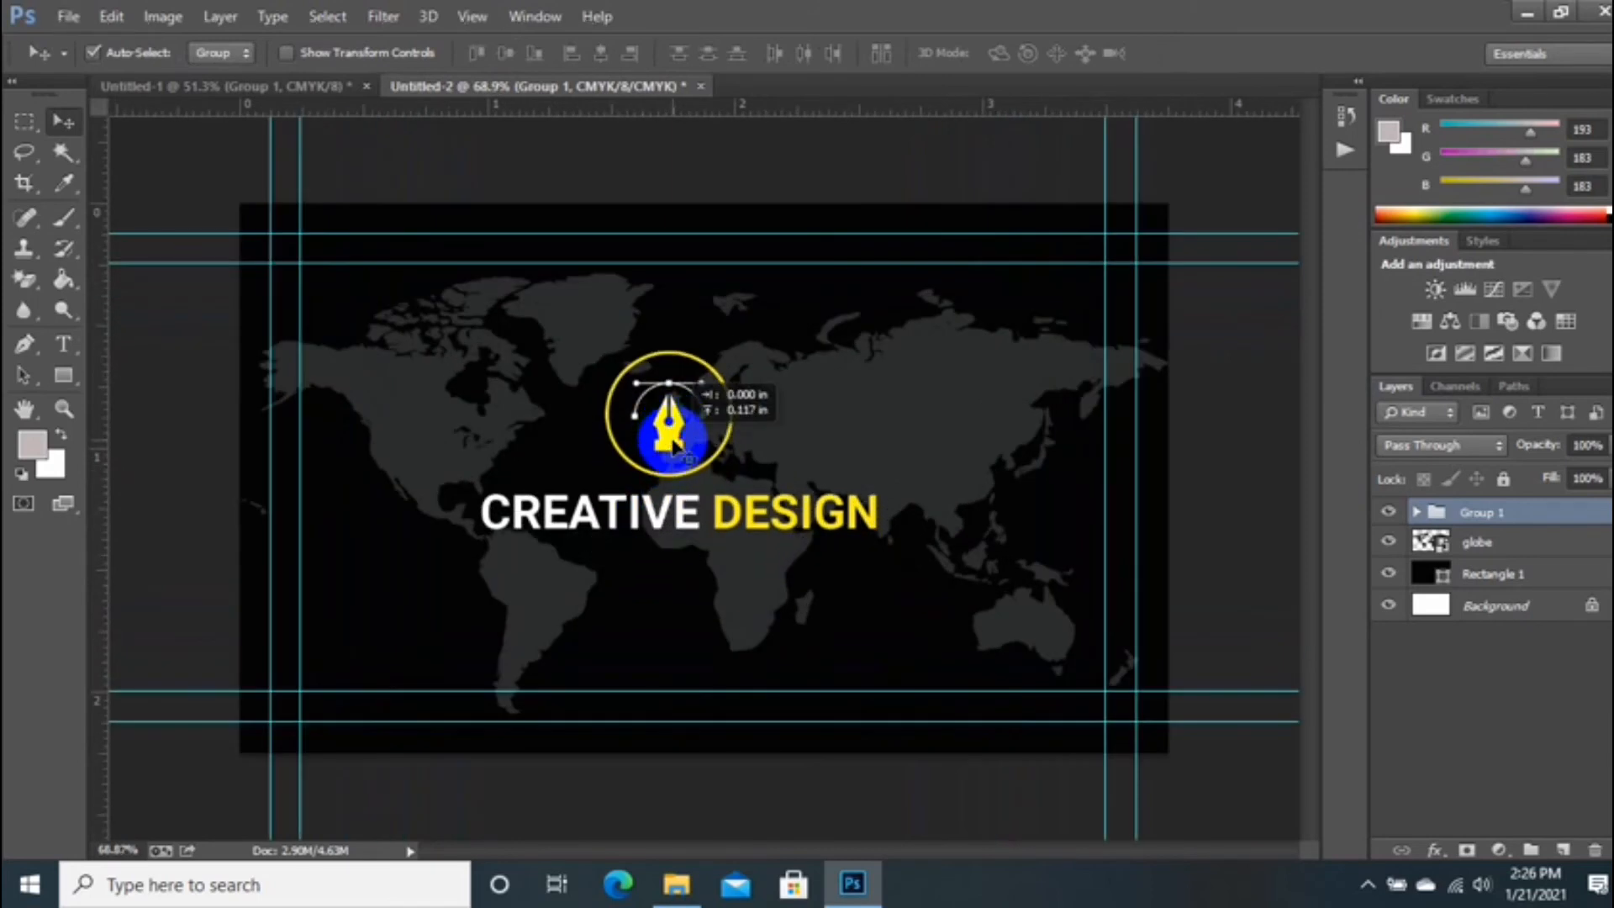
Step: Fade the world map layer to 25% opacity and start a text line near the lower left
left_click(751, 593)
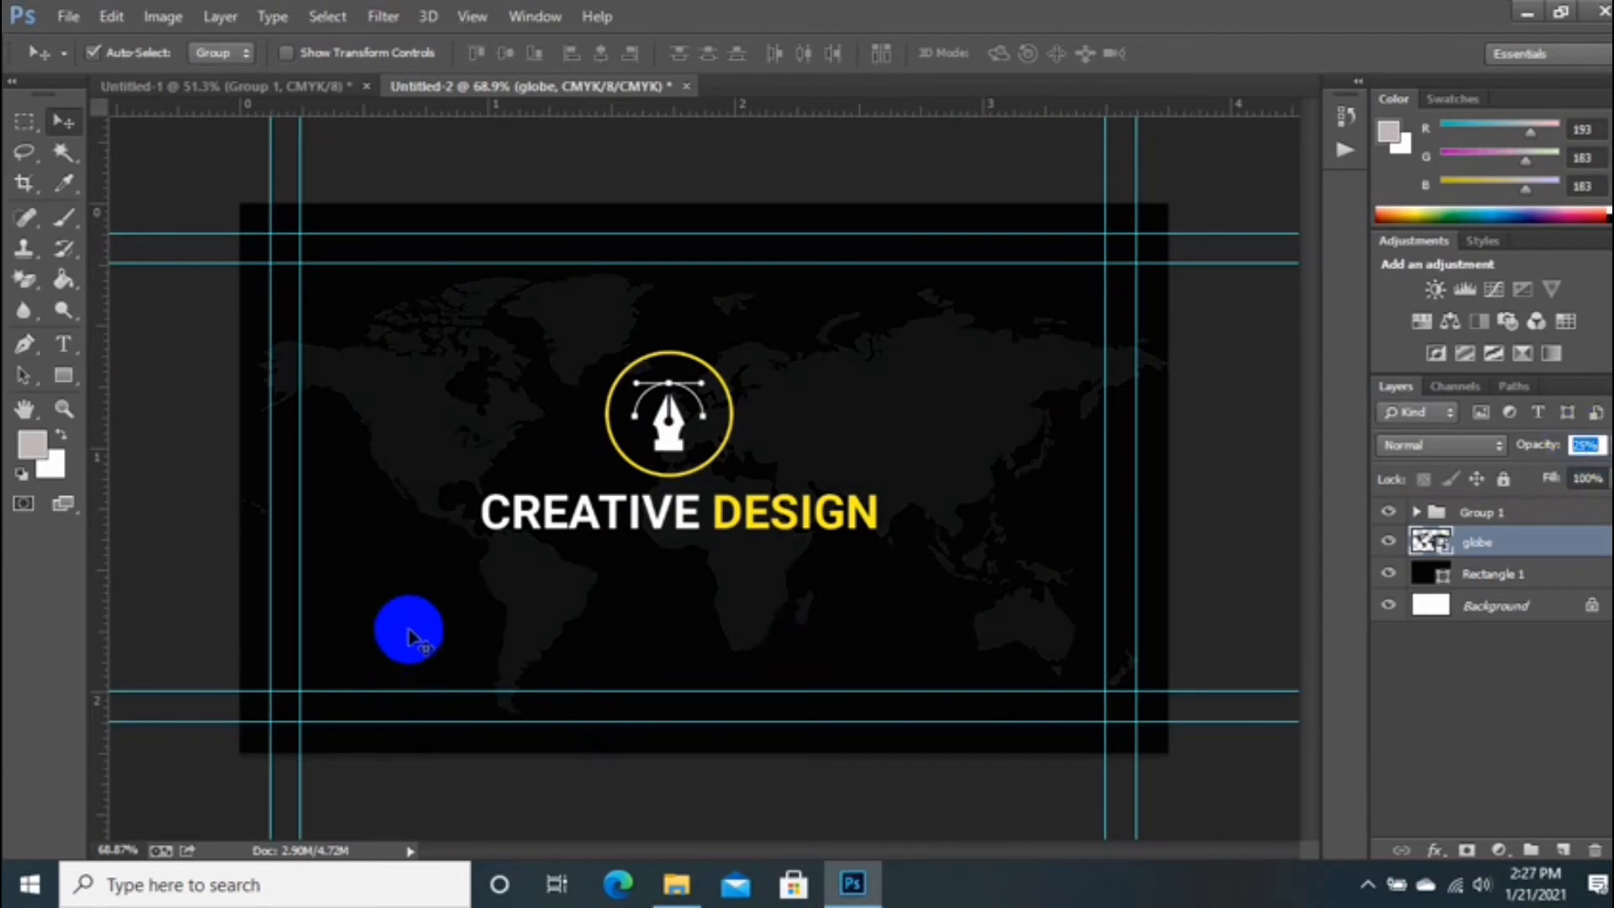
left_click(64, 344)
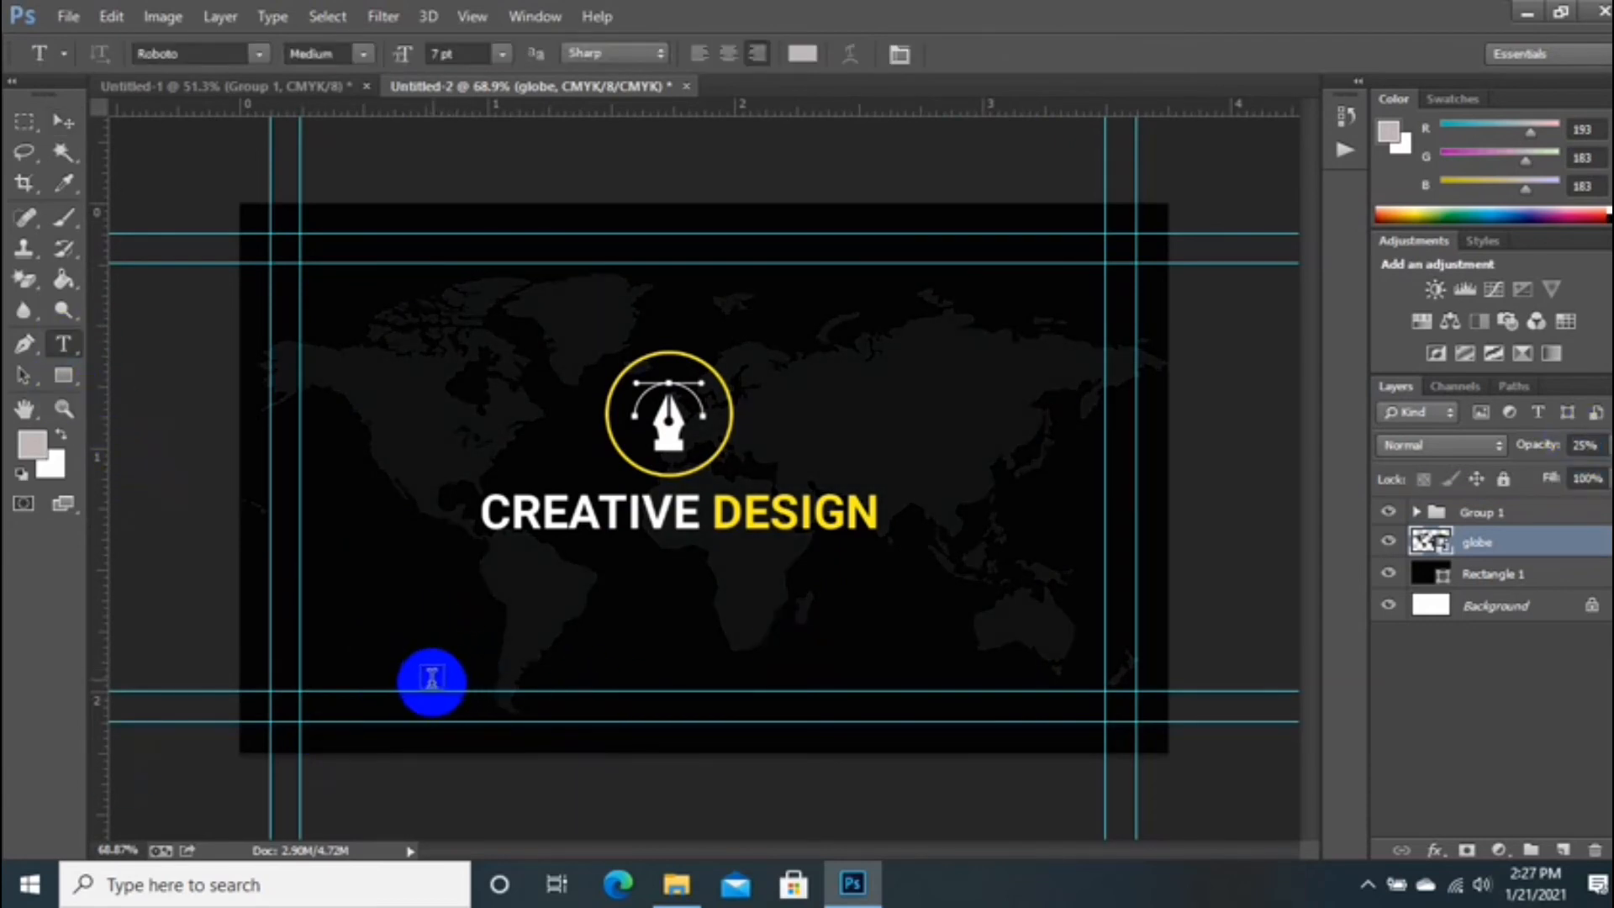
left_click(432, 681)
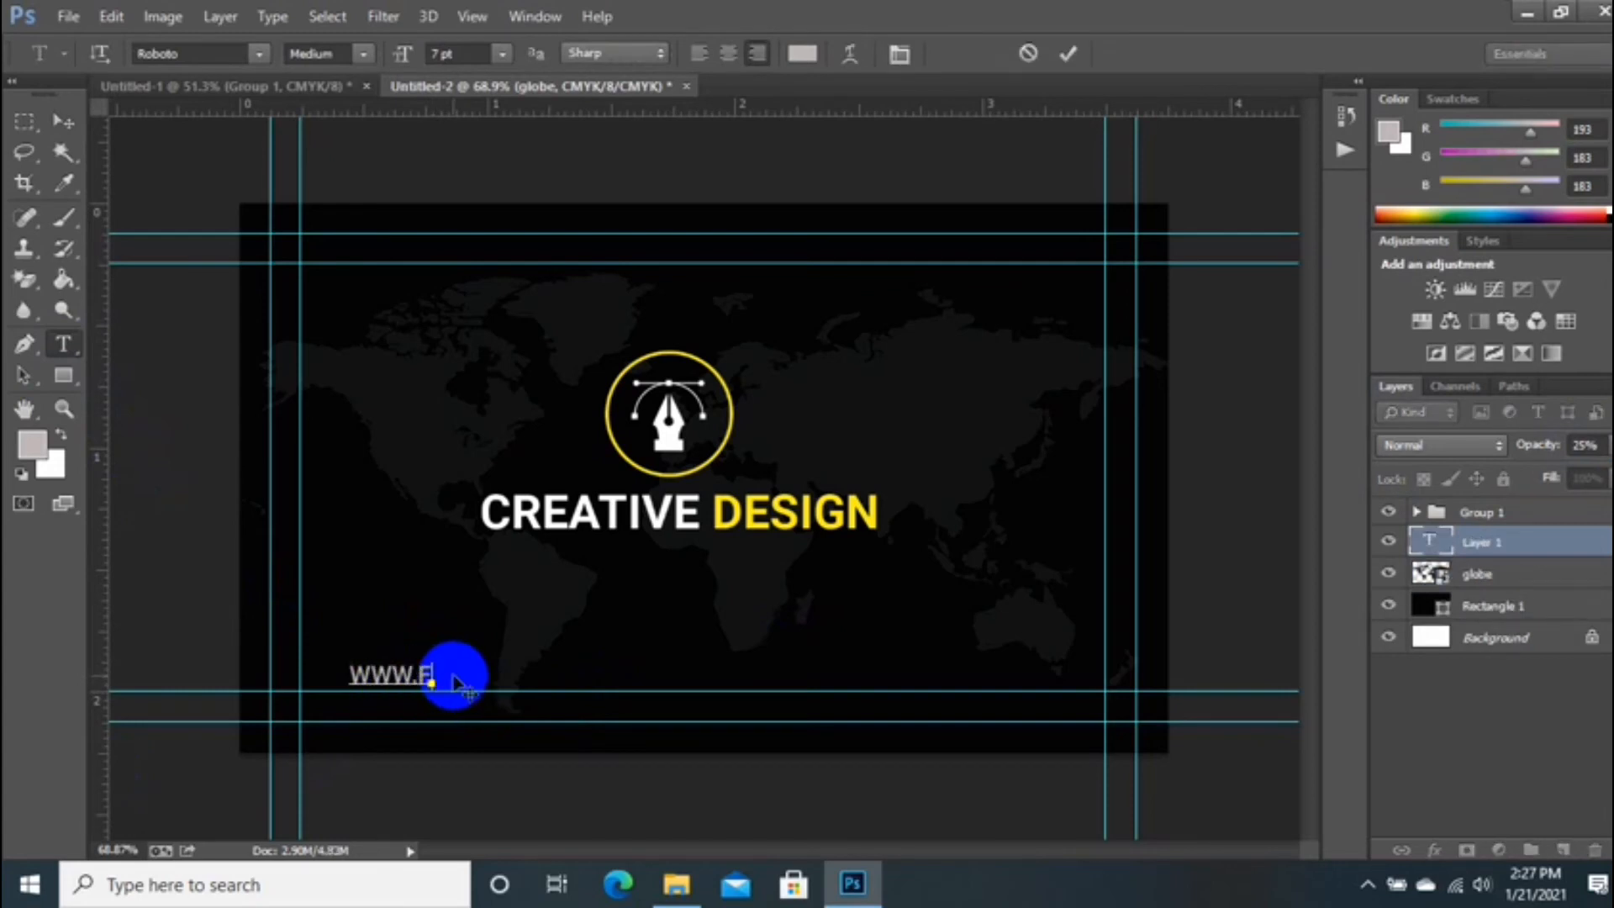
Step: Bring up the Character panel, dismiss the invalid leading error, and keep leading at 7 pt
left_click(897, 55)
left_click(502, 446)
left_click(458, 443)
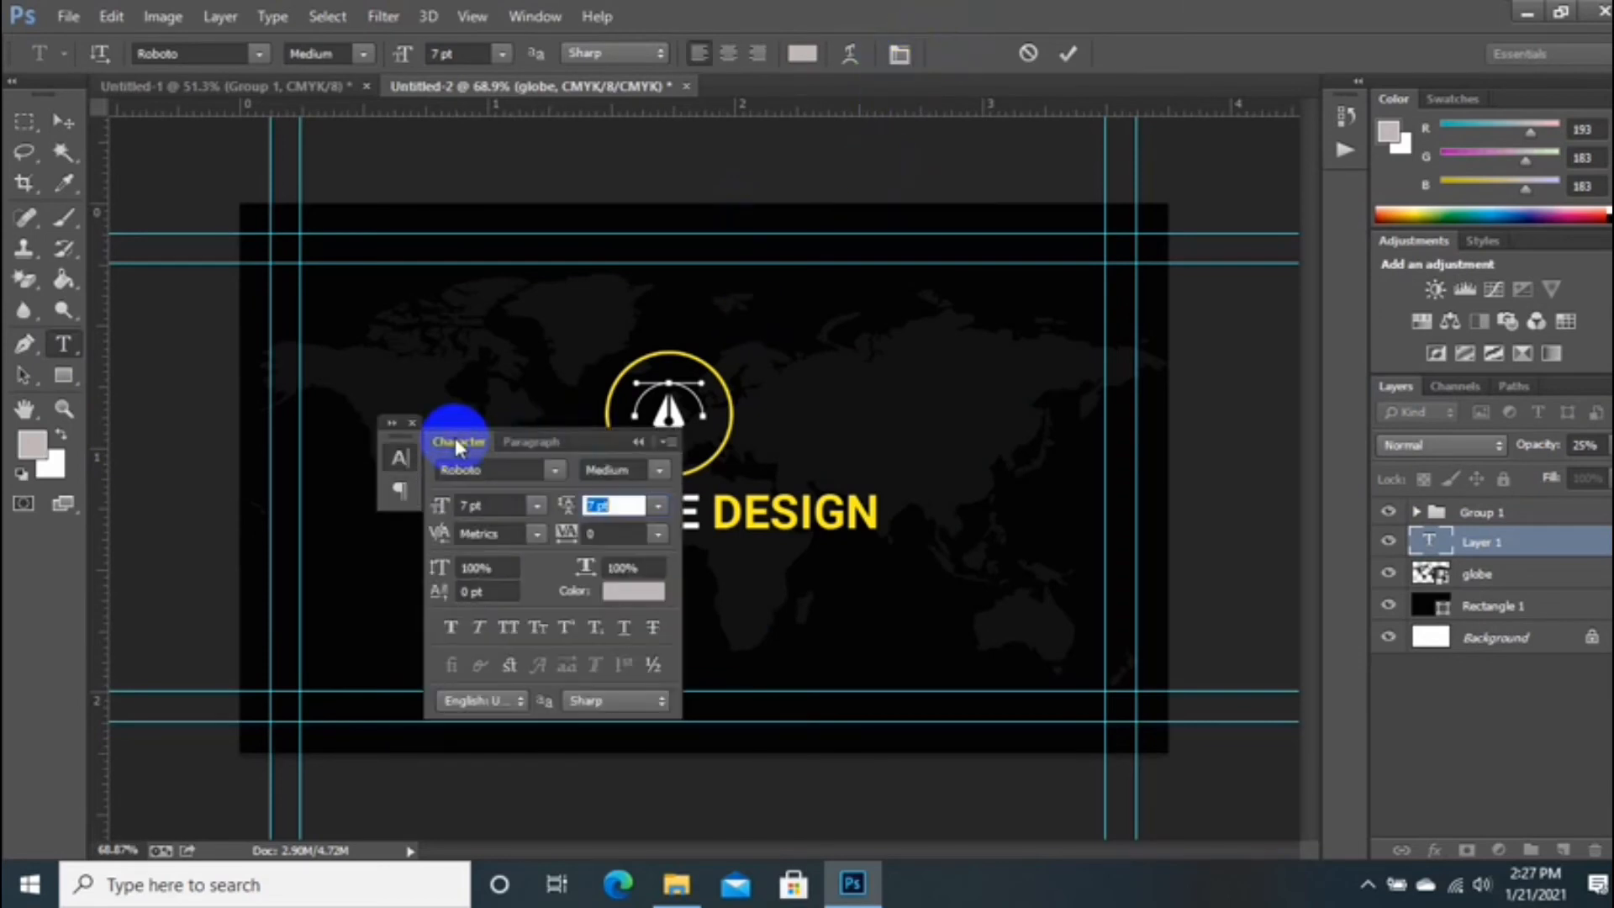
left_click_drag(611, 435, 935, 282)
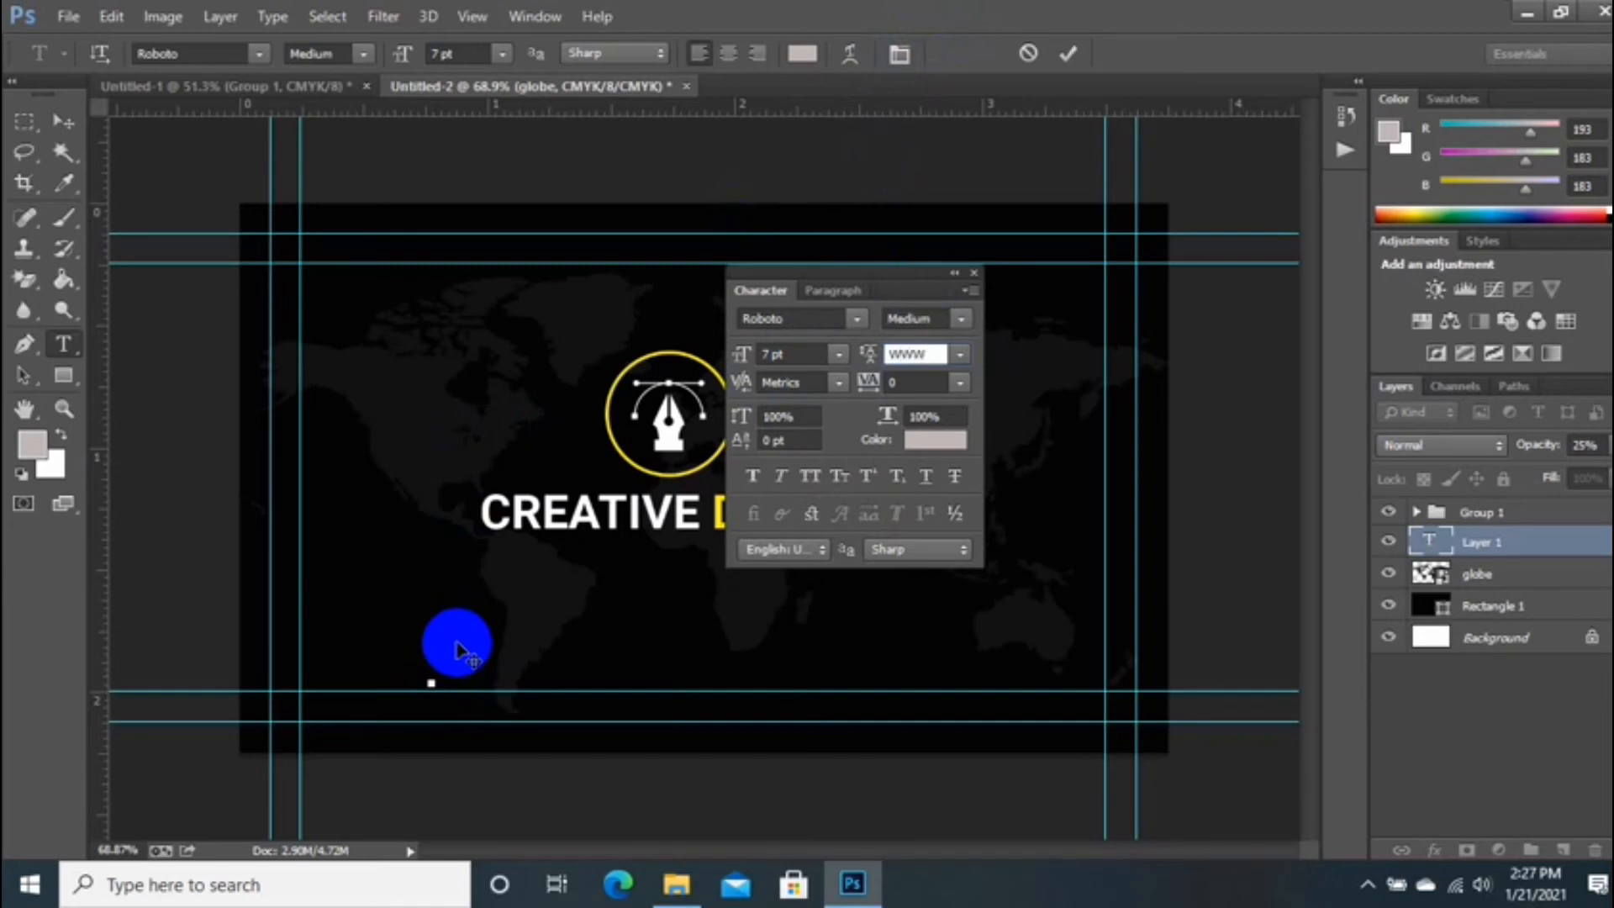
key("Return")
key("Return")
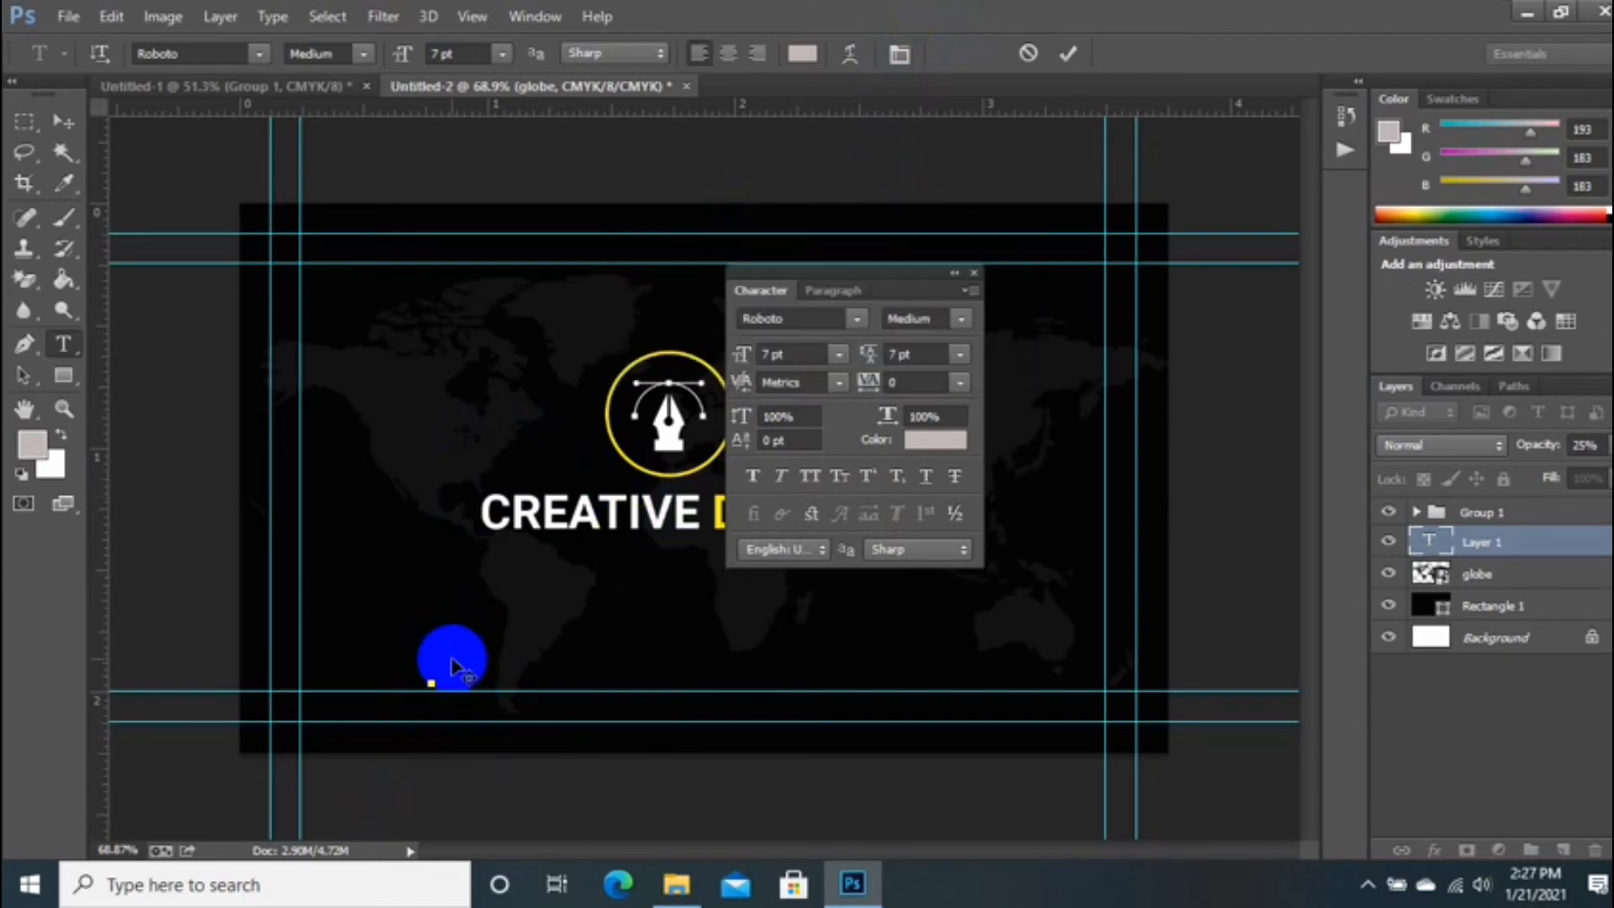
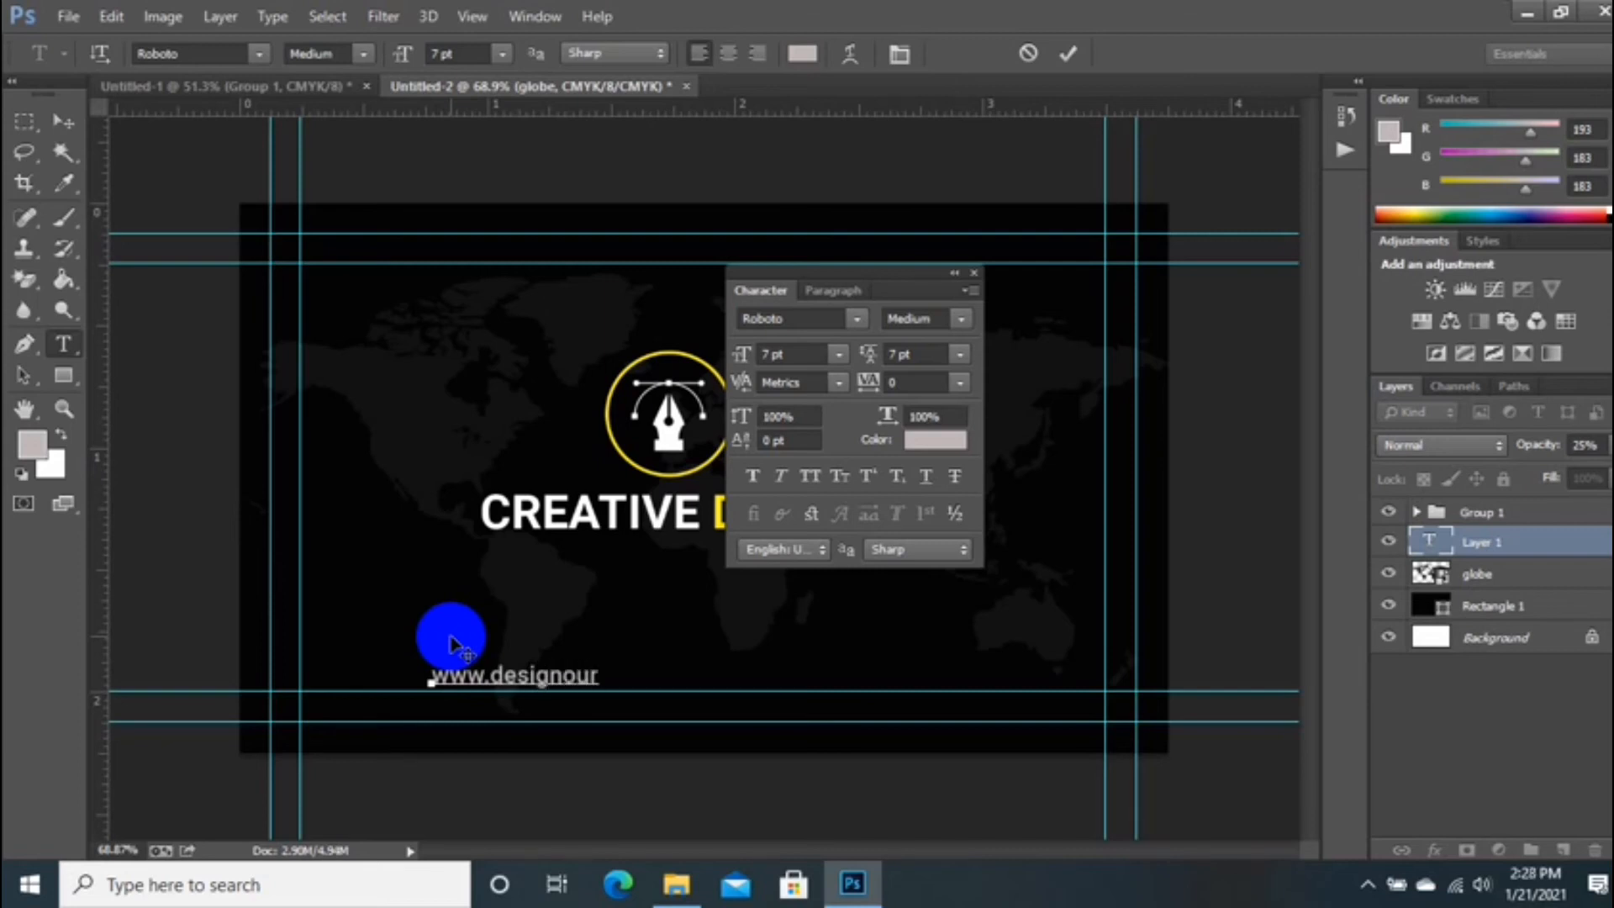
left_click_drag(566, 706, 655, 620)
left_click_drag(915, 271, 1135, 231)
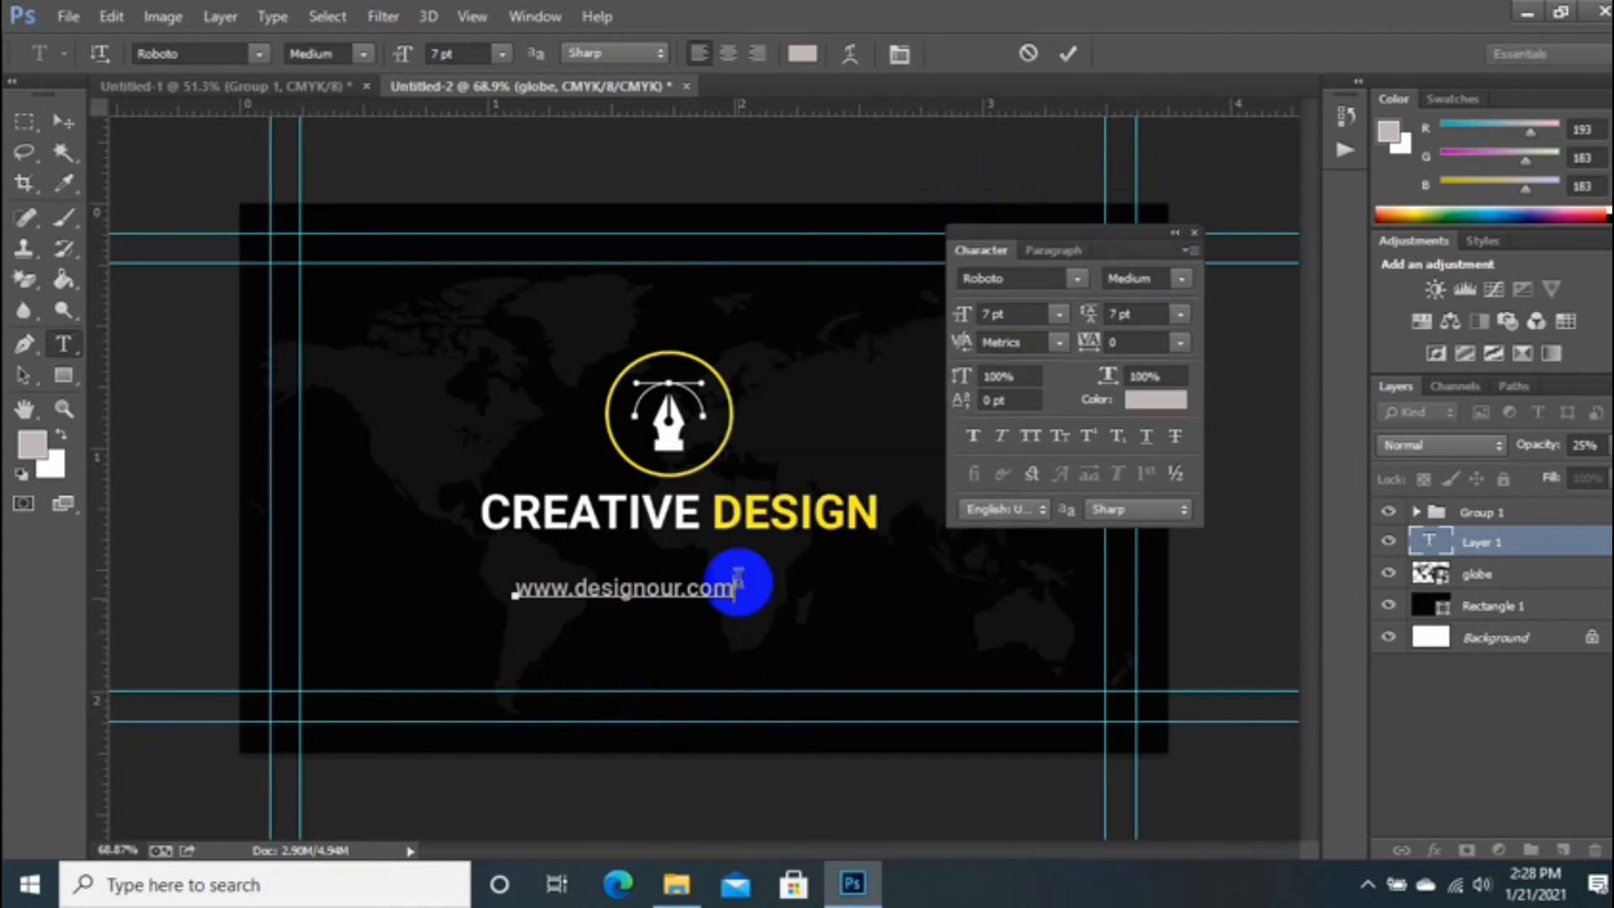
left_click_drag(737, 586, 433, 587)
left_click_drag(605, 637, 640, 623)
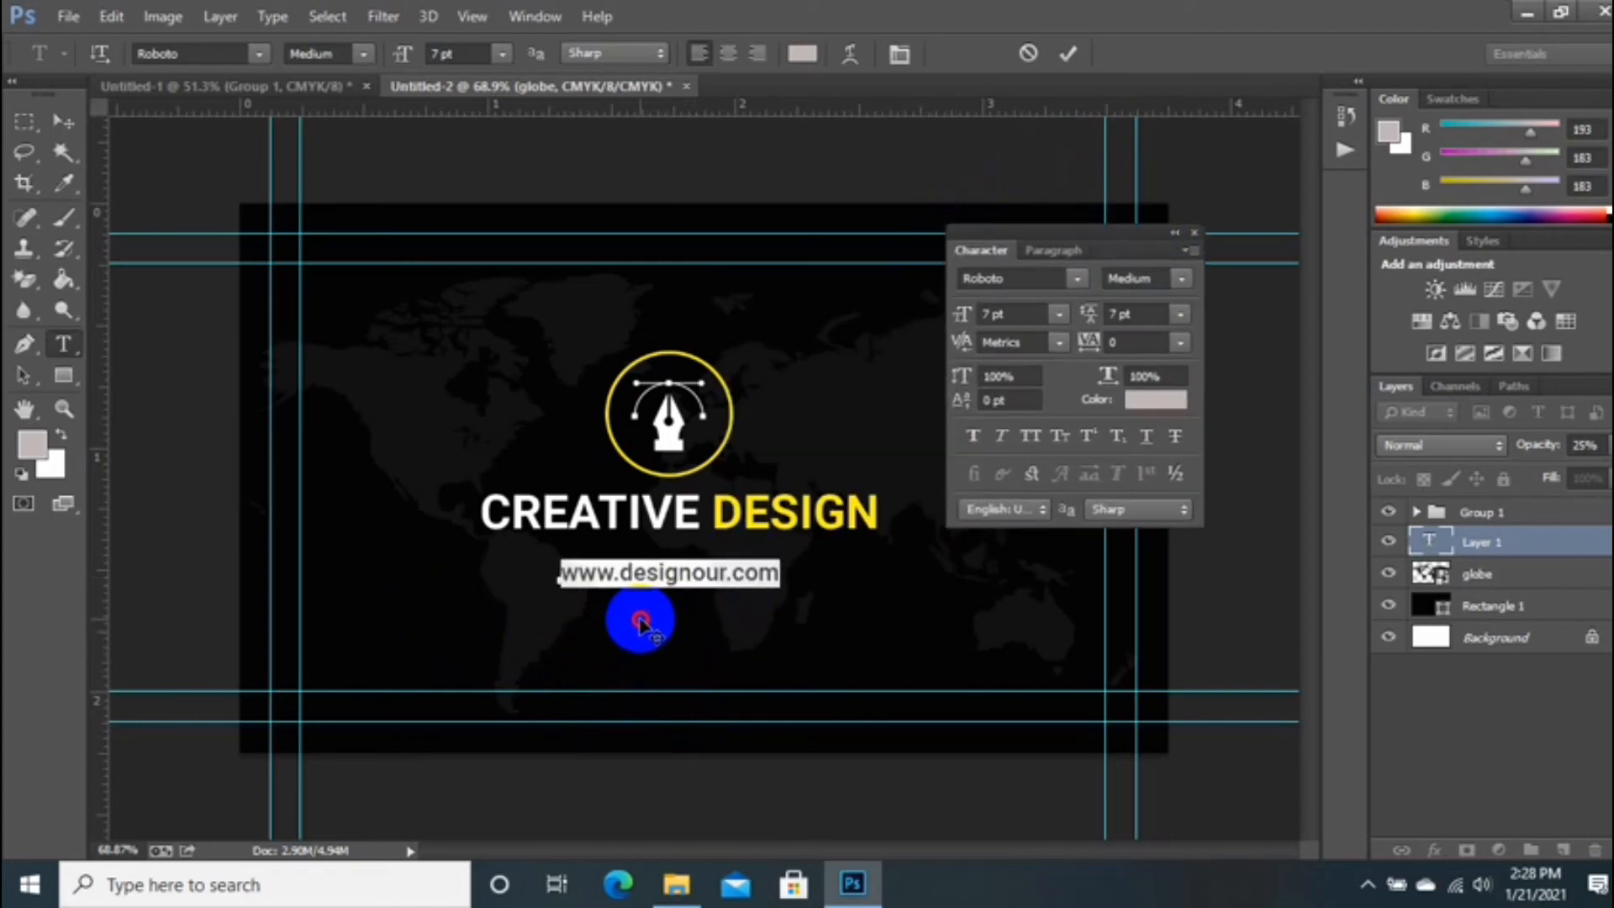
left_click_drag(1157, 346, 1128, 344)
type("40")
key("Return")
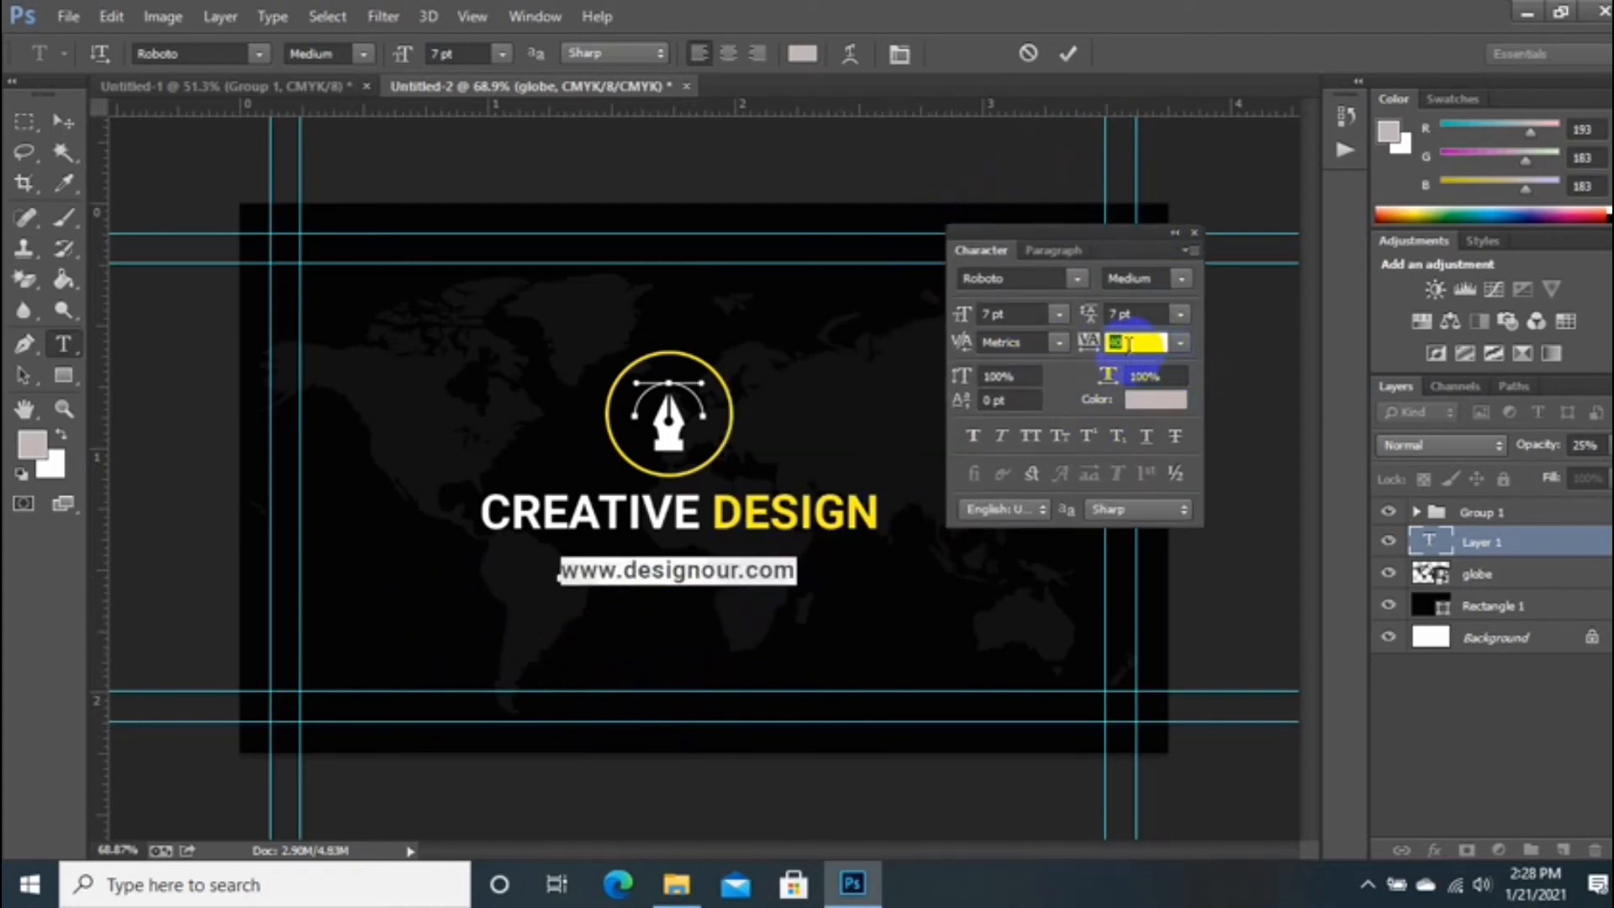
scroll(1128, 345, "up", 11)
left_click_drag(792, 647, 749, 631)
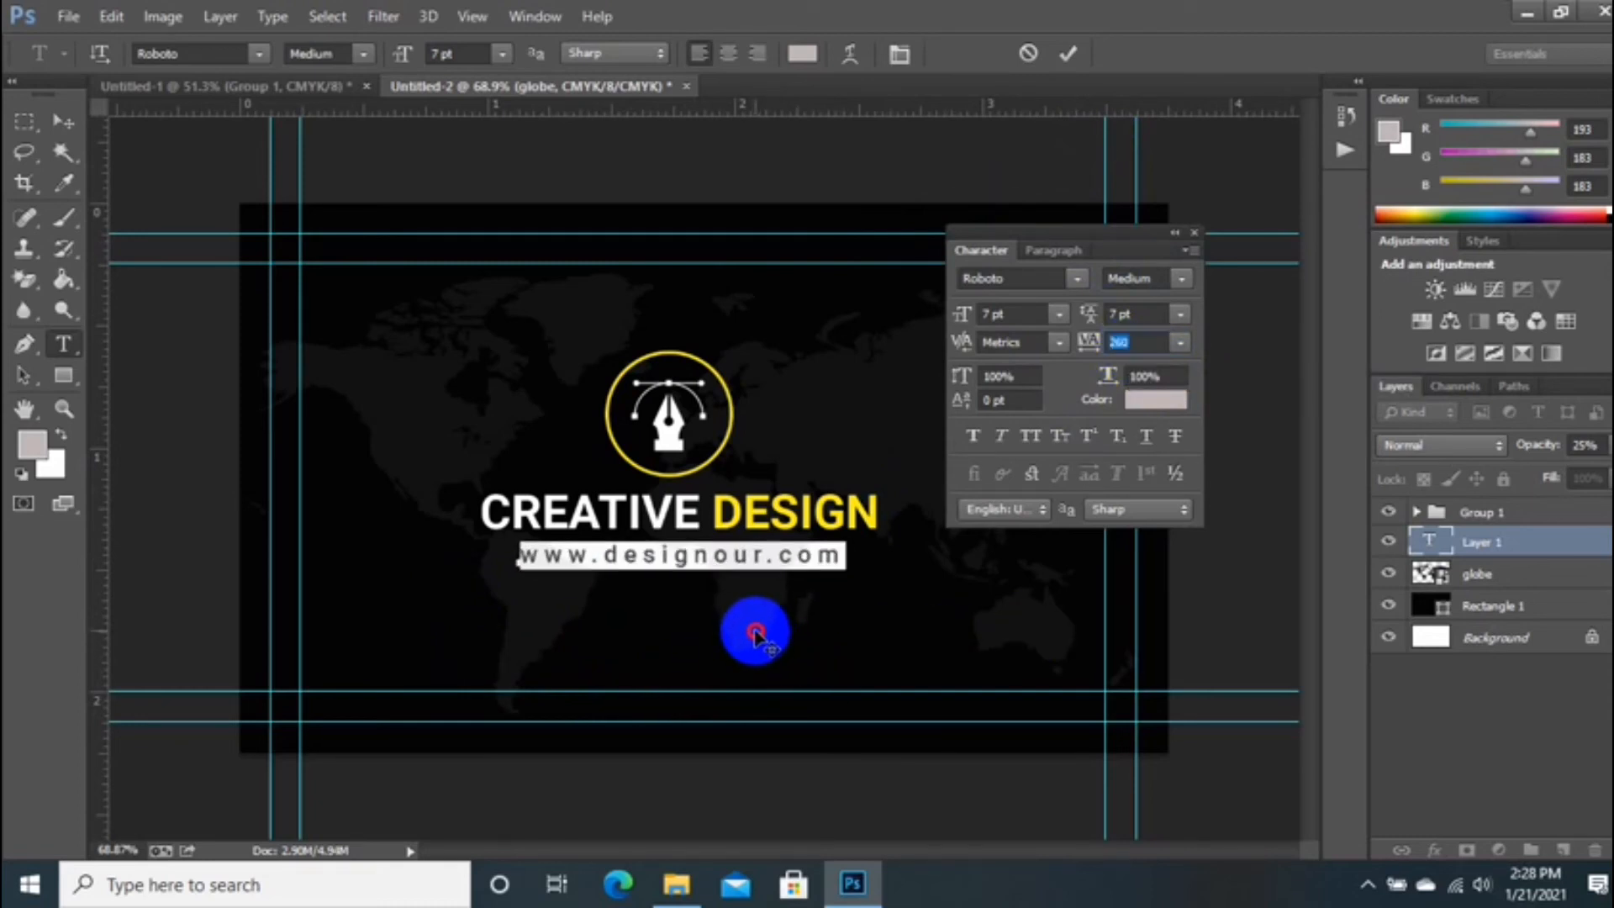
left_click(1068, 53)
Step: Close the Character panel and switch to the Untitled-1 contact-details card document
scroll(653, 635, "down", 2)
scroll(681, 587, "up", 5)
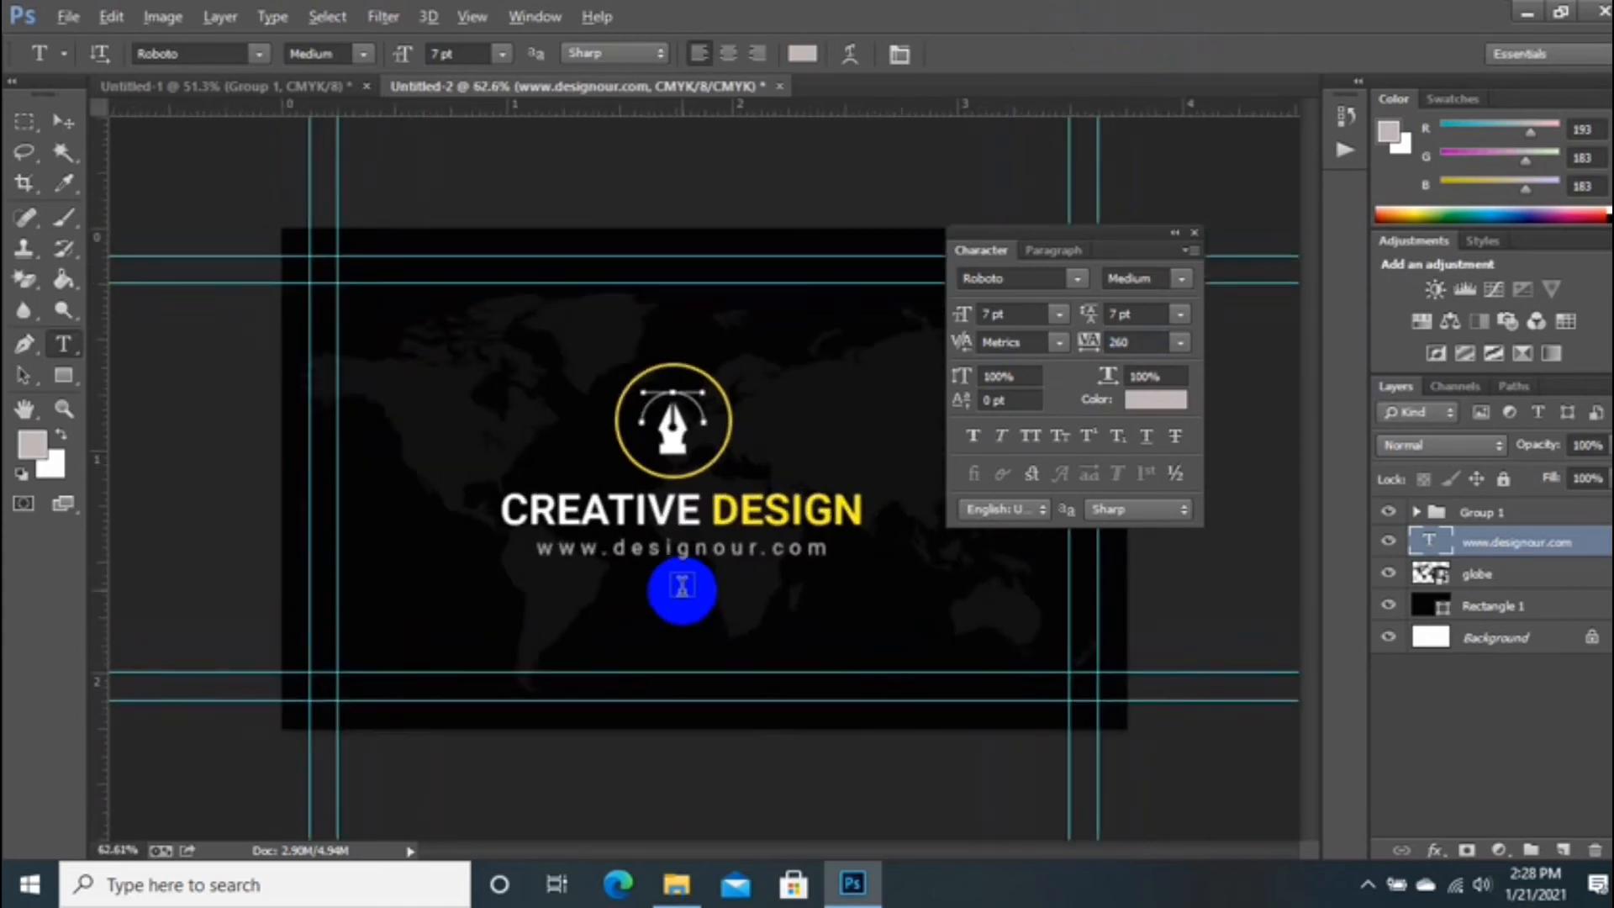
scroll(832, 586, "down", 9)
scroll(714, 613, "up", 10)
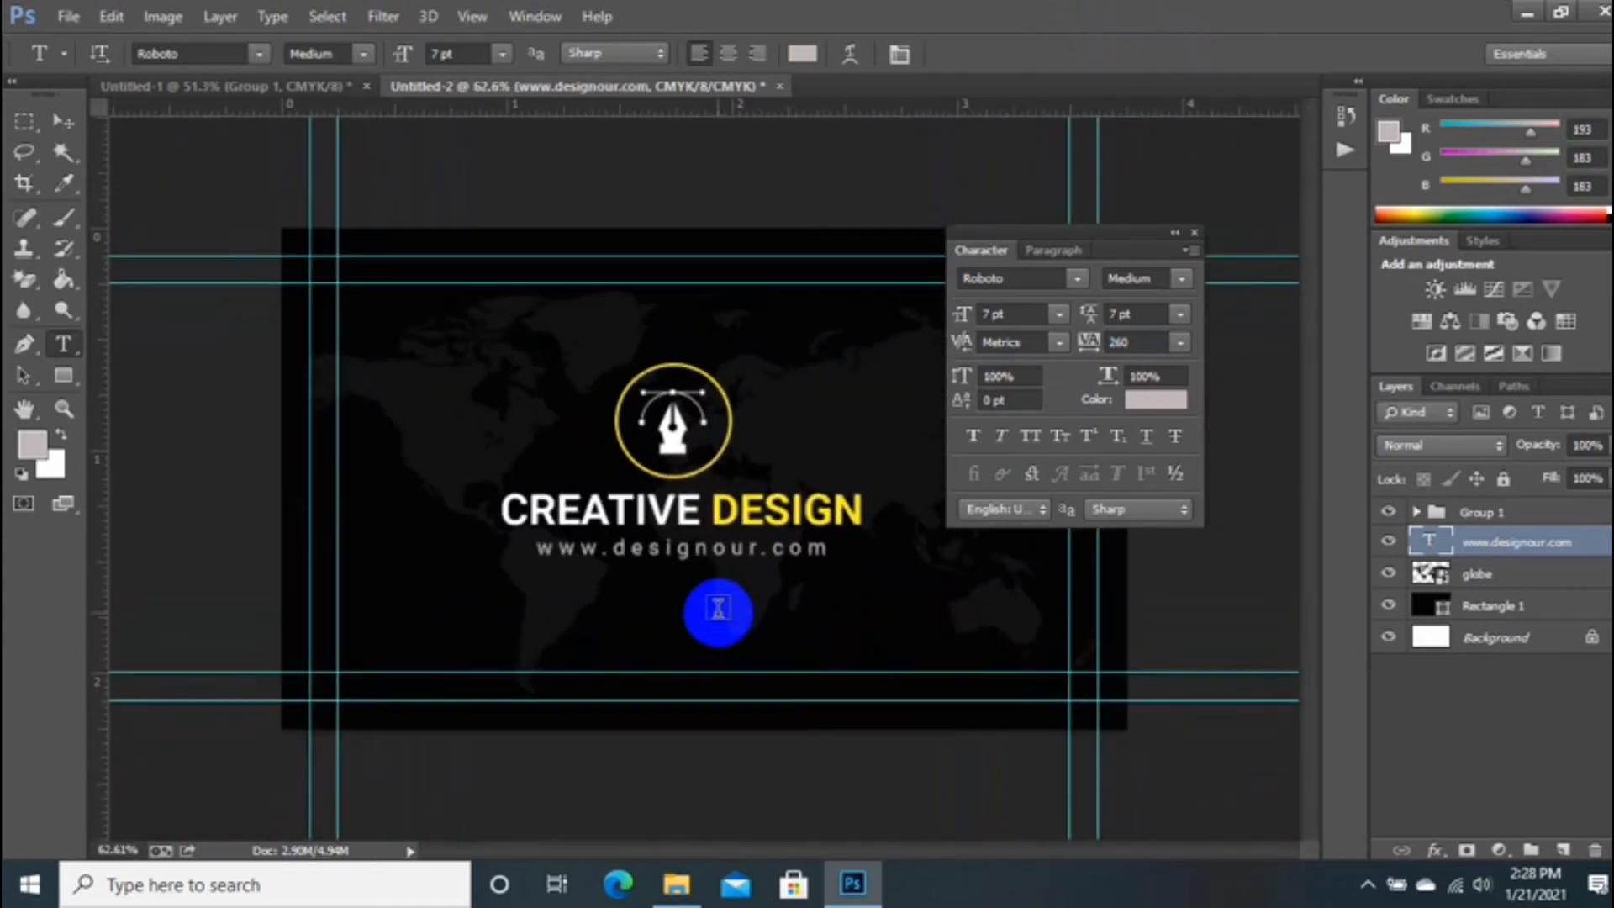
left_click(1193, 232)
scroll(924, 386, "down", 4)
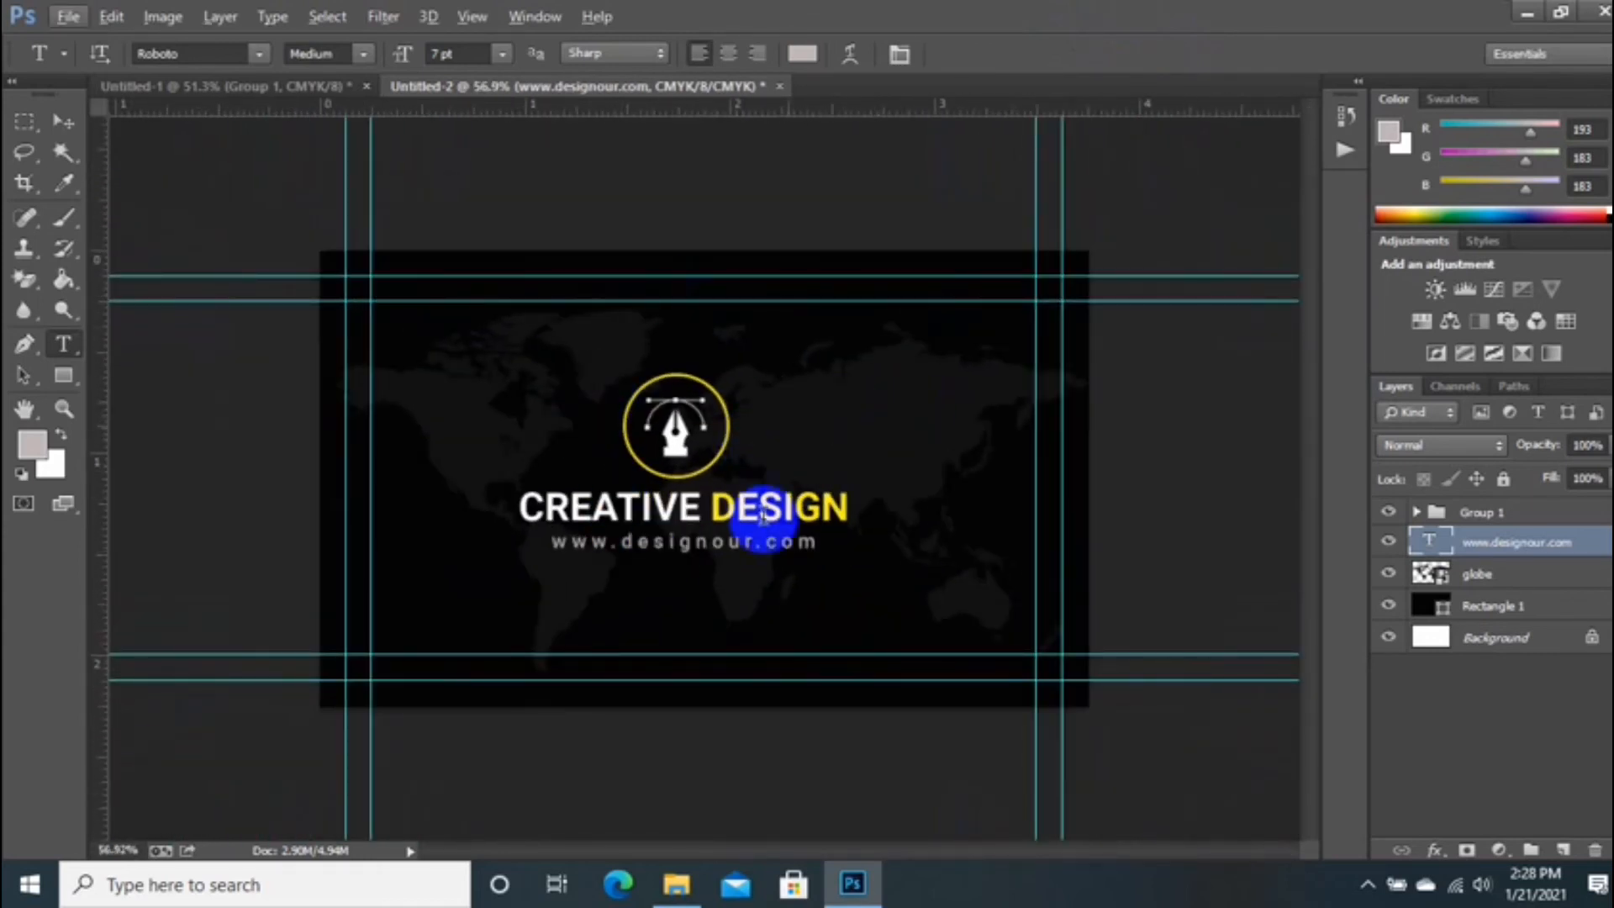
left_click(290, 87)
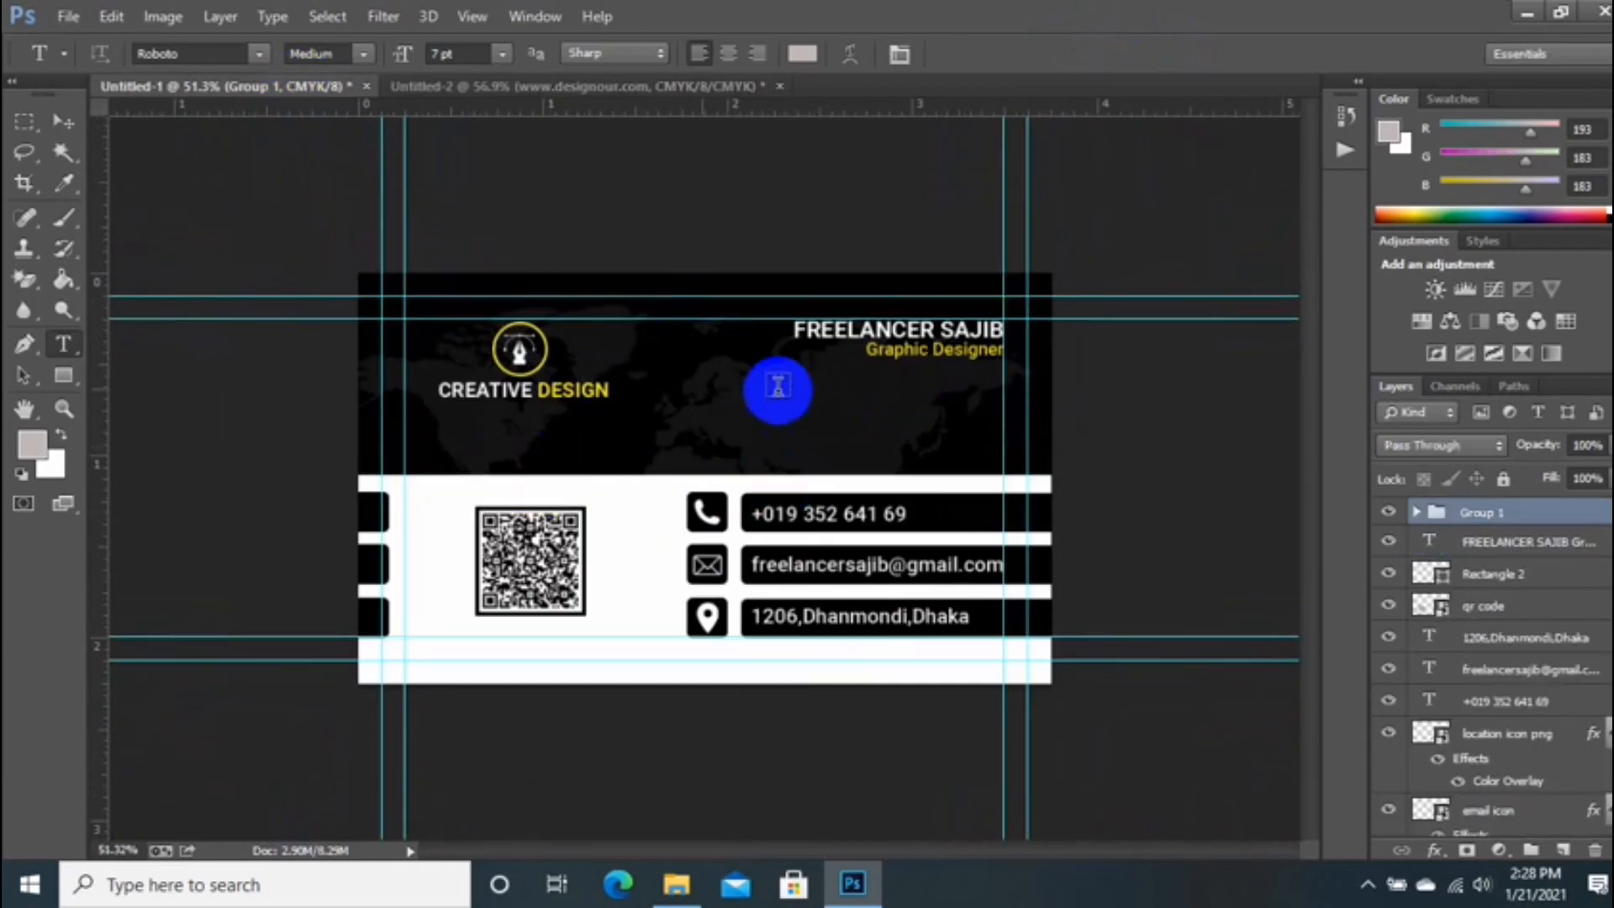
Step: Begin saving the card into Desktop > Designour, then cancel at the format options prompt
left_click(70, 17)
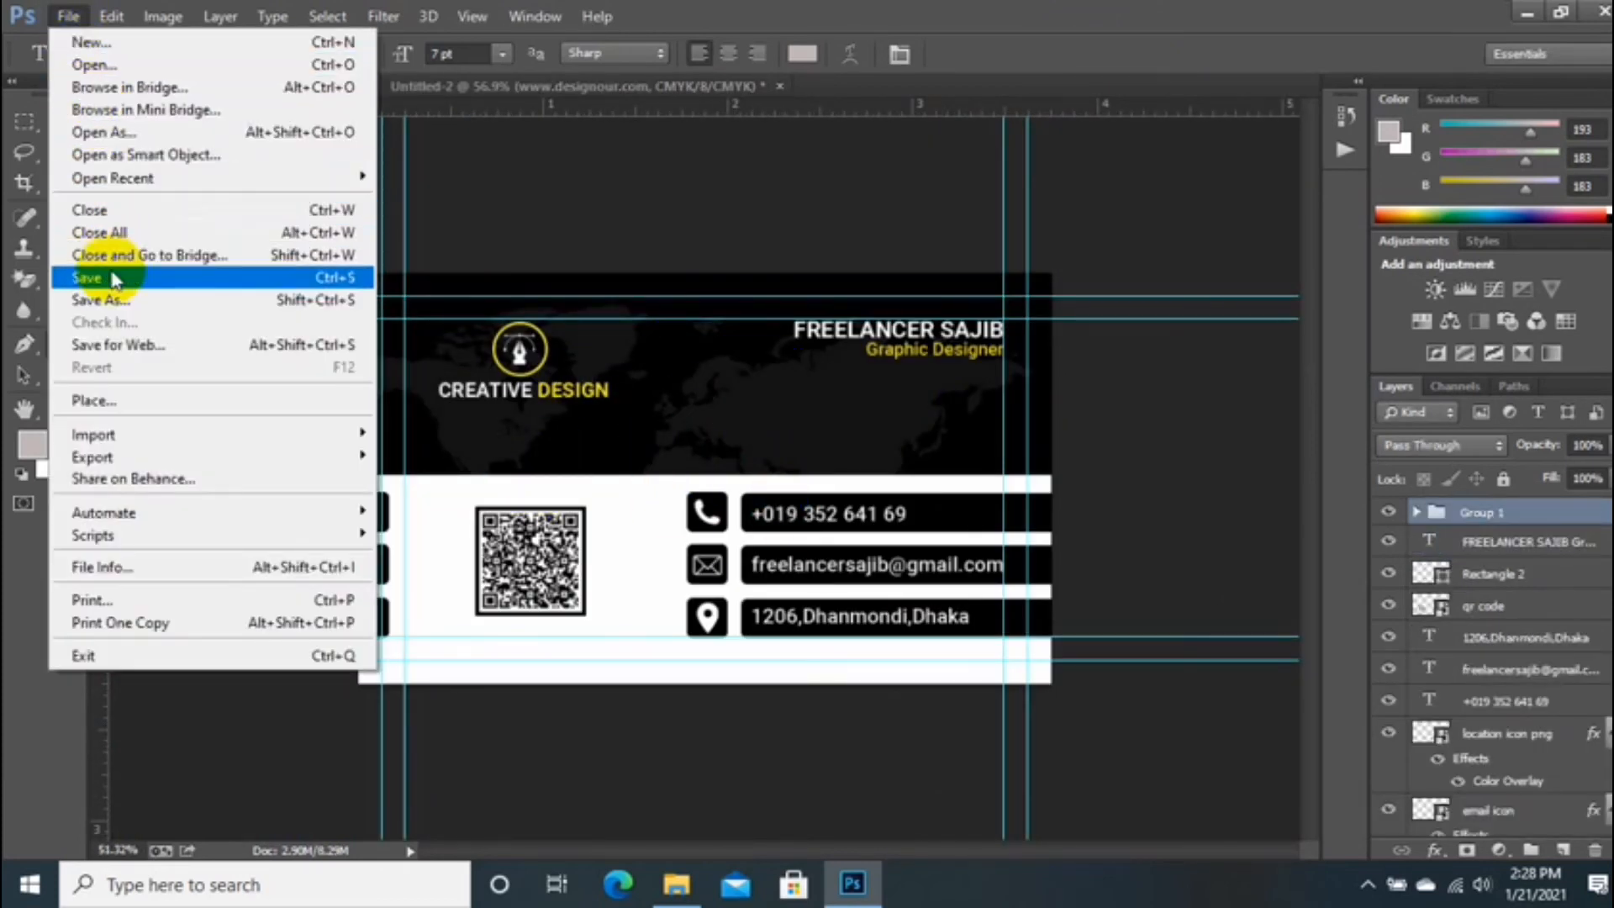
left_click(244, 270)
left_click(99, 136)
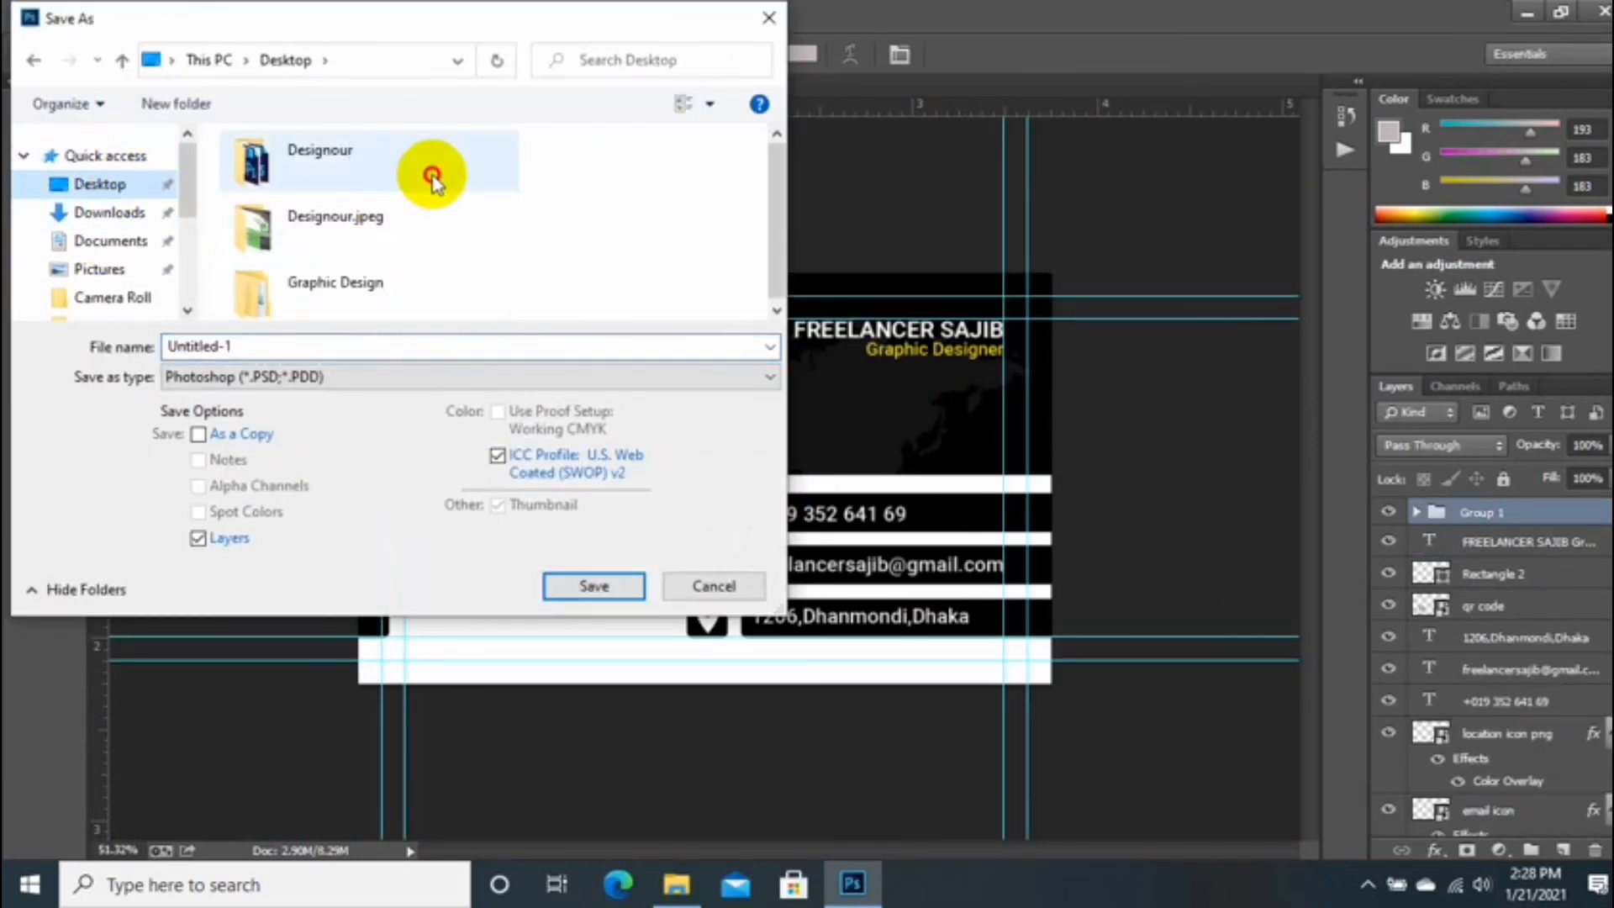
double_click(425, 169)
type("b")
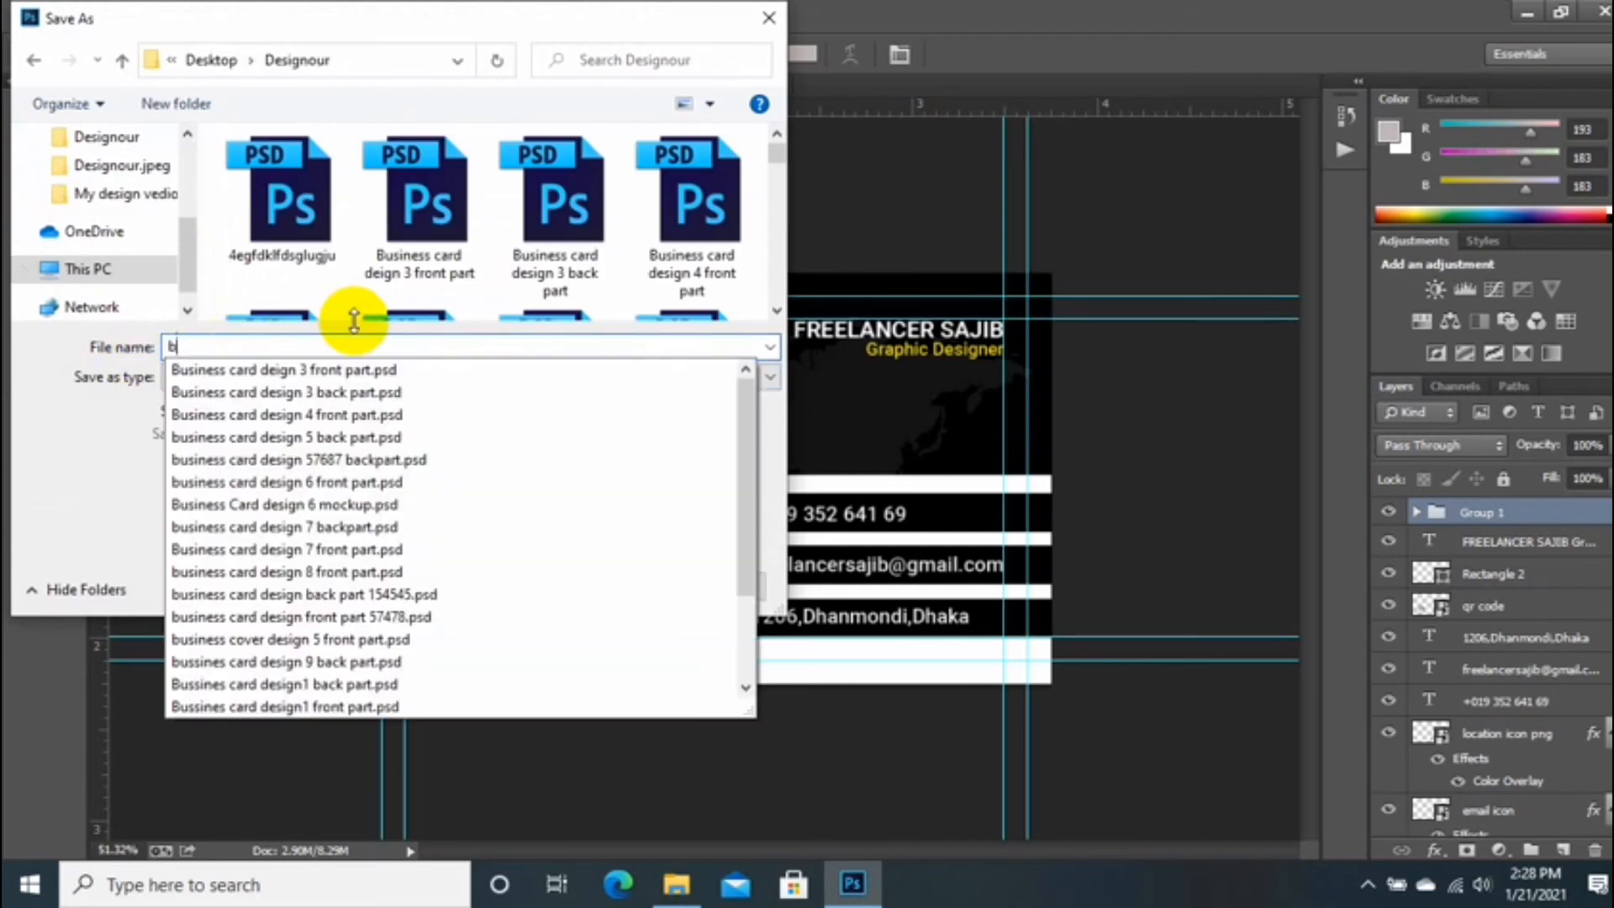
type("usiness c")
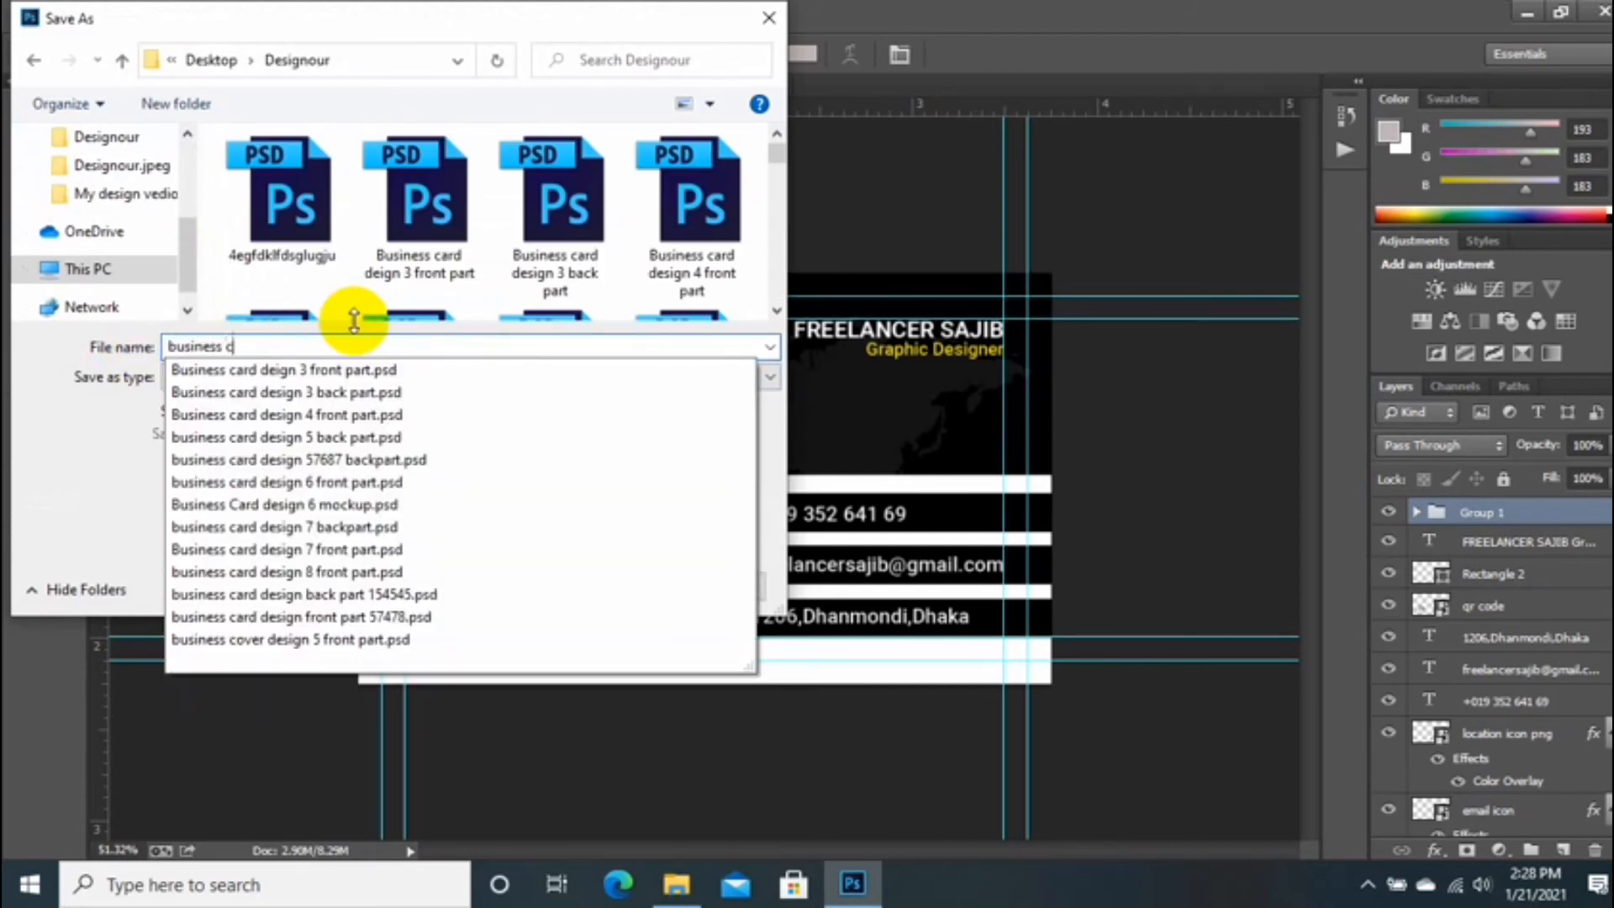
type("ard design")
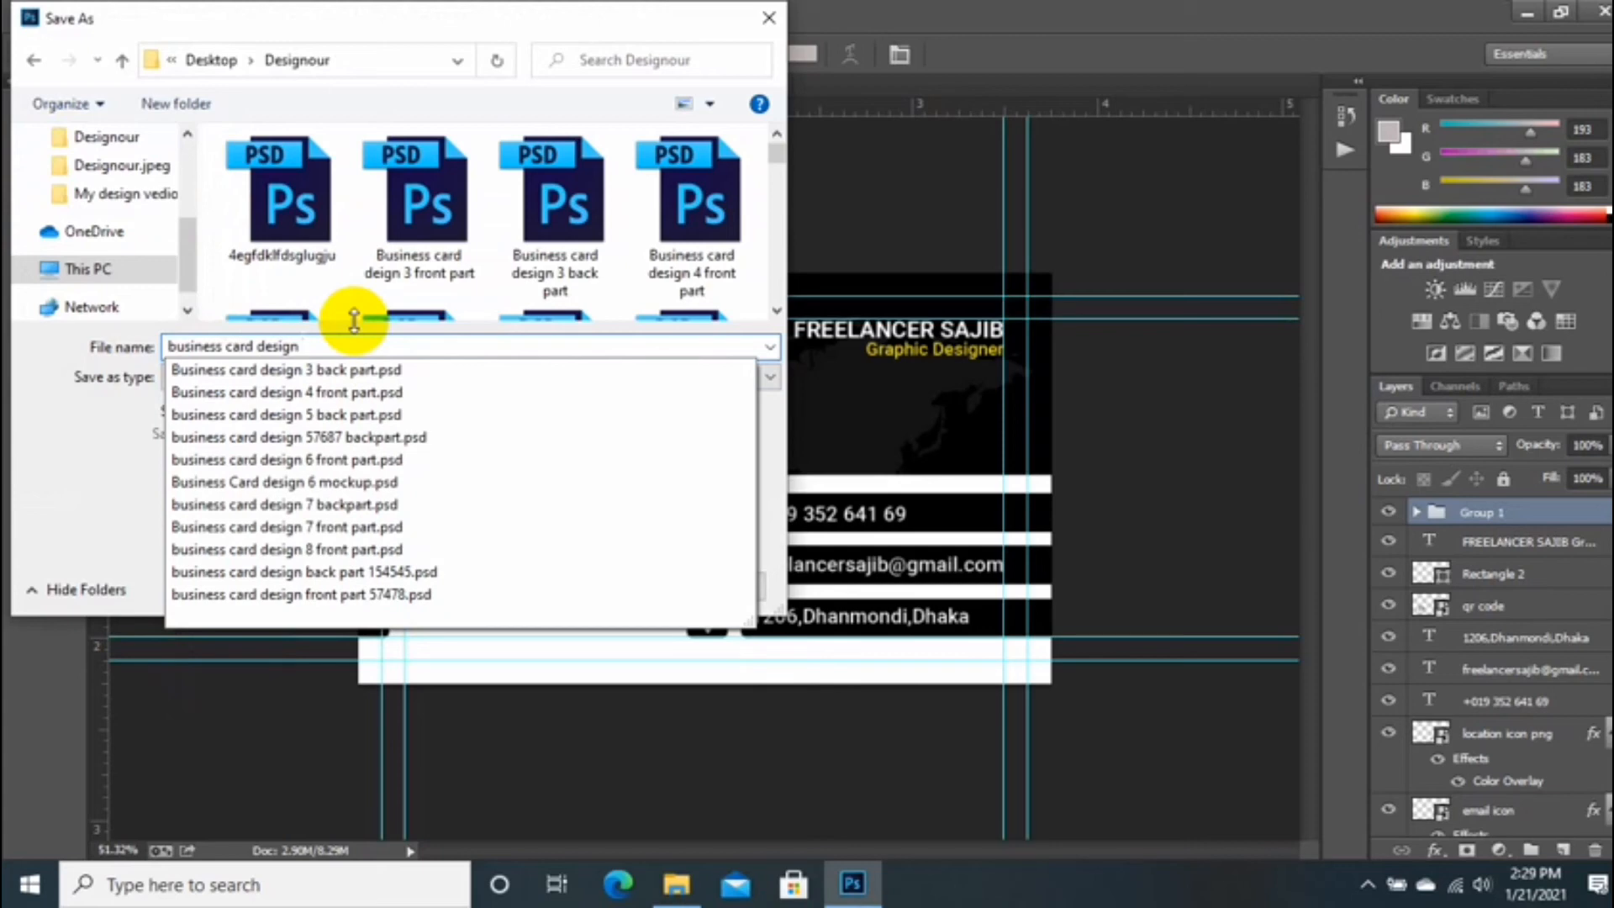
type(" 9")
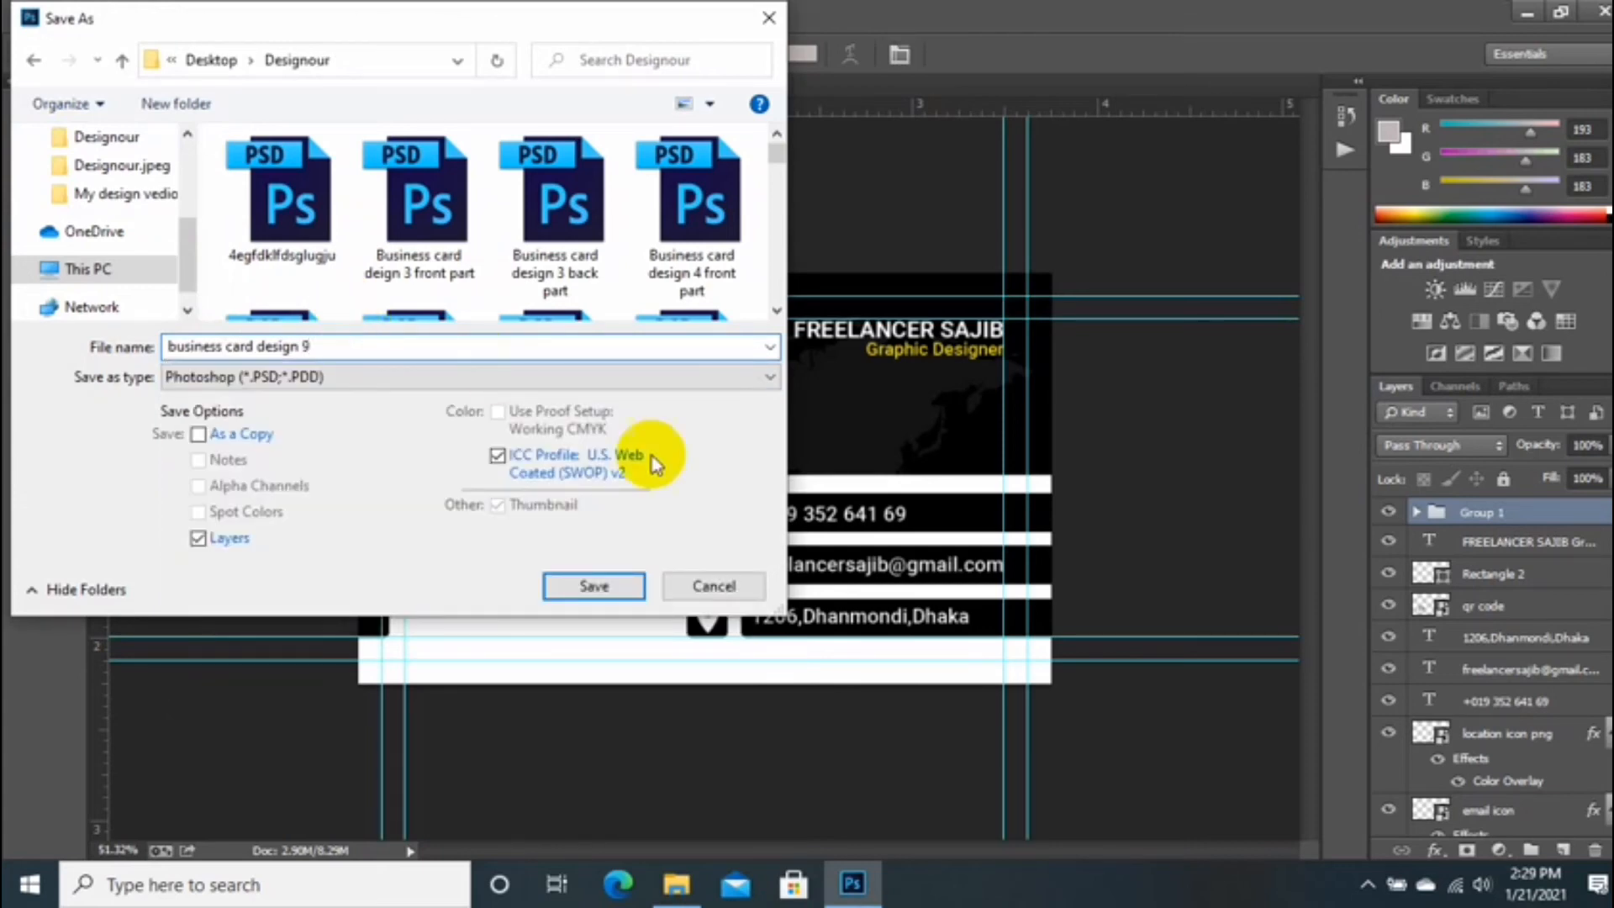
left_click(593, 587)
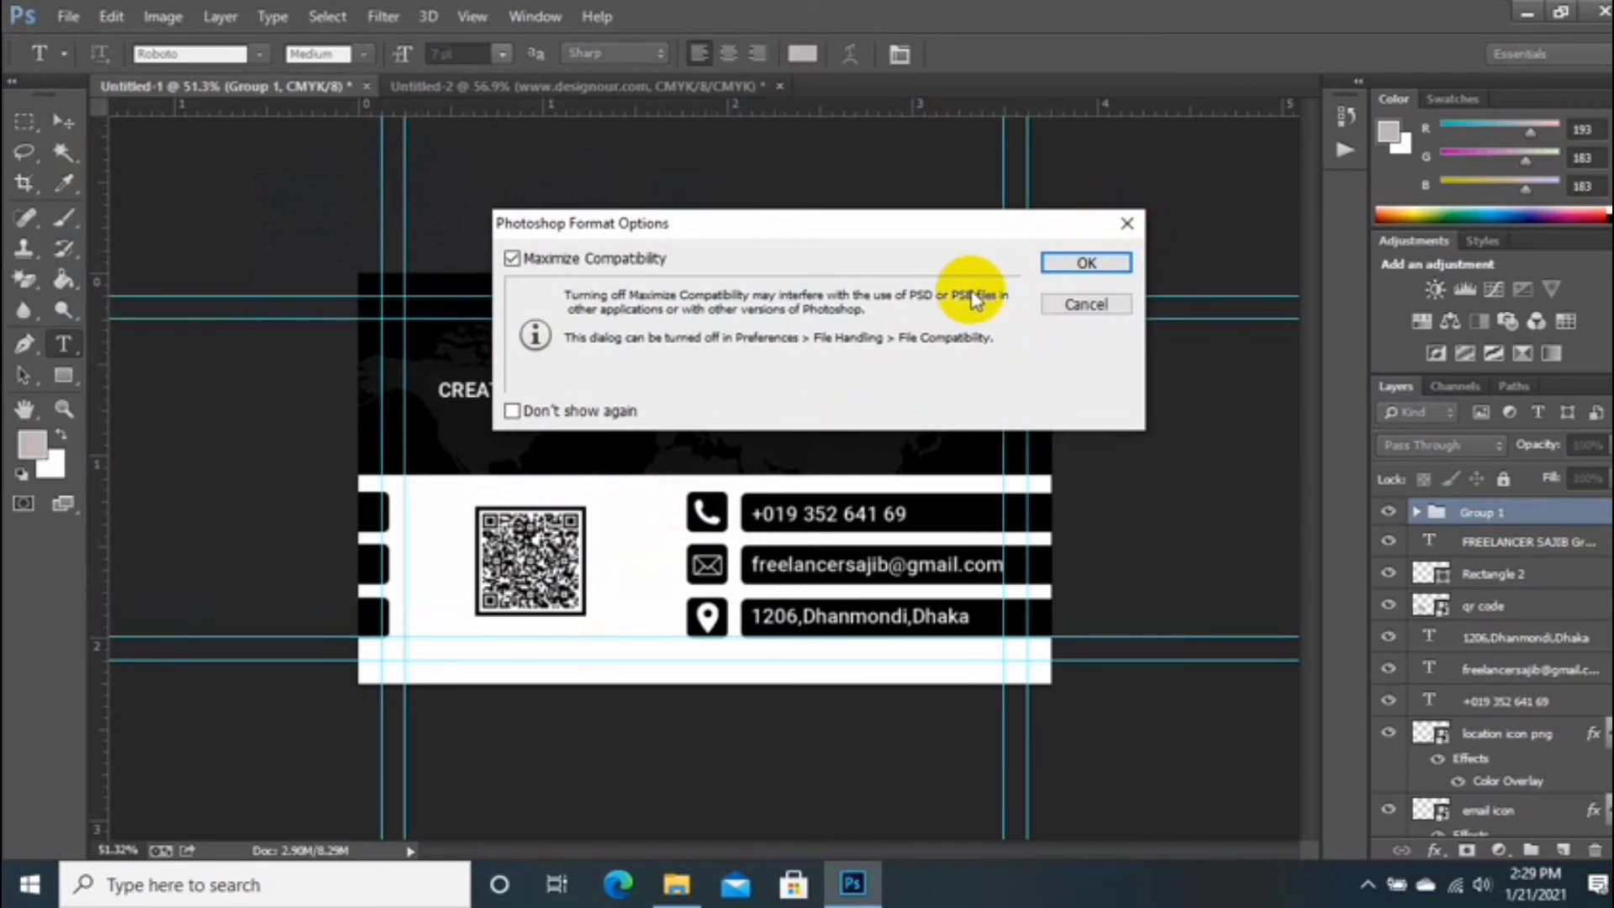
key("Return")
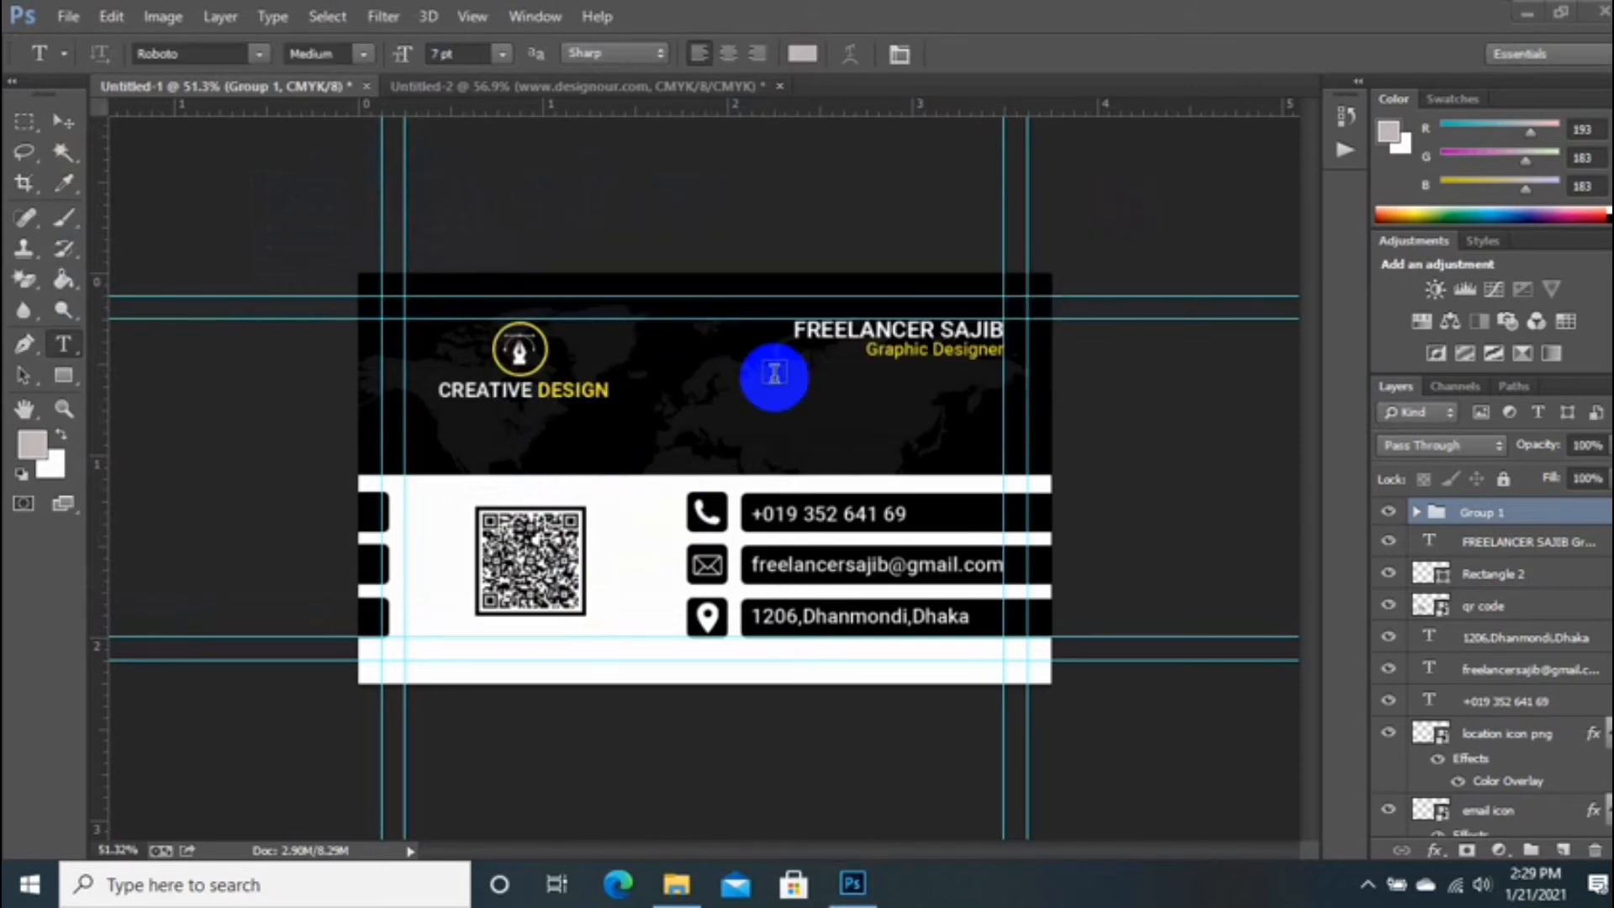
Step: Save the card as business card design 123 front part.psd in the Designour folder
left_click(64, 19)
left_click(76, 306)
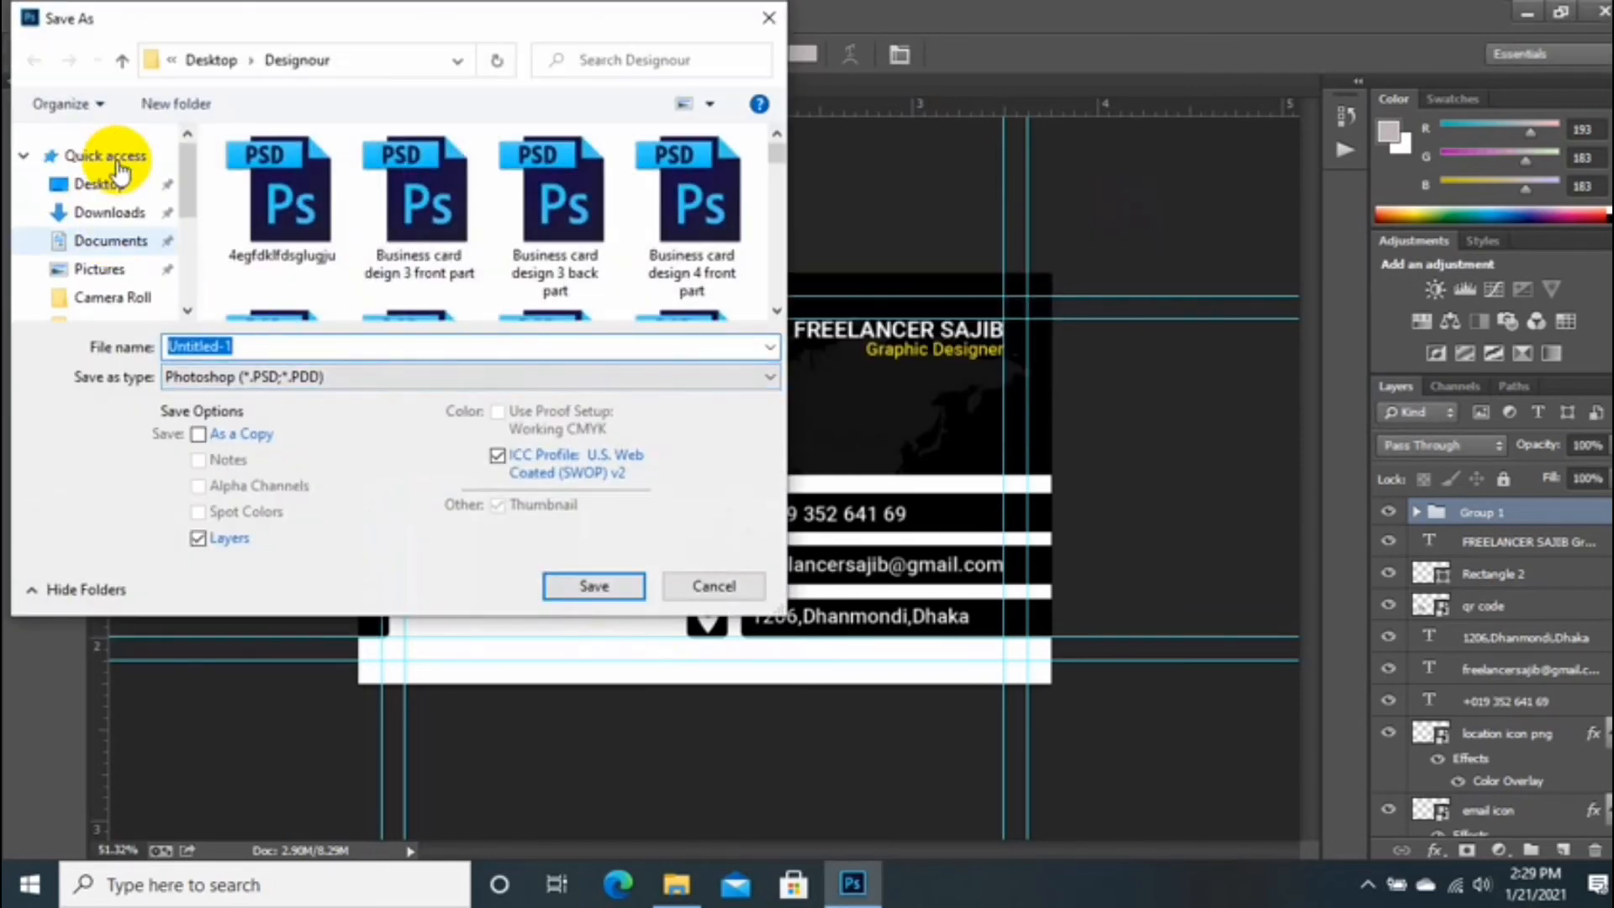
left_click(96, 184)
double_click(303, 159)
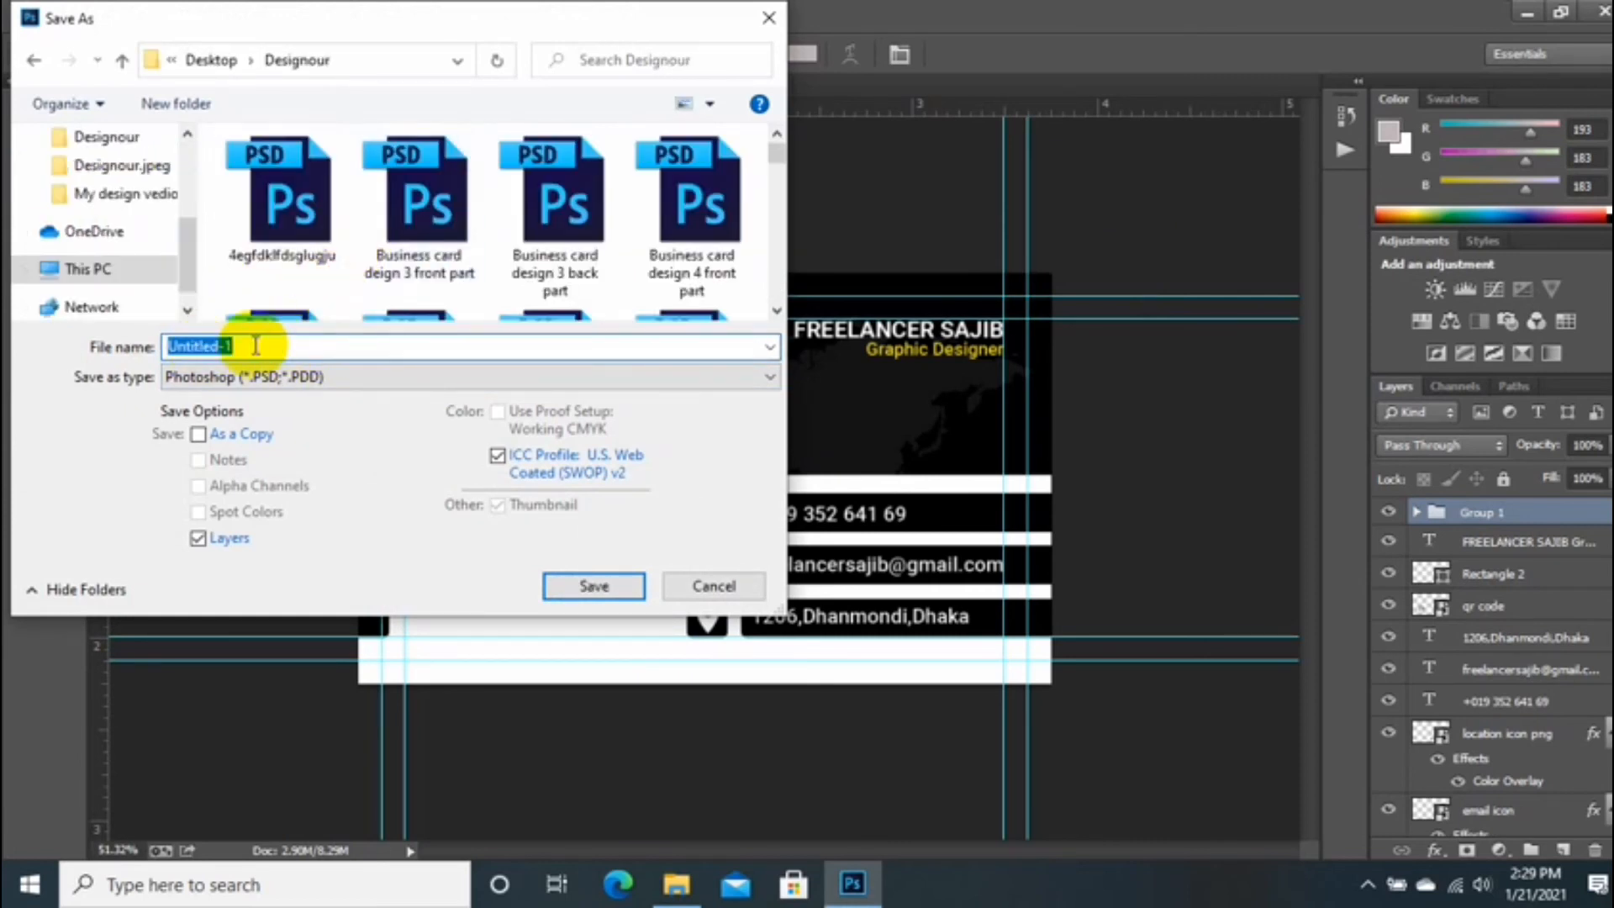
type("business ca")
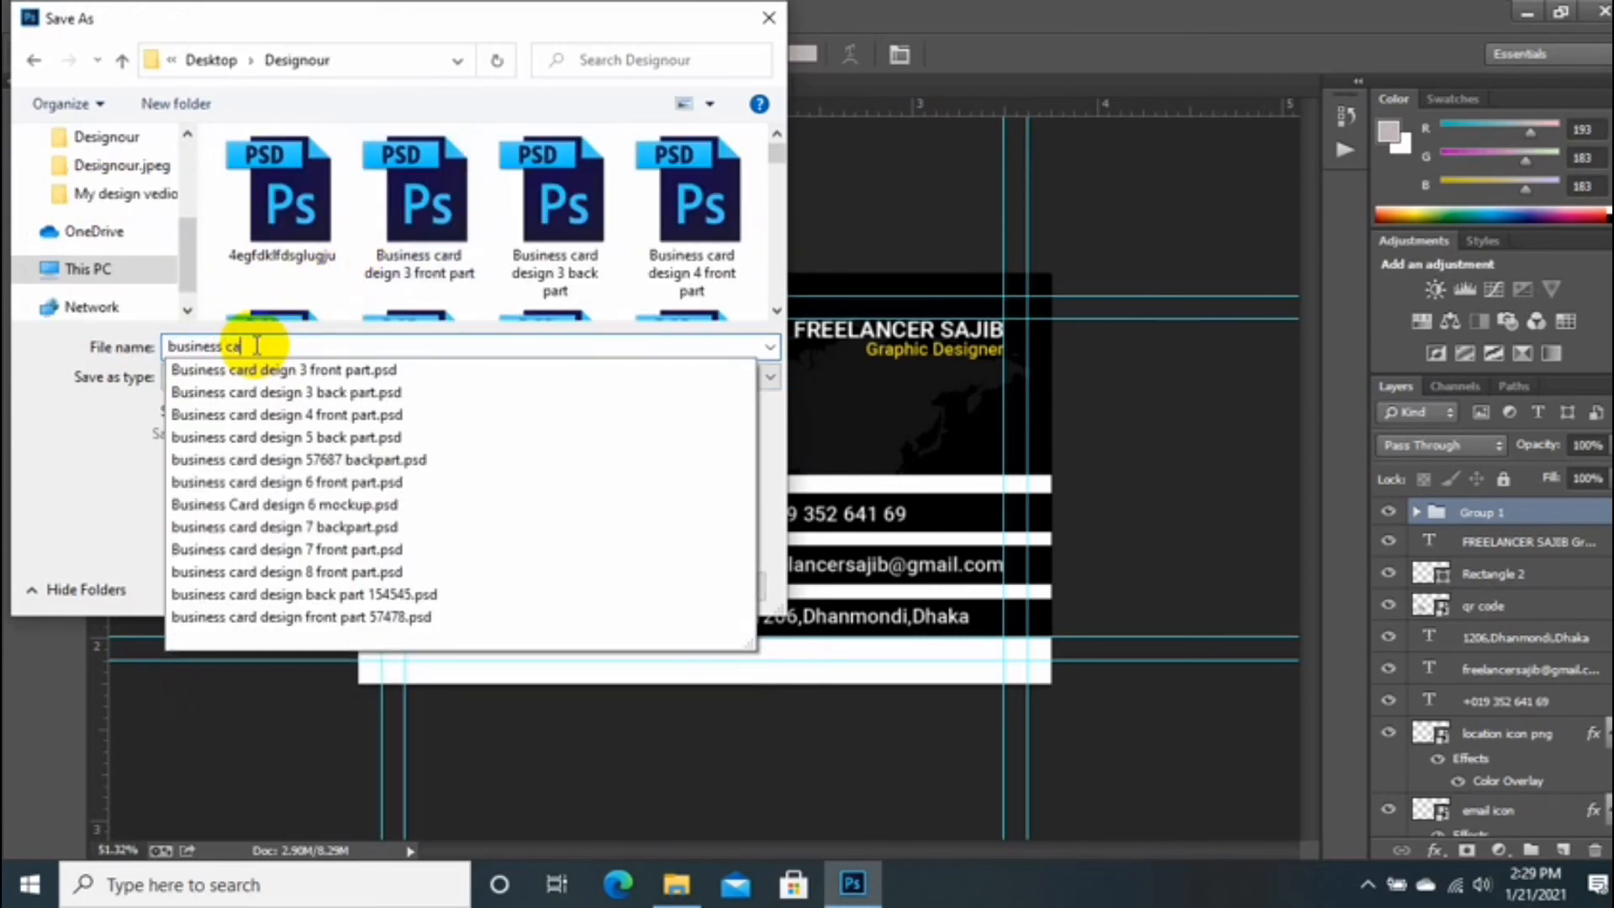
type("rd design ")
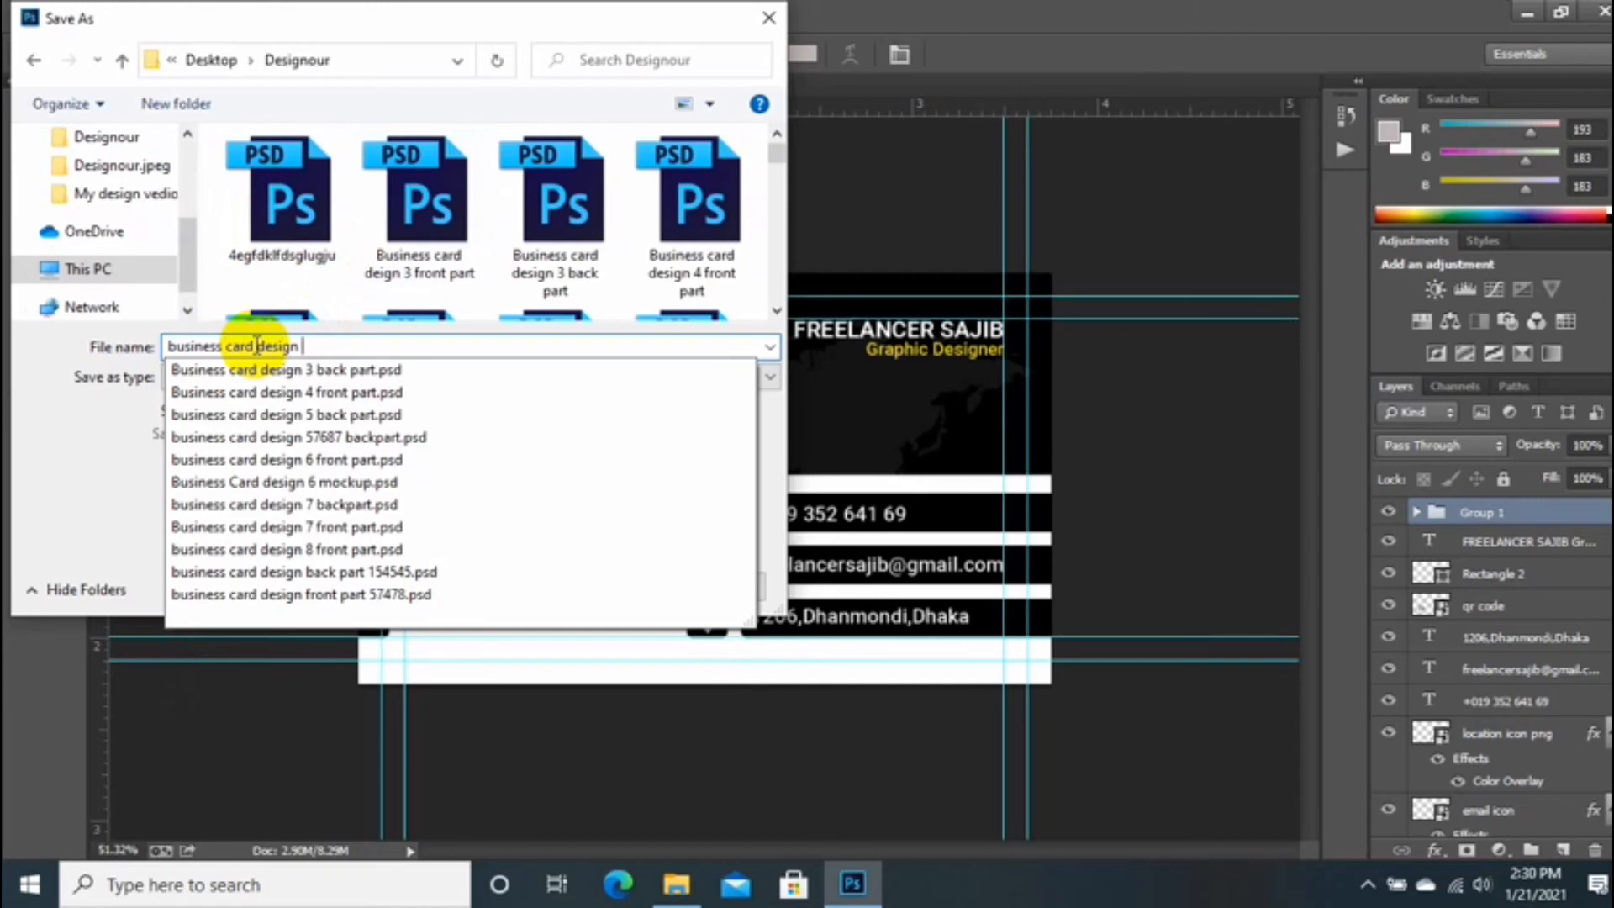
type("123 front part")
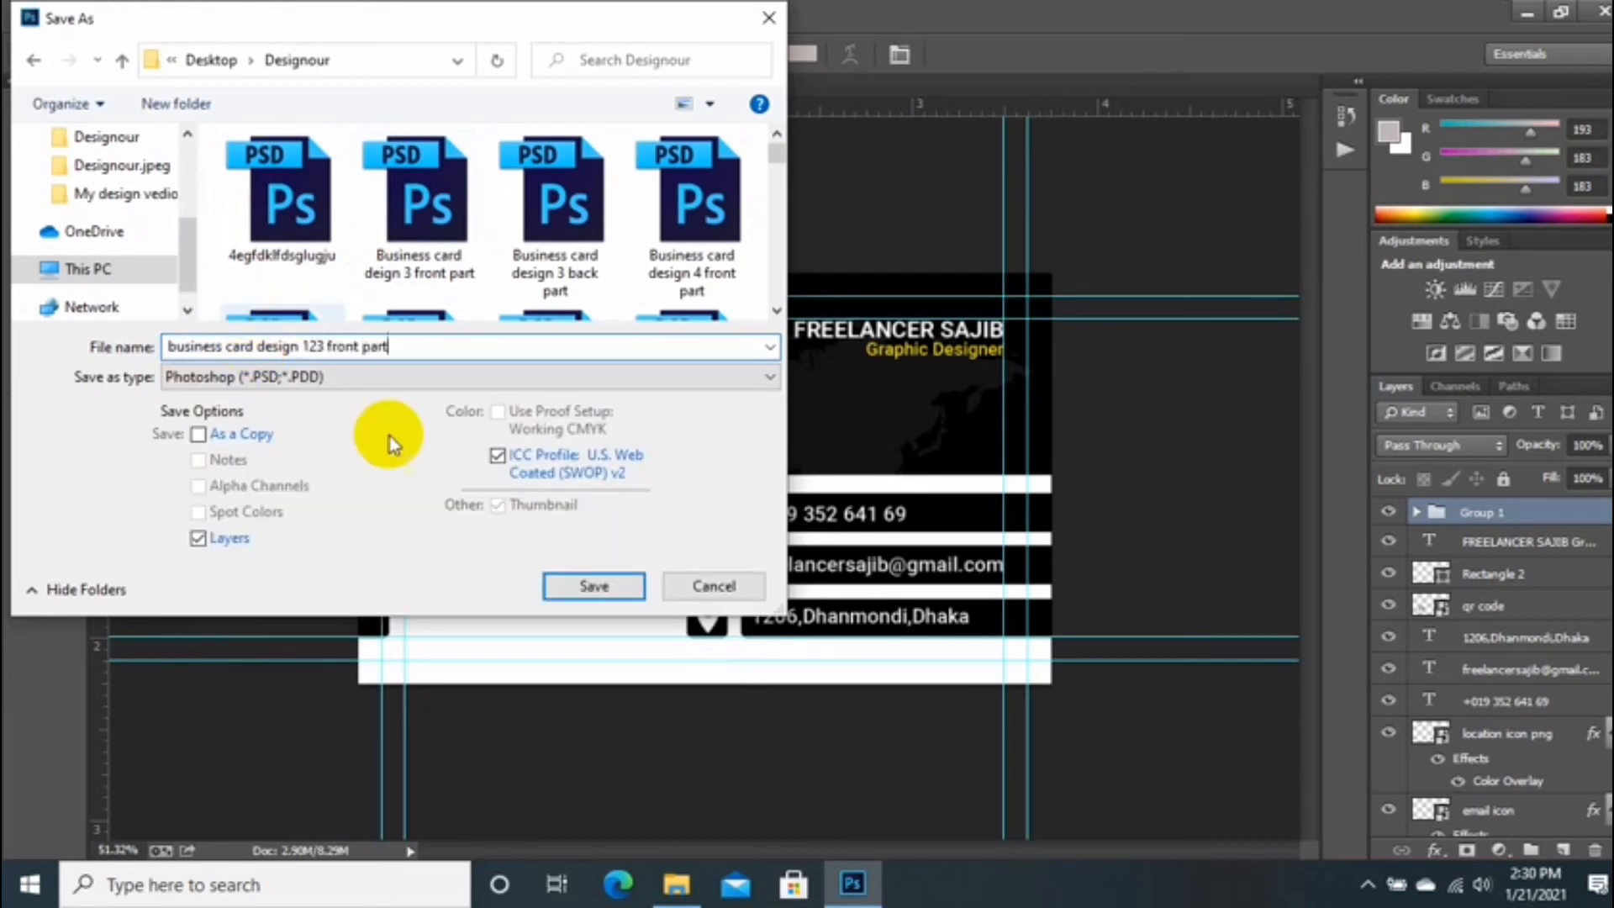
left_click(593, 586)
left_click(1078, 265)
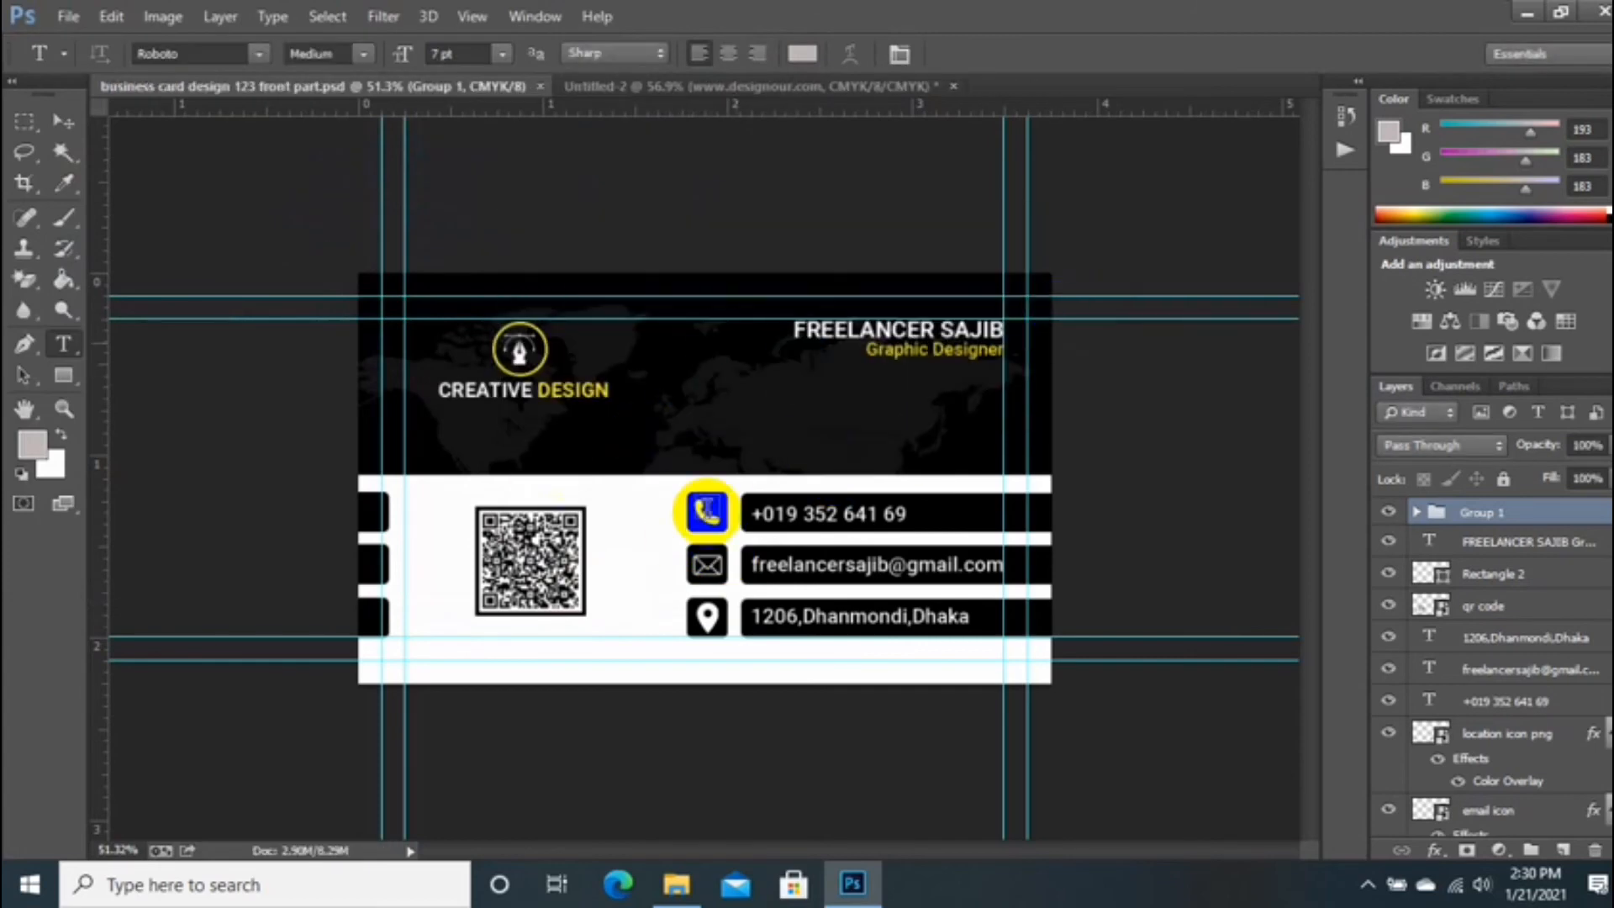
left_click(661, 91)
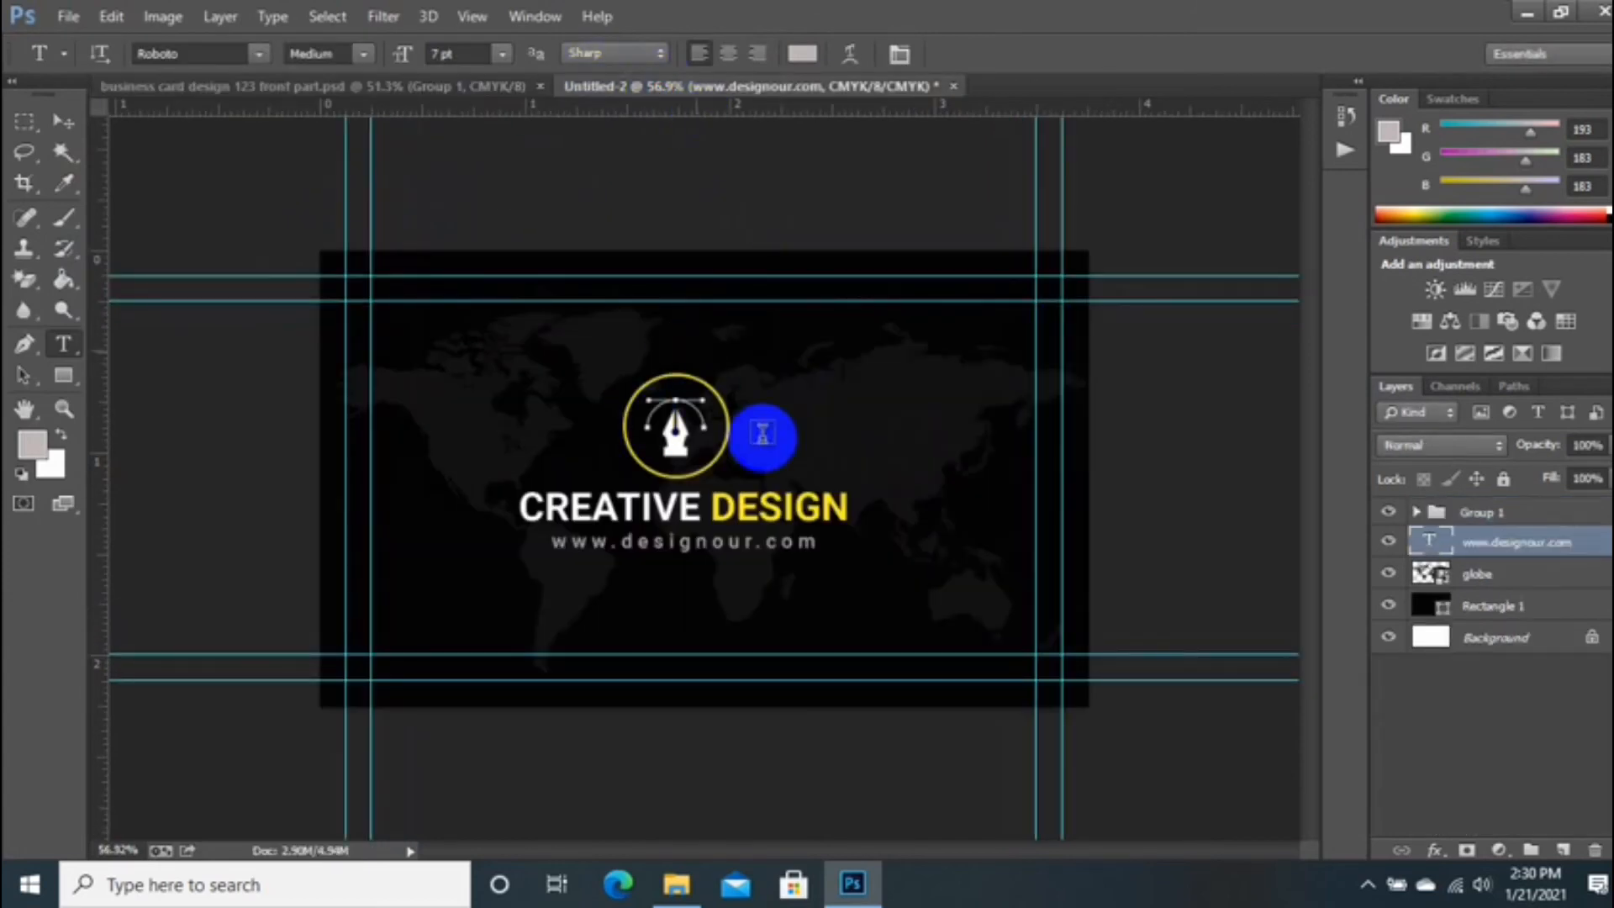
Step: Save the logo card as business card design 123 back part.psd in Designour with maximum compatibility
left_click(72, 21)
left_click(286, 281)
scroll(109, 210, "up", 5)
left_click(99, 183)
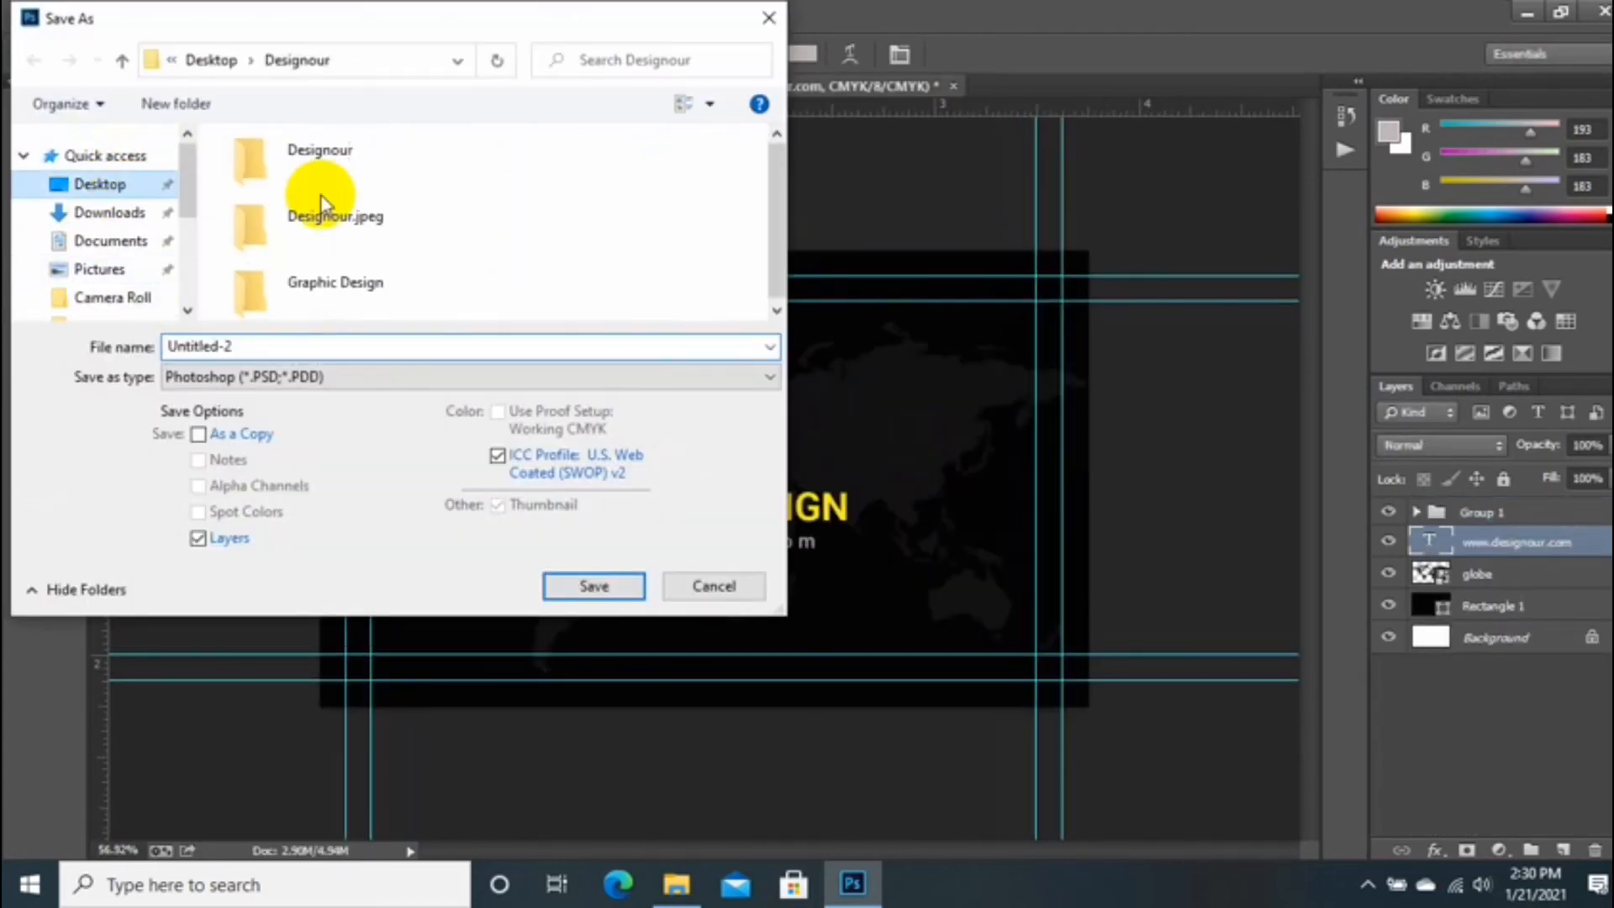
double_click(250, 160)
double_click(253, 346)
type("b")
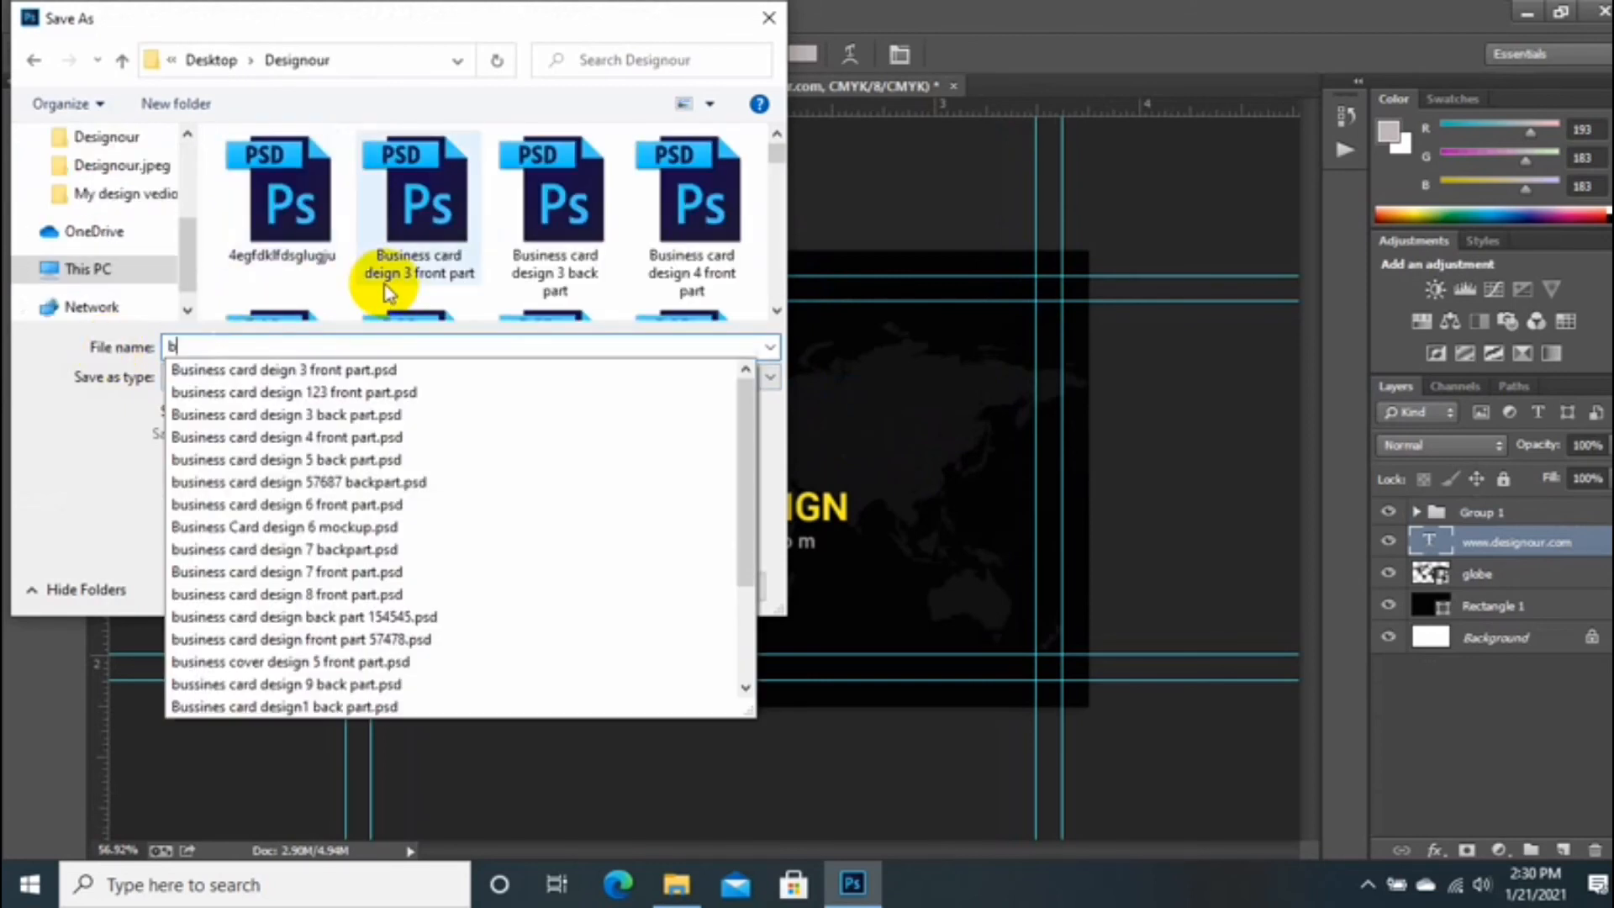
type("usiness c")
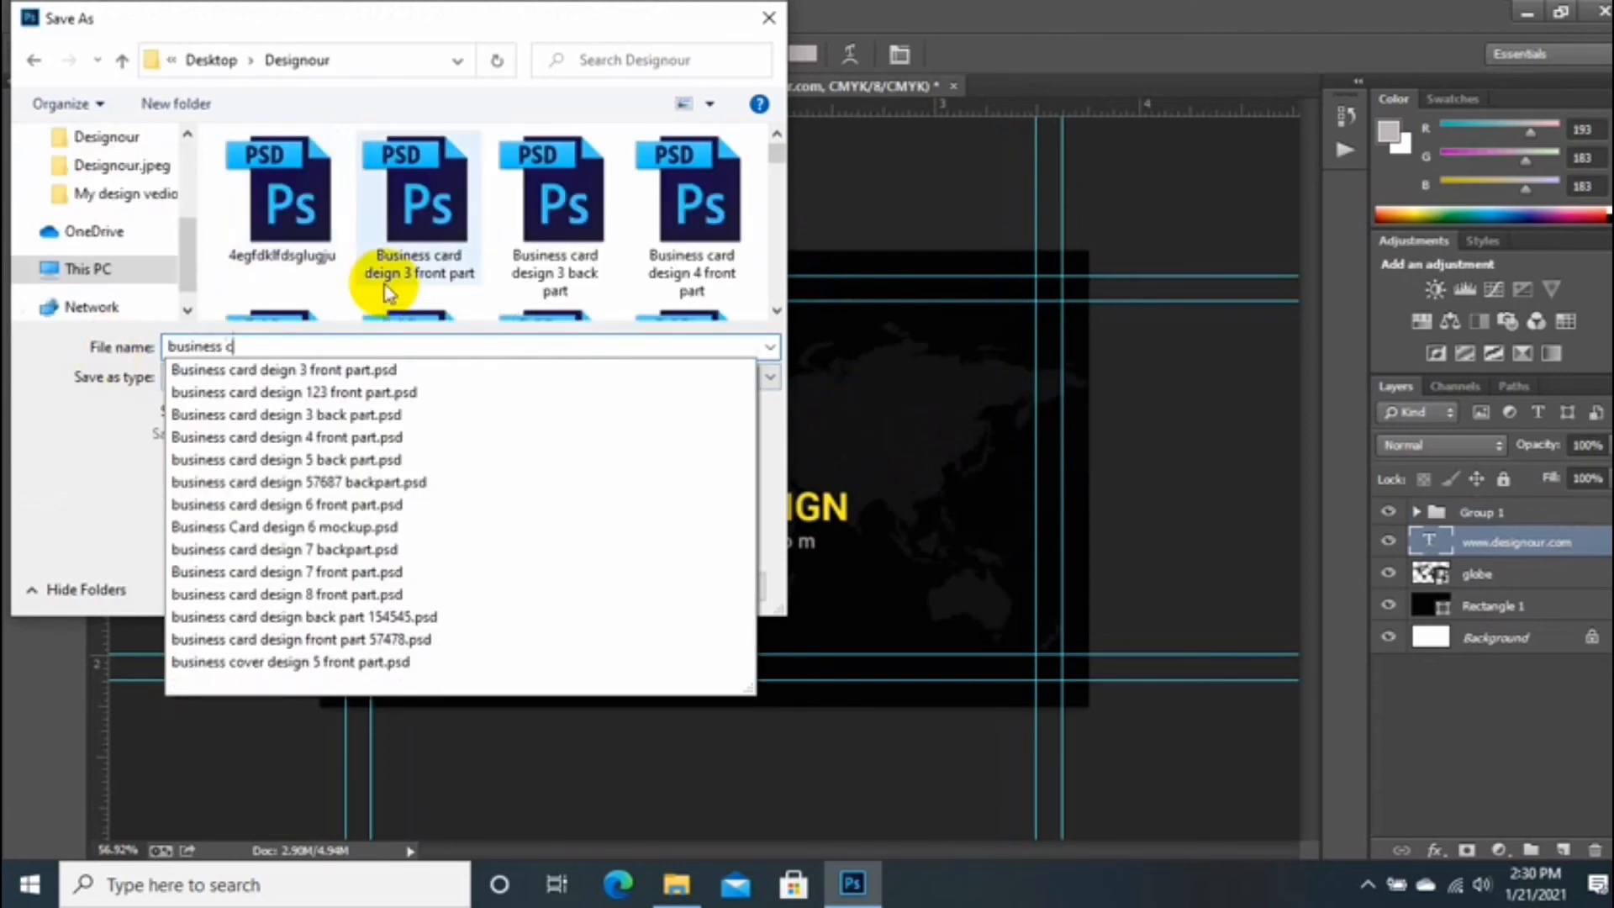
type("ard design 123 ")
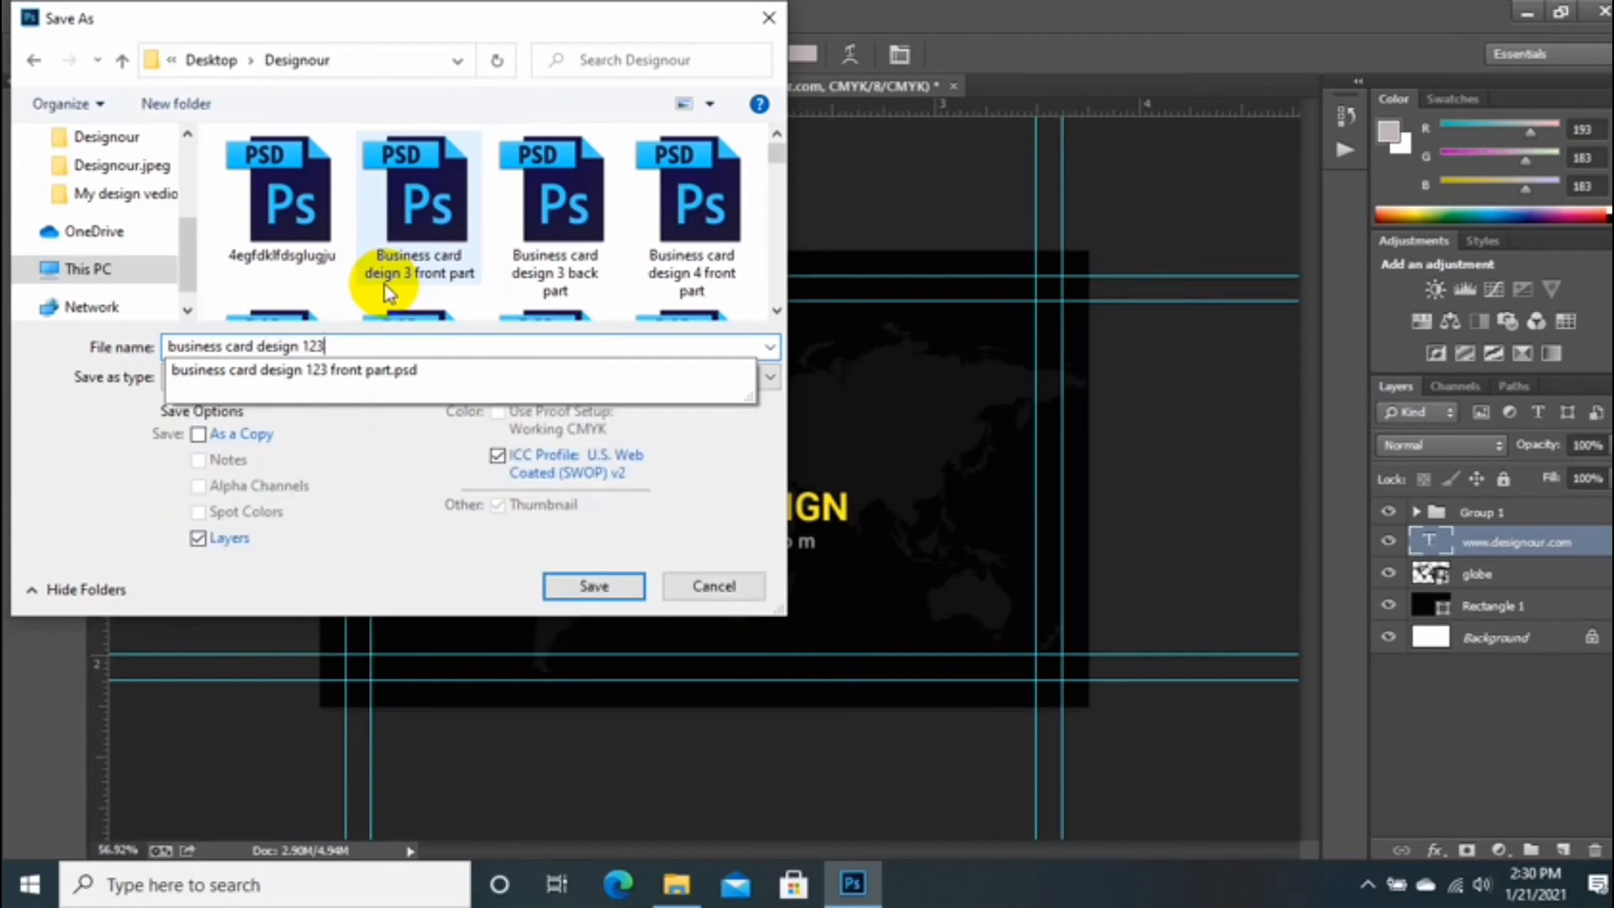
type("back part")
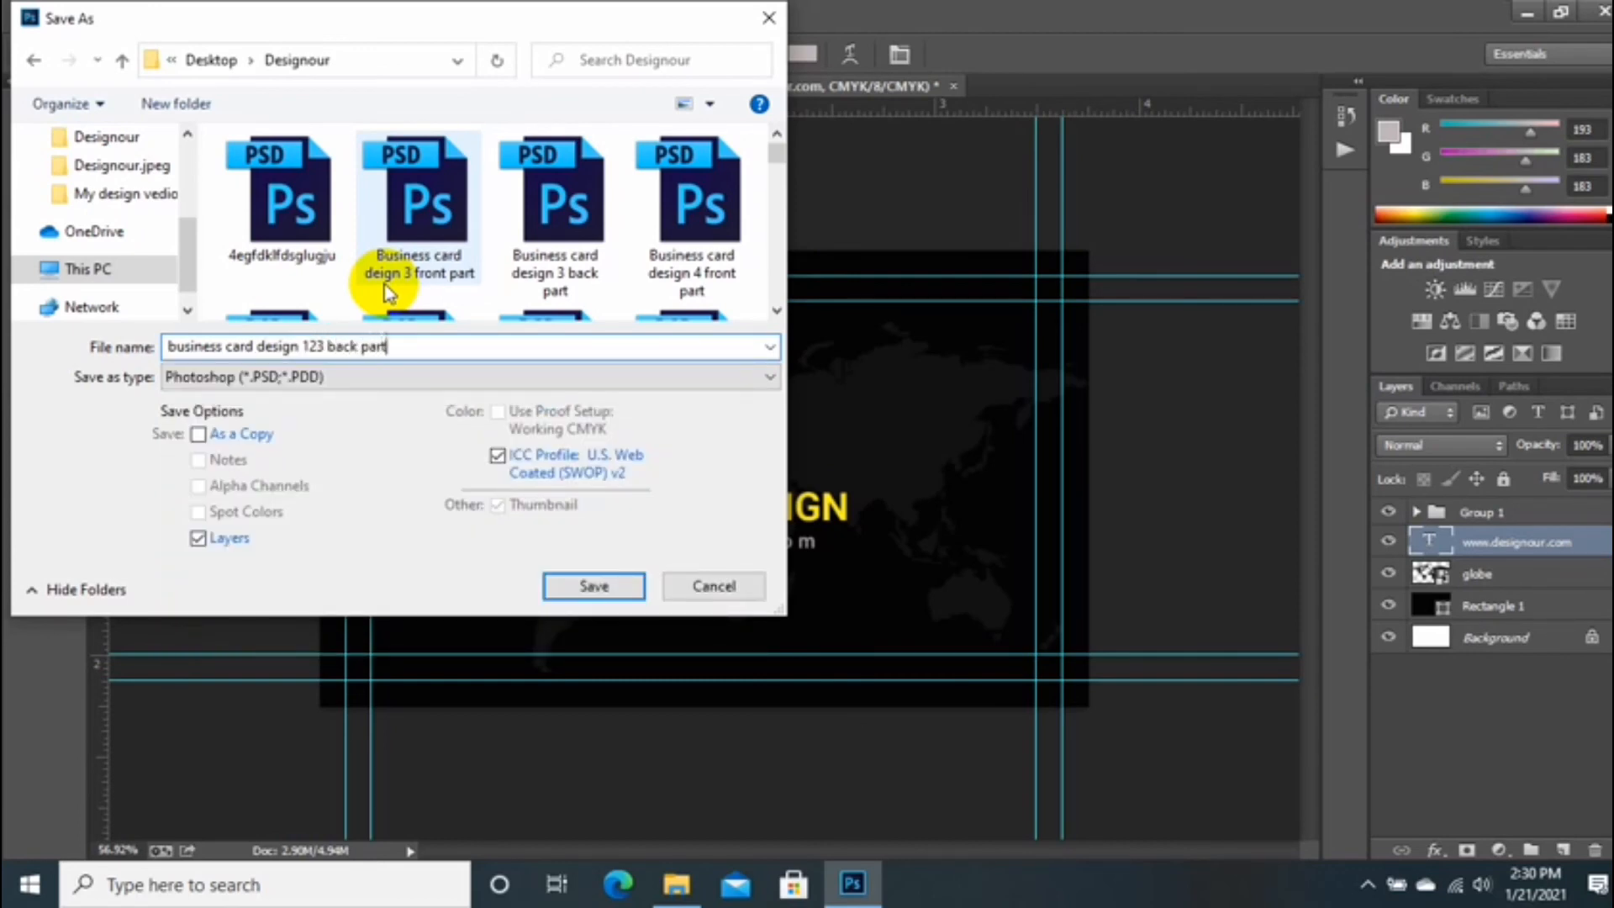
left_click(593, 586)
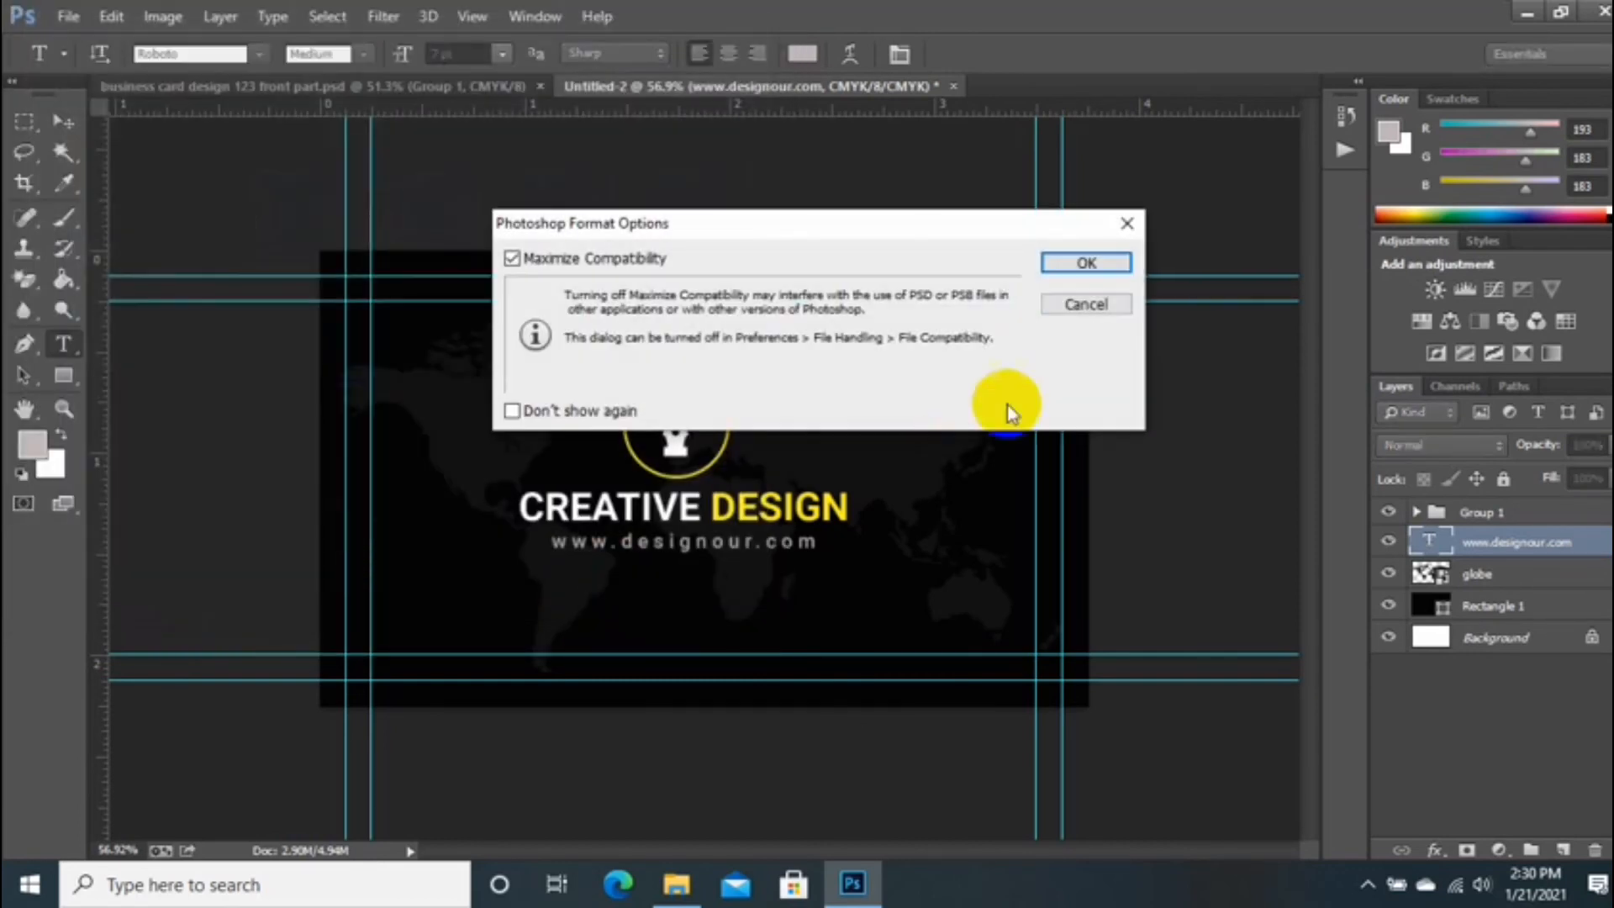
left_click(1084, 264)
left_click(252, 94)
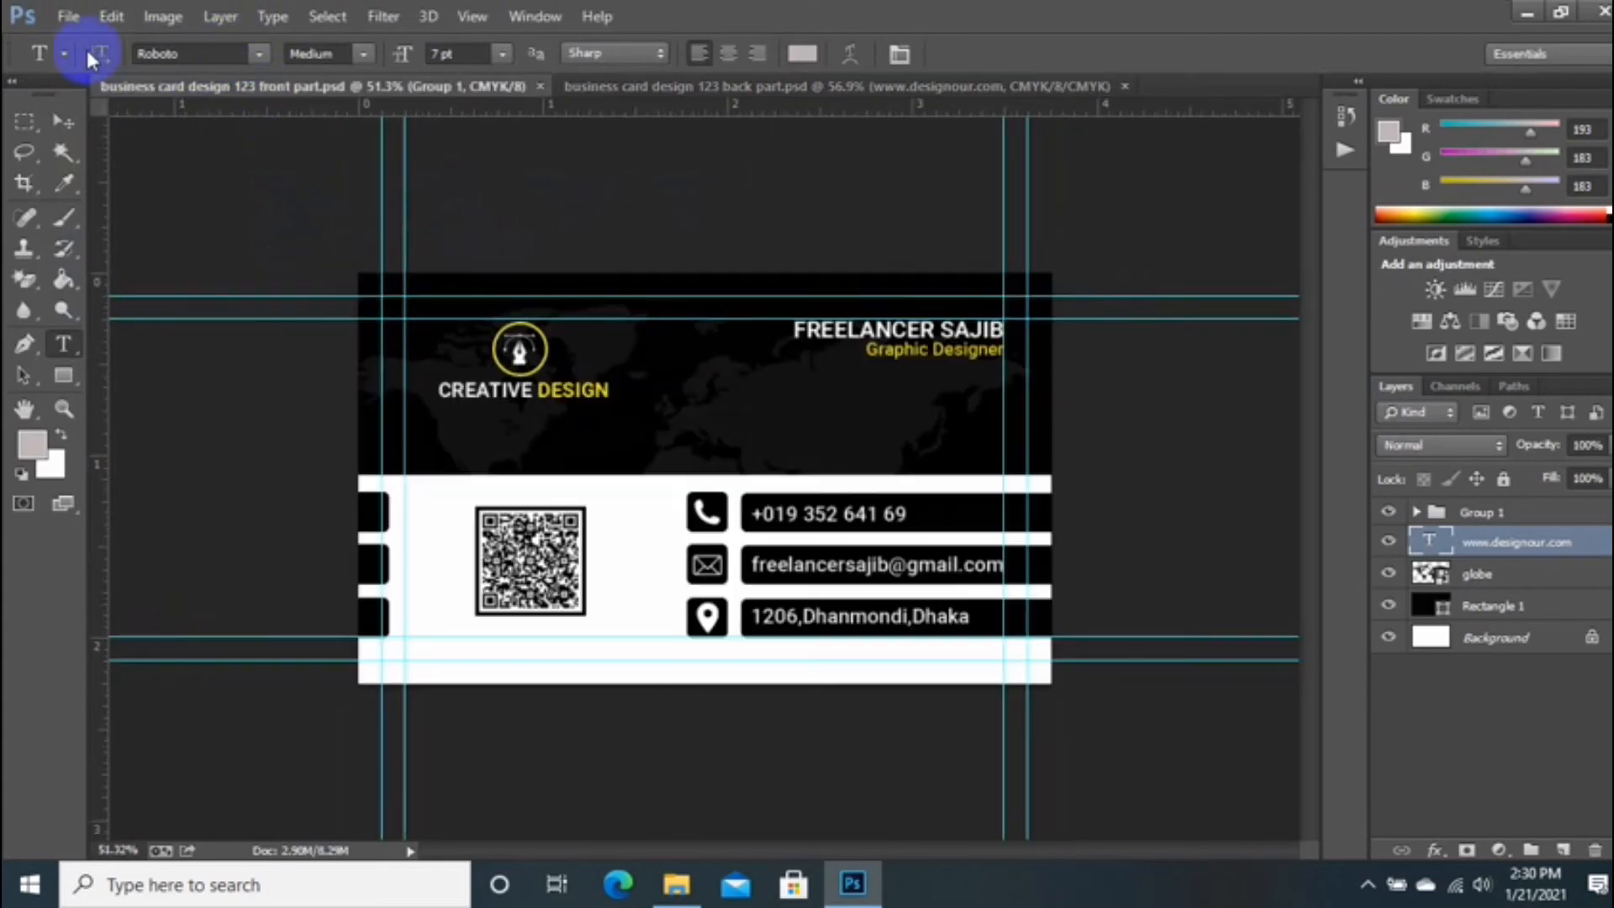
Step: Save the front card design as a JPEG in the Desktop > Designour.jpeg folder
left_click(68, 16)
left_click(101, 304)
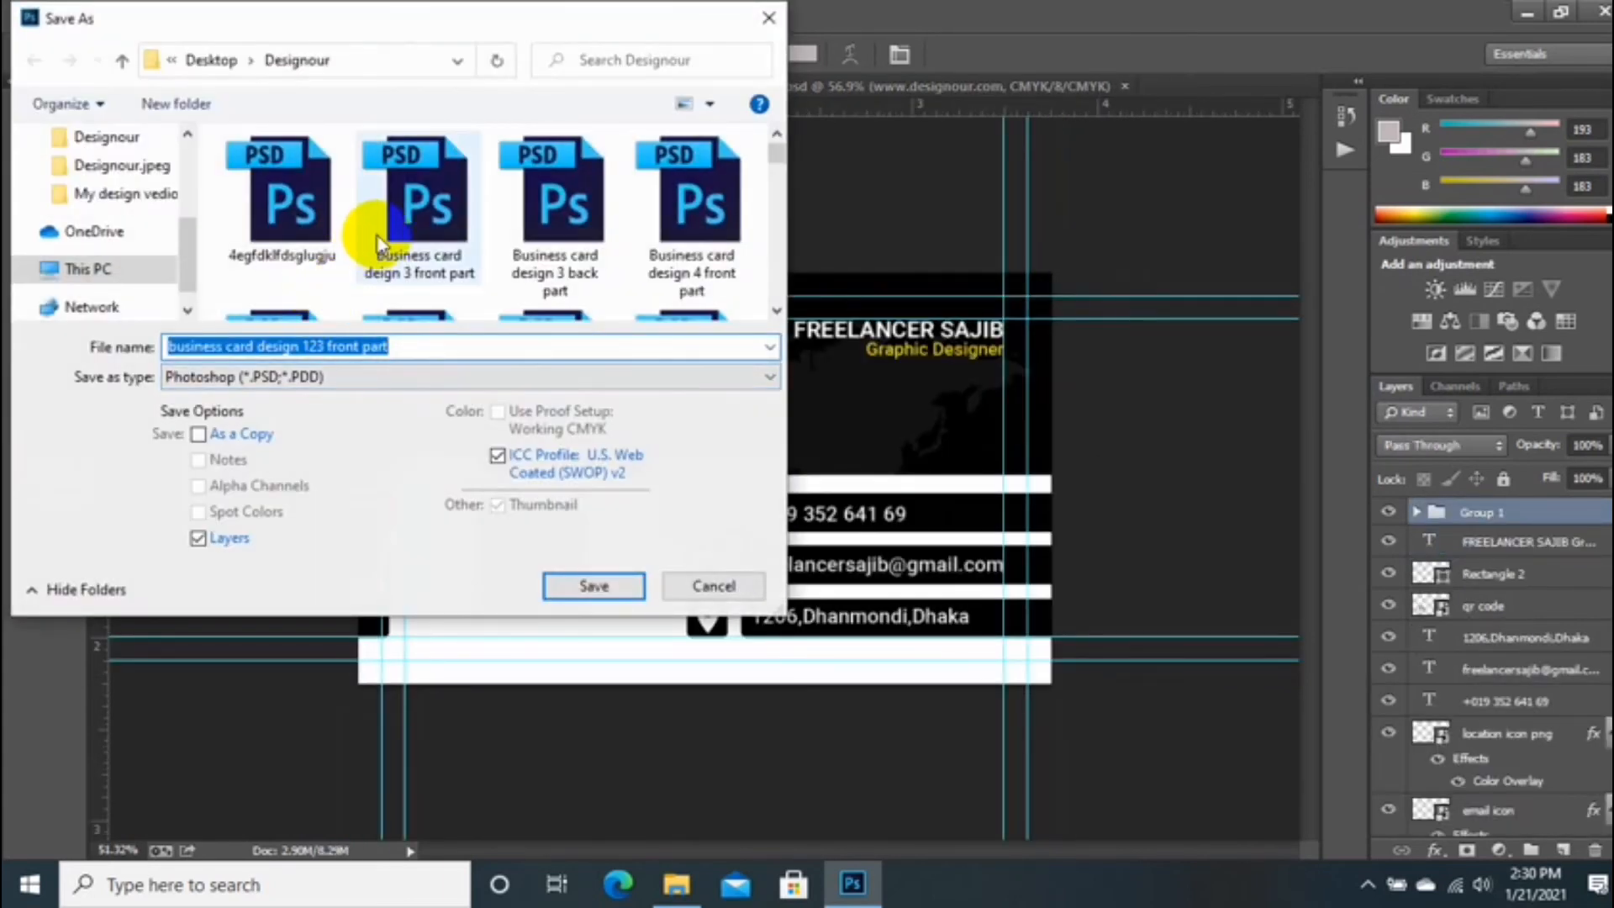
scroll(403, 252, "down", 3)
scroll(108, 180, "up", 3)
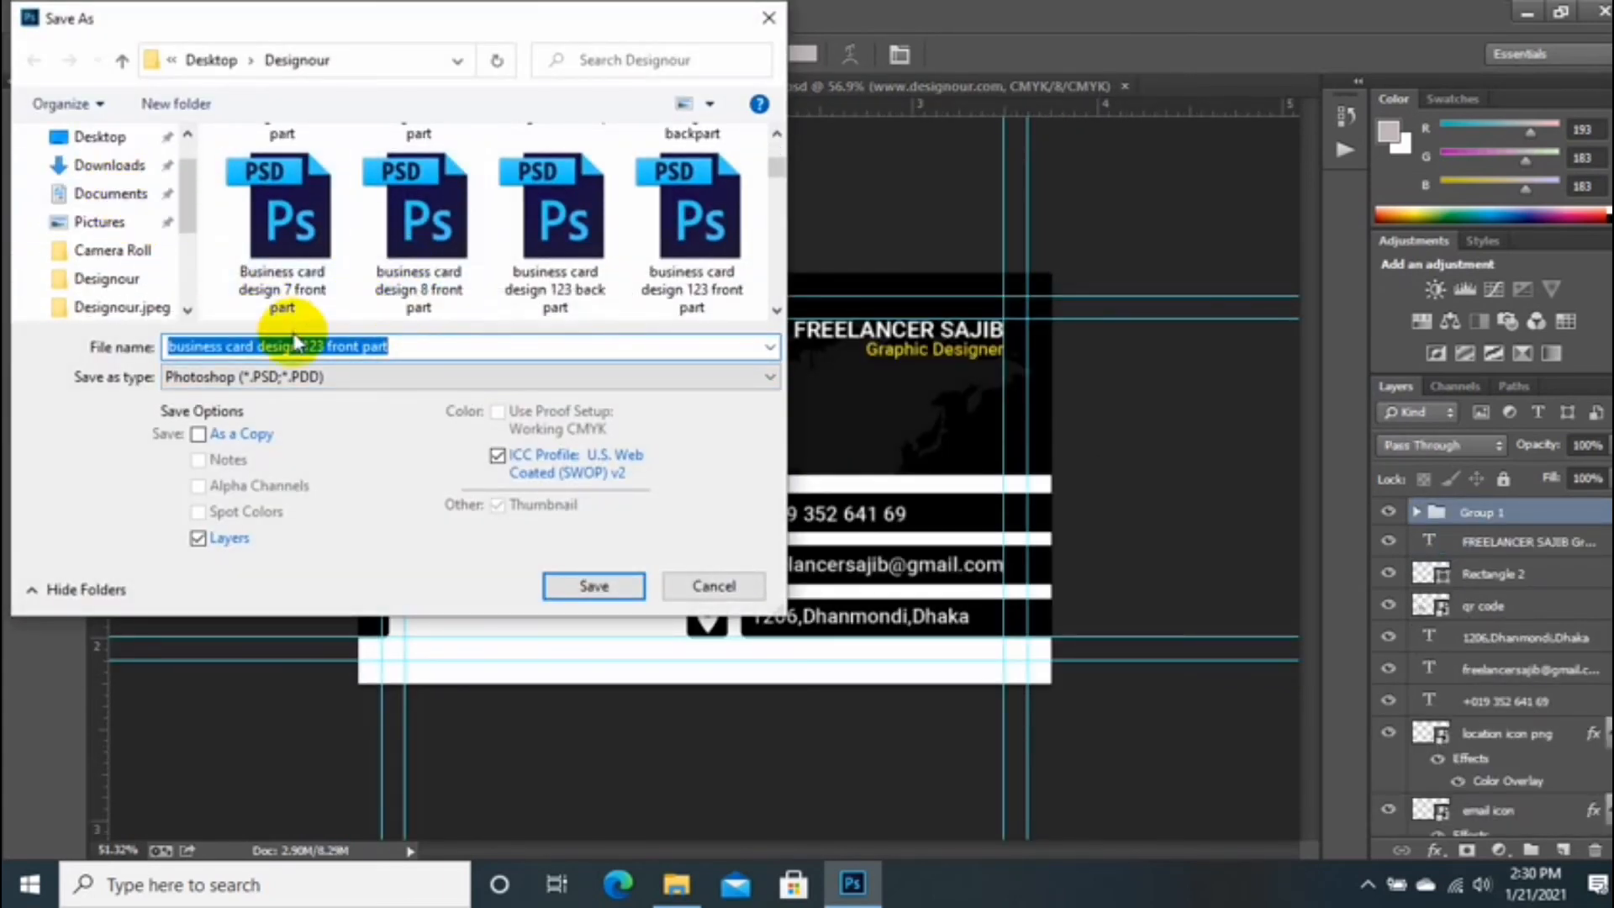
scroll(118, 180, "up", 1)
left_click(118, 180)
double_click(425, 209)
left_click(385, 396)
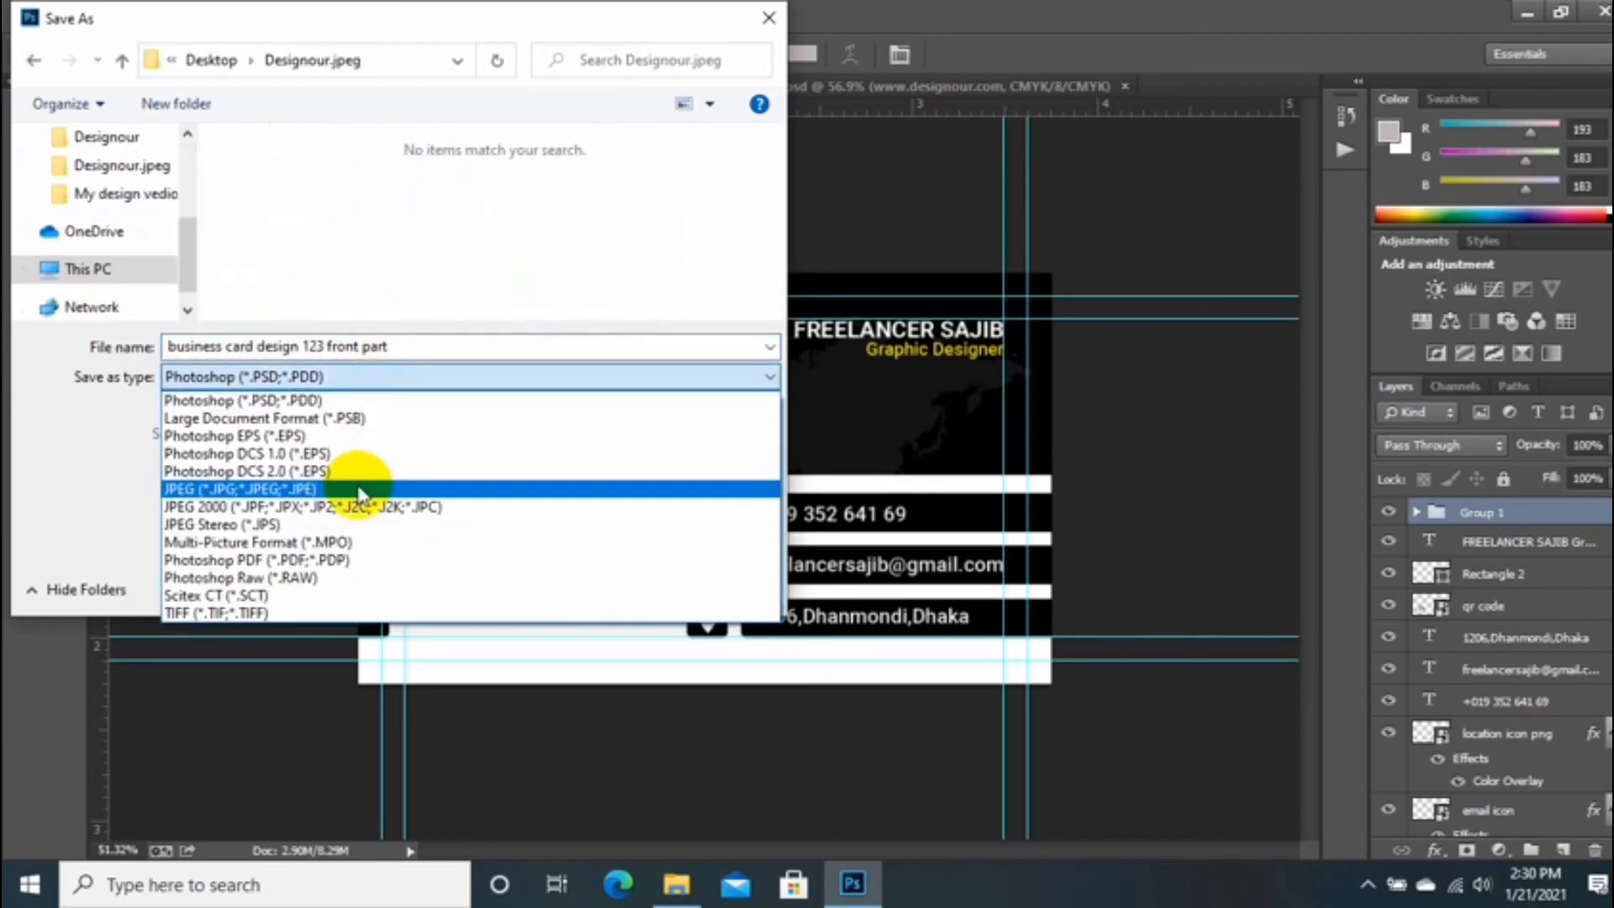
left_click(378, 479)
left_click(595, 586)
left_click(961, 216)
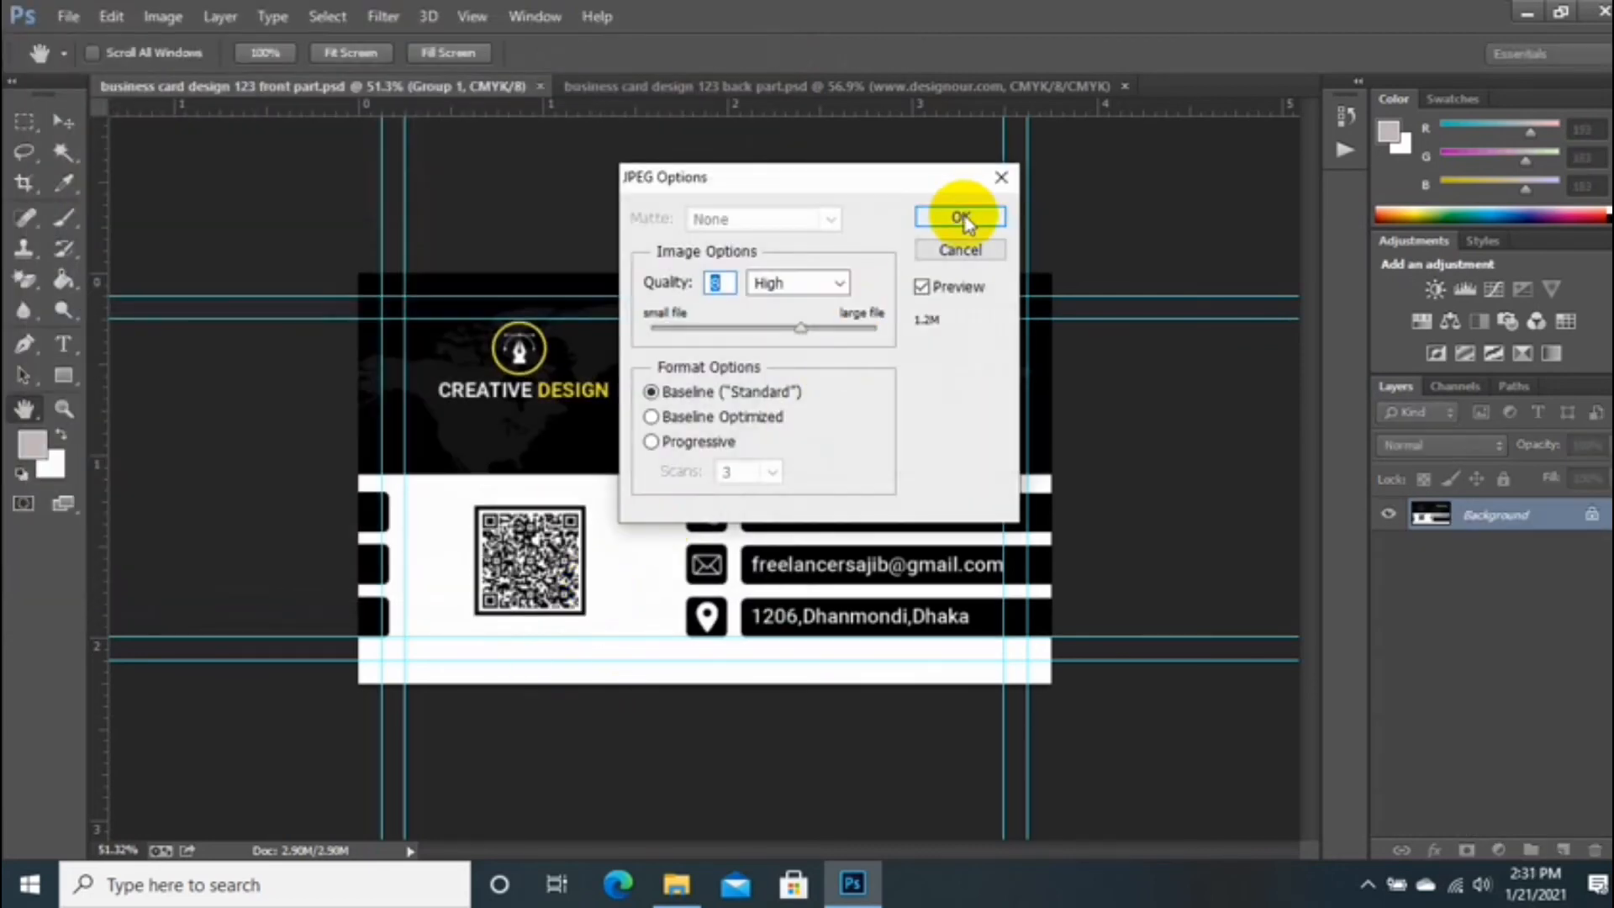
key("t")
Step: Save the back card design as a JPEG in the Designour.jpeg folder too
left_click(787, 87)
left_click(68, 16)
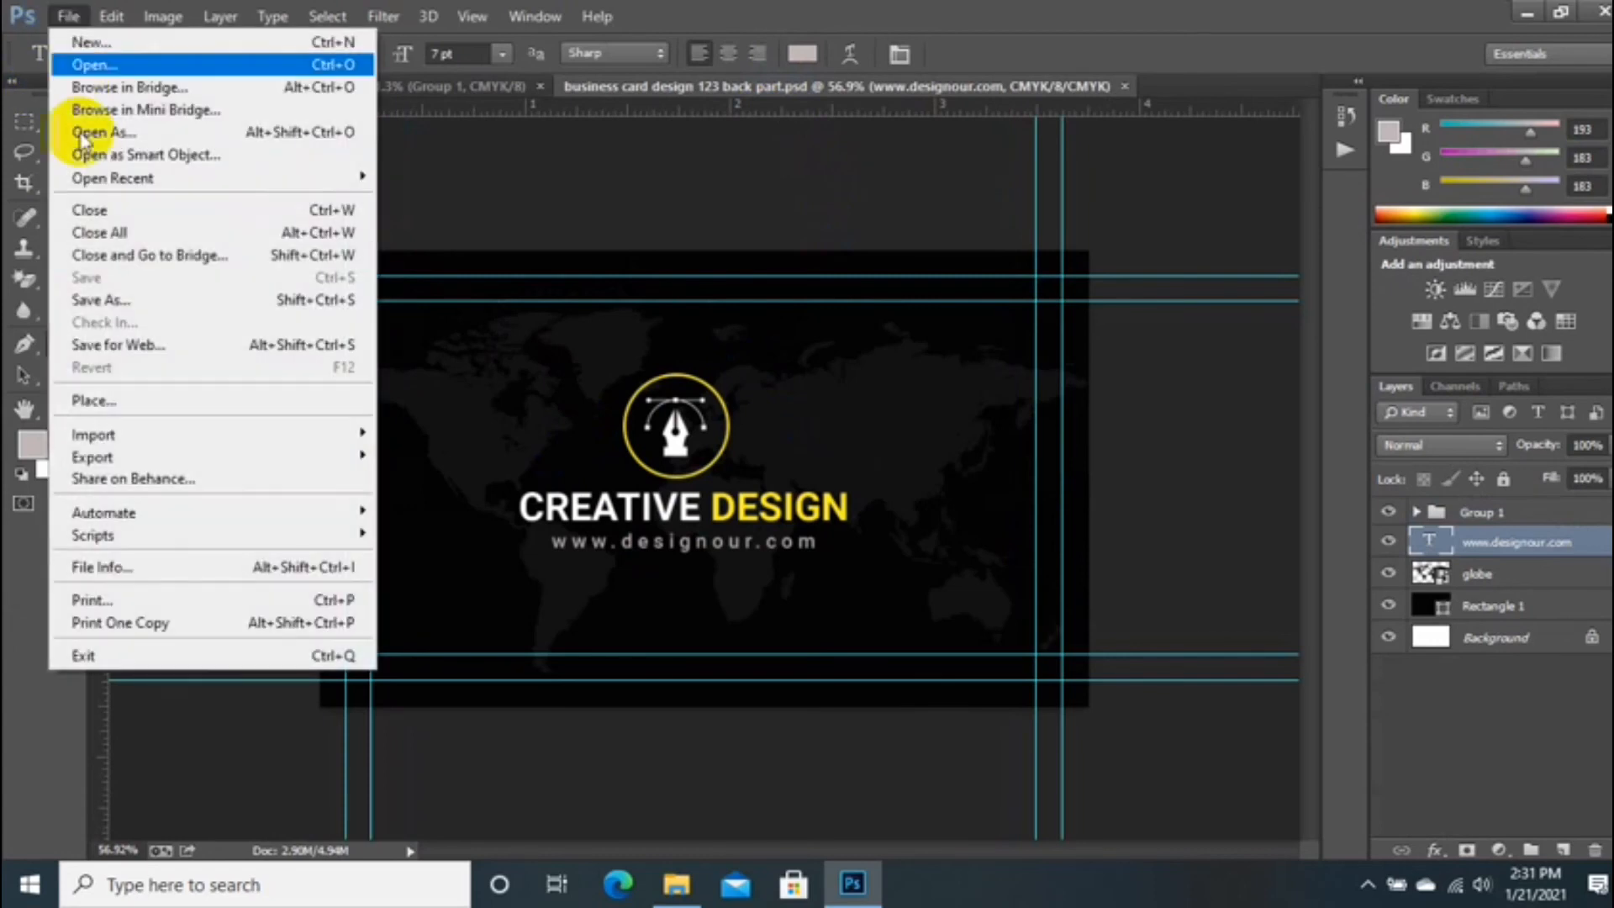
left_click(110, 302)
scroll(108, 202, "up", 3)
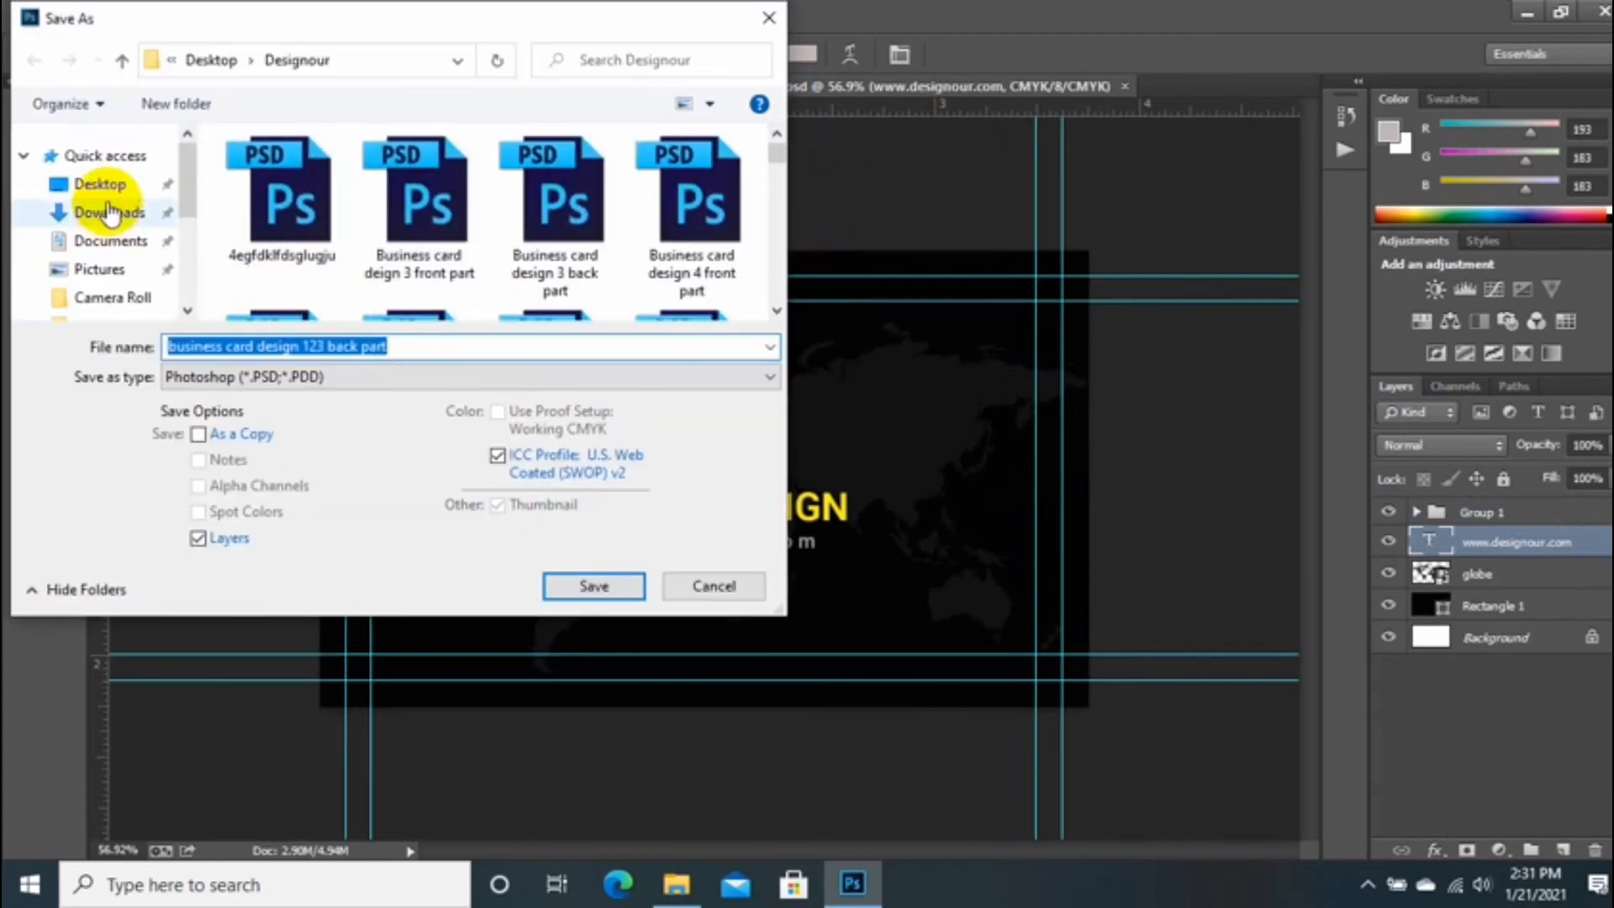
left_click(109, 187)
double_click(370, 235)
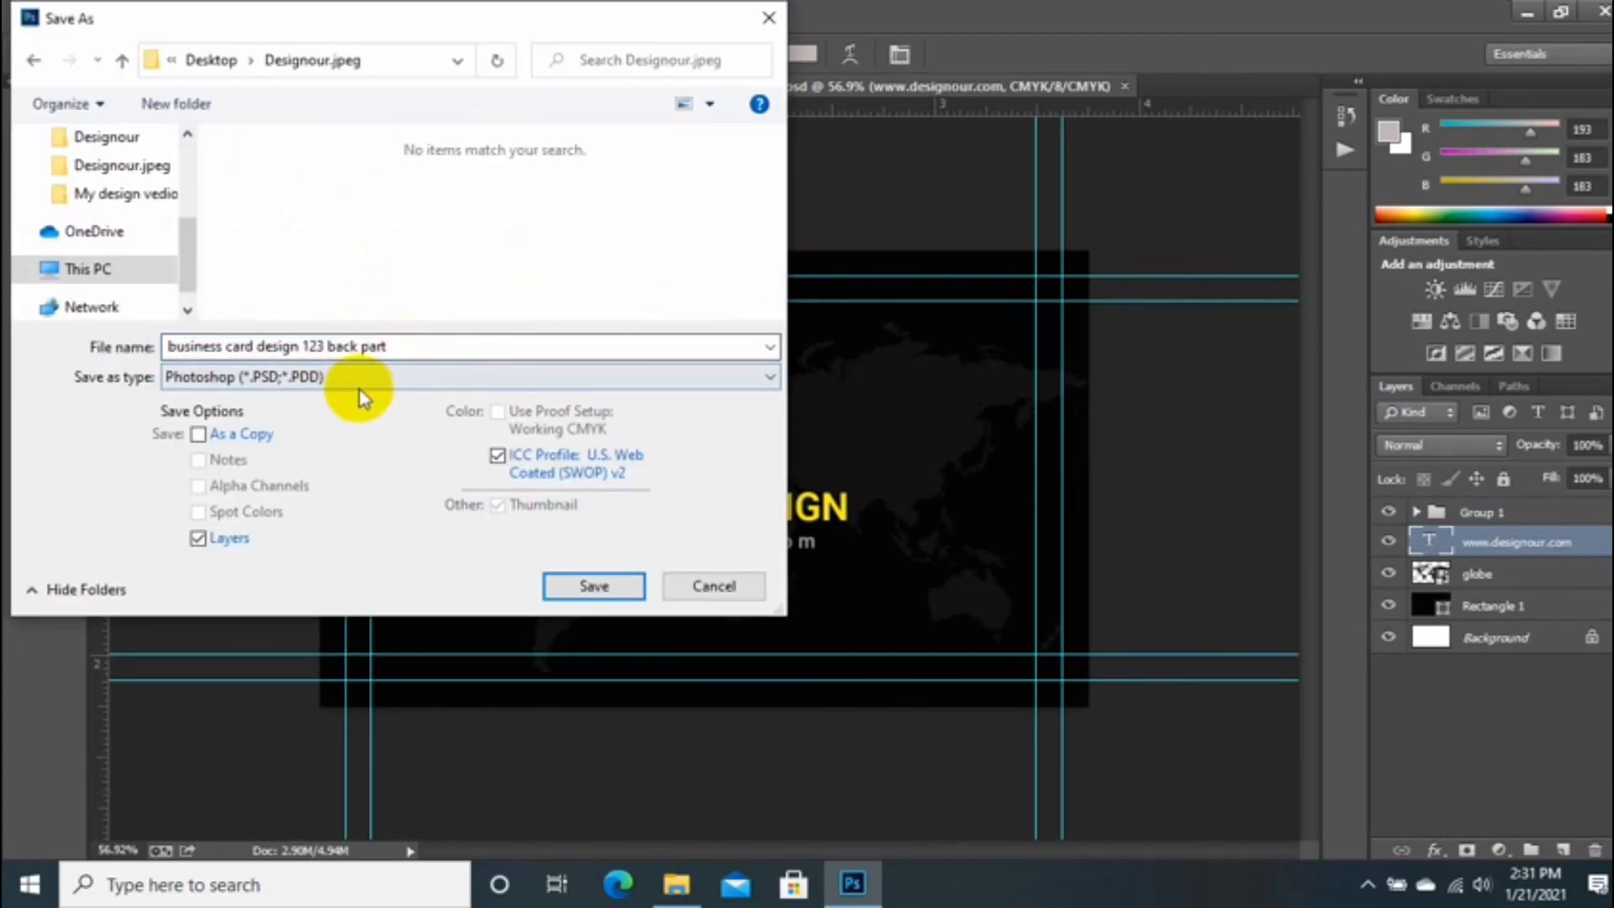
left_click(362, 378)
left_click(319, 483)
left_click(594, 586)
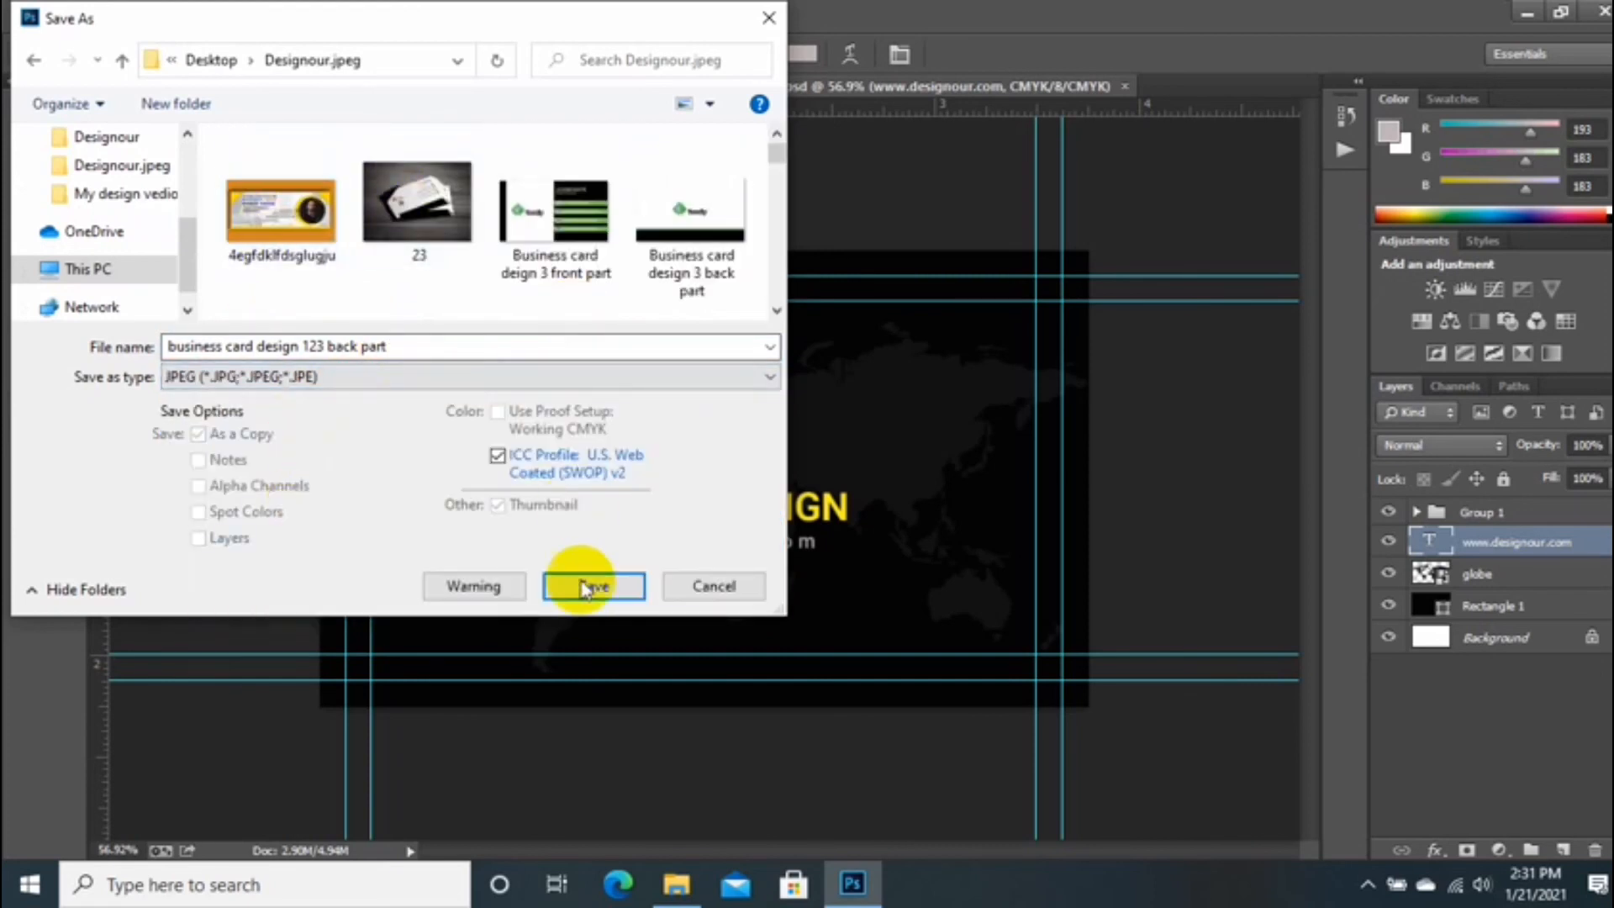
left_click(930, 216)
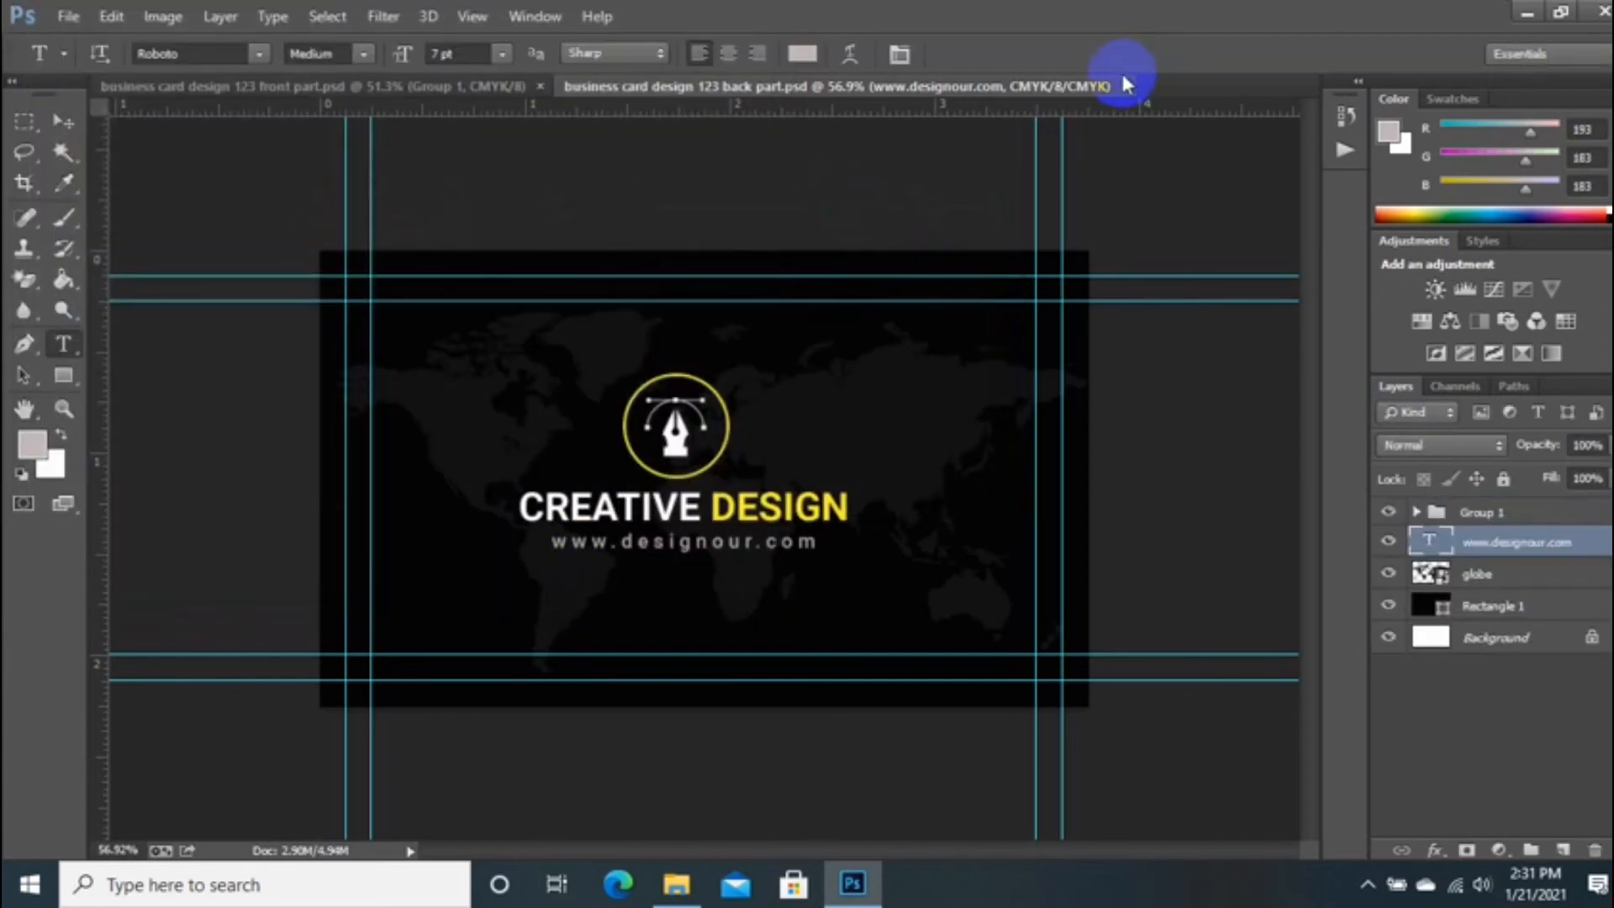
Step: Close the back and front card documents and bring up the File Explorer windows
left_click(1124, 86)
left_click(542, 86)
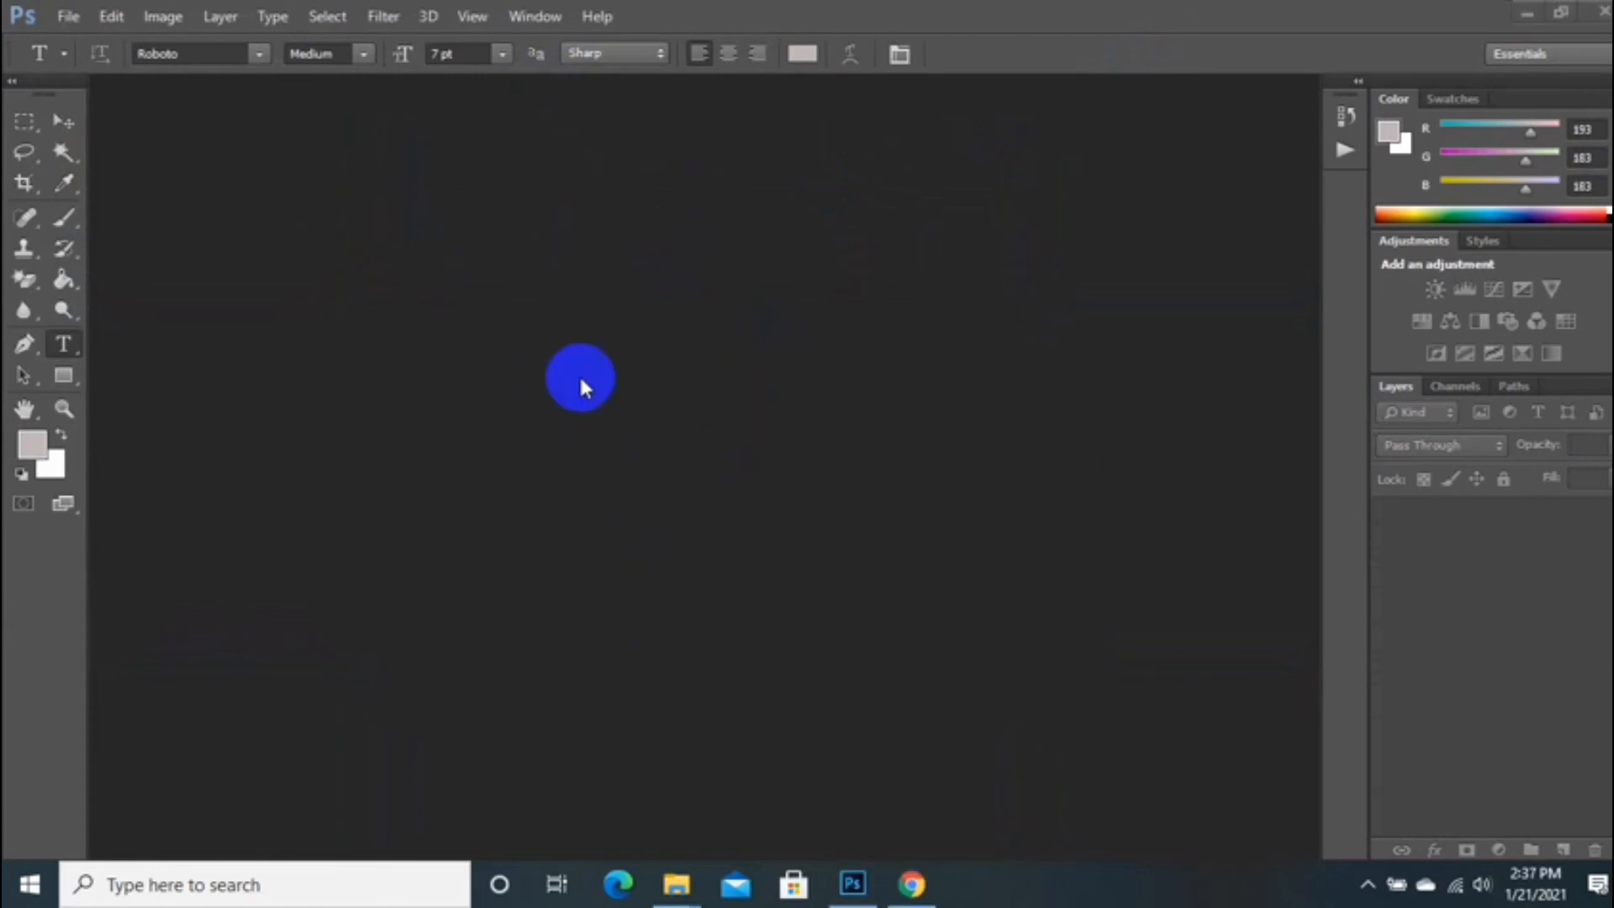
left_click(658, 898)
Step: Open the rounded business card mockup PSD from Downloads, ignoring the missing fonts warning
left_click(386, 793)
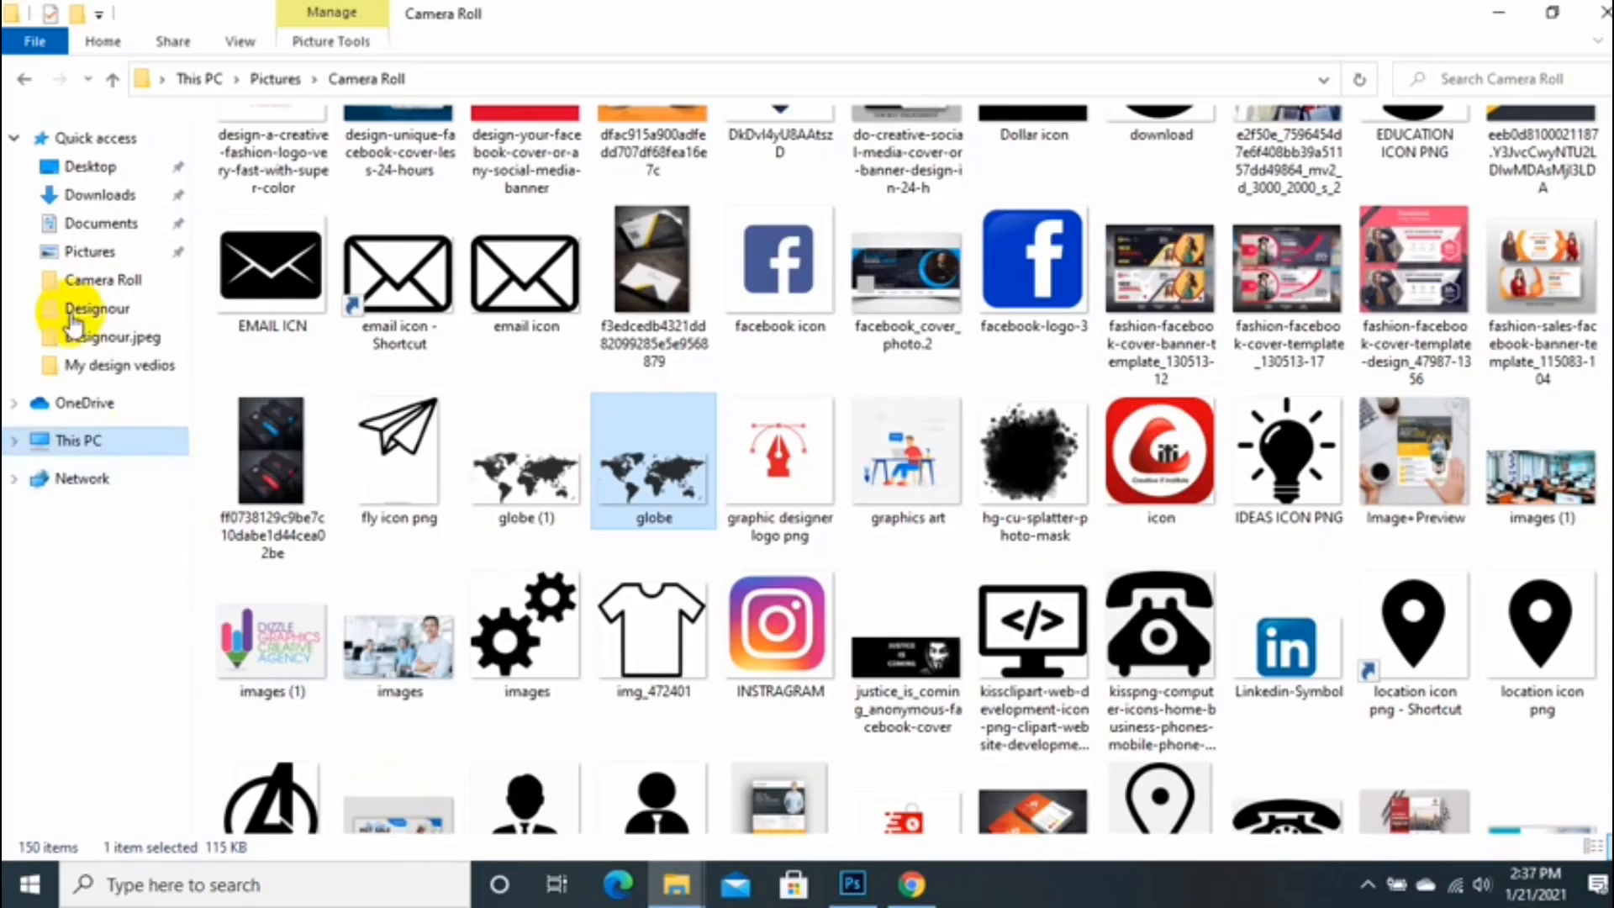
left_click(99, 195)
left_click_drag(505, 189, 675, 589)
left_click(850, 362)
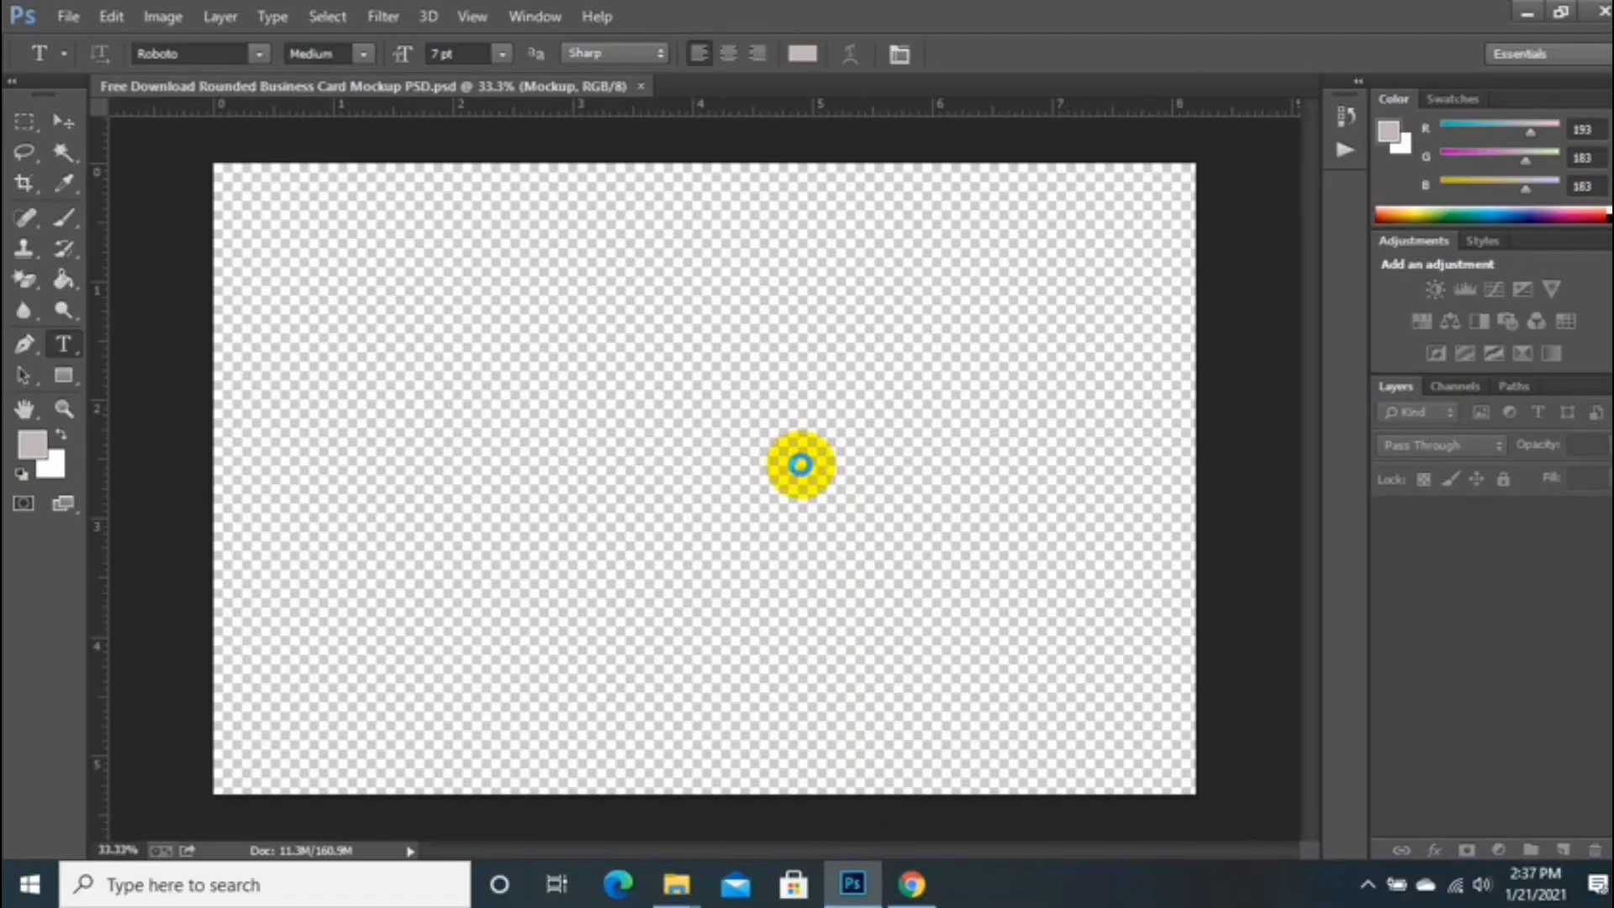
Step: Show and expand the Mockup group, then open the Front smart object for editing
left_click(1388, 514)
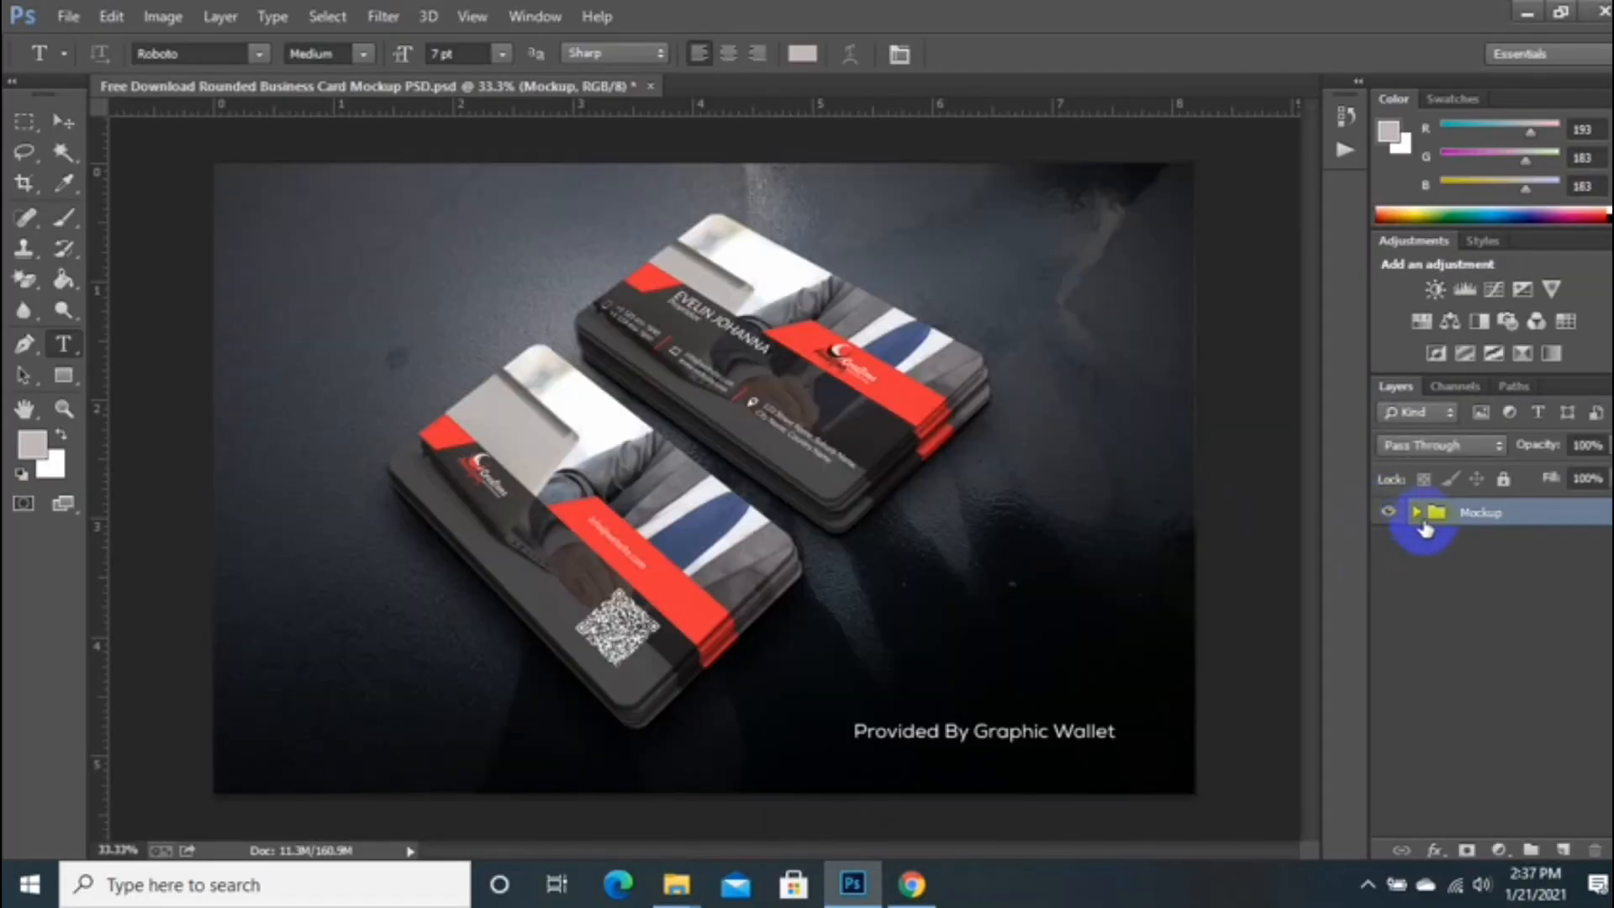
left_click(1419, 513)
double_click(1447, 577)
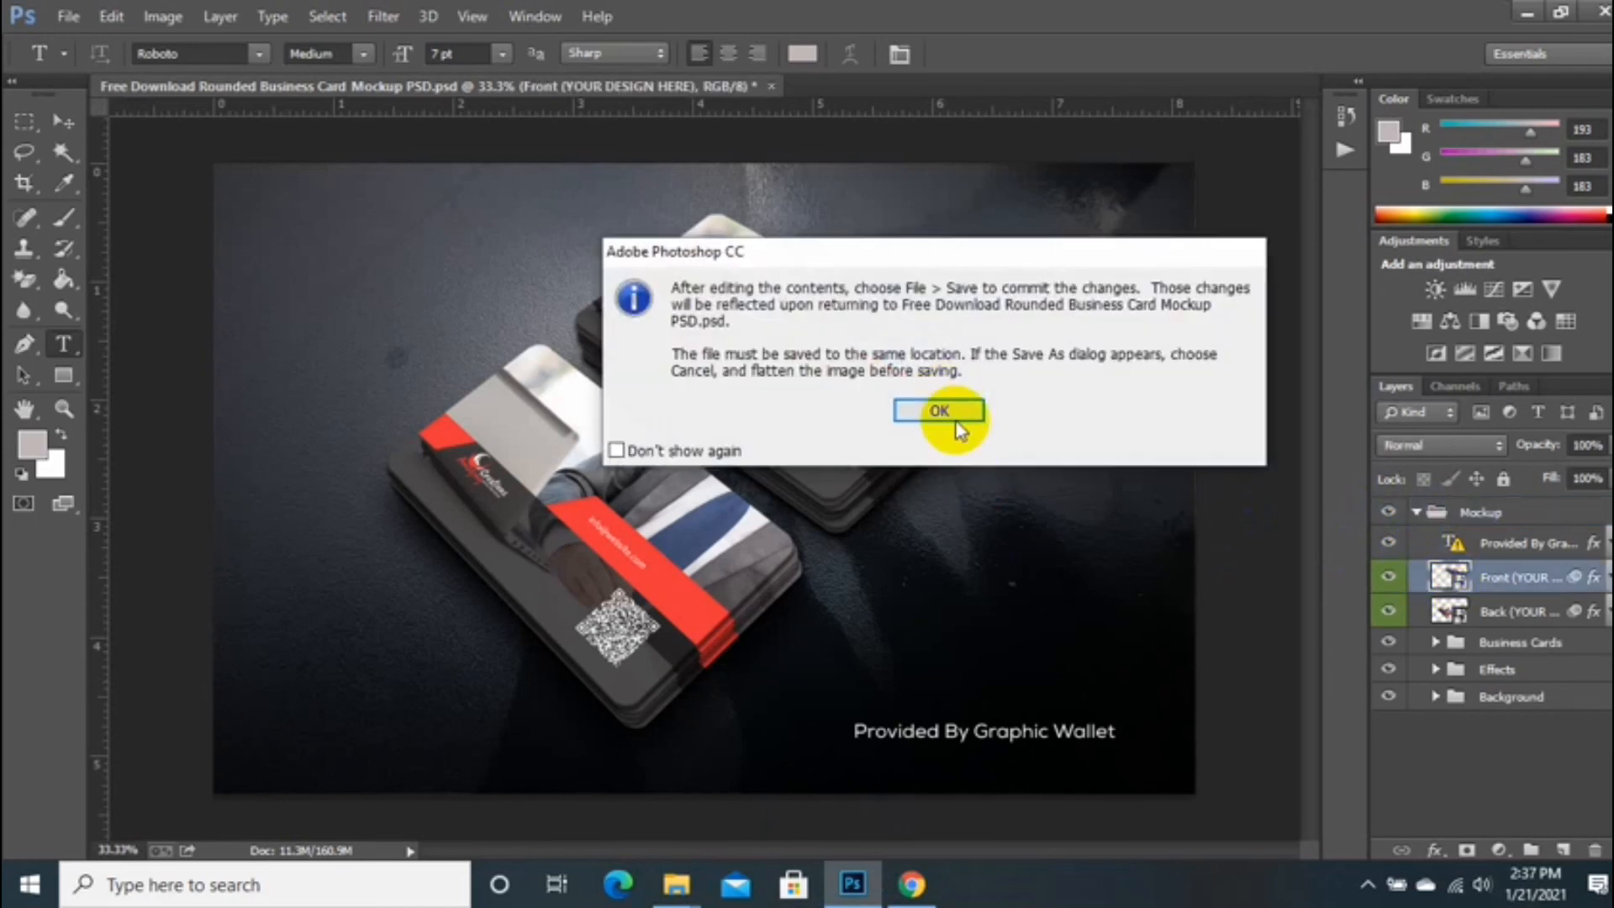
left_click(950, 412)
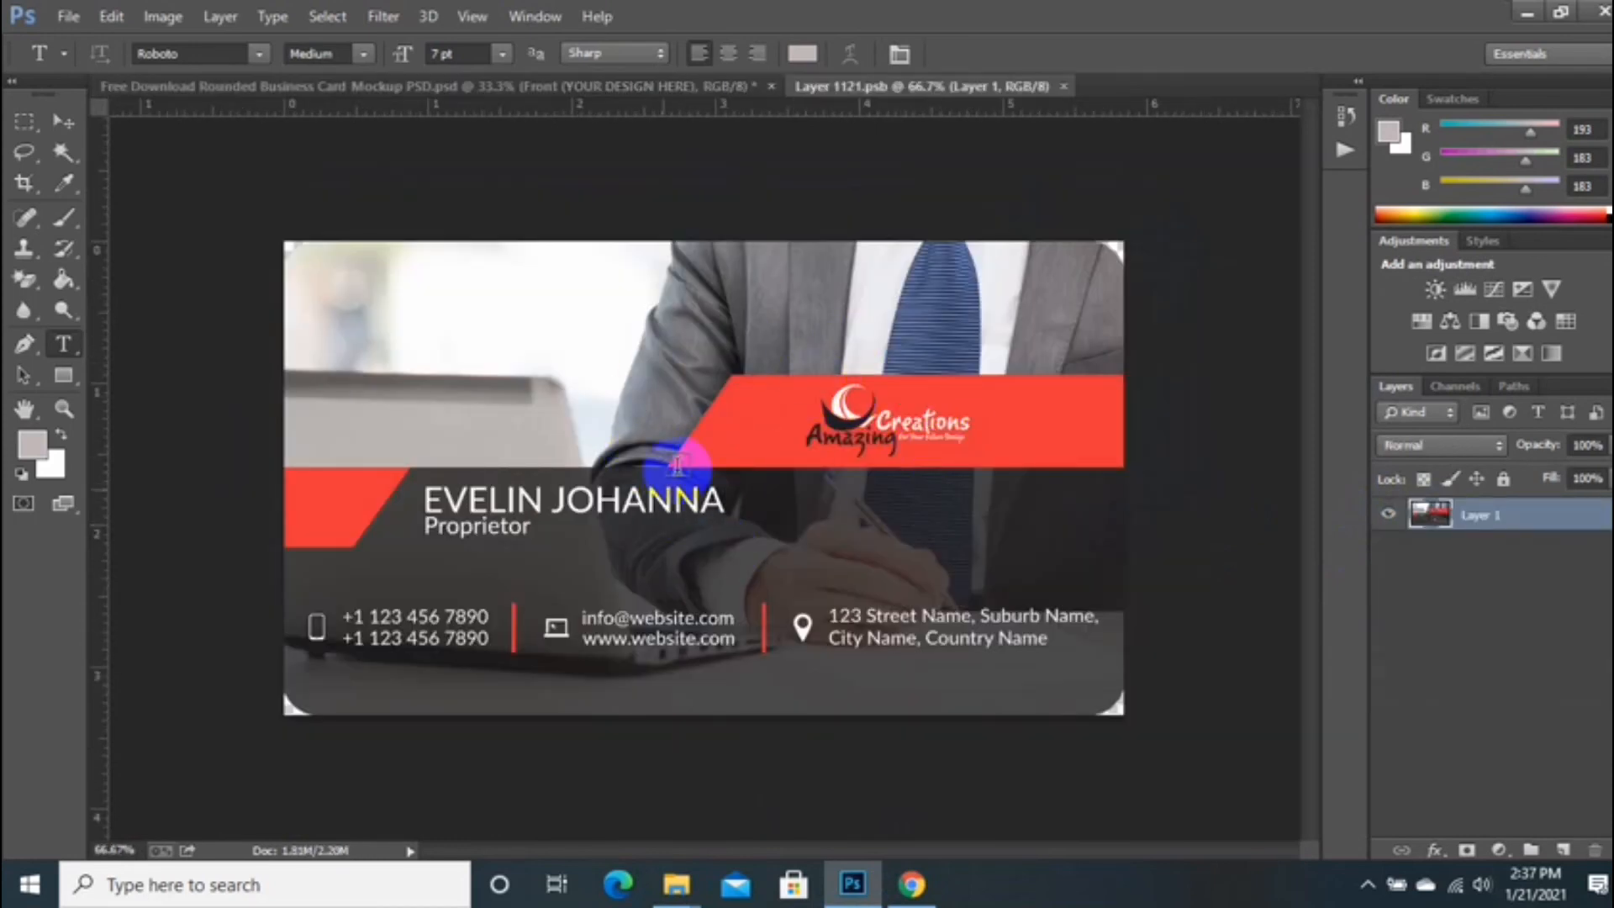
Step: Place the front-part JPEG from Desktop > Designour.jpeg into the front smart object
left_click(677, 884)
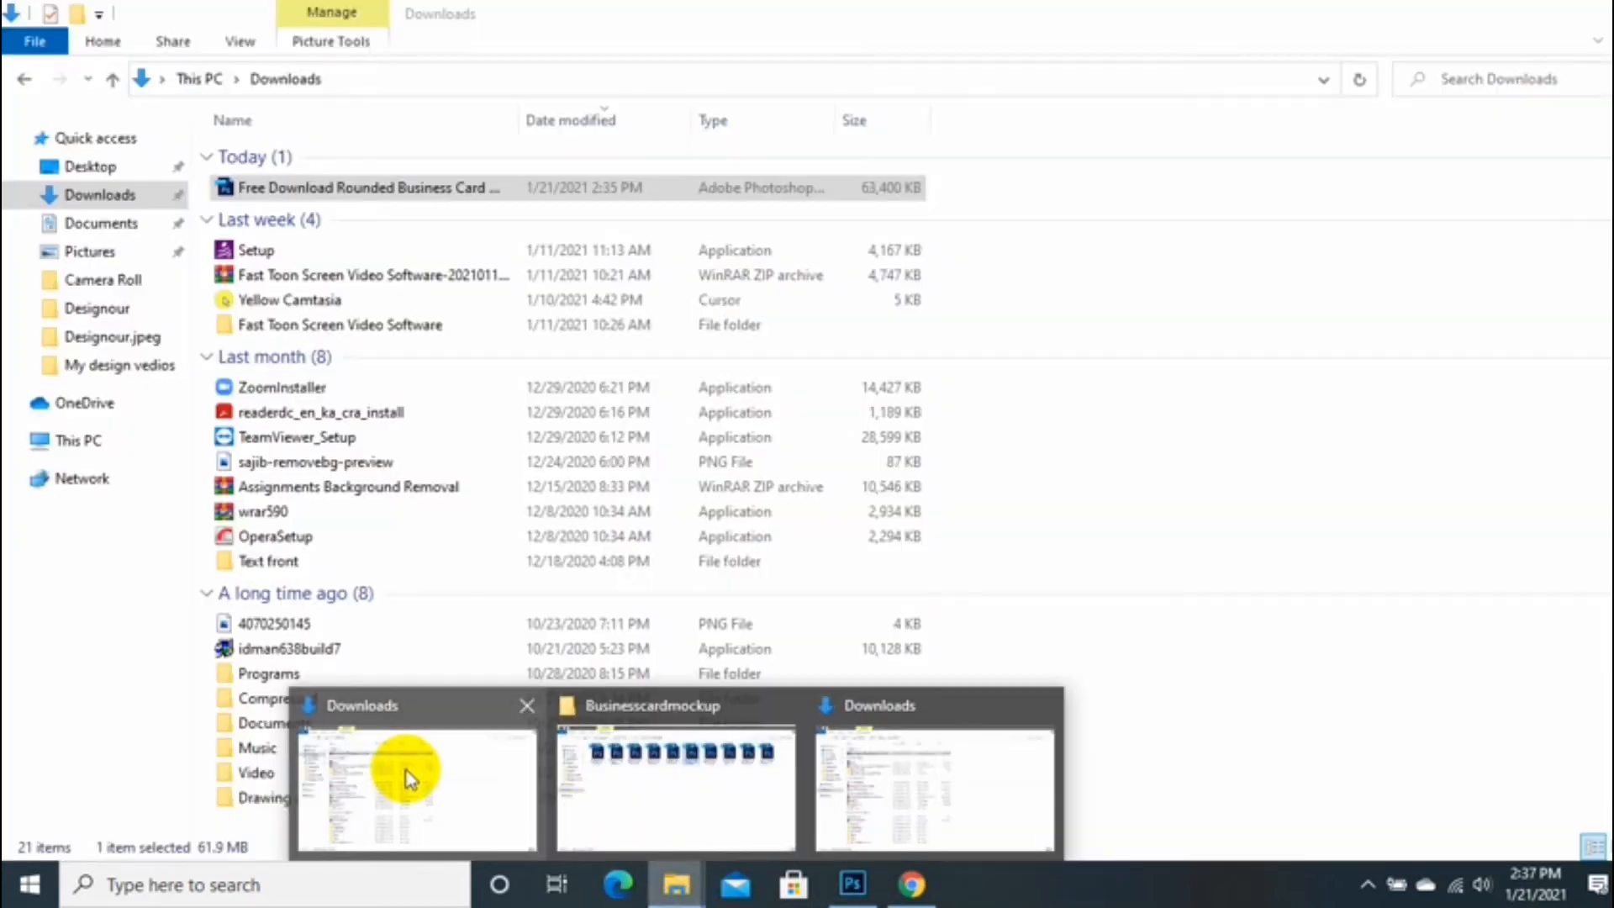
left_click(410, 777)
left_click(89, 165)
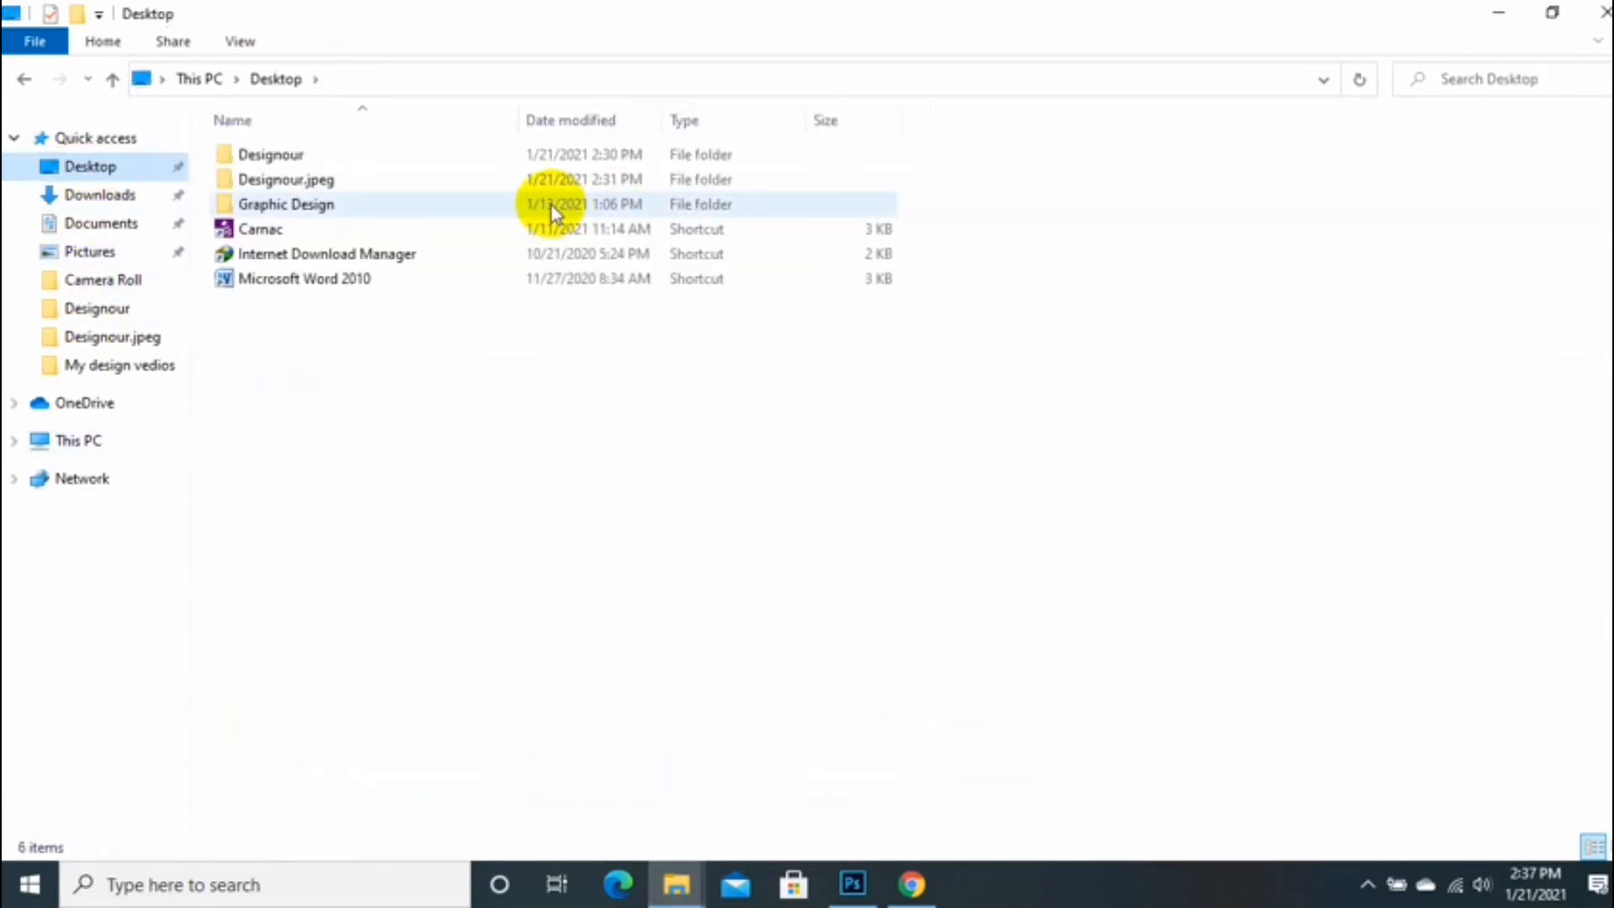
left_click(531, 185)
double_click(532, 184)
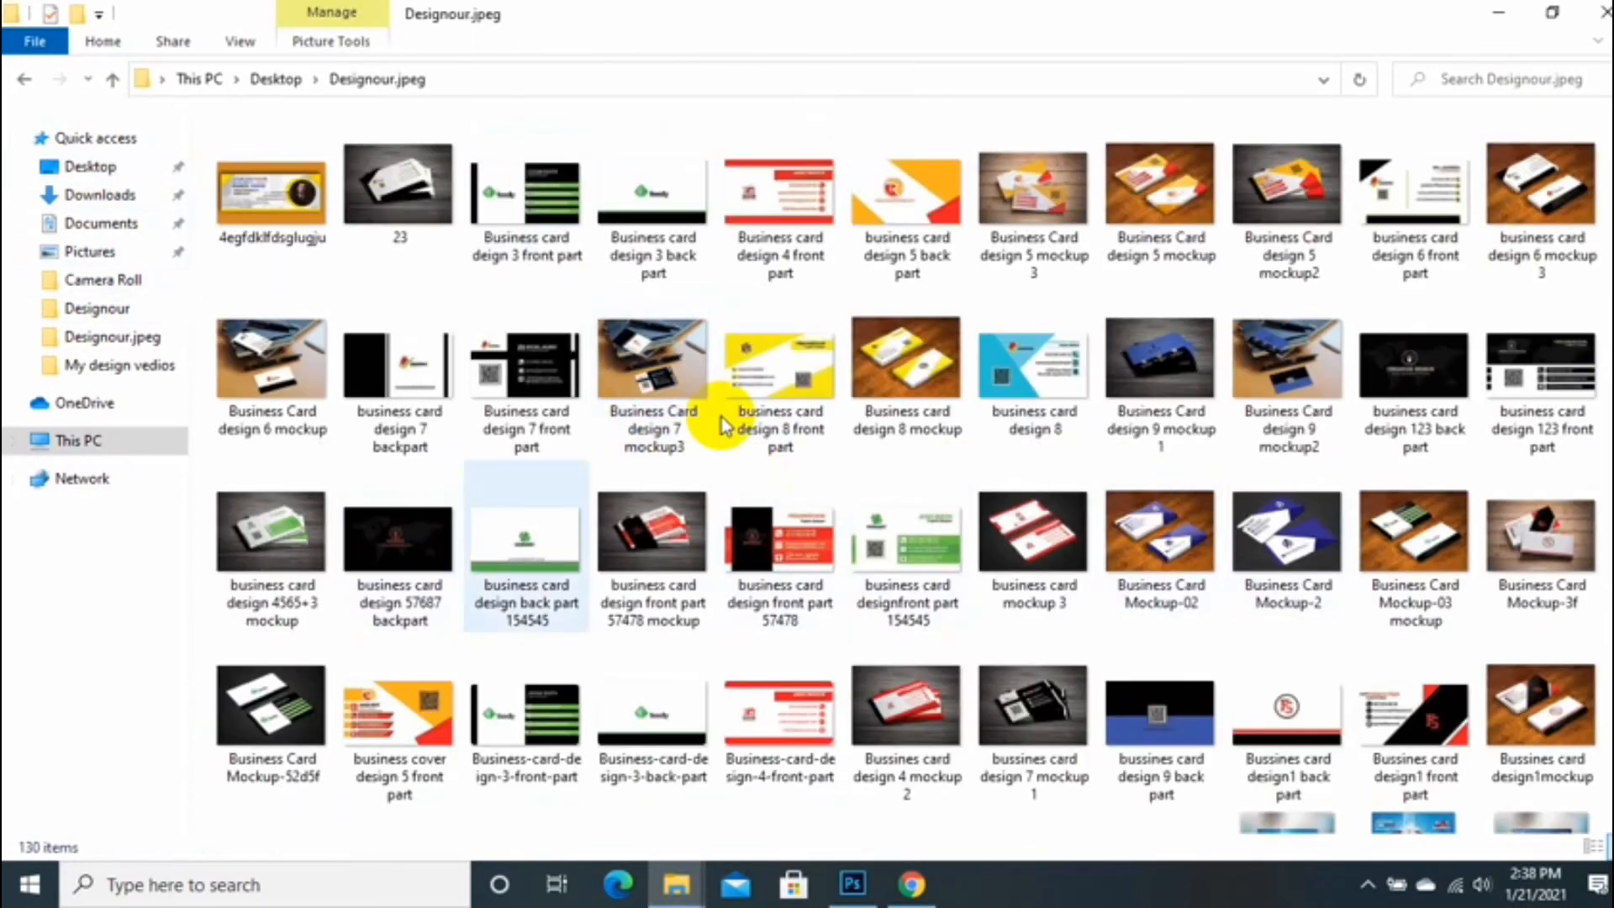
scroll(925, 463, "down", 5)
scroll(925, 462, "up", 5)
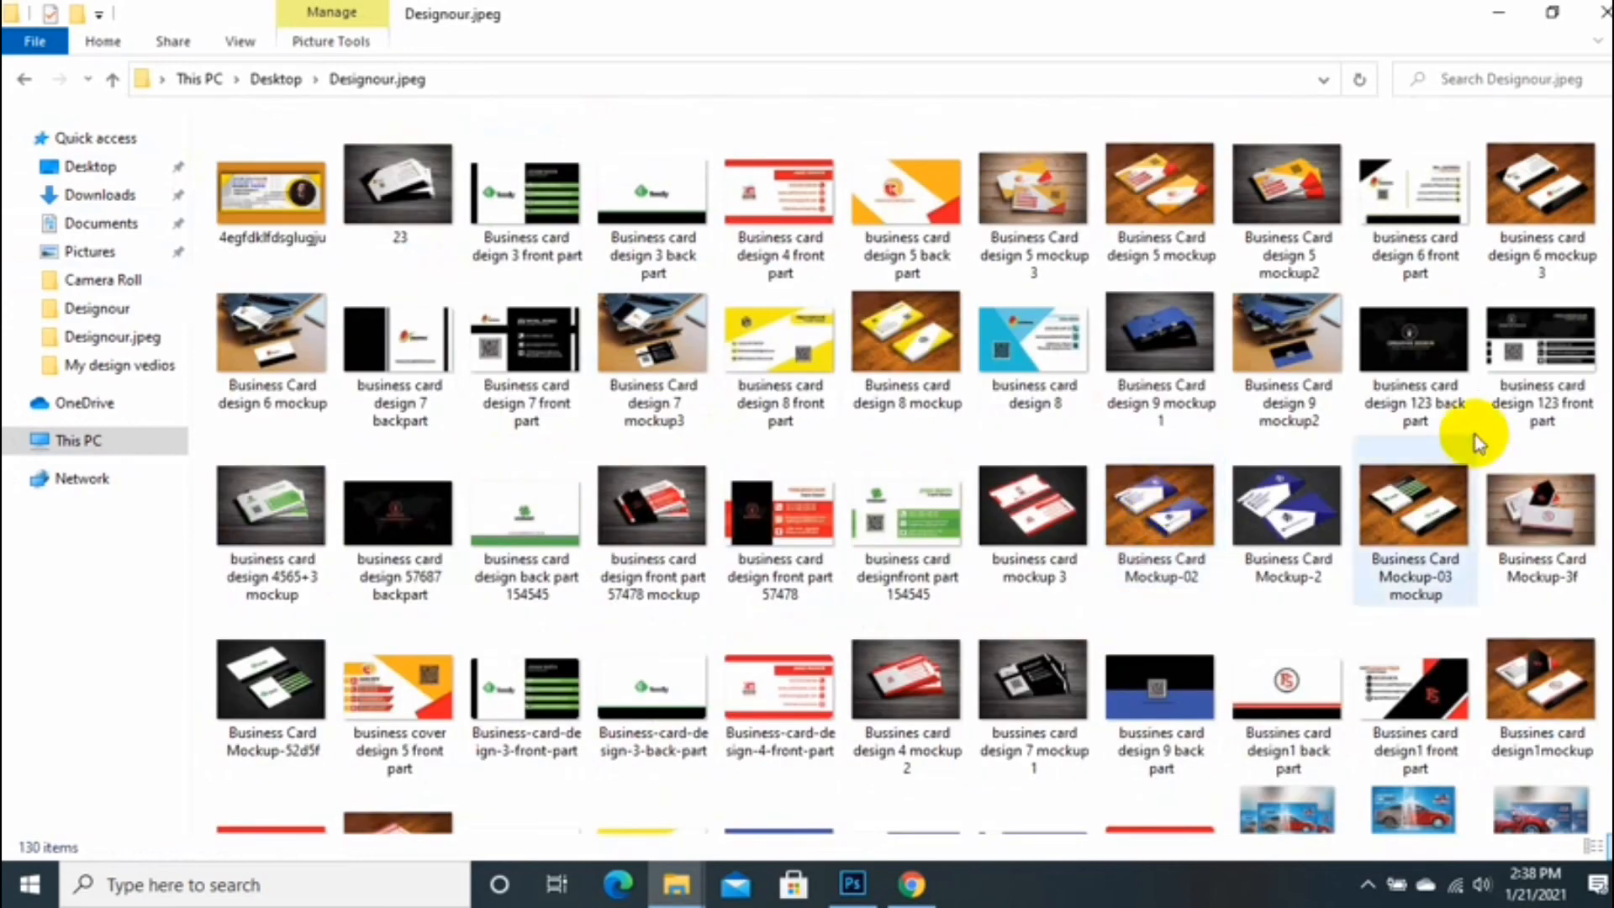
left_click_drag(1513, 370, 774, 619)
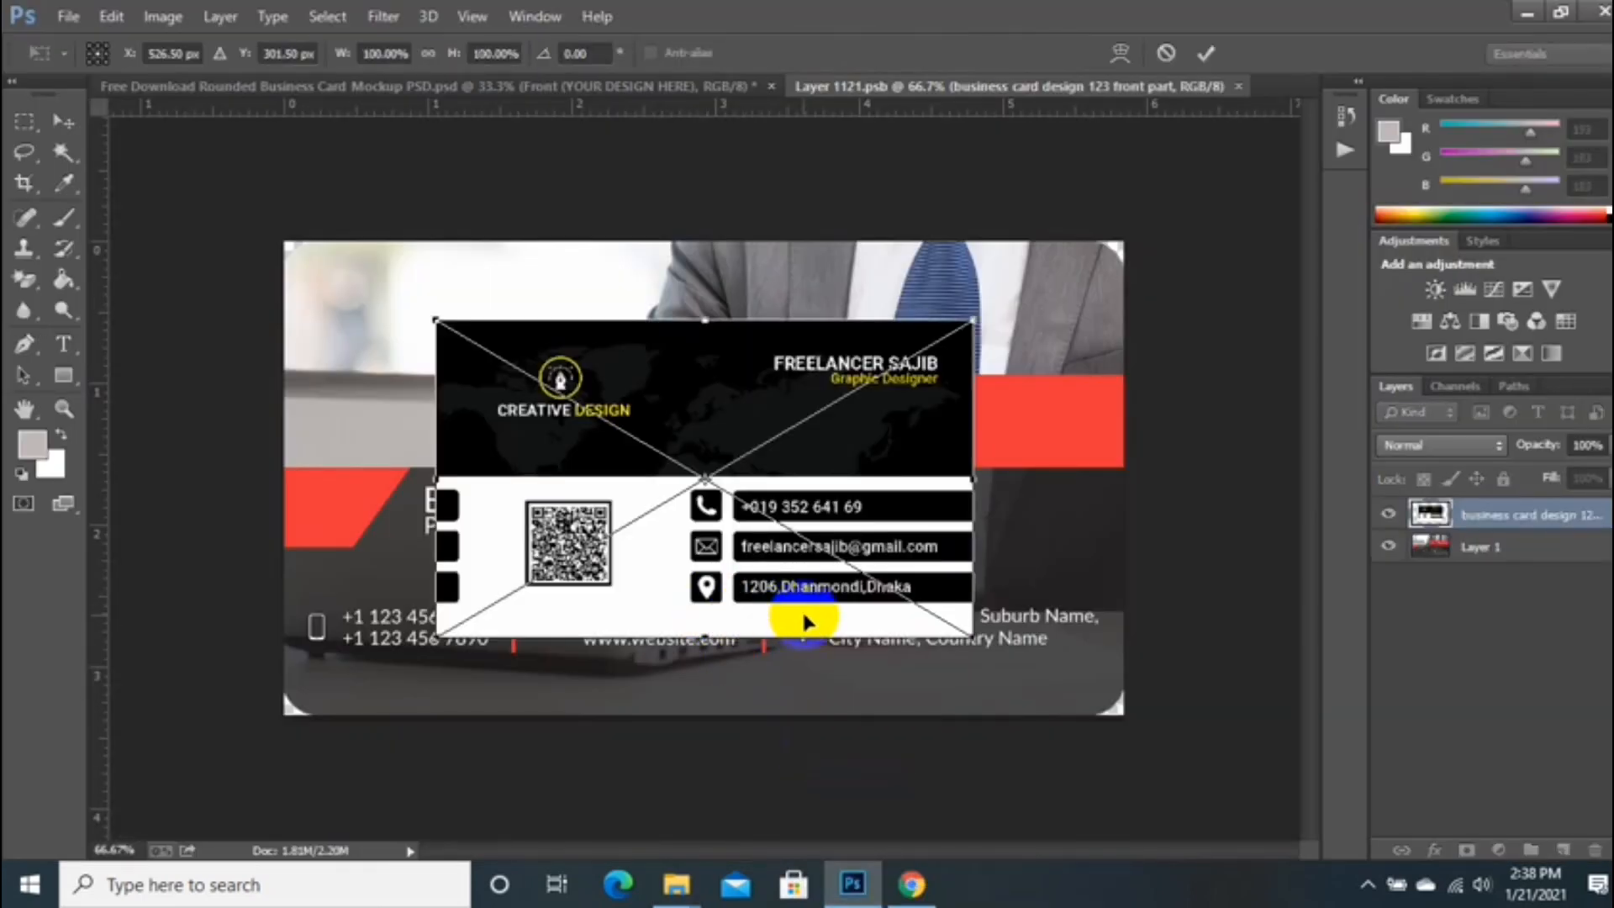
Step: Scale the front design to fill the card edge to edge, save, and return to the mockup
left_click_drag(945, 644, 1100, 732)
left_click_drag(1107, 491, 1114, 492)
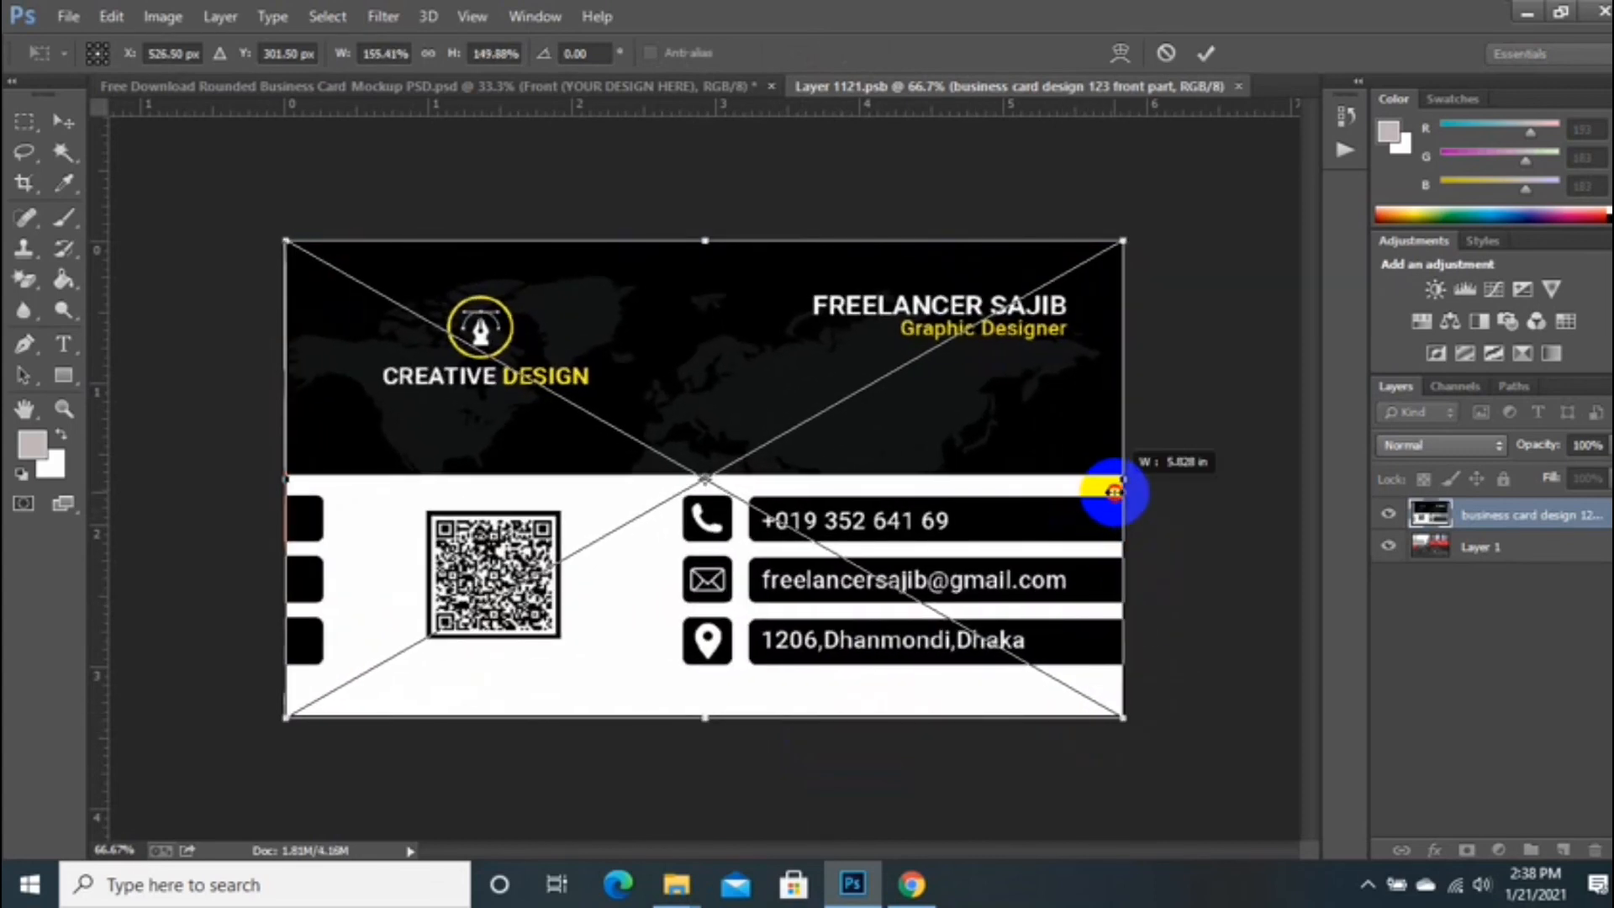
double_click(1066, 549)
key("ctrl+t")
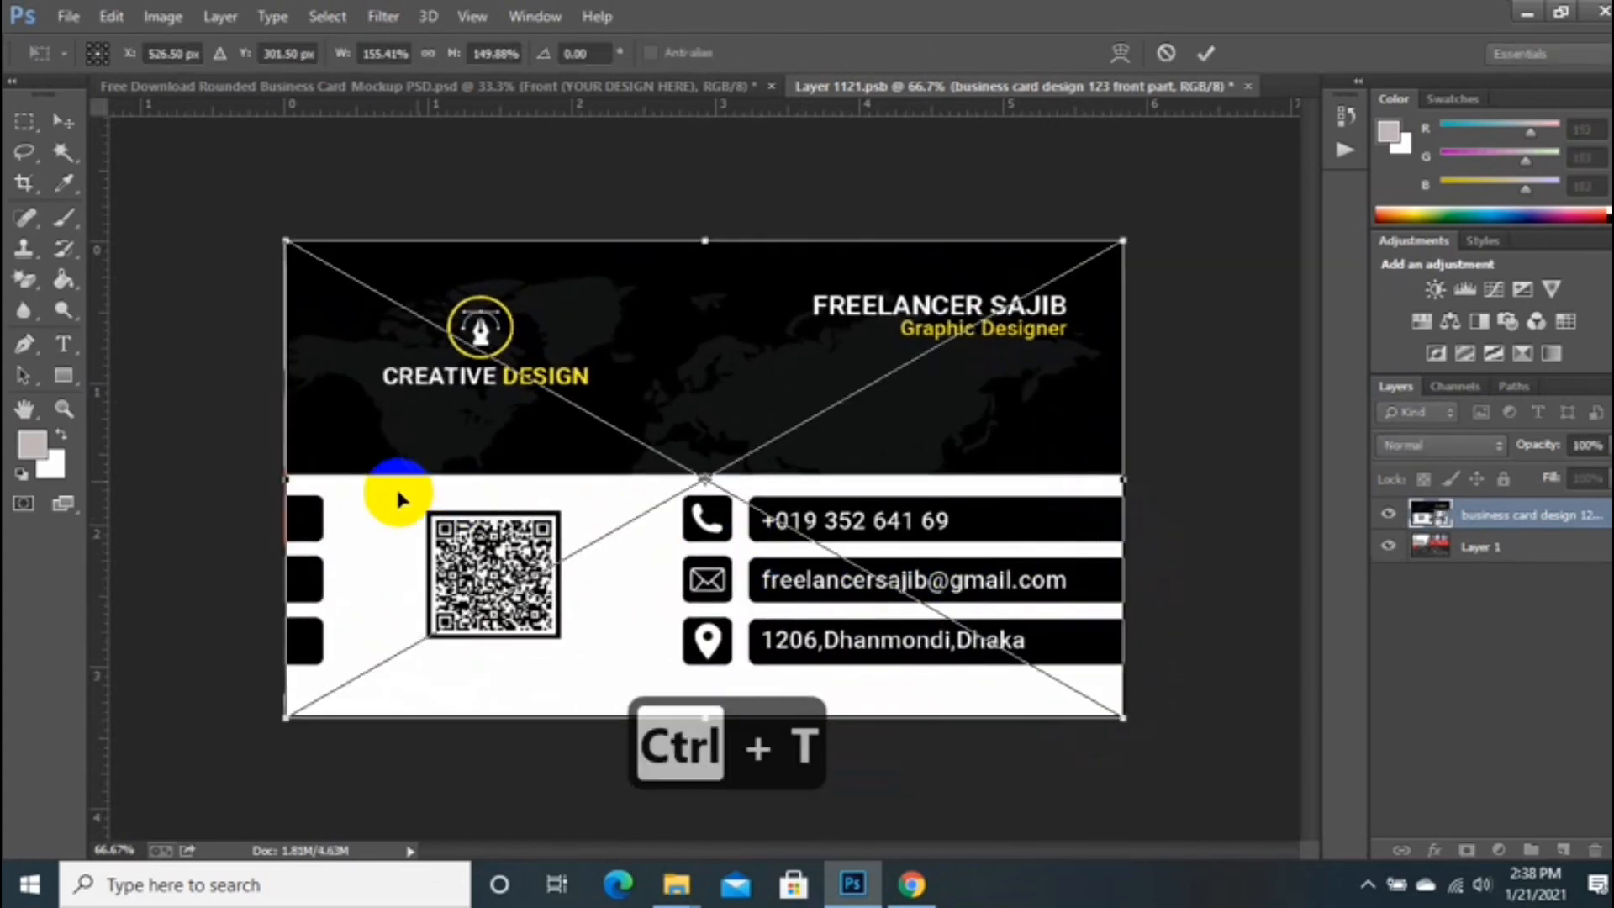
left_click_drag(286, 486, 274, 487)
double_click(484, 487)
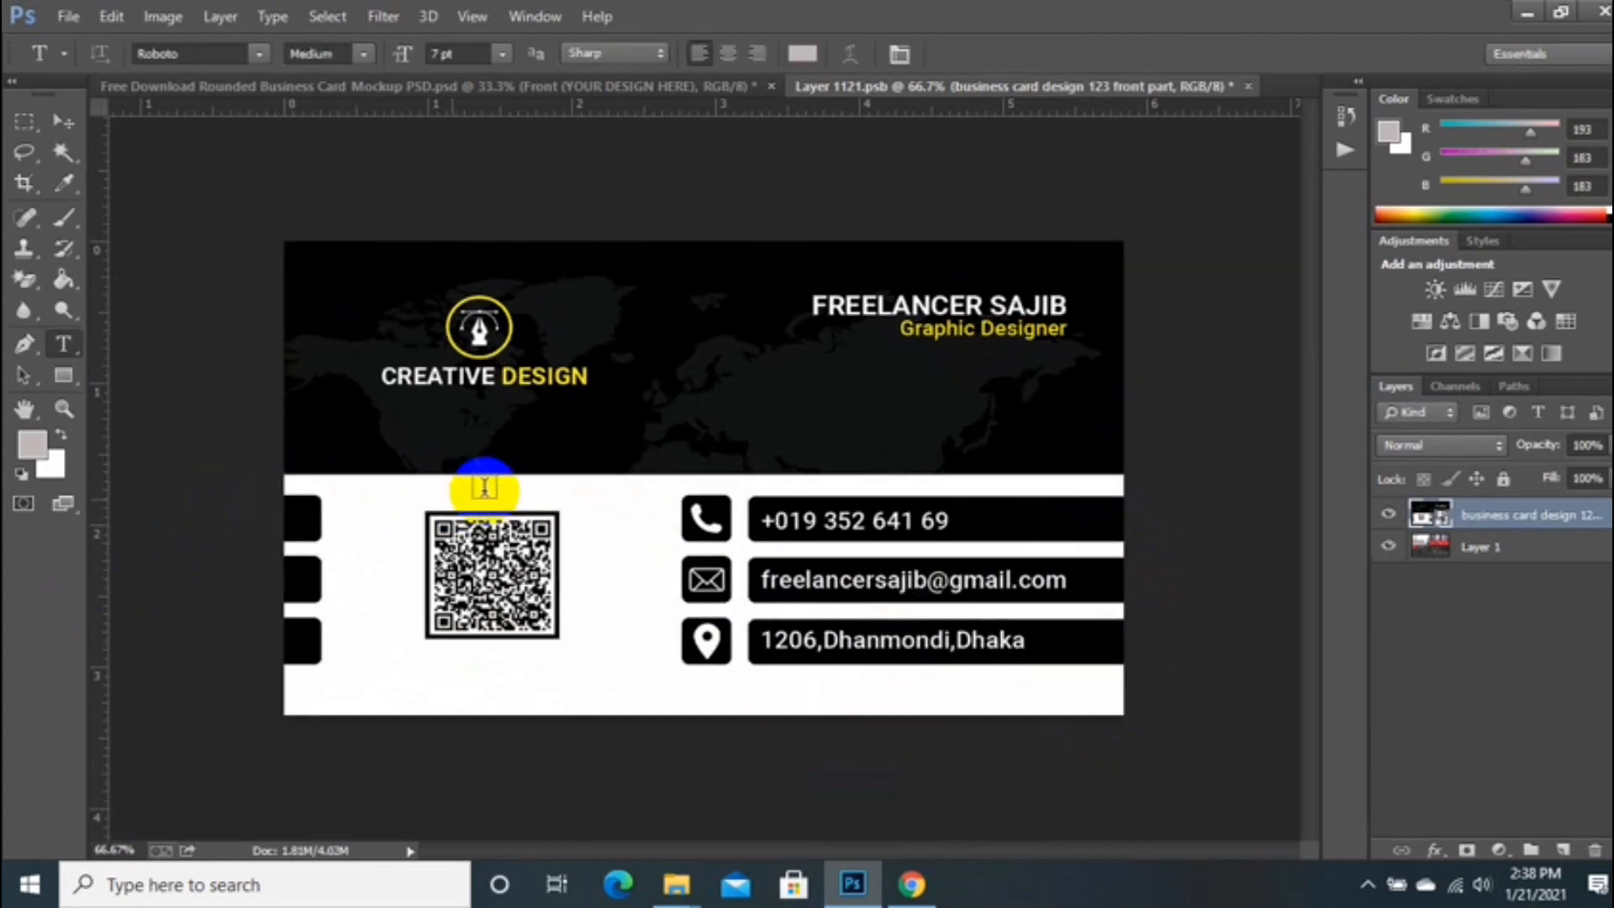
left_click(68, 16)
left_click(109, 271)
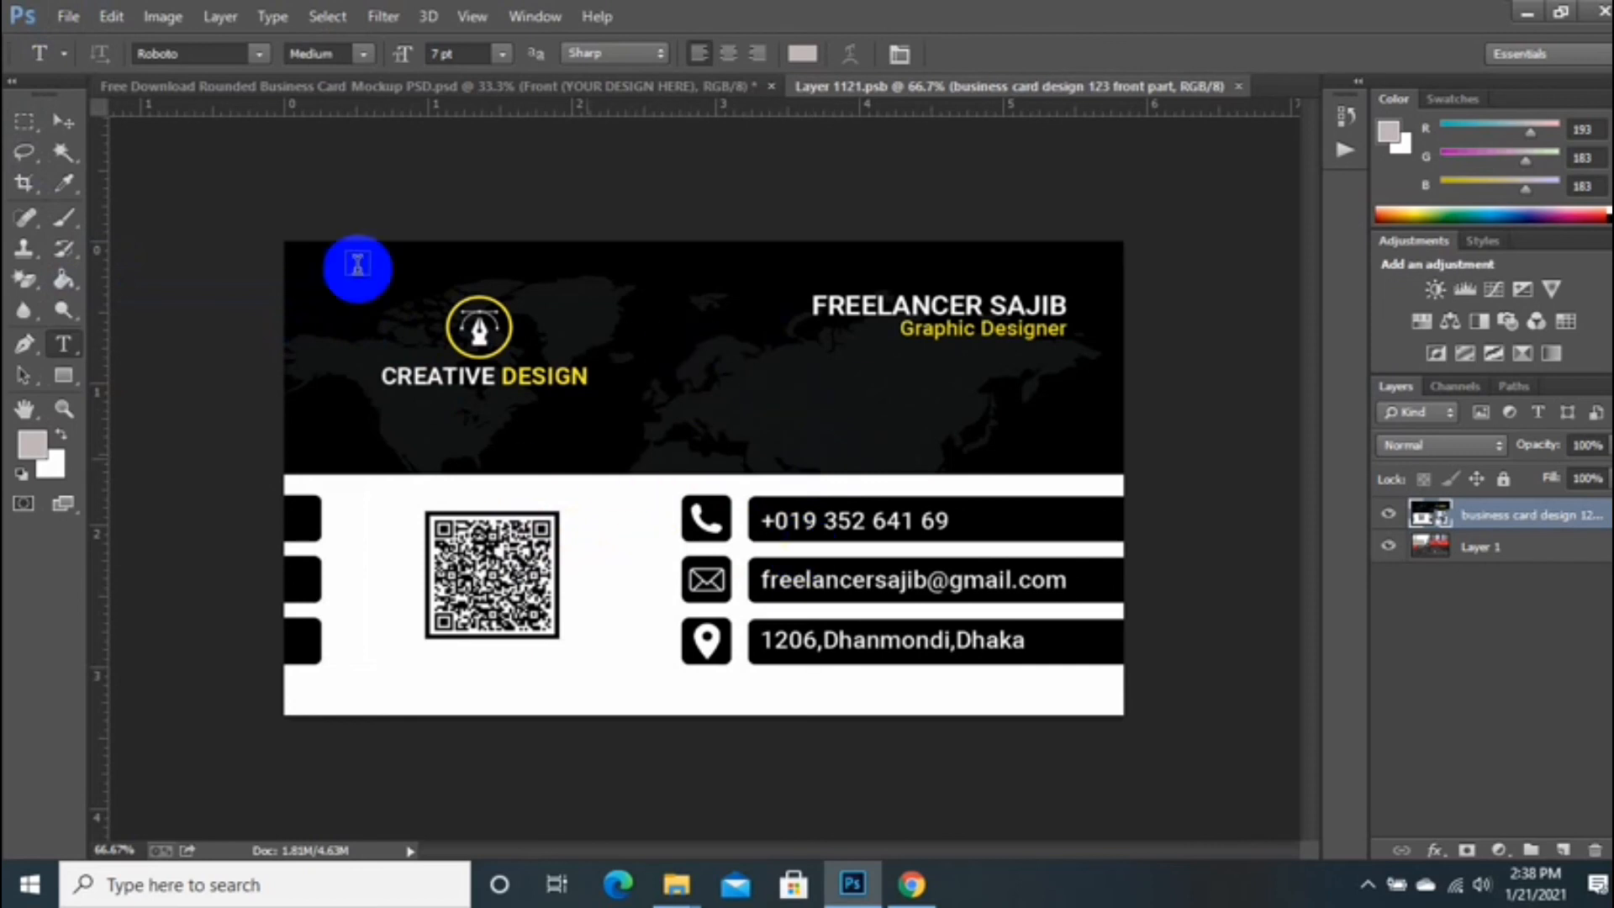
left_click(294, 88)
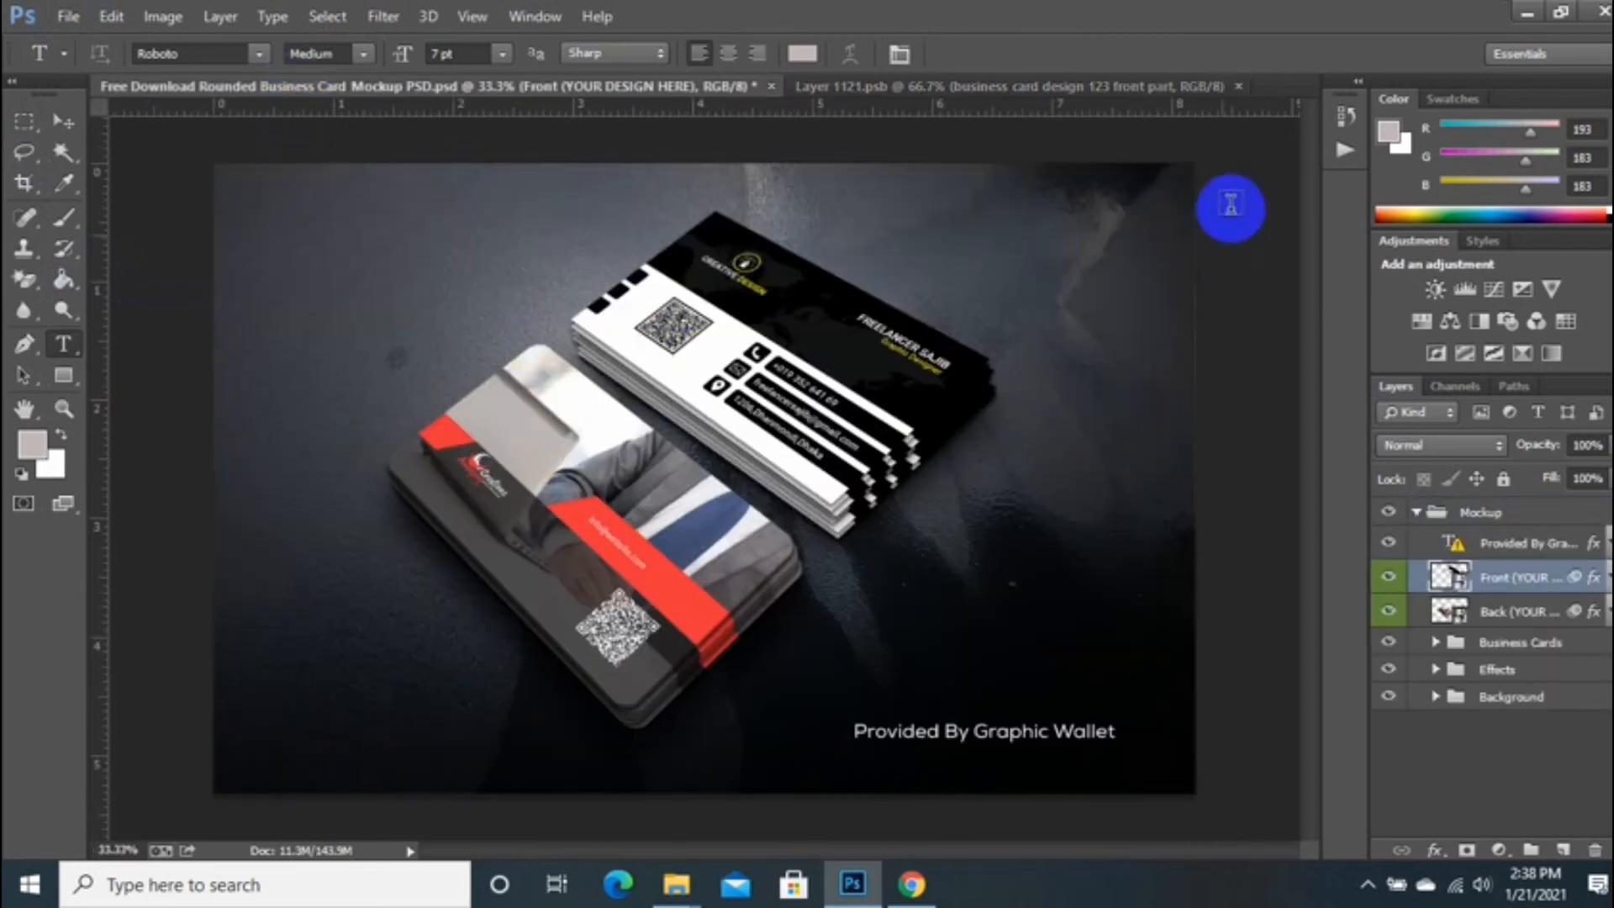
Step: Close the front card contents and open the mockup's Back smart object
left_click(1237, 86)
left_click(1444, 616)
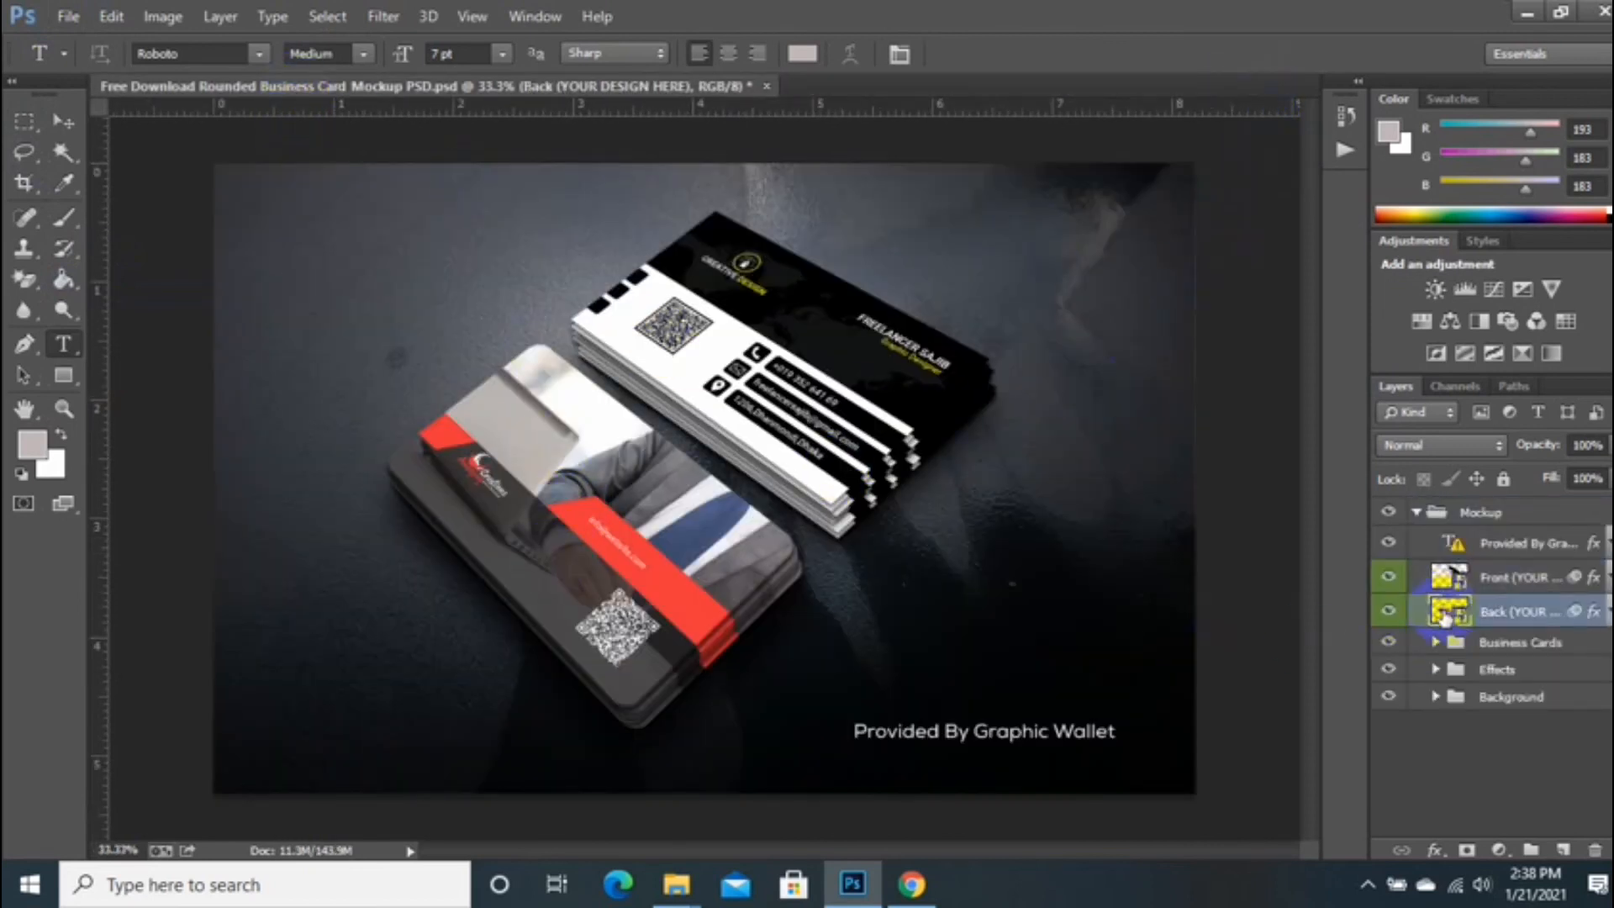
double_click(1445, 613)
left_click(929, 407)
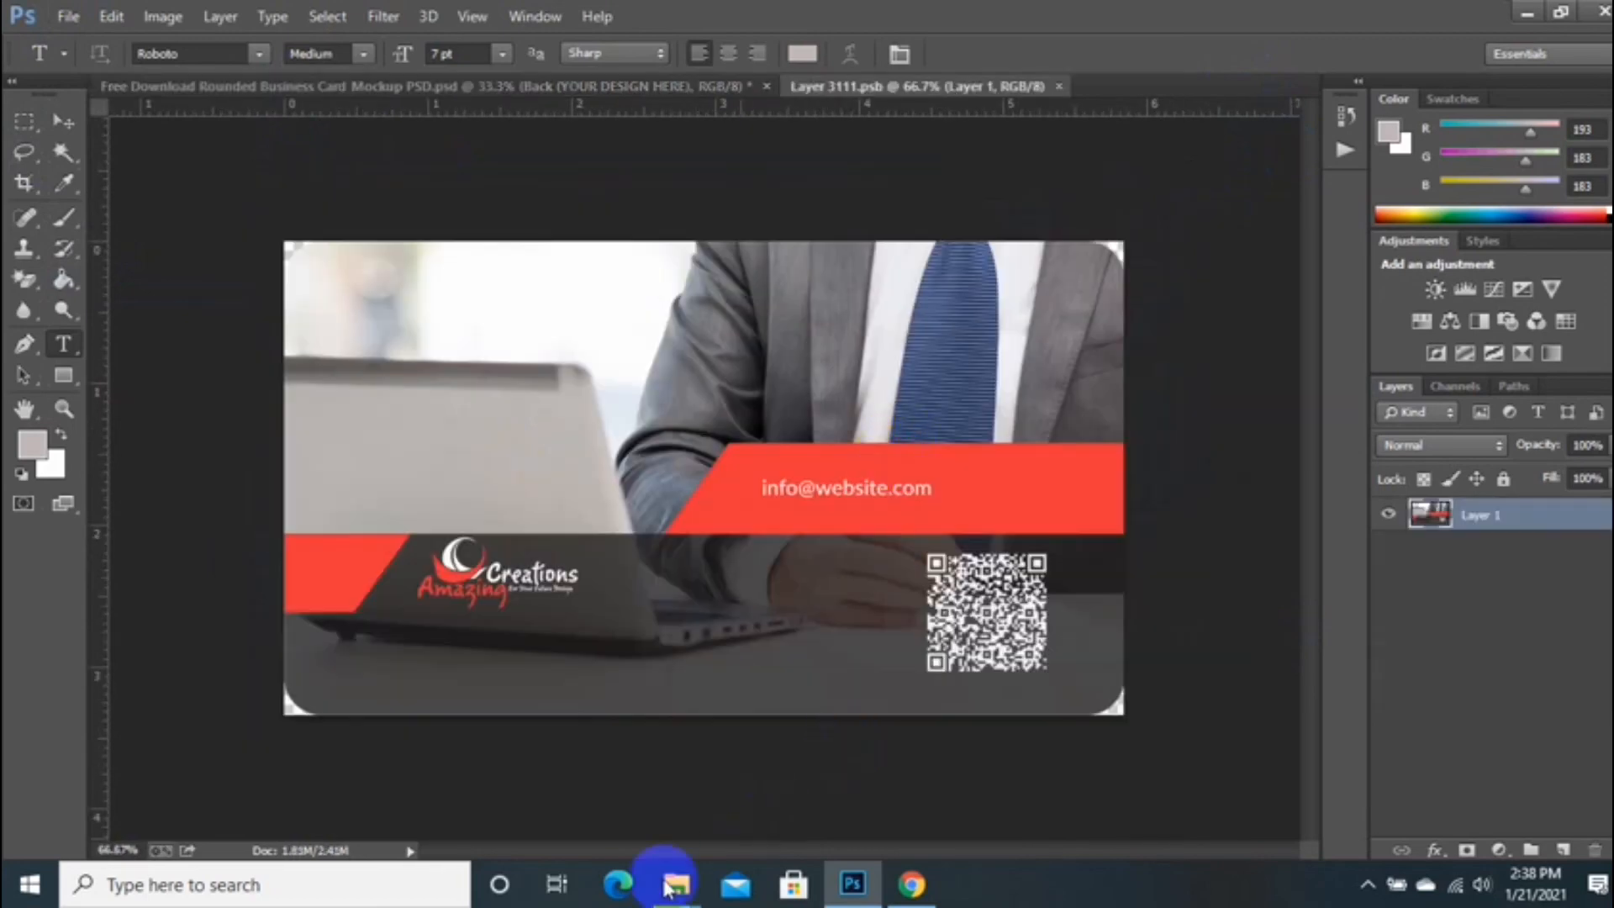
Step: Place the business card design 123 back part JPEG into the back card contents
mouse_move(676, 887)
left_click(387, 783)
scroll(900, 316, "down", 2)
scroll(899, 316, "up", 3)
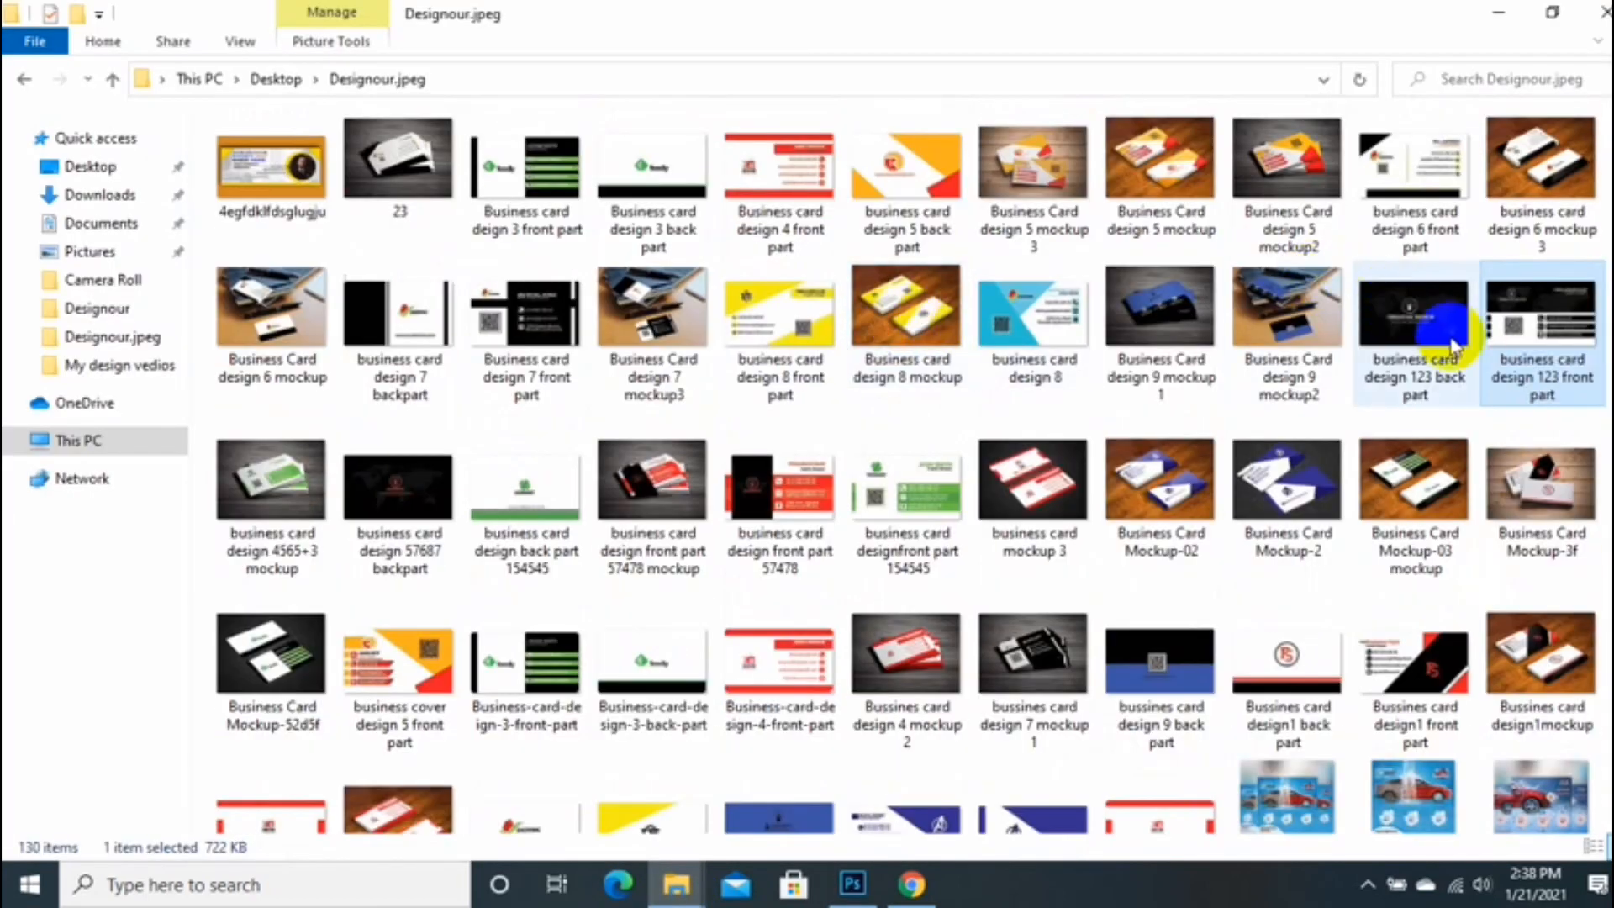
left_click_drag(1439, 331, 760, 580)
Step: Enlarge the back design to fill the card's full width and commit the transform
left_click_drag(973, 636, 1124, 731)
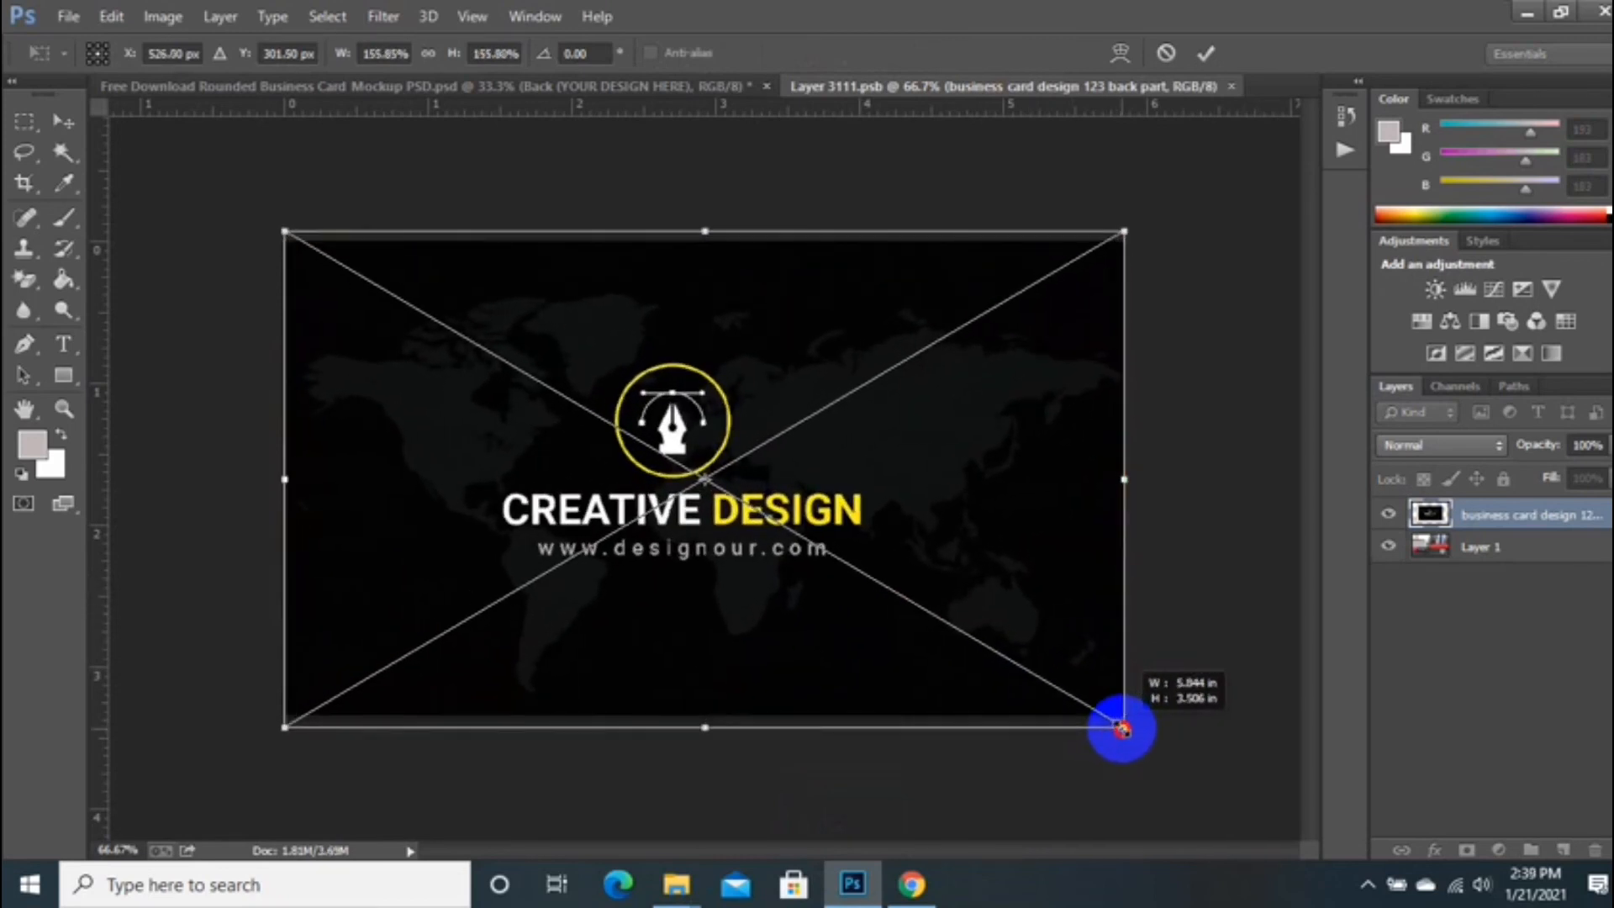
left_click_drag(1110, 484, 1124, 481)
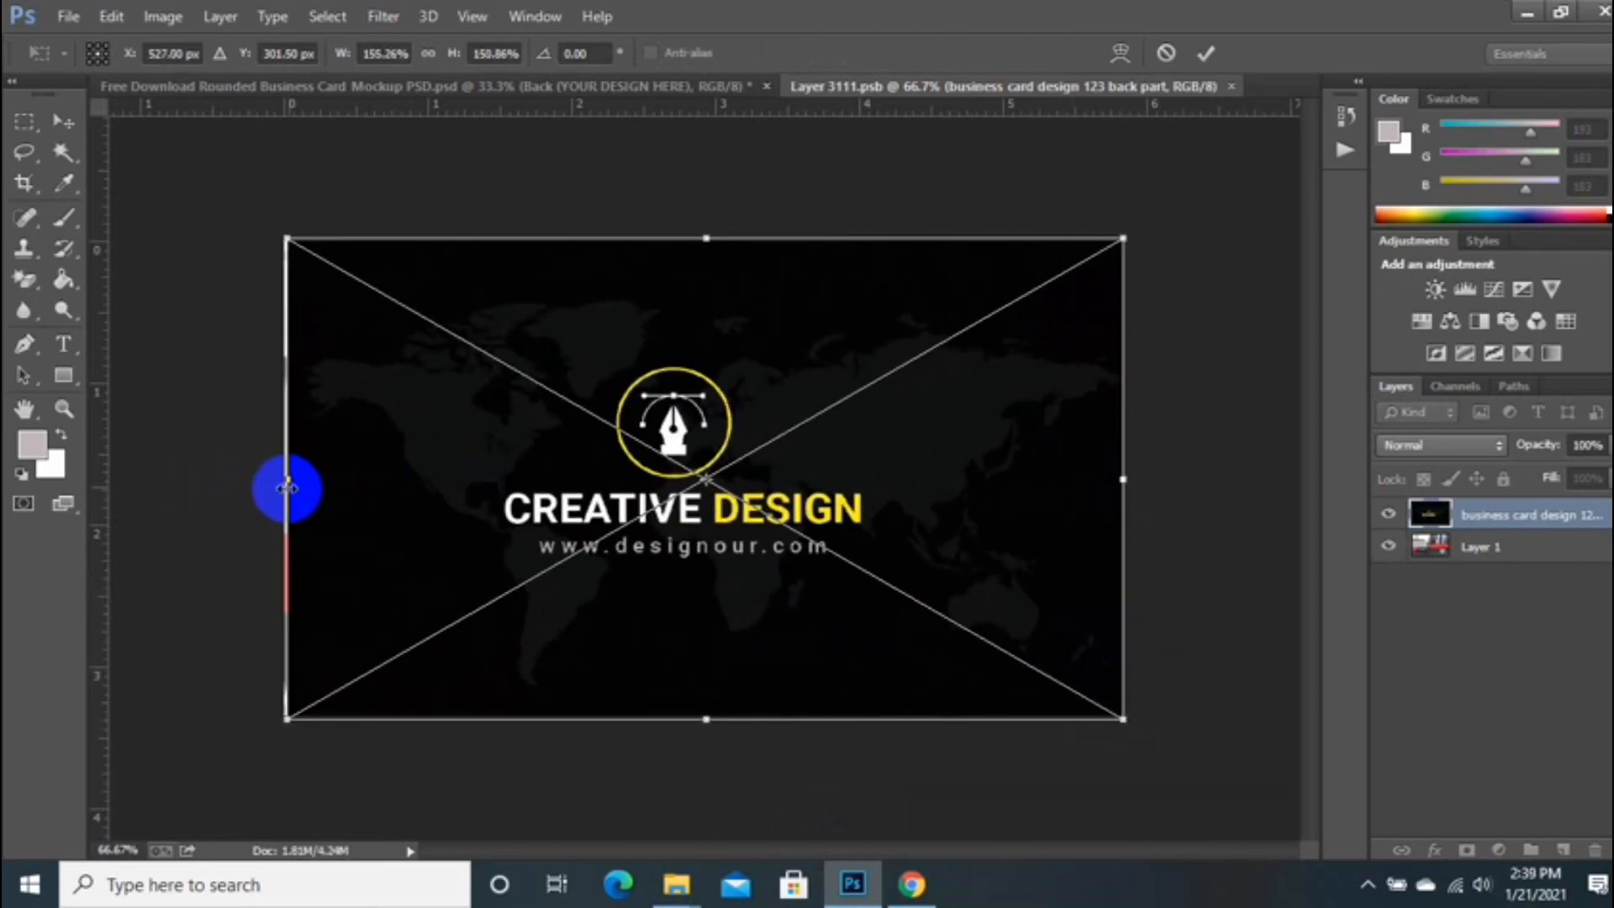
left_click_drag(391, 488, 391, 487)
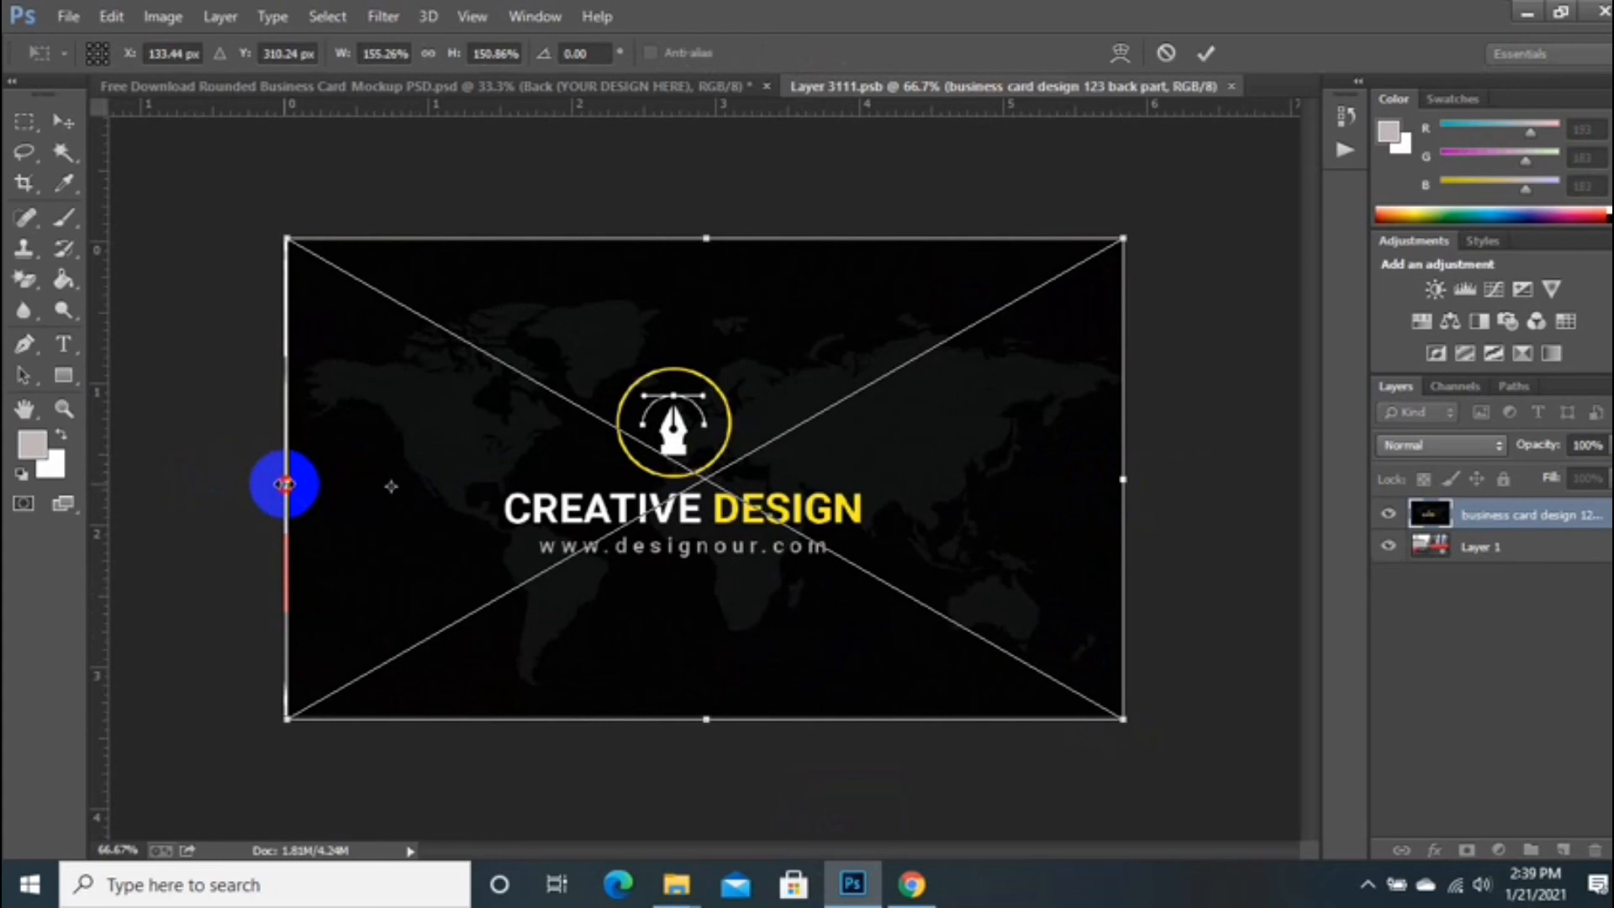
left_click_drag(281, 484, 290, 488)
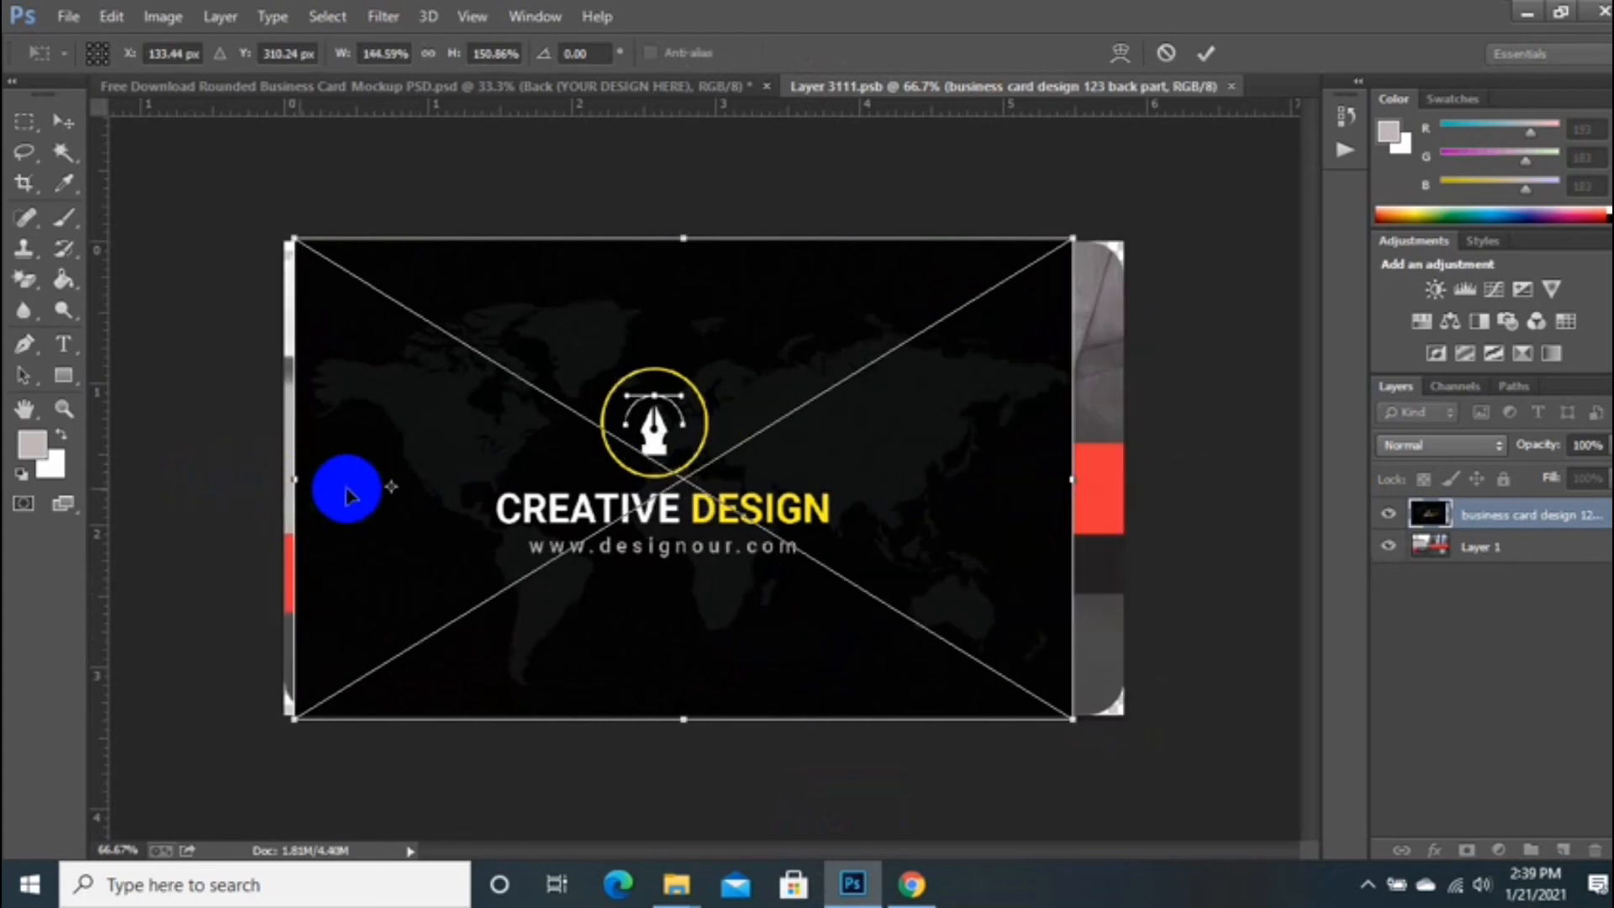
key("ctrl+z")
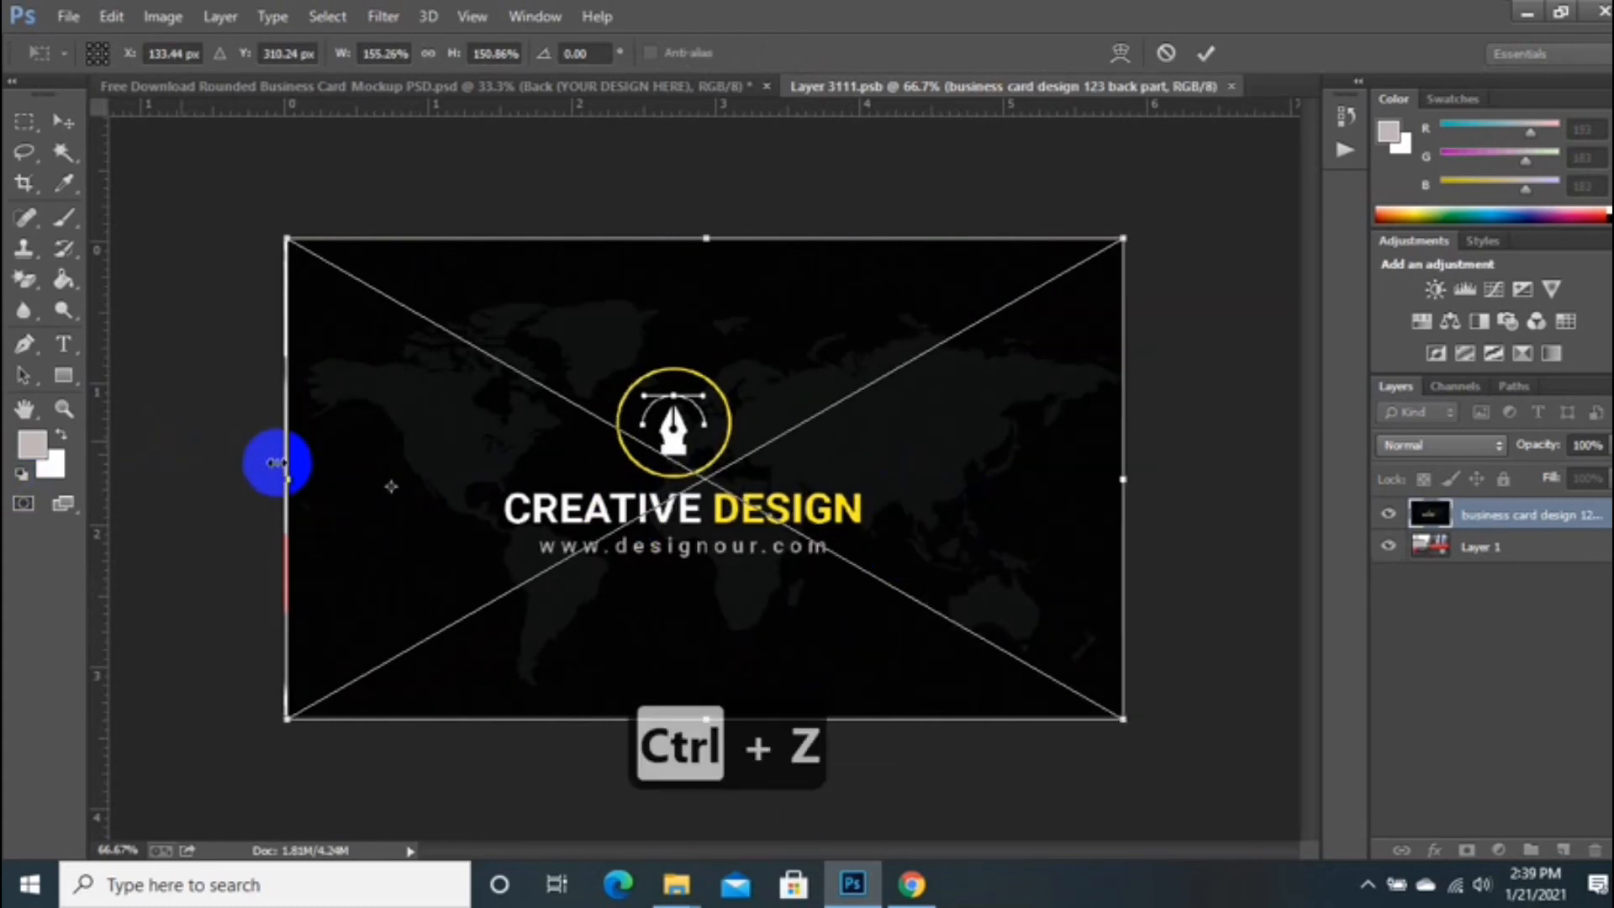
left_click_drag(391, 486, 632, 538)
left_click_drag(281, 482, 282, 483)
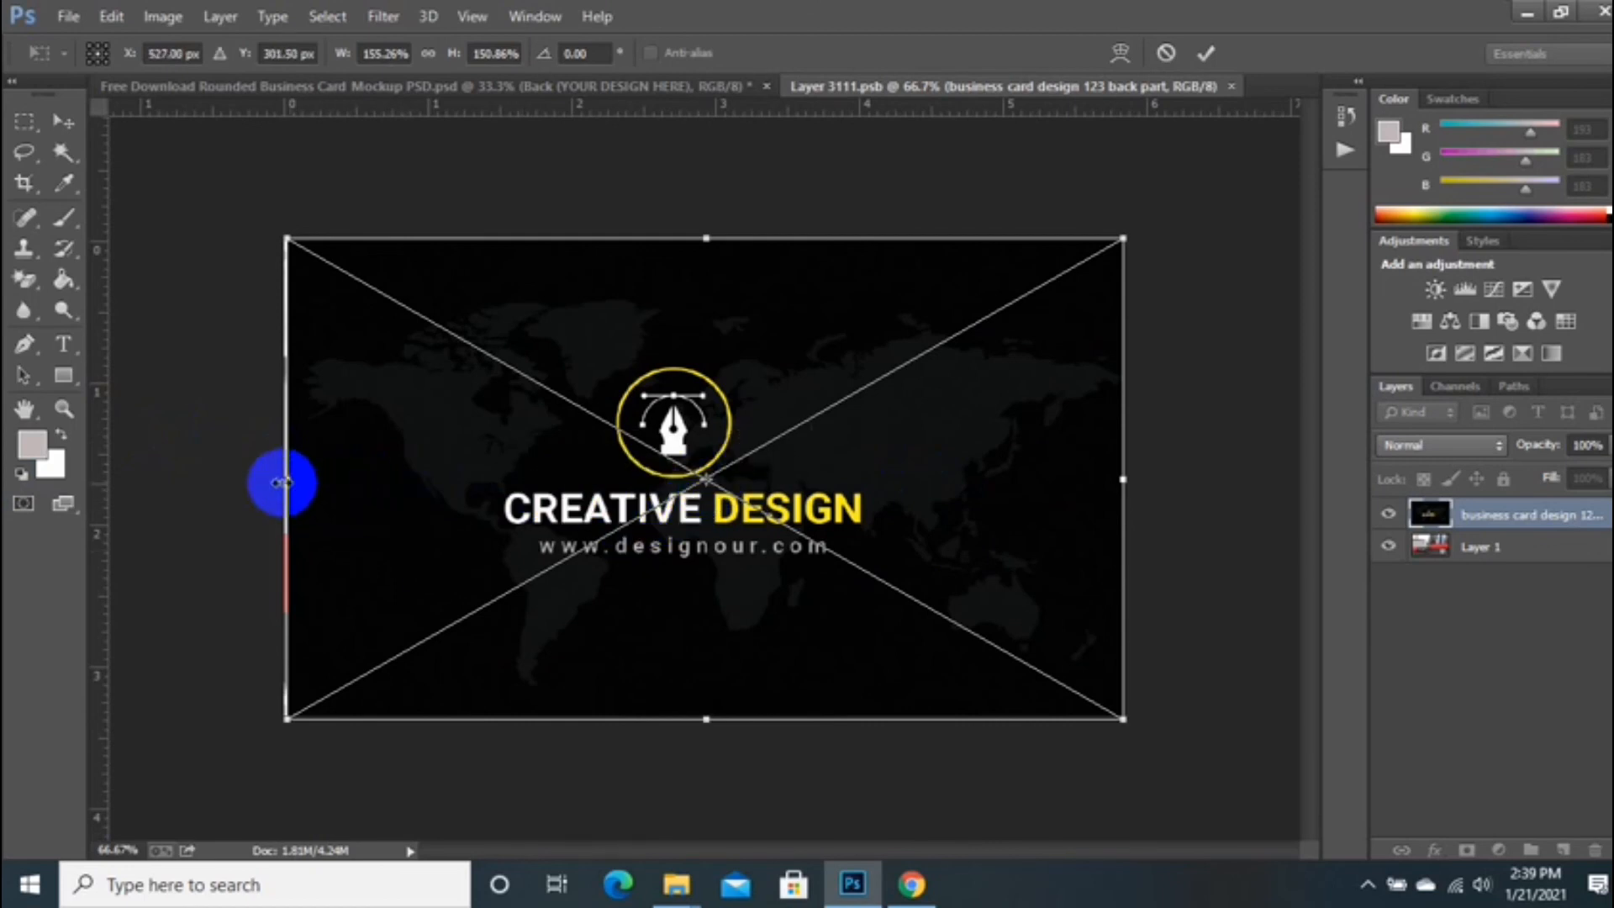
key("Return")
Step: Save the back card contents and close its document to return to the mockup
key("t")
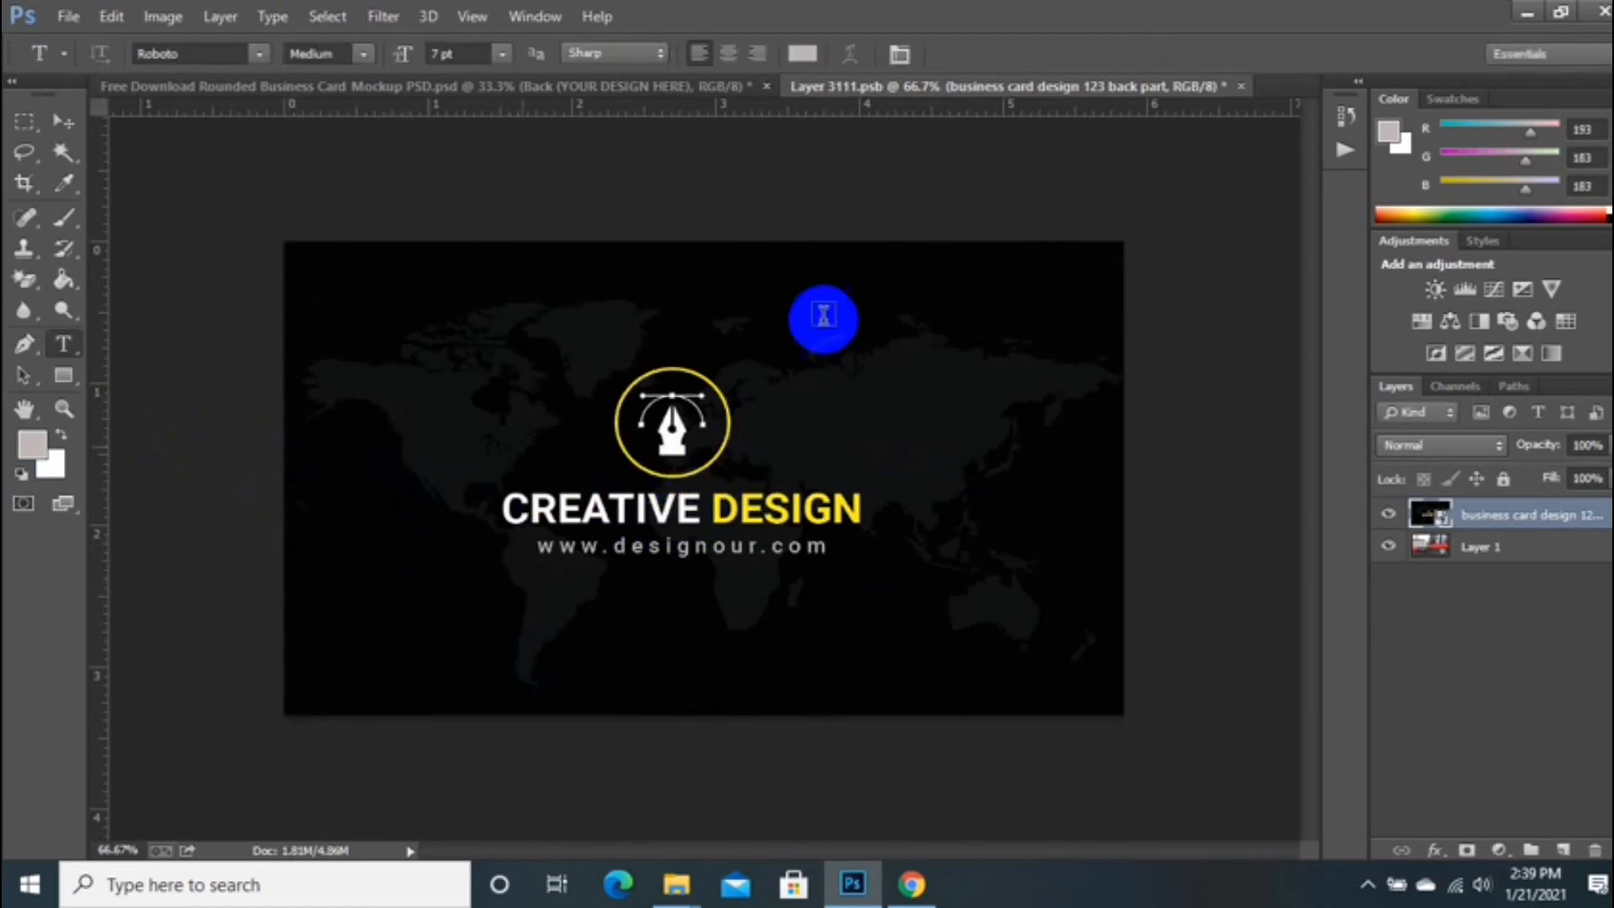
left_click(74, 29)
left_click(109, 272)
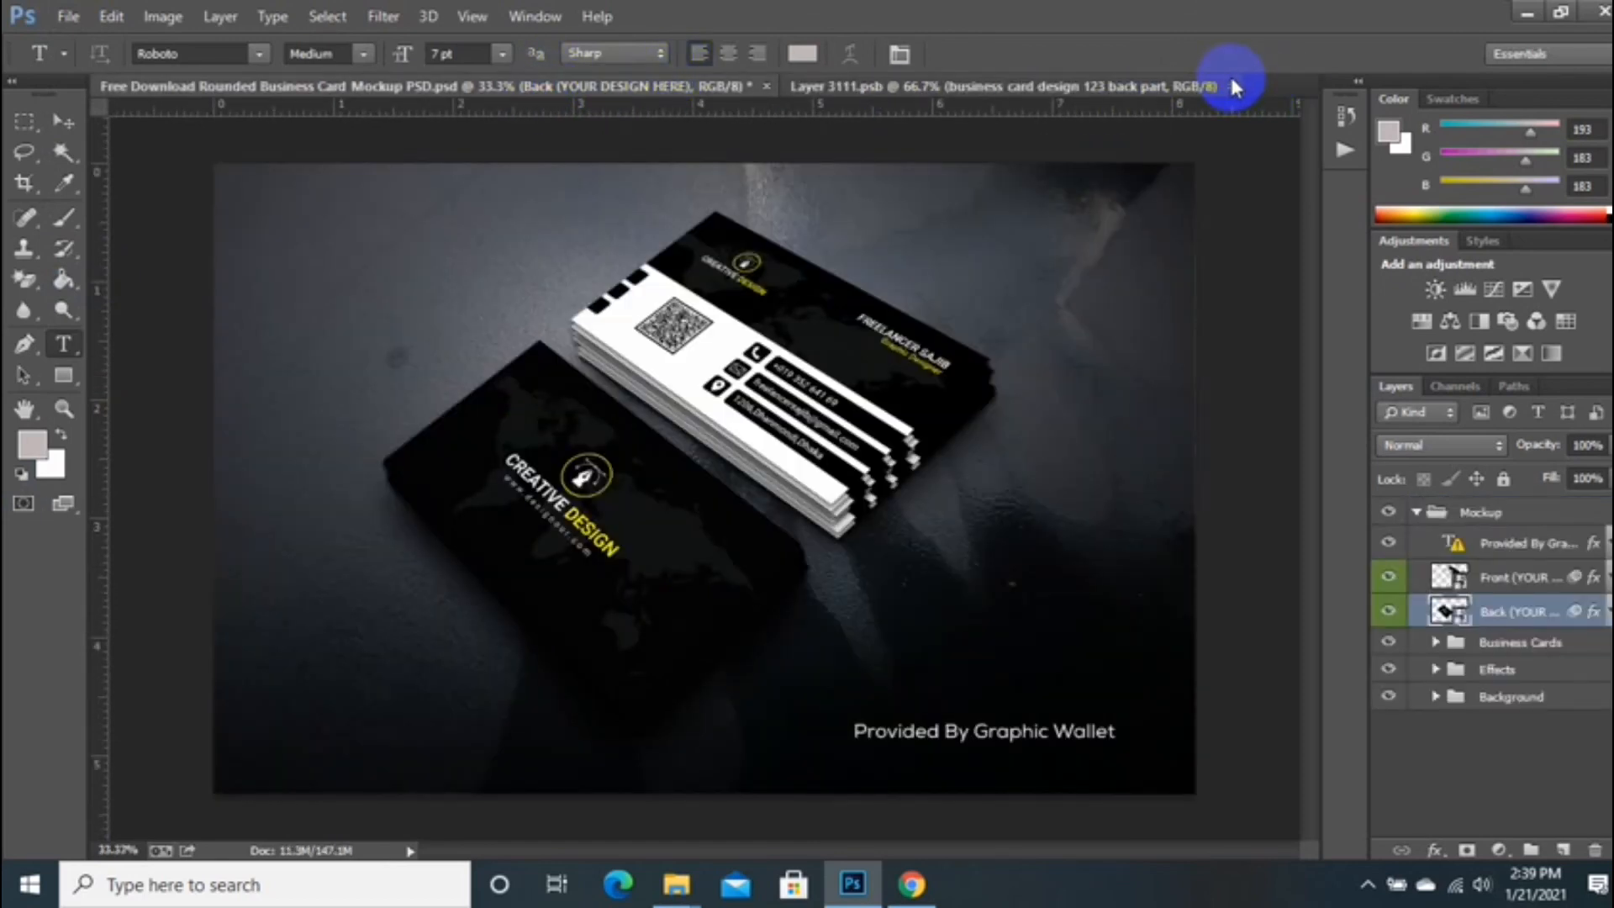
left_click(1223, 93)
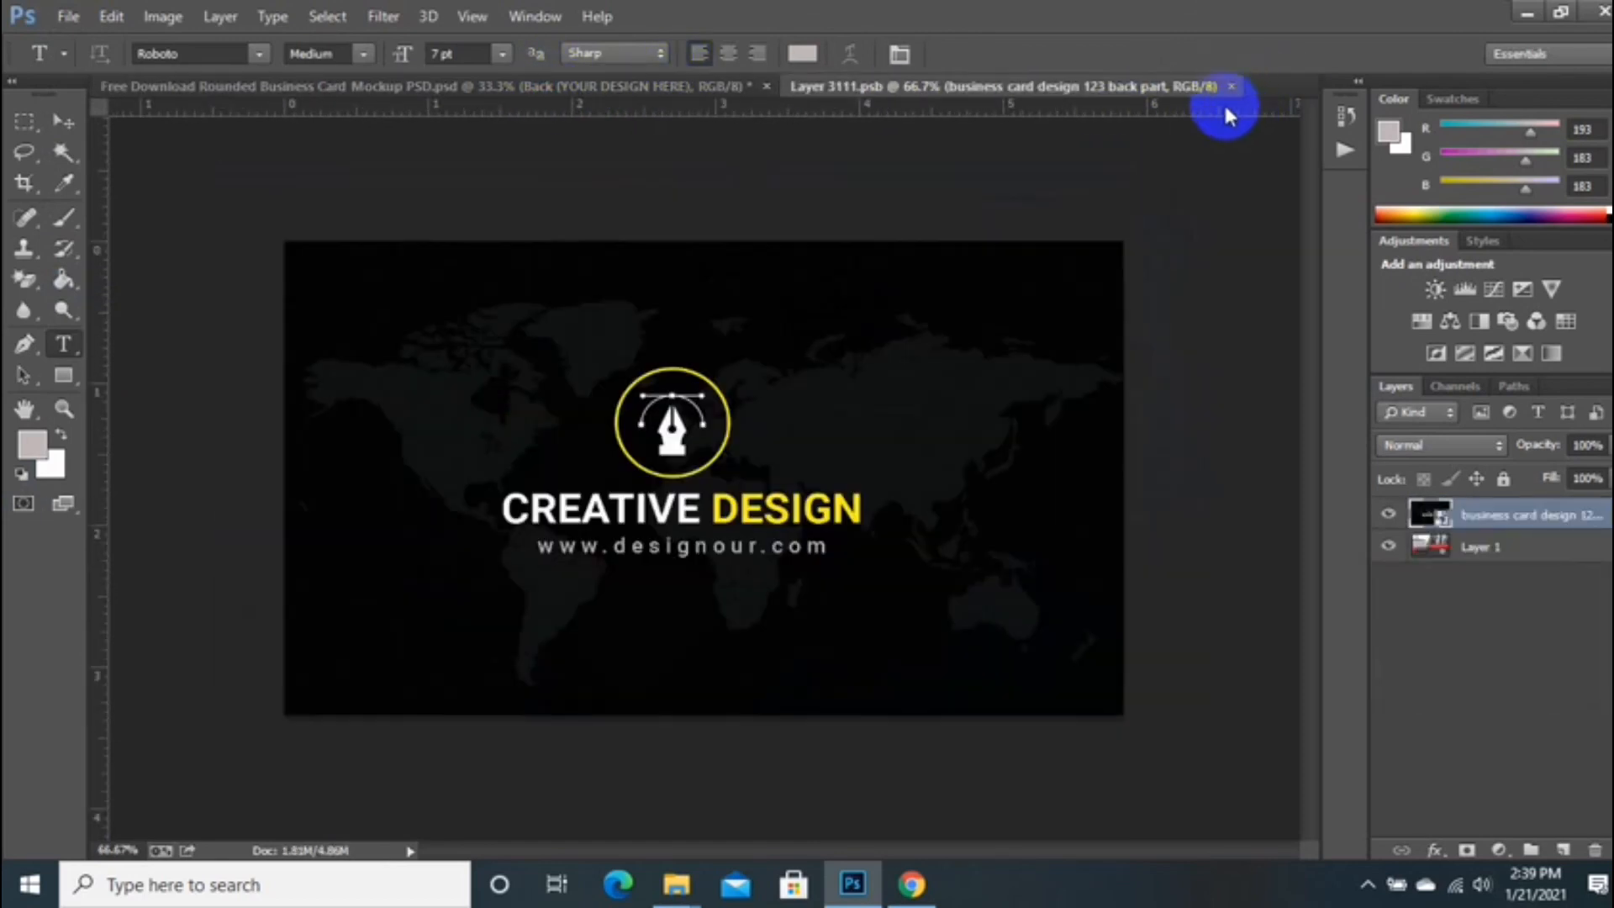
left_click(451, 87)
left_click(1232, 86)
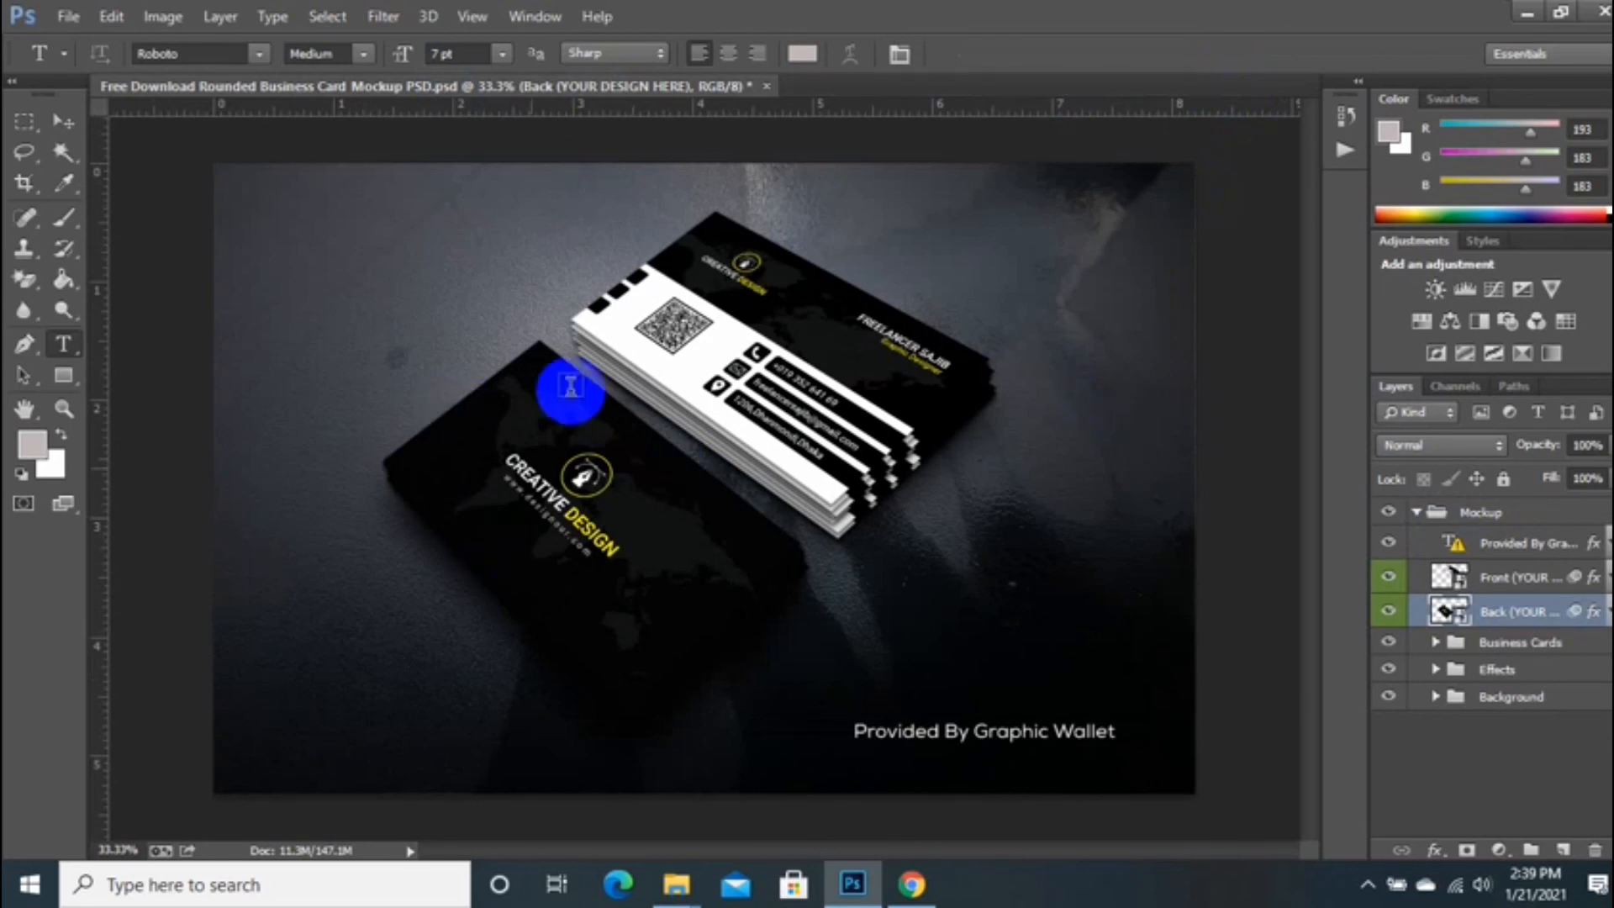
Step: Save the mockup as JPEG 'business card design 123 mockup' in Desktop > Designour.jpeg
left_click(68, 15)
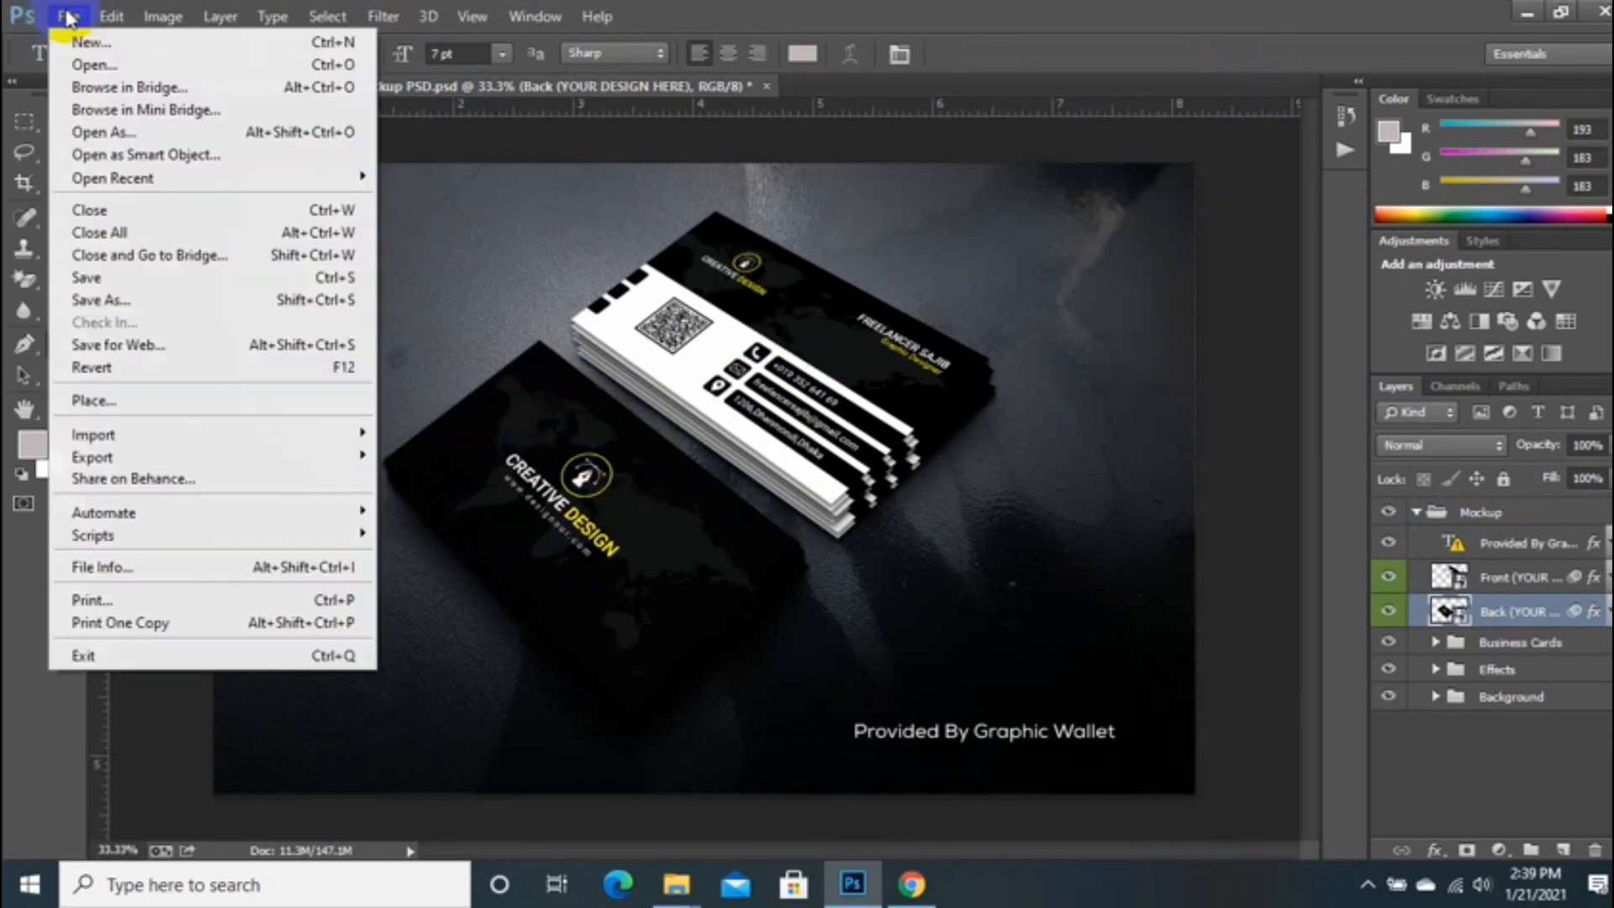
left_click(151, 306)
scroll(144, 168, "up", 5)
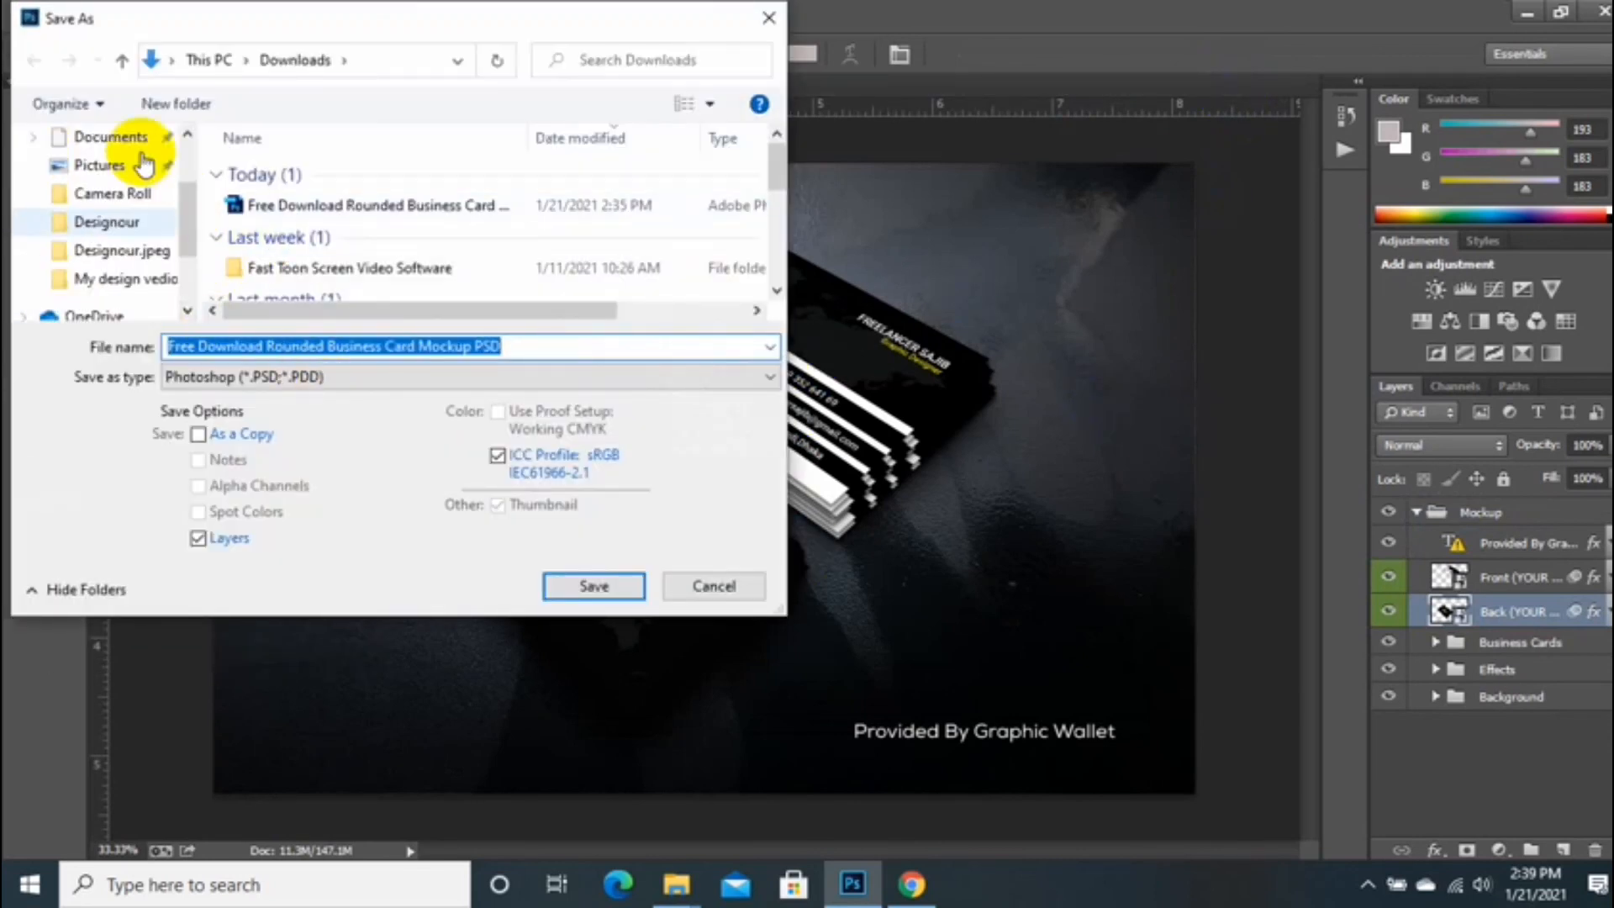
left_click(126, 184)
left_click(336, 227)
double_click(336, 227)
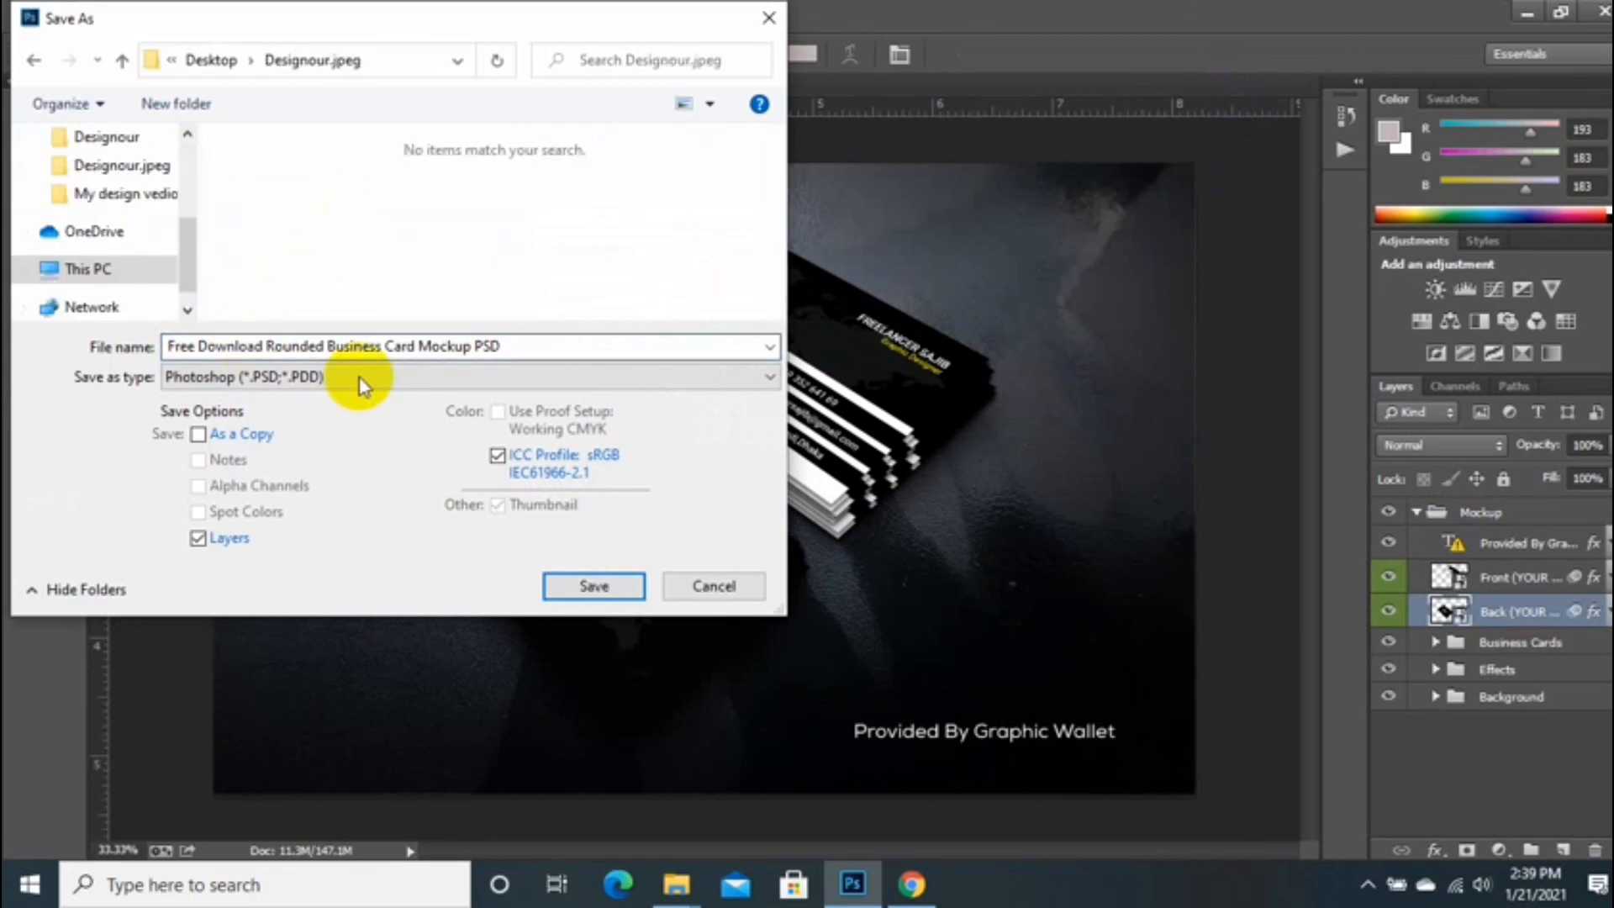
left_click_drag(514, 345, 363, 298)
type("busin")
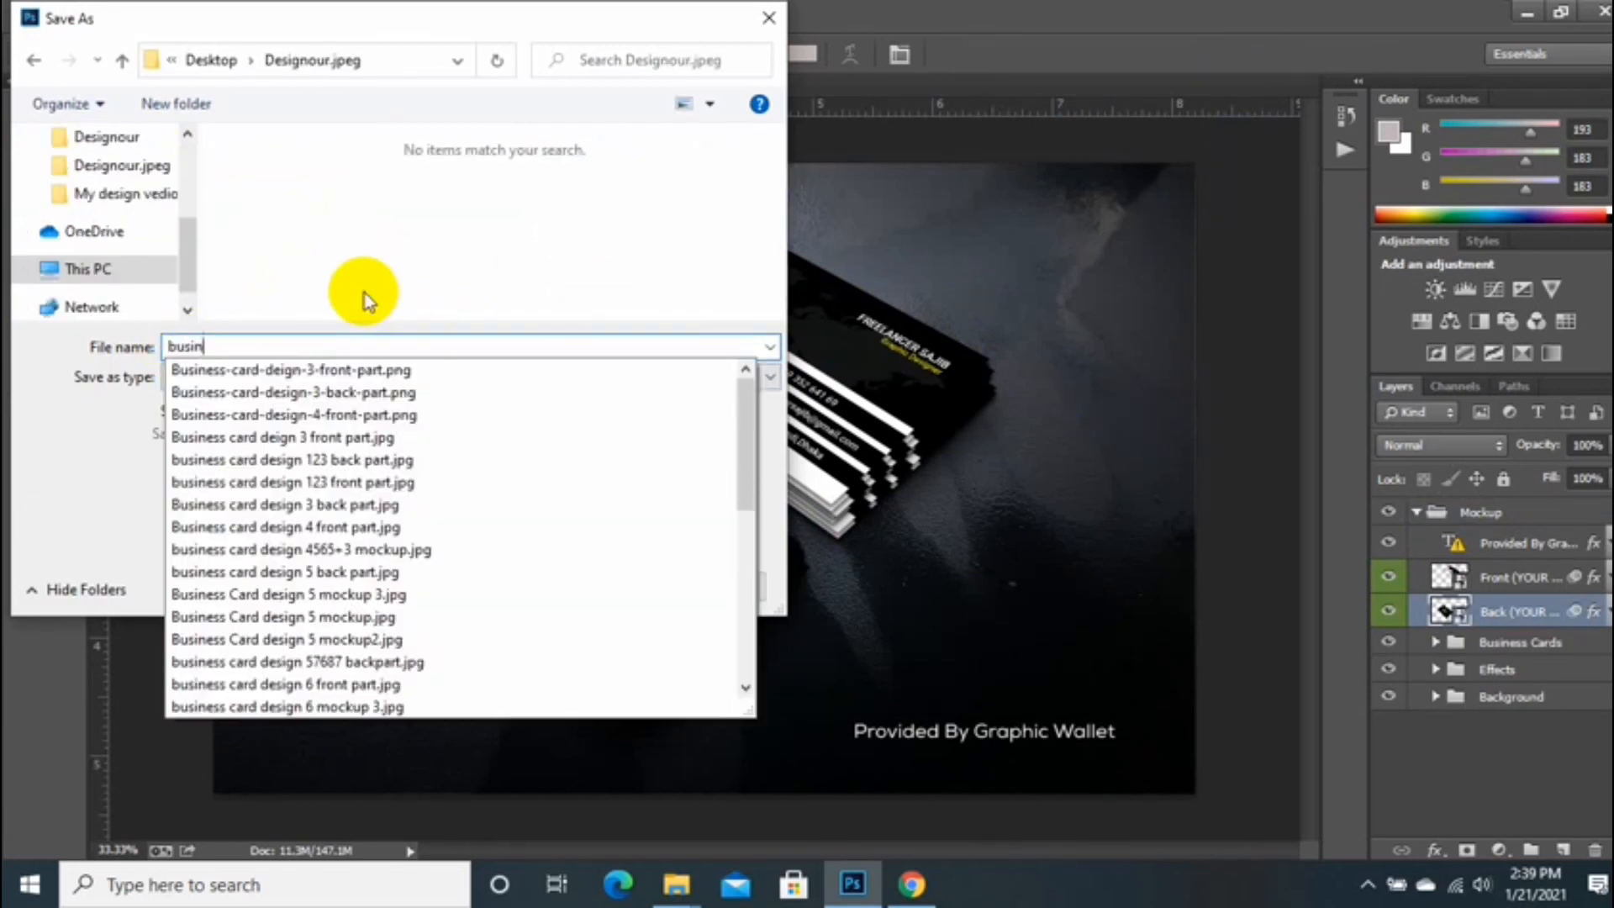
type("ess c")
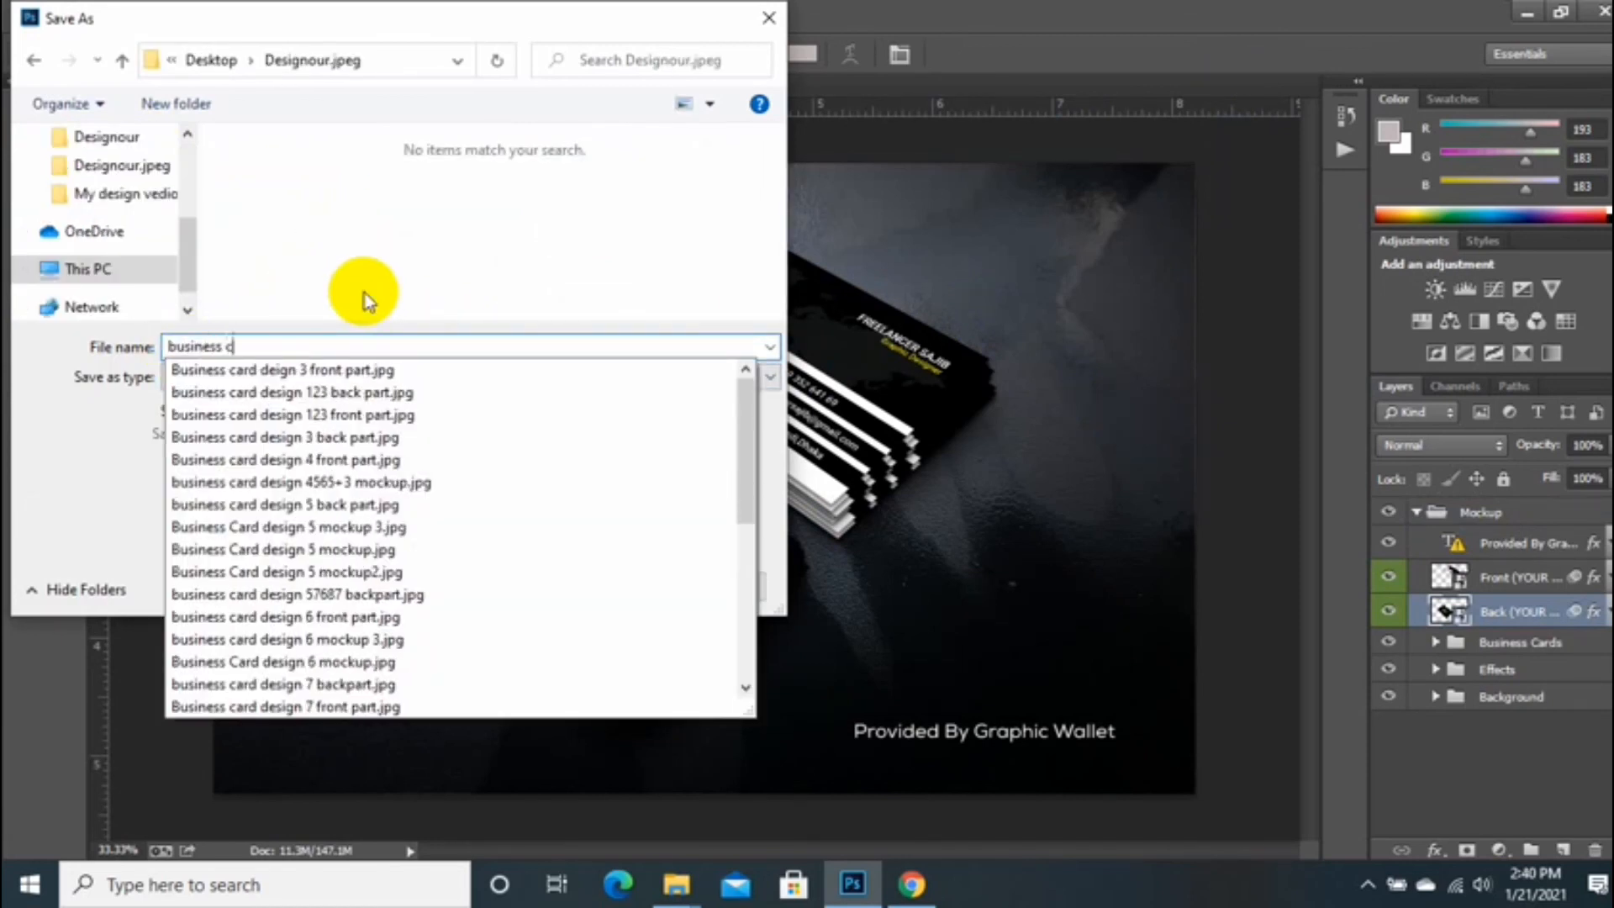
type("ard design 123")
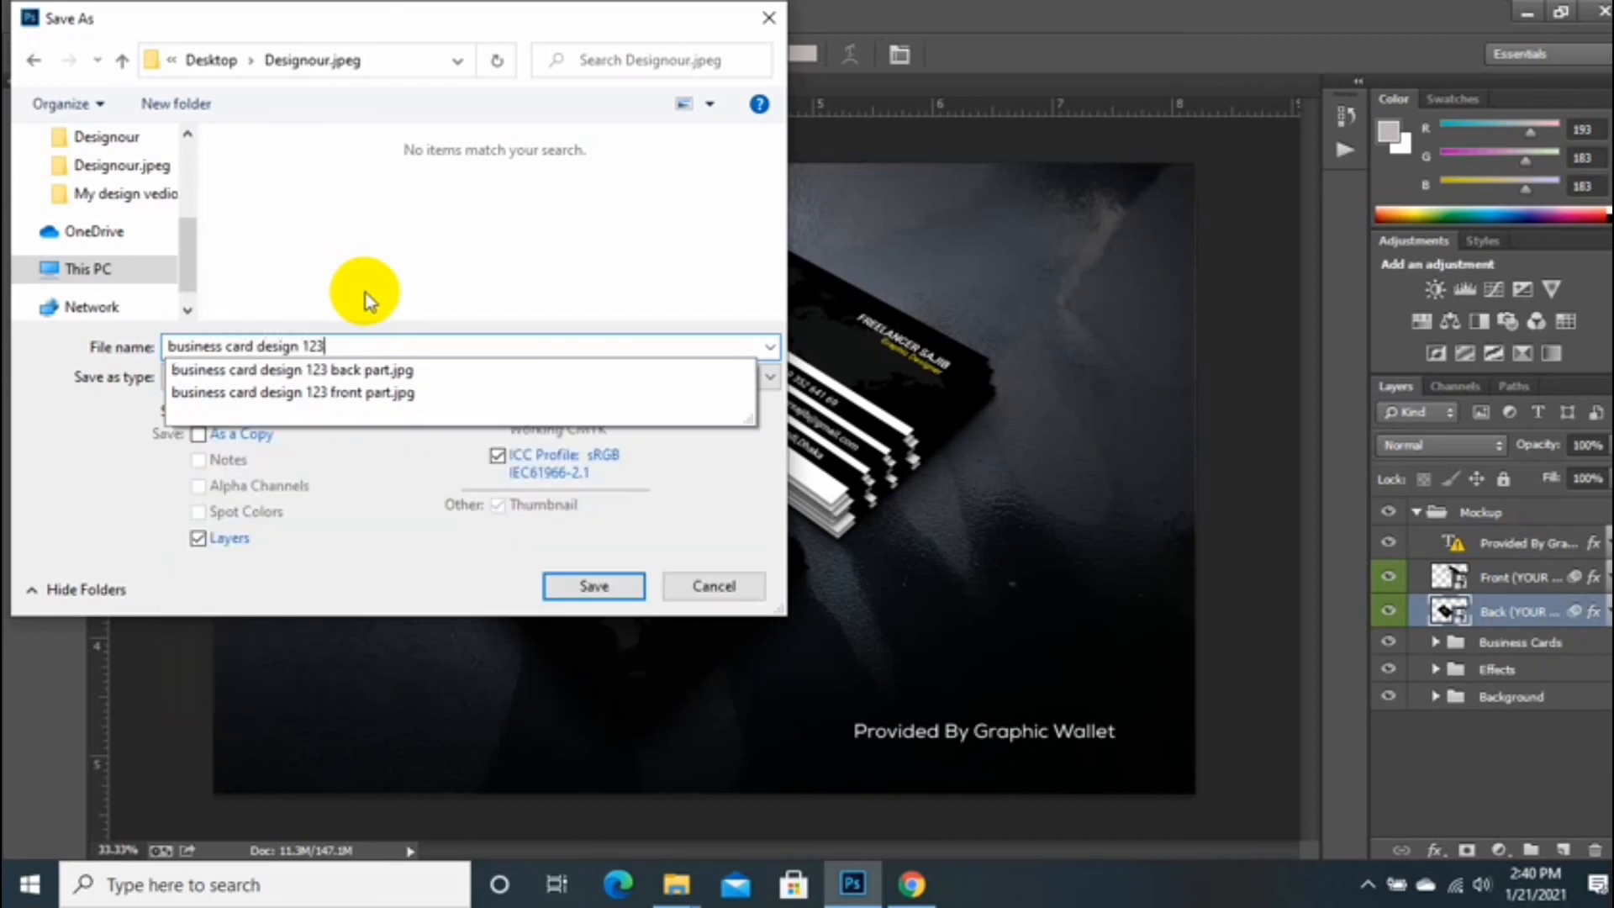
type(" mockup")
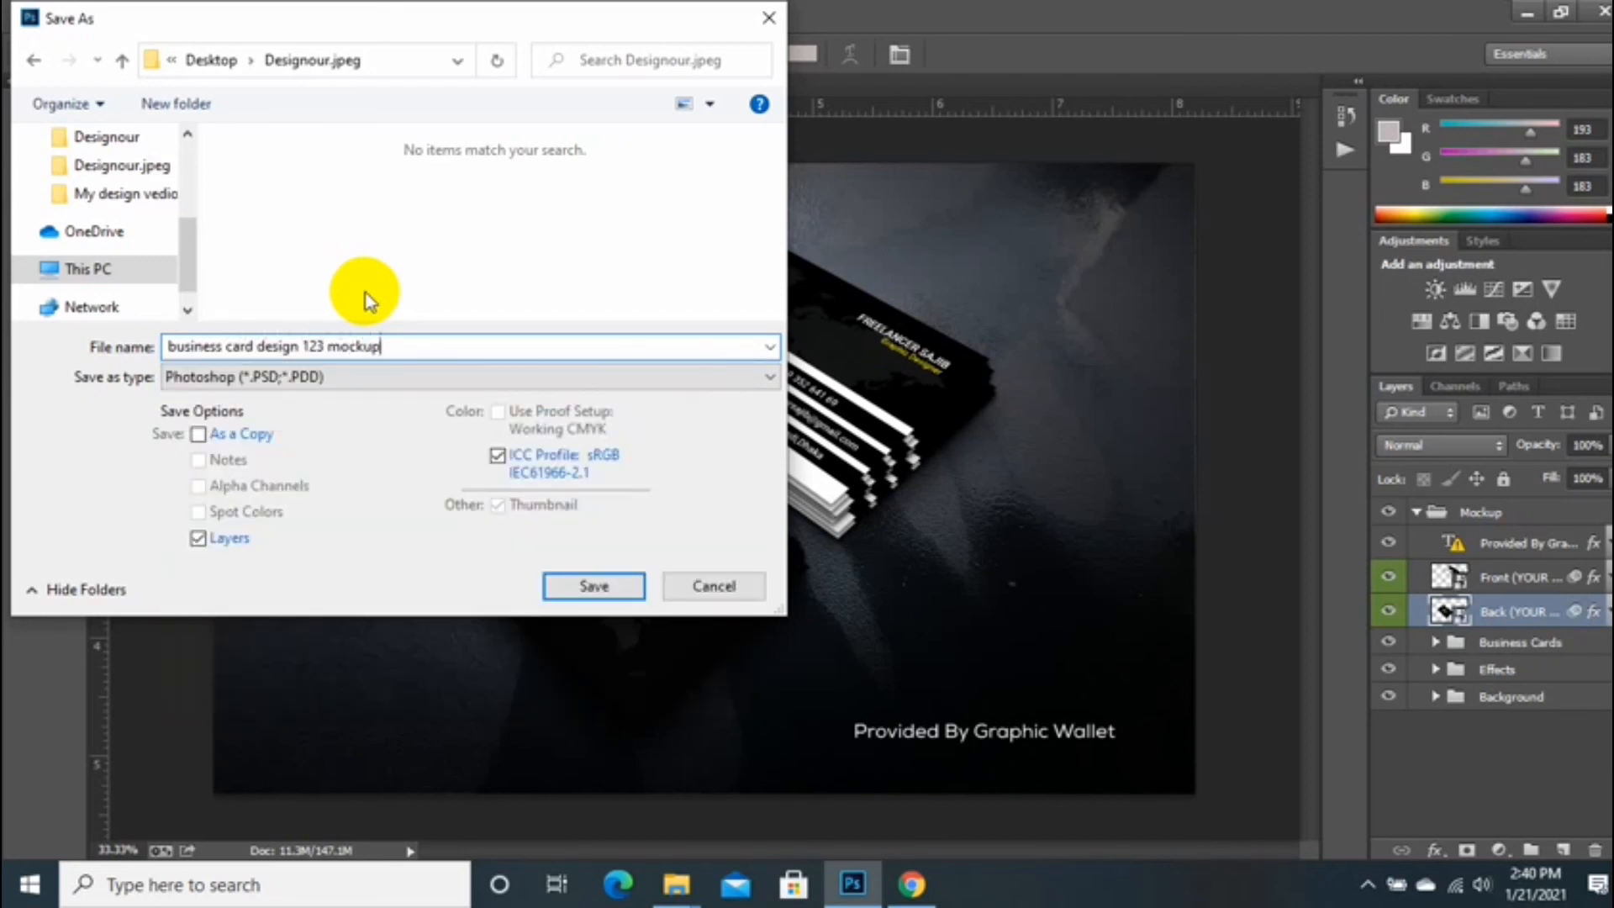
left_click(431, 383)
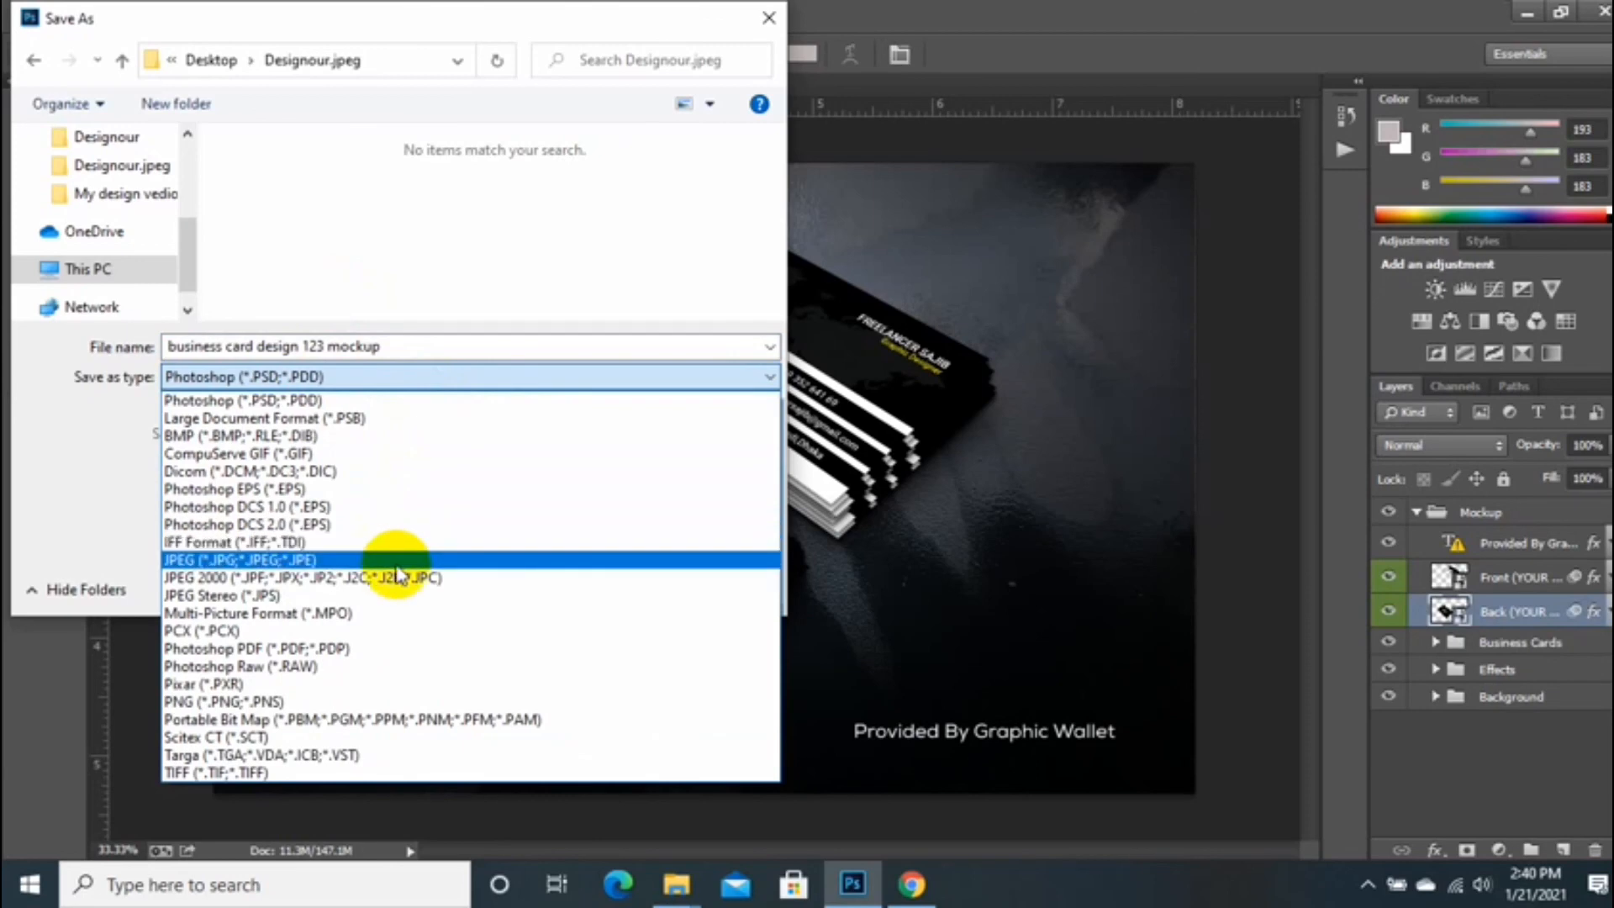
left_click(396, 559)
left_click(580, 589)
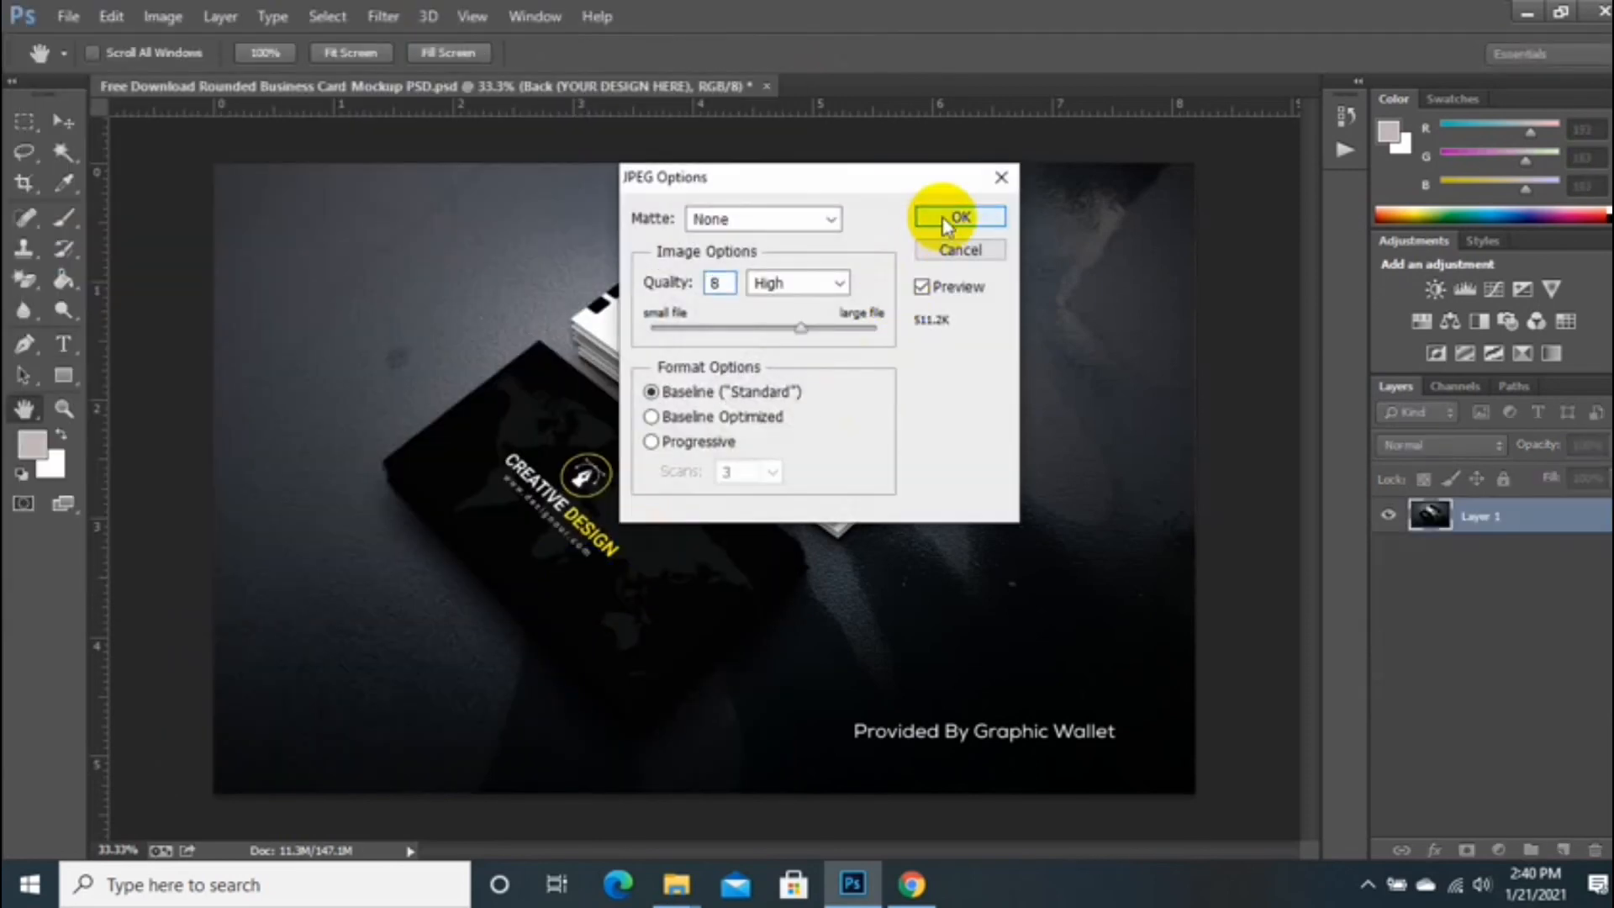
left_click(949, 216)
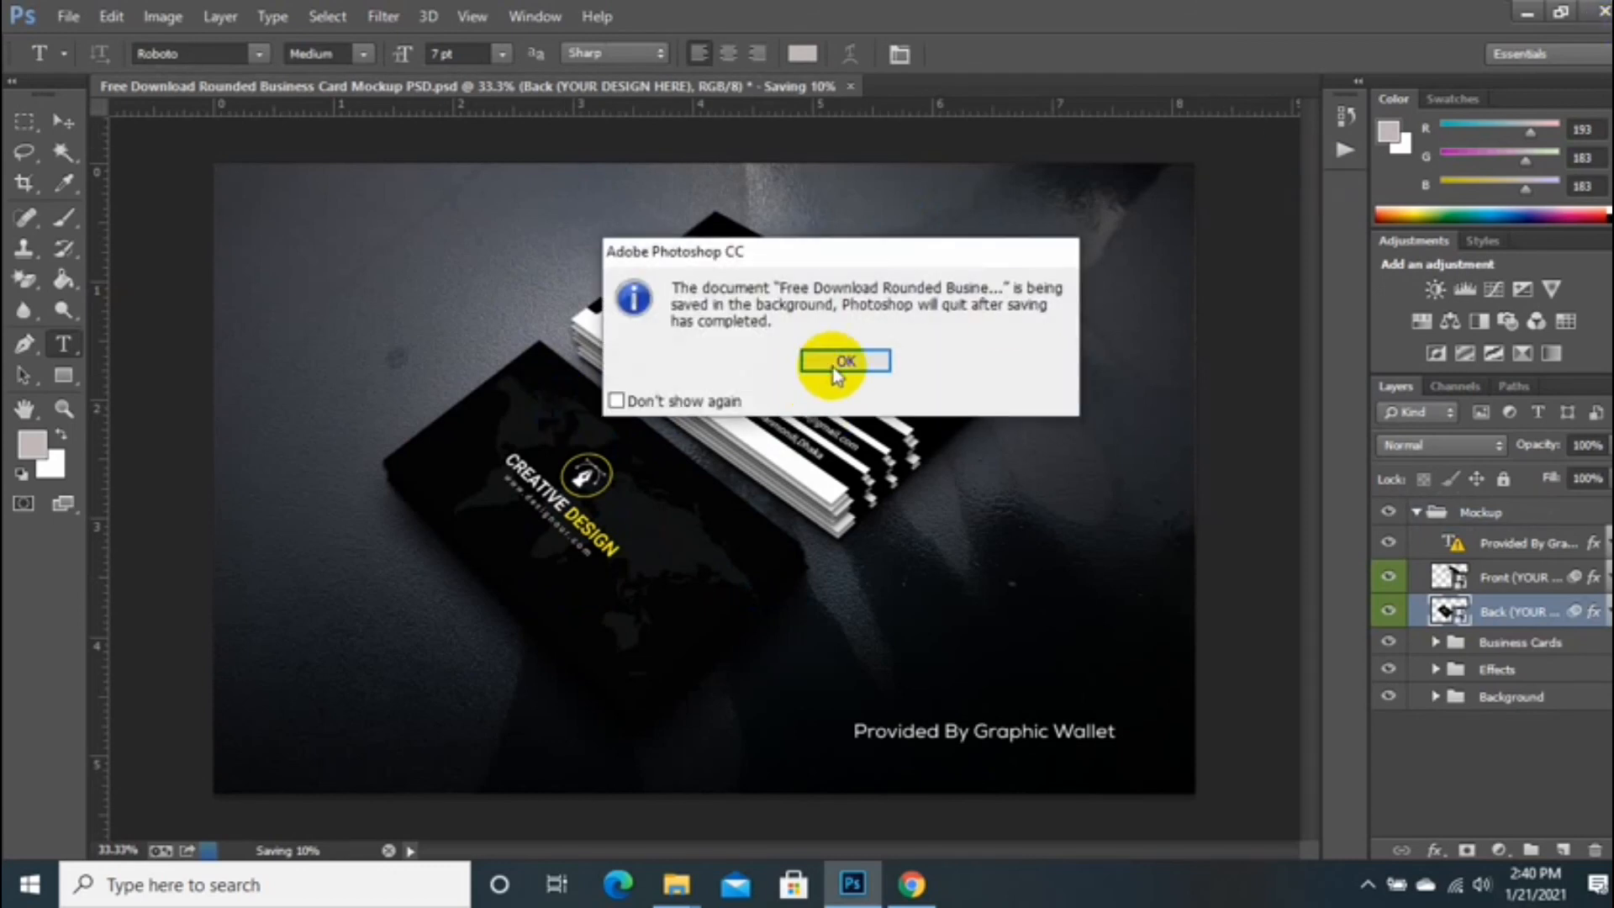
Step: Dismiss the save notices, quit Photoshop, and open the exported mockup JPEG for viewing
left_click(831, 362)
left_click(822, 350)
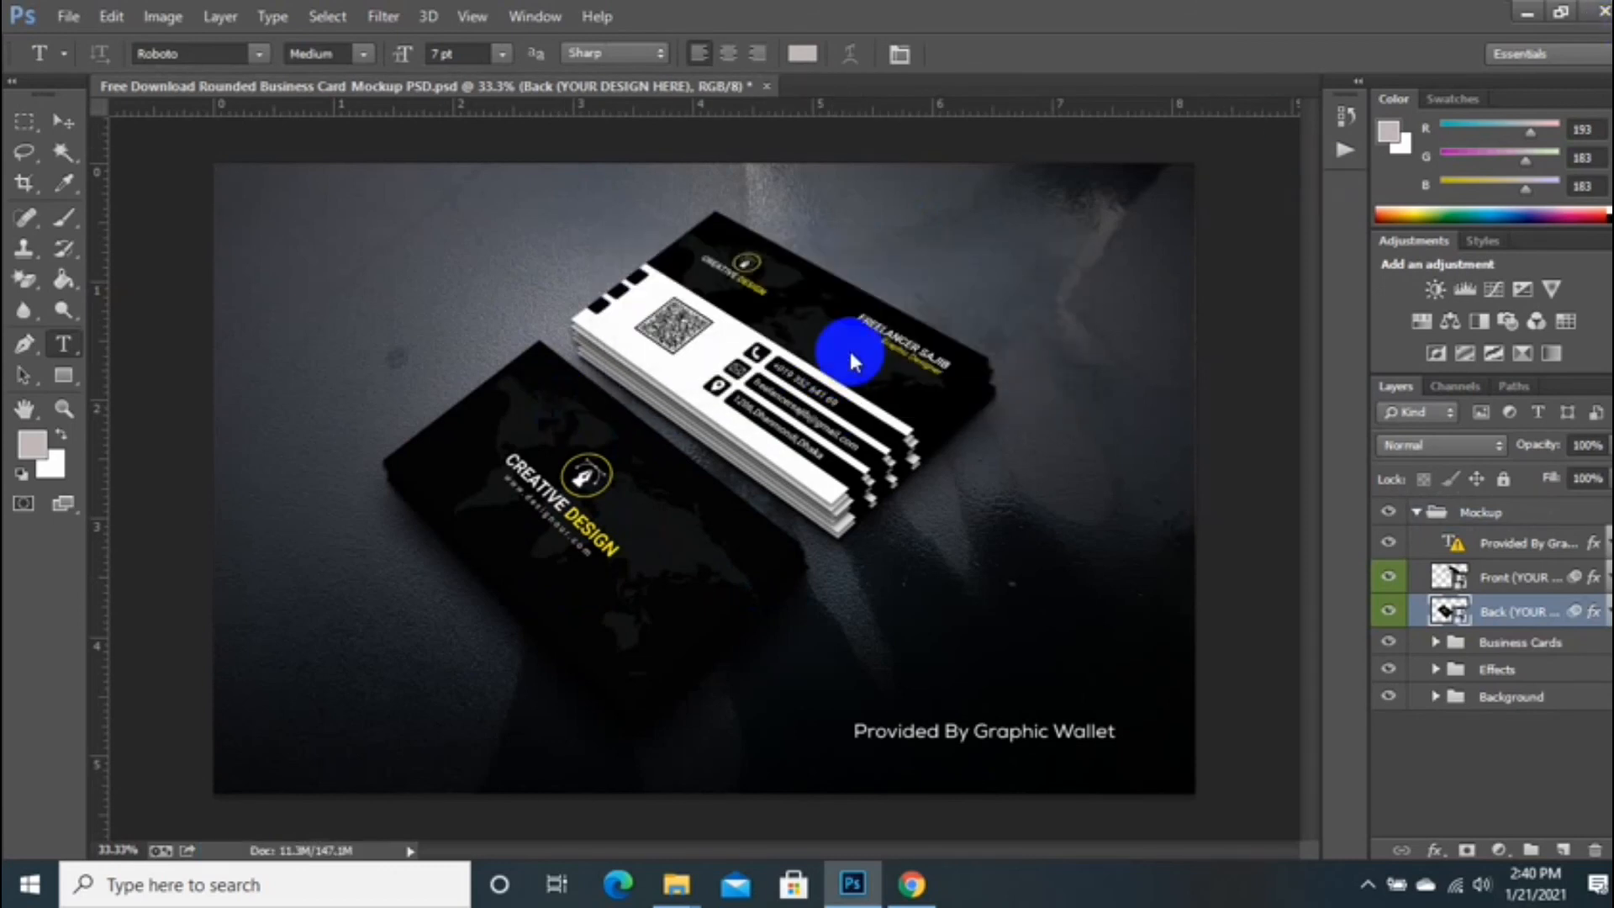
scroll(757, 505, "down", 5)
scroll(697, 538, "up", 5)
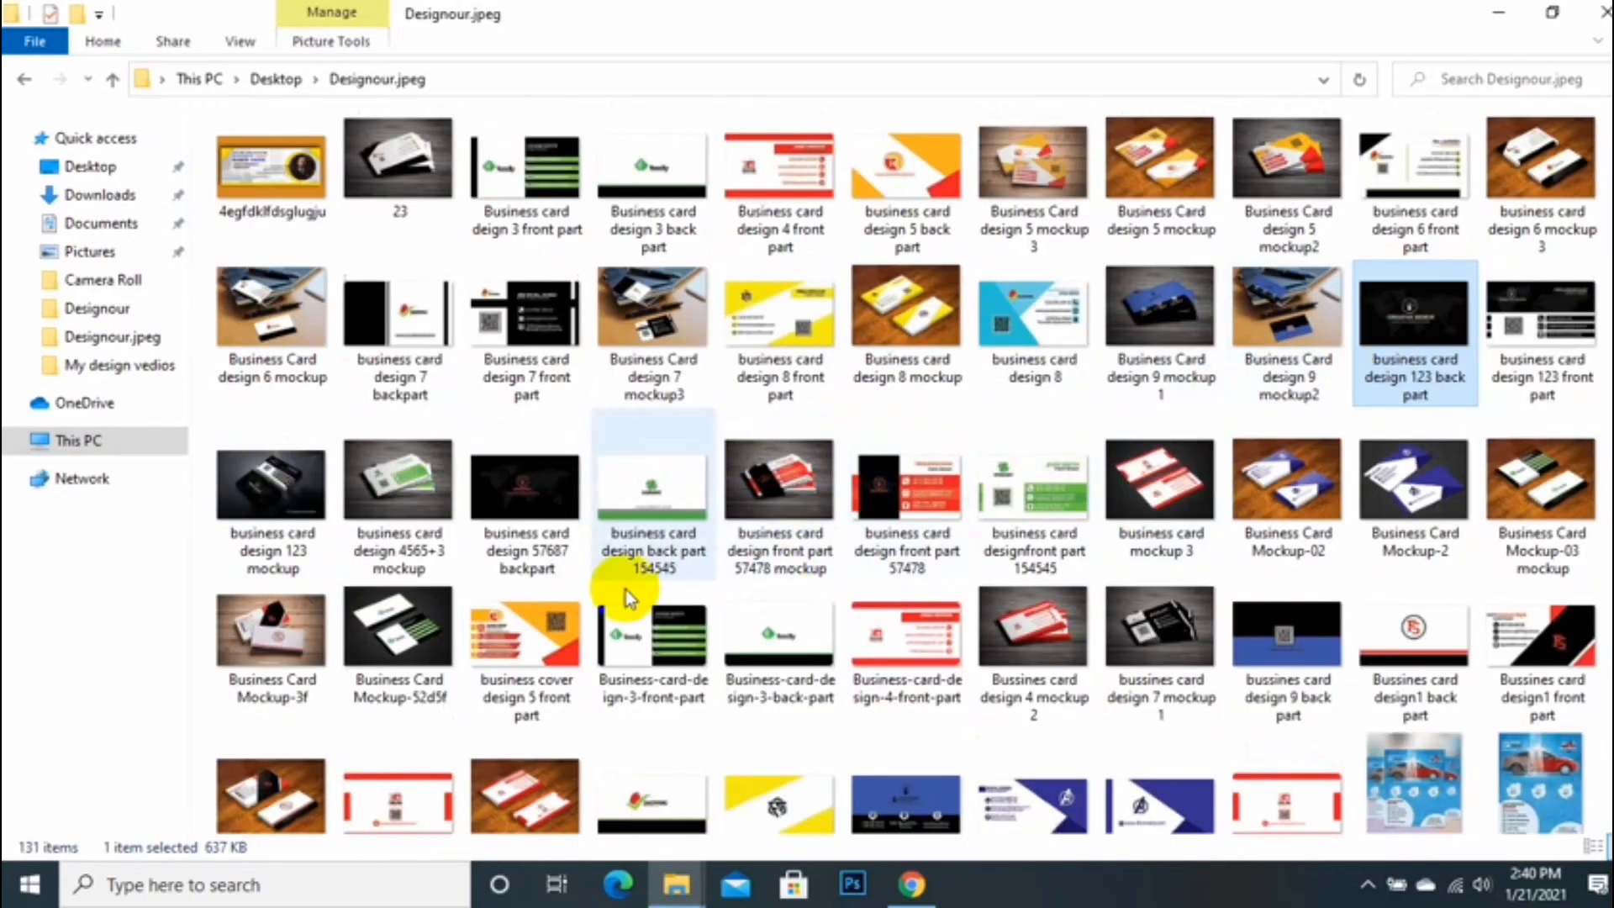
double_click(259, 503)
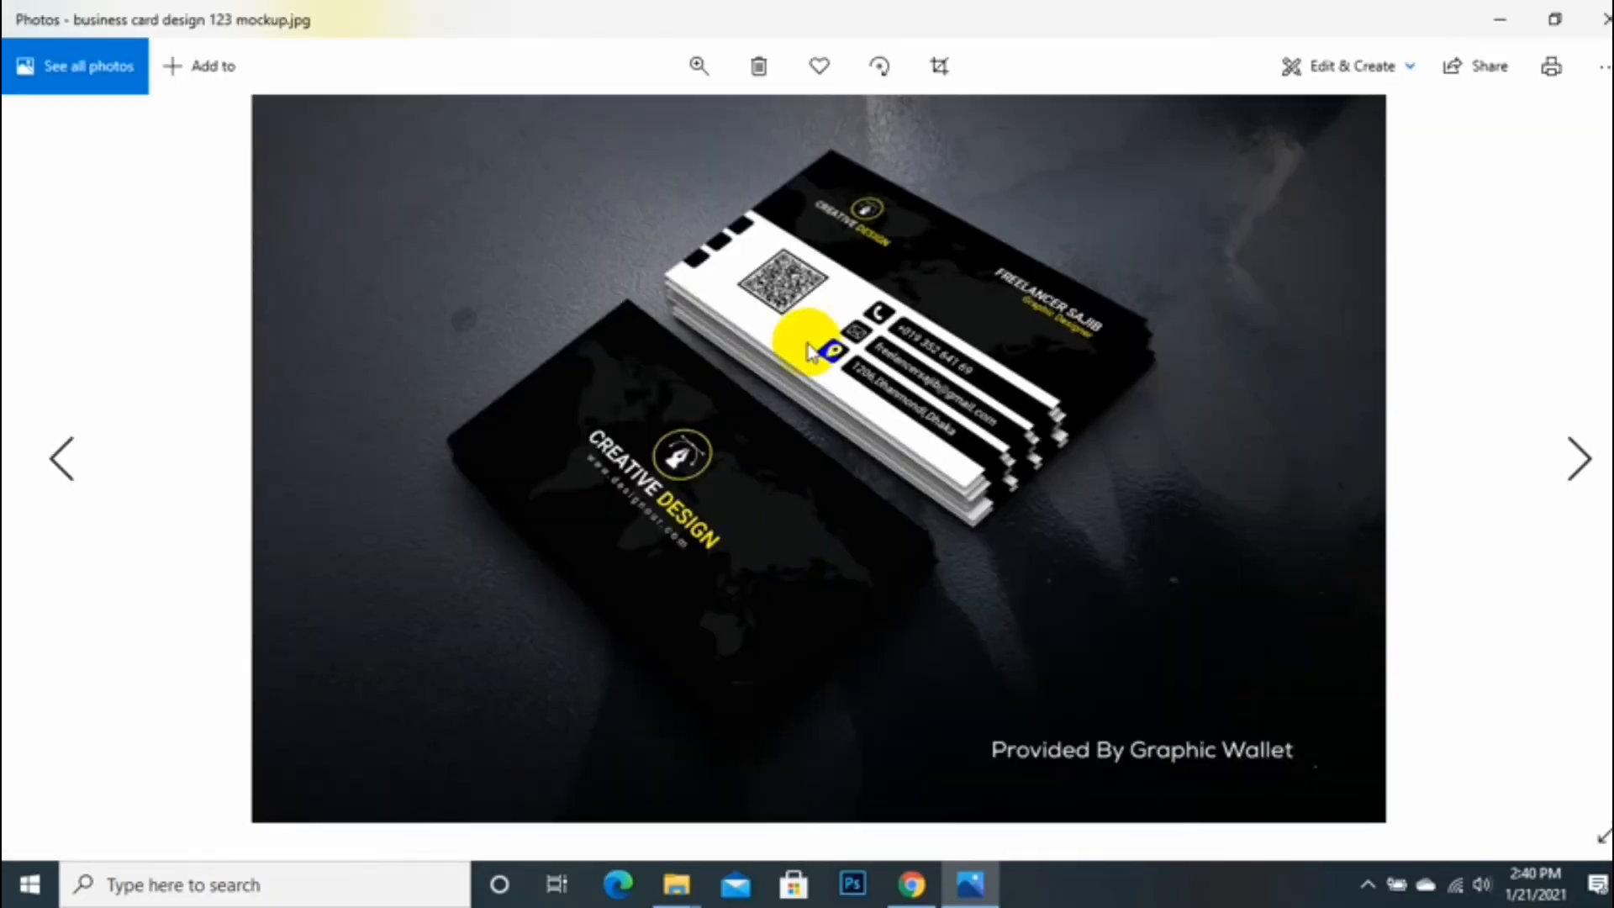